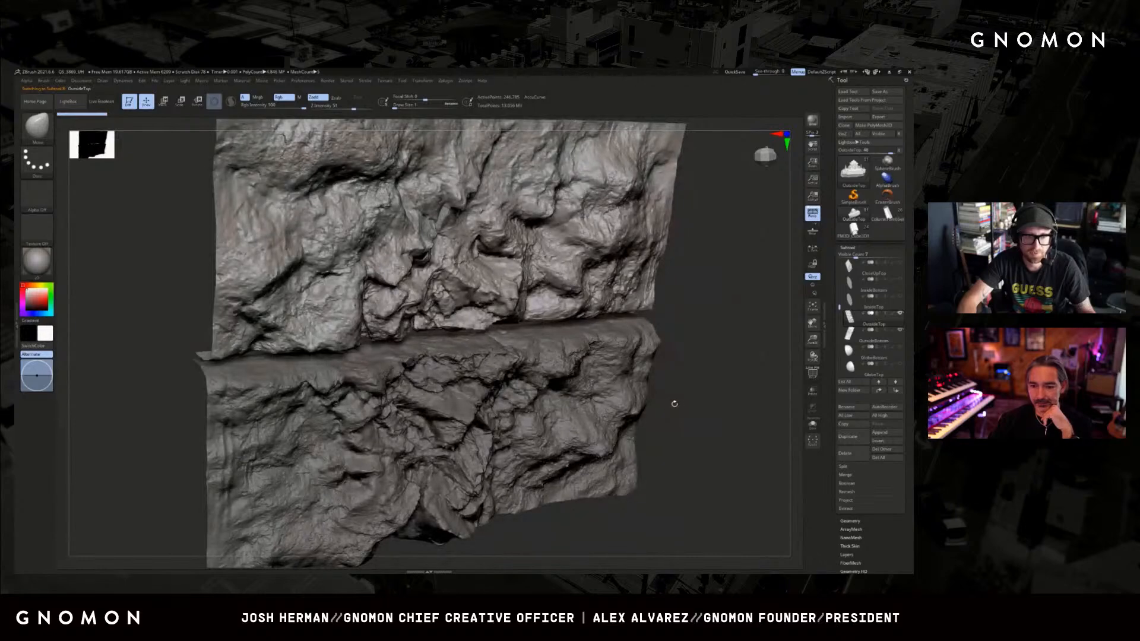
Inspect the upper and lower rock wall panels and select the lower panel, the OutsideBottom subtool.
drag(718, 382, 775, 362)
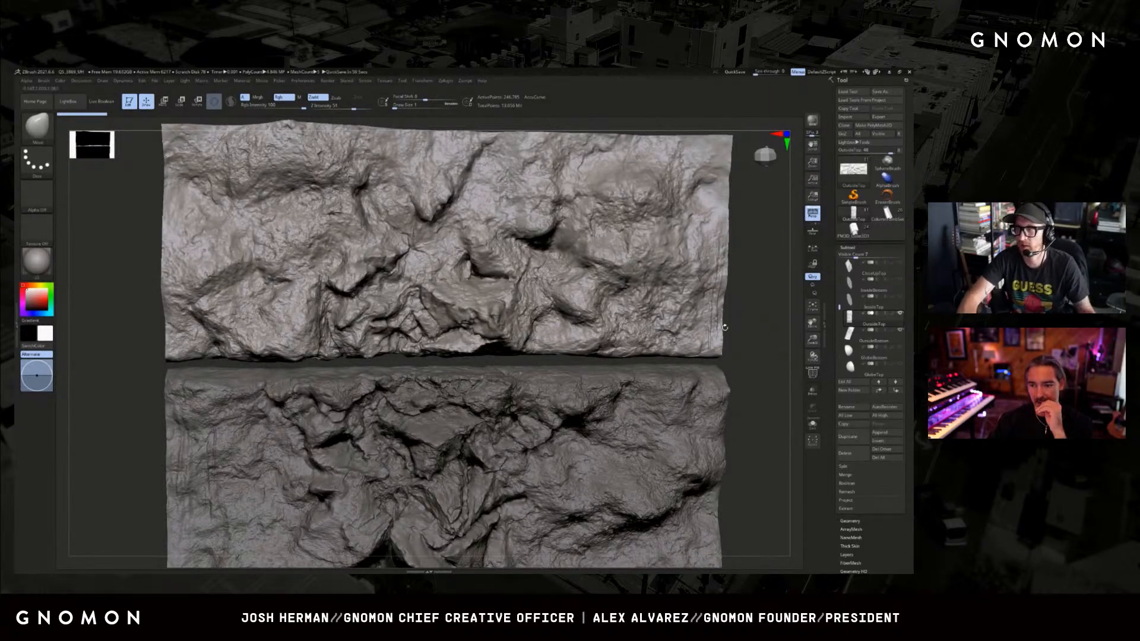
alt+drag(745, 344, 784, 325)
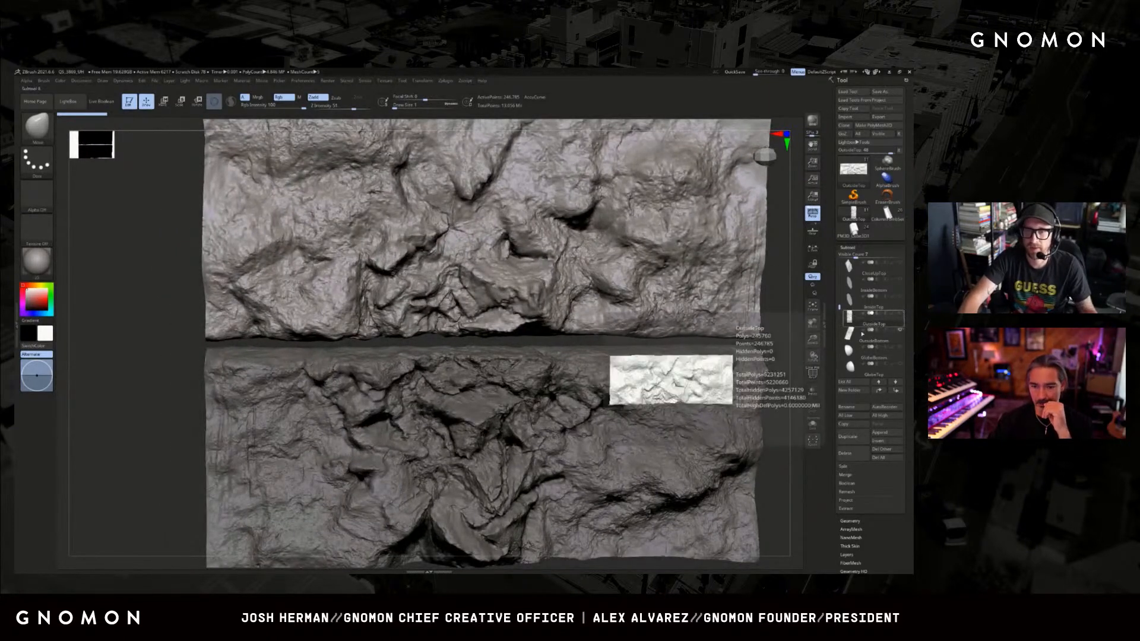
click(869, 334)
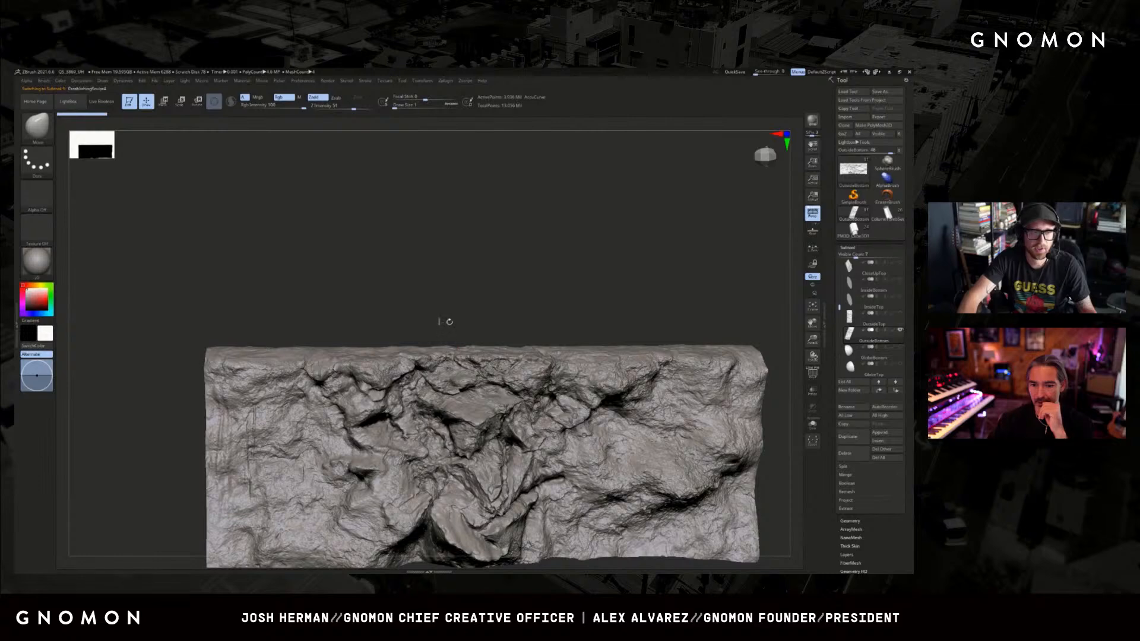
key(f)
alt+drag(546, 320, 565, 472)
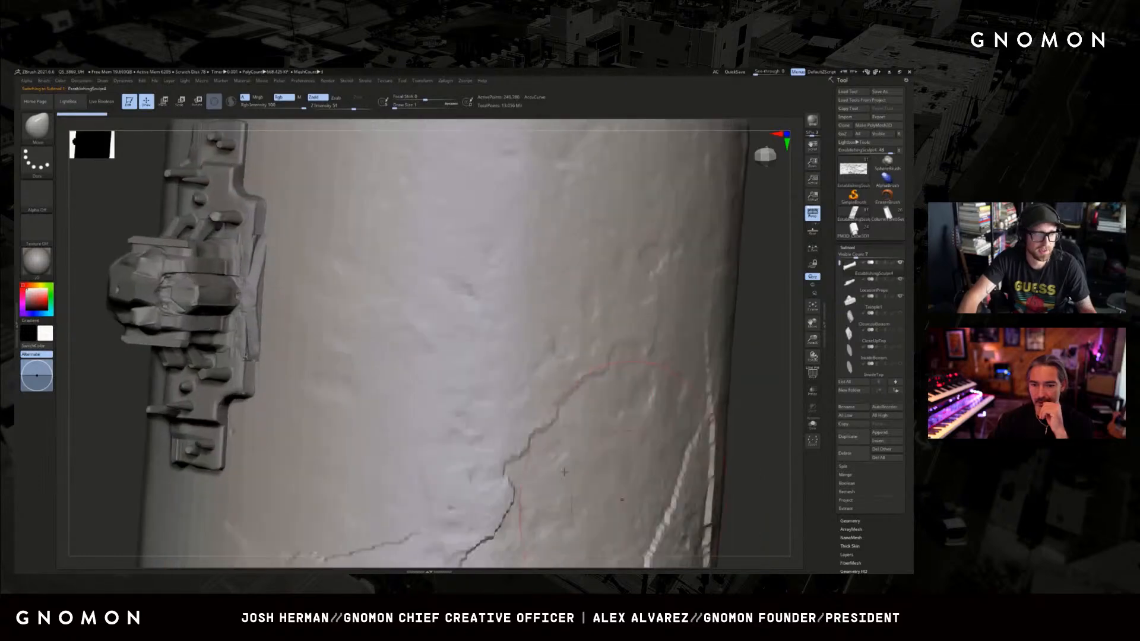
Select the Temple1 subtool and examine the temple's base and its small arched doorway up close.
drag(106, 250, 280, 313)
alt+drag(492, 154, 338, 343)
alt+click(506, 300)
alt+drag(724, 249, 619, 354)
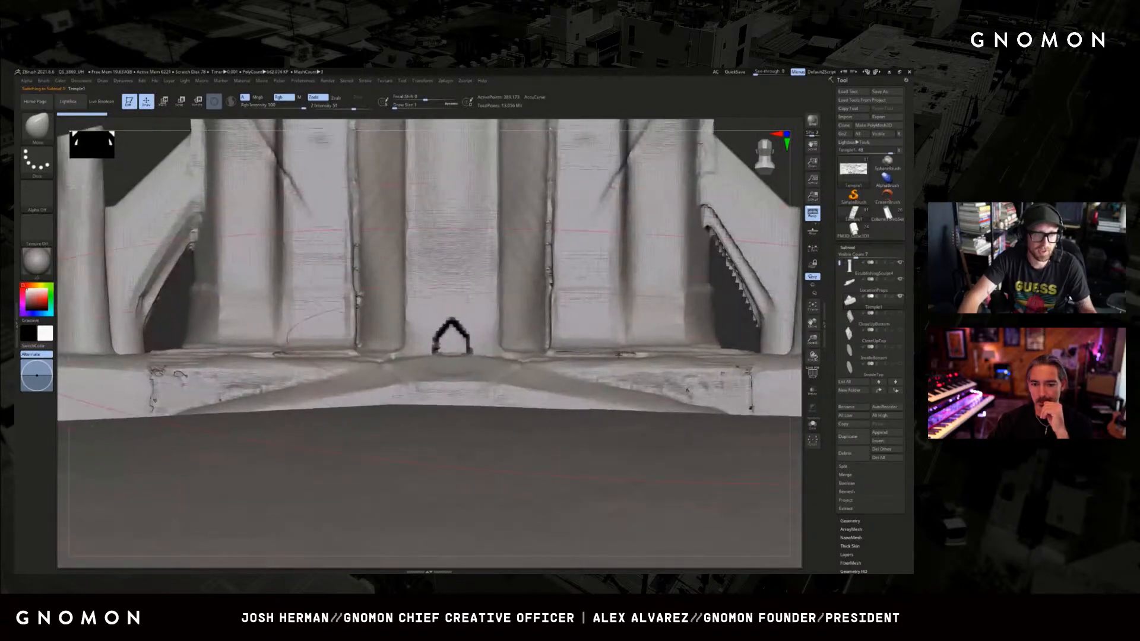
alt+drag(758, 135, 739, 377)
alt+drag(735, 284, 751, 304)
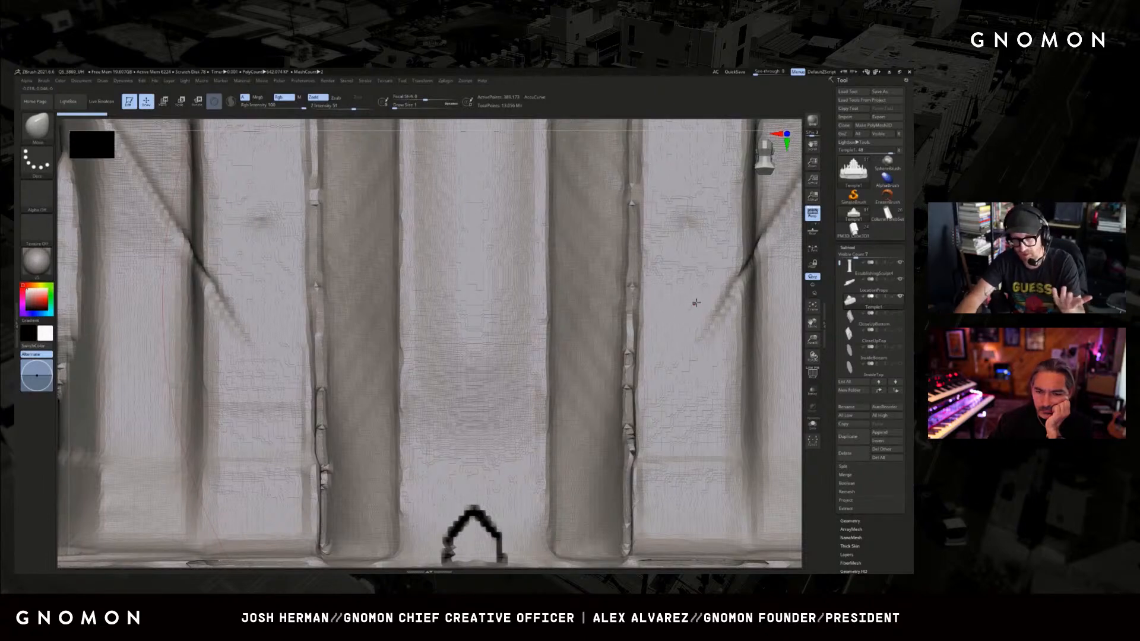
Select the OutsideBottom rock wall panel and inspect its relief from the side.
key(f)
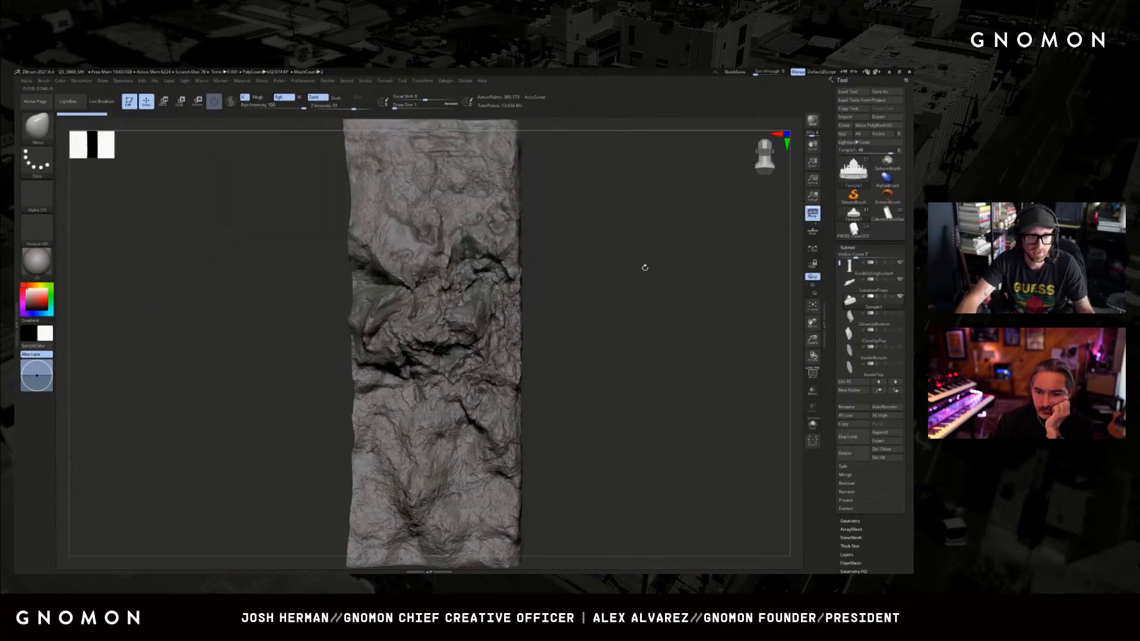
drag(642, 282, 631, 285)
drag(712, 330, 646, 340)
drag(380, 361, 397, 371)
alt+click(373, 372)
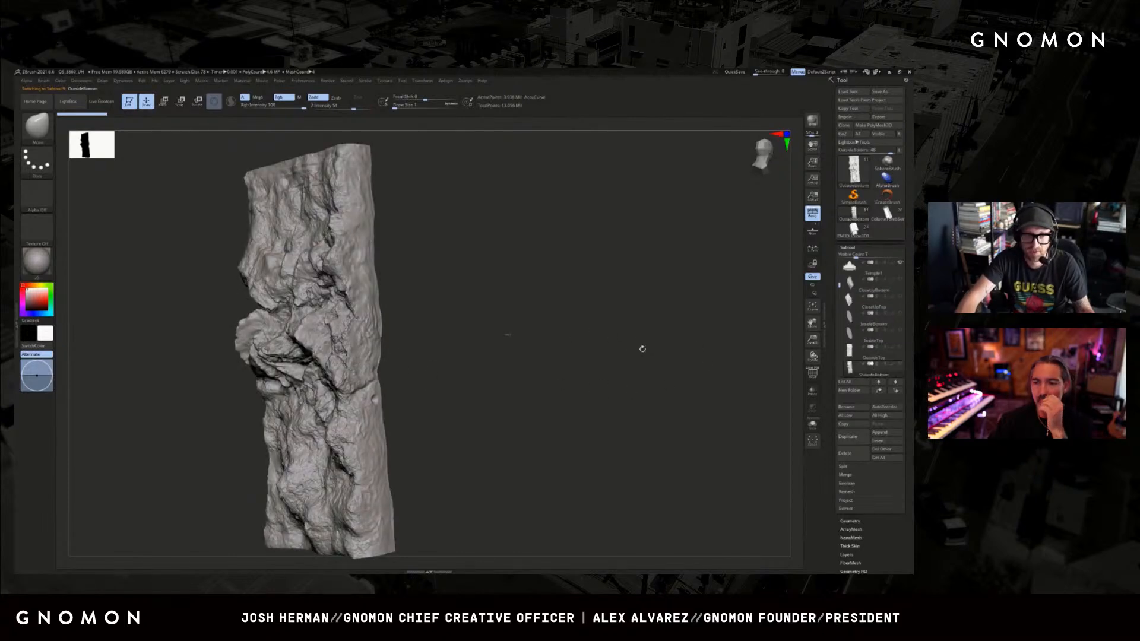
Select the large cracked column and examine its surface with the temple standing on it.
alt+click(507, 335)
key(f)
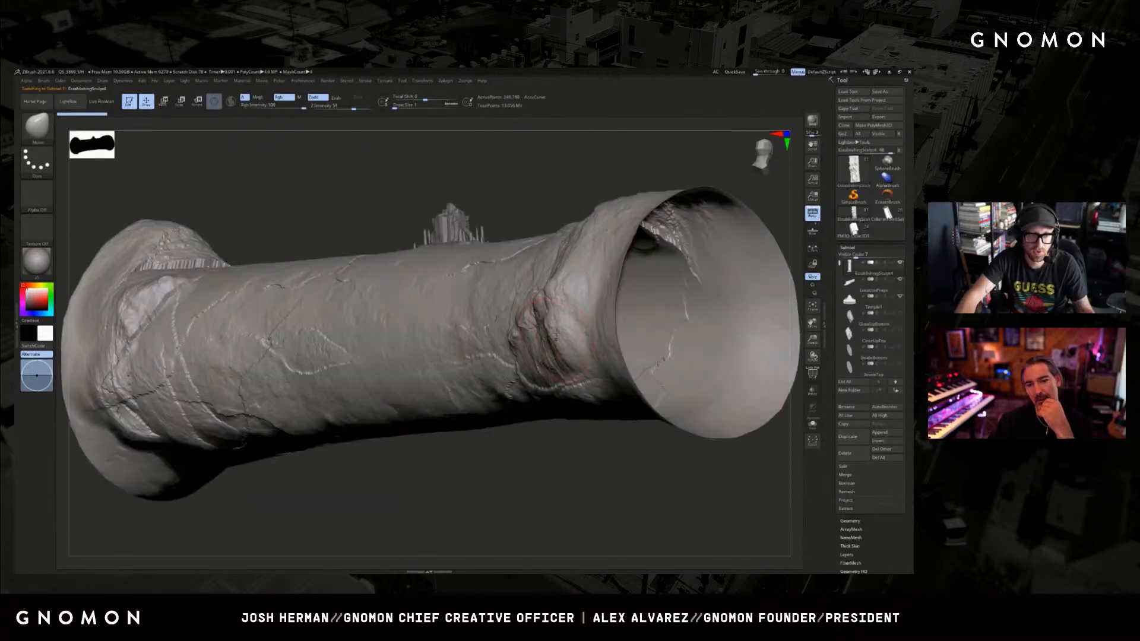
shift+drag(532, 182, 542, 222)
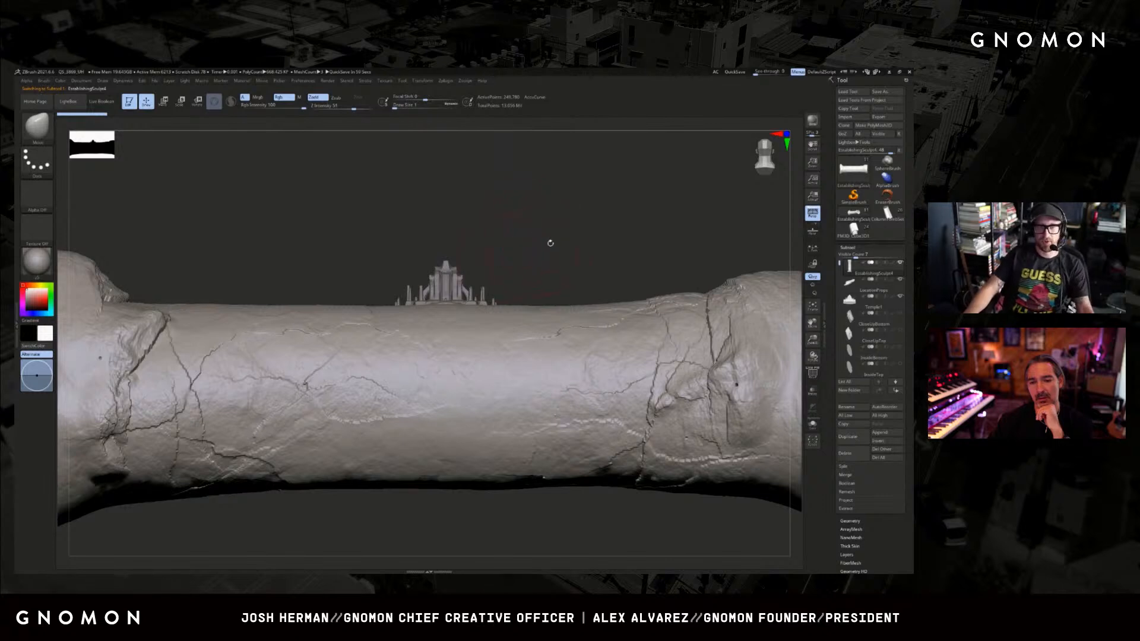
mouse_move(551, 243)
mouse_down()
mouse_move(516, 293)
mouse_move(570, 289)
mouse_up()
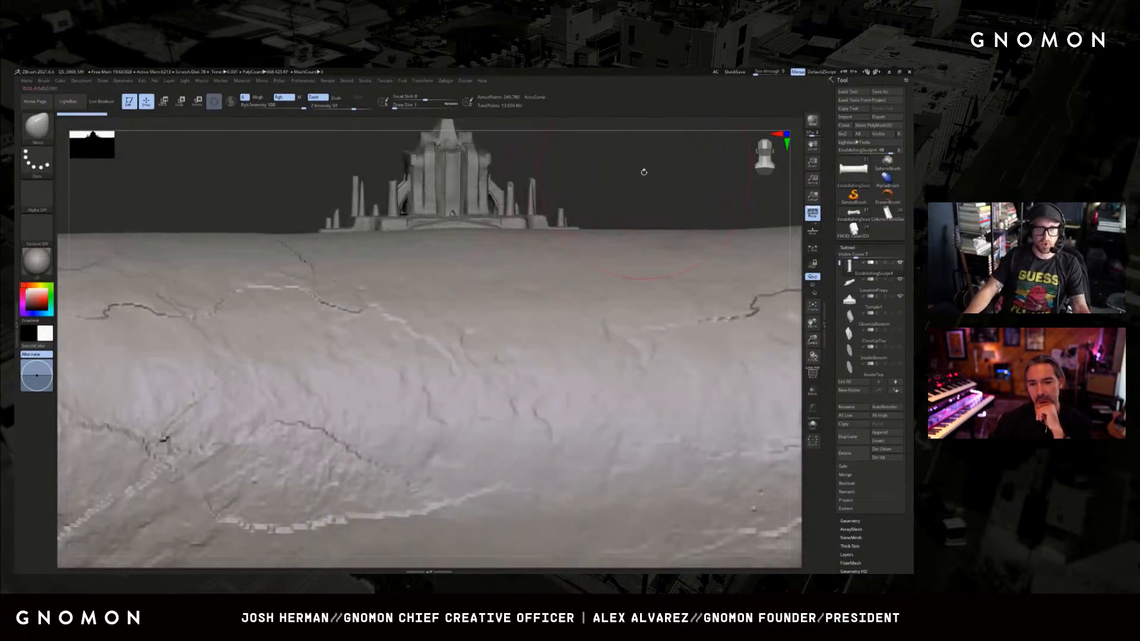
mouse_move(643, 172)
alt+mouse_down()
mouse_move(645, 211)
mouse_move(569, 243)
alt+mouse_up()
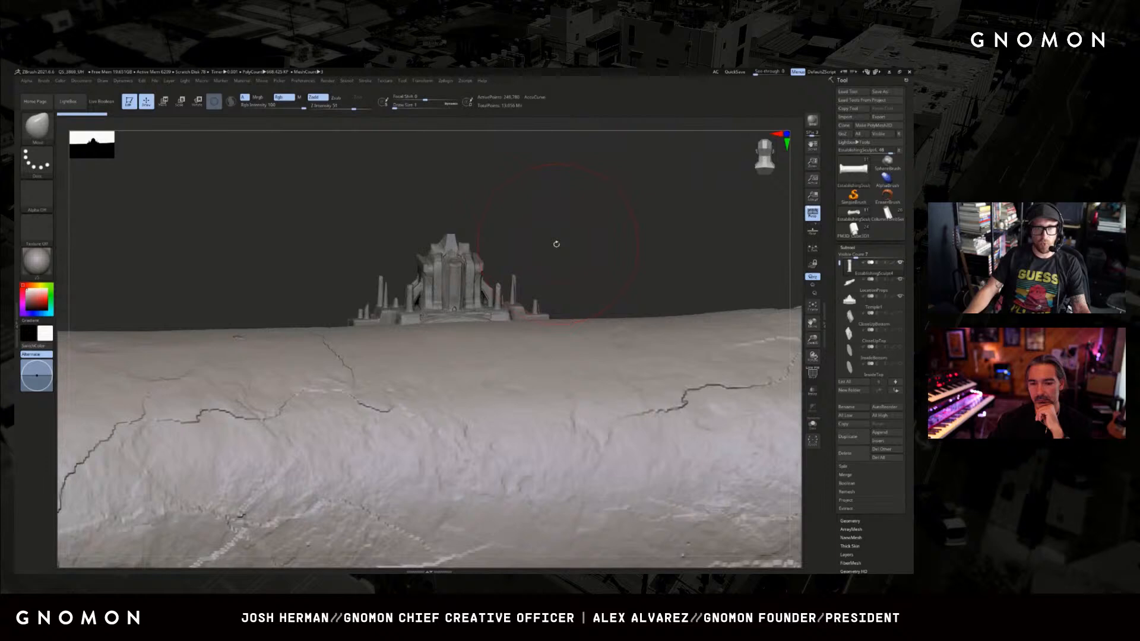
Examine the rough temple's towers and side pillars close up from the front.
drag(489, 322, 488, 275)
alt+click(479, 275)
alt+drag(575, 257, 547, 302)
mouse_move(547, 302)
alt+mouse_down()
mouse_move(565, 298)
mouse_move(572, 312)
mouse_move(565, 230)
alt+mouse_up()
alt+click(498, 416)
key(ctrl+z)
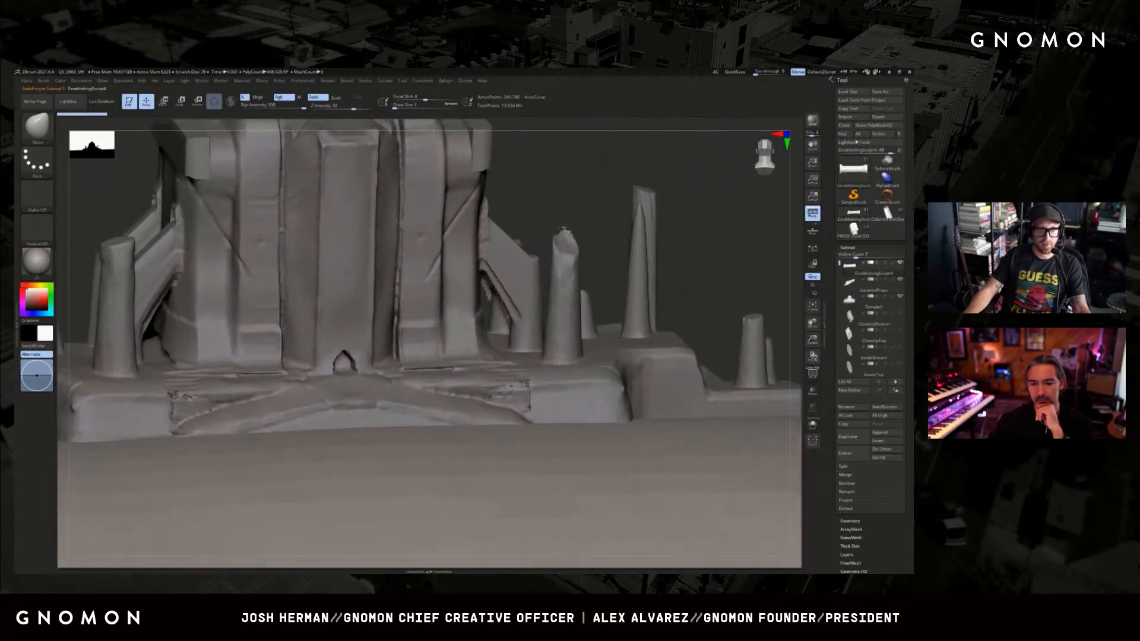
alt+drag(562, 185, 619, 190)
drag(678, 214, 679, 237)
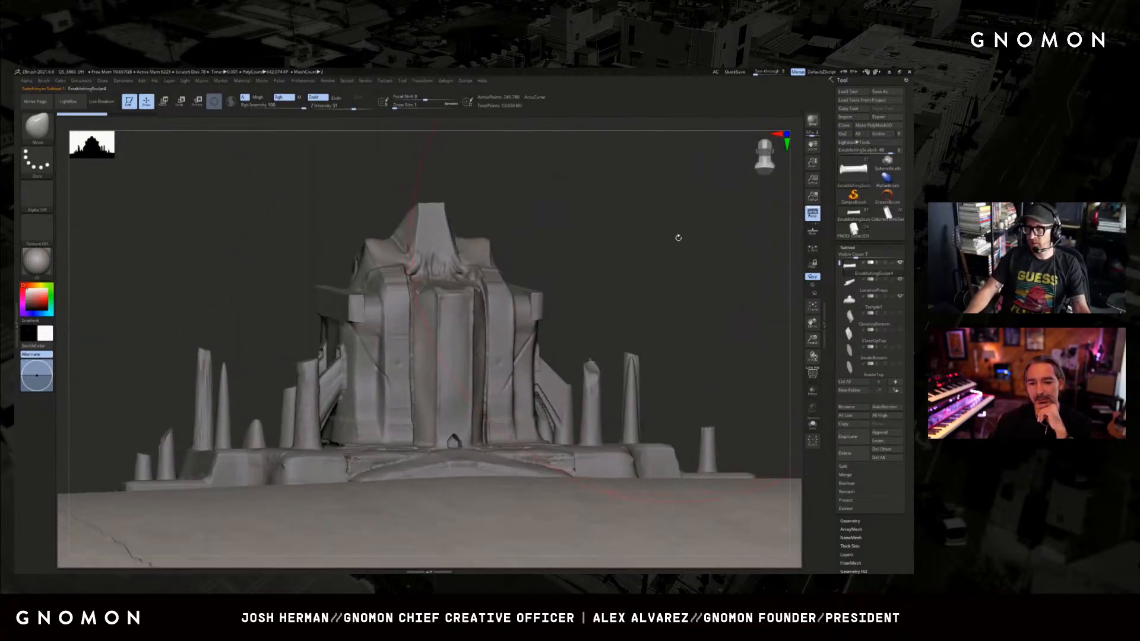
Select the Temple1 subtool and view the whole temple from the front and at a slight angle.
alt+click(503, 312)
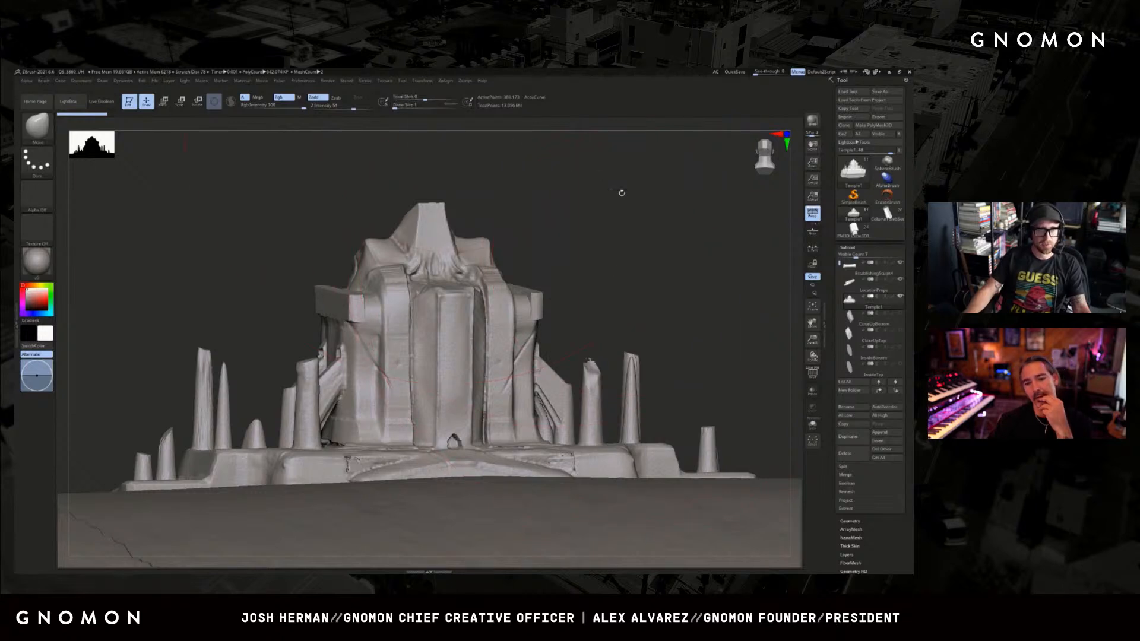
shift+drag(621, 237, 627, 250)
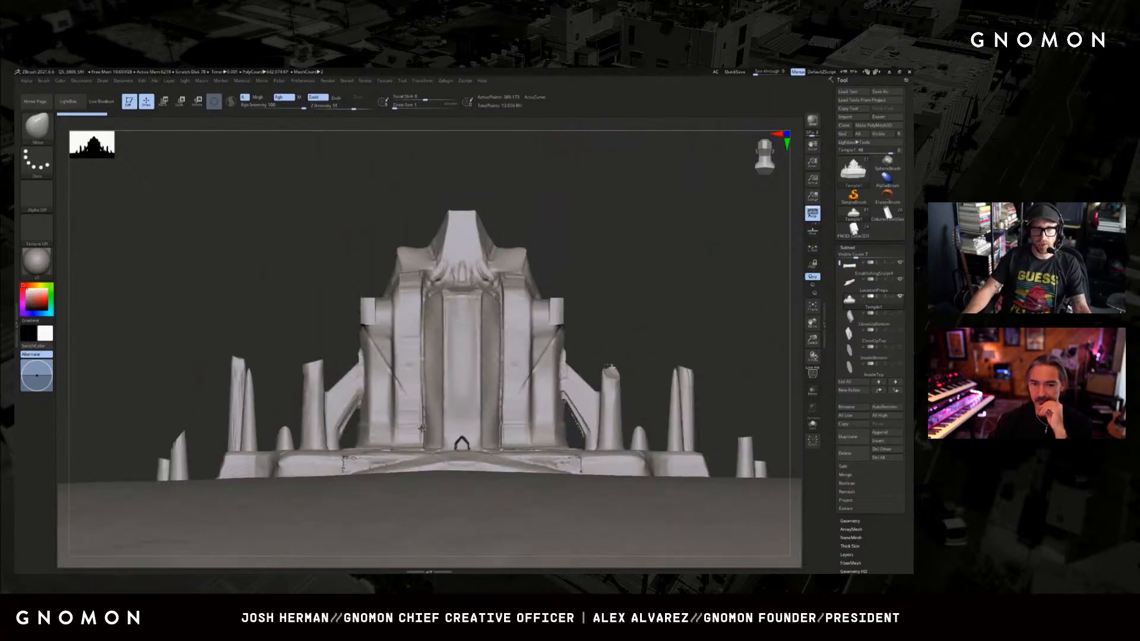
alt+drag(633, 293, 667, 280)
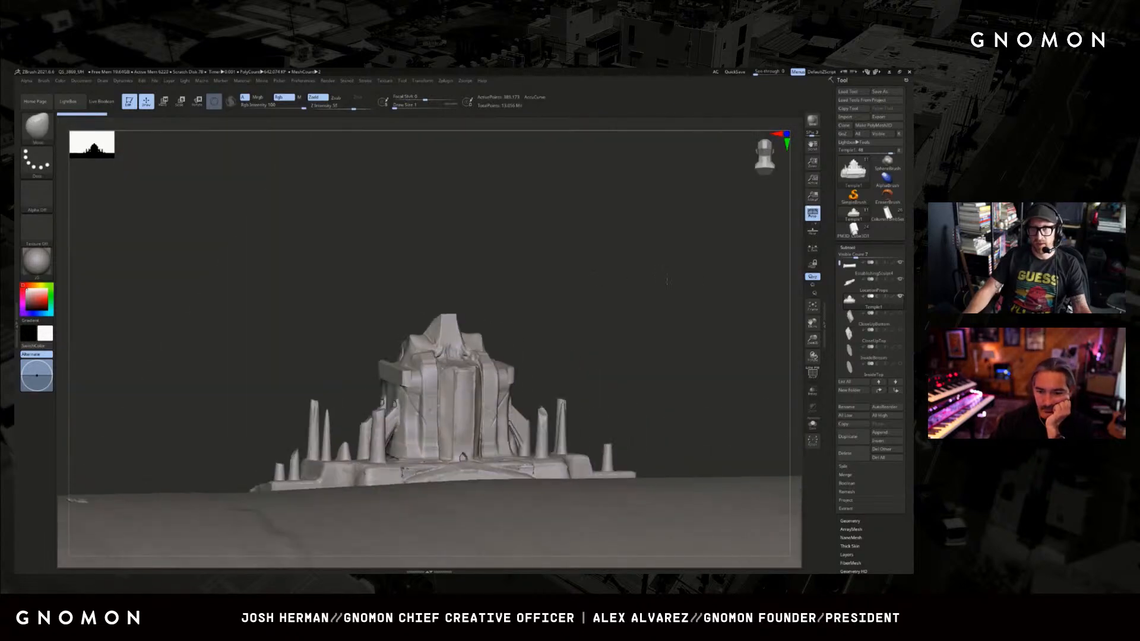
Switch to the detailed column tomb tool and select the ring subtool around the column's ends.
click(883, 219)
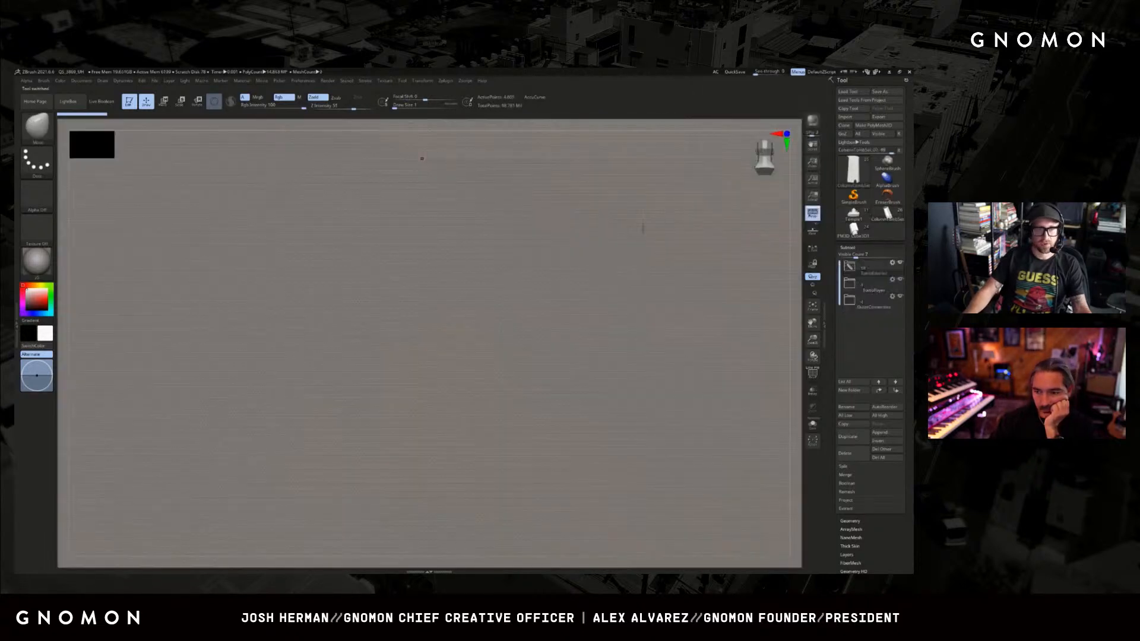
drag(569, 230, 490, 263)
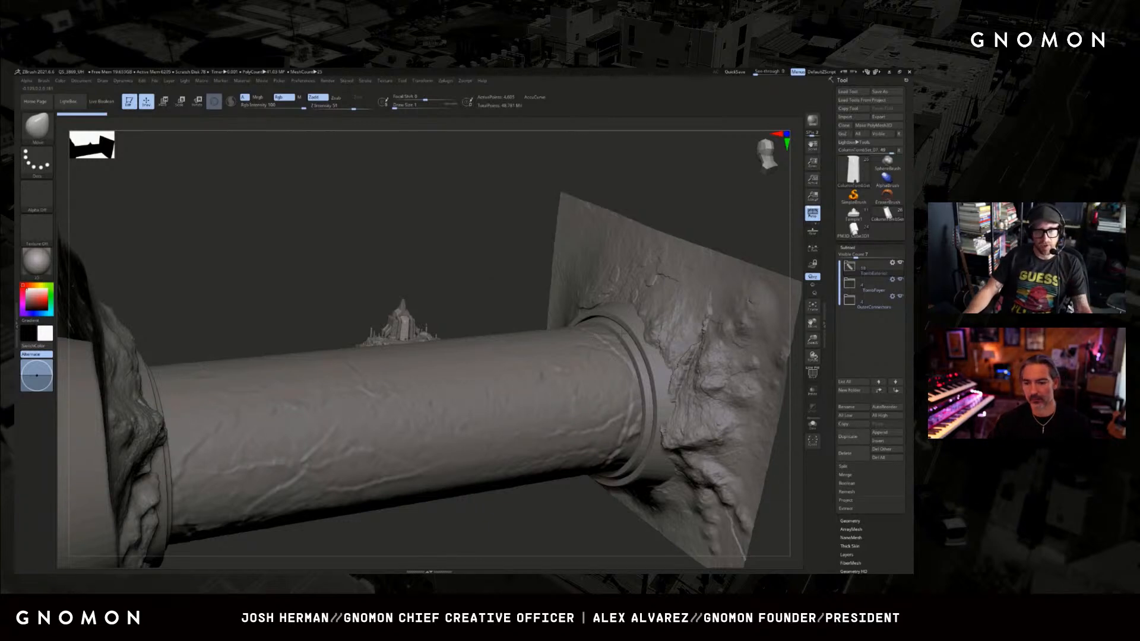
alt+click(600, 308)
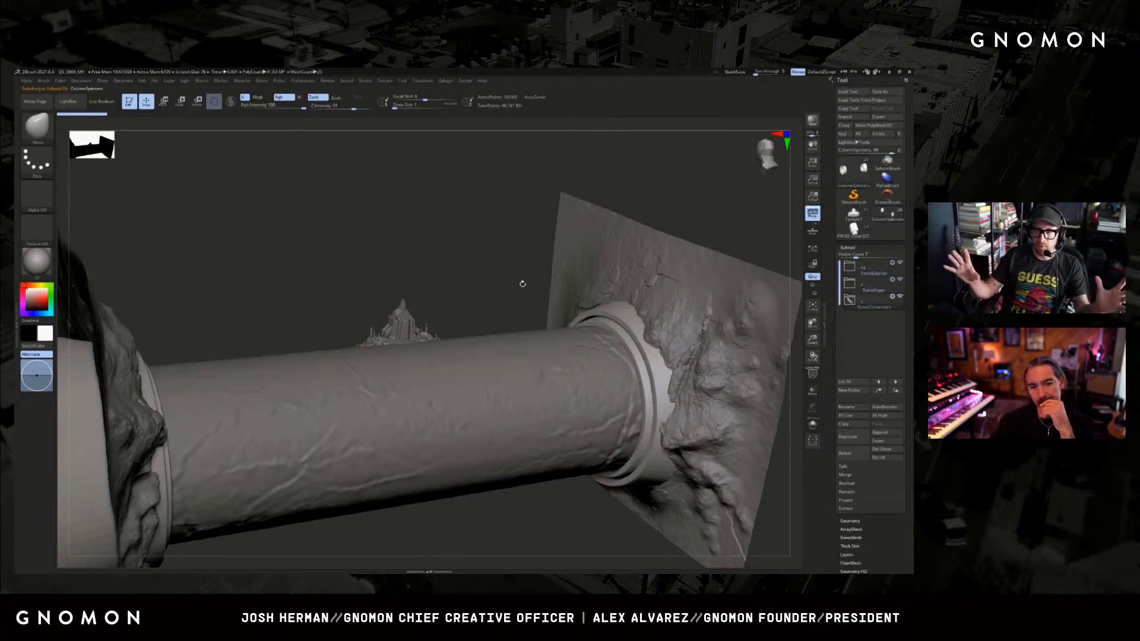
drag(430, 276, 435, 282)
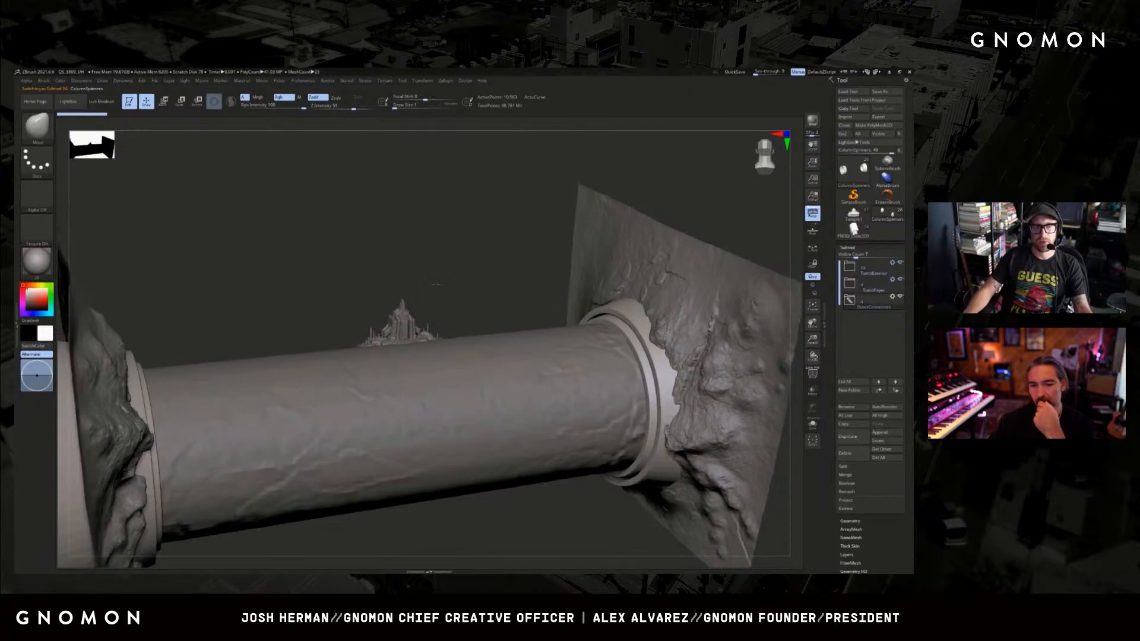
Mask the end-ring subtool except for the narrow inner ring, and return to Draw mode.
key(r)
ctrl+click(628, 328)
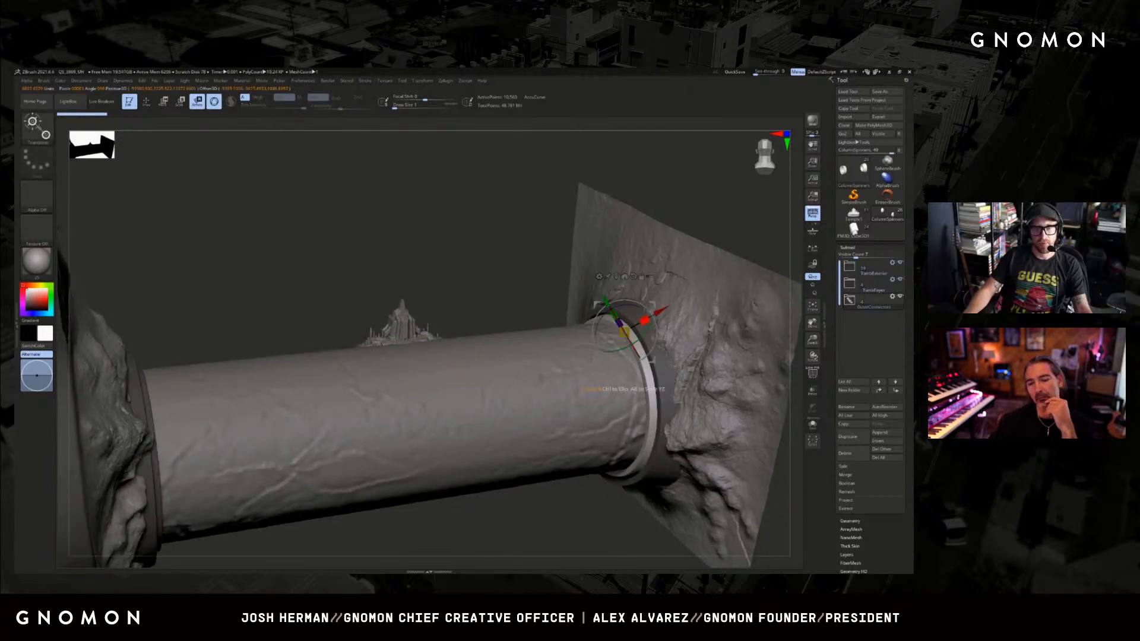
key(q)
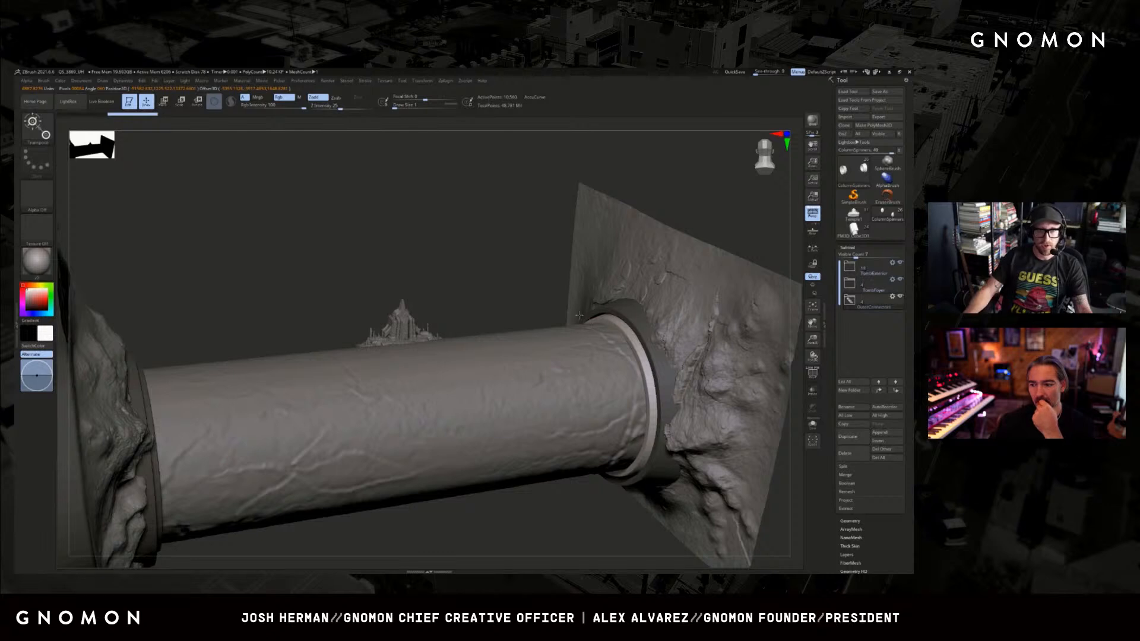
Select the column's main body subtool and inspect it between the two rock walls.
drag(579, 315, 551, 289)
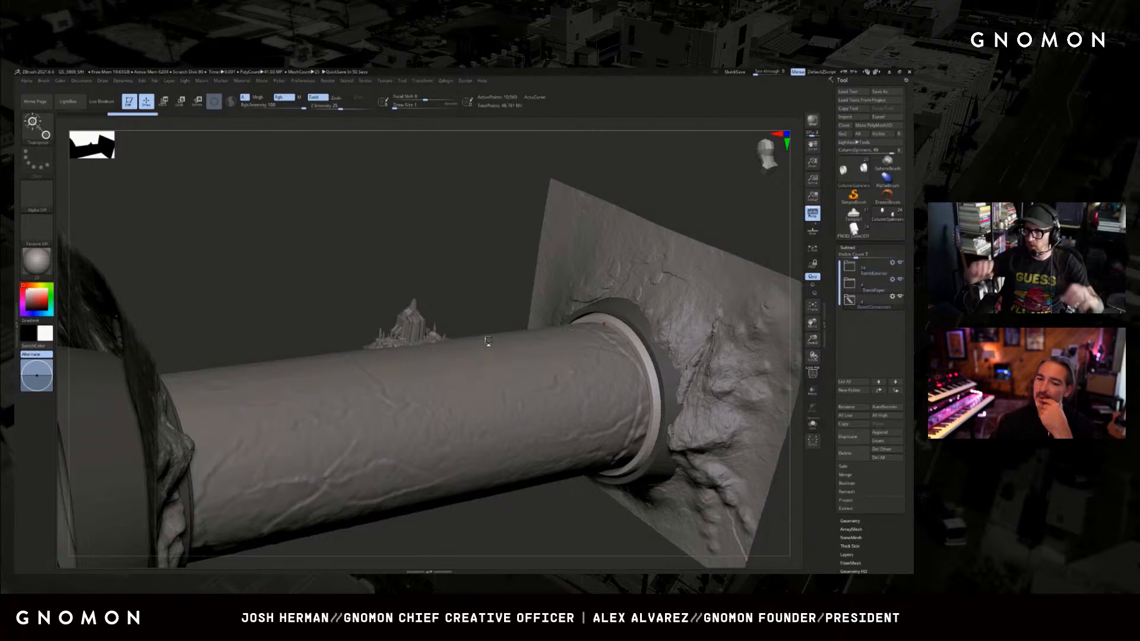
mouse_move(447, 294)
mouse_down()
mouse_move(447, 271)
mouse_move(491, 275)
mouse_move(468, 285)
mouse_up()
alt+click(458, 371)
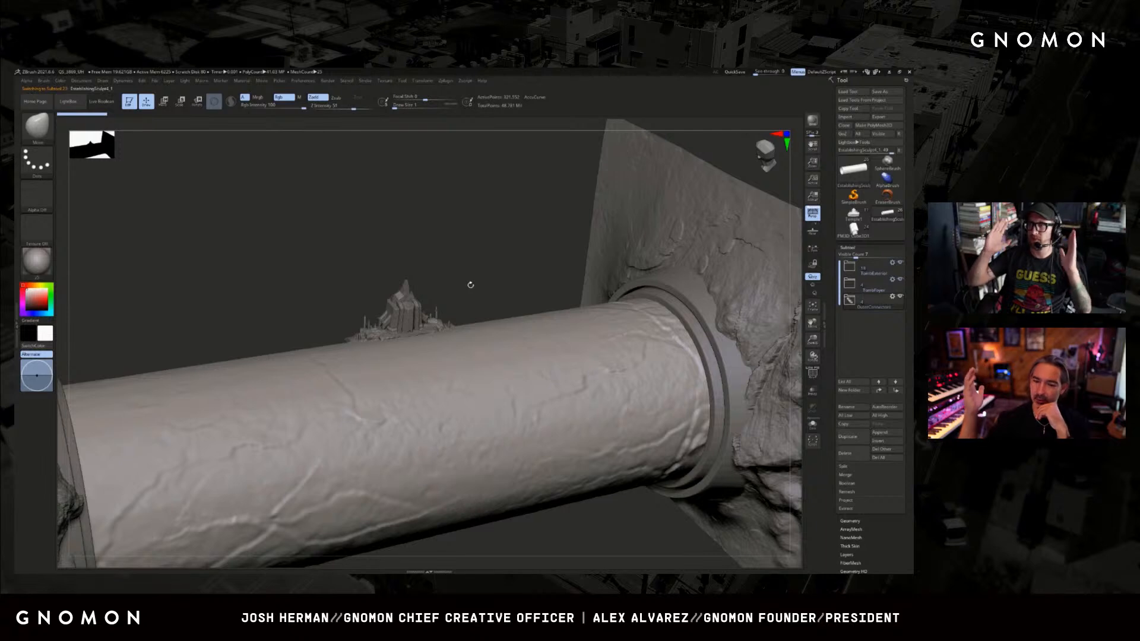
drag(539, 270, 597, 304)
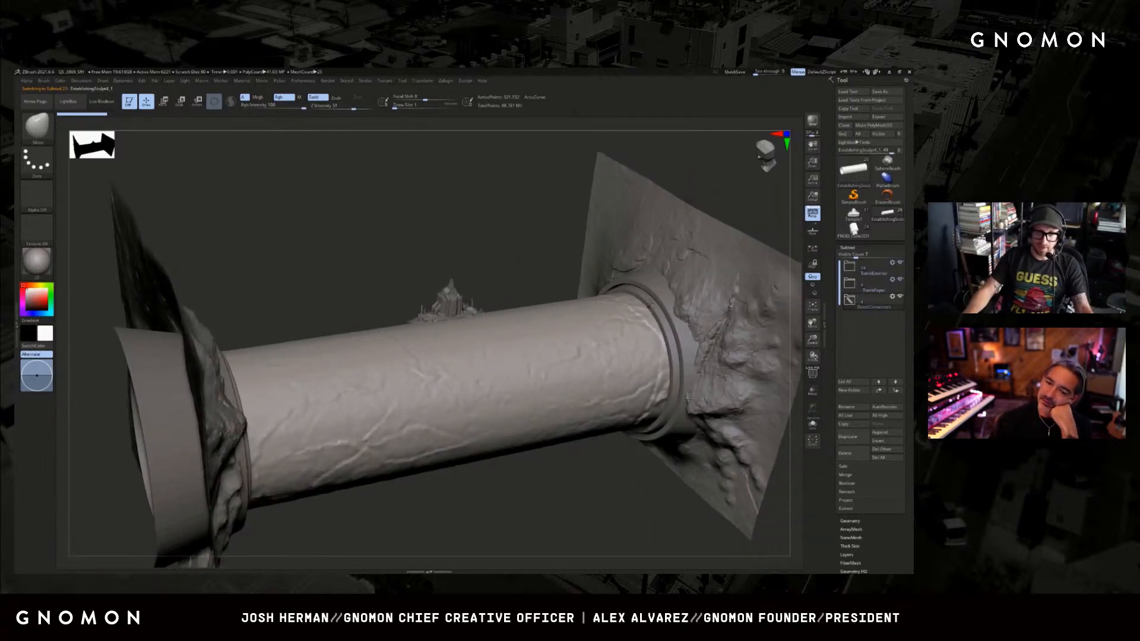
Compare the rings, column and temple as separate subtools, reselect the column, and view it from the opposite side.
alt+click(650, 307)
alt+click(340, 422)
alt+click(451, 302)
ctrl+drag(504, 236, 291, 465)
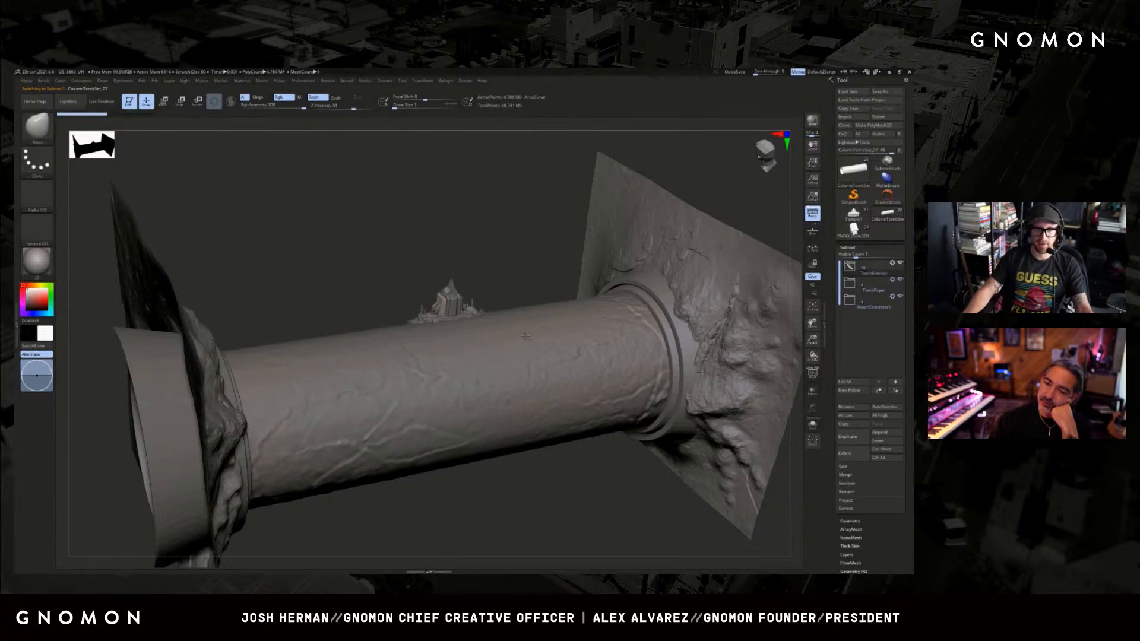
alt+click(485, 341)
shift+drag(483, 285, 501, 265)
alt+drag(404, 252, 407, 304)
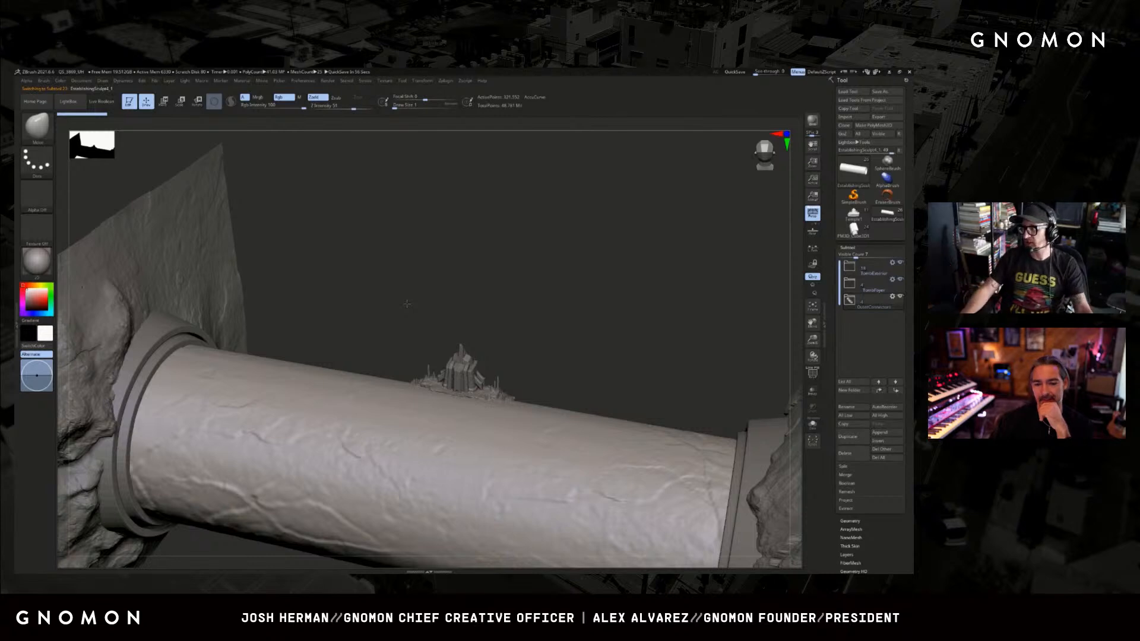
alt+drag(541, 330, 654, 312)
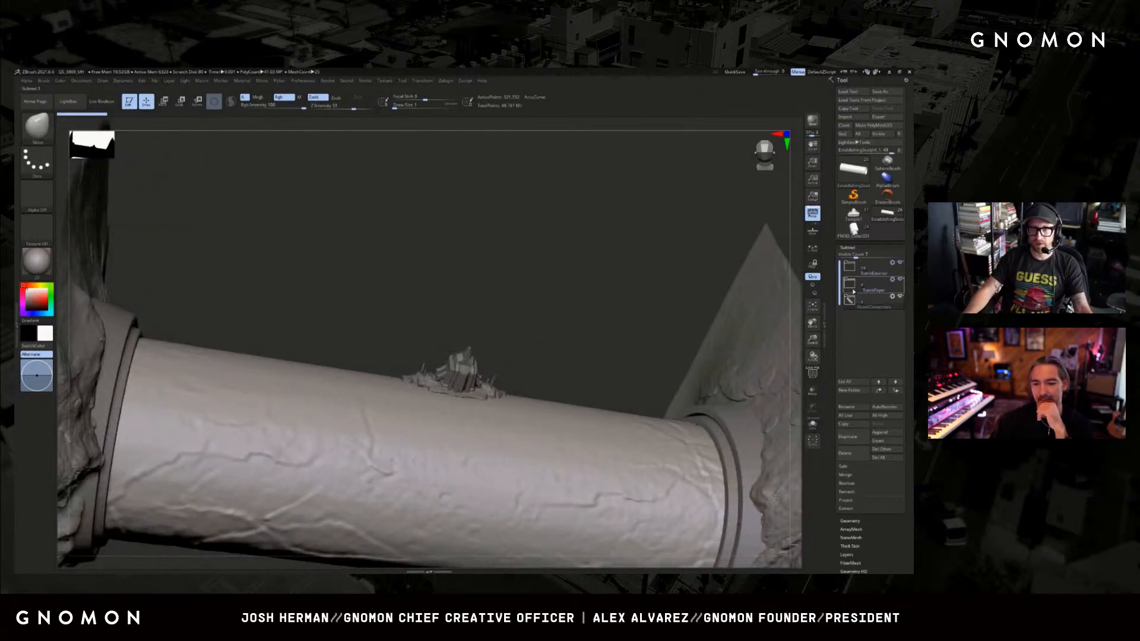
Hide the rock walls and end rings so only the column and temple are shown.
click(853, 290)
drag(729, 305, 611, 279)
click(900, 364)
drag(727, 354, 712, 326)
Expand the TombFoyer folder to review its subtools and collapse it again.
click(850, 285)
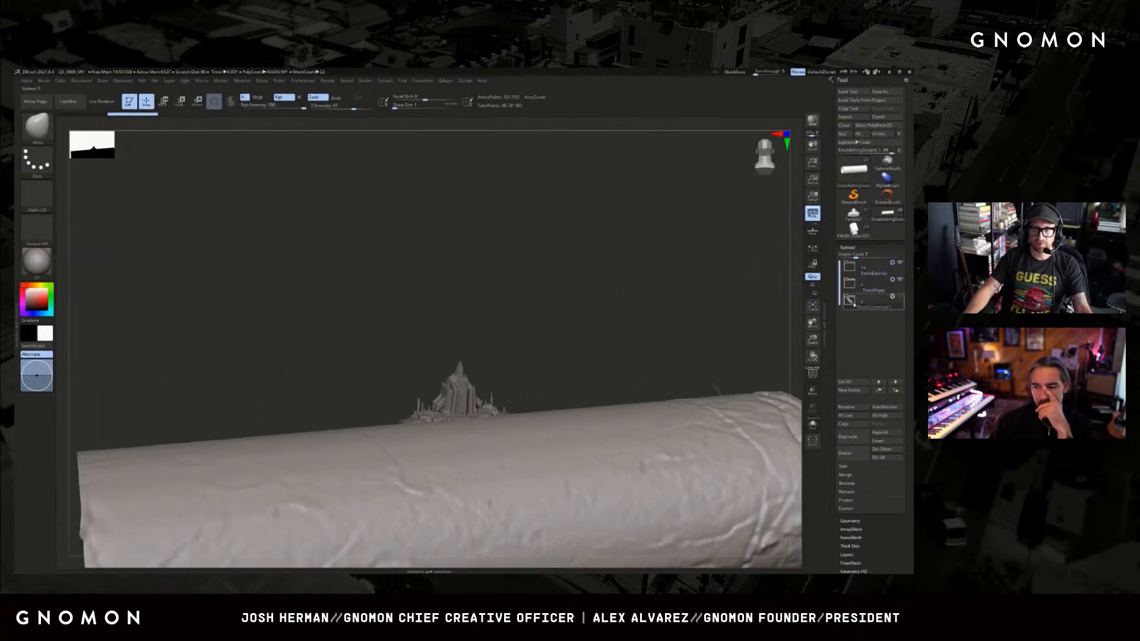
click(850, 285)
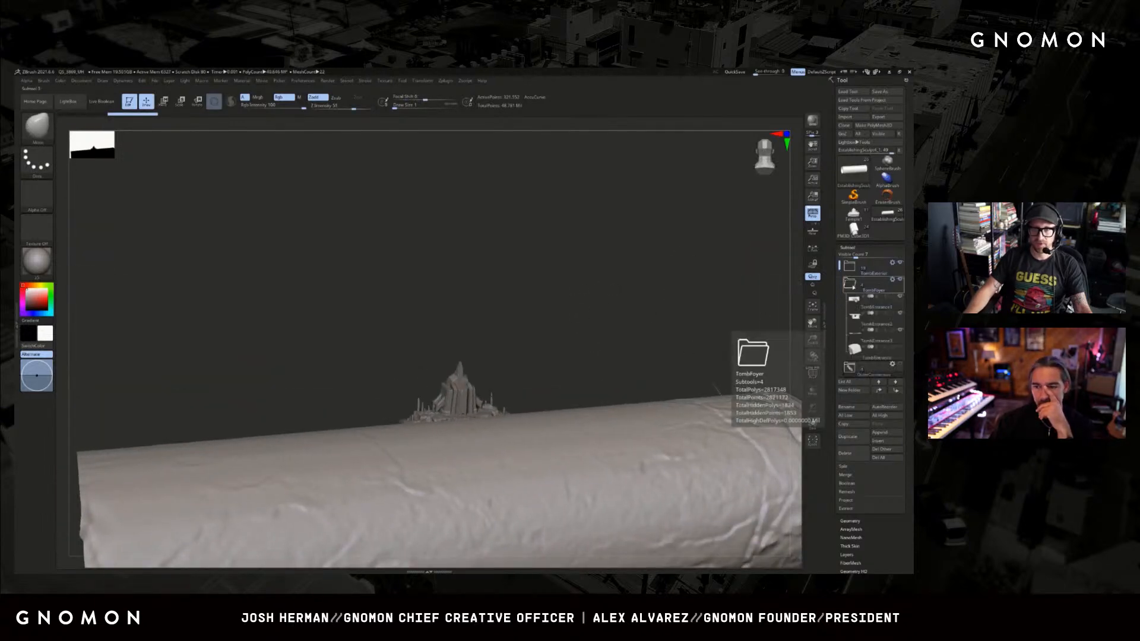
click(853, 288)
click(873, 286)
Select the temple's rocky base subtool, isolating the temple from the column, and inspect the temple from above and the side.
drag(588, 327, 582, 337)
alt+drag(582, 338, 424, 383)
alt+click(171, 441)
alt+drag(176, 494, 448, 499)
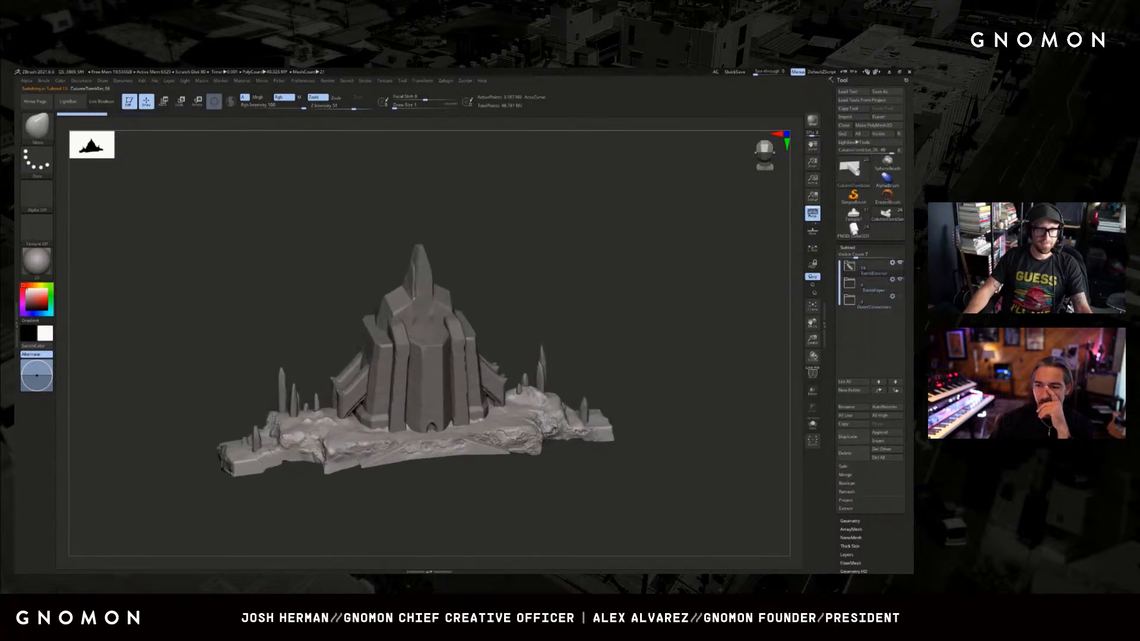
mouse_move(585, 250)
shift+mouse_down()
mouse_move(594, 243)
mouse_move(625, 295)
mouse_move(618, 255)
mouse_move(657, 205)
shift+mouse_up()
mouse_move(567, 533)
mouse_down()
mouse_move(590, 529)
mouse_move(333, 470)
mouse_up()
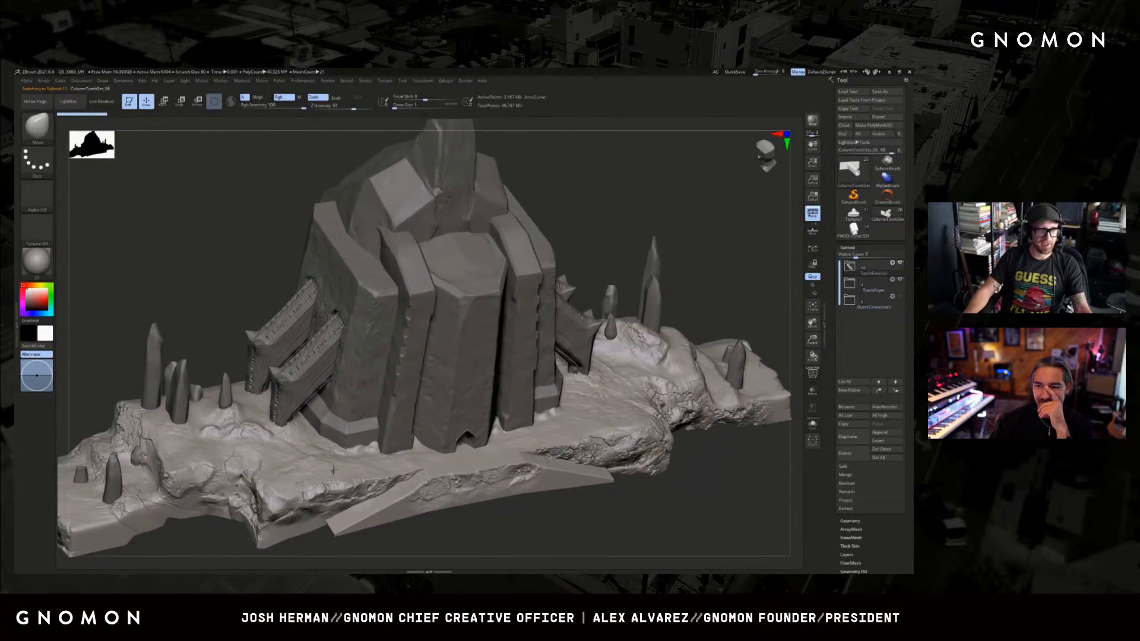
Select the central tower above the doorway, raise its subdivision level, and examine its carved stone surface.
alt+click(467, 321)
mouse_move(611, 258)
mouse_down()
mouse_move(611, 243)
mouse_move(624, 248)
mouse_move(538, 257)
mouse_up()
key(d)
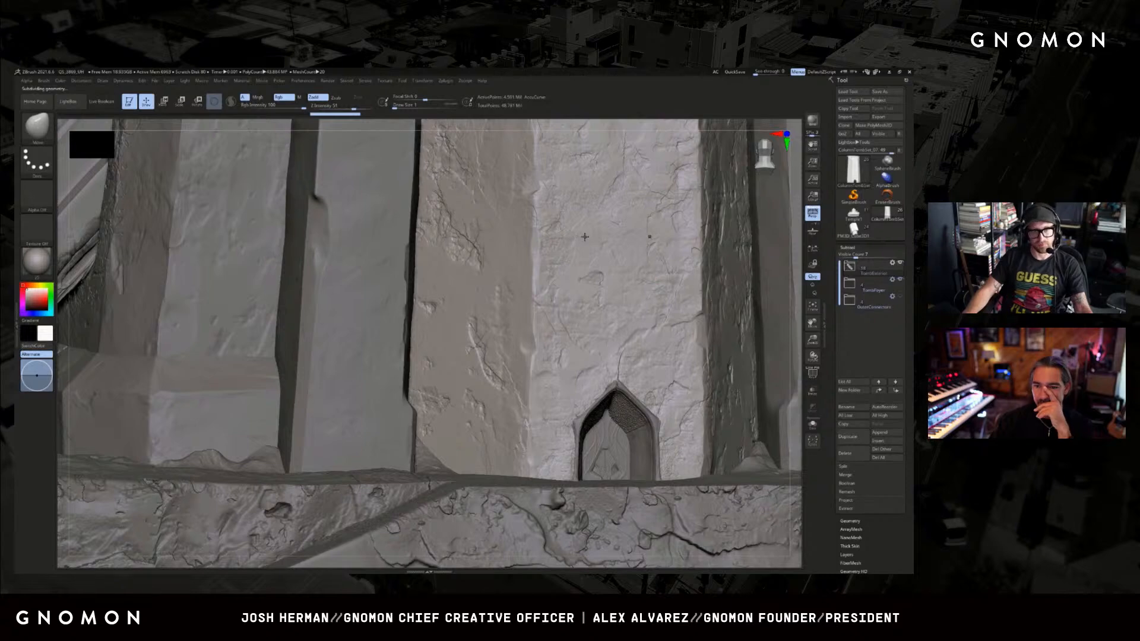
key(f)
mouse_move(718, 245)
shift+mouse_down()
mouse_move(234, 318)
mouse_move(330, 336)
shift+mouse_up()
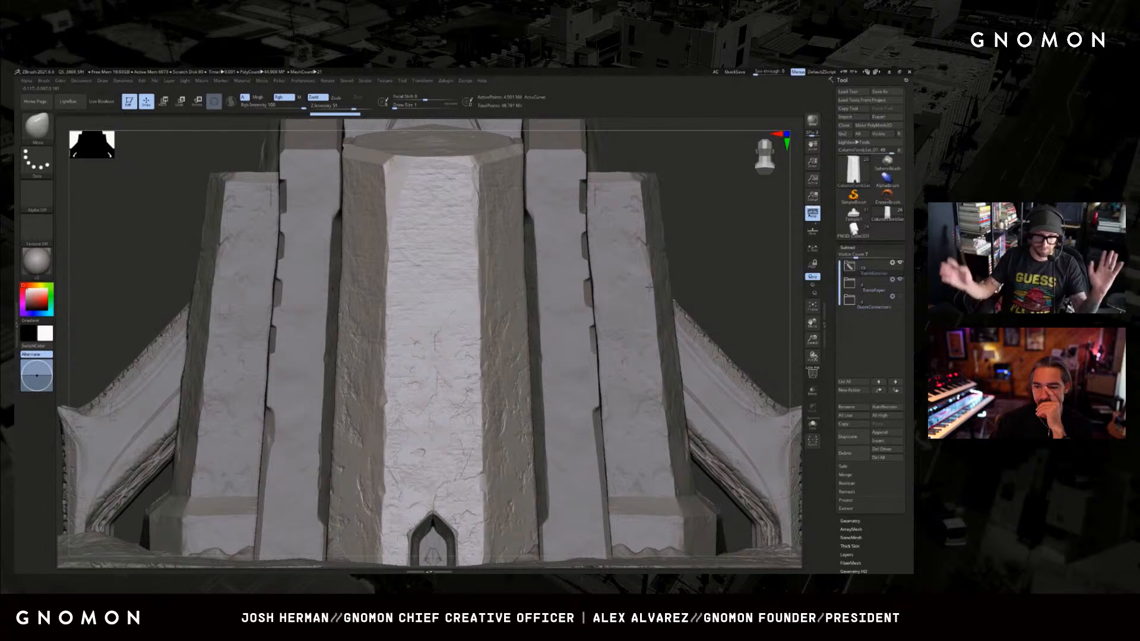
Select the ridged buttress beside the tower, examine its carved edges up close, and view the whole temple from the front.
drag(711, 281, 719, 280)
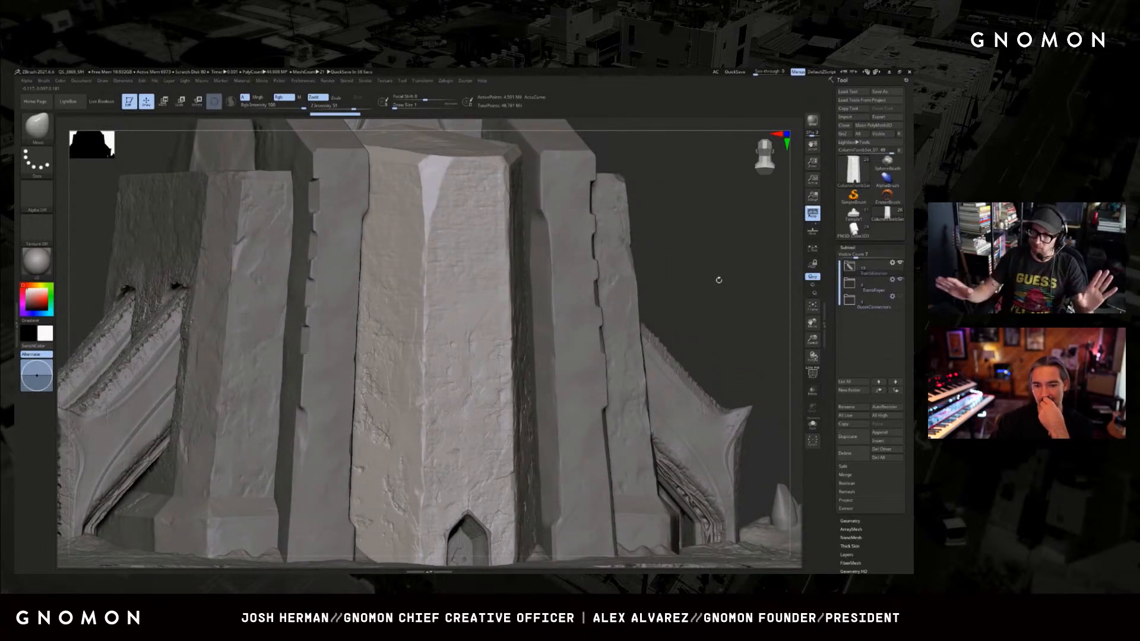
alt+drag(697, 300, 784, 299)
alt+click(188, 369)
alt+drag(108, 326, 235, 304)
key(f)
key(f)
alt+drag(240, 249, 541, 287)
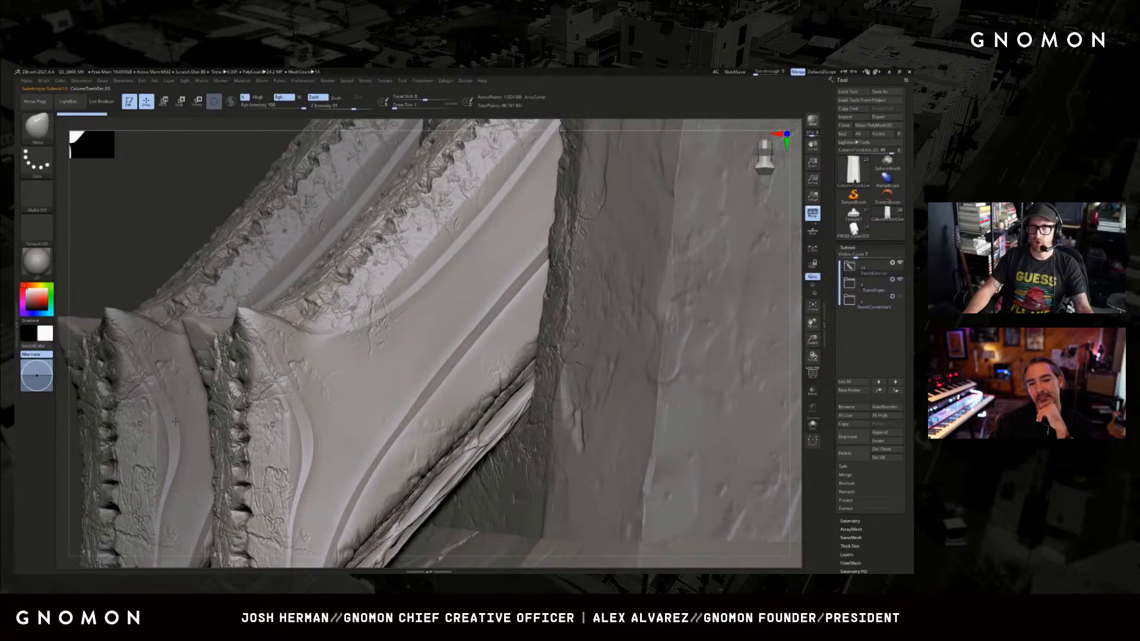
drag(148, 209, 160, 212)
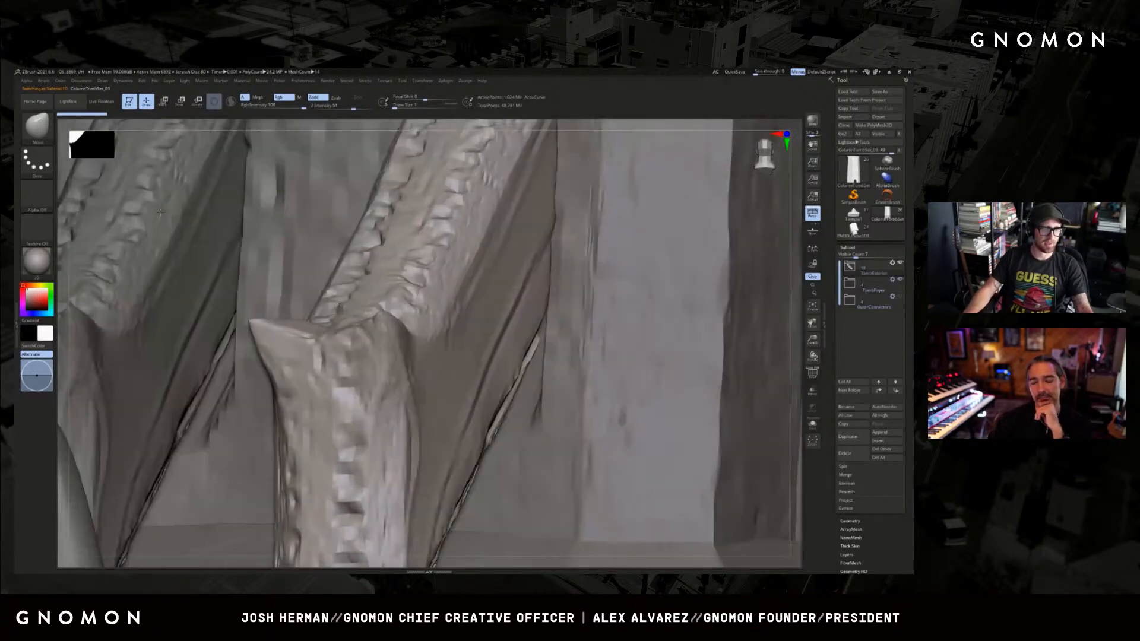
key(f)
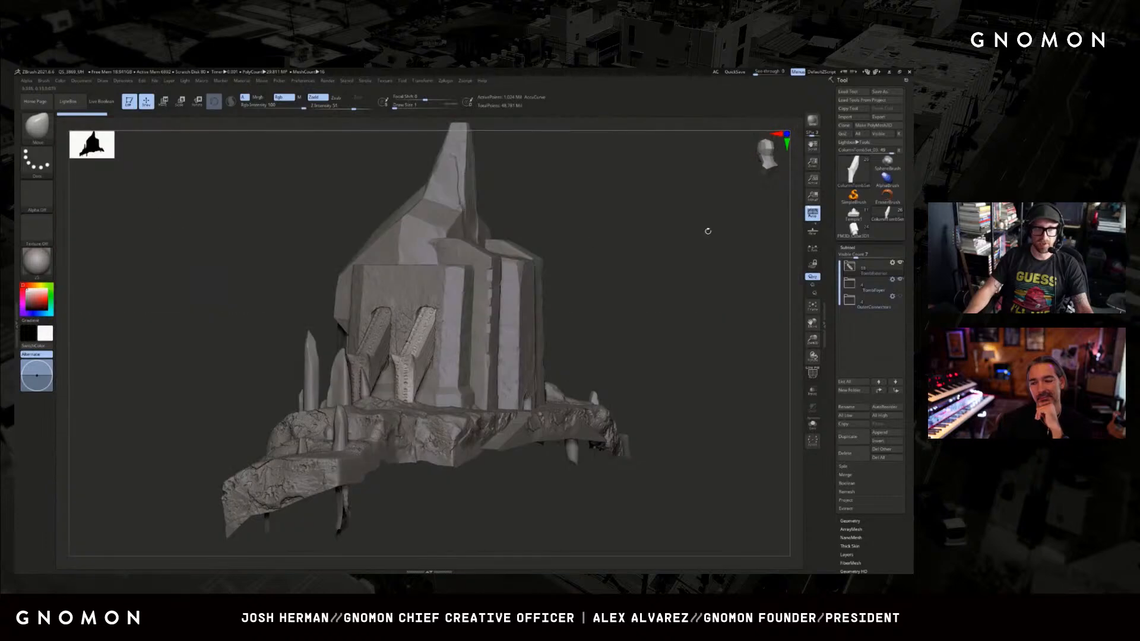
drag(707, 231, 626, 297)
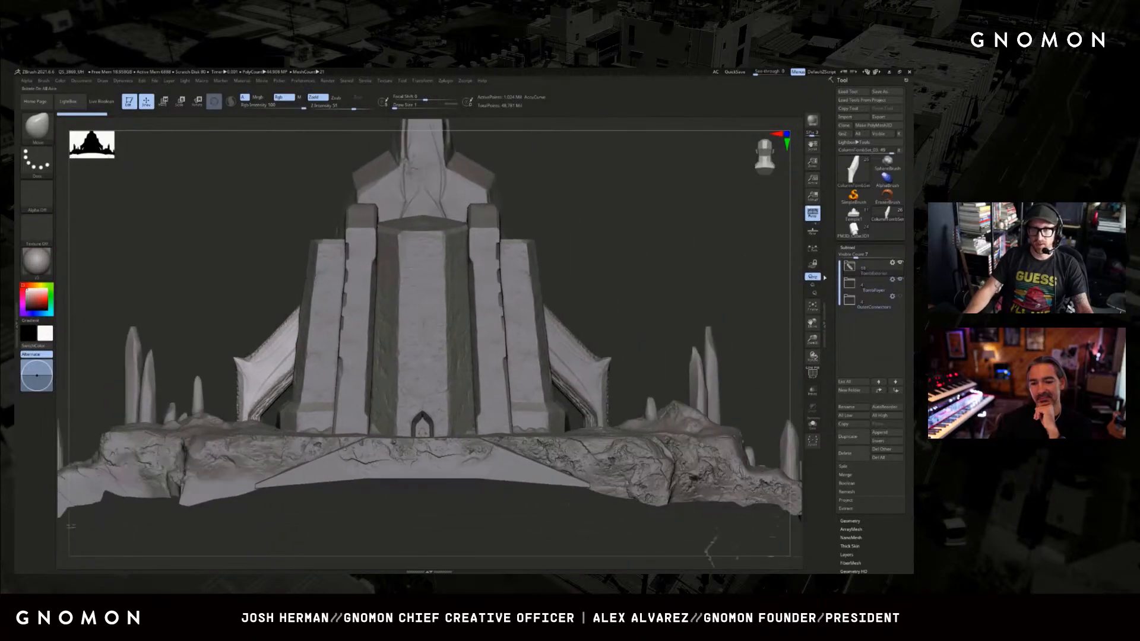
Switch the display from the temple exterior to the TombFoyer folder, expand it, and select the foyer wall with the eye-shaped opening.
click(870, 286)
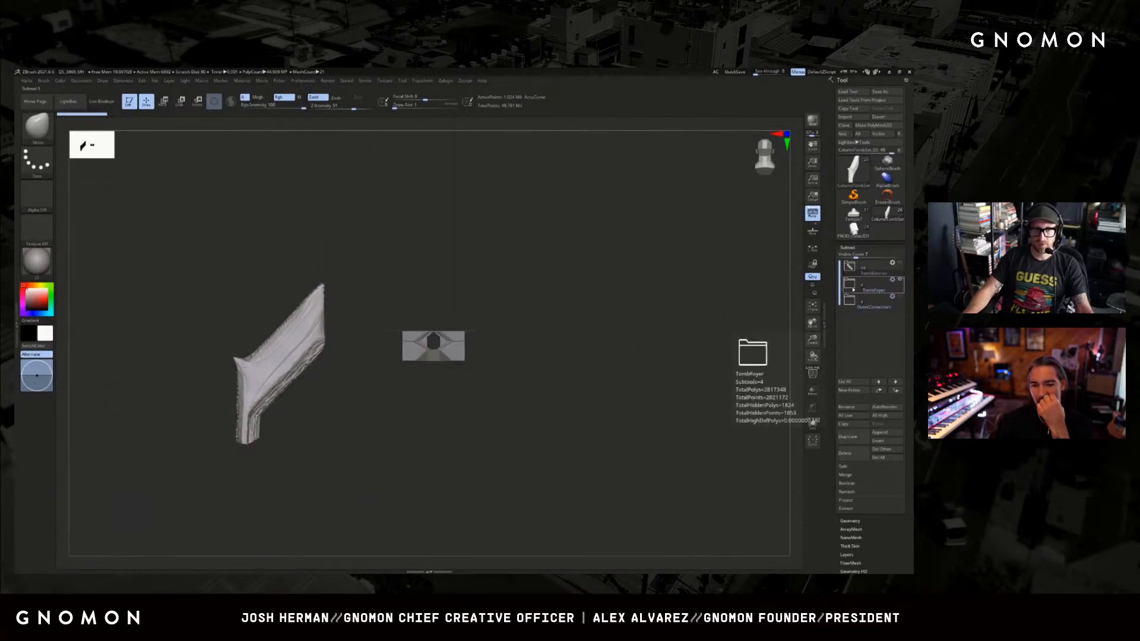
click(867, 286)
alt+click(451, 352)
alt+drag(580, 336, 637, 443)
key(f)
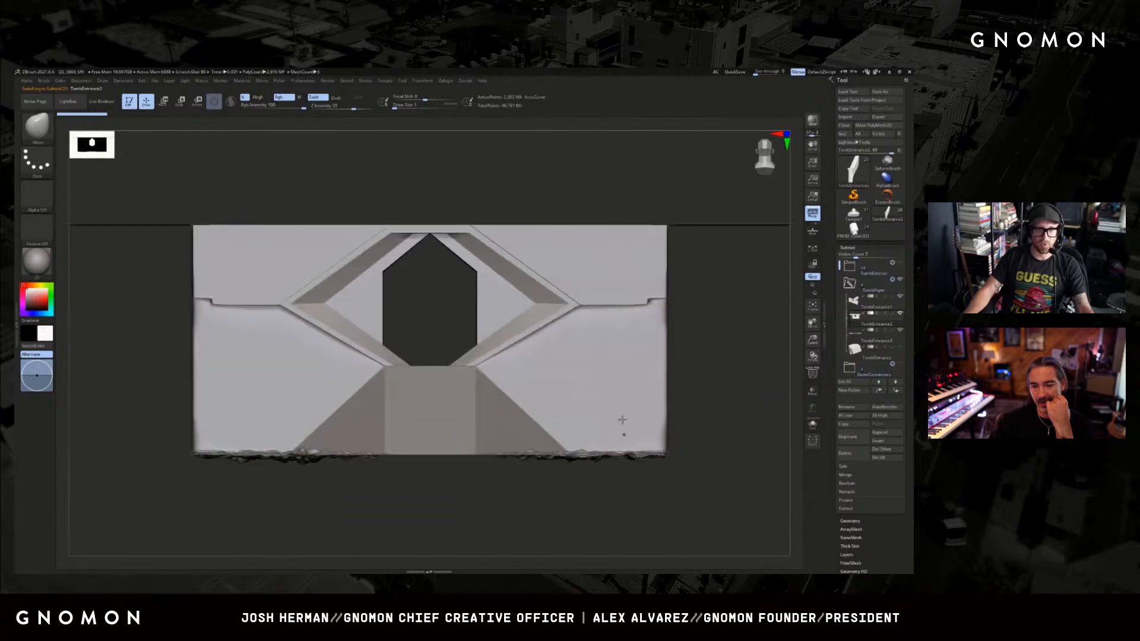
Examine the foyer's eye-shaped opening, sloped ramp and pebbled floor subtool from the front and above.
drag(718, 414, 722, 428)
drag(712, 435, 752, 536)
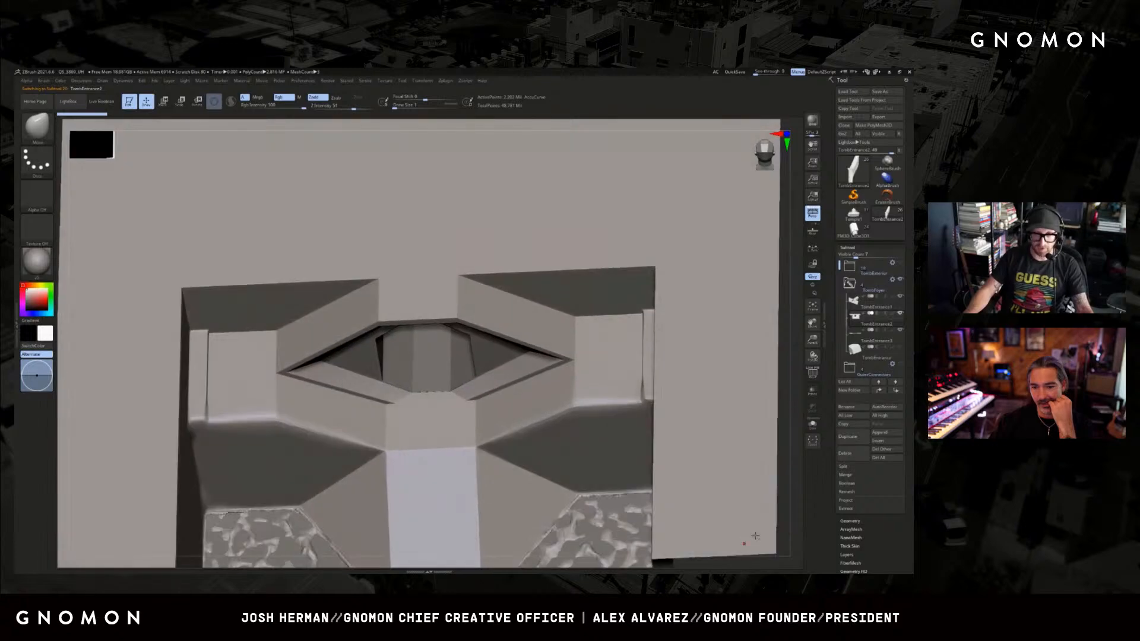
alt+drag(776, 471, 766, 239)
drag(516, 505, 564, 527)
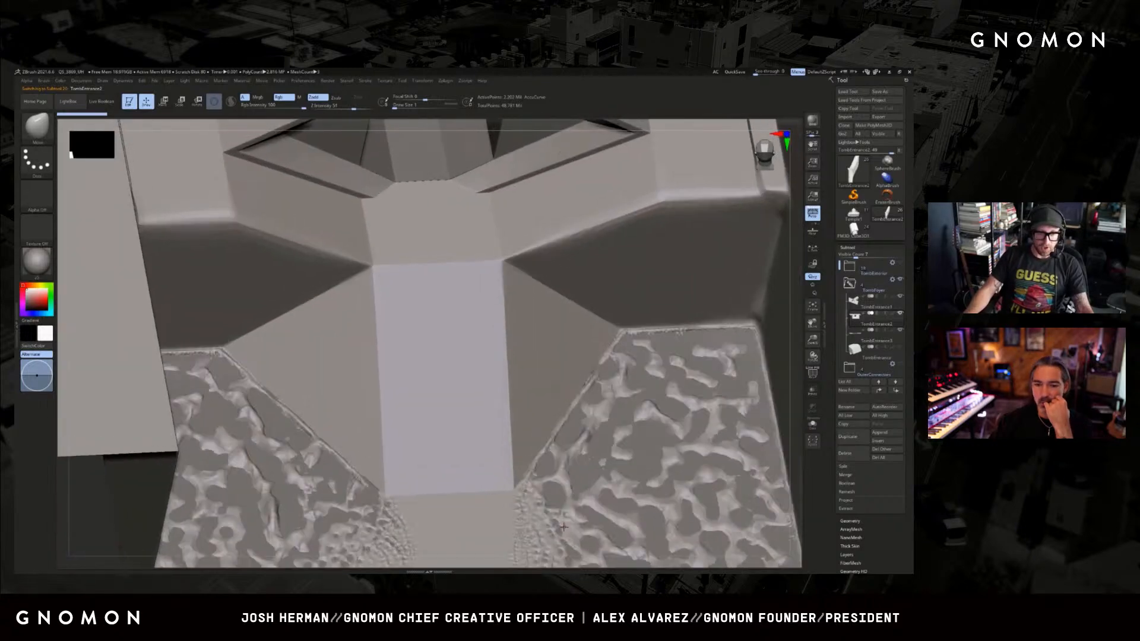
drag(723, 562, 499, 390)
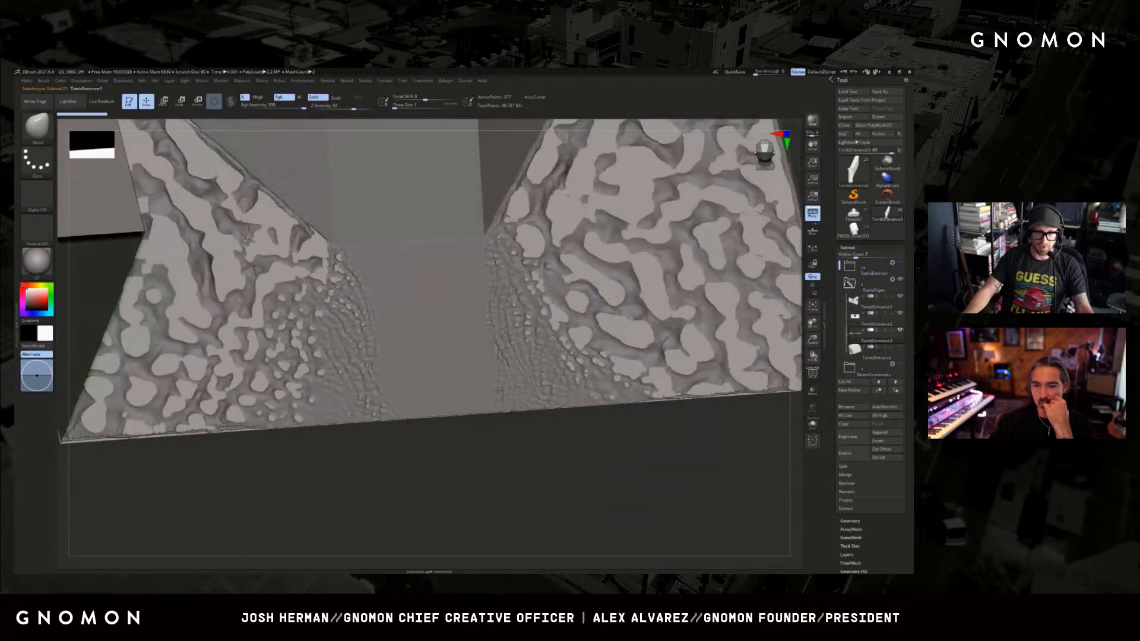
drag(509, 446, 594, 409)
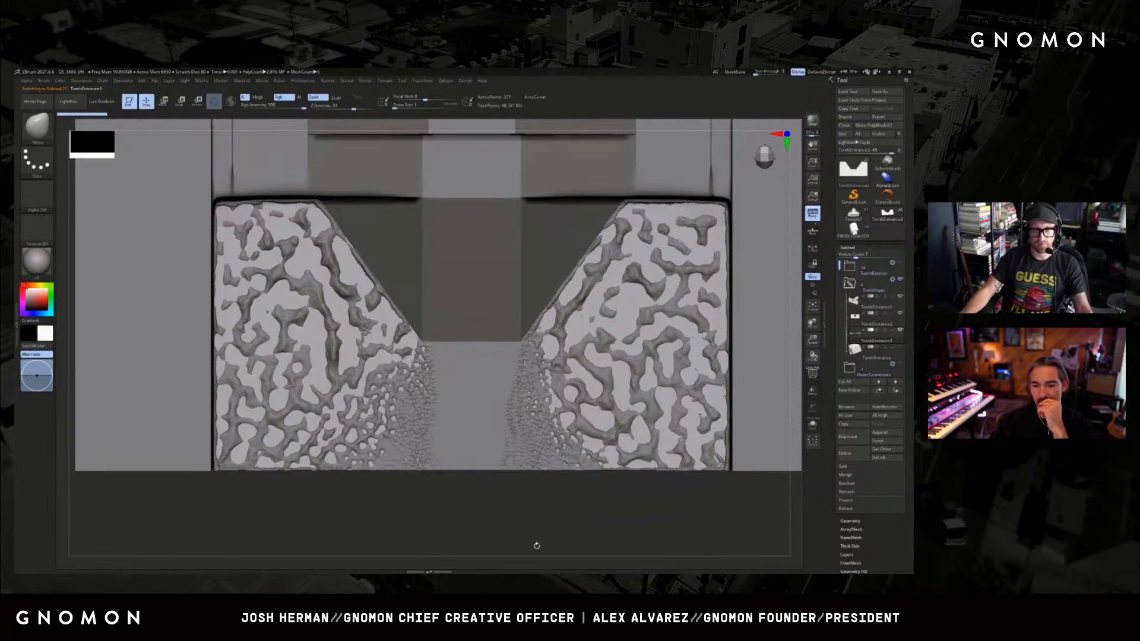
drag(536, 546, 576, 532)
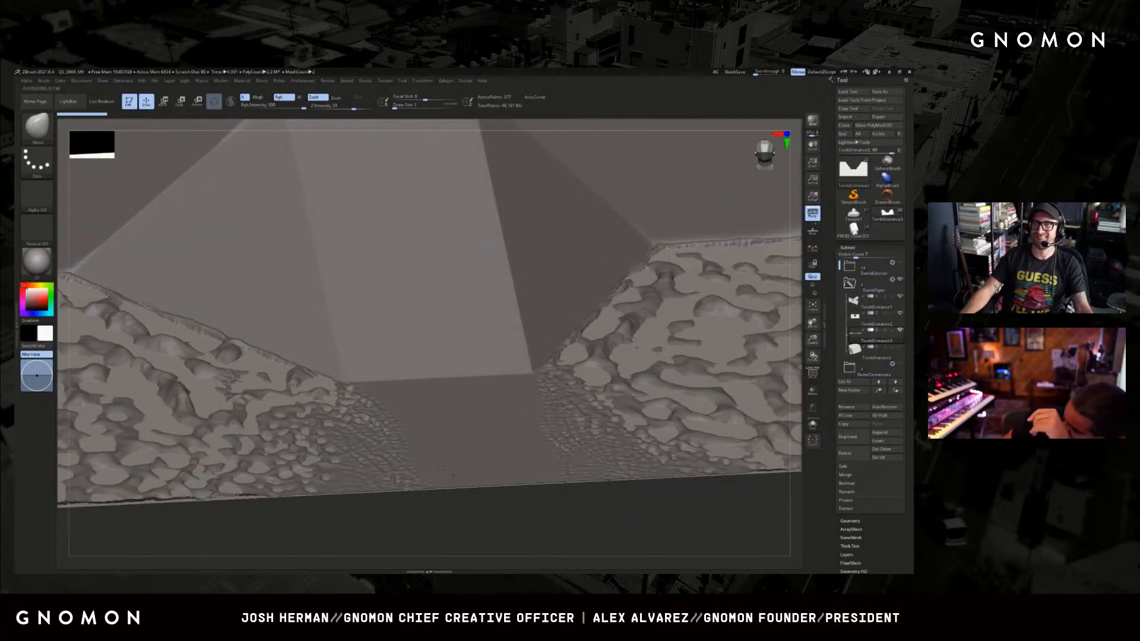
Select the foyer walls and the hexagonal corridor behind the opening, and inspect the chamber from several angles.
alt+click(433, 444)
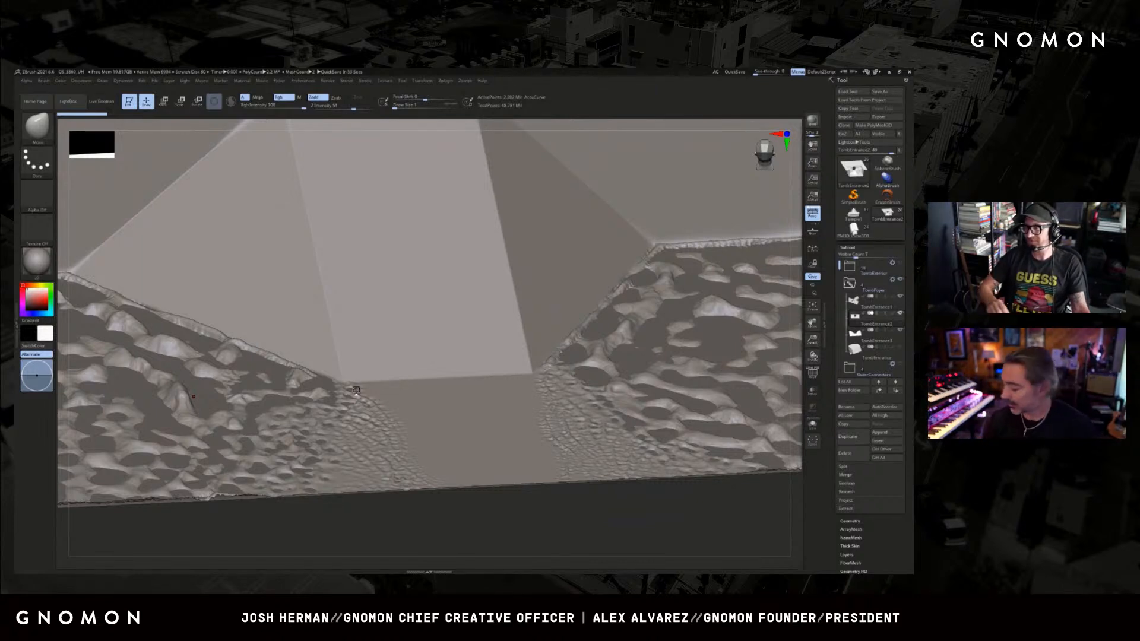
drag(421, 511, 495, 543)
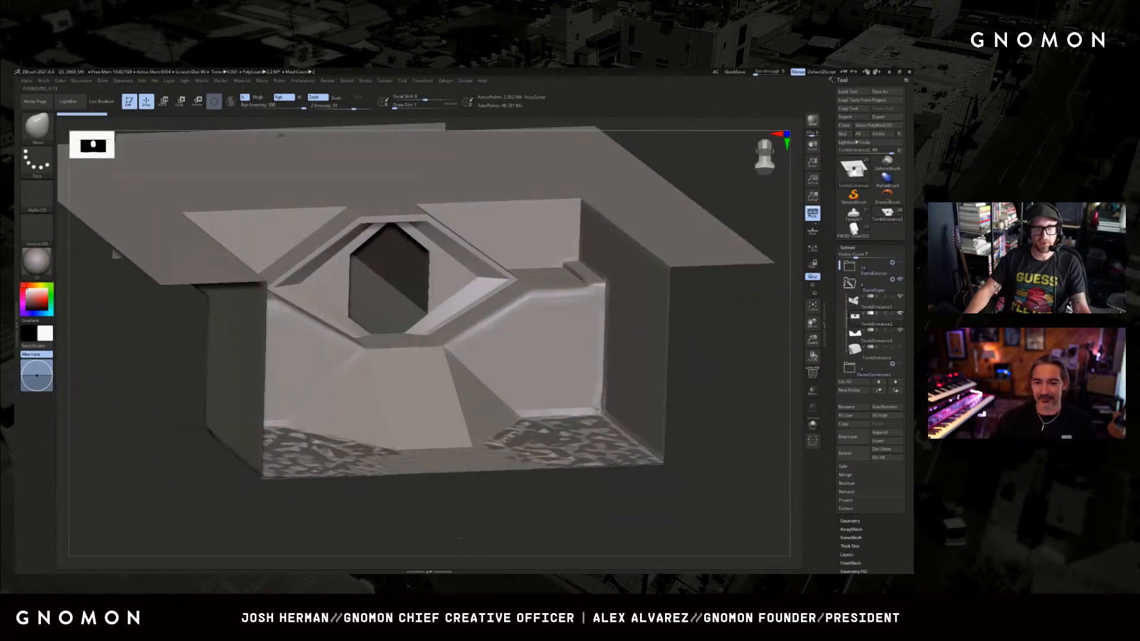
alt+click(389, 270)
drag(416, 501, 460, 489)
mouse_move(401, 358)
alt+mouse_down()
mouse_move(499, 477)
mouse_move(455, 443)
alt+mouse_up()
mouse_move(609, 357)
mouse_down()
mouse_move(653, 349)
mouse_move(625, 404)
mouse_move(638, 372)
mouse_move(695, 452)
mouse_move(691, 429)
mouse_move(688, 456)
mouse_up()
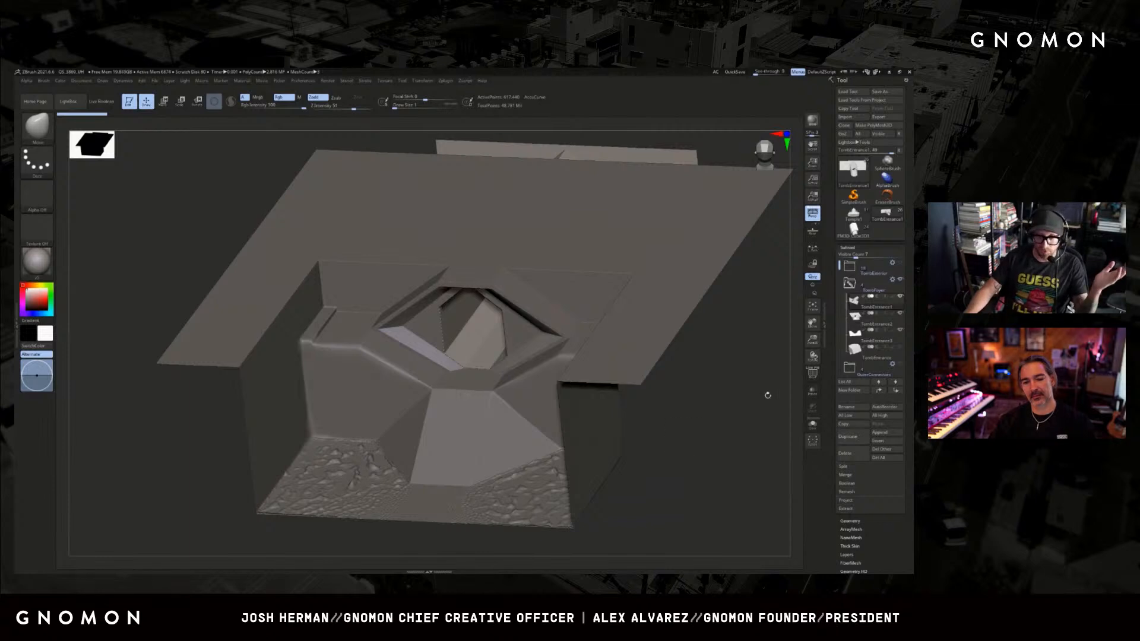
Collapse and hide the TombFoyer folder, expand the temple exterior folder, and show its subtools again.
click(850, 284)
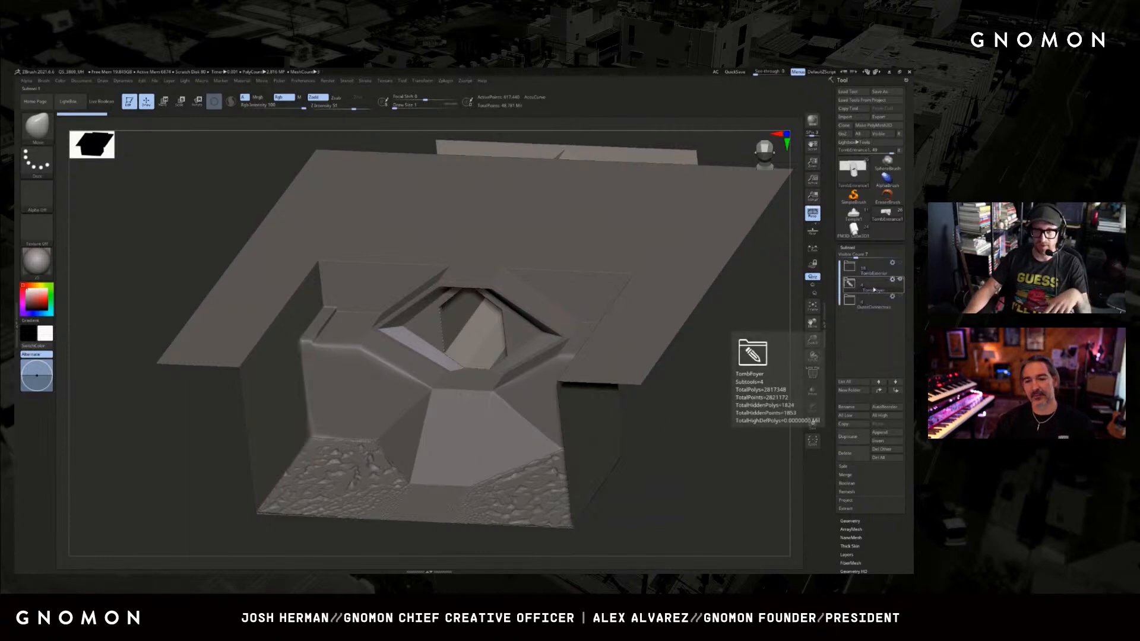
click(901, 280)
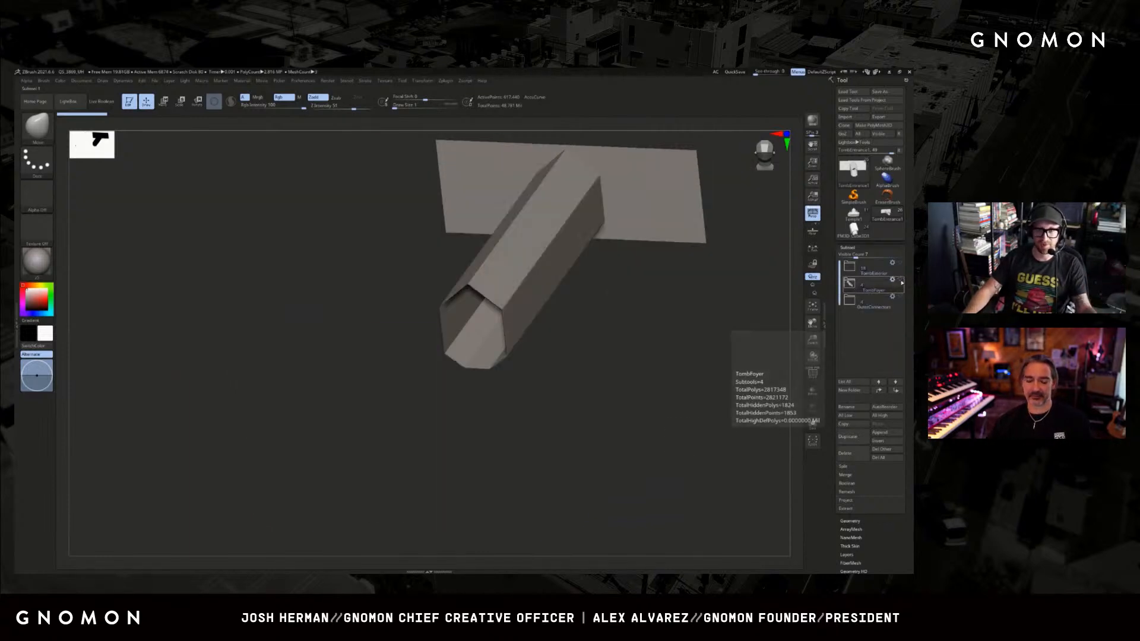
click(850, 268)
alt+drag(734, 288, 697, 376)
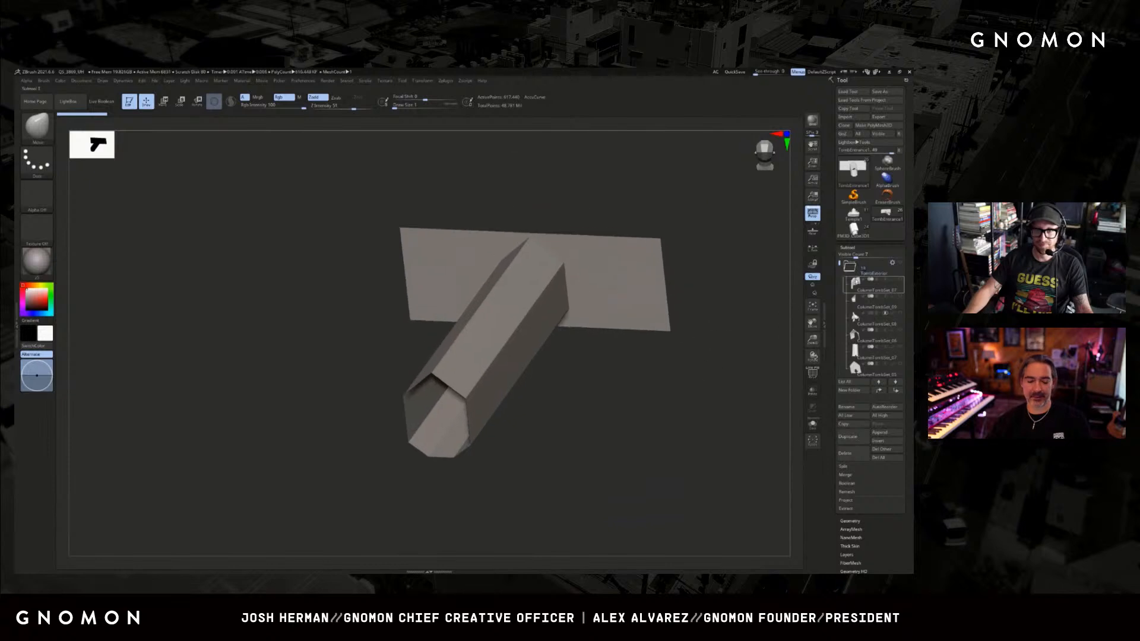
click(901, 264)
key(f)
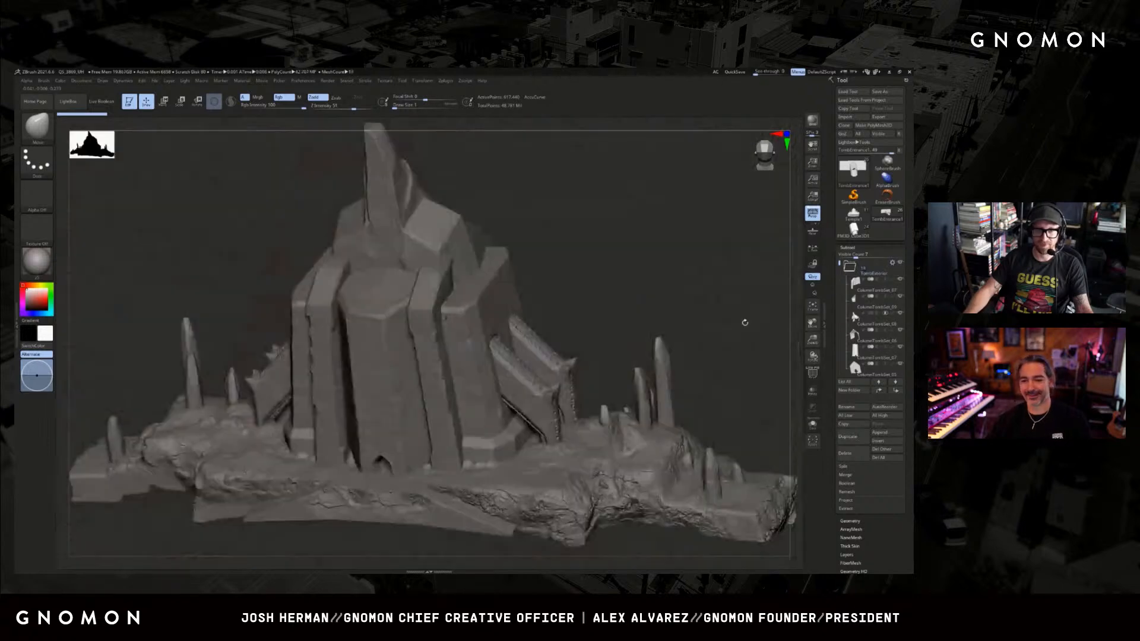
Inspect the temple exterior from the back, where the foyer corridor exits the wall, and from the front.
drag(744, 320, 659, 284)
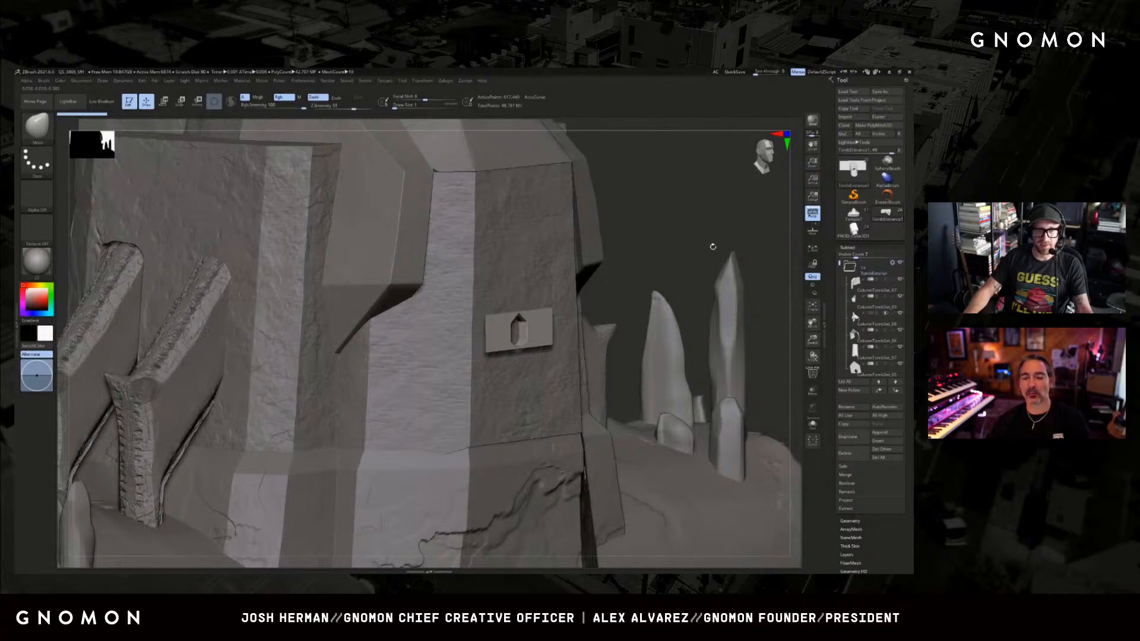
drag(712, 246, 678, 290)
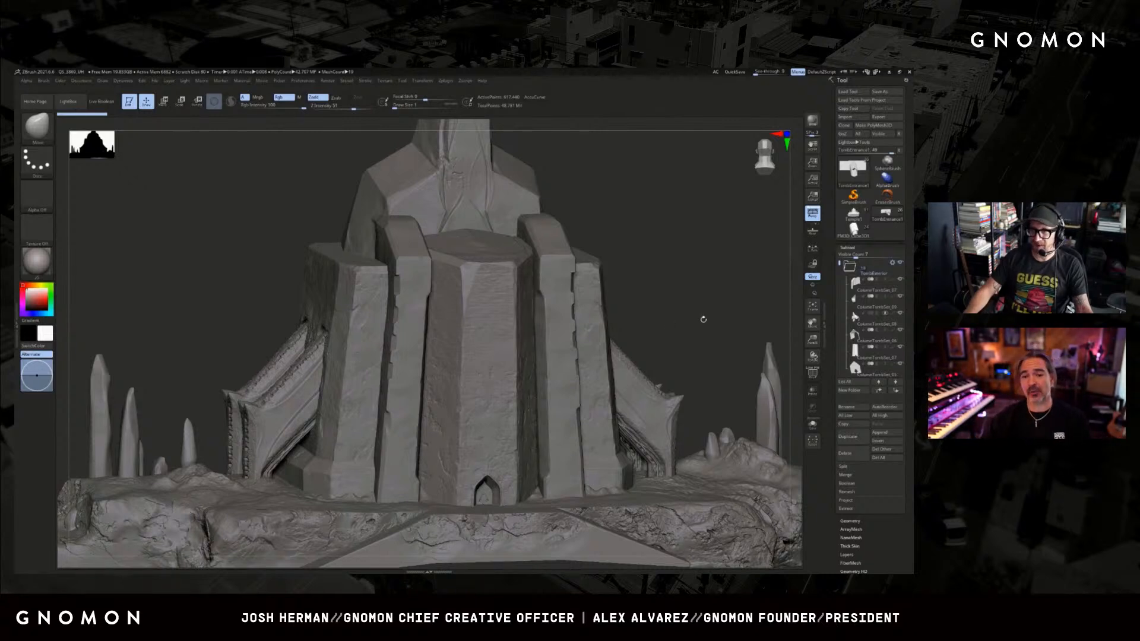
alt+drag(703, 320, 710, 246)
drag(550, 526, 539, 524)
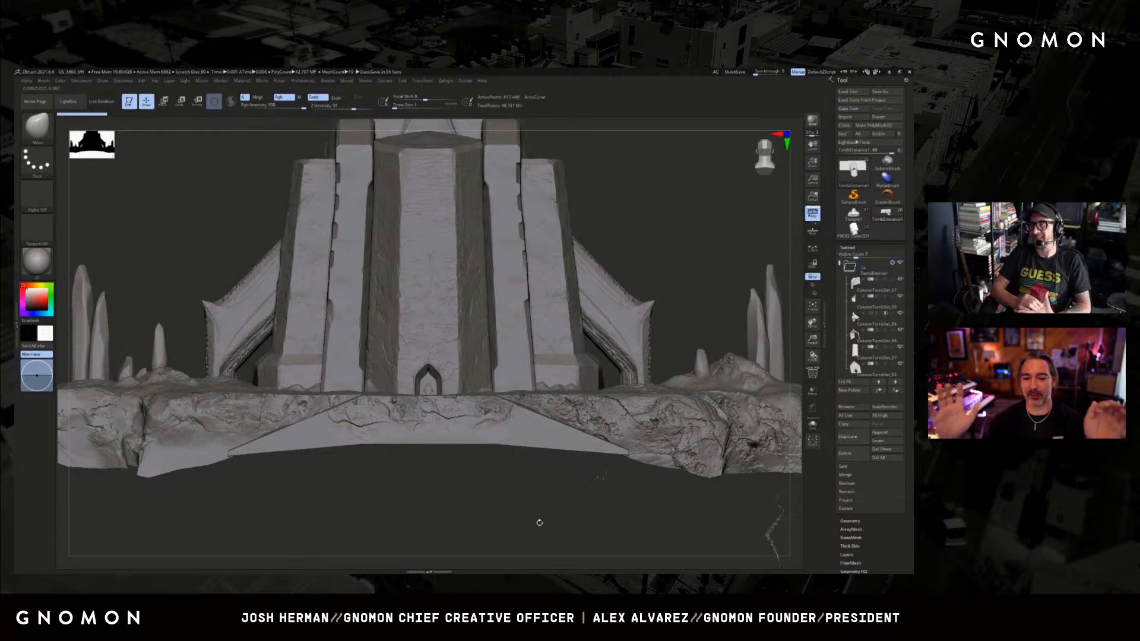
Select the small carved door panel inside the pointed archway and bring the doorway into close view.
drag(469, 502, 470, 402)
alt+click(468, 418)
key(f)
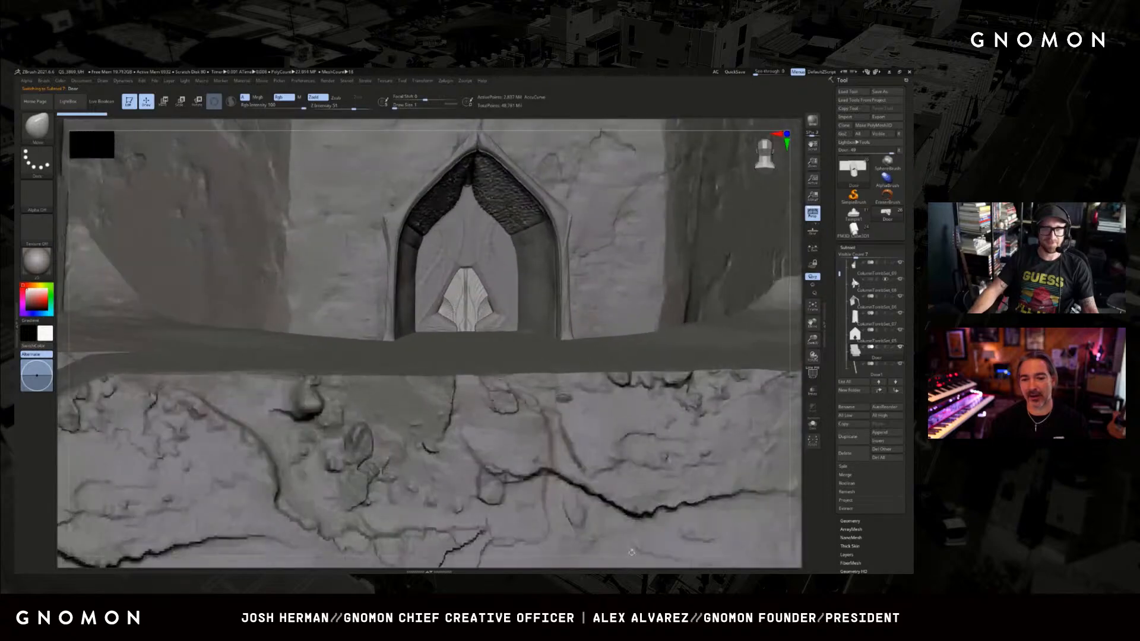
drag(813, 340, 817, 376)
drag(813, 323, 812, 356)
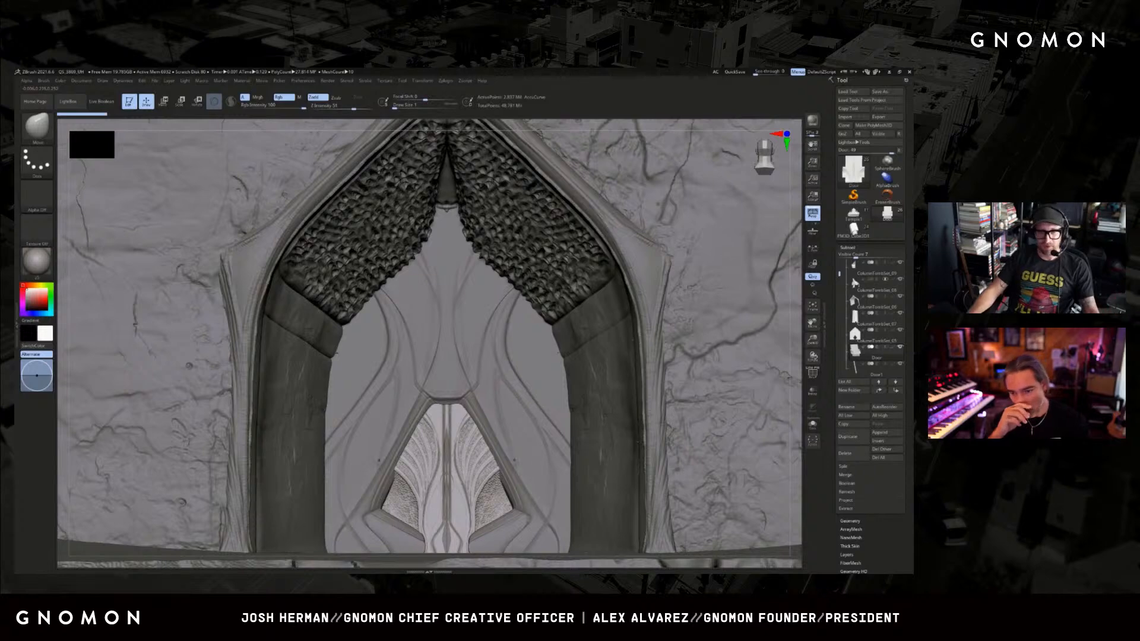
Examine the door panel's fan-shaped ribs, central spine and textured lower insets up close.
drag(812, 341, 766, 343)
ctrl+right_drag(433, 392, 434, 463)
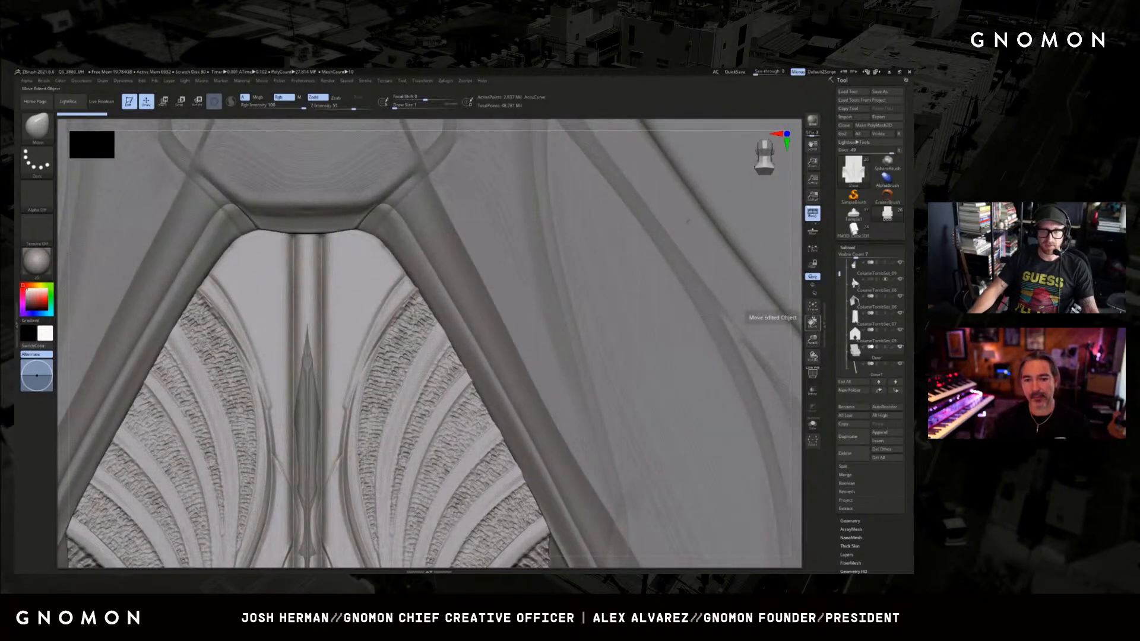
drag(813, 322, 875, 170)
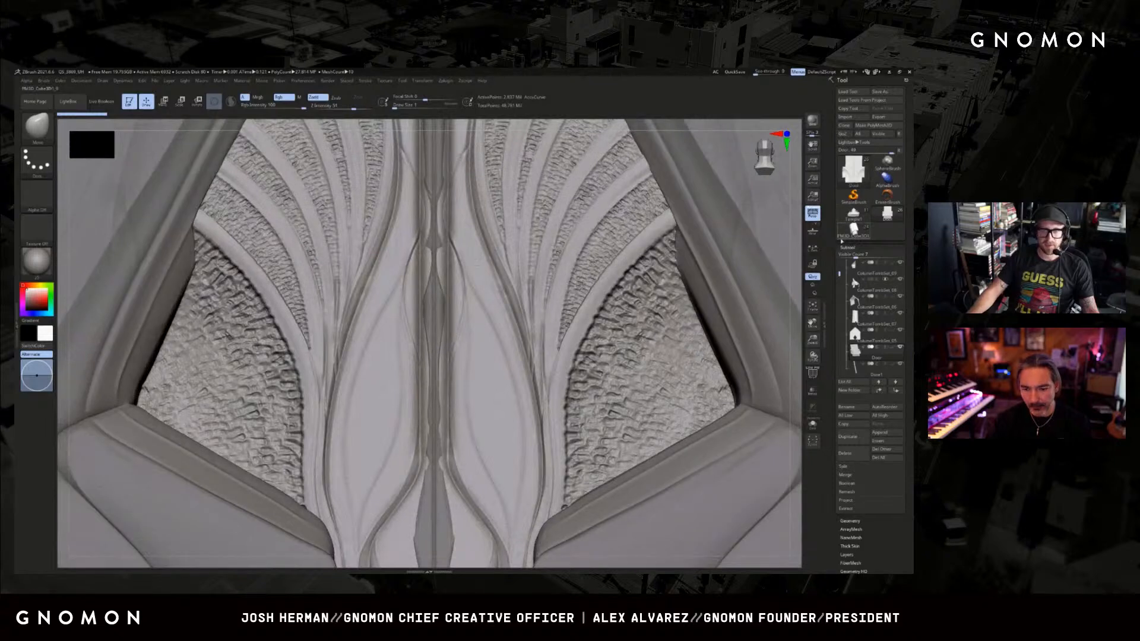
drag(814, 325, 812, 323)
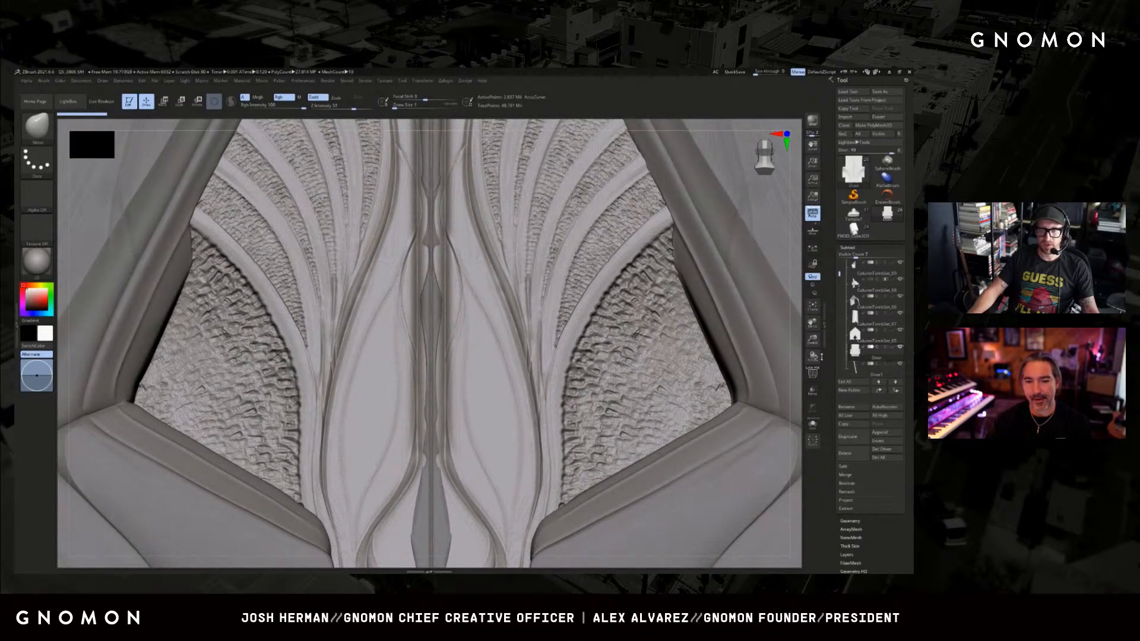
drag(813, 340, 782, 471)
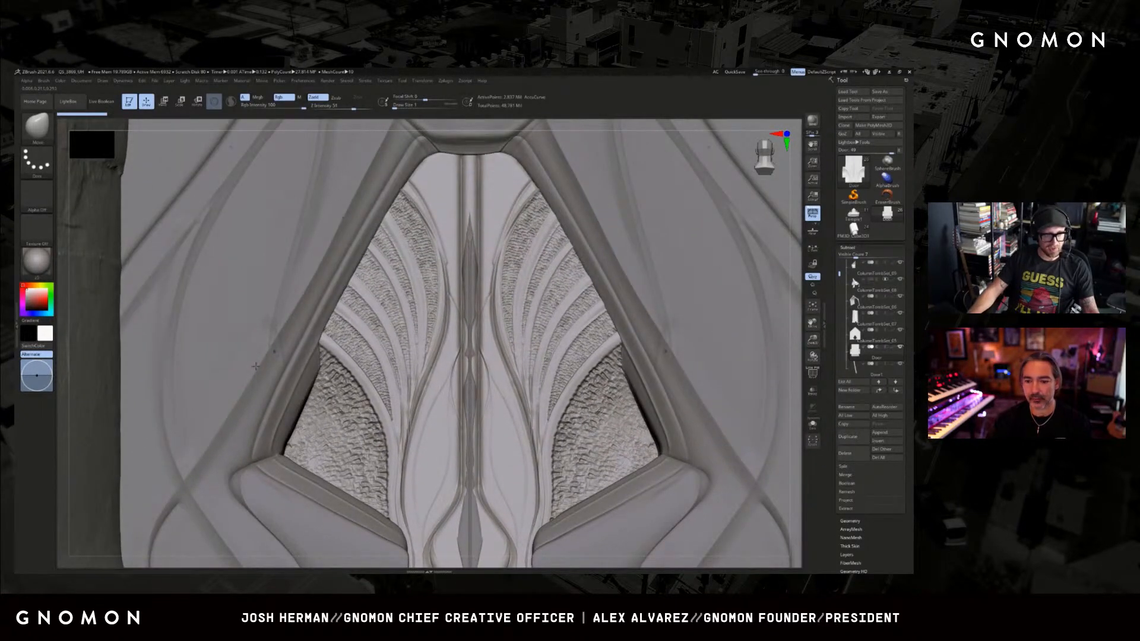
Select the curved wall around the door panel, examine the scaled archway from different angles, and return to the temple's front facade.
alt+click(352, 205)
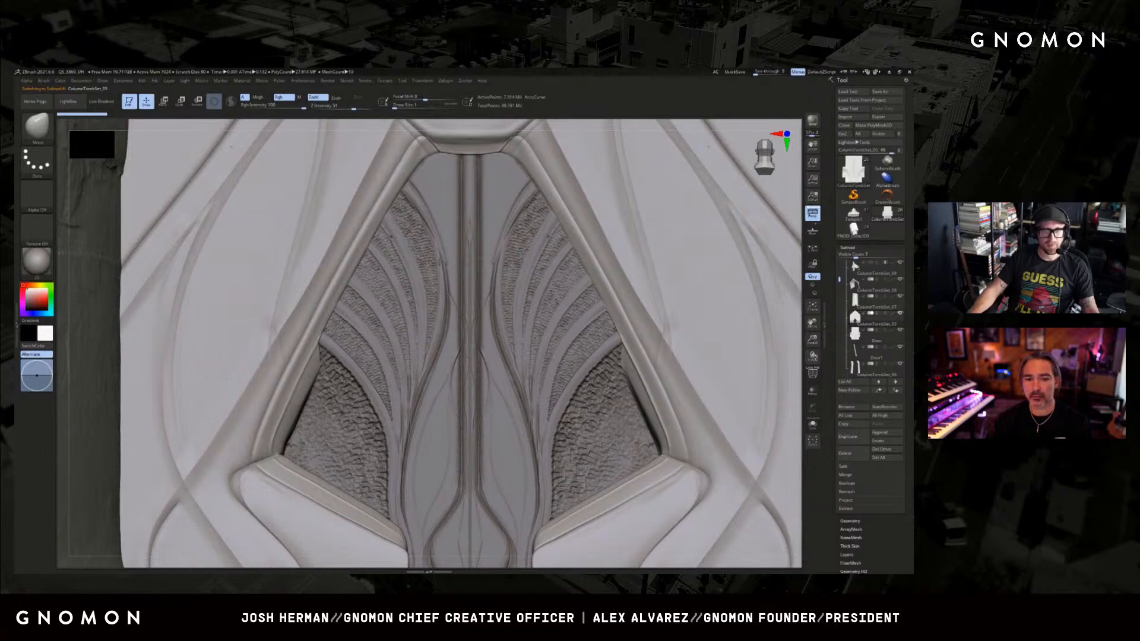
key(f)
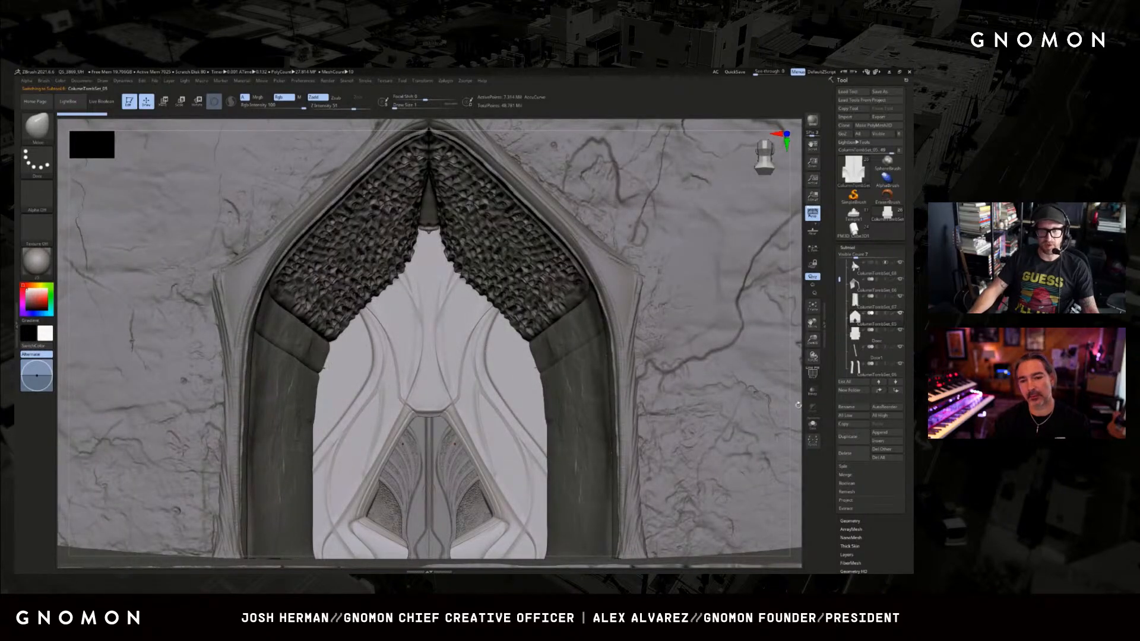
drag(798, 404, 791, 426)
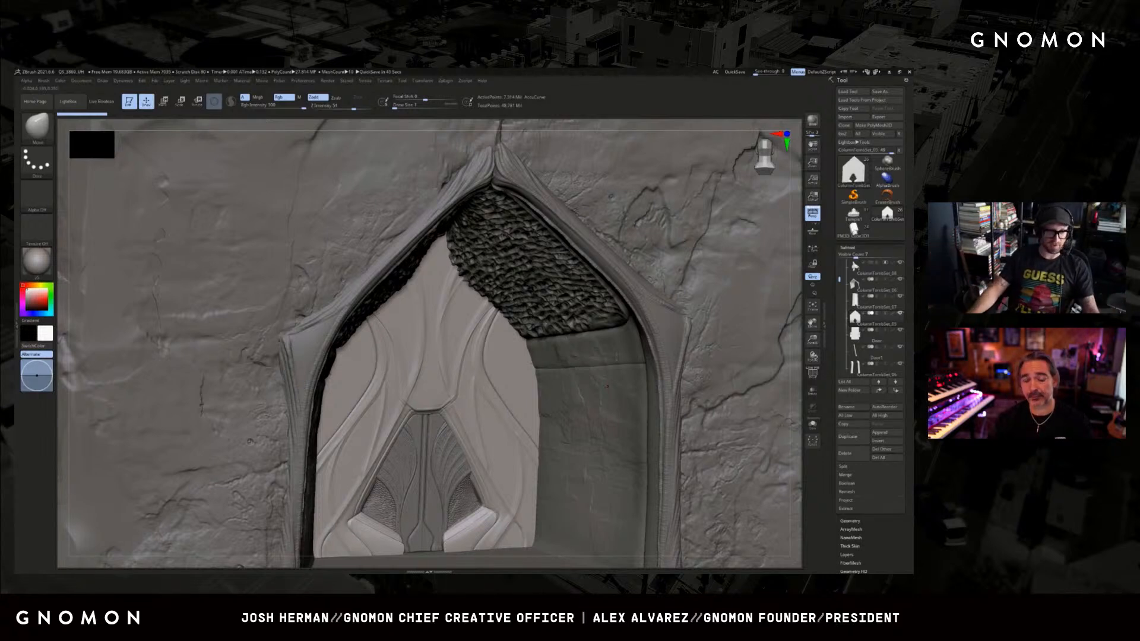
shift+drag(797, 387, 766, 374)
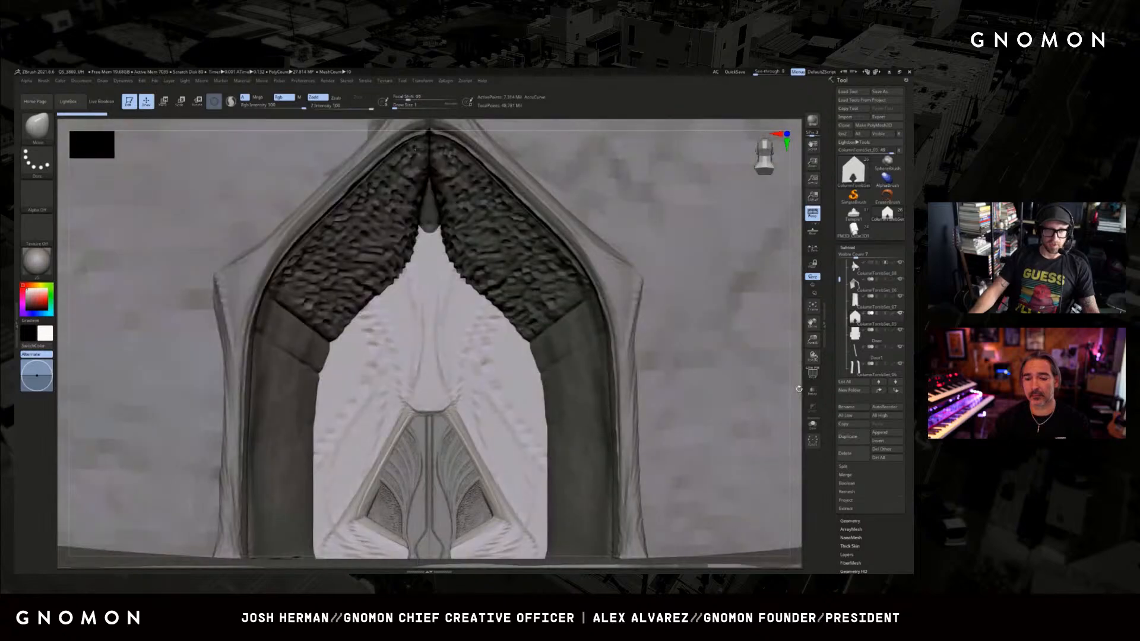
key(f)
drag(586, 274, 697, 406)
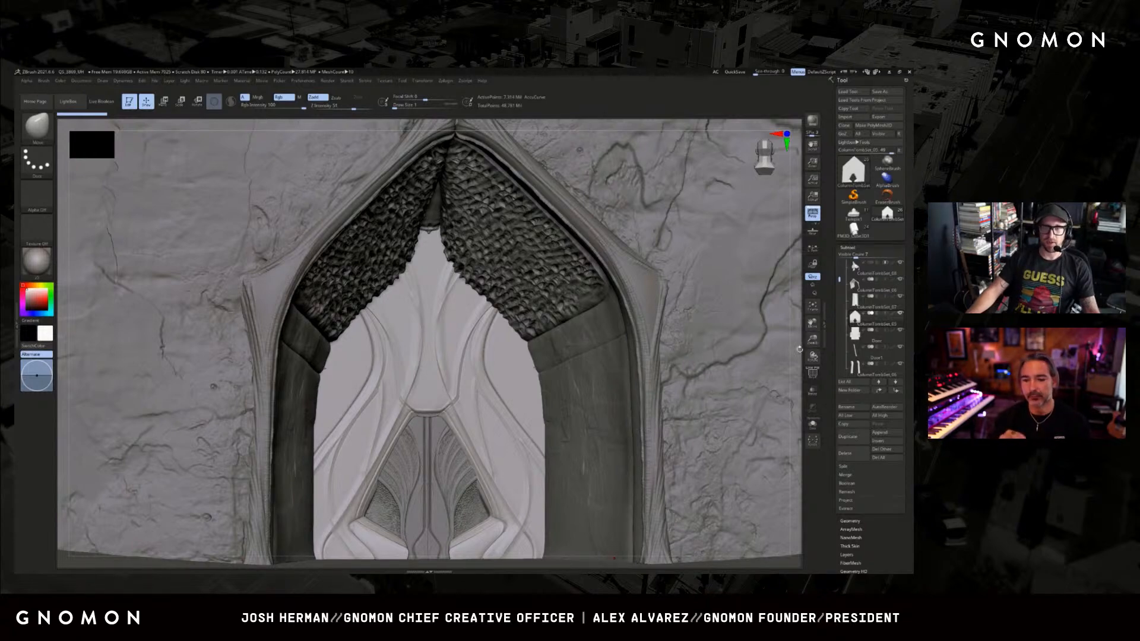
drag(799, 349, 822, 349)
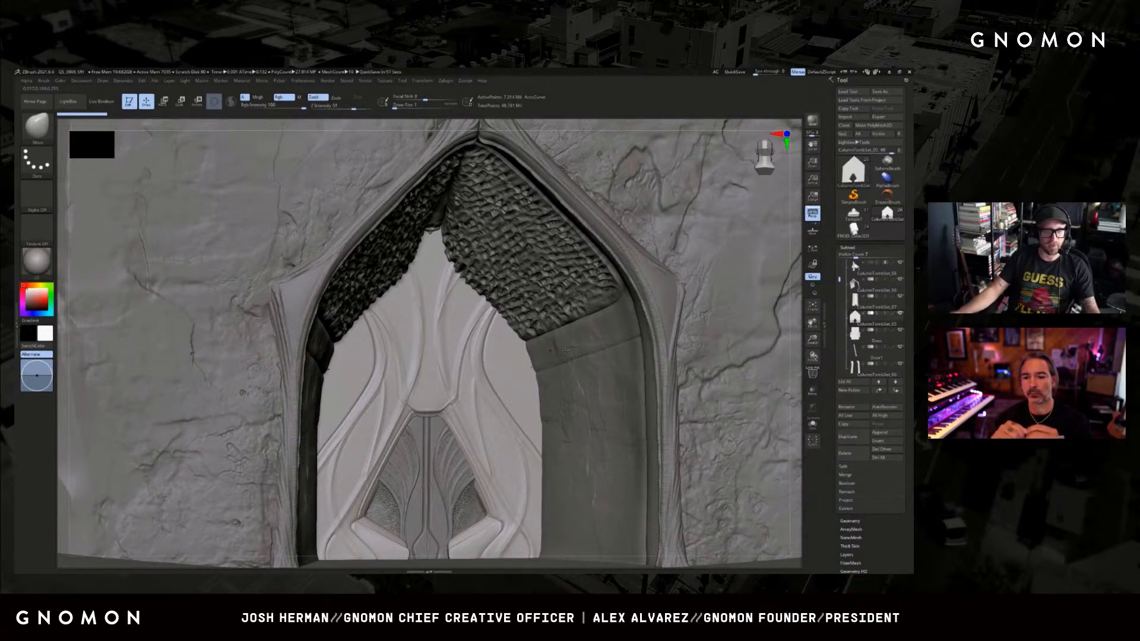
key(f)
shift+drag(594, 305, 701, 302)
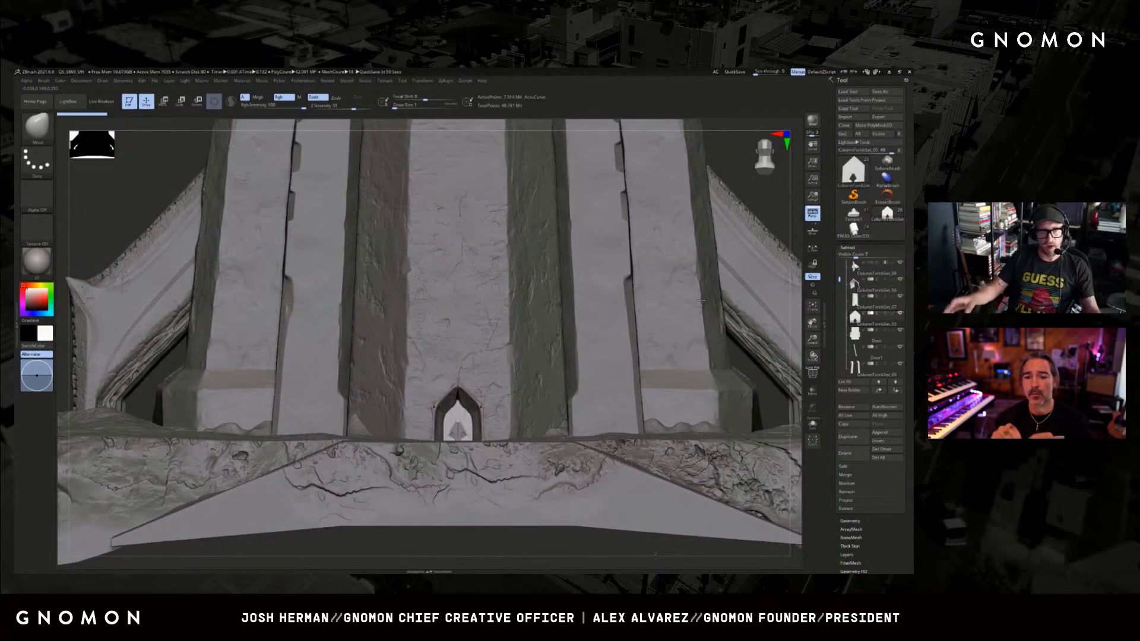
Examine the temple's front facade from slightly different angles and frame the whole model to review its full silhouette.
drag(793, 233, 774, 215)
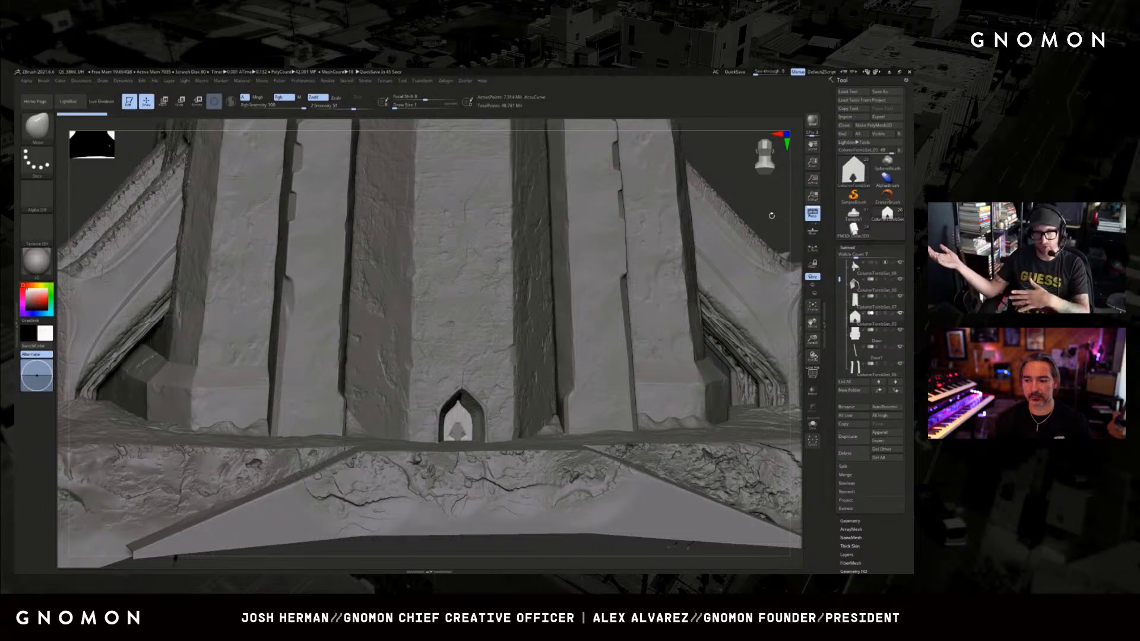
shift+drag(760, 209, 745, 200)
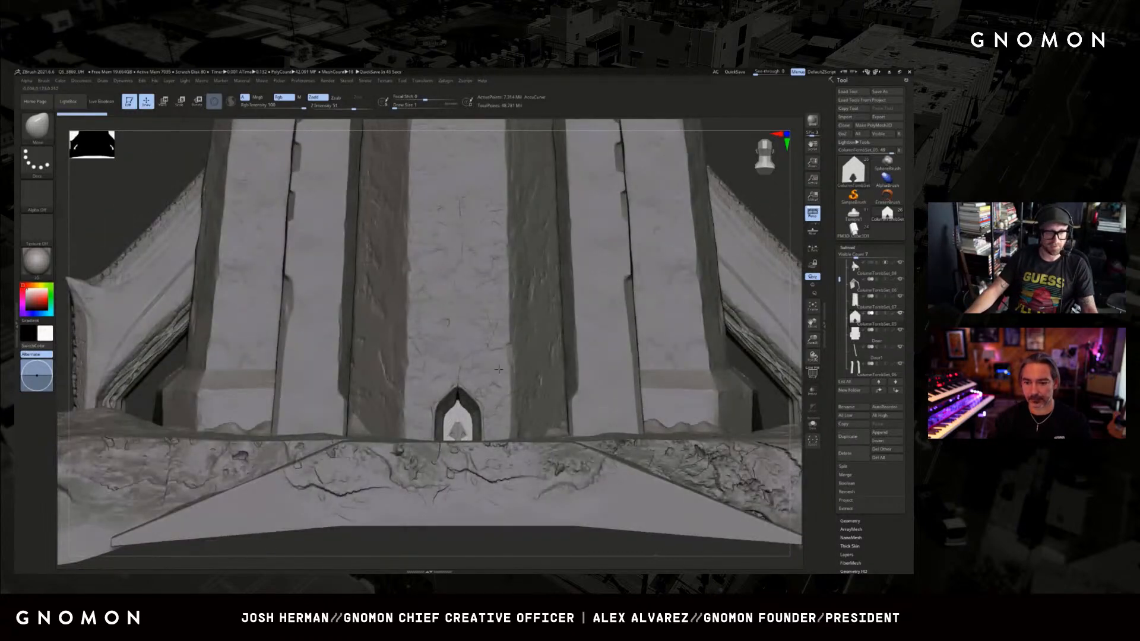
drag(483, 528, 455, 536)
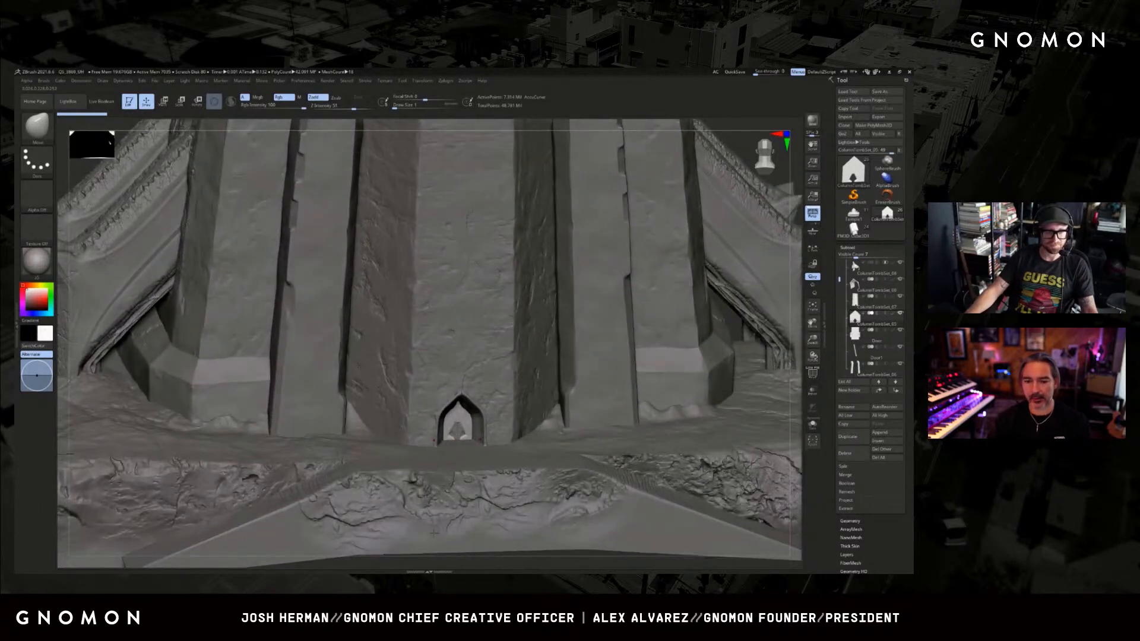
key(f)
key(f)
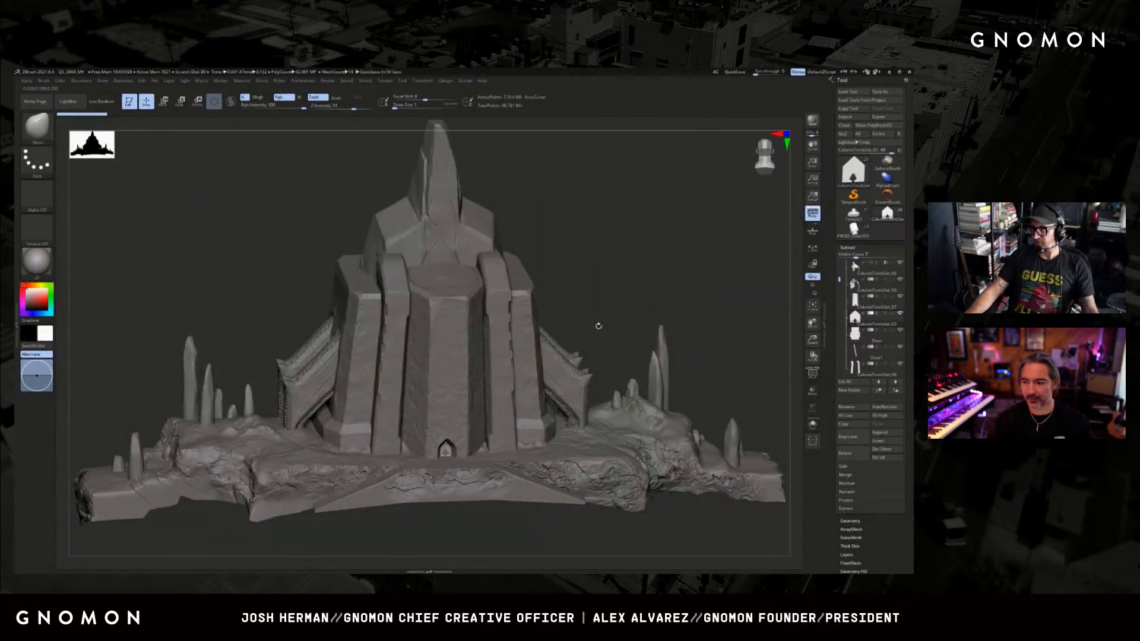
mouse_move(598, 326)
mouse_down()
mouse_move(593, 295)
mouse_move(605, 287)
mouse_up()
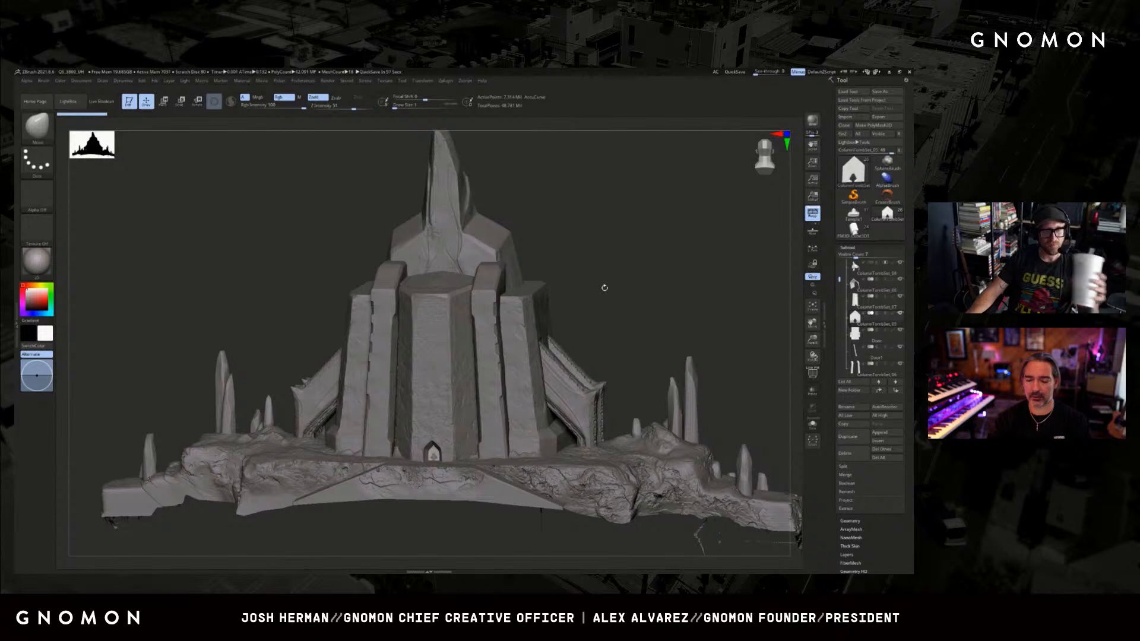
drag(605, 288, 632, 298)
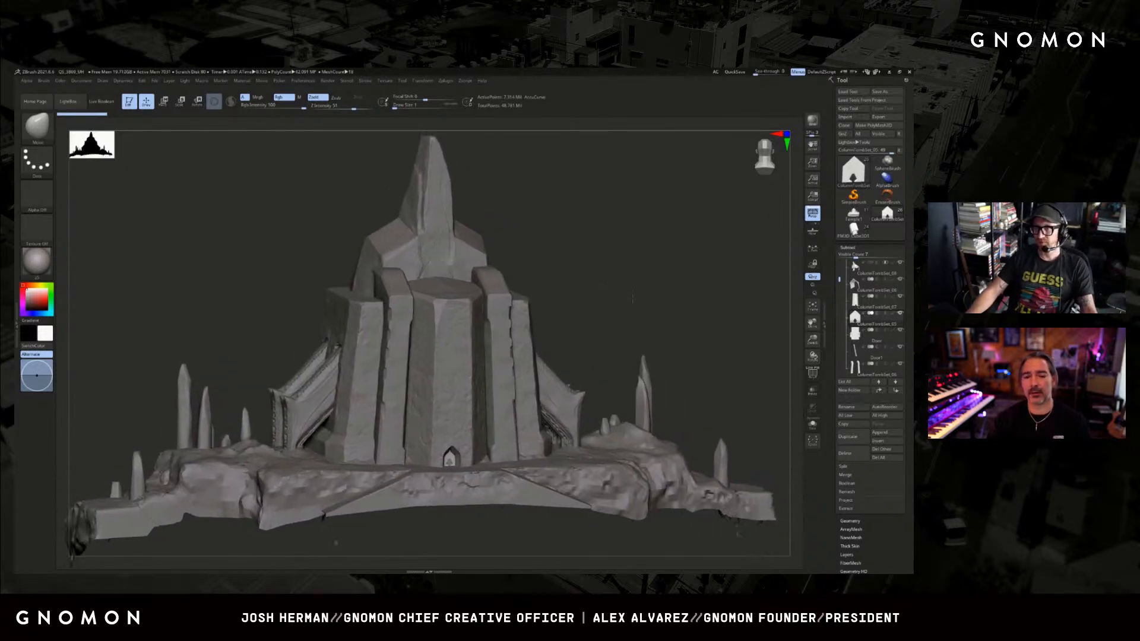
Collapse the tomb exterior subtool folder, expand the tomb foyer folder, and preview its box-shaped TombEntrance subtool.
drag(839, 280, 839, 263)
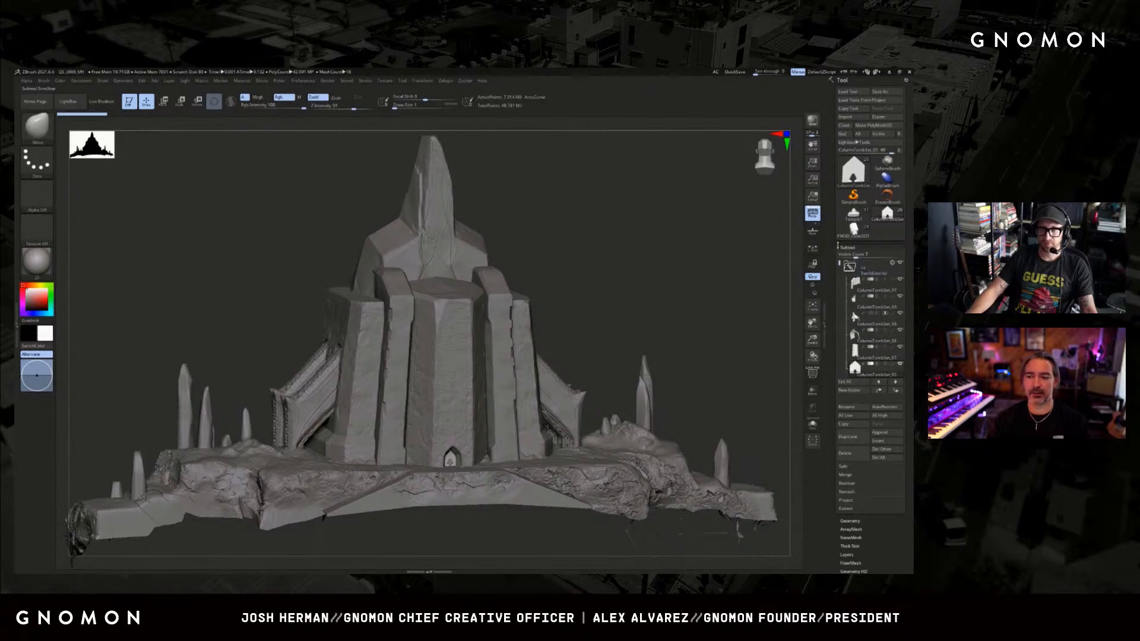
click(850, 267)
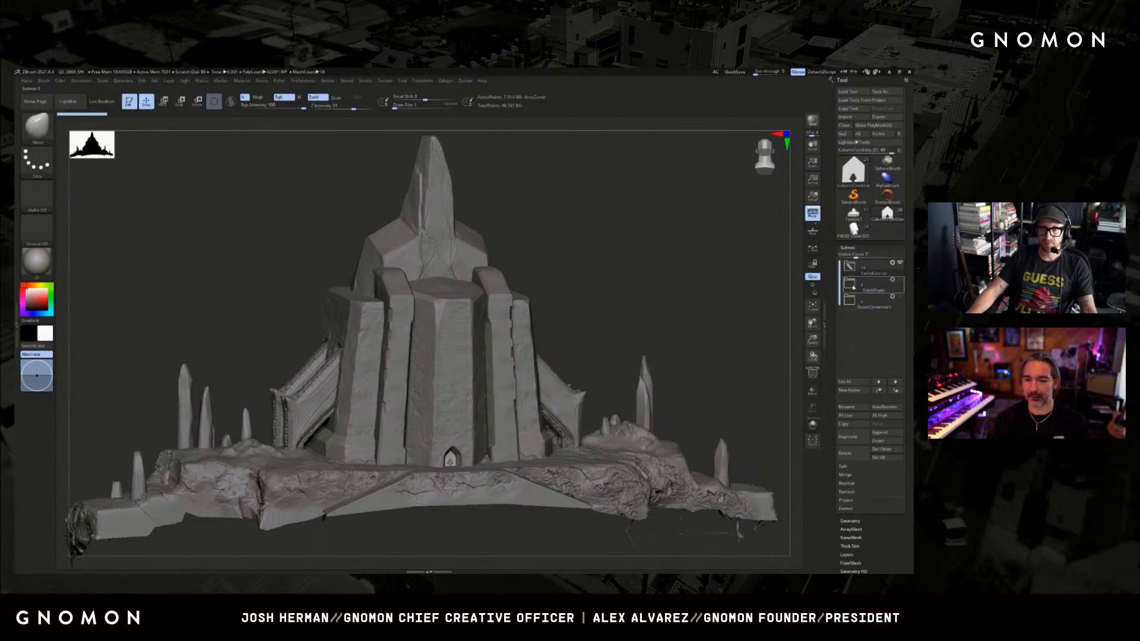
click(852, 285)
mouse_move(857, 356)
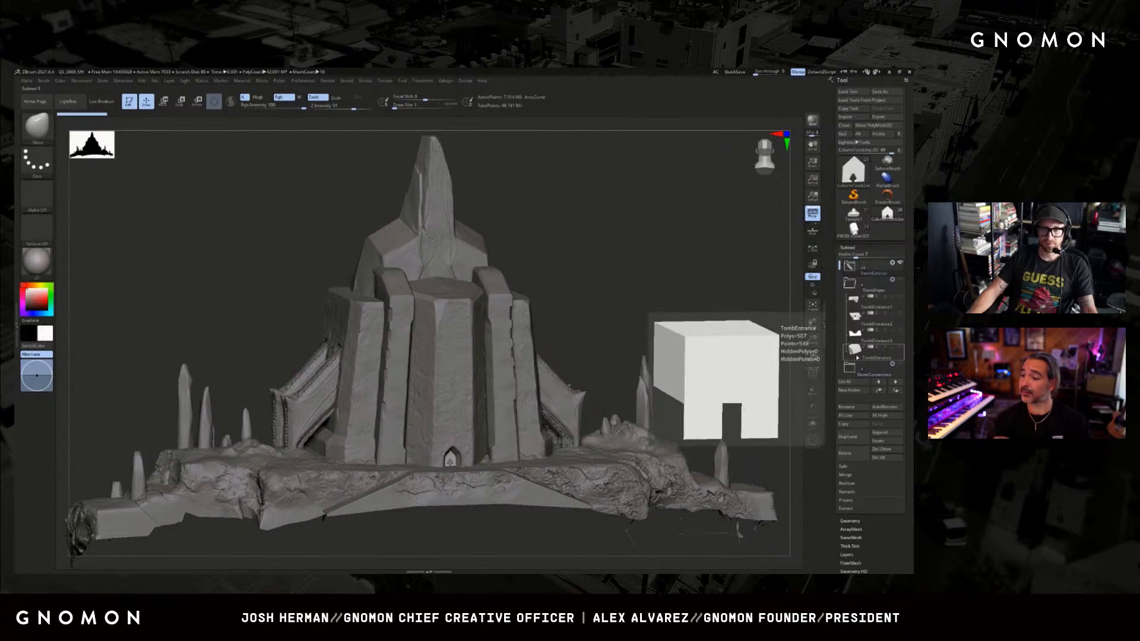
mouse_move(706, 319)
mouse_down()
mouse_move(740, 320)
mouse_move(705, 322)
mouse_up()
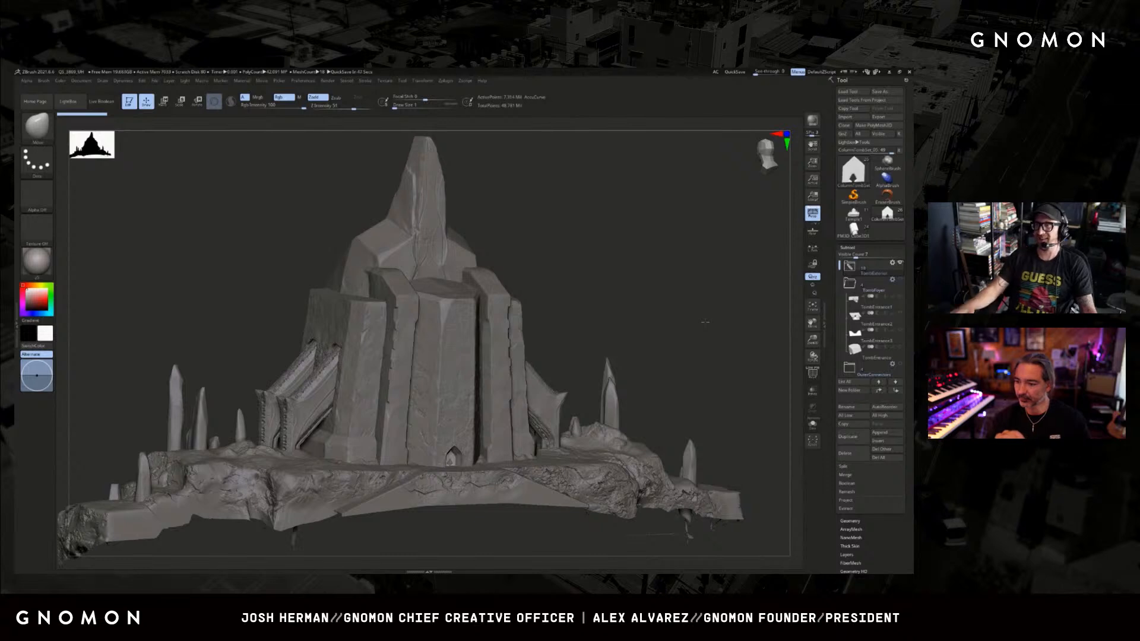
mouse_move(600, 283)
mouse_down()
mouse_move(618, 289)
mouse_move(611, 282)
mouse_up()
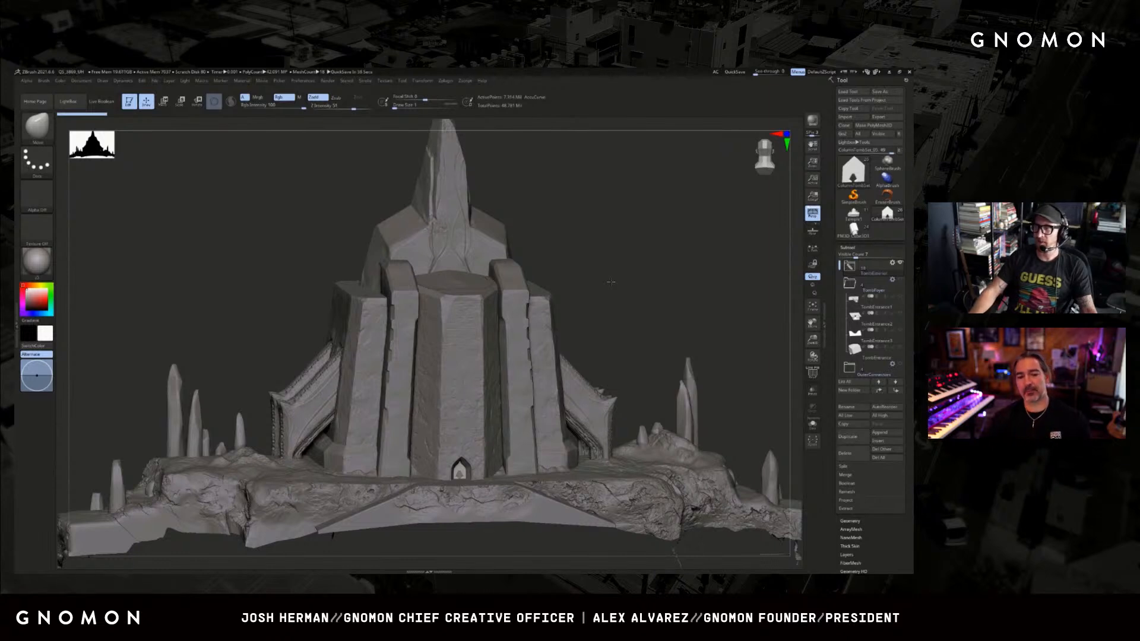
mouse_move(857, 318)
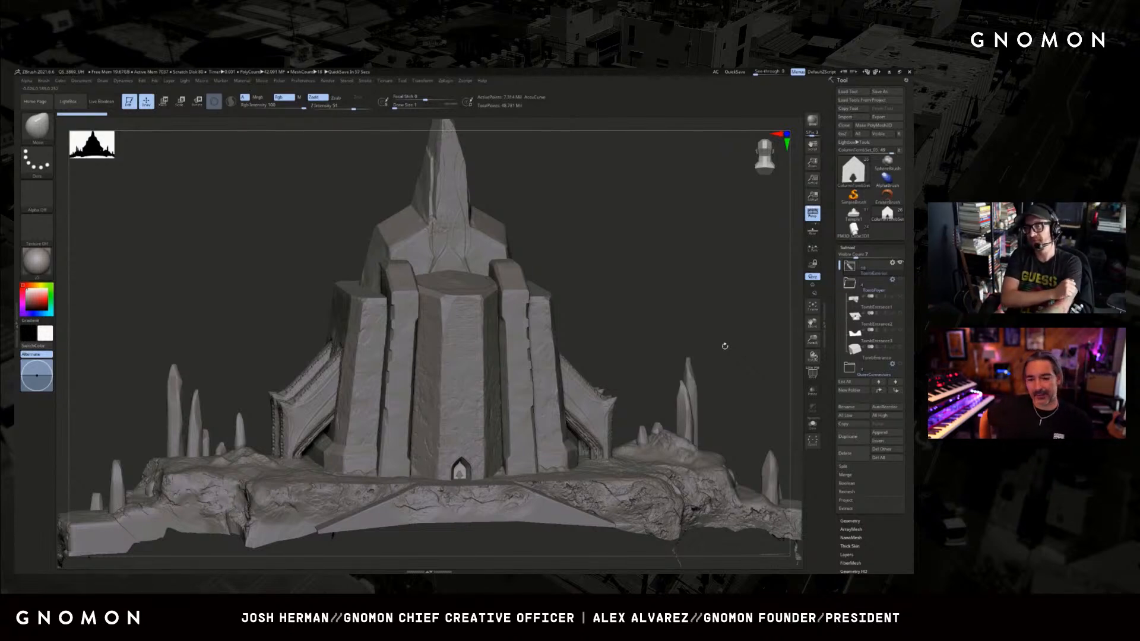
alt+drag(717, 307, 707, 321)
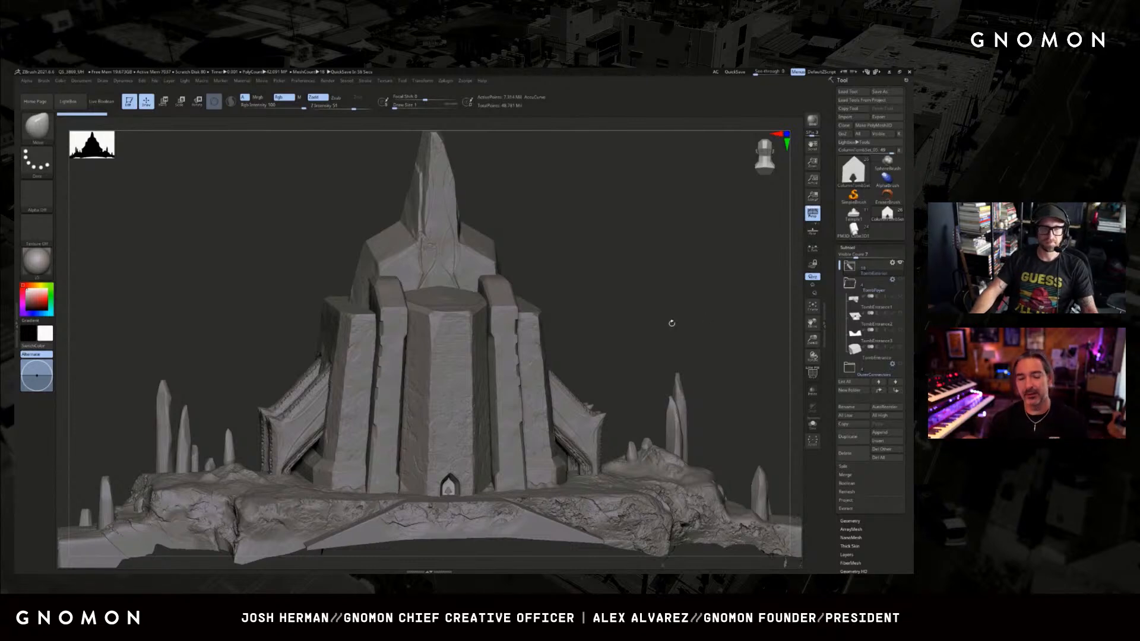
alt+drag(711, 316, 705, 321)
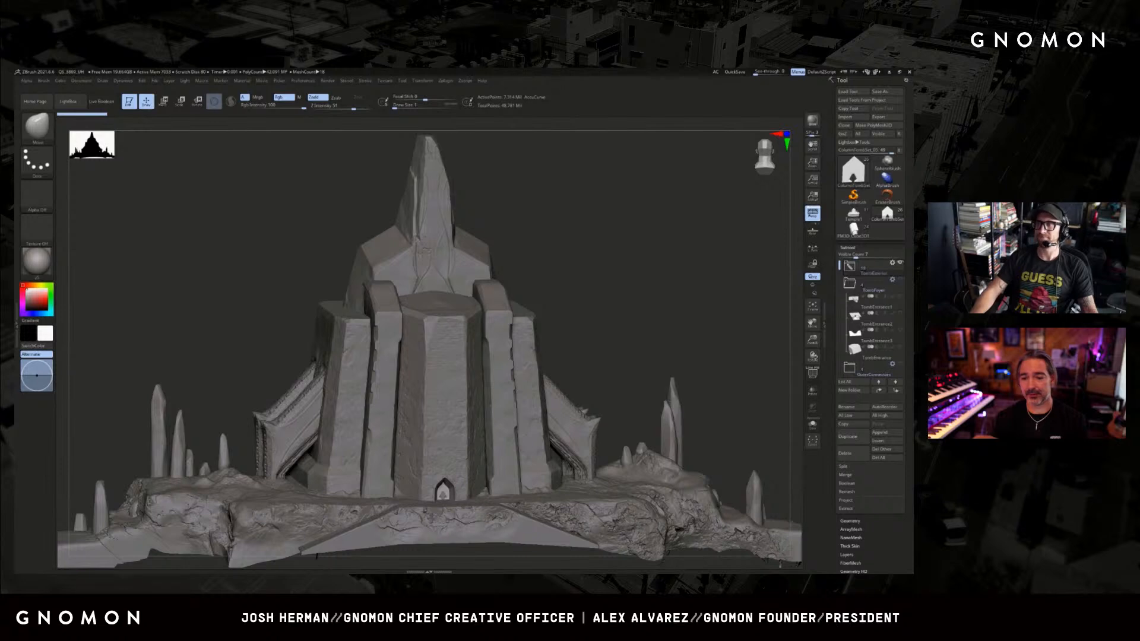
drag(725, 390, 726, 390)
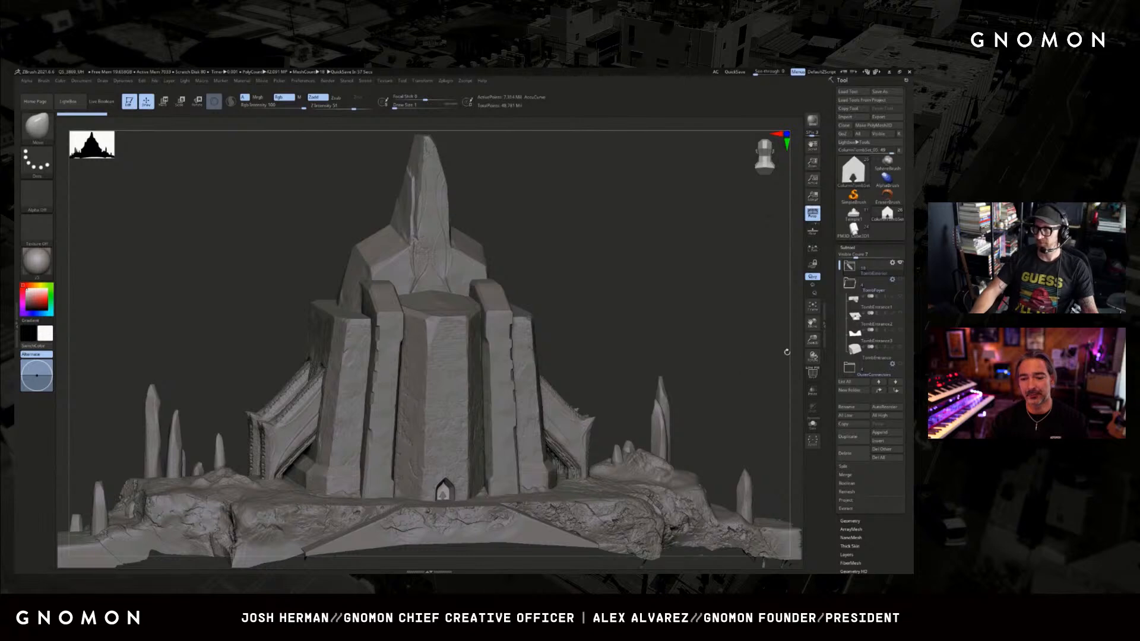
mouse_move(872, 352)
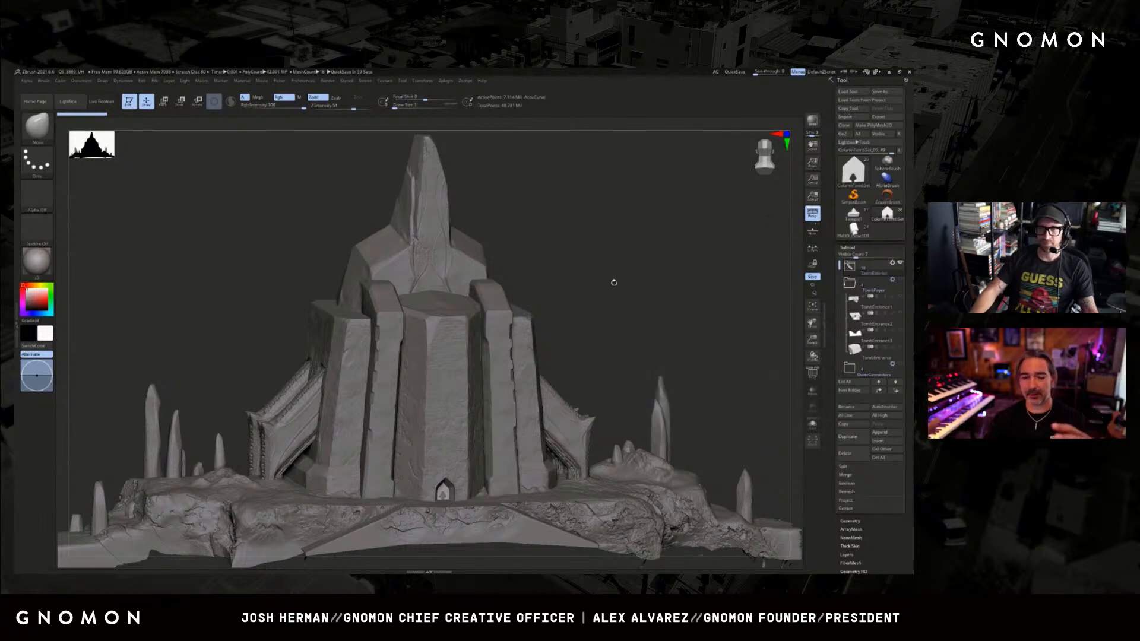
mouse_move(619, 285)
mouse_down()
mouse_move(588, 285)
mouse_move(619, 288)
mouse_up()
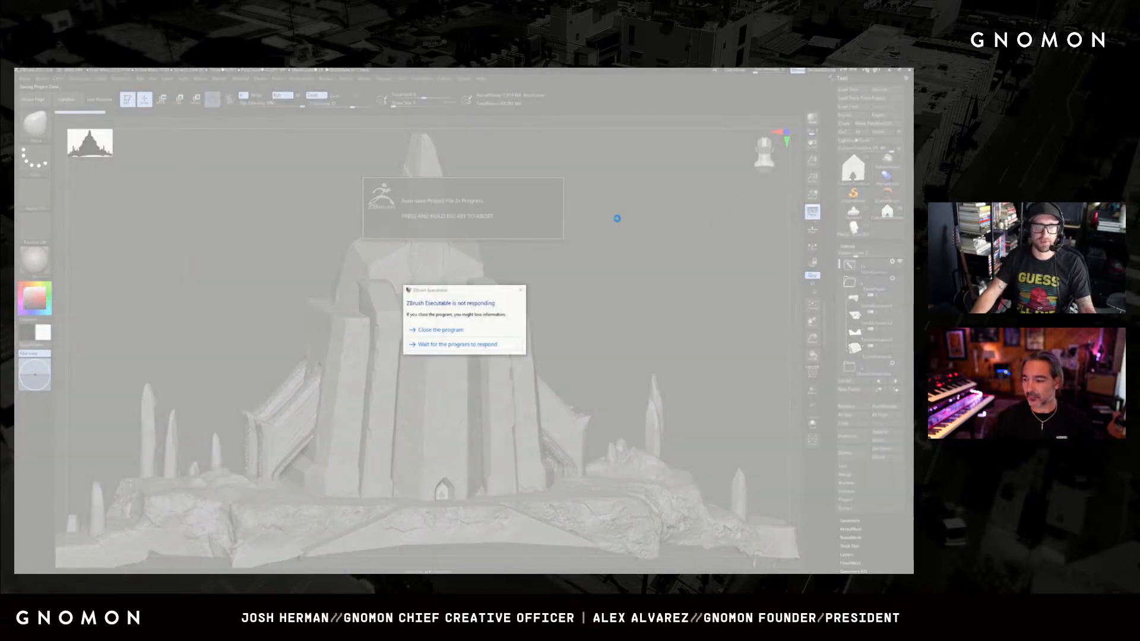
Choose to wait for the unresponsive program instead of closing it during the project auto-save.
click(473, 345)
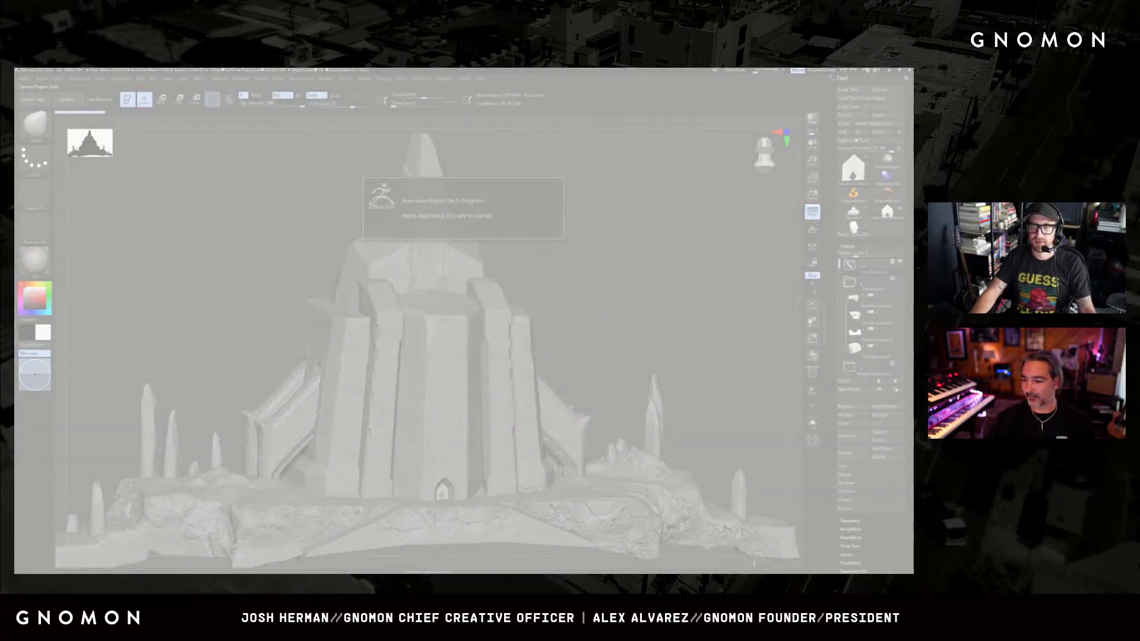
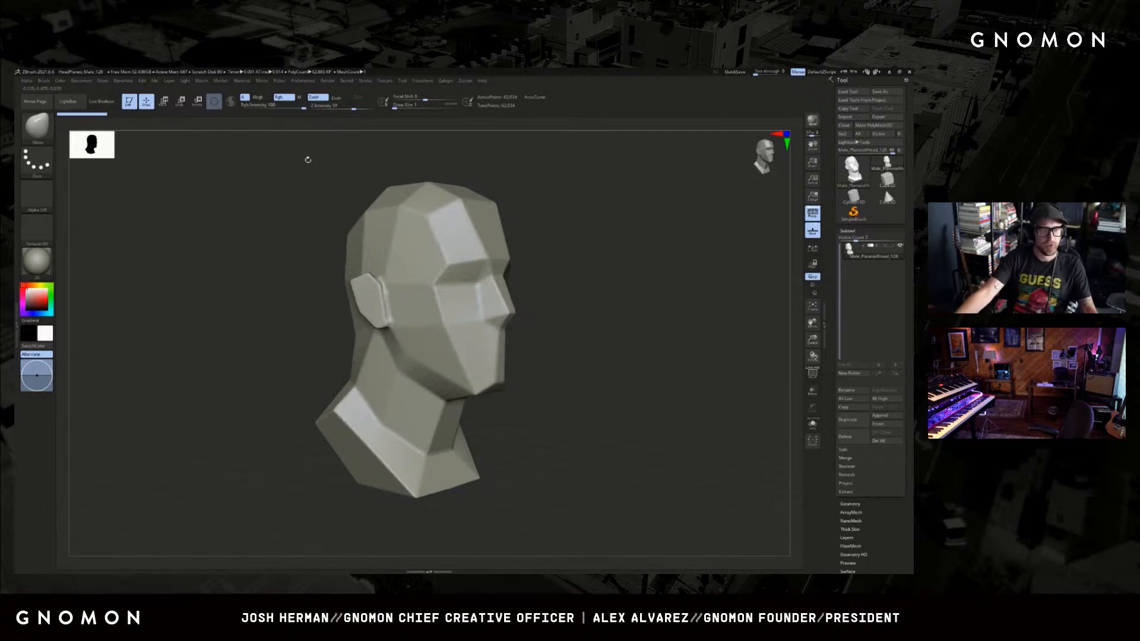
Browse the planar head projects in LightBox and hide the browser again.
drag(307, 159, 300, 168)
key(comma)
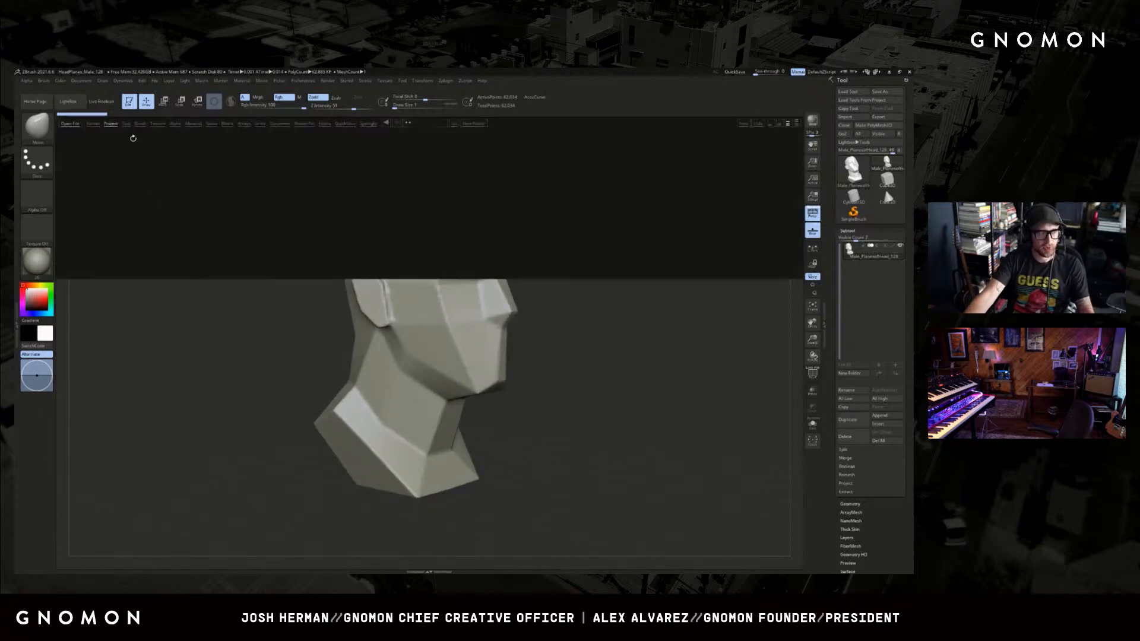
key(comma)
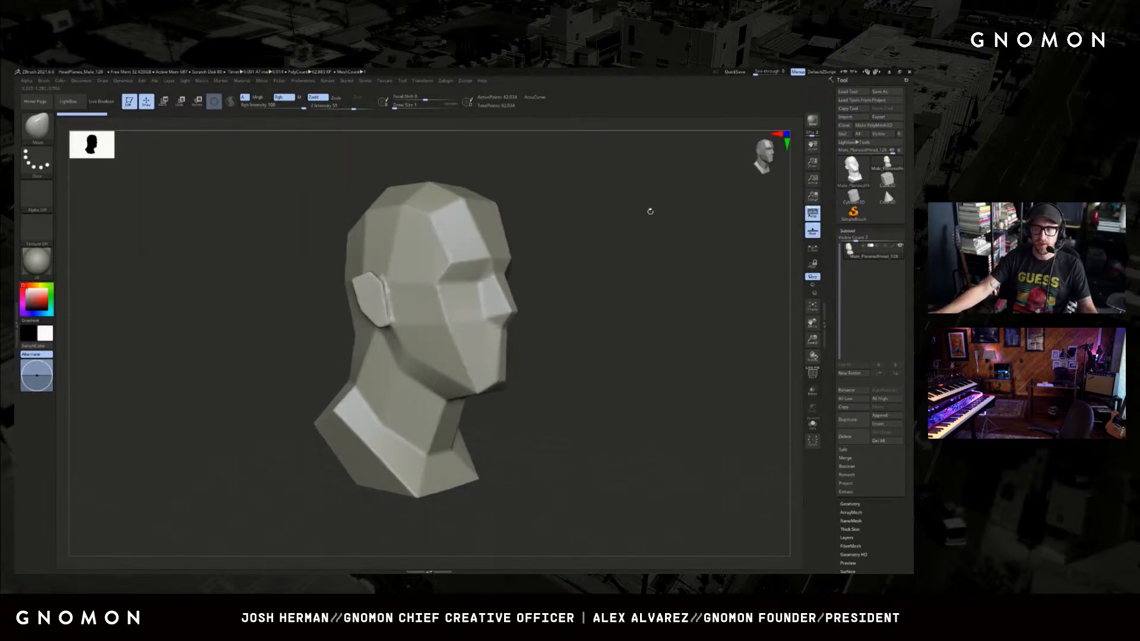
key(comma)
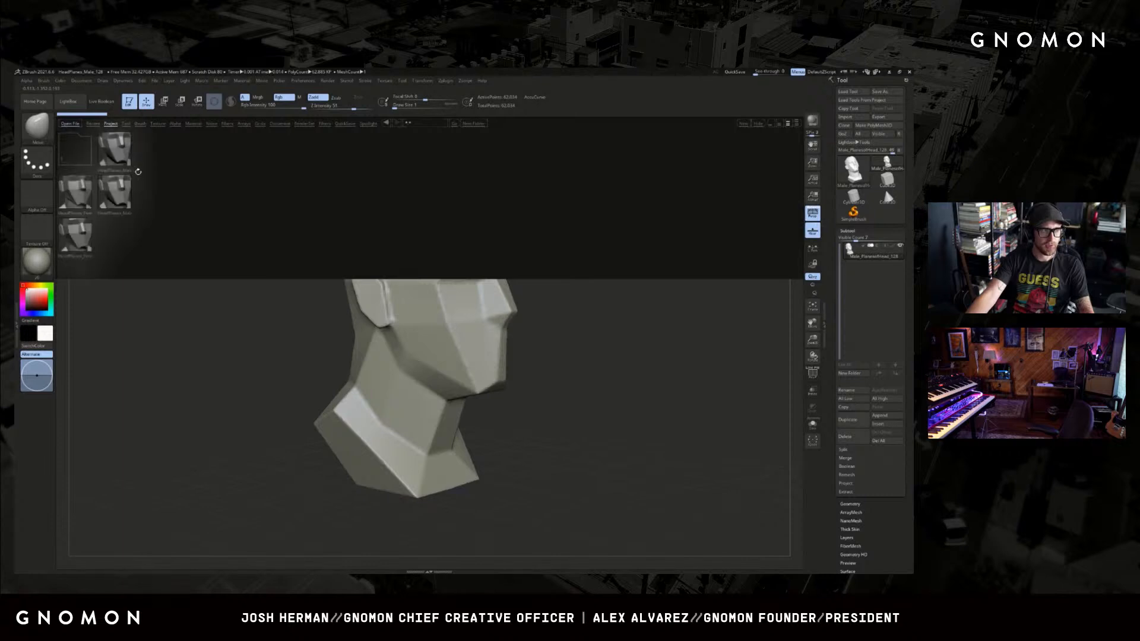
key(comma)
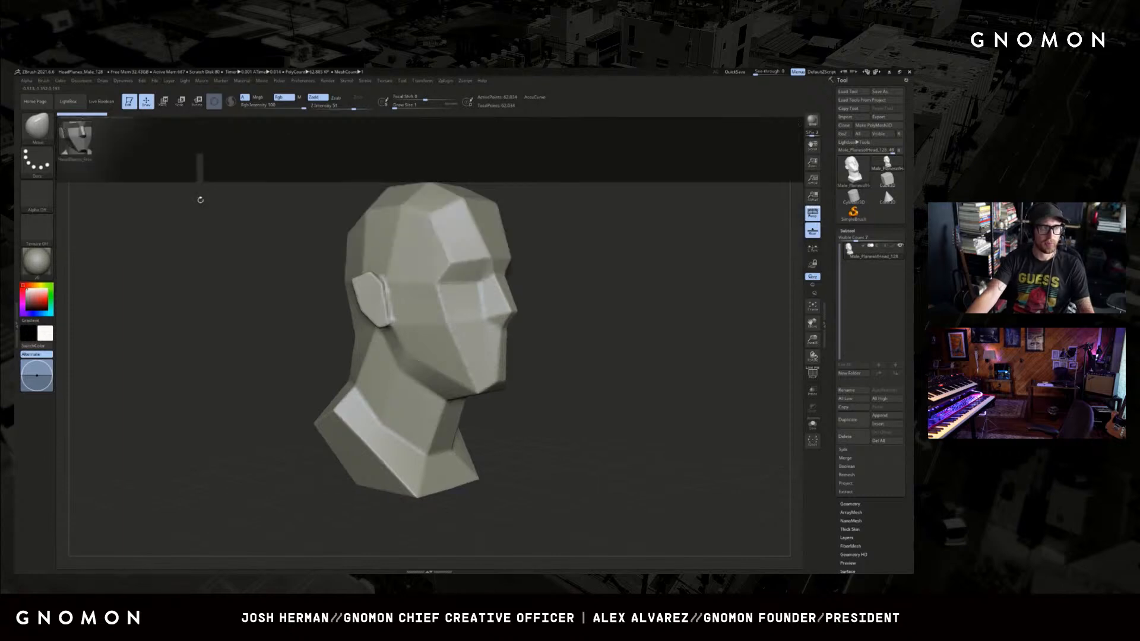
Choose the ClayBuildup brush and adjust its draw size for sculpting on the planar male head.
mouse_move(682, 252)
mouse_down()
mouse_move(657, 308)
mouse_move(678, 328)
mouse_move(576, 329)
mouse_up()
key(b)
key(c)
key(b)
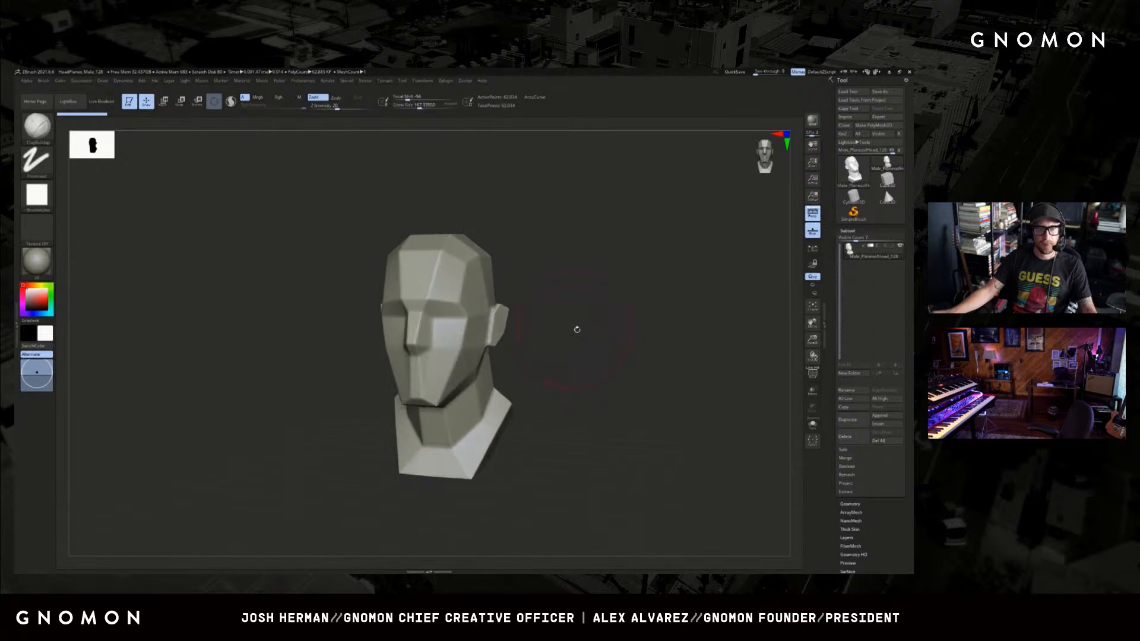
click(454, 106)
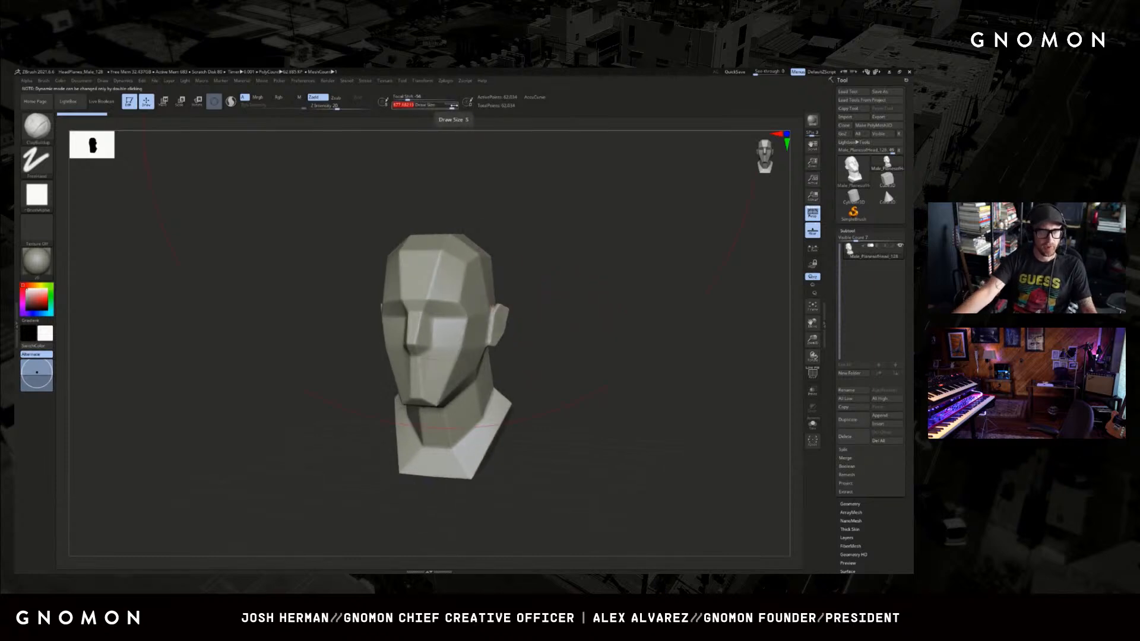
key(s)
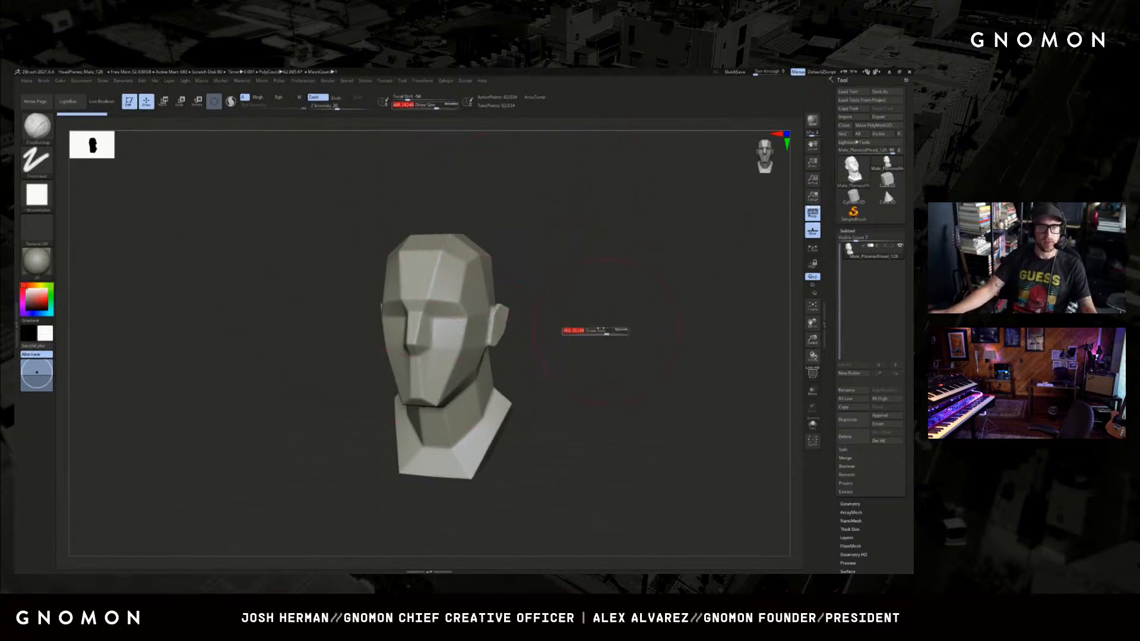
click(595, 333)
alt+drag(579, 358, 618, 348)
key(s)
click(618, 348)
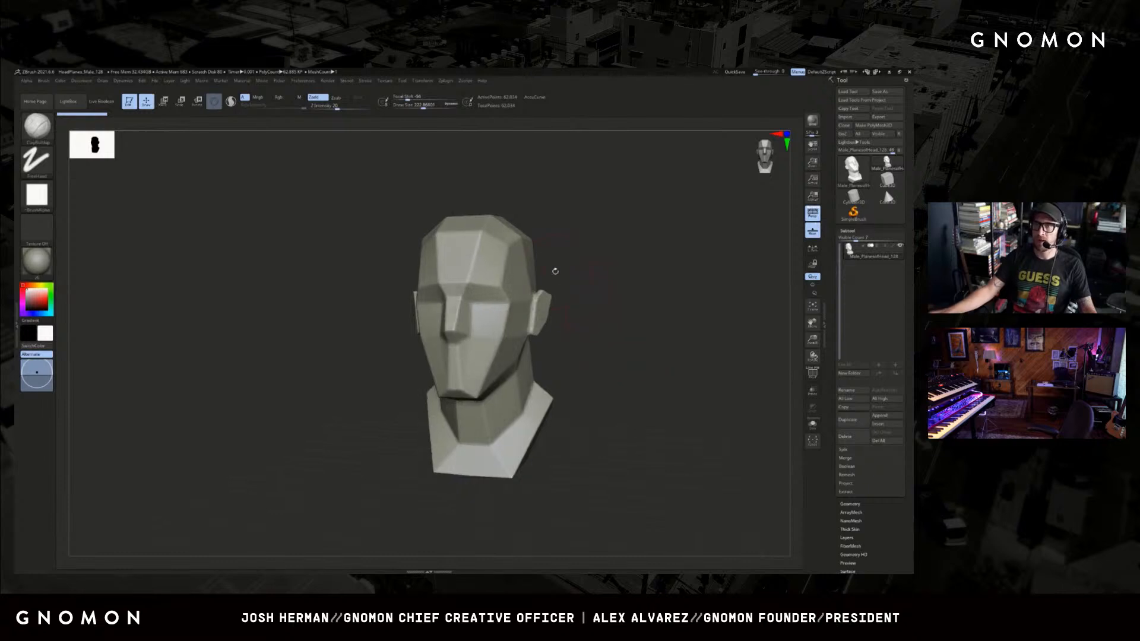
drag(641, 353, 600, 349)
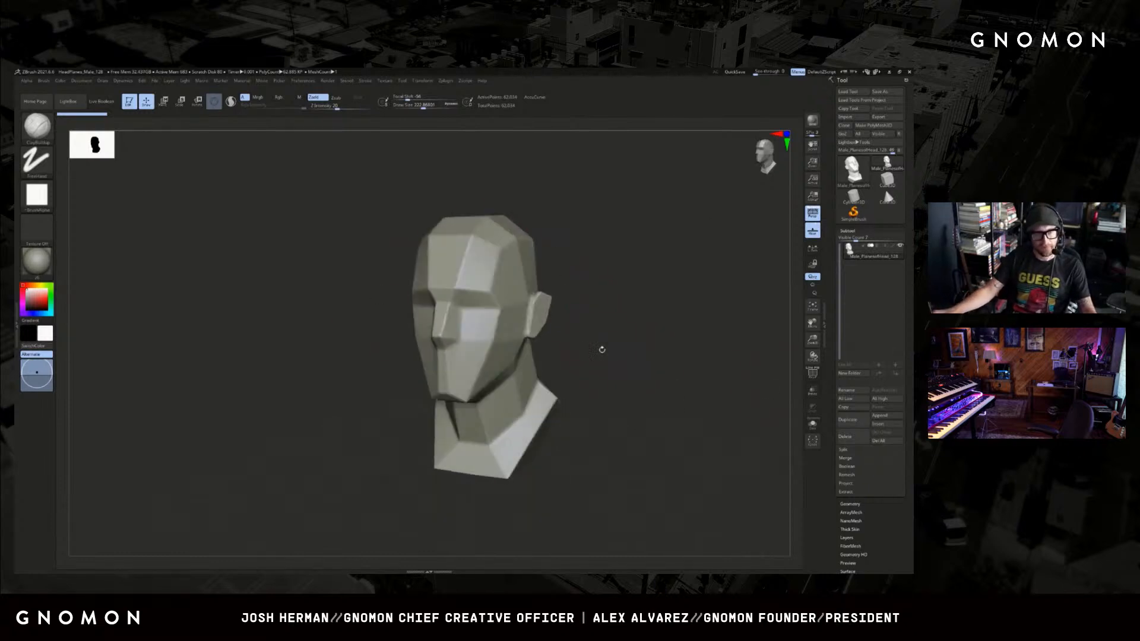
Try a resized ClayBuildup stroke across the cheekbone below the eye socket.
key(s)
click(475, 333)
drag(476, 327, 482, 345)
mouse_move(484, 342)
right_down()
mouse_move(607, 279)
mouse_move(587, 303)
right_up()
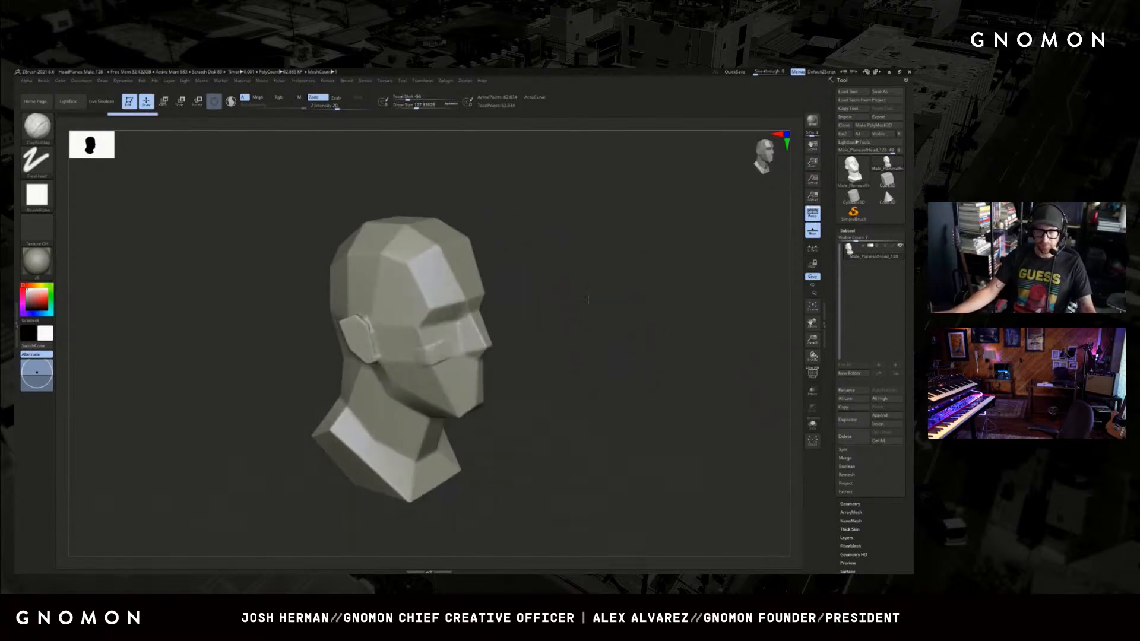
alt+drag(588, 303, 595, 311)
key(ctrl+z)
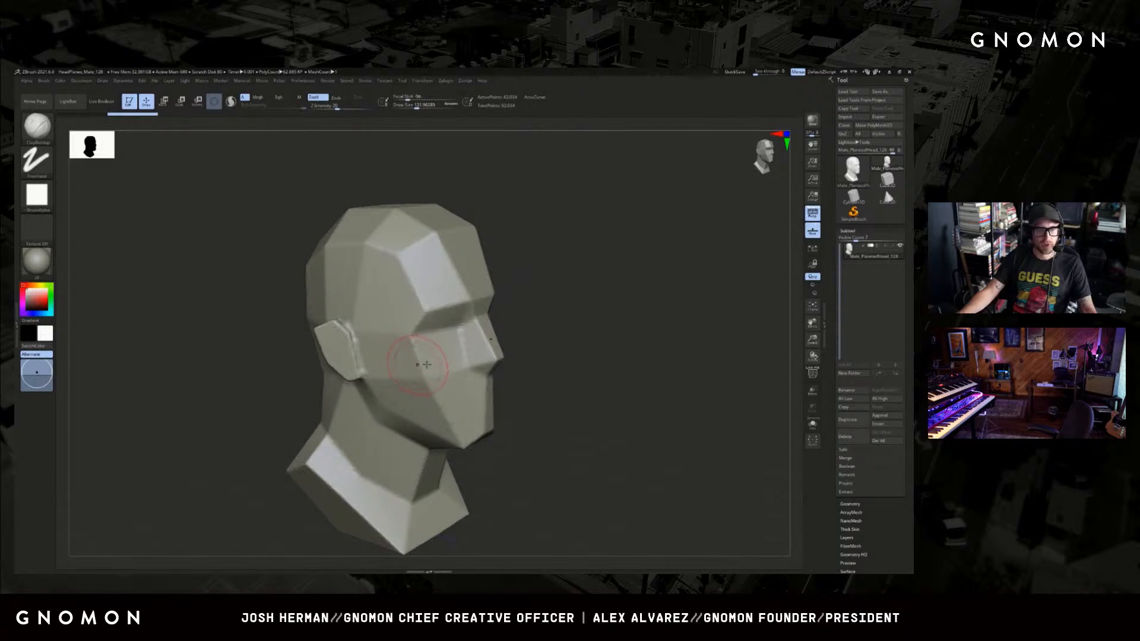
Build up the cheekbones and shape the brows and upper eyelids with ClayBuildup strokes.
mouse_move(597, 309)
shift+right_down()
mouse_move(612, 315)
mouse_move(585, 333)
mouse_move(469, 355)
shift+right_up()
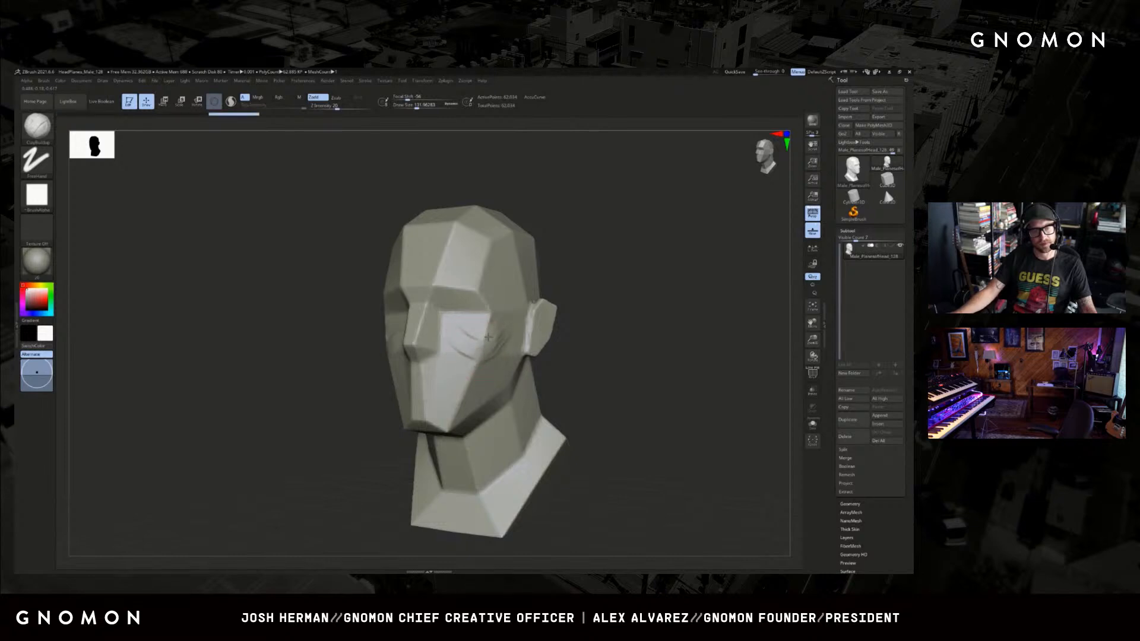
mouse_move(596, 267)
shift+right_down()
mouse_move(580, 260)
mouse_move(633, 271)
shift+right_up()
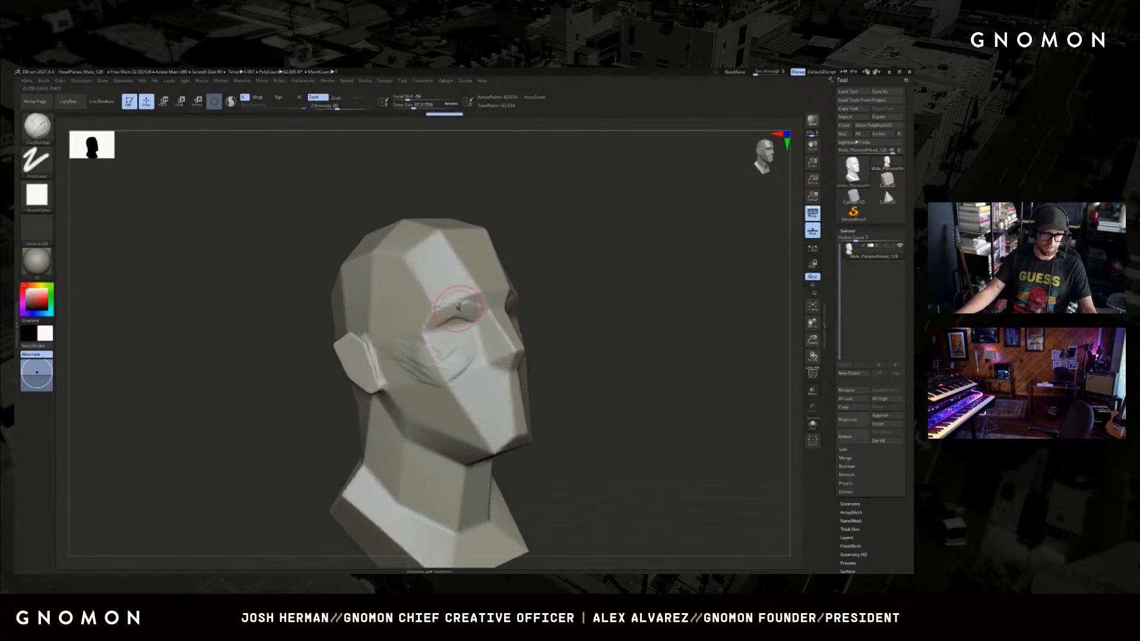
drag(613, 275, 528, 328)
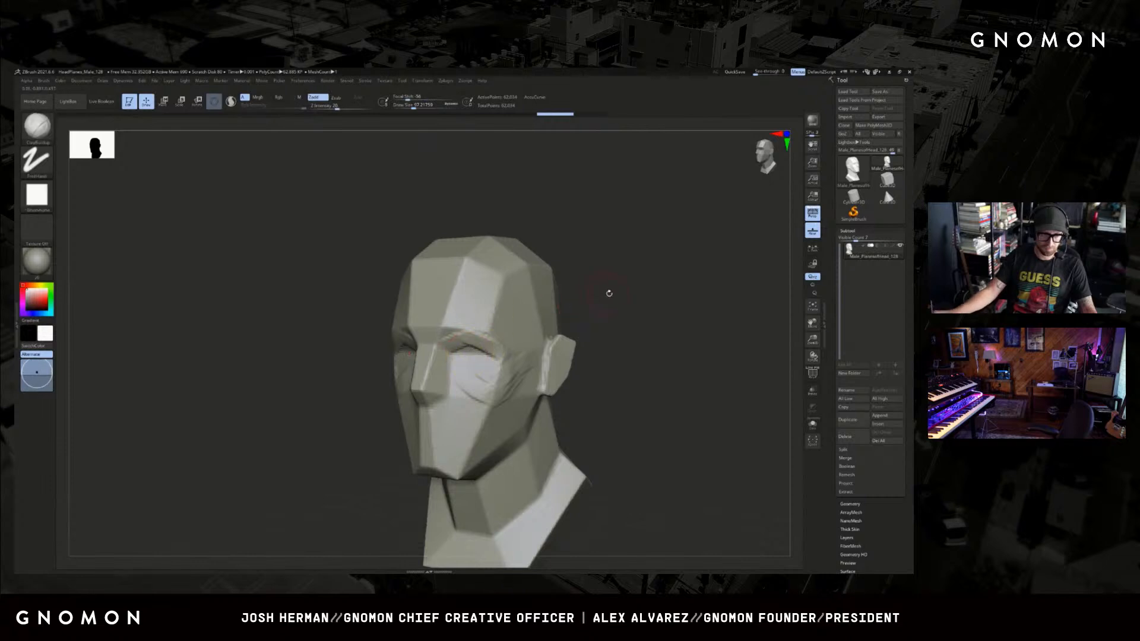
shift+drag(608, 293, 527, 318)
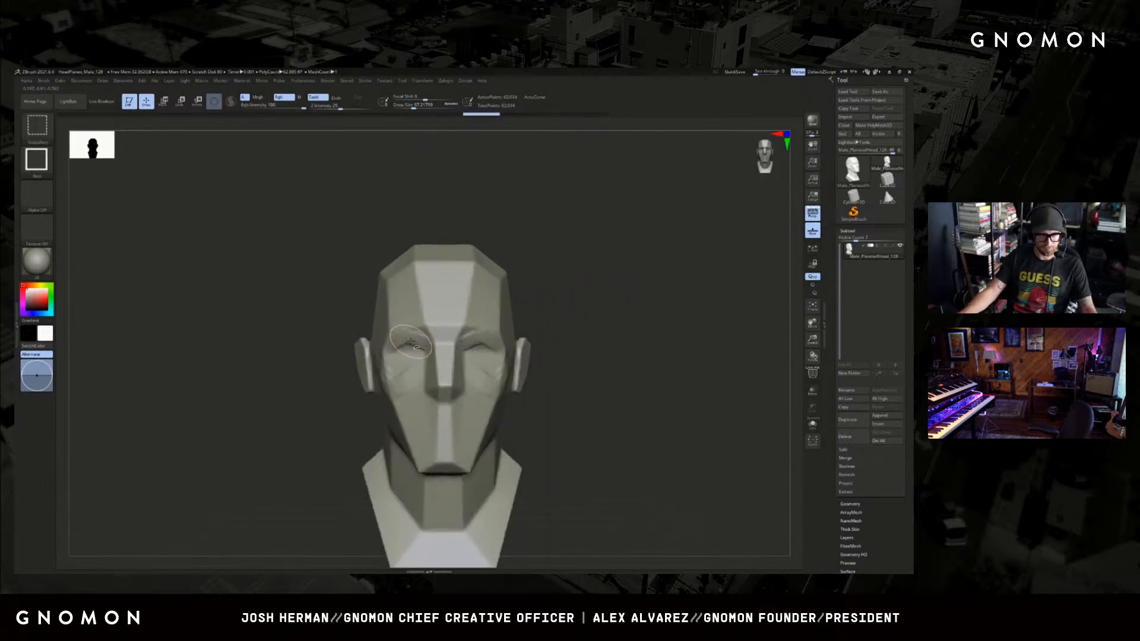
Reduce the brush size and sculpt the lower eyelids and eye bags beneath both eyes.
key(bracketleft)
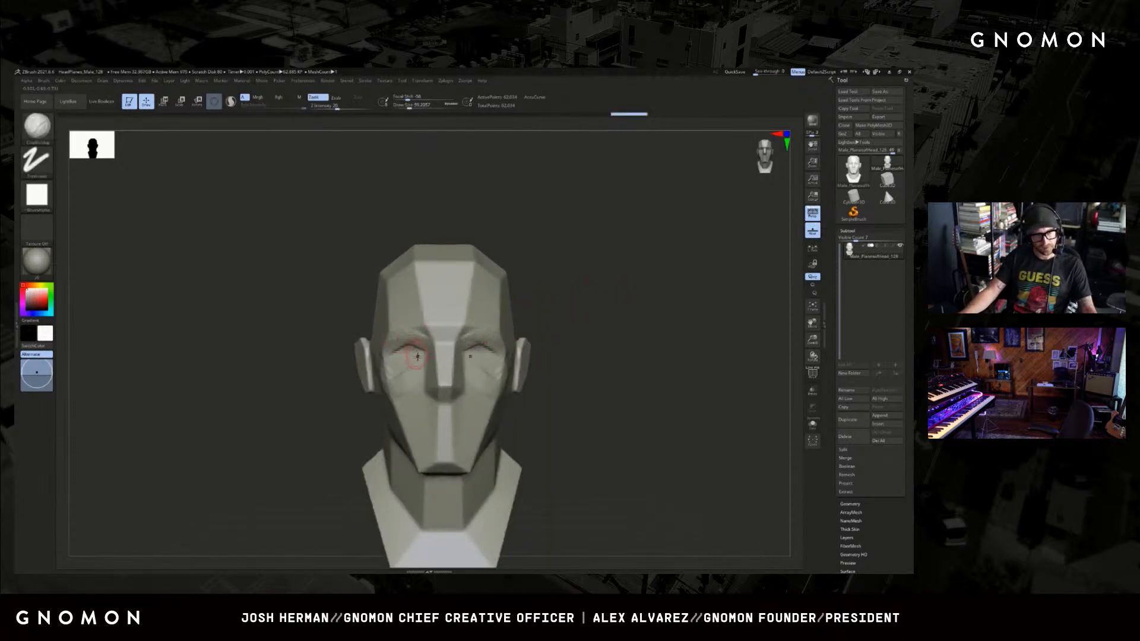
drag(594, 318, 541, 334)
key(ctrl+z)
key(s)
click(492, 364)
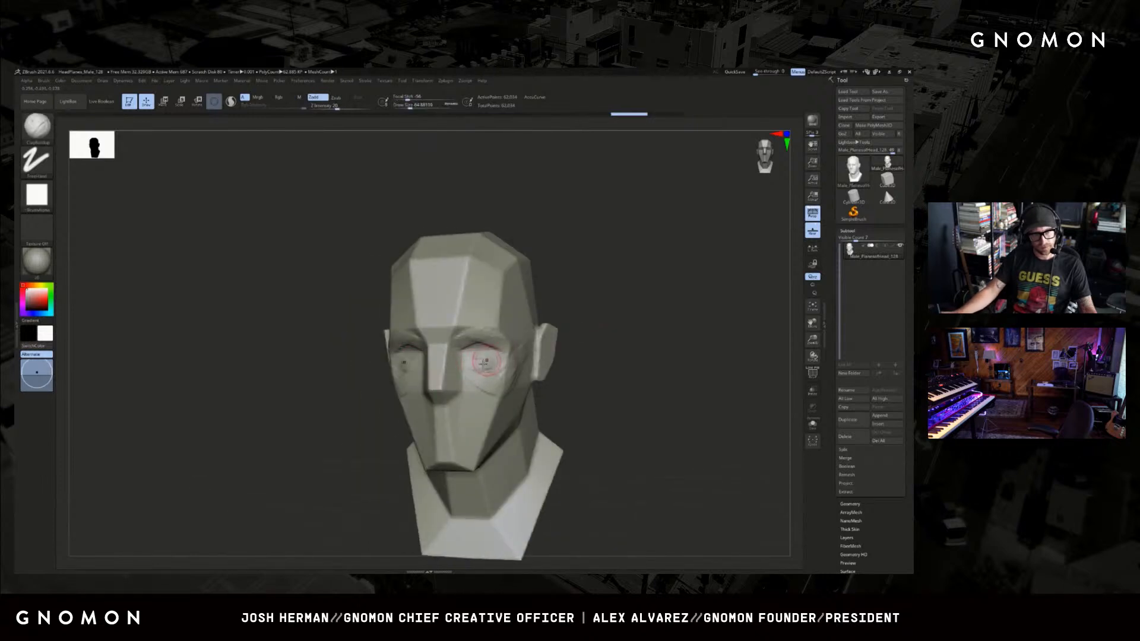
drag(471, 364, 496, 358)
drag(587, 331, 560, 334)
mouse_move(490, 363)
shift+mouse_down()
mouse_move(478, 364)
mouse_move(495, 360)
shift+mouse_up()
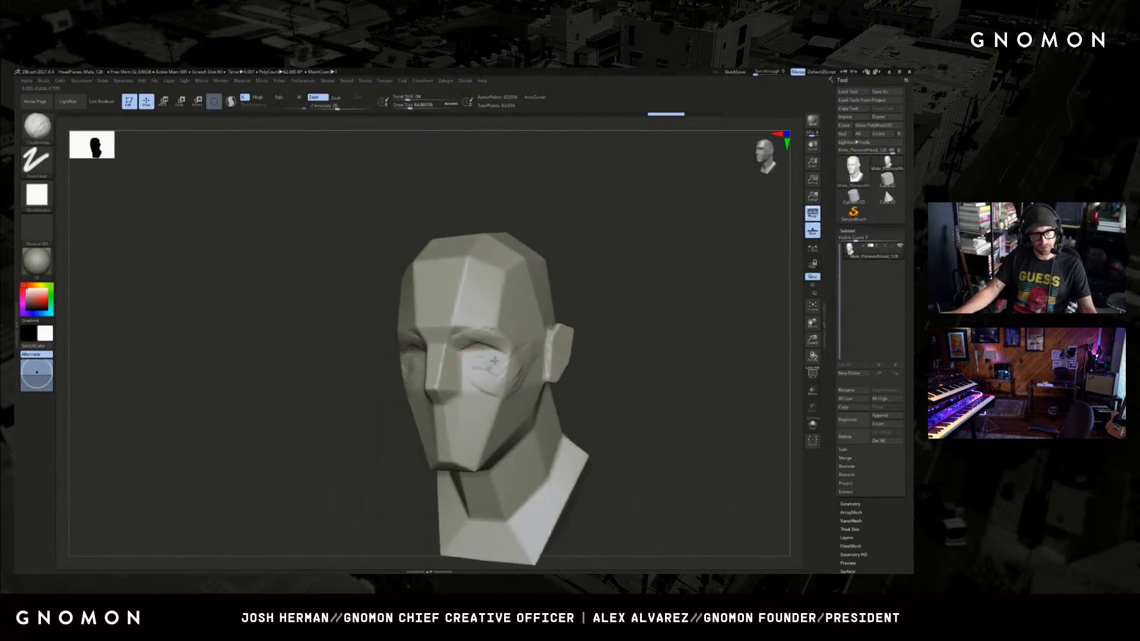
Resize the brush and add clay strokes down the cheeks beside the nose to rough in the smile folds.
drag(575, 314, 656, 315)
key(s)
click(429, 383)
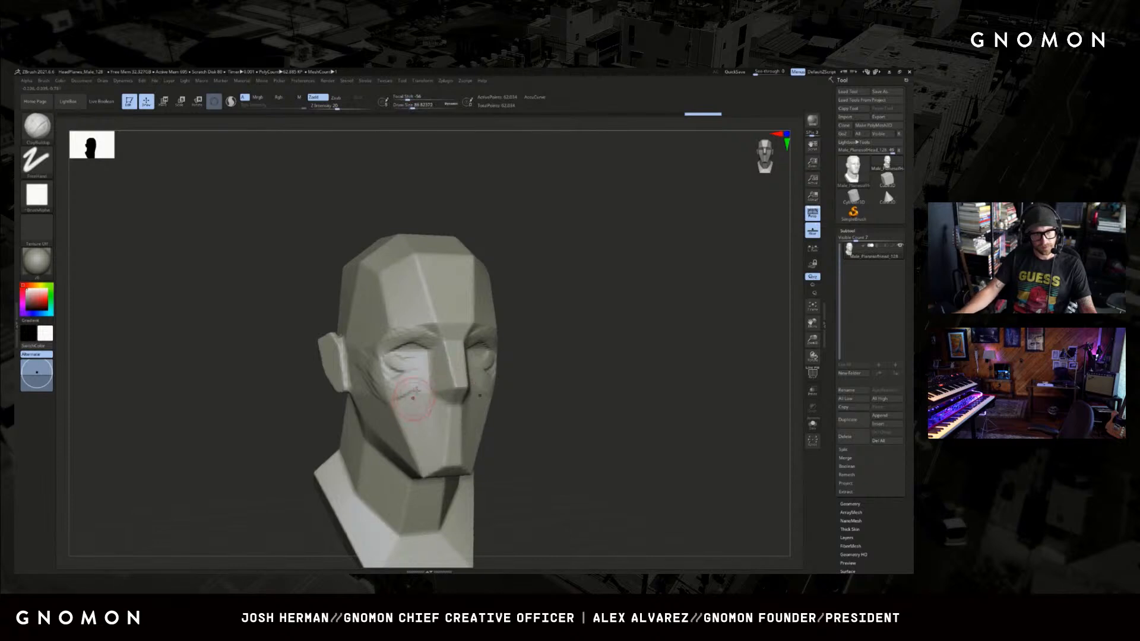
drag(416, 402, 409, 420)
alt+drag(320, 427, 337, 401)
alt+drag(652, 374, 631, 364)
key(bracketright)
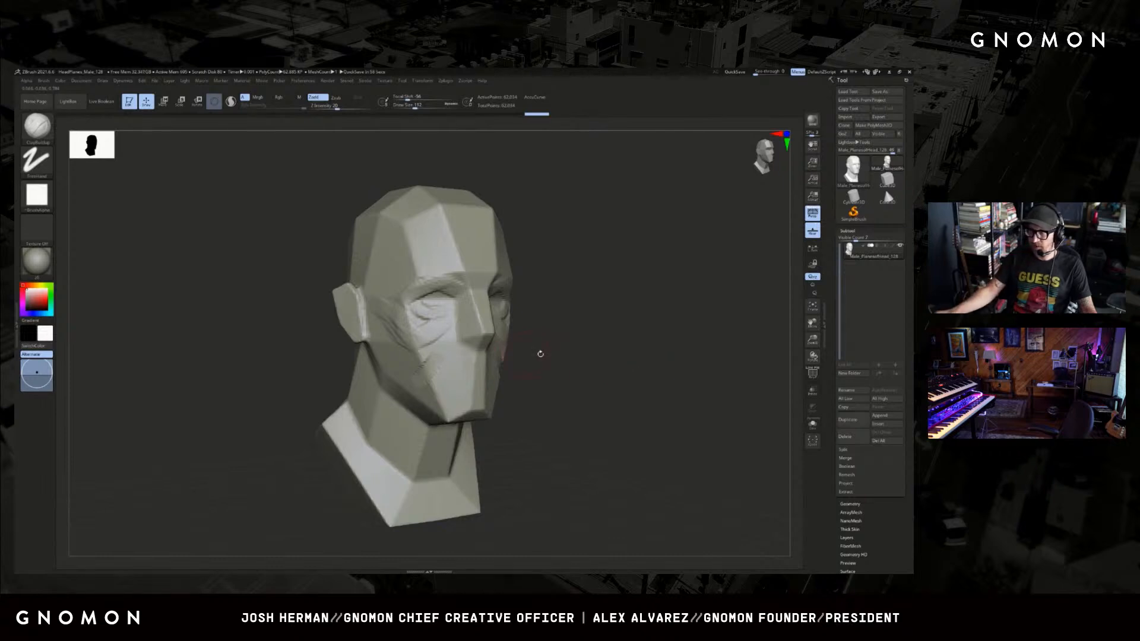
Build up a rounded muzzle over the lower face and rough out the lips with ClayBuildup strokes.
drag(550, 387, 437, 379)
drag(601, 376, 571, 373)
mouse_move(446, 368)
mouse_down()
mouse_move(419, 404)
mouse_move(428, 418)
mouse_move(443, 395)
mouse_up()
drag(515, 394, 480, 396)
shift+drag(443, 392, 529, 386)
shift+drag(450, 399, 454, 391)
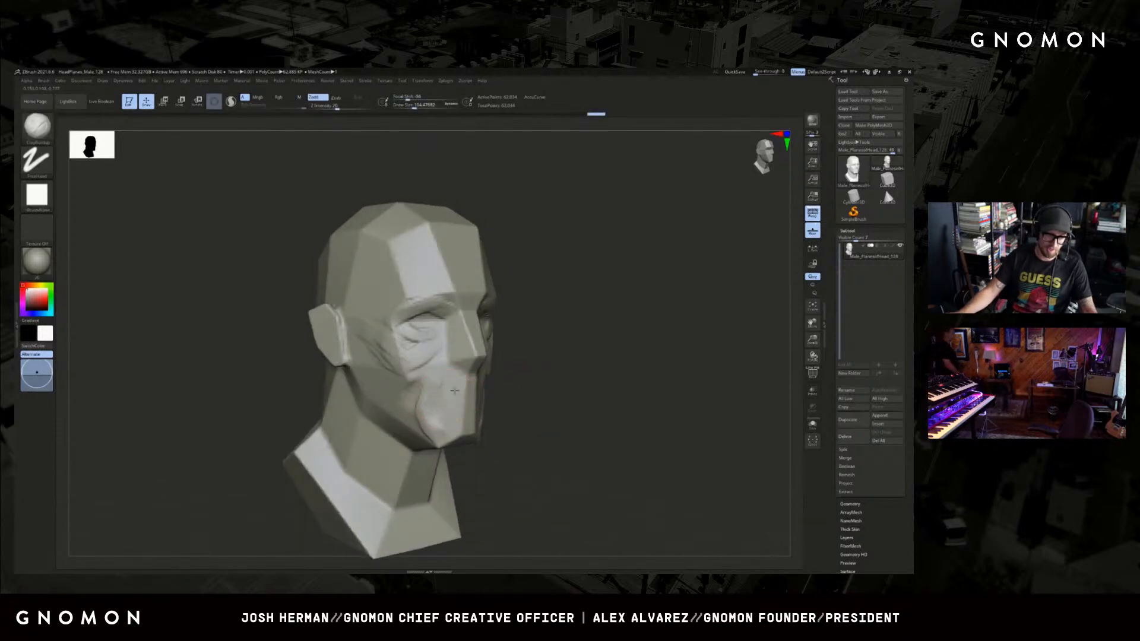
drag(575, 369, 513, 373)
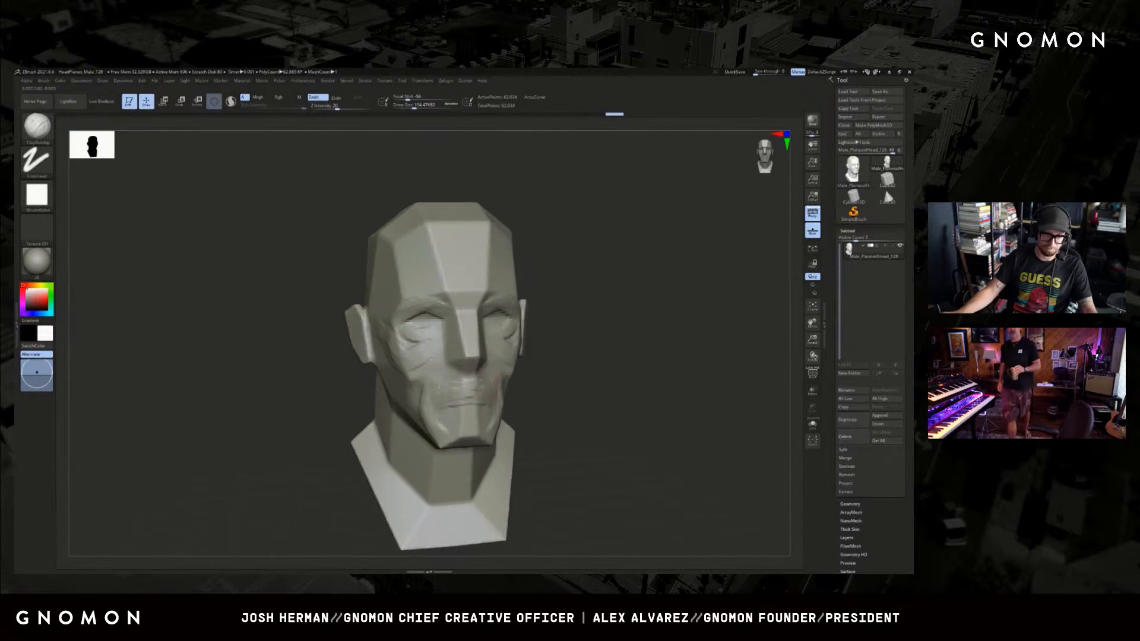
drag(467, 407, 442, 406)
drag(339, 421, 402, 416)
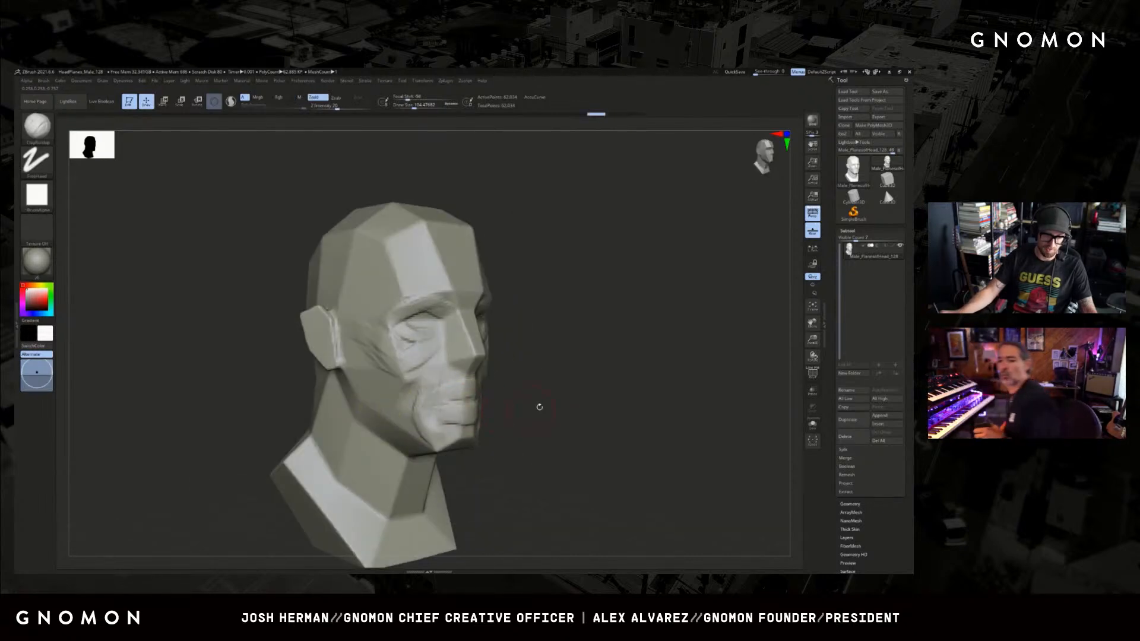
Undo the muzzle and lip strokes on the lower face.
mouse_move(537, 407)
mouse_down()
mouse_move(376, 419)
mouse_move(599, 360)
mouse_move(605, 372)
mouse_move(626, 356)
mouse_move(596, 358)
mouse_move(600, 384)
mouse_move(535, 396)
mouse_up()
key(s)
key(ctrl+z)
key(ctrl+z)
key(ctrl+z)
key(ctrl+z)
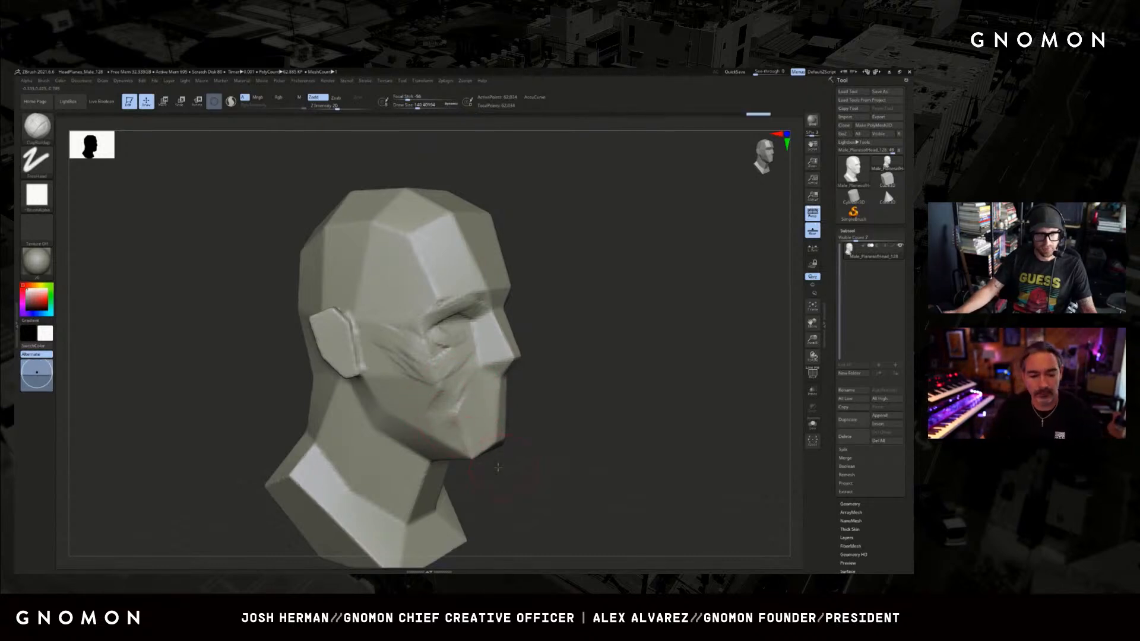
Add clay strokes along the jaw and beside the mouth area, adjusting the brush size to suit.
drag(498, 468, 456, 425)
drag(683, 411, 320, 446)
key(s)
click(405, 444)
mouse_move(399, 444)
mouse_down()
mouse_move(600, 379)
mouse_move(558, 400)
mouse_move(573, 402)
mouse_move(578, 395)
mouse_move(535, 399)
mouse_up()
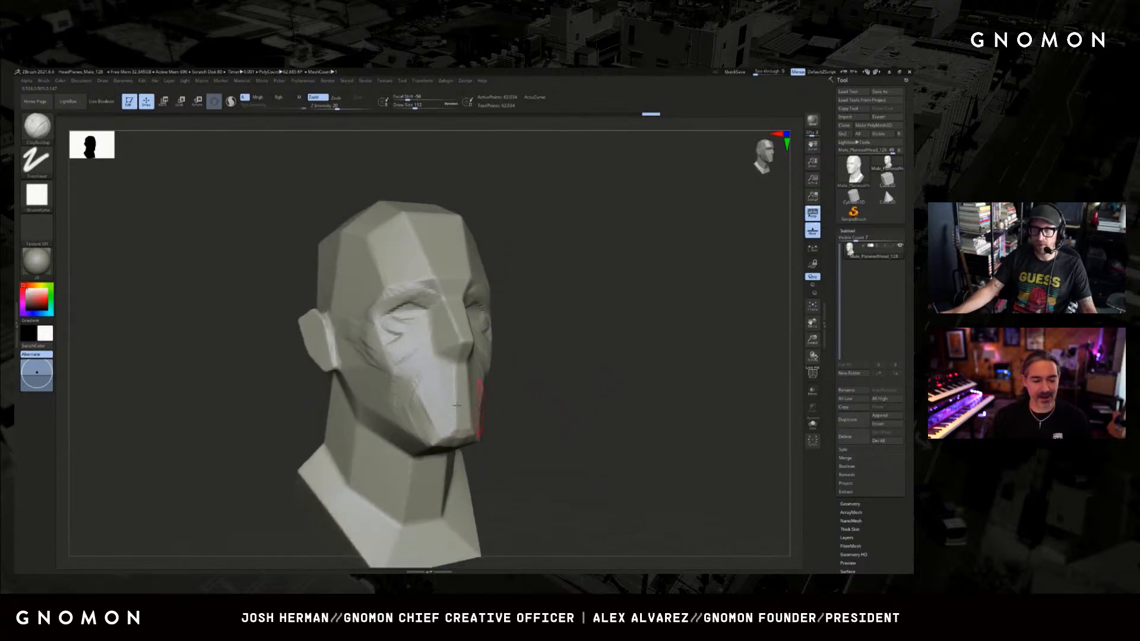
drag(456, 405, 437, 425)
alt+drag(570, 408, 571, 375)
Resize the brush and build up the chin and the lower cheek planes around the mouth area.
key(s)
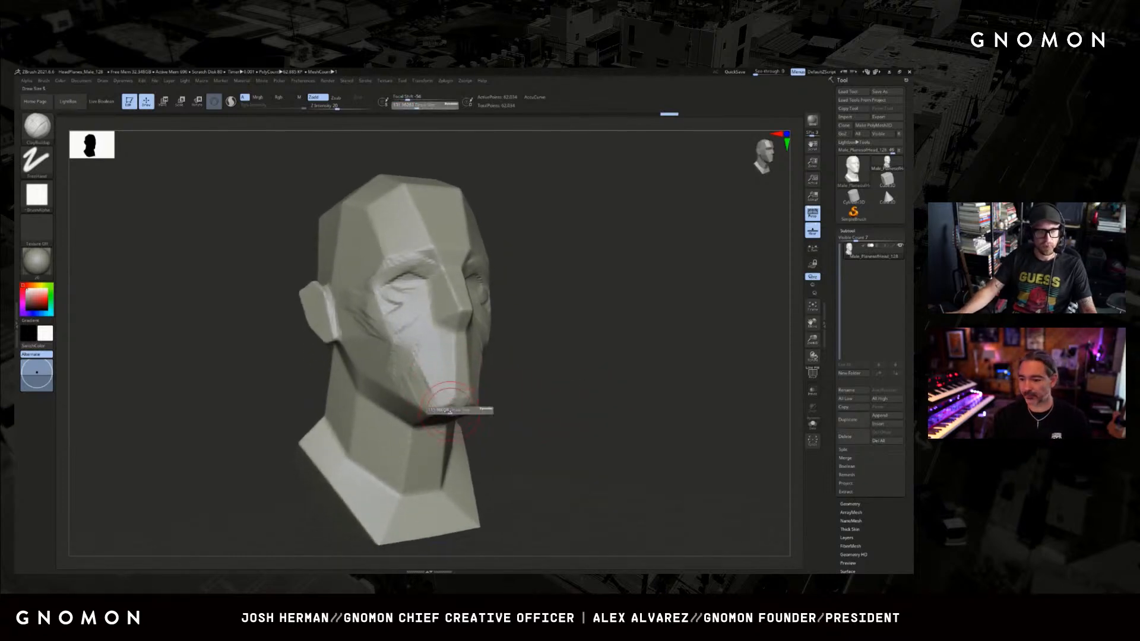
drag(462, 411, 456, 409)
drag(552, 405, 466, 411)
mouse_move(632, 347)
alt+mouse_down()
mouse_move(618, 387)
mouse_move(501, 425)
alt+mouse_up()
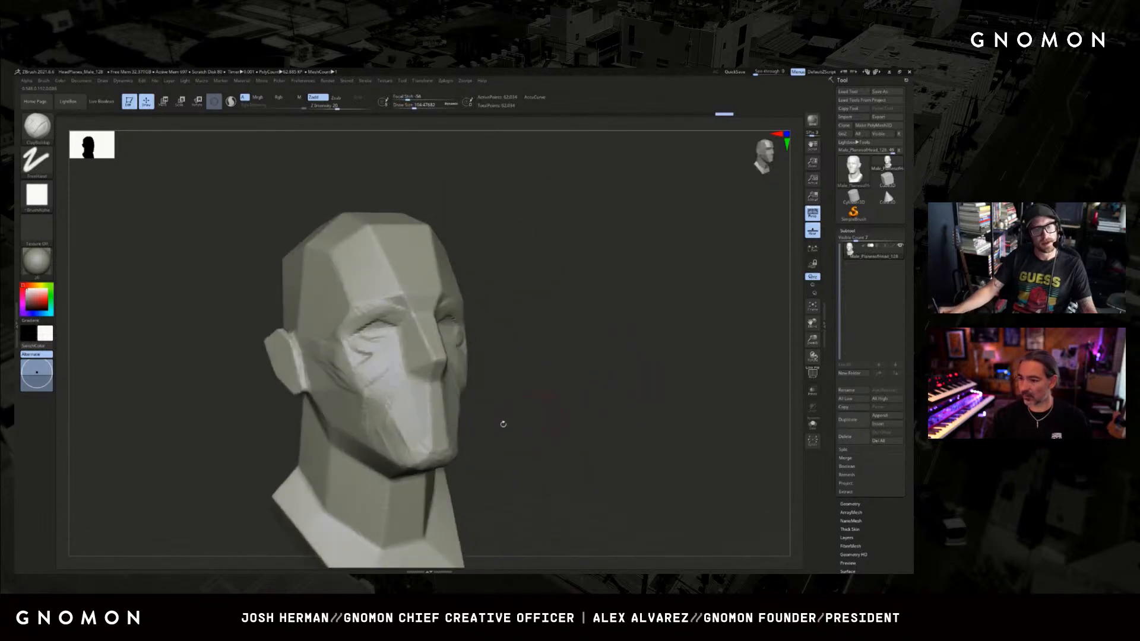
drag(515, 368, 478, 394)
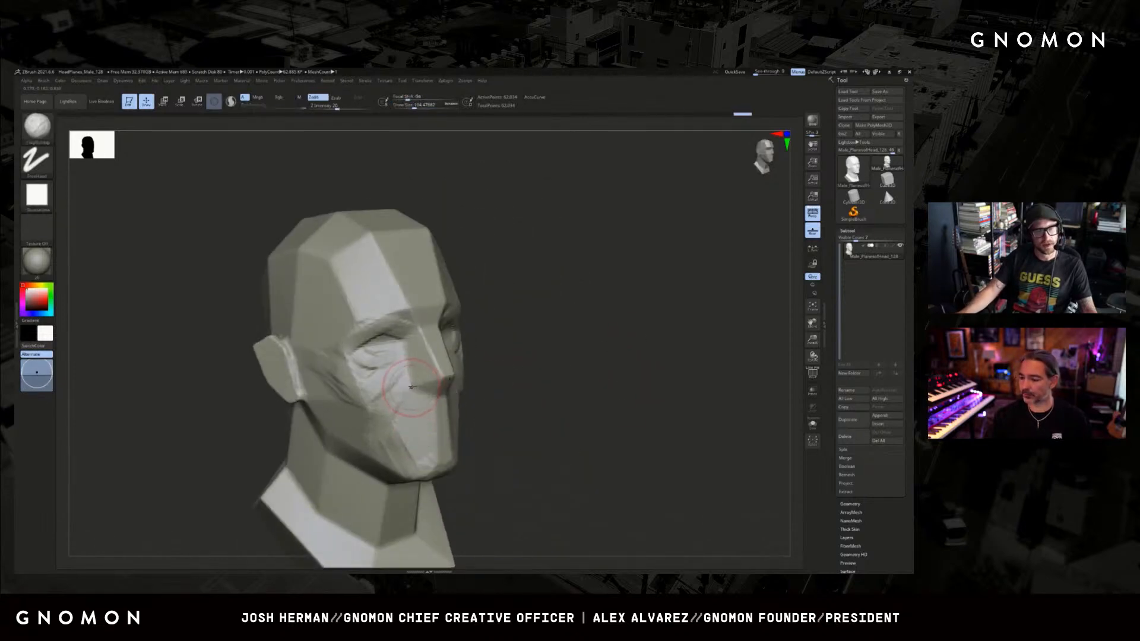
Shrink the ClayBuildup brush and build up the nostril wings and sides of the nose.
drag(677, 341, 511, 352)
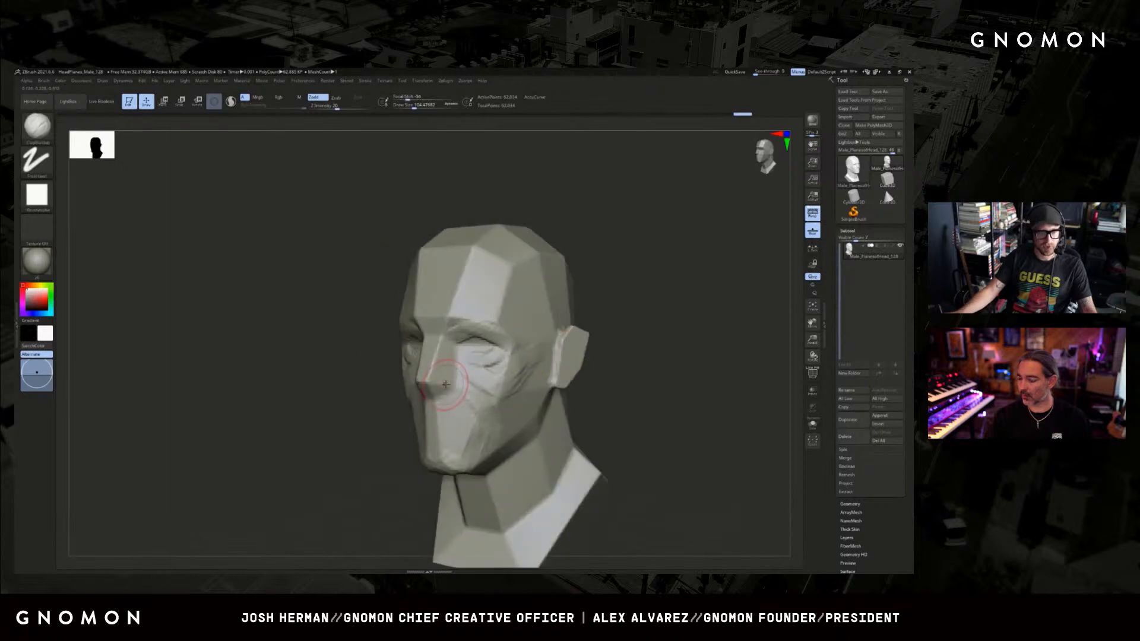
key(s)
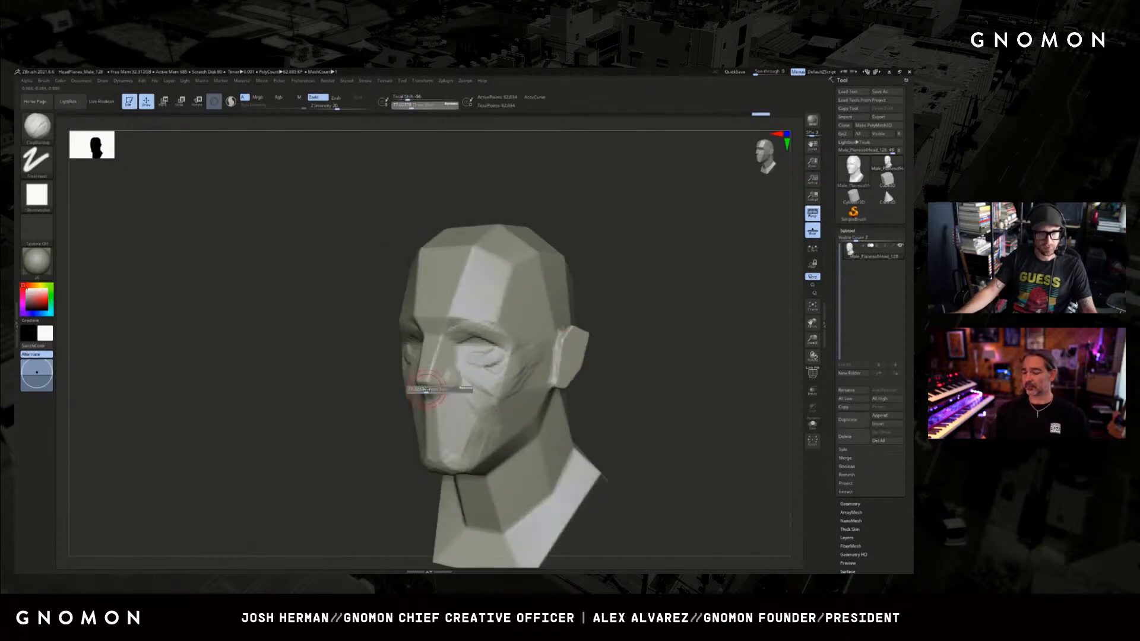
mouse_move(427, 389)
mouse_down()
mouse_move(435, 382)
mouse_move(356, 386)
mouse_move(419, 382)
mouse_move(448, 342)
mouse_move(437, 356)
mouse_move(568, 351)
mouse_move(419, 340)
mouse_up()
Switch to the SnakeHook brush, adjust its size, and pull the nose tip and profile into shape.
key(b)
key(s)
key(h)
key(s)
key(s)
key(s)
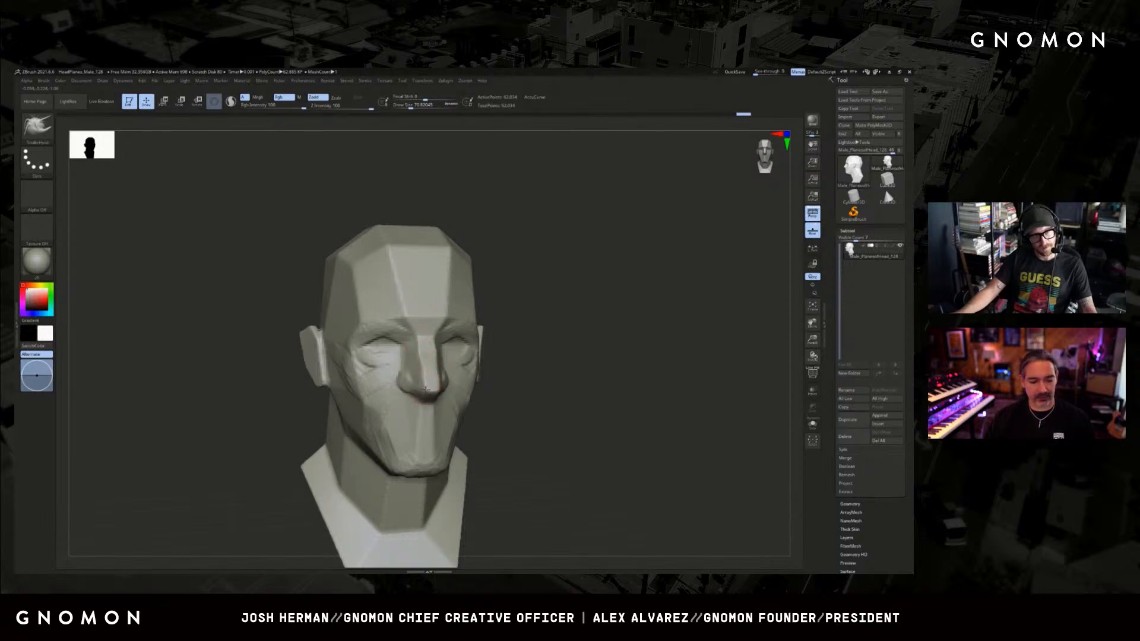
mouse_move(533, 405)
mouse_down()
mouse_move(341, 426)
mouse_move(333, 436)
mouse_move(598, 366)
mouse_move(582, 376)
mouse_up()
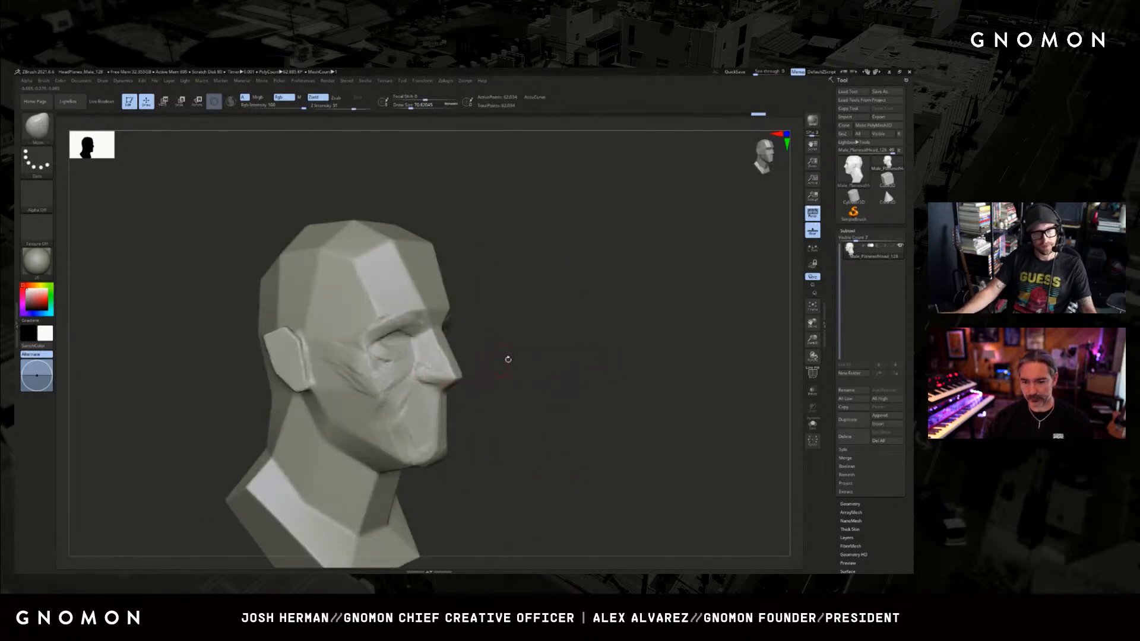
Try carving the crease around the nostril with the DamStandard brush.
key(b)
key(d)
key(s)
key(s)
mouse_move(437, 375)
mouse_down()
mouse_move(419, 375)
mouse_move(429, 382)
mouse_up()
key(s)
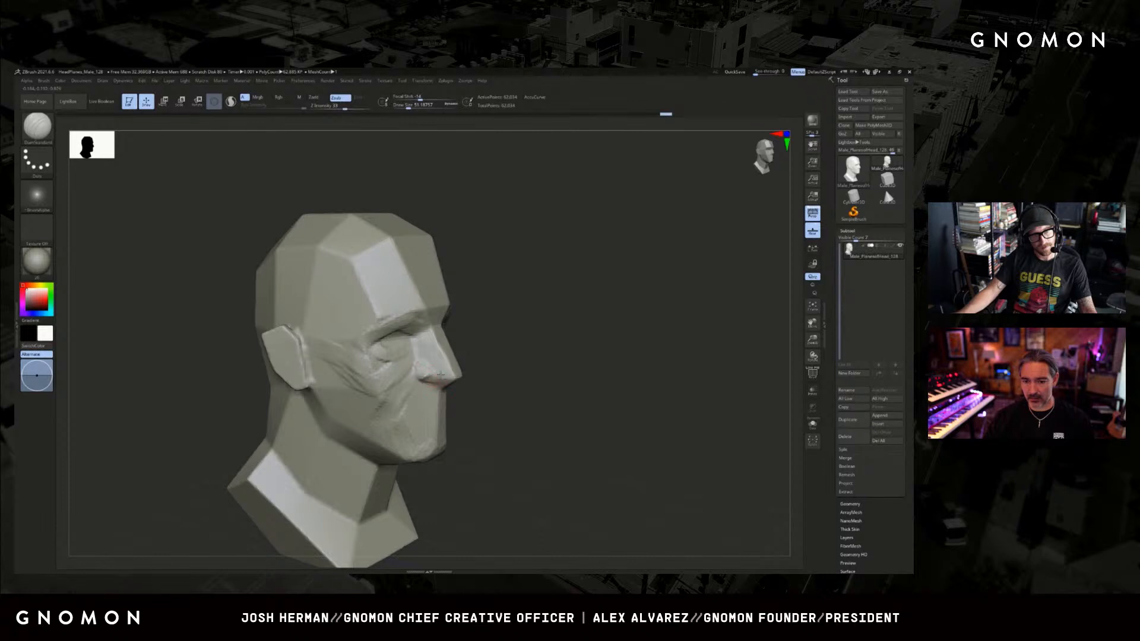
drag(522, 377, 439, 384)
key(ctrl+z)
key(ctrl+z)
Carve the crease around the nostril wing with the DamStandard brush and undo the last stroke.
key(b)
key(d)
key(s)
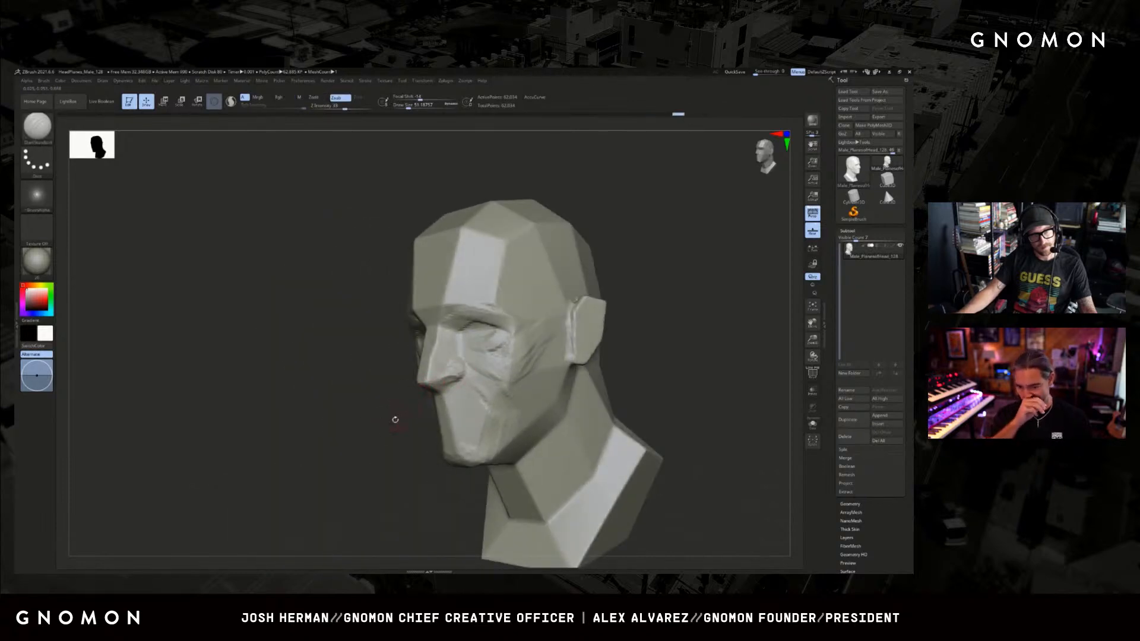
drag(395, 420, 455, 374)
drag(526, 410, 561, 399)
drag(437, 359, 448, 374)
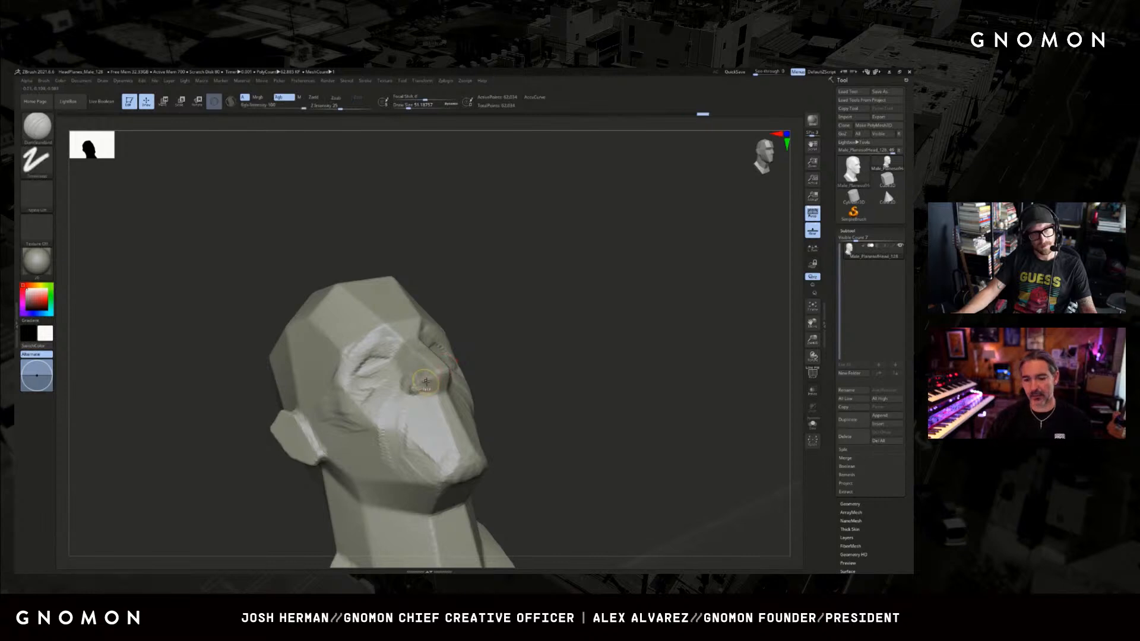
key(ctrl+z)
drag(544, 336, 513, 332)
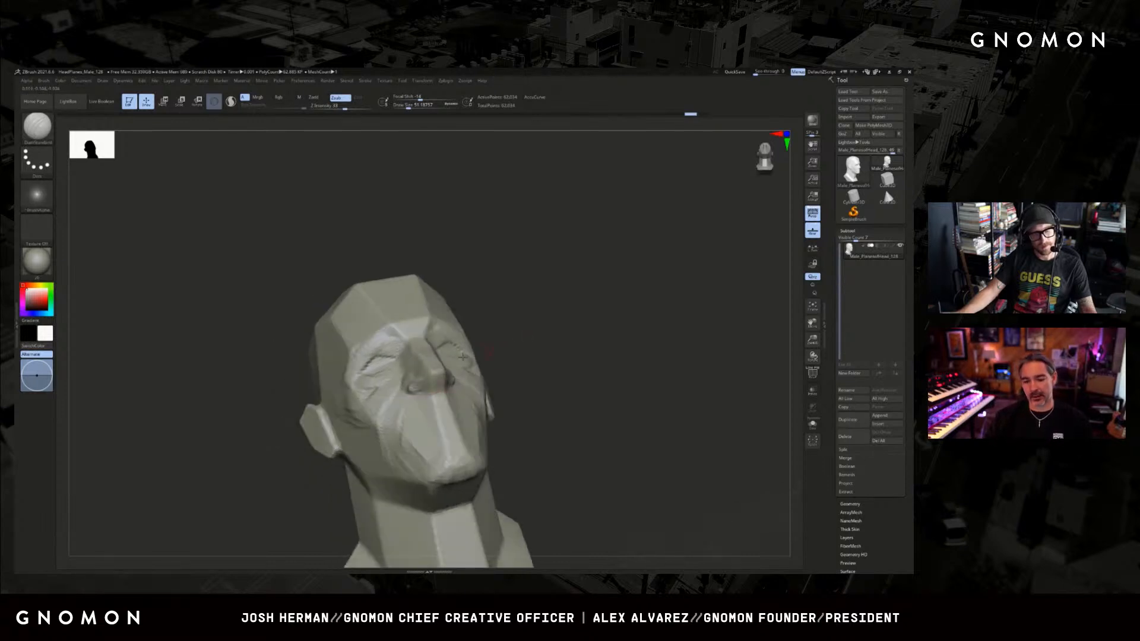
Build up the nostril underside and nose tip with ClayBuildup, reducing the brush size and smoothing the surface.
key(b)
key(c)
key(b)
drag(439, 387, 448, 380)
drag(514, 361, 489, 366)
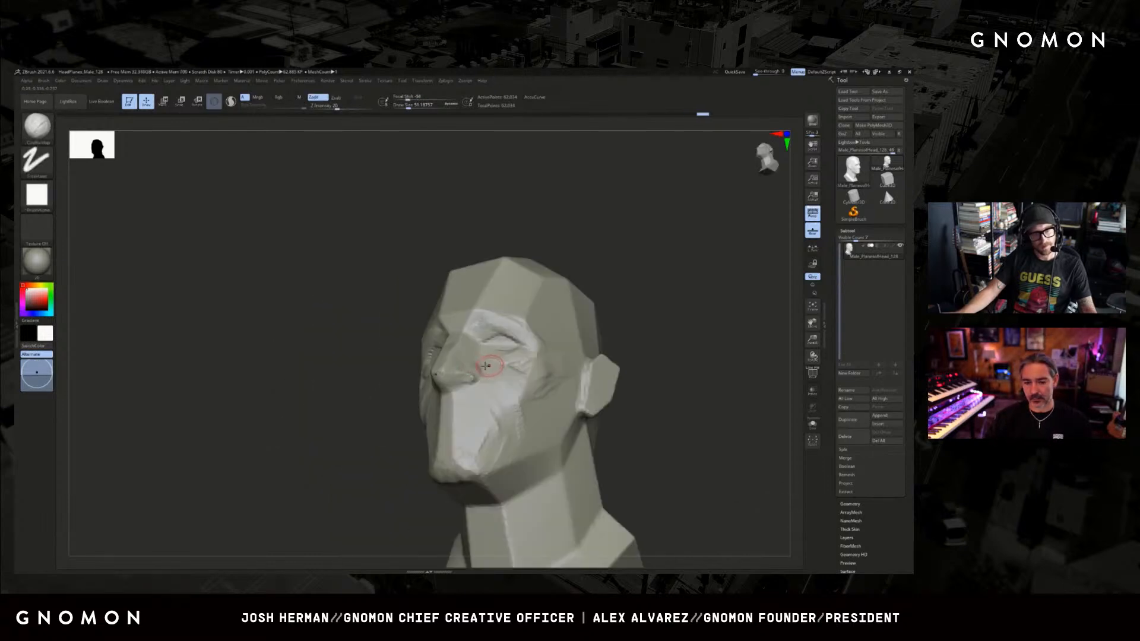
drag(416, 383, 389, 402)
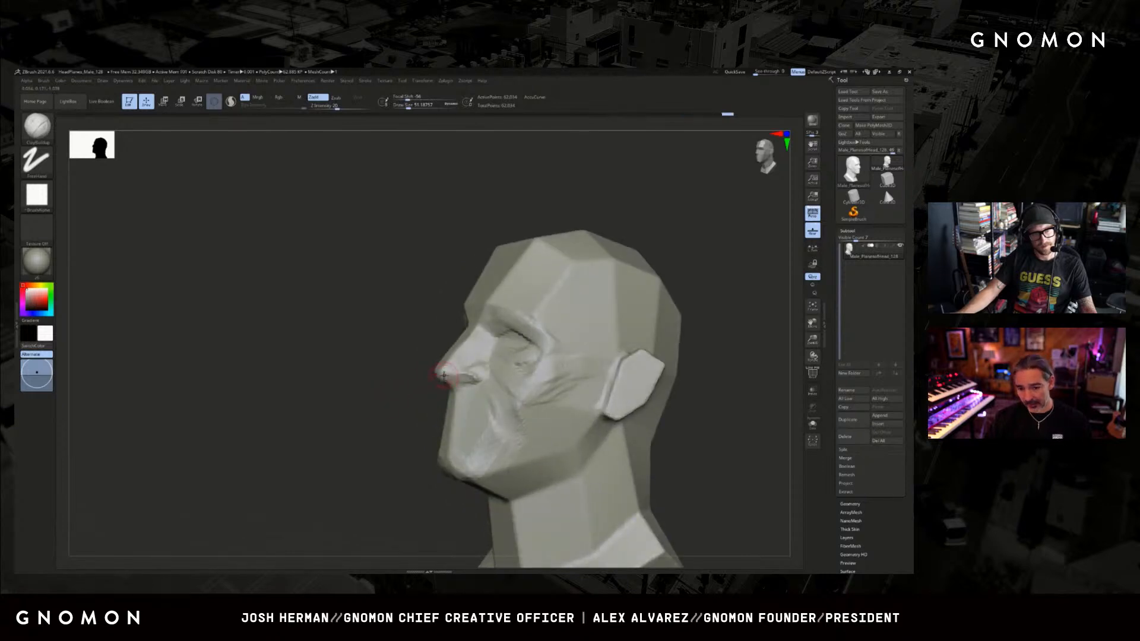
drag(402, 392, 450, 379)
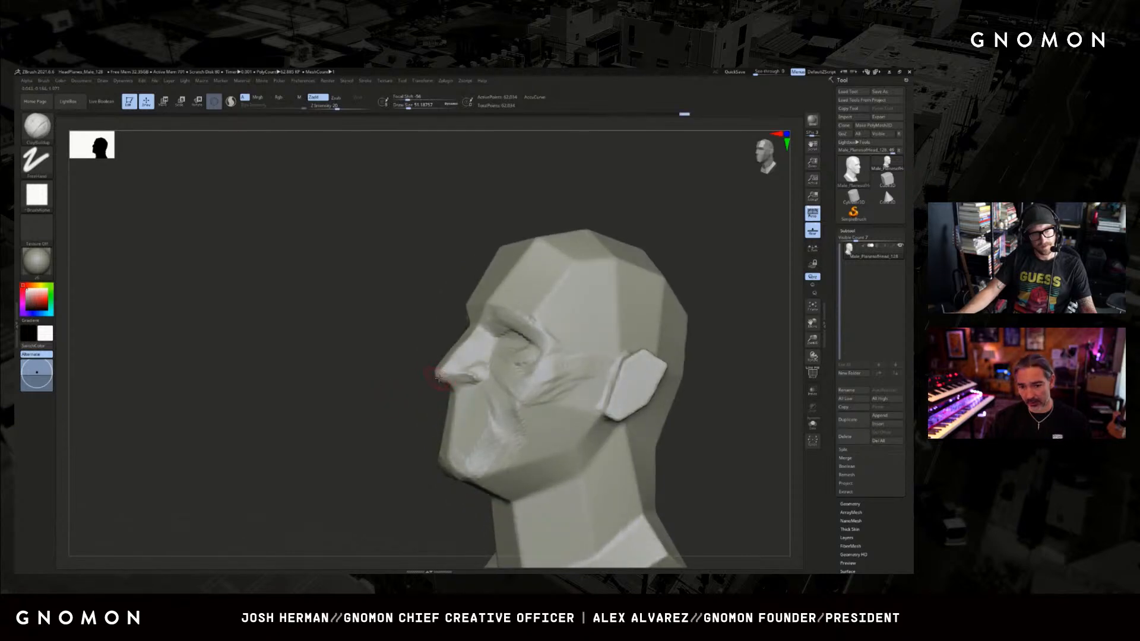
key(bracketleft)
key(shift)
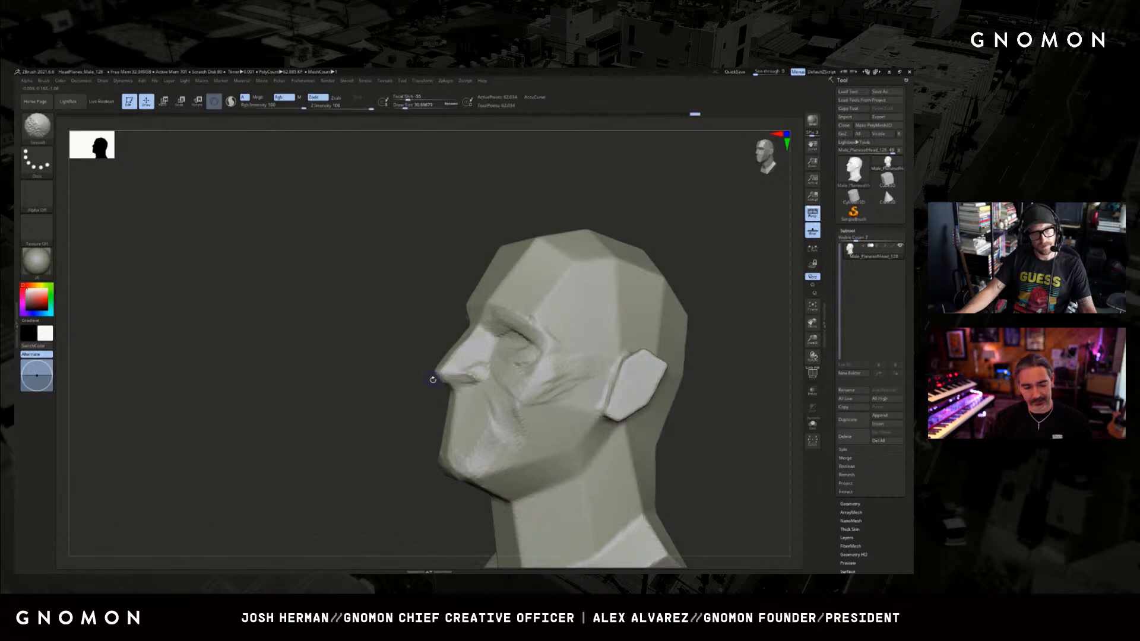
key(shift)
mouse_move(433, 380)
mouse_down()
mouse_move(446, 378)
mouse_move(383, 398)
mouse_move(448, 376)
mouse_move(590, 362)
mouse_move(509, 356)
mouse_up()
Switch to the Move brush, adjust its size, and reshape the chin and mouth profile from the side.
key(s)
key(s)
key(b)
key(m)
key(v)
mouse_move(526, 377)
mouse_down()
mouse_move(570, 376)
mouse_move(543, 346)
mouse_move(542, 377)
mouse_move(409, 400)
mouse_move(459, 368)
mouse_move(420, 403)
mouse_move(461, 436)
mouse_up()
key(s)
key(s)
key(s)
key(s)
key(s)
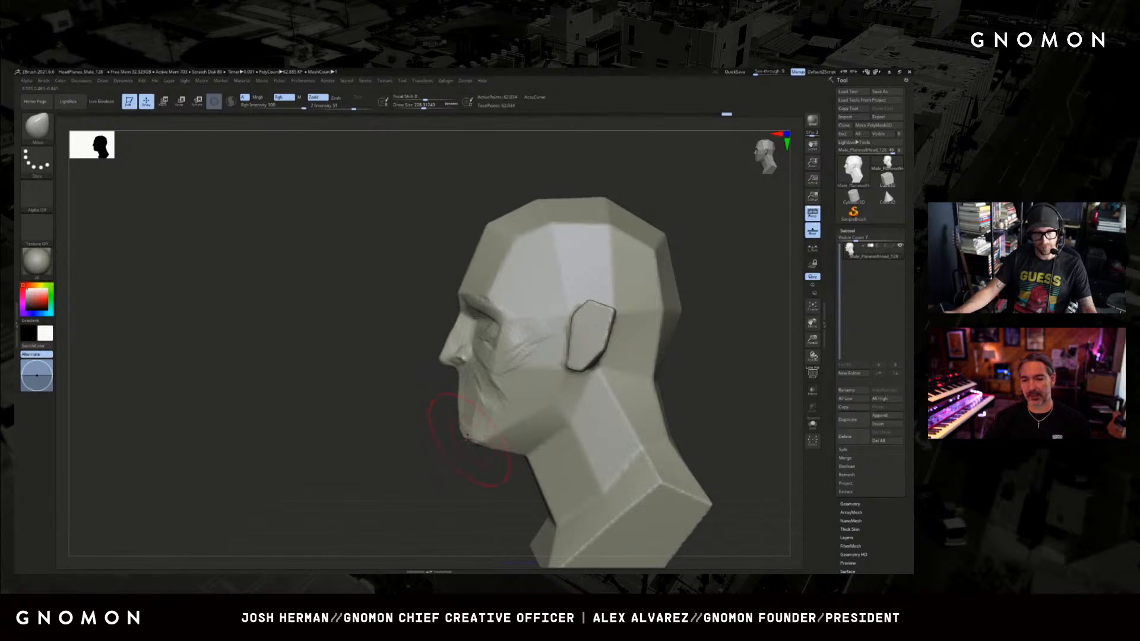
ctrl+right_drag(469, 443, 460, 438)
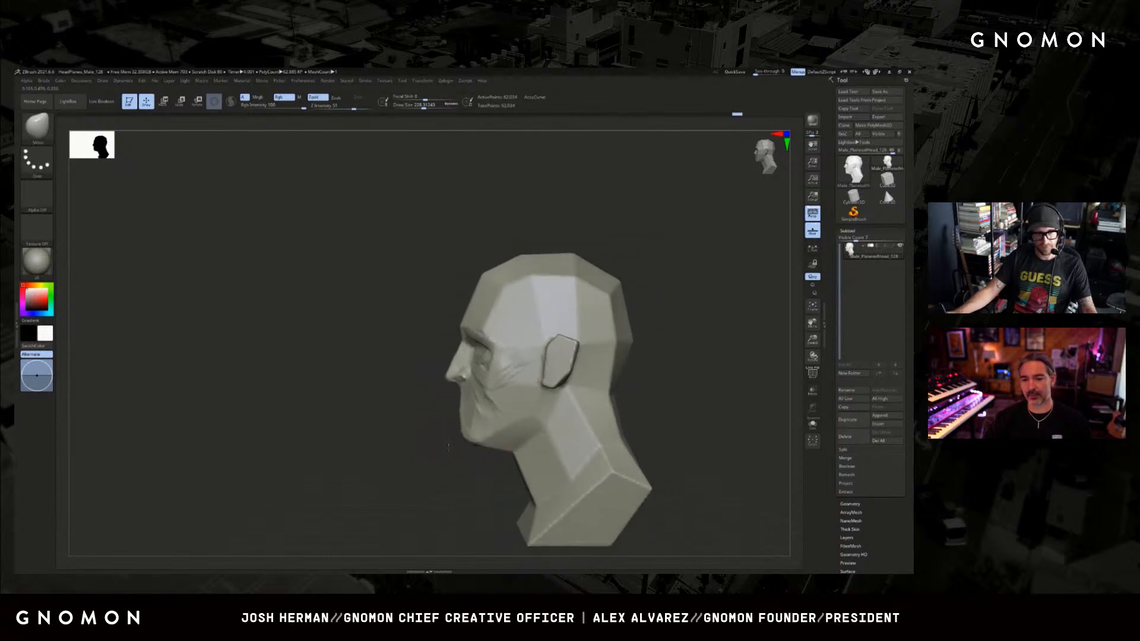
key(s)
drag(460, 439, 464, 440)
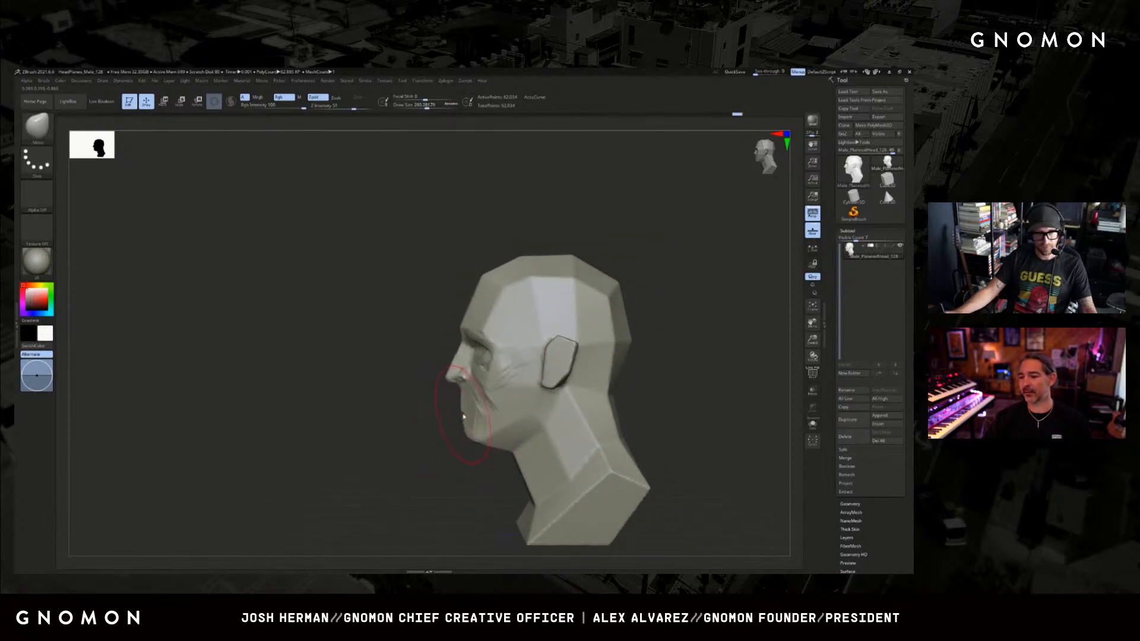
Block in the mouth mound with ClayBuildup, undoing unwanted strokes and enlarging the brush.
drag(433, 441, 529, 393)
mouse_move(612, 346)
mouse_down()
mouse_move(572, 362)
mouse_move(621, 416)
mouse_up()
key(b)
key(c)
key(b)
key(s)
mouse_move(475, 385)
mouse_down()
mouse_move(447, 389)
mouse_move(468, 386)
mouse_move(458, 399)
mouse_up()
key(s)
key(ctrl+z)
key(s)
key(ctrl+z)
key(bracketright)
key(bracketright)
key(bracketright)
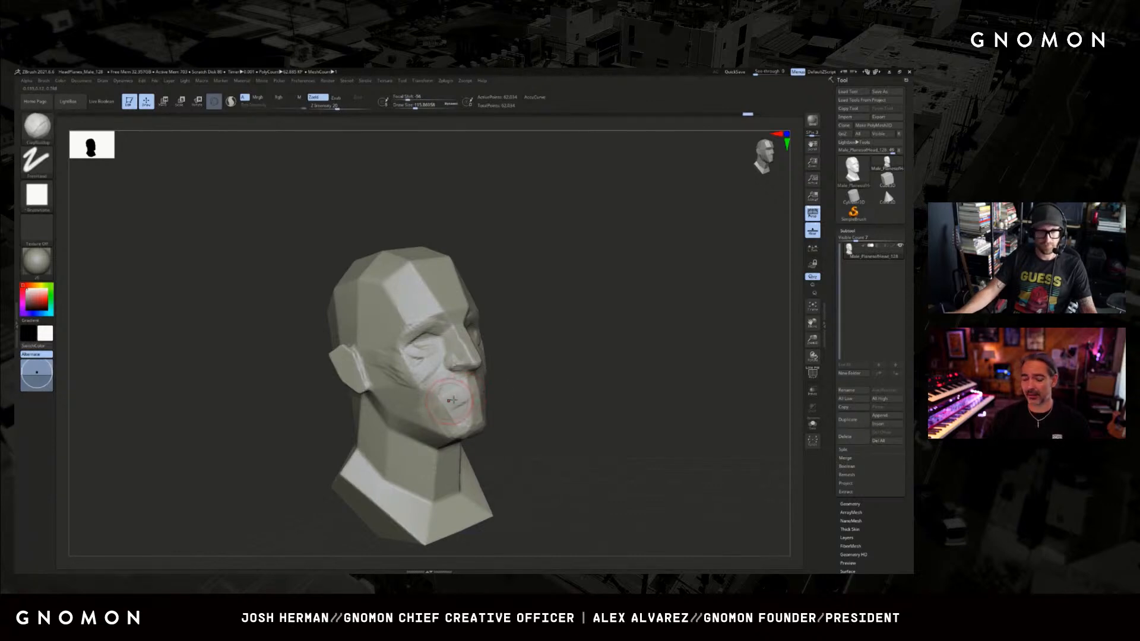
mouse_move(522, 372)
mouse_down()
mouse_move(466, 377)
mouse_move(485, 377)
mouse_up()
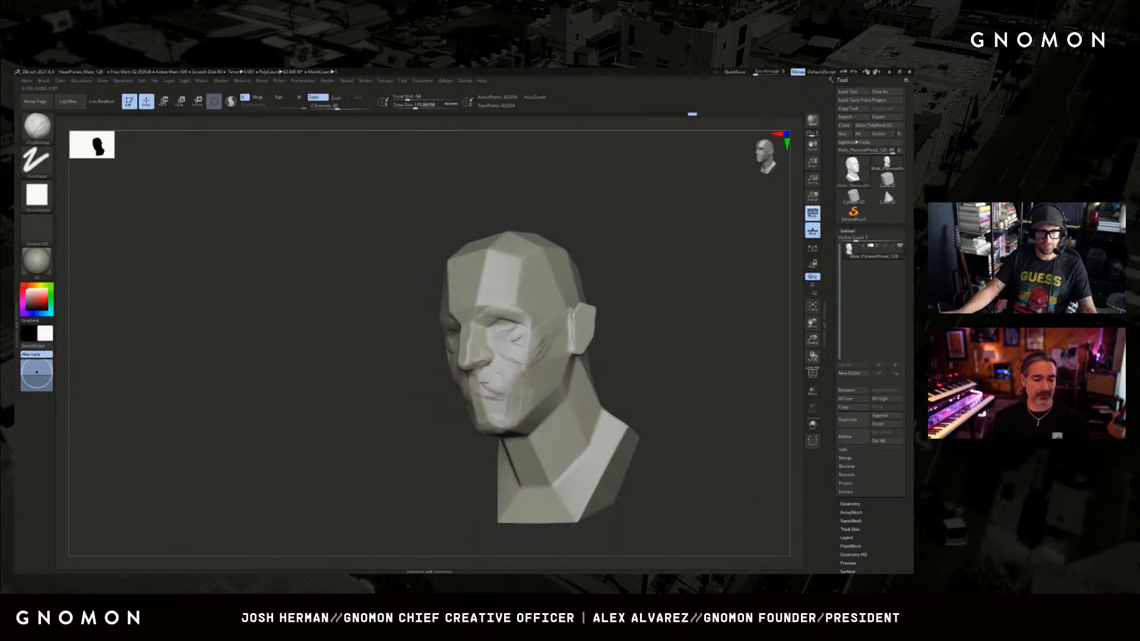
mouse_move(423, 408)
mouse_down()
mouse_move(469, 403)
mouse_move(590, 354)
mouse_move(479, 387)
mouse_move(527, 365)
mouse_up()
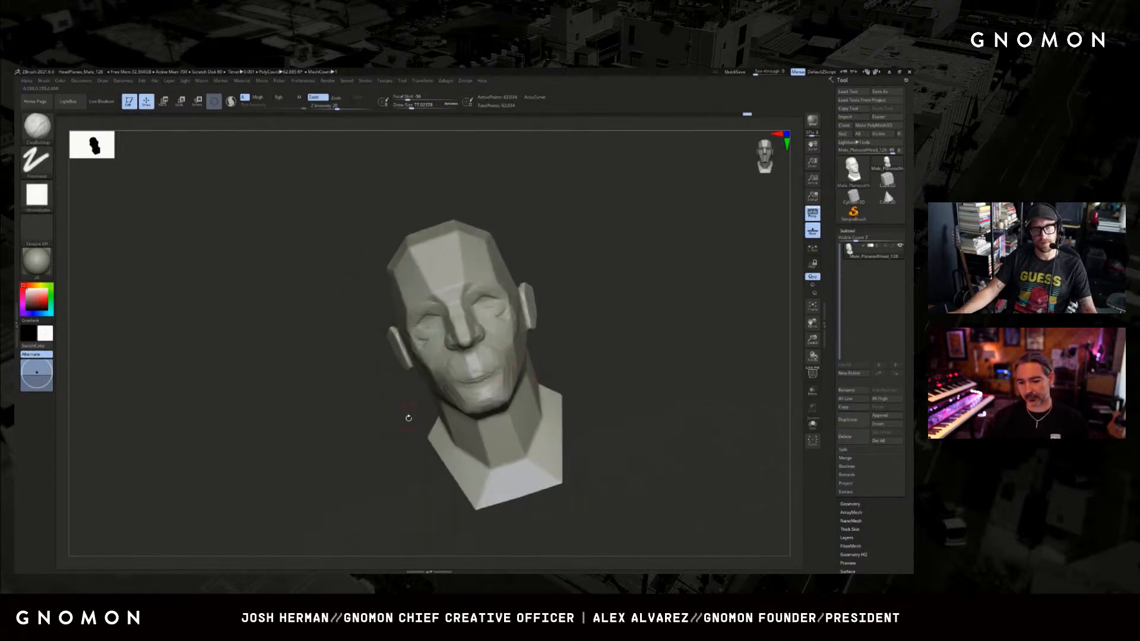
Carve the line between the lips with the DamStandard brush, undoing a stroke and adjusting the brush size.
drag(409, 418, 351, 409)
key(b)
key(d)
key(s)
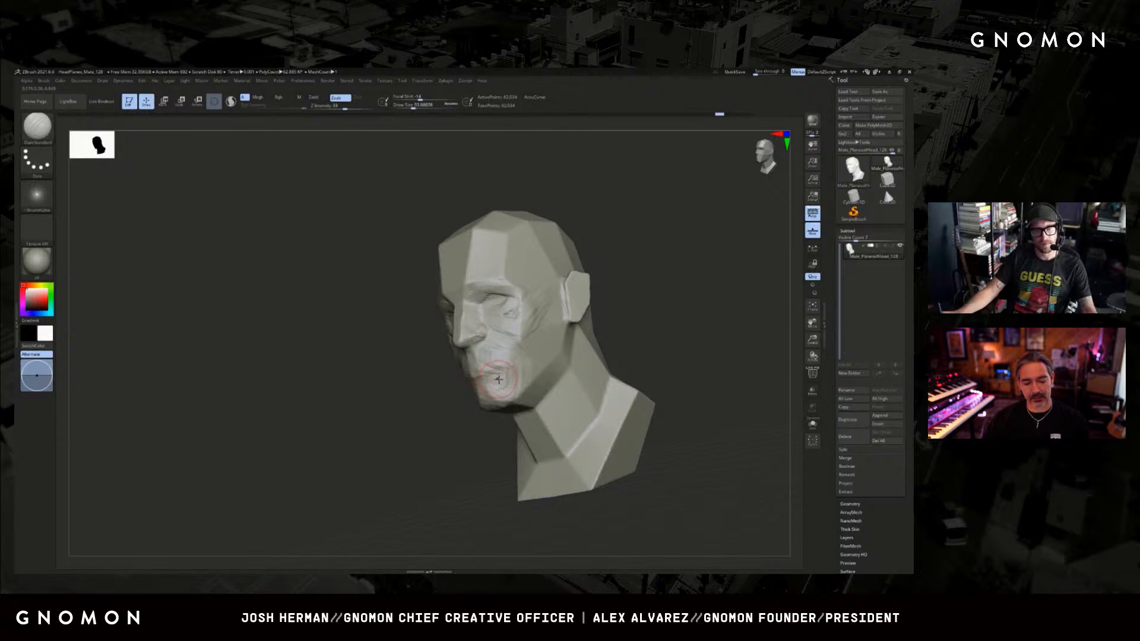
key(ctrl+z)
key(])
mouse_move(447, 404)
mouse_down()
mouse_move(506, 377)
mouse_move(563, 375)
mouse_up()
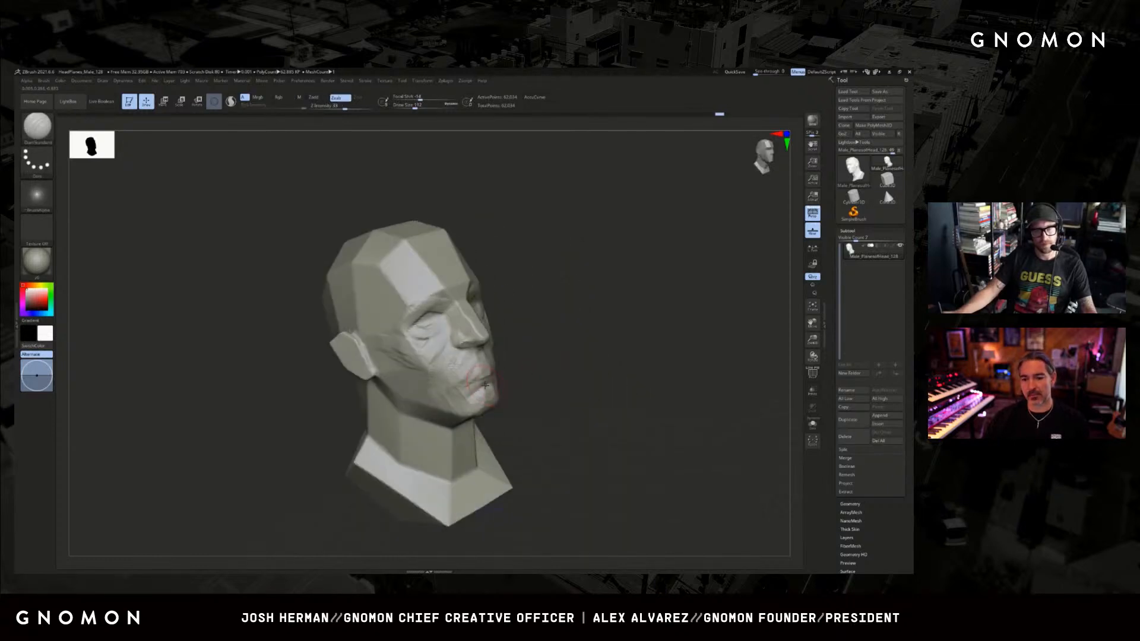
Shape the lower lip with the Clay brush, undoing a stroke and changing the brush size.
key(b)
key(c)
key(l)
right_drag(484, 384, 469, 383)
key(])
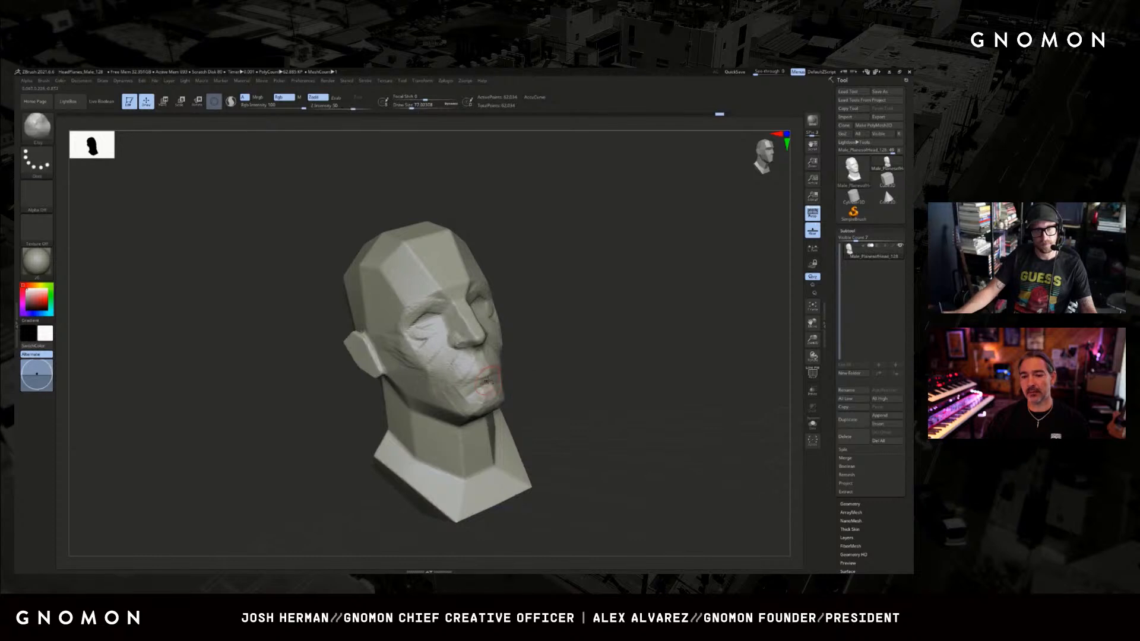
key(ctrl+z)
key([)
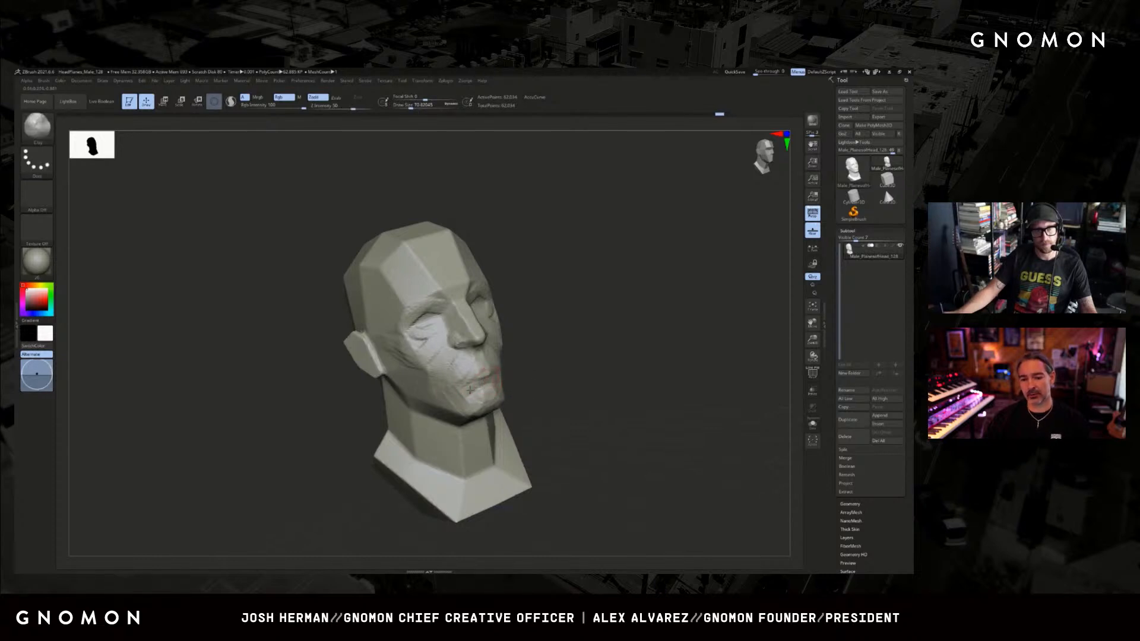
drag(520, 376, 509, 377)
Build up the lips and the planes around the mouth corners with ClayBuildup.
key(b)
key(c)
key(b)
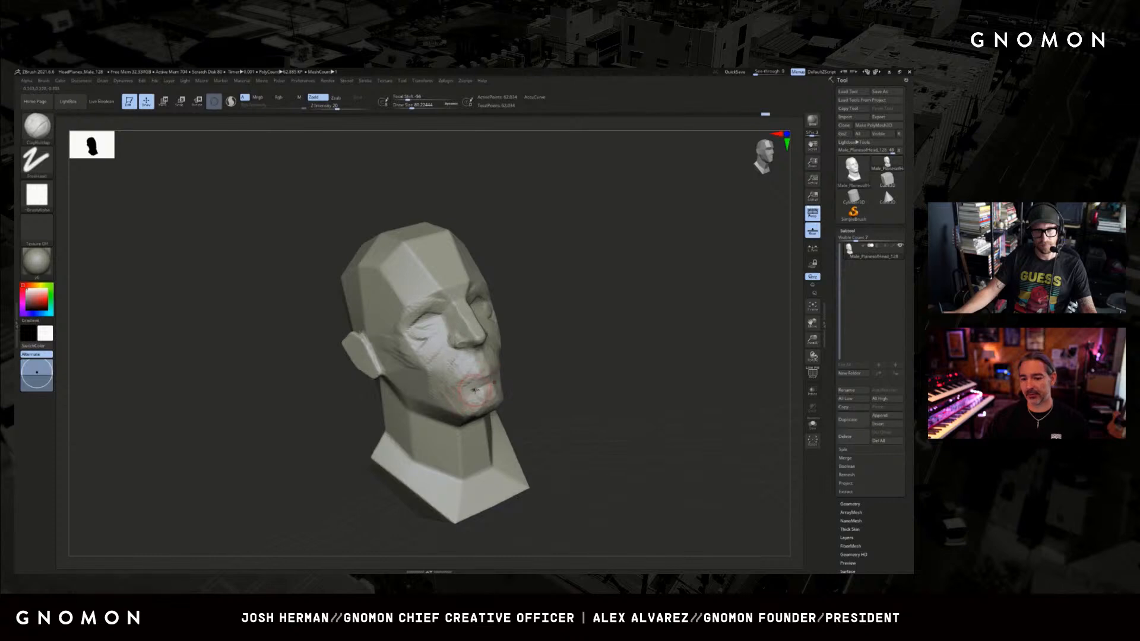
mouse_move(564, 364)
mouse_down()
mouse_move(604, 361)
mouse_move(473, 381)
mouse_up()
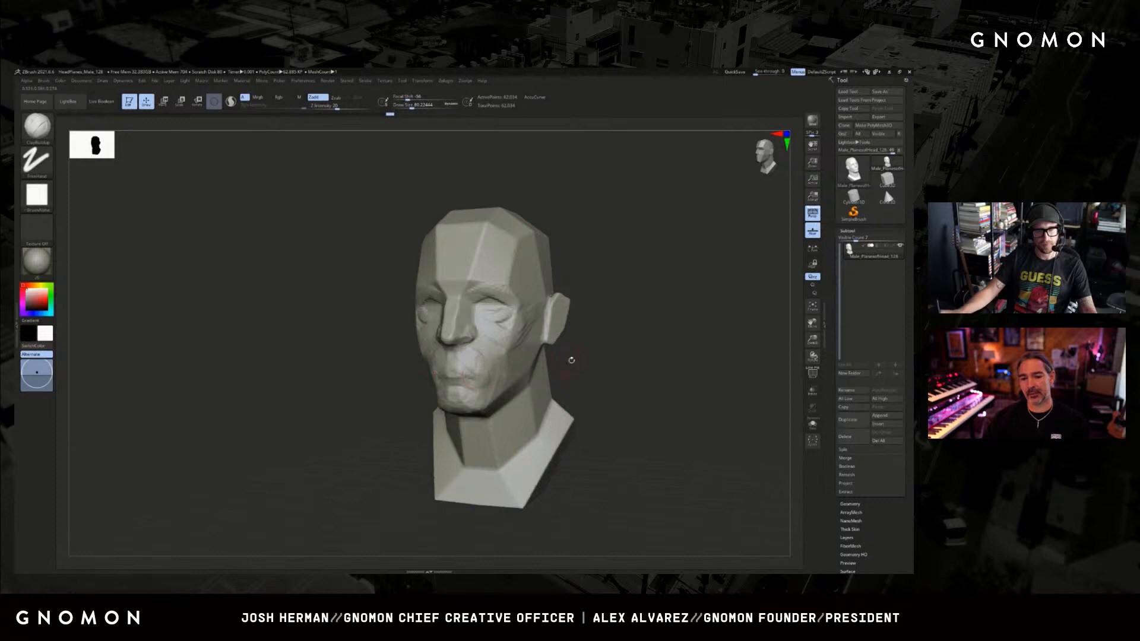
drag(571, 360, 721, 362)
key(s)
mouse_move(426, 385)
mouse_down()
mouse_move(419, 391)
mouse_move(438, 383)
mouse_move(431, 389)
mouse_up()
mouse_move(593, 372)
mouse_down()
mouse_move(527, 373)
mouse_move(626, 338)
mouse_move(634, 356)
mouse_move(534, 354)
mouse_up()
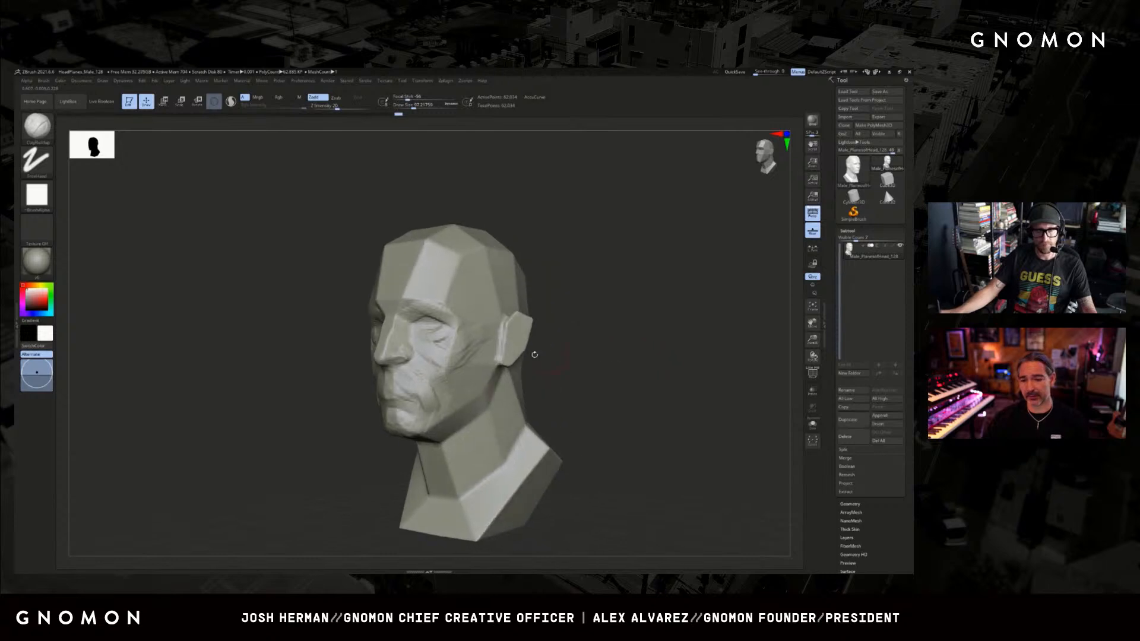
Resize the ClayBuildup brush and fill out the cheek and the fold running down toward the mouth.
key(s)
drag(462, 356, 465, 357)
mouse_move(454, 364)
mouse_down()
mouse_move(443, 340)
mouse_move(446, 366)
mouse_up()
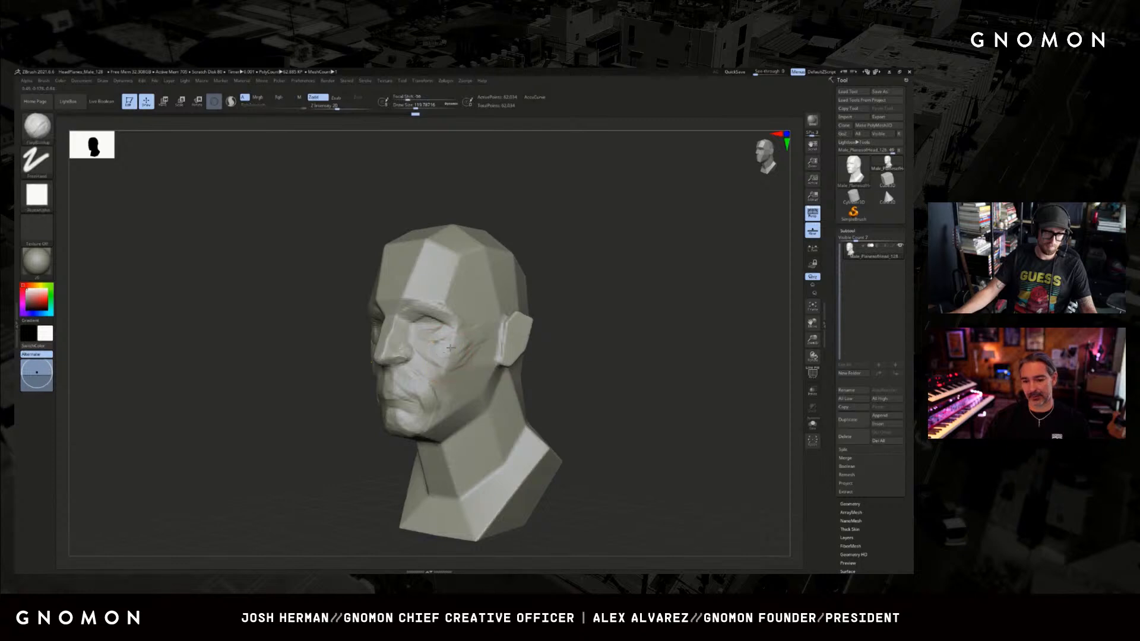
drag(545, 321, 594, 314)
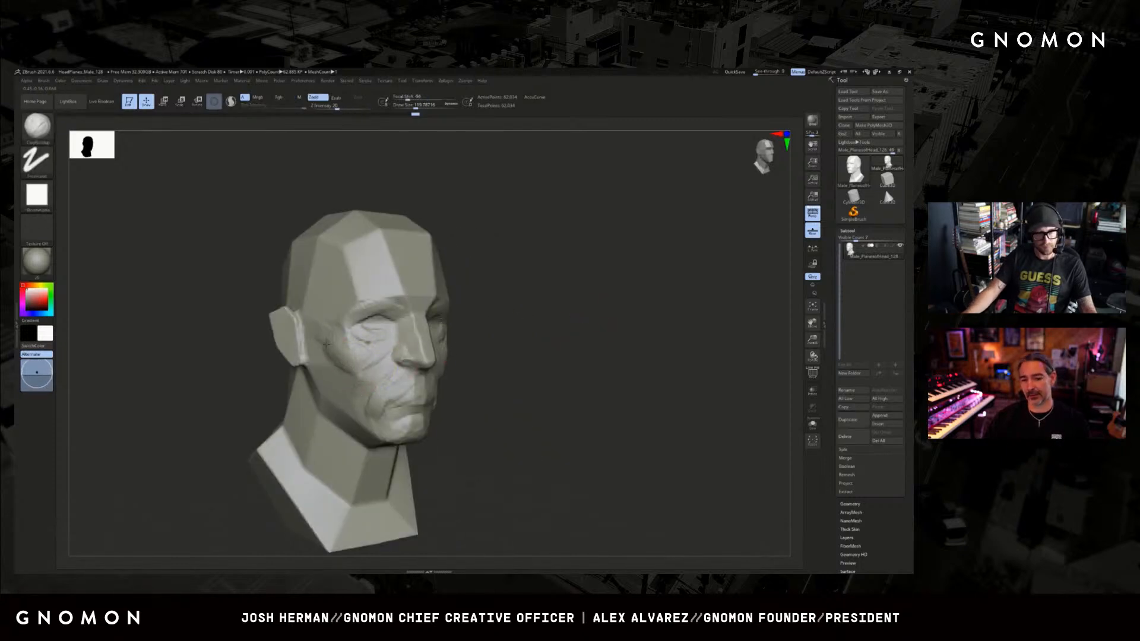
mouse_move(577, 272)
mouse_down()
mouse_move(583, 293)
mouse_move(552, 309)
mouse_up()
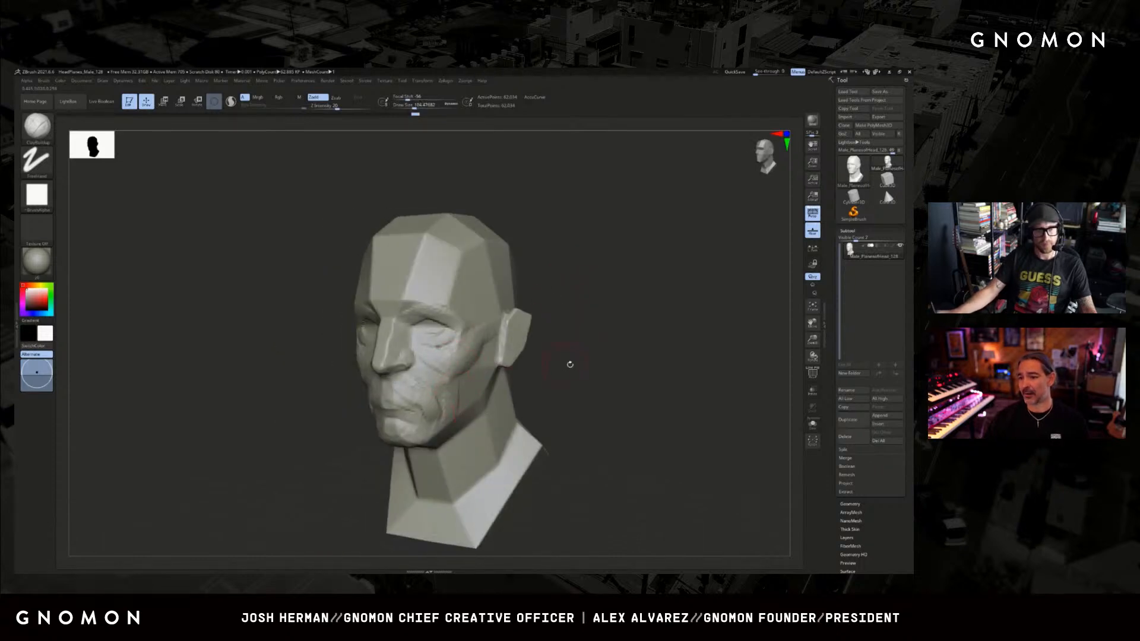
Reshape the jaw, cheek and face proportions with the Move brush at different sizes.
drag(570, 367, 499, 381)
key(b)
key(m)
key(v)
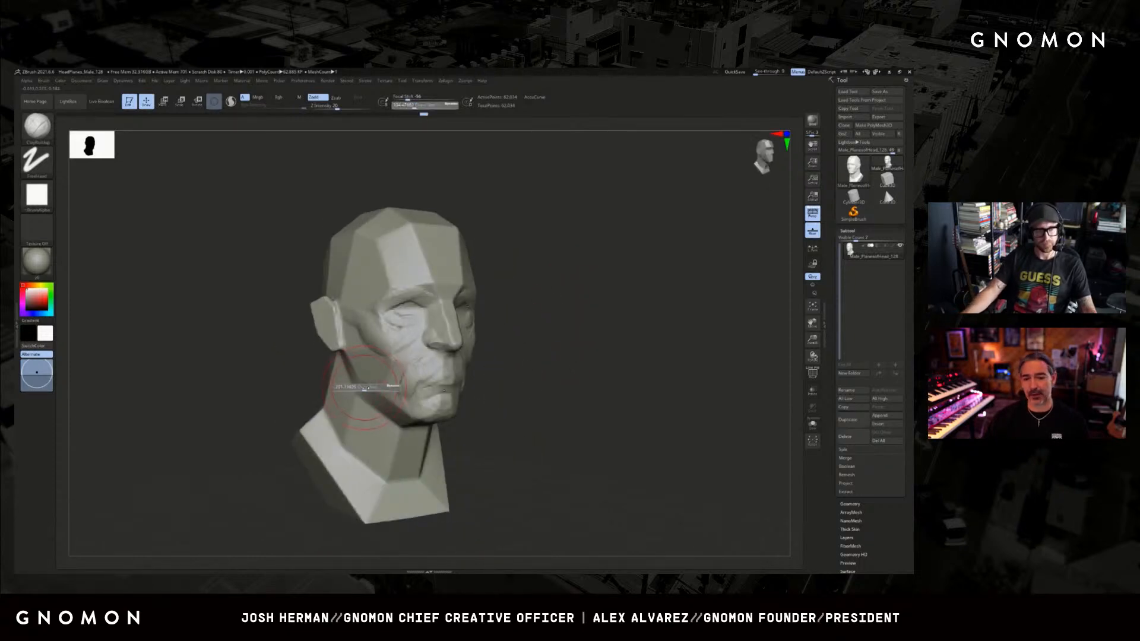
shift+drag(355, 389, 332, 404)
key(s)
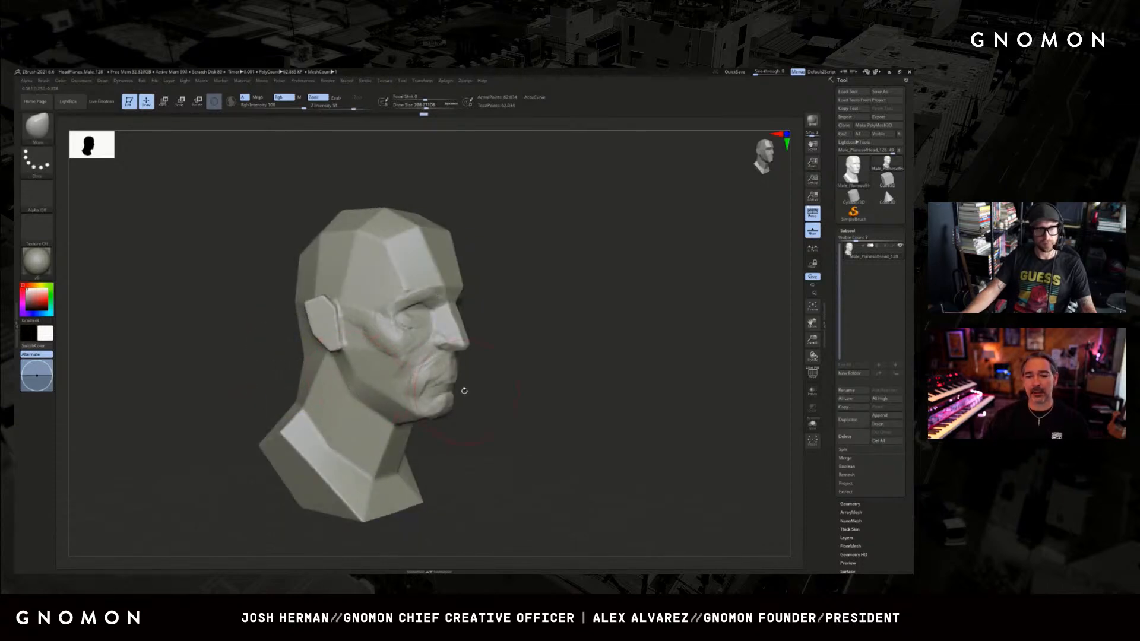
mouse_move(575, 370)
mouse_down()
mouse_move(464, 351)
mouse_move(520, 356)
mouse_move(468, 331)
mouse_move(498, 302)
mouse_up()
key(s)
Resize the Move brush and adjust the outline and placement of the ear.
key(s)
key(s)
drag(553, 328, 593, 325)
key(s)
drag(485, 314, 486, 310)
key(s)
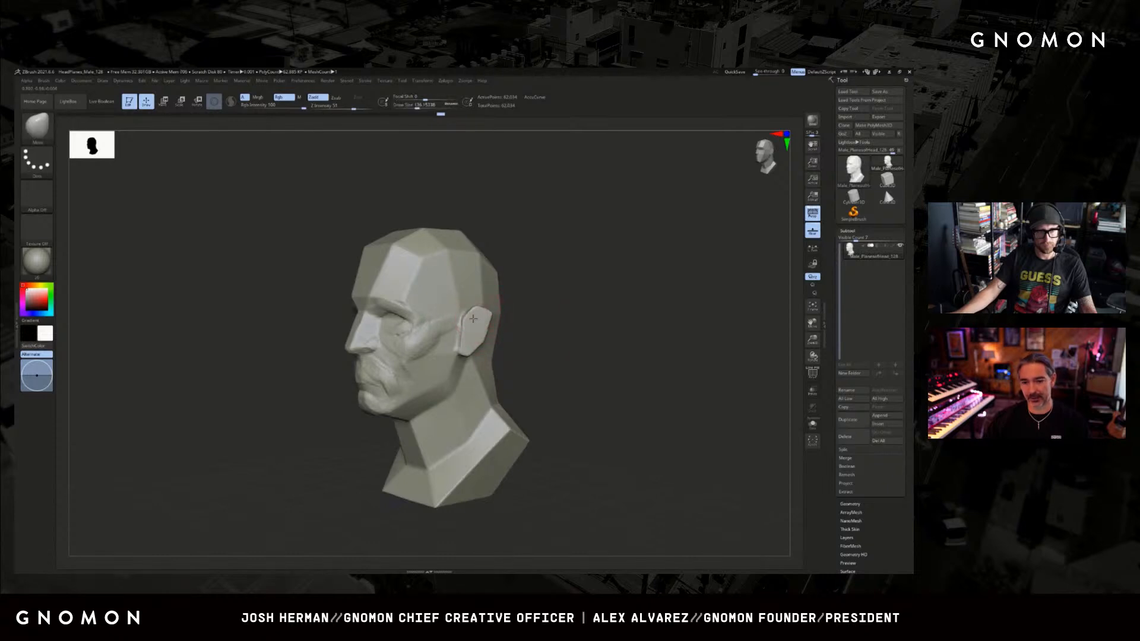
drag(569, 333, 541, 333)
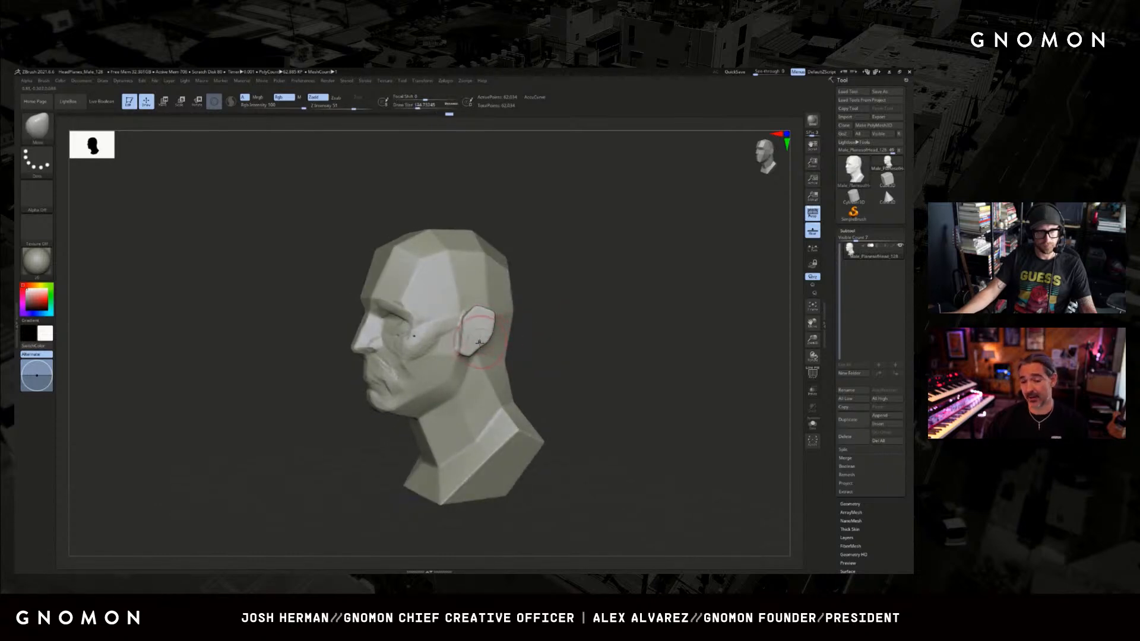
key(s)
mouse_move(473, 350)
mouse_down()
mouse_move(460, 360)
mouse_move(573, 348)
mouse_move(534, 332)
mouse_up()
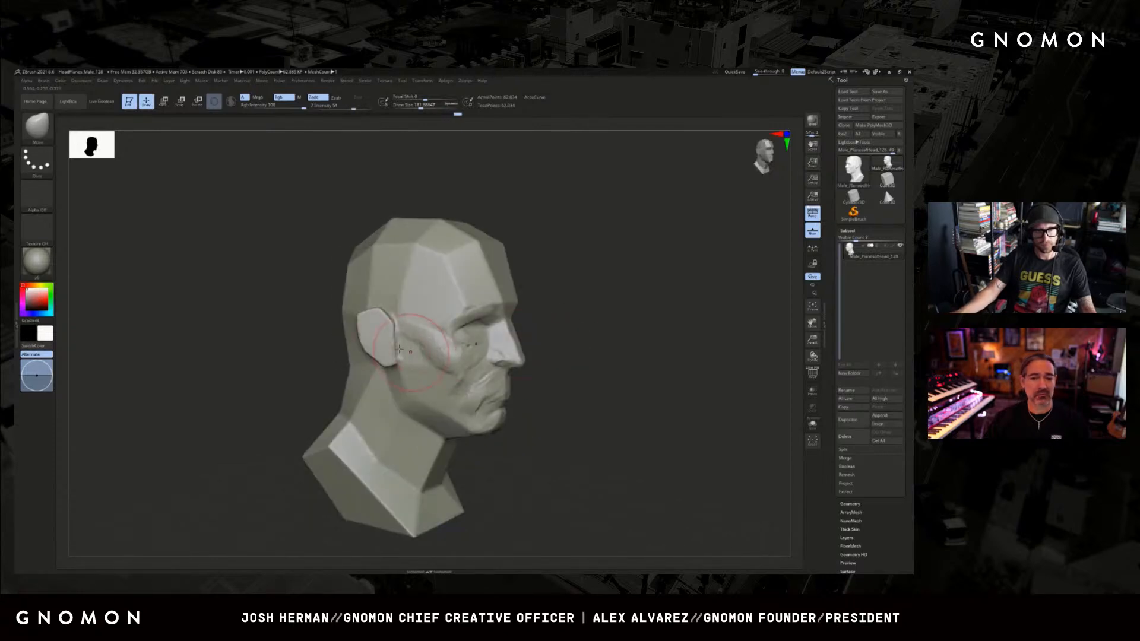
Form the ear's outer rim with the Clay brush and carve its inner hollow with DamStandard.
key(b)
key(c)
key(l)
key(s)
drag(393, 348, 390, 348)
shift+drag(391, 340, 381, 331)
key(b)
key(c)
key(b)
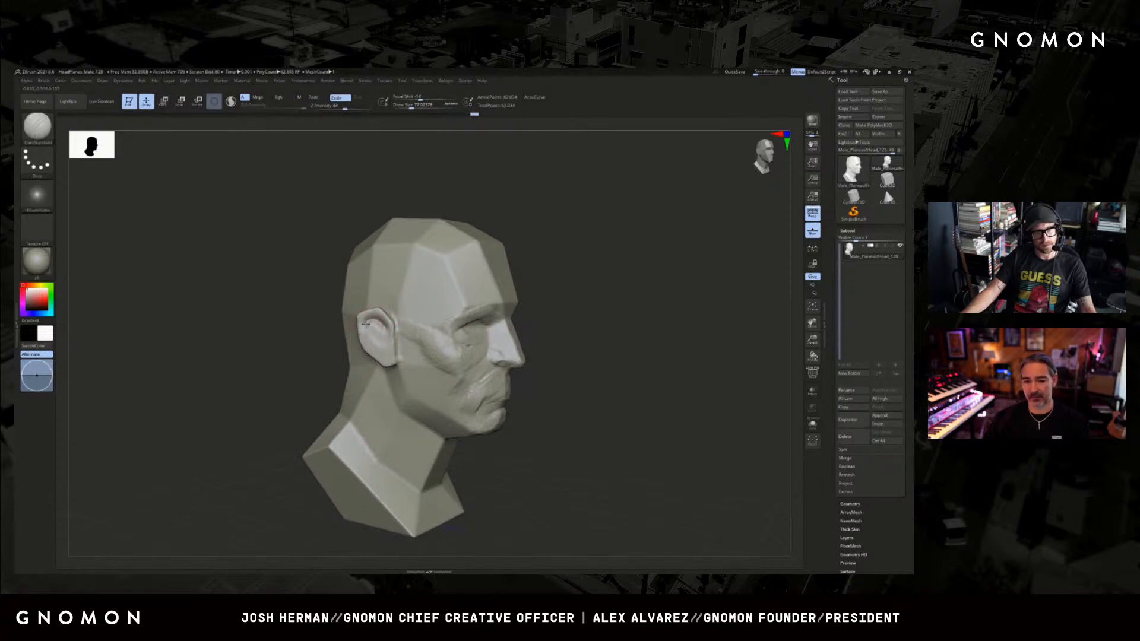
drag(370, 343, 376, 350)
Refine the inner ear folds, alternating between the Clay and DamStandard brushes.
key(b)
key(c)
key(l)
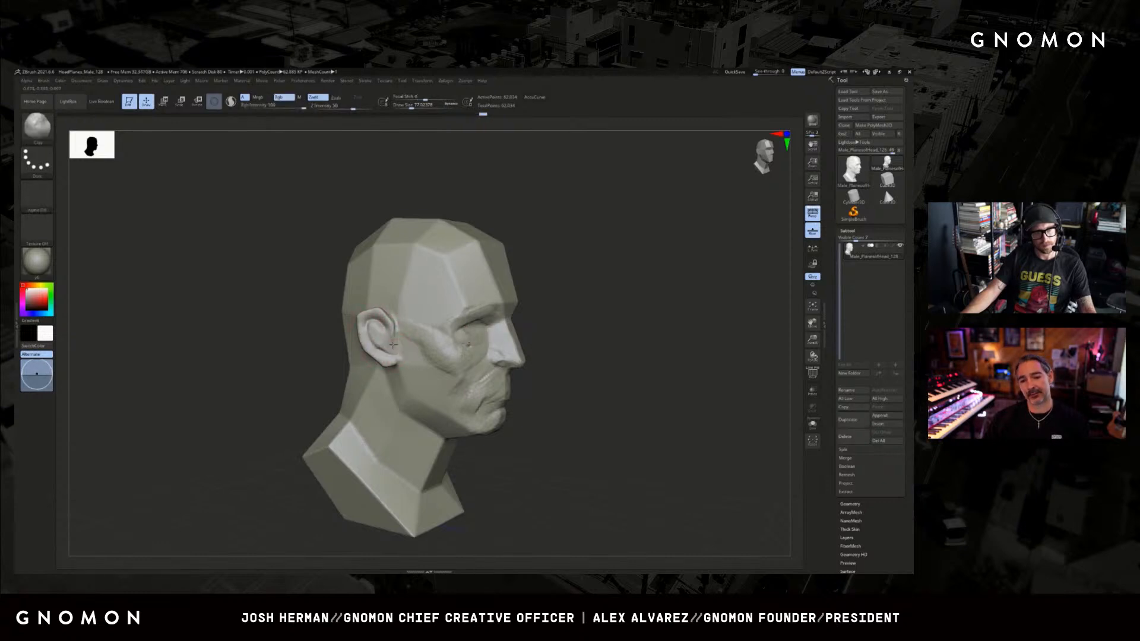
key(b)
key(d)
key(s)
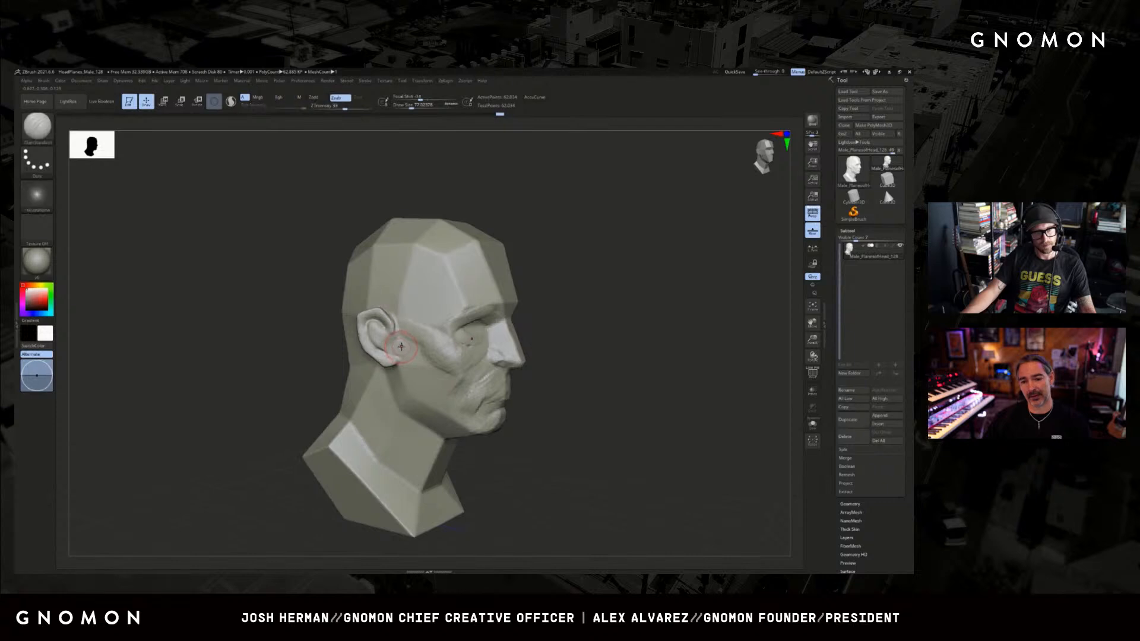
Build up the area in front of the ear with an enlarged ClayBuildup brush and undo the last stroke.
key(b)
key(c)
key(b)
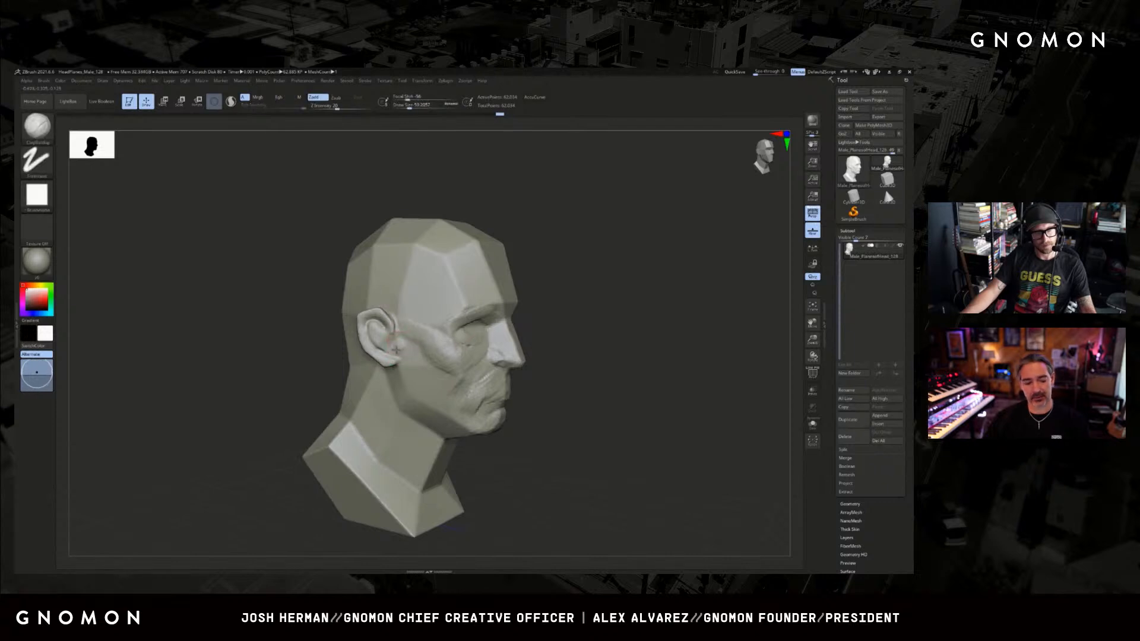
key(bracketright)
drag(402, 351, 412, 350)
key(bracketright)
mouse_move(534, 345)
ctrl+right_down()
mouse_move(558, 323)
mouse_move(495, 329)
ctrl+right_up()
key(ctrl+z)
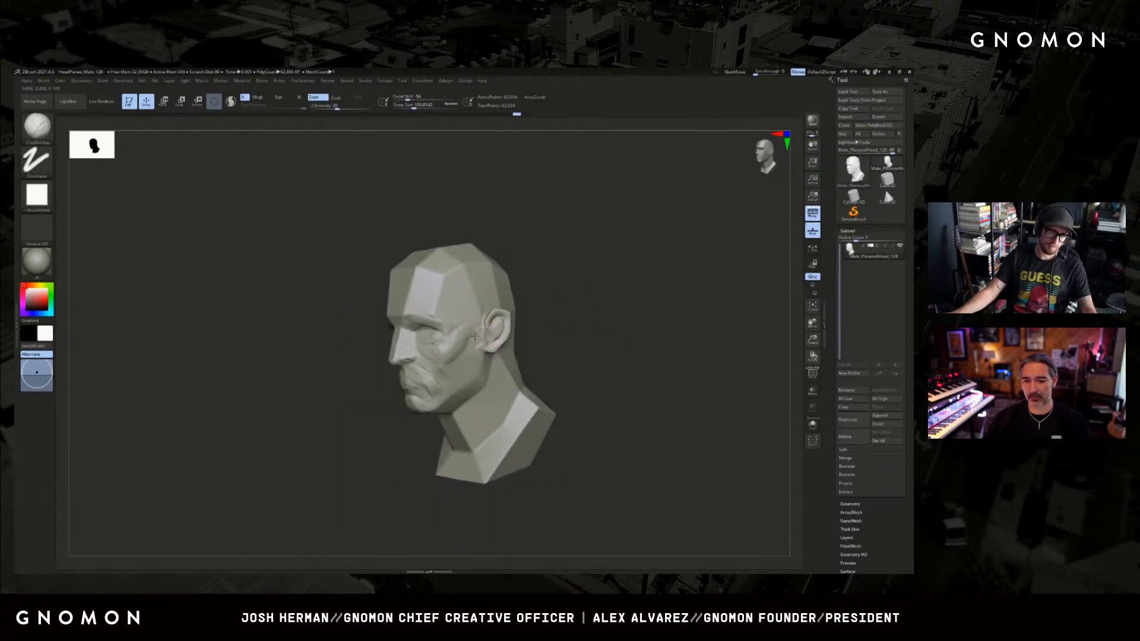
Switch to a large Move brush and adjust the ear's position on the side of the head.
key(s)
key(b)
key(m)
key(v)
drag(506, 335, 500, 328)
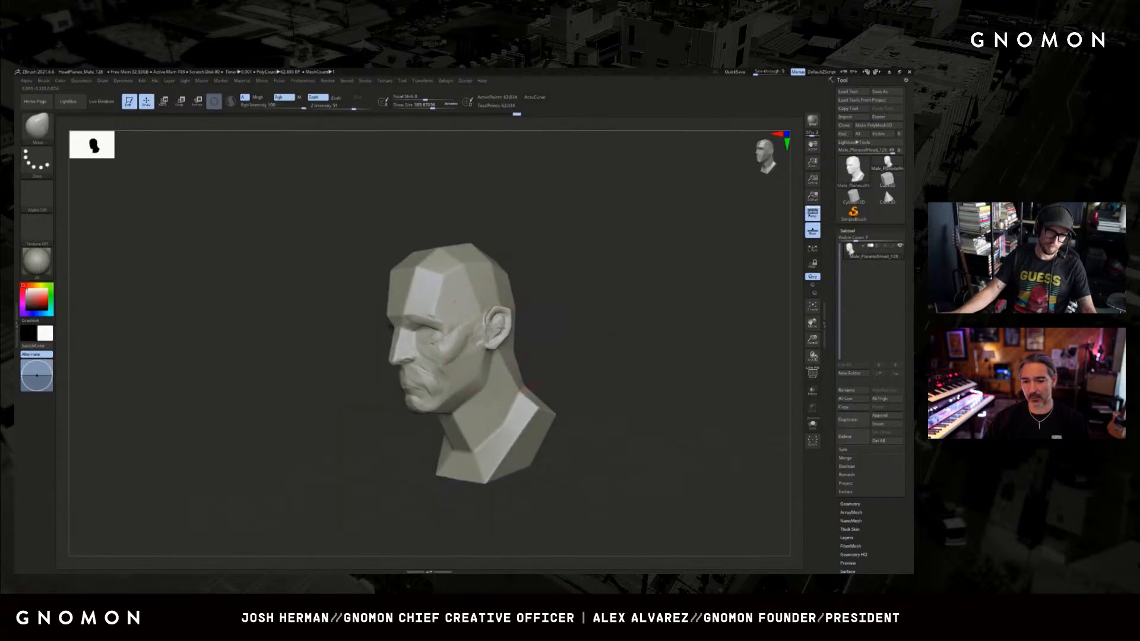
mouse_move(505, 330)
right_down()
mouse_move(454, 328)
mouse_move(576, 331)
right_up()
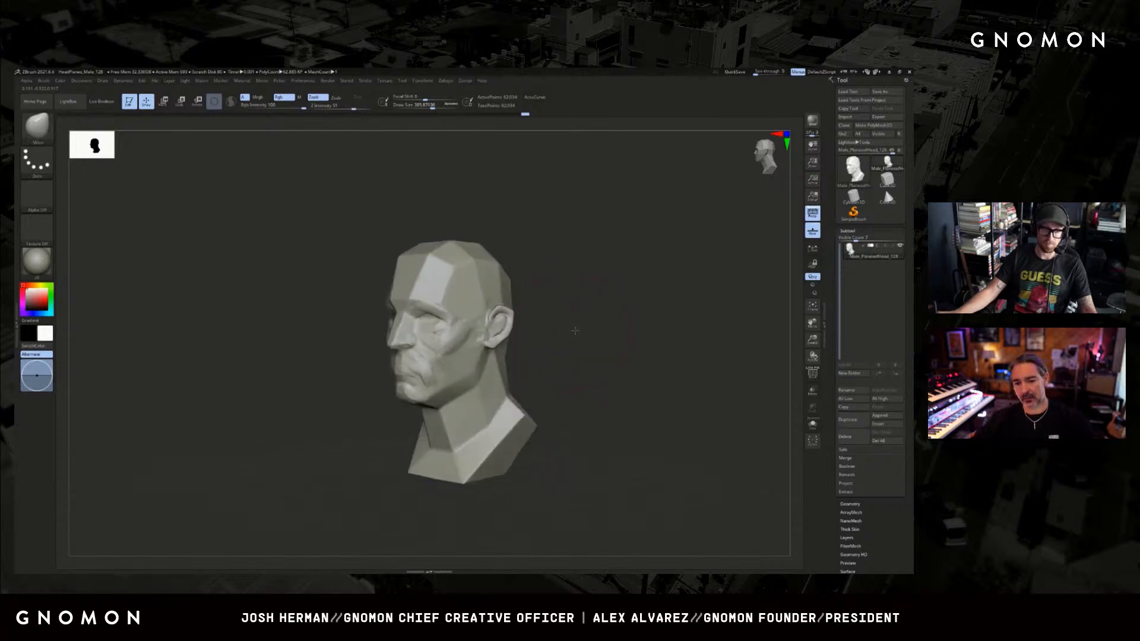
Resize the Move brush and refine the ear's outline and set on the side of the head.
key(s)
drag(498, 338, 493, 339)
mouse_move(561, 303)
alt+right_down()
mouse_move(537, 330)
mouse_move(541, 361)
alt+right_up()
right_drag(542, 361, 502, 340)
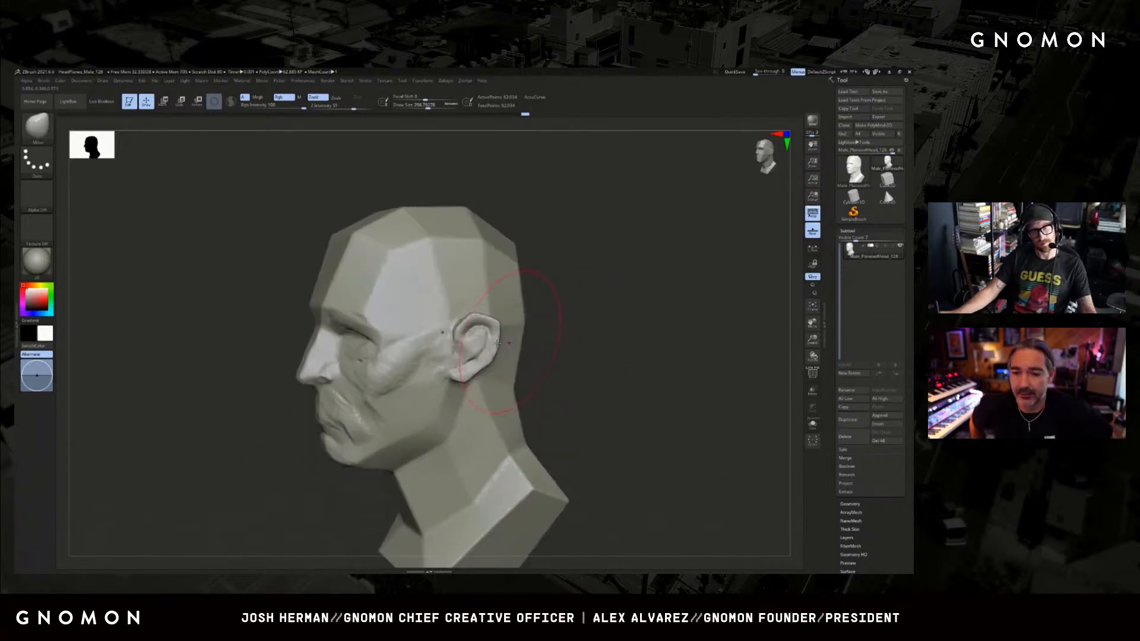
Build up the ear's inner surface and rim with a small Clay brush.
key(b)
key(c)
key(l)
key(s)
drag(490, 337, 477, 337)
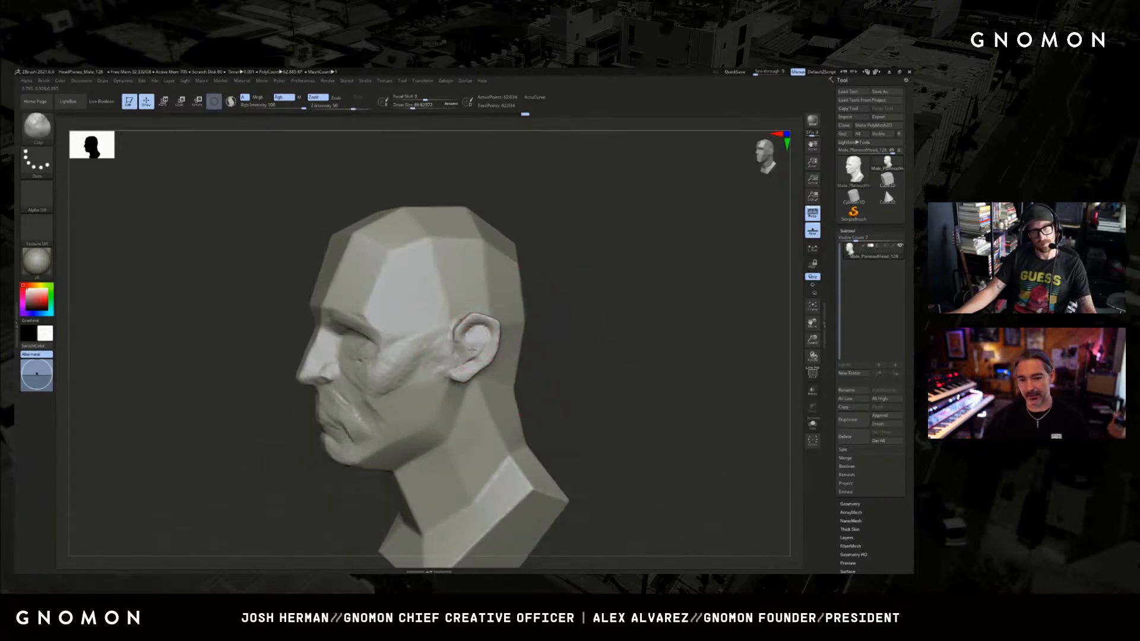
right_drag(537, 328, 517, 333)
Carve the ear canal opening and the hollow behind the tragus with a small DamStandard brush.
key(b)
key(d)
key(s)
key(s)
drag(469, 347, 462, 356)
right_drag(470, 355, 440, 357)
key(s)
drag(465, 356, 461, 356)
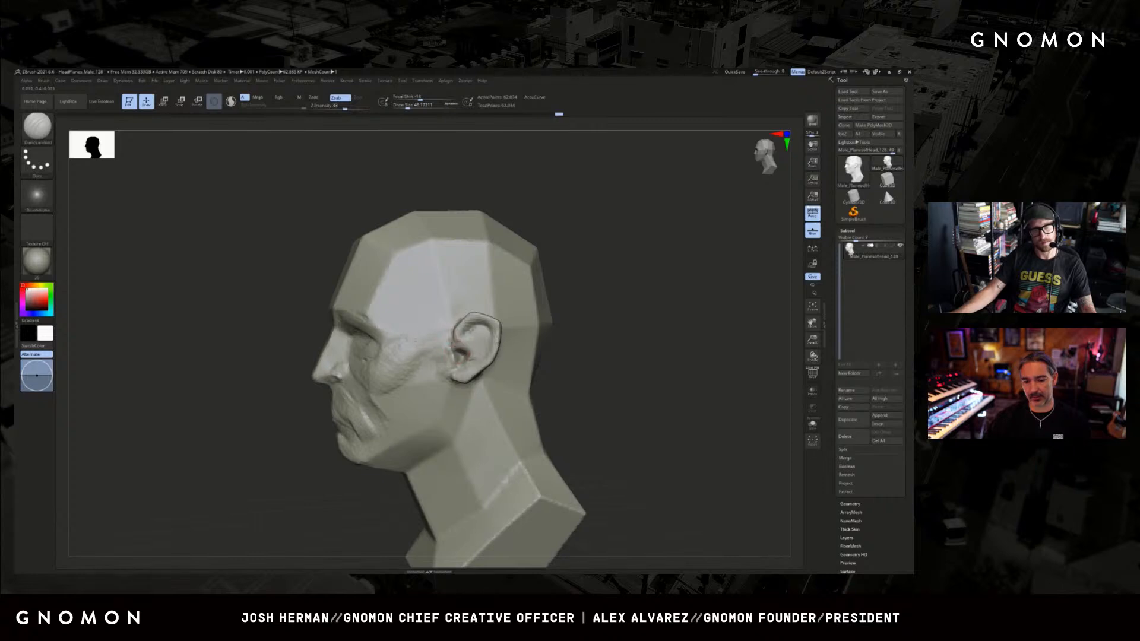
mouse_move(518, 346)
right_down()
mouse_move(575, 337)
mouse_move(542, 332)
right_up()
shift+drag(460, 355, 464, 351)
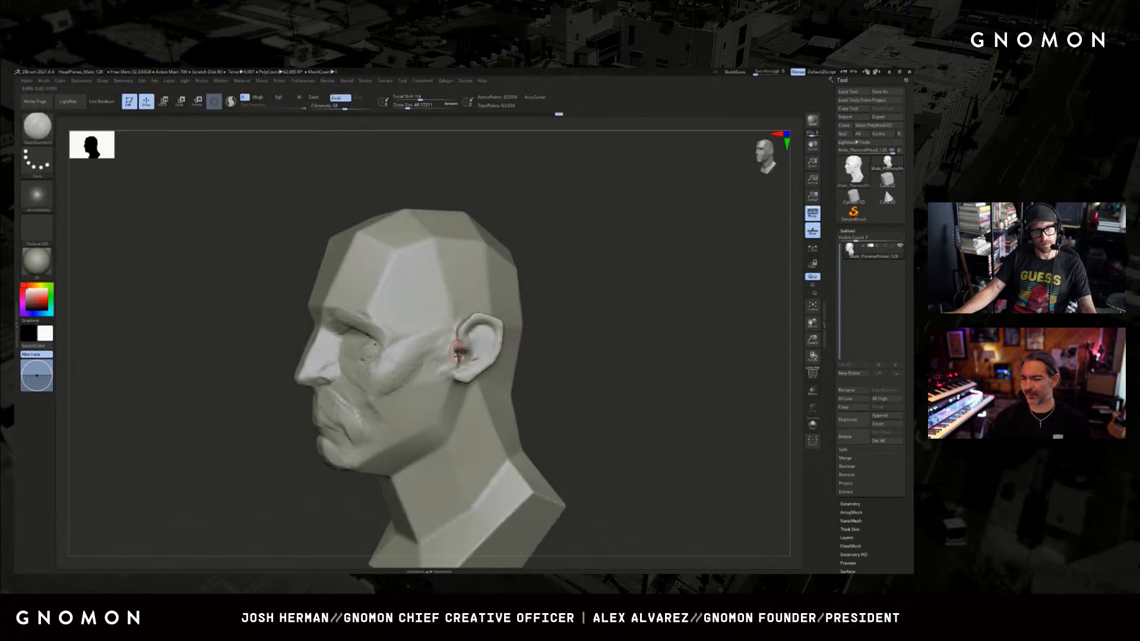
Add volume to the tragus and the area above the earlobe with the Clay brush.
key(b)
key(c)
key(l)
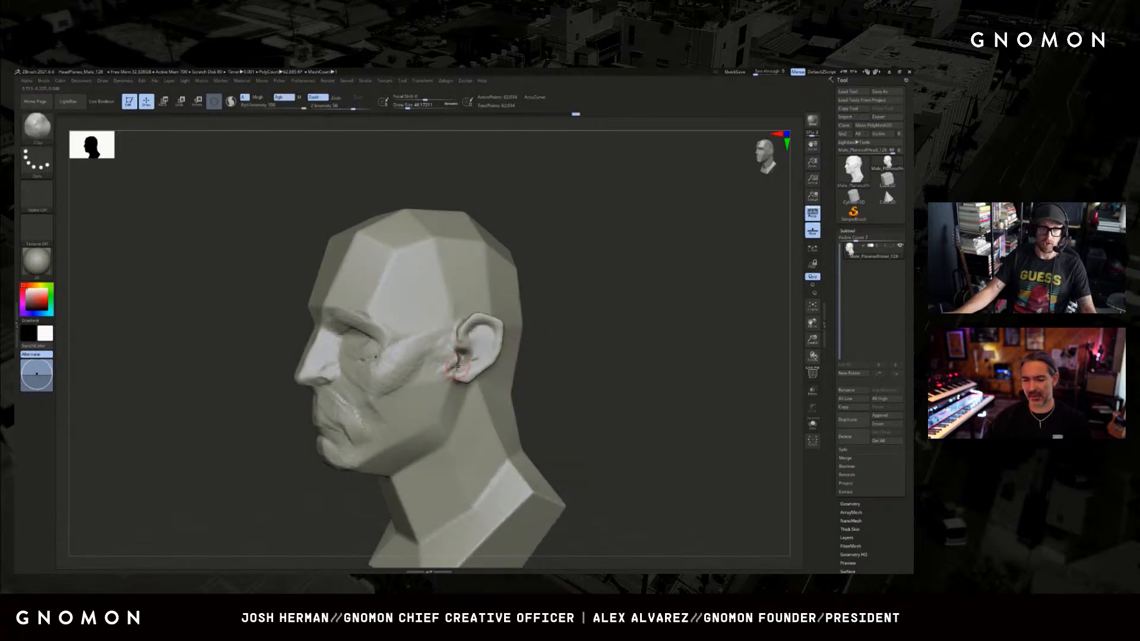
mouse_move(626, 339)
right_down()
mouse_move(641, 341)
mouse_move(627, 344)
right_up()
Deepen the inner ear folds and the upper rim groove on the opposite ear with DamStandard.
key(b)
key(d)
key(s)
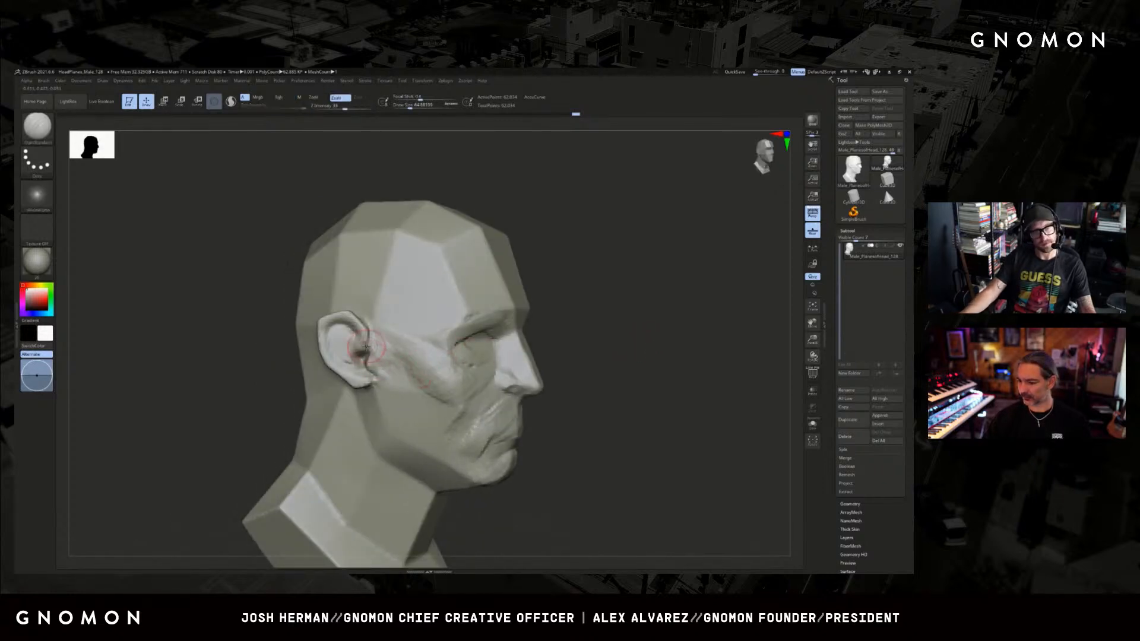
drag(376, 345, 375, 355)
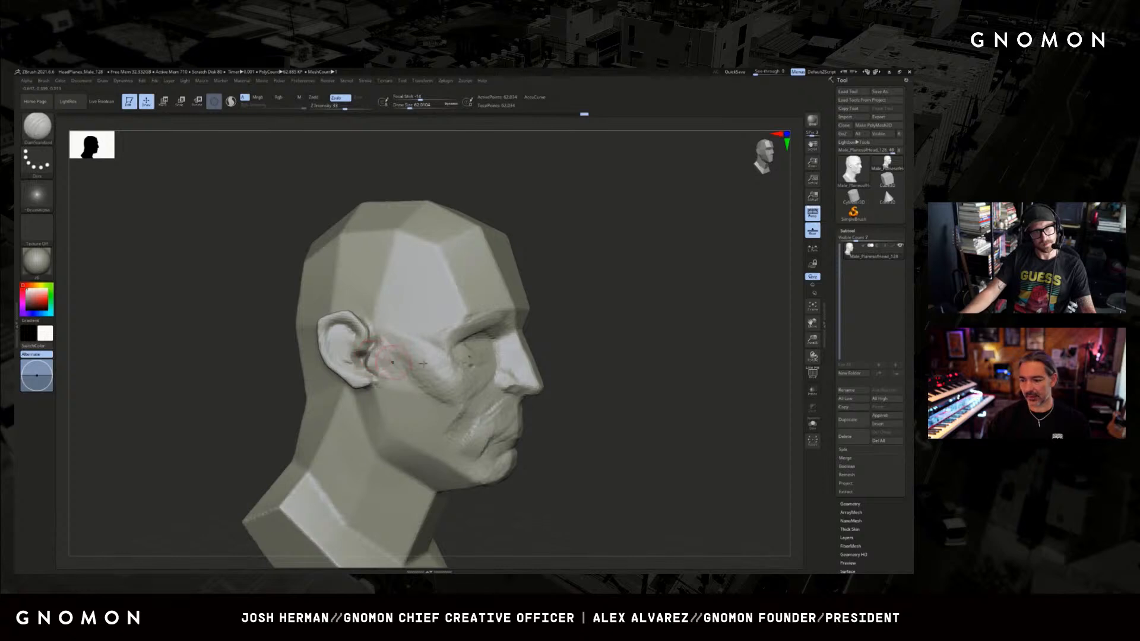
right_drag(612, 350, 555, 349)
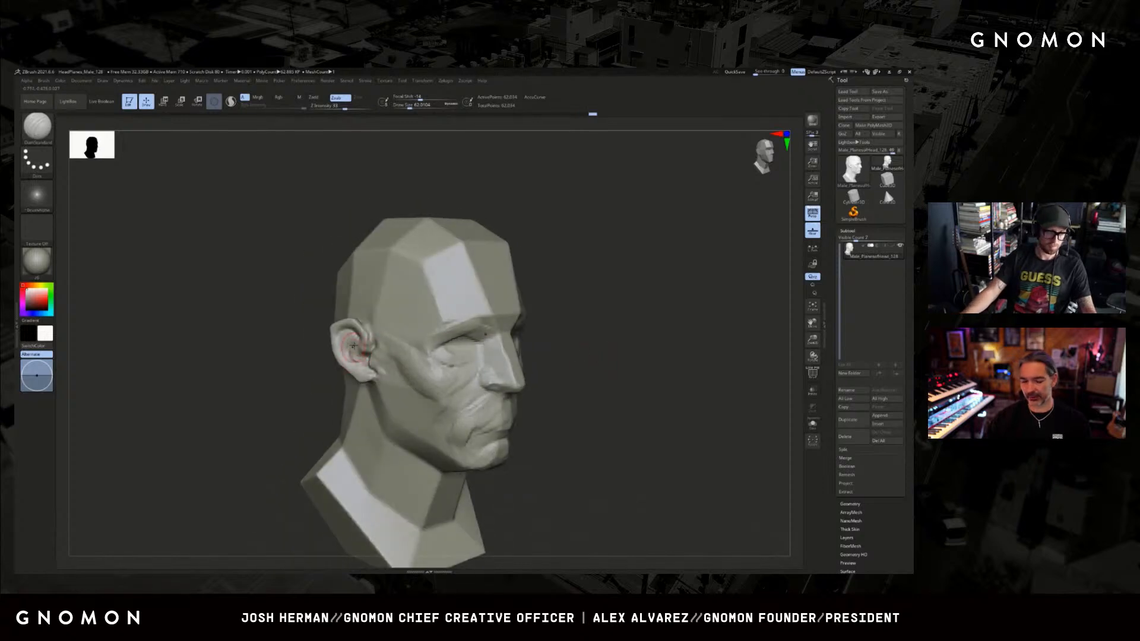
right_drag(300, 394, 347, 338)
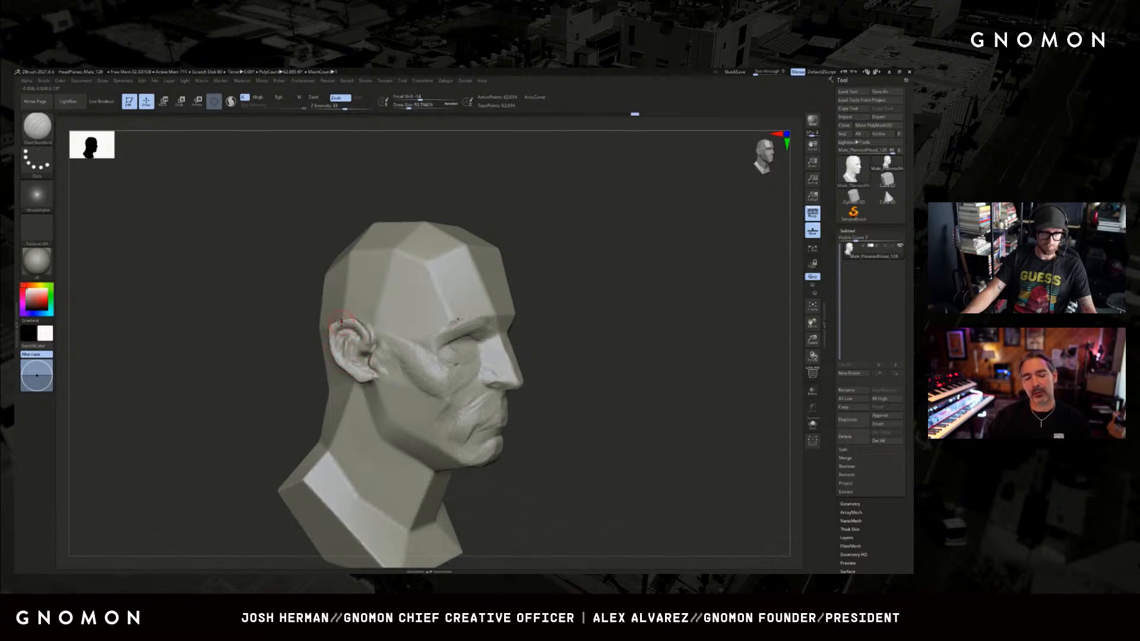
Reshape the ear's outline and earlobe with the Move brush, varying the brush size.
key(b)
key(m)
key(v)
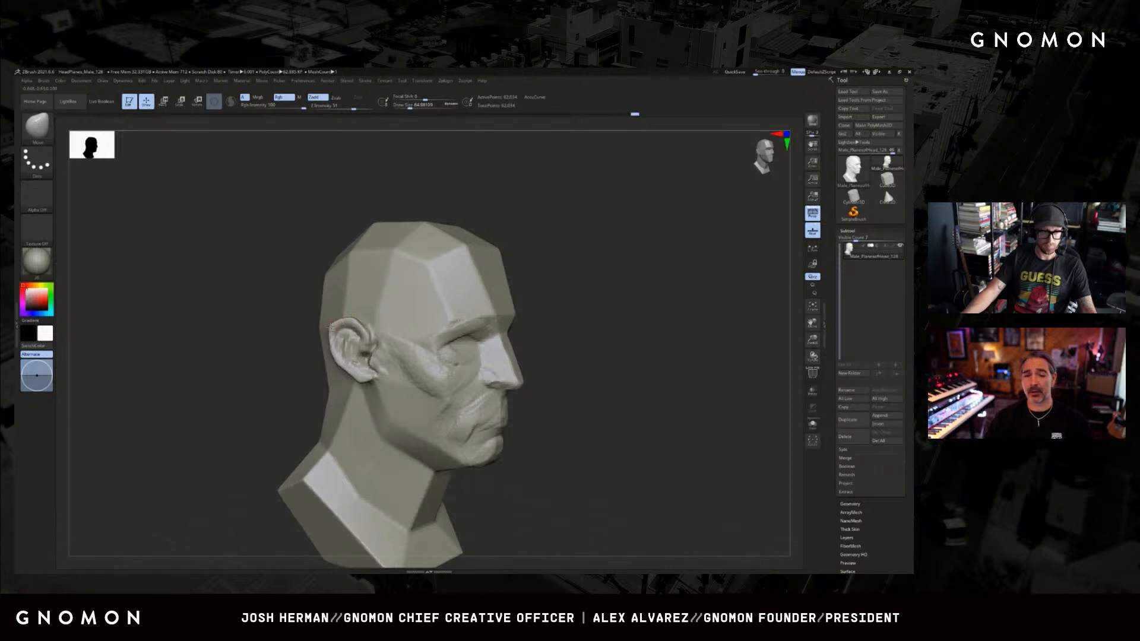
key(bracketright)
key(bracketright)
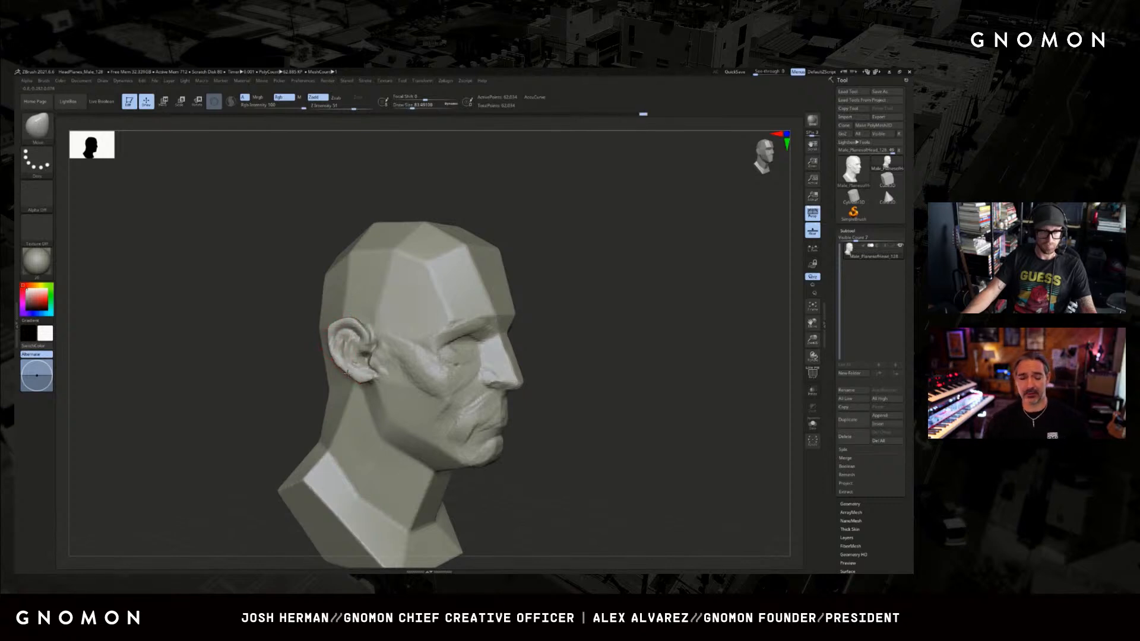
key(bracketleft)
key(bracketleft)
key(bracketleft)
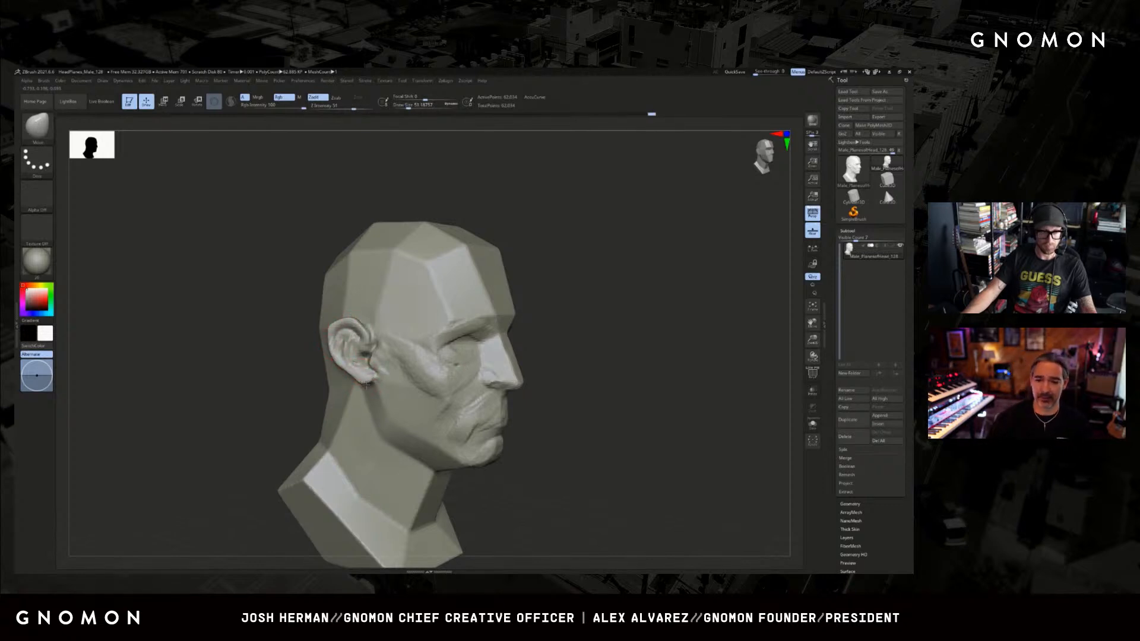
key(bracketright)
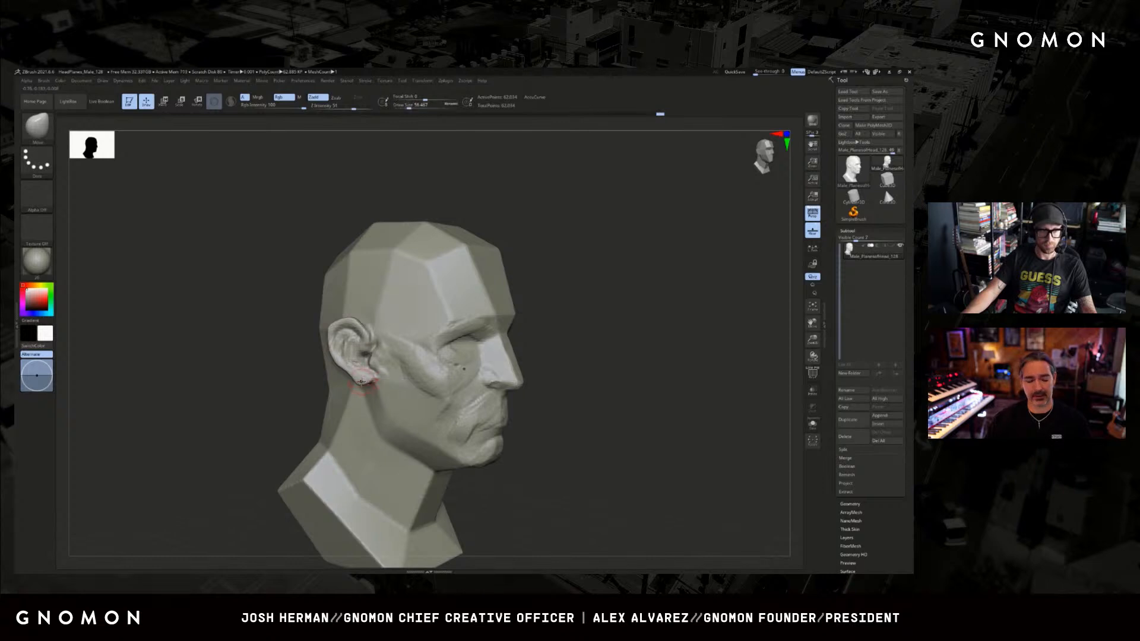
Enlarge the Move brush and adjust the ear's angle in three-quarter and front views.
mouse_move(600, 321)
mouse_down()
mouse_move(545, 354)
mouse_move(573, 377)
mouse_move(538, 375)
mouse_up()
key(s)
drag(538, 376, 541, 375)
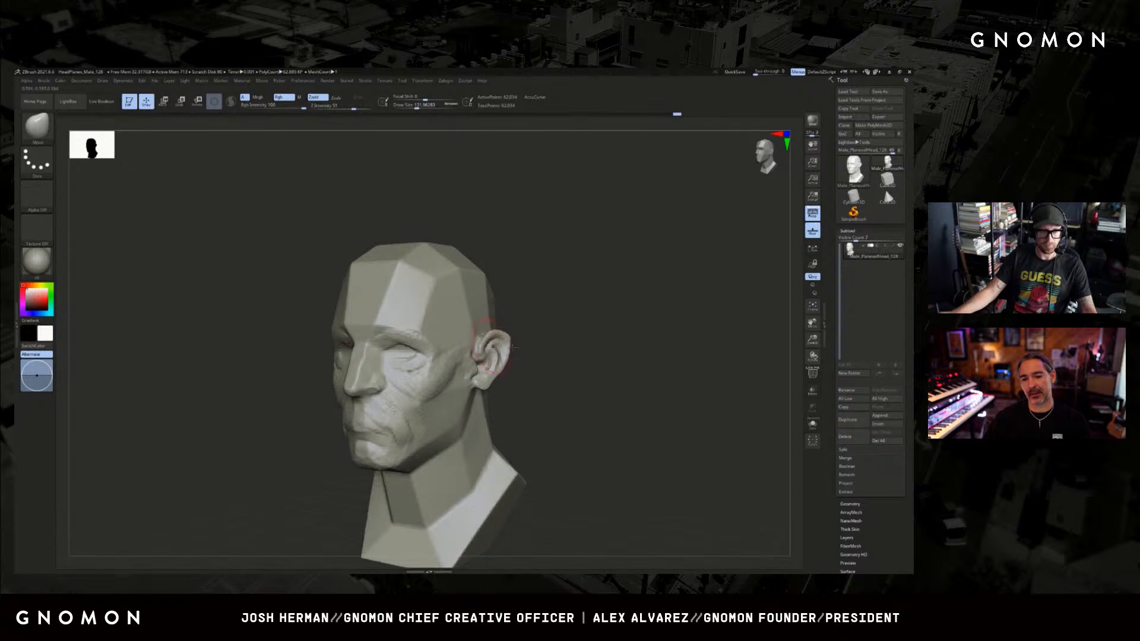
key(s)
drag(366, 364, 371, 364)
shift+drag(279, 398, 318, 391)
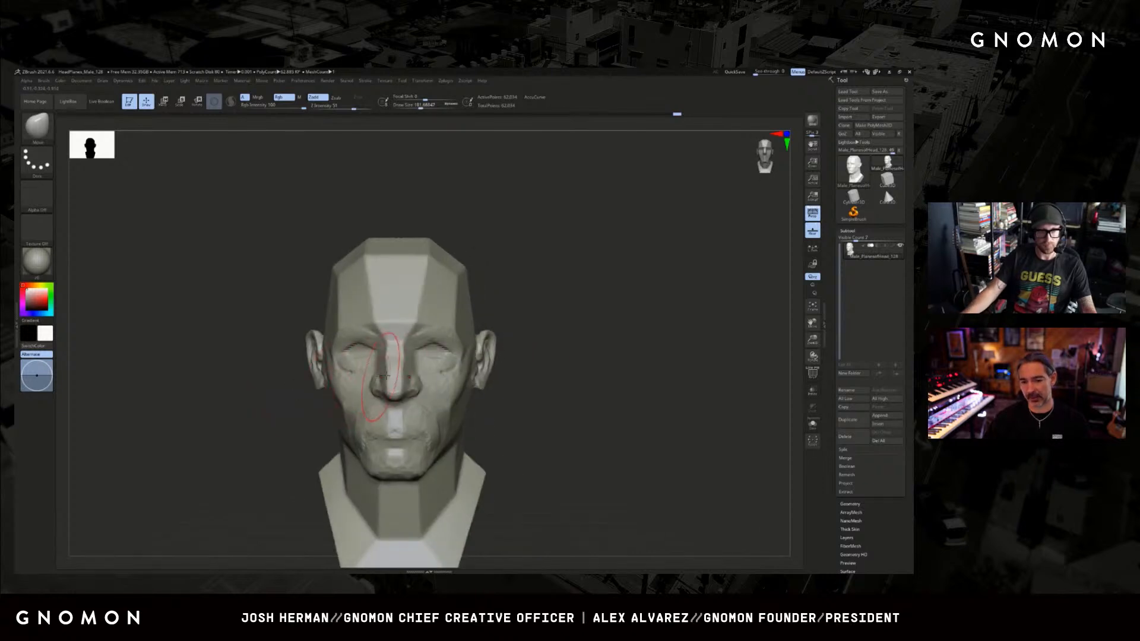
Switch to a resized ClayBuildup brush and add mass to the inner brow above the eye.
key(b)
key(c)
key(b)
drag(529, 341, 588, 324)
key(s)
drag(437, 383, 434, 383)
drag(532, 341, 518, 349)
key(s)
drag(447, 367, 431, 371)
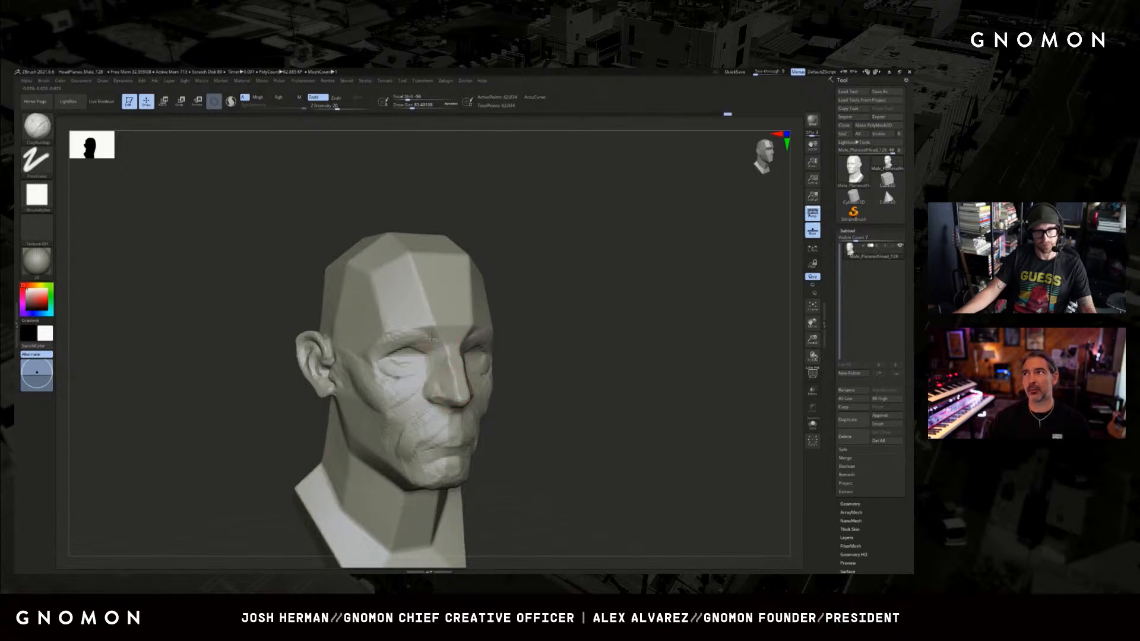
drag(432, 337, 432, 334)
Extend the brow ridge outward above both eyes with ClayBuildup strokes.
drag(546, 321, 531, 314)
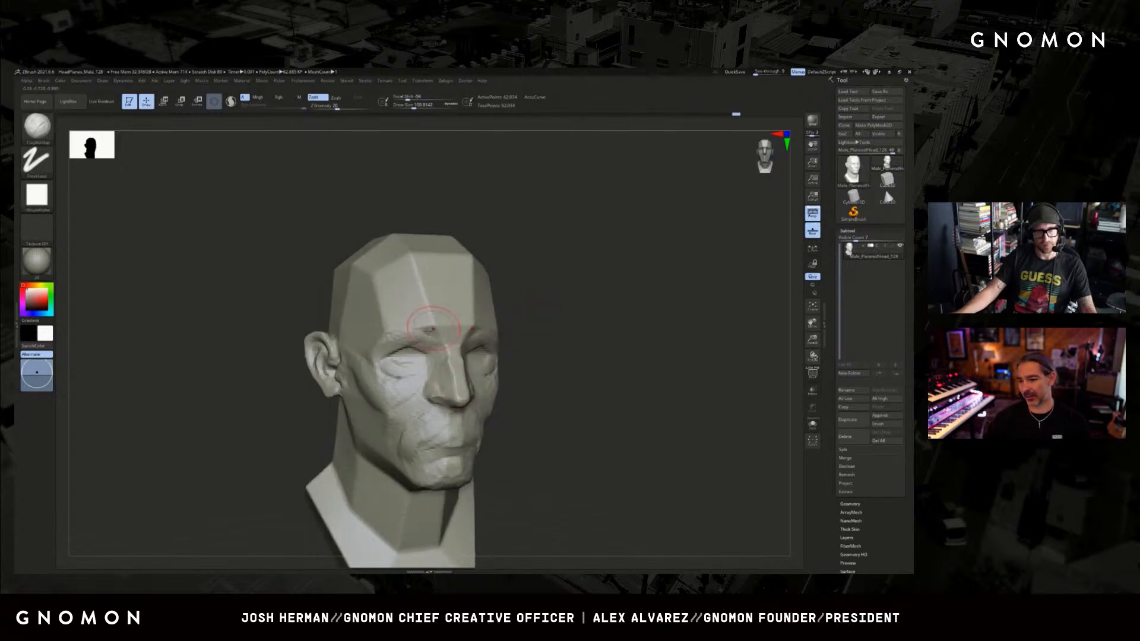
drag(429, 331, 415, 325)
drag(567, 333, 479, 331)
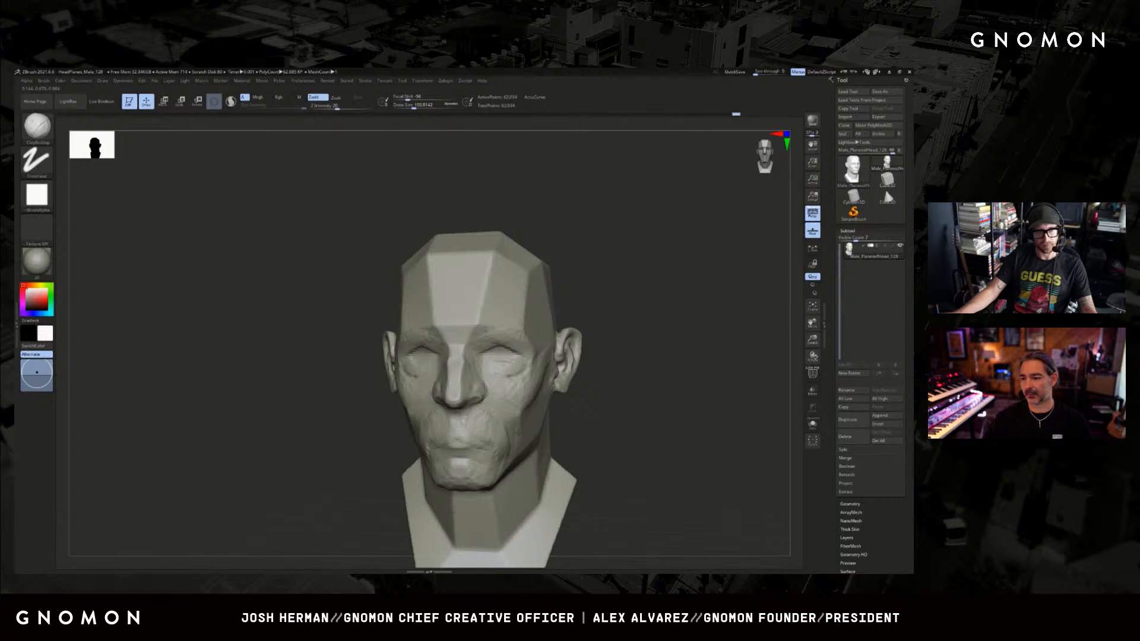
right_drag(513, 324, 487, 326)
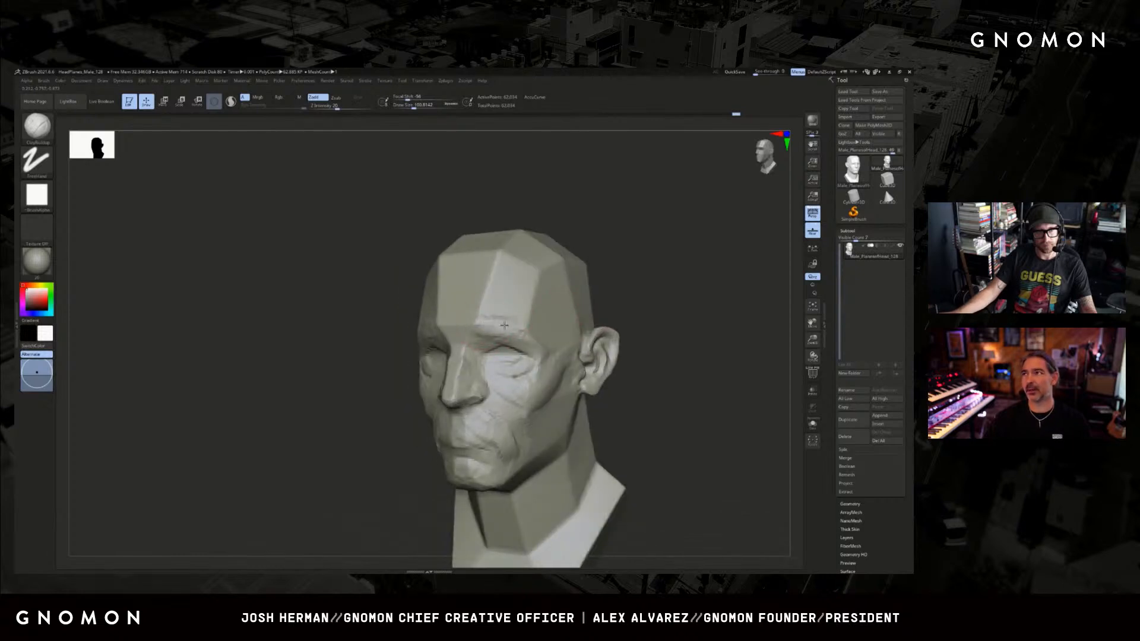
drag(504, 325, 515, 329)
shift+drag(596, 310, 540, 313)
Carve the planes and creases along the brow with a smaller DamStandard brush.
key(b)
key(d)
key(s)
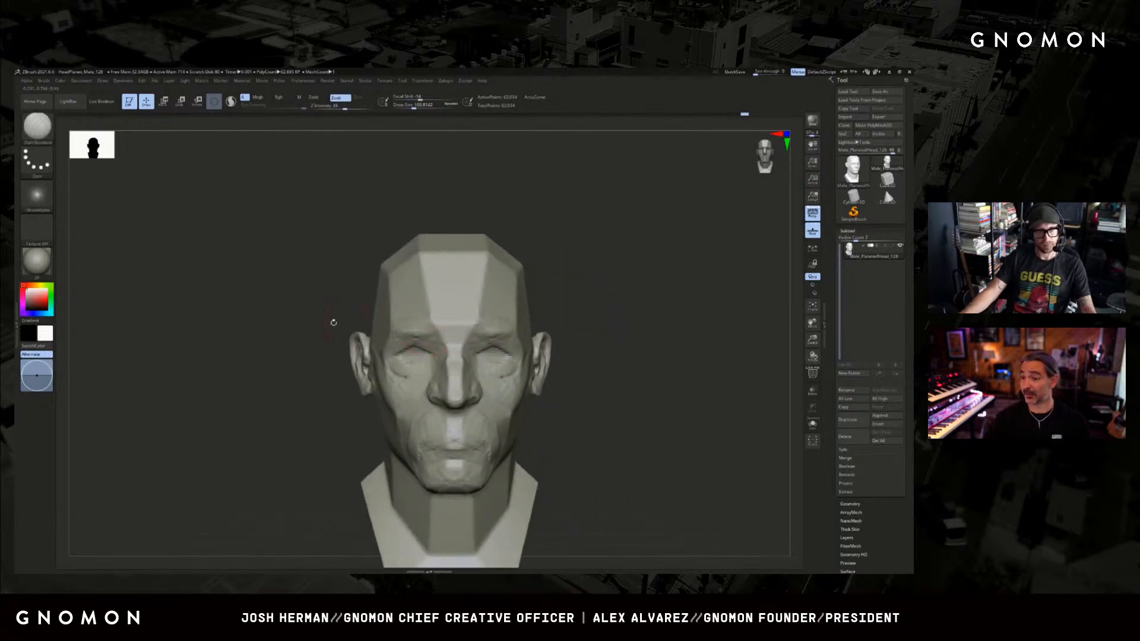
drag(333, 322, 385, 326)
drag(289, 315, 319, 313)
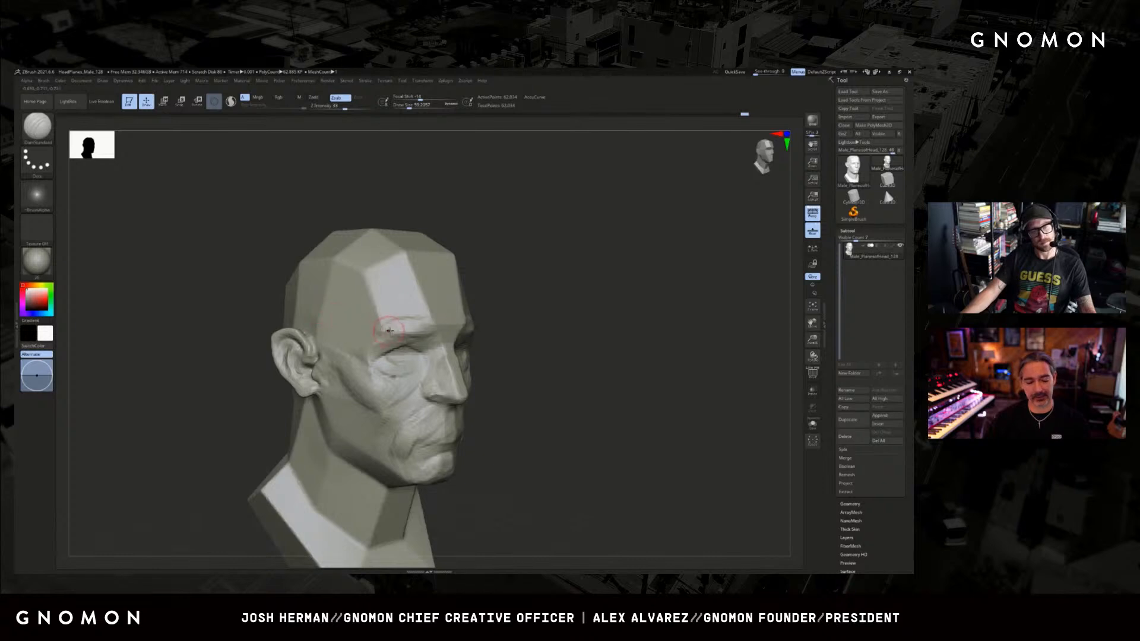
Build up the forehead above the inner brows with an enlarged ClayBuildup brush, undoing one stroke.
key(b)
key(c)
key(b)
alt+drag(524, 291, 516, 312)
key(])
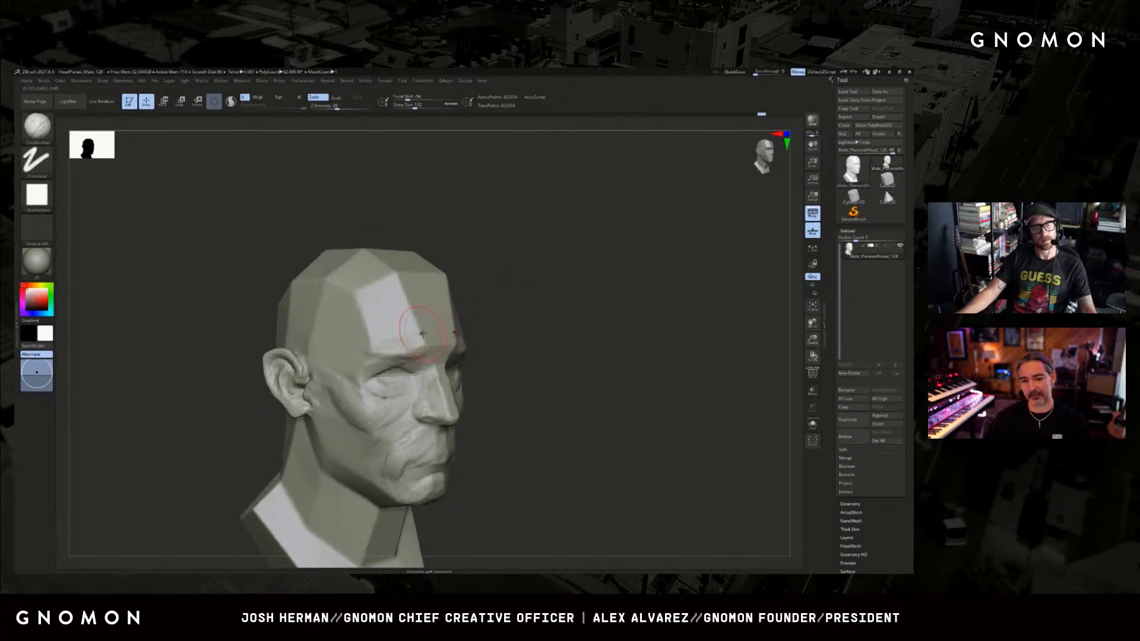
key(ctrl+z)
mouse_move(519, 297)
mouse_down()
mouse_move(424, 339)
mouse_move(483, 352)
mouse_up()
drag(535, 319, 532, 317)
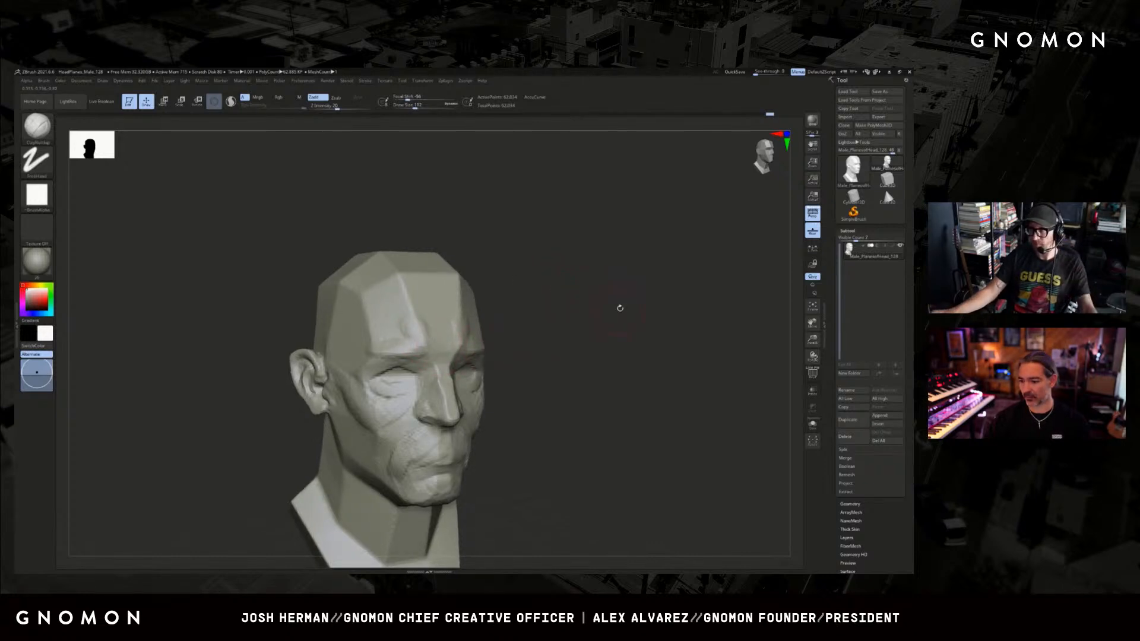
Refine the nose bridge and the side of the nose with a smaller ClayBuildup brush.
mouse_move(617, 305)
mouse_down()
mouse_move(616, 290)
mouse_move(450, 354)
mouse_up()
key([)
key([)
key([)
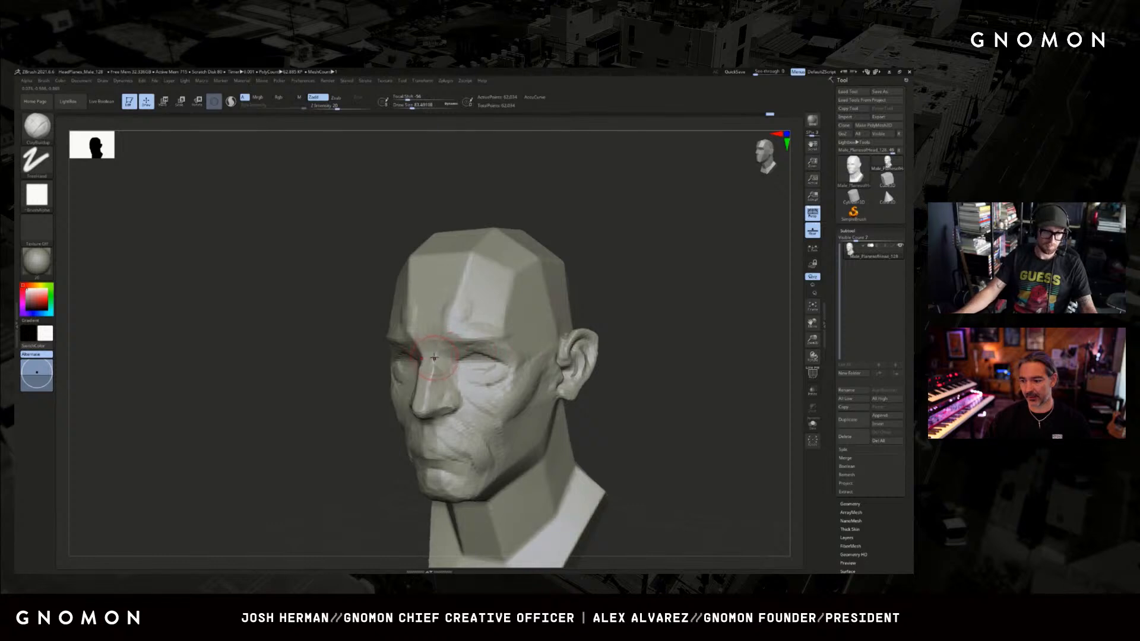
drag(369, 438, 324, 436)
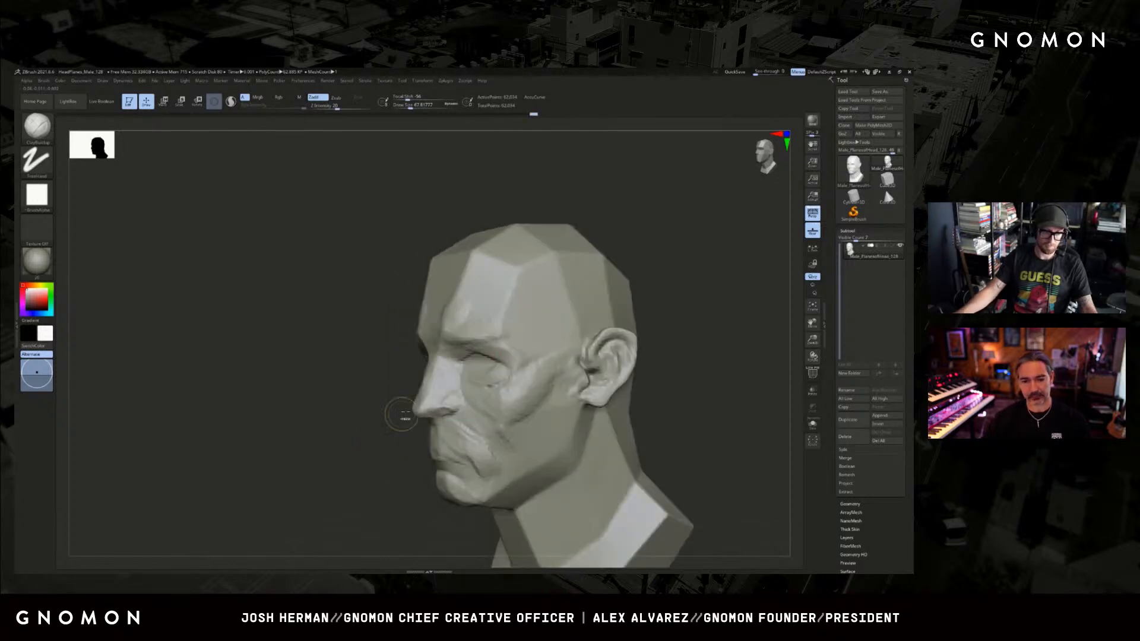
mouse_move(416, 409)
shift+mouse_down()
mouse_move(438, 411)
mouse_move(374, 422)
mouse_move(478, 417)
mouse_move(484, 386)
mouse_move(430, 398)
shift+mouse_up()
Fill out the upper lip with a larger ClayBuildup brush and carve the mouth corner with DamStandard.
key(])
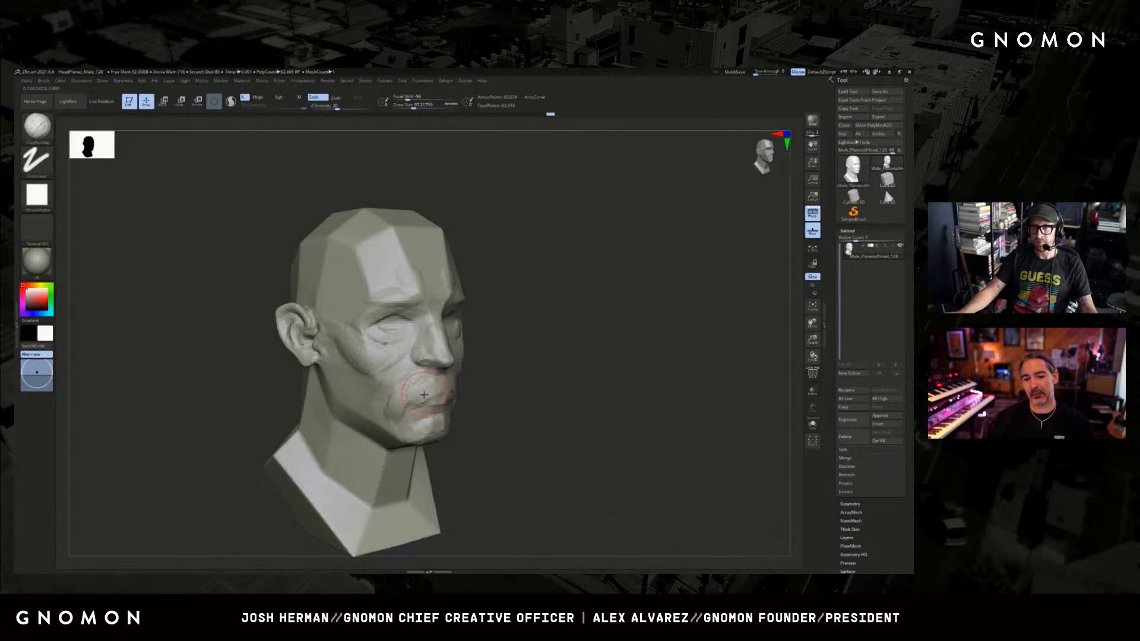
key(])
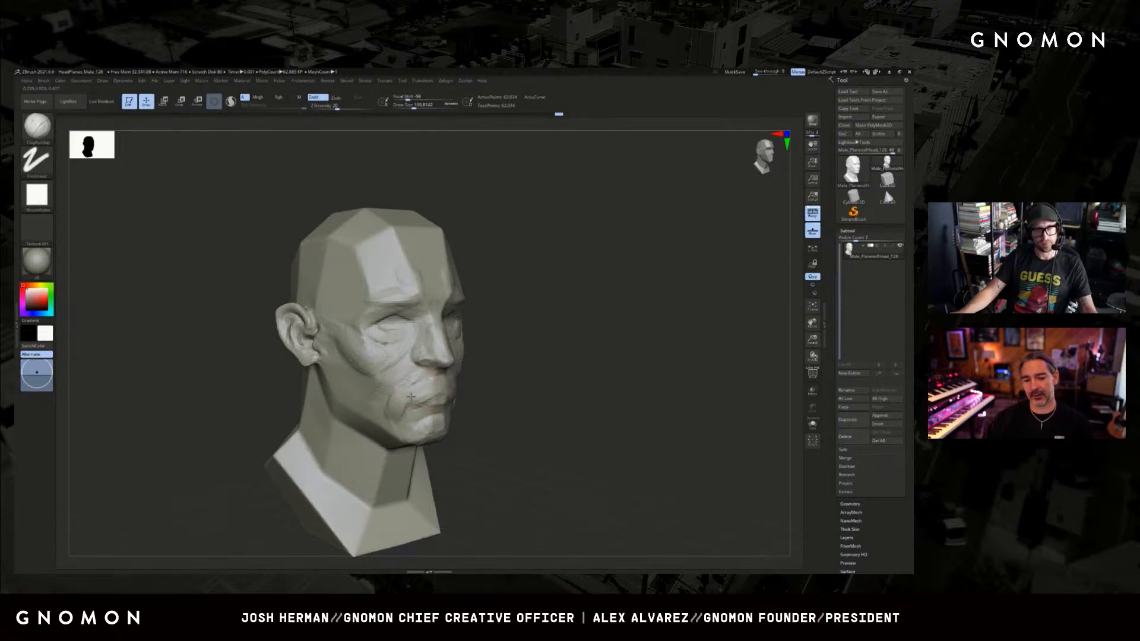
key(b)
key(d)
key(s)
mouse_move(401, 401)
mouse_down()
mouse_move(408, 386)
mouse_move(401, 393)
mouse_up()
drag(535, 337, 522, 376)
Build rounded eyeball forms inside both eye sockets with a small ClayBuildup brush.
key([)
key([)
key([)
drag(397, 344, 530, 320)
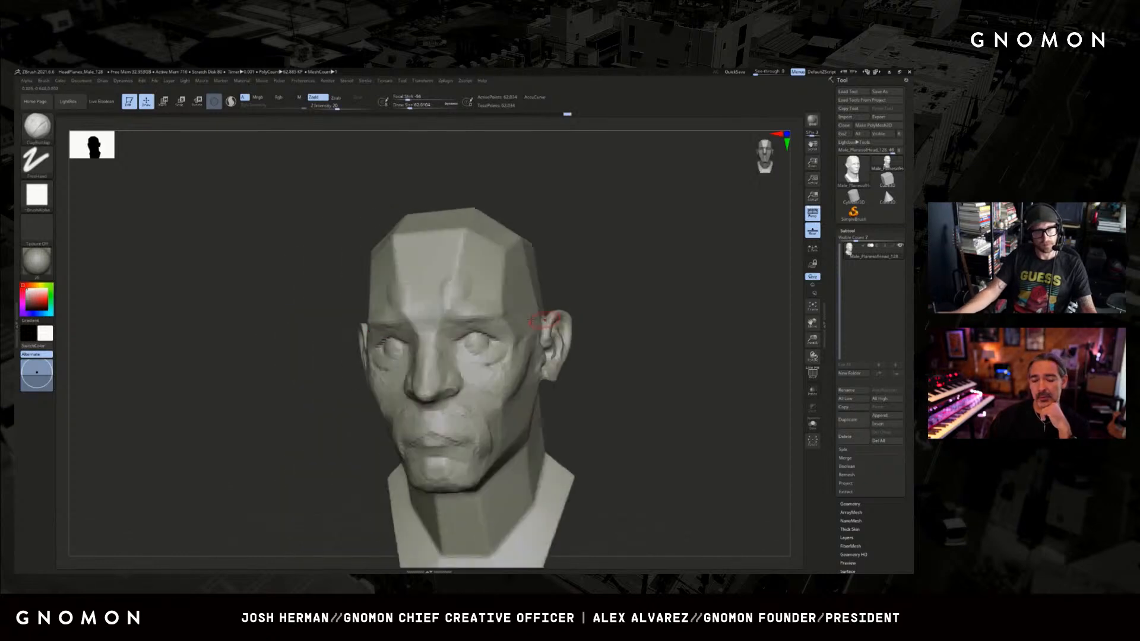
drag(475, 343, 505, 347)
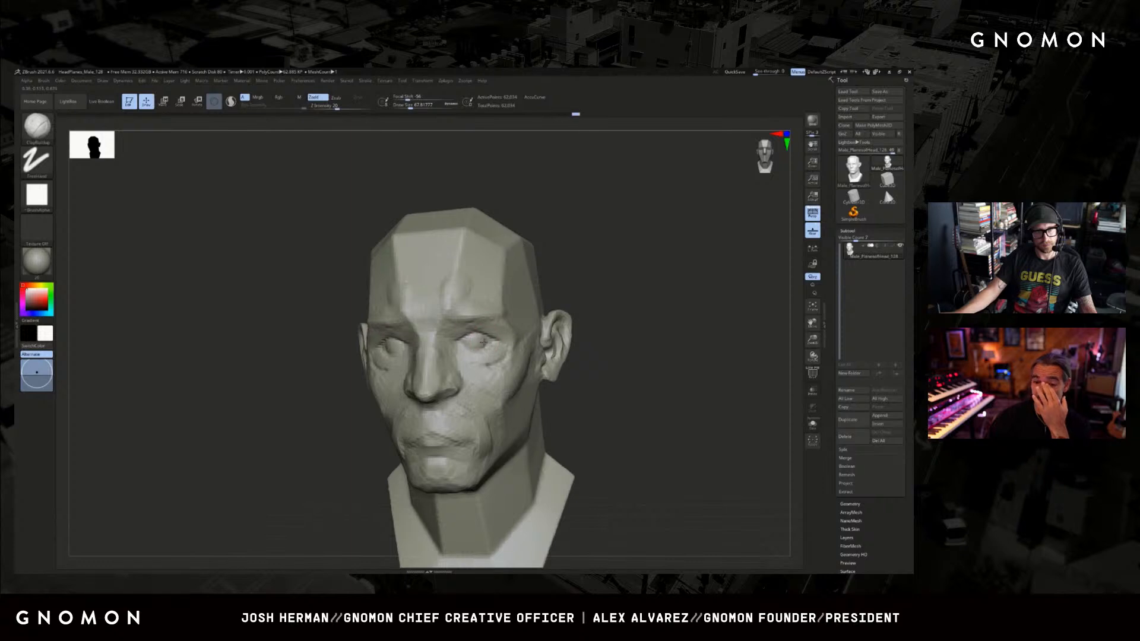
drag(556, 298, 635, 302)
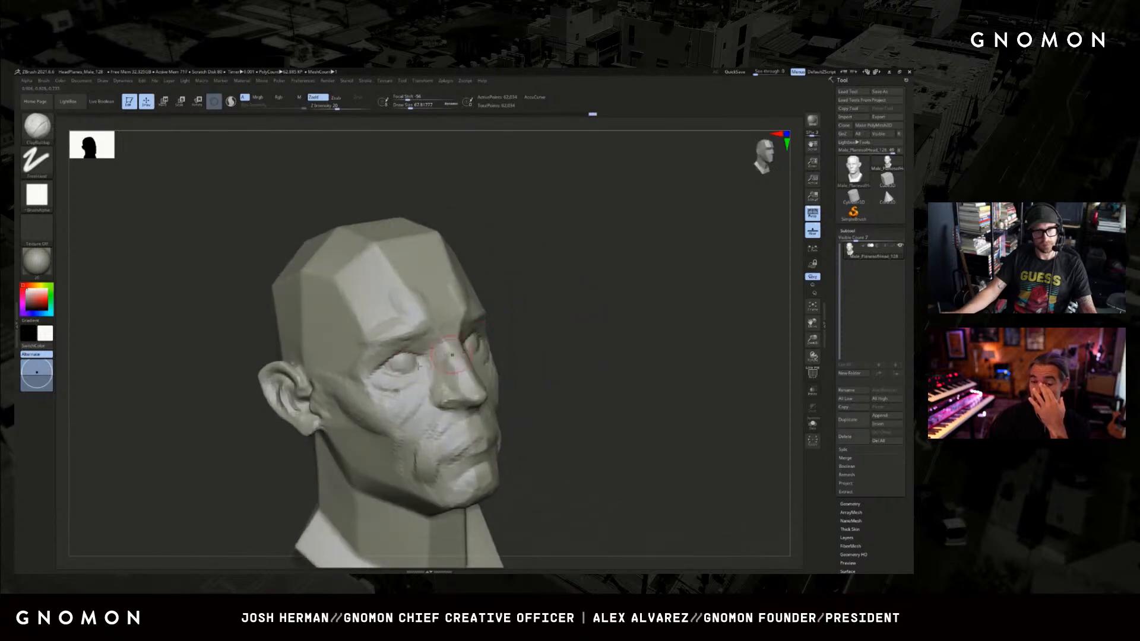
drag(560, 311, 408, 359)
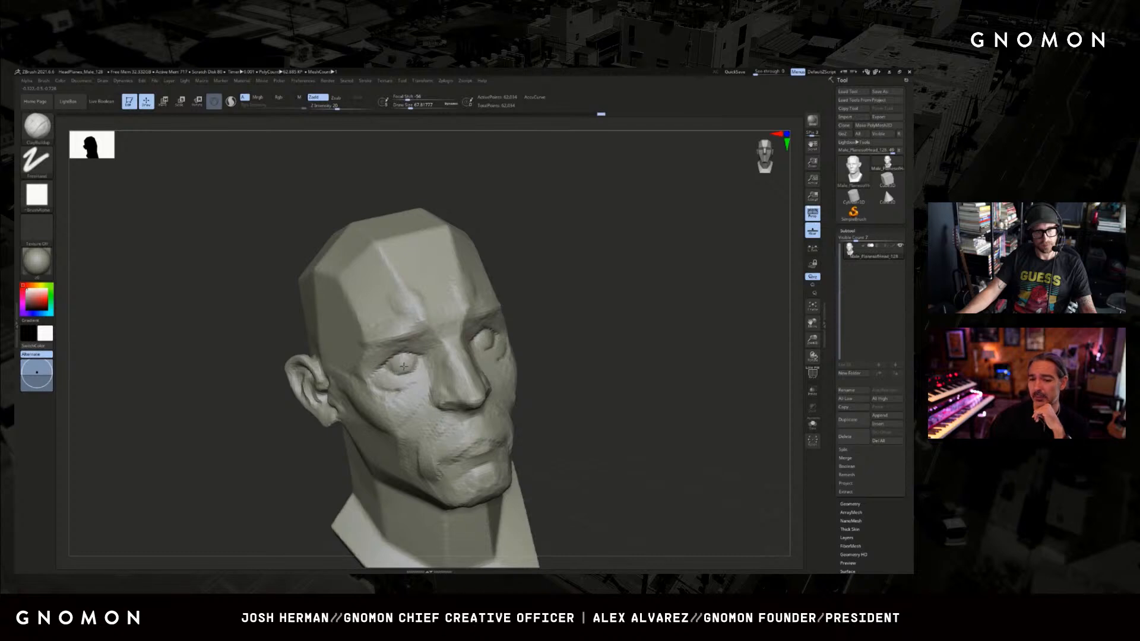
mouse_move(582, 333)
mouse_down()
mouse_move(636, 323)
mouse_move(614, 290)
mouse_move(604, 311)
mouse_move(652, 269)
mouse_move(579, 289)
mouse_move(659, 280)
mouse_move(573, 297)
mouse_up()
Redo two eye strokes, switch to DamStandard for the eyelids and undo the last stroke.
key(ctrl+shift+z)
key(ctrl+shift+z)
key(b)
key(d)
key(s)
key(ctrl+z)
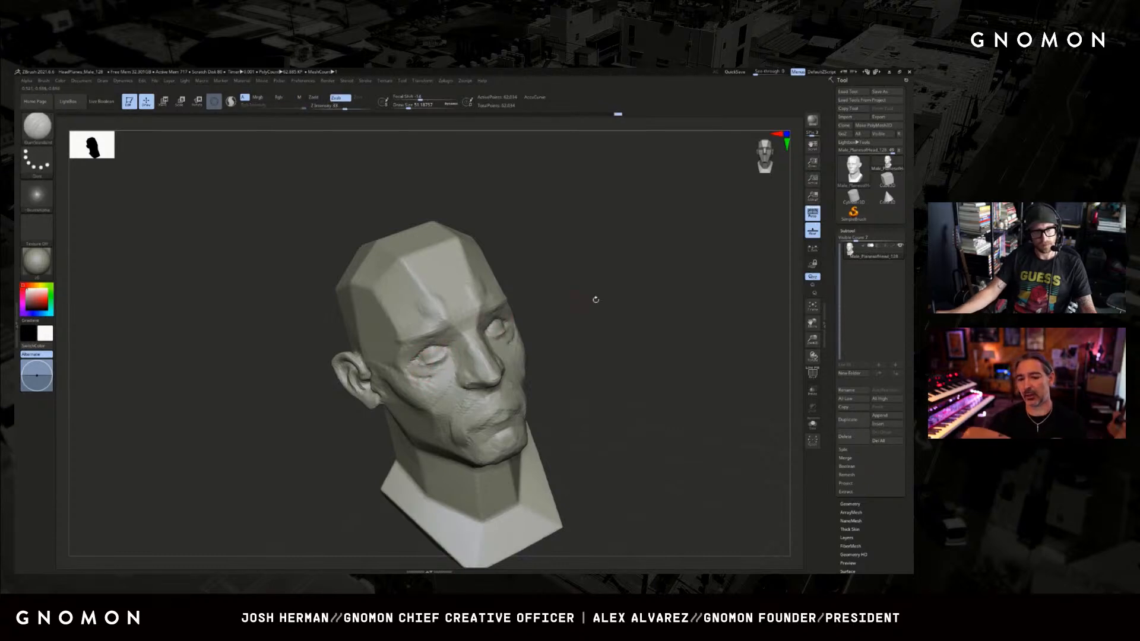
Carve the upper and lower eyelid edges and the inner eye corner with a smaller DamStandard brush.
mouse_move(593, 300)
mouse_down()
mouse_move(534, 330)
mouse_move(637, 269)
mouse_move(596, 283)
mouse_up()
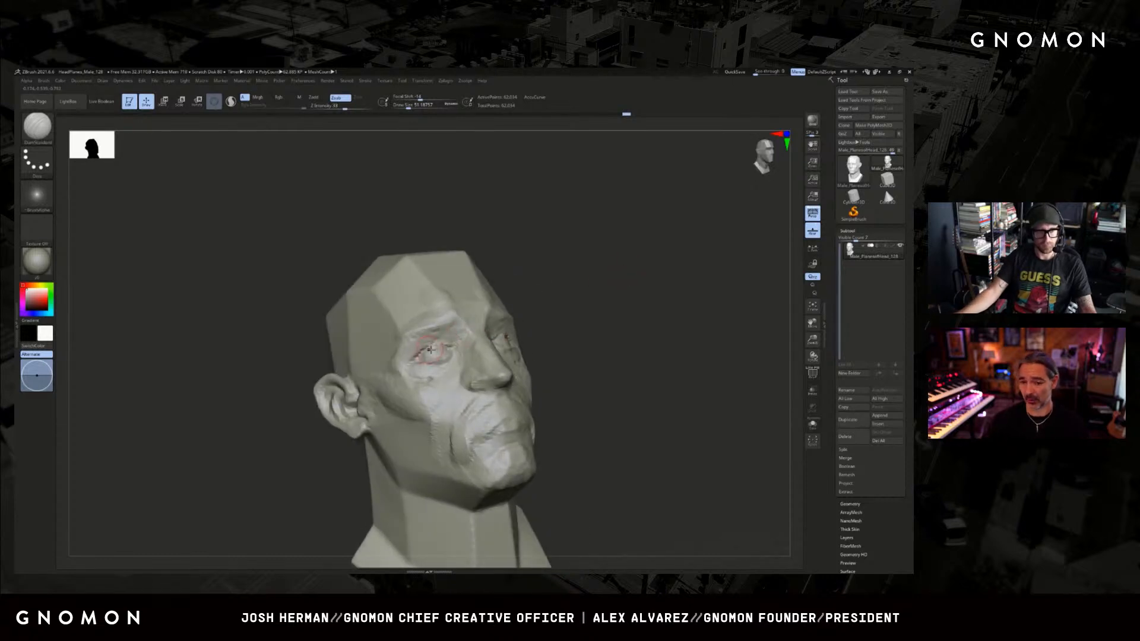
key(bracketleft)
drag(452, 346, 417, 354)
drag(700, 286, 504, 354)
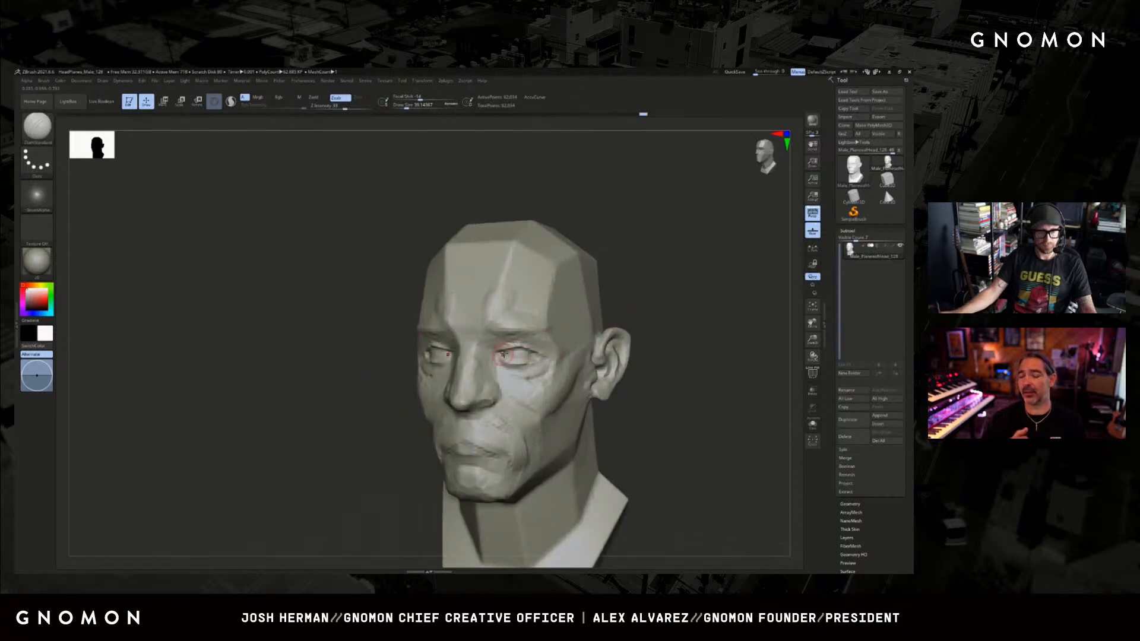
drag(604, 307, 665, 294)
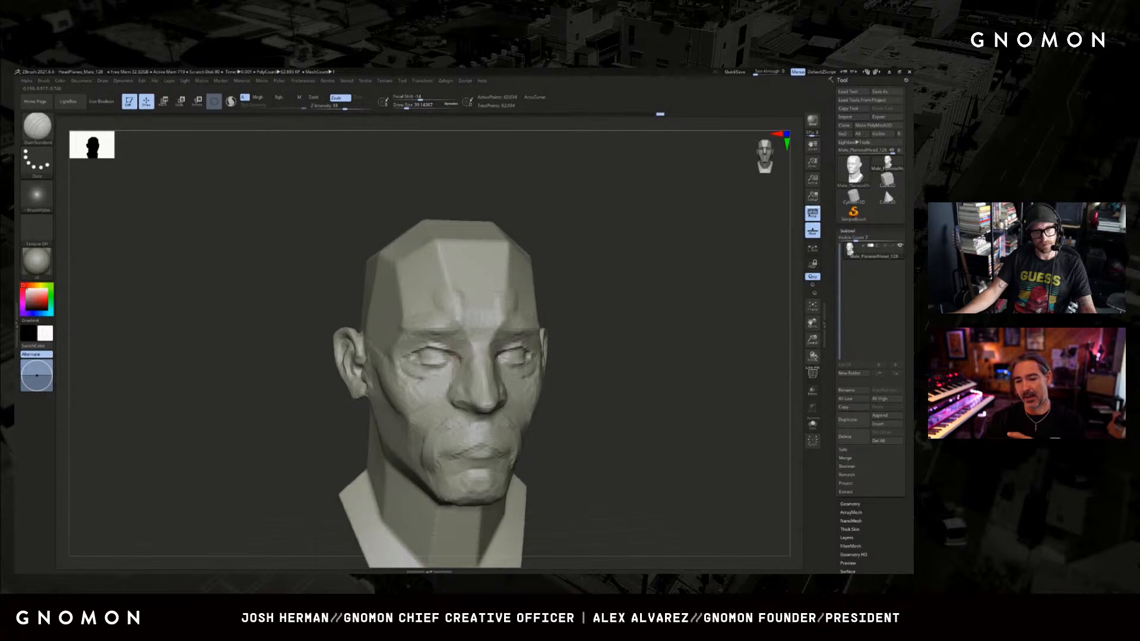
Refine the eyelid edges and eye corners with DamStandard, working from both three-quarter sides of the face.
drag(450, 361, 435, 357)
drag(660, 333, 585, 335)
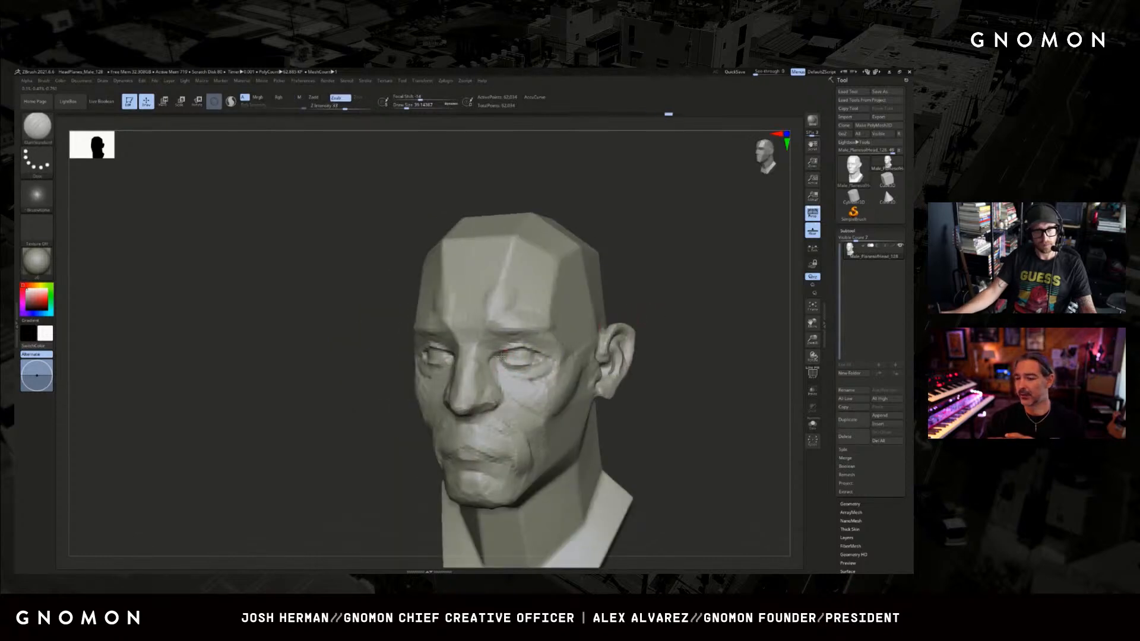
drag(503, 361, 496, 358)
drag(698, 328, 649, 327)
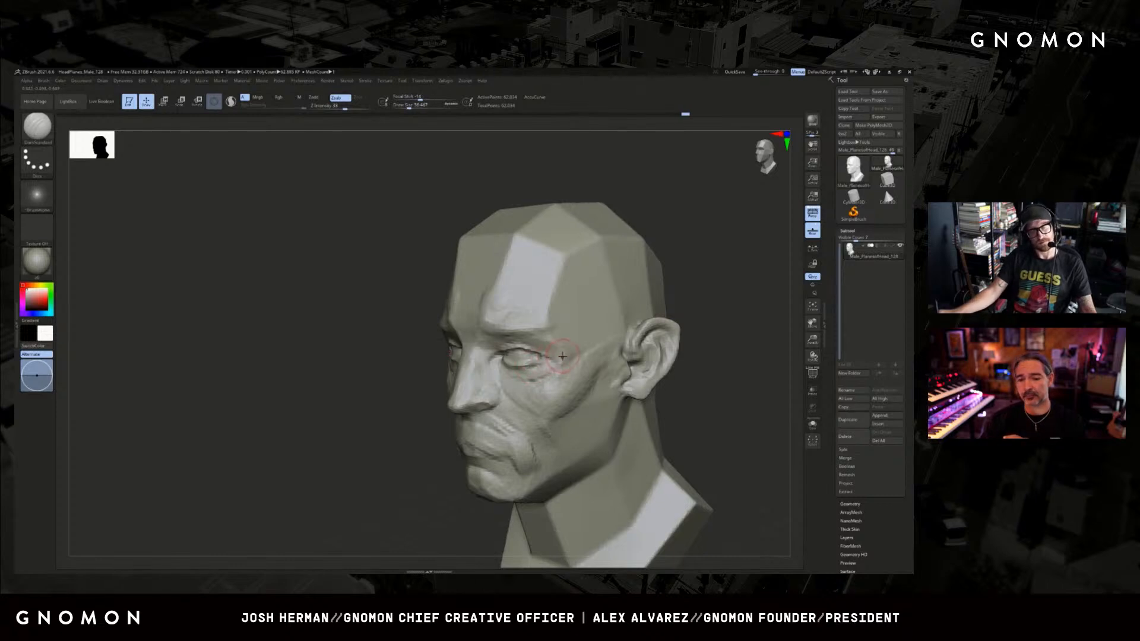
Build up the outer brow and the side of the forehead with a resized ClayBuildup brush.
key(b)
key(c)
key(b)
mouse_move(710, 297)
mouse_down()
mouse_move(593, 316)
mouse_move(559, 343)
mouse_up()
key(s)
key(s)
click(547, 334)
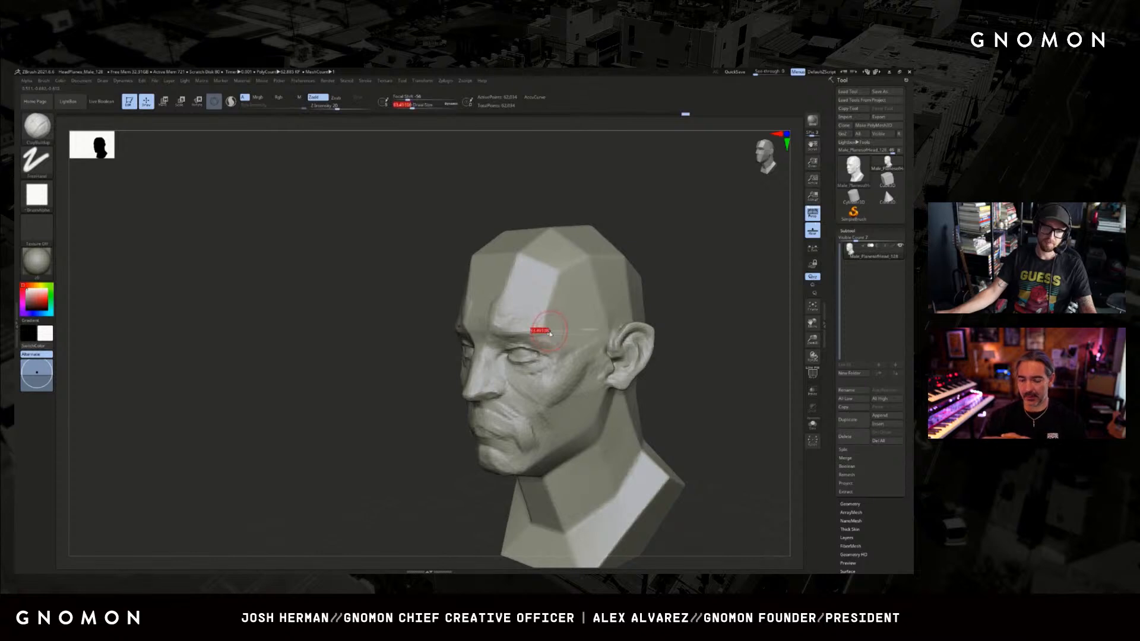
drag(663, 289, 677, 285)
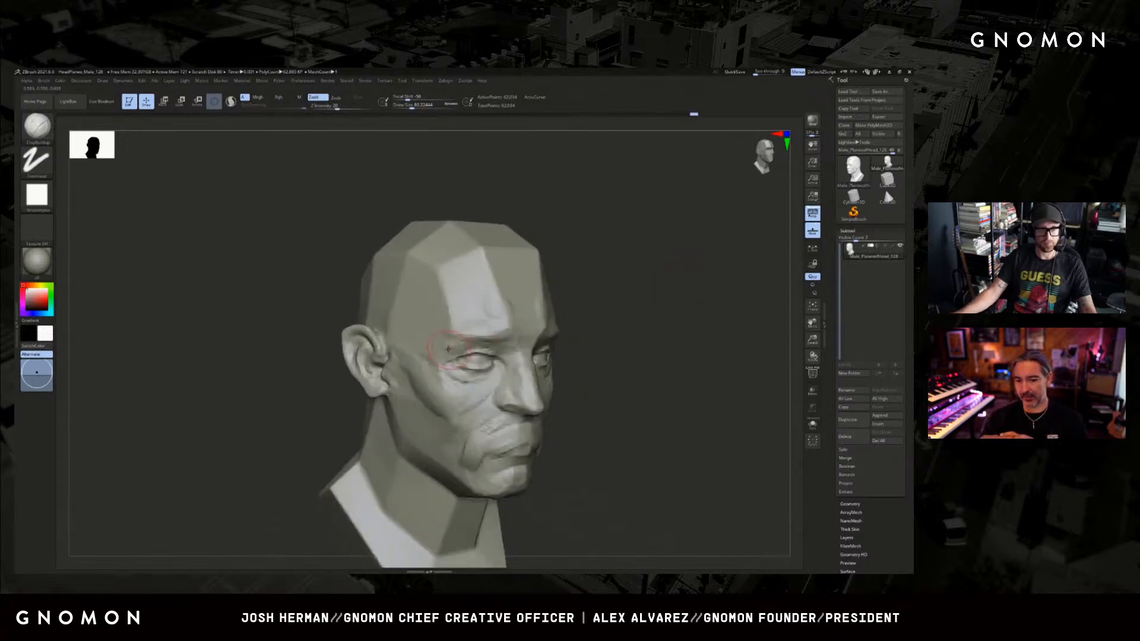
drag(449, 333, 434, 278)
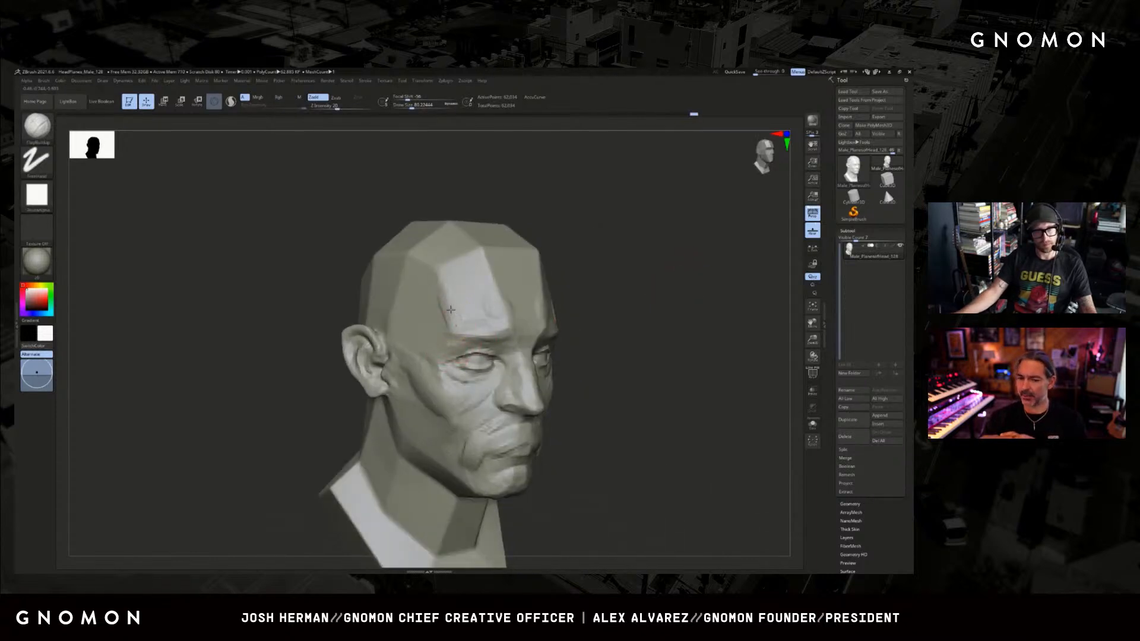
Undo the last stroke and sculpt the cheekbone and the hollow beneath it with a larger ClayBuildup brush.
mouse_move(661, 285)
mouse_down()
mouse_move(624, 295)
mouse_move(624, 328)
mouse_move(611, 308)
mouse_move(597, 325)
mouse_up()
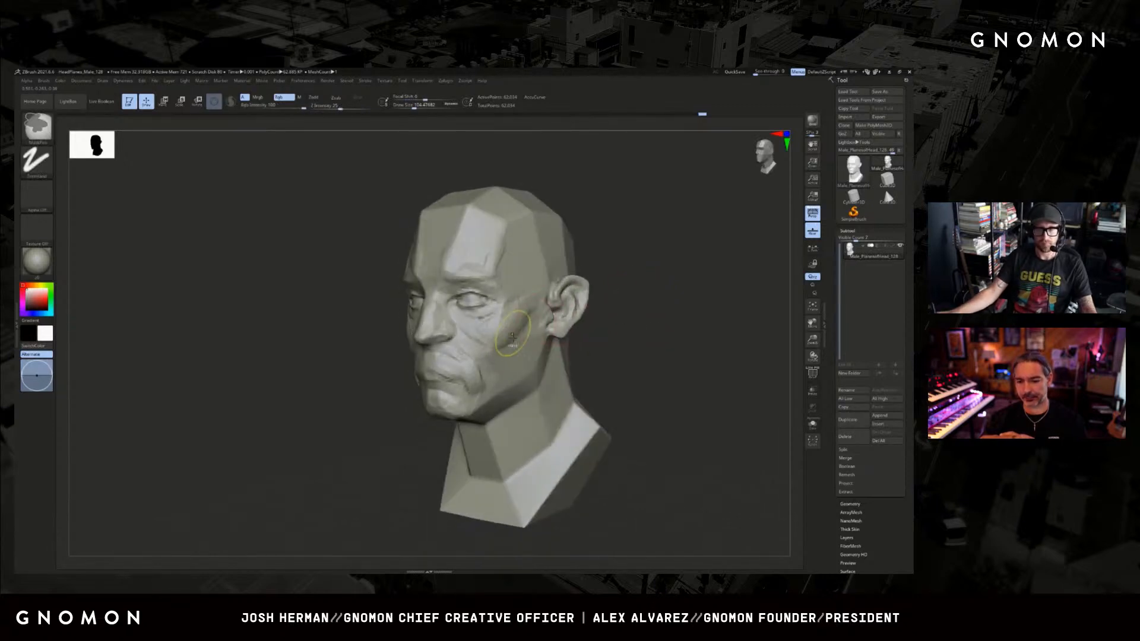
key(ctrl+z)
key(bracketright)
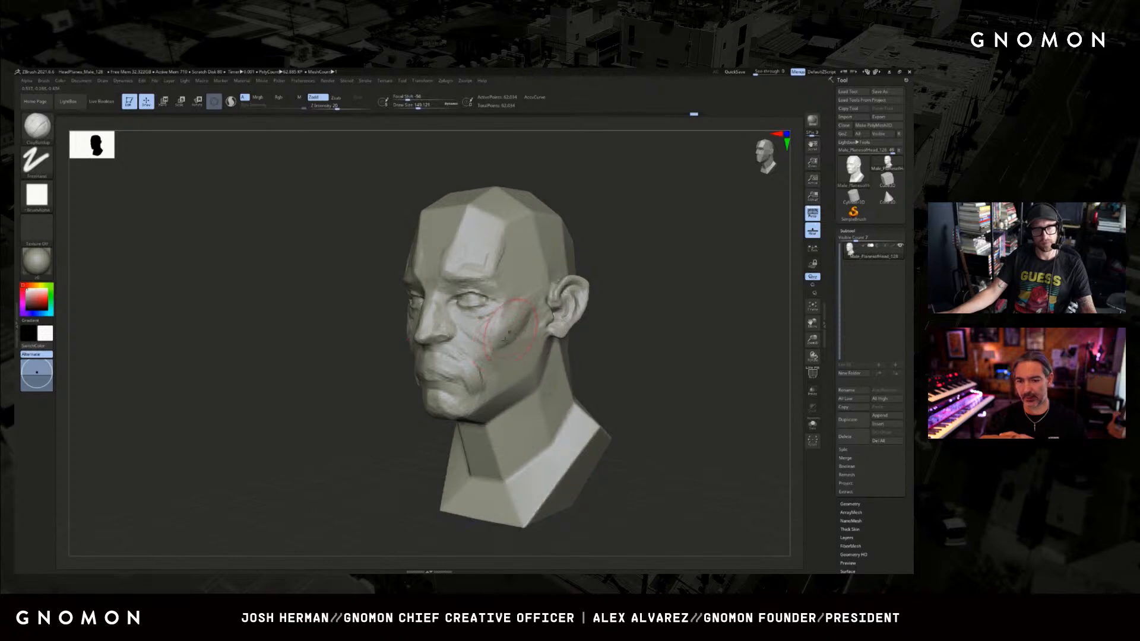
key(bracketright)
mouse_move(529, 319)
mouse_down()
mouse_move(509, 330)
mouse_move(512, 344)
mouse_move(536, 325)
mouse_move(525, 366)
mouse_up()
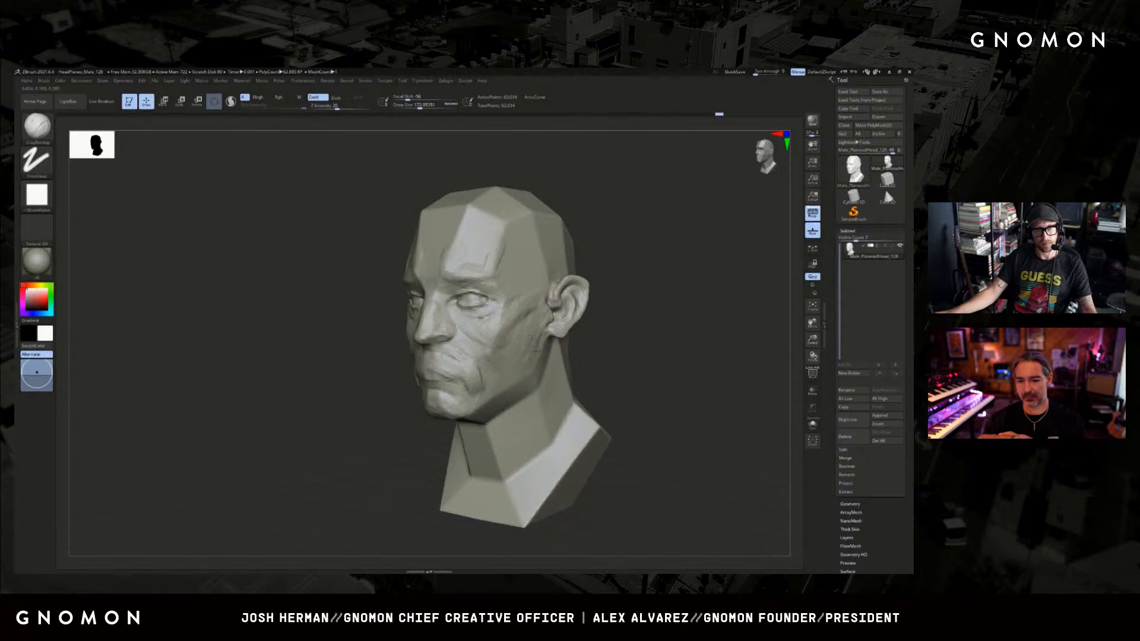
drag(535, 367, 530, 376)
mouse_move(537, 363)
right_down()
mouse_move(504, 359)
mouse_move(567, 334)
right_up()
Adjust the large forms of the lower face with an enlarged Move brush.
key(b)
key(m)
key(v)
key(bracketright)
key(bracketright)
key(bracketright)
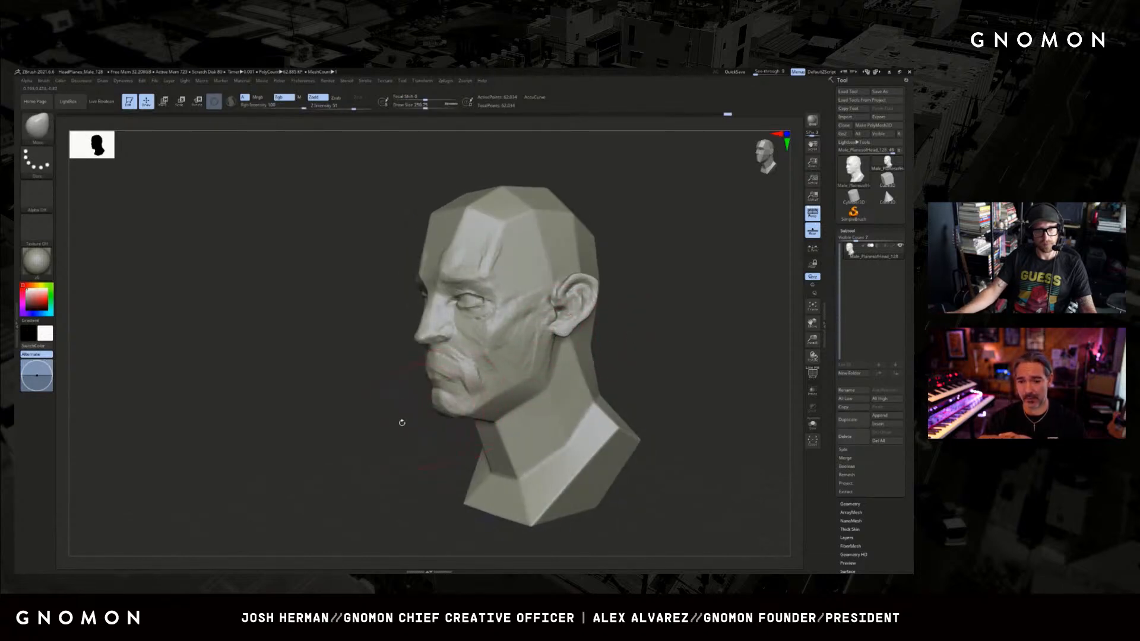
mouse_move(402, 423)
right_down()
mouse_move(598, 357)
mouse_move(585, 377)
right_up()
Fill and soften the crease beside the mouth corner with ClayBuildup strokes running into the cheek.
key(b)
key(d)
key(s)
key(bracketleft)
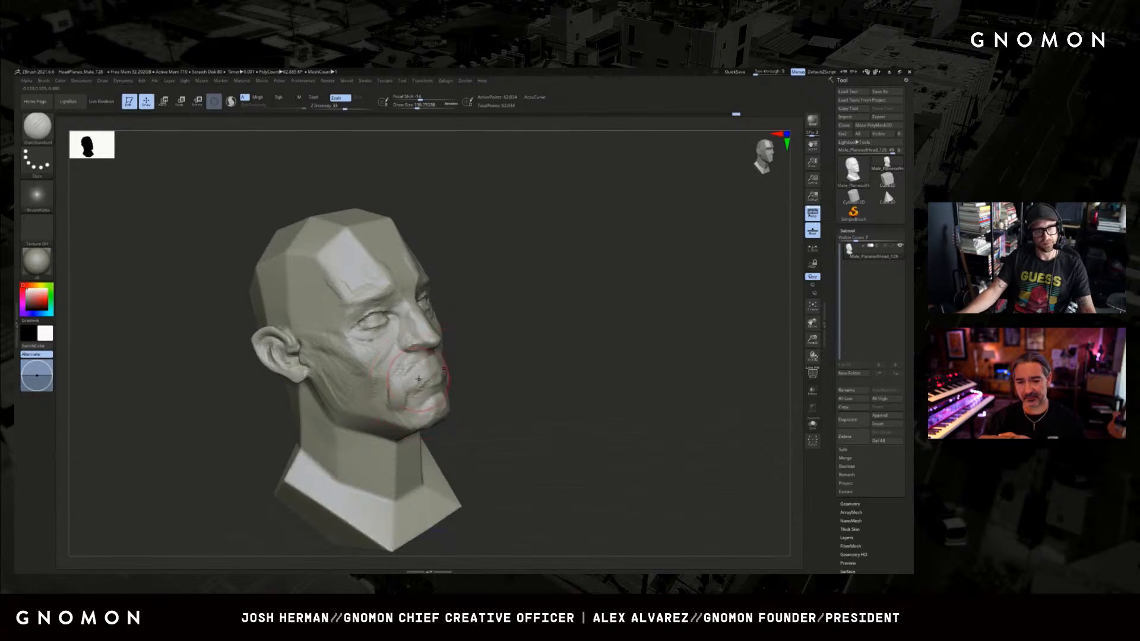
key(b)
key(c)
key(b)
drag(392, 380, 411, 371)
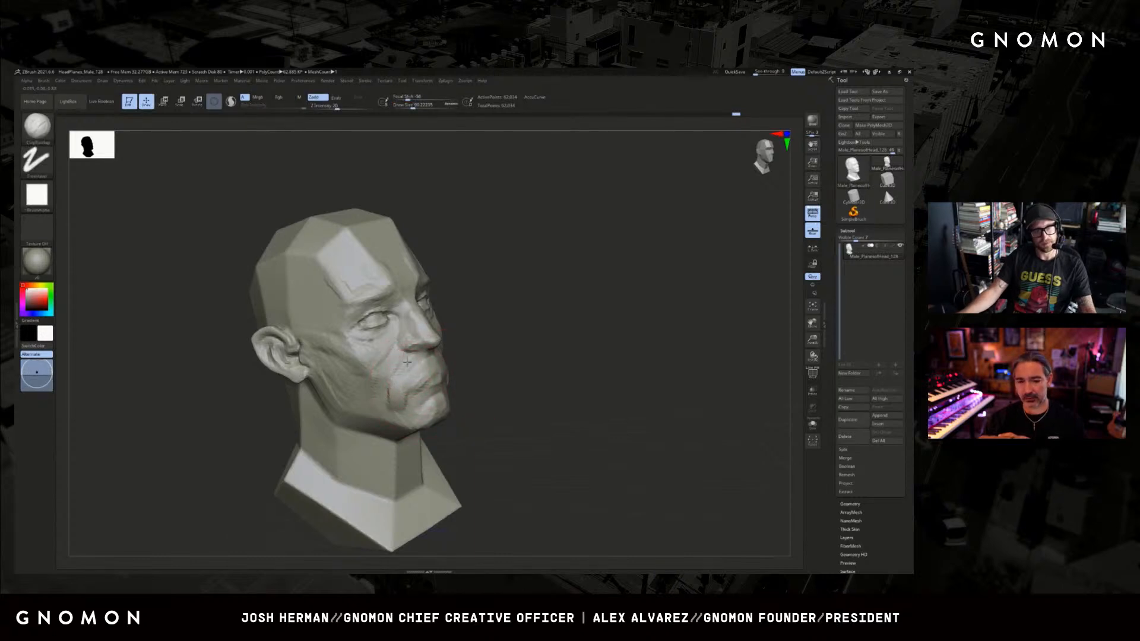
mouse_move(392, 408)
mouse_down()
mouse_move(390, 386)
mouse_move(407, 369)
mouse_up()
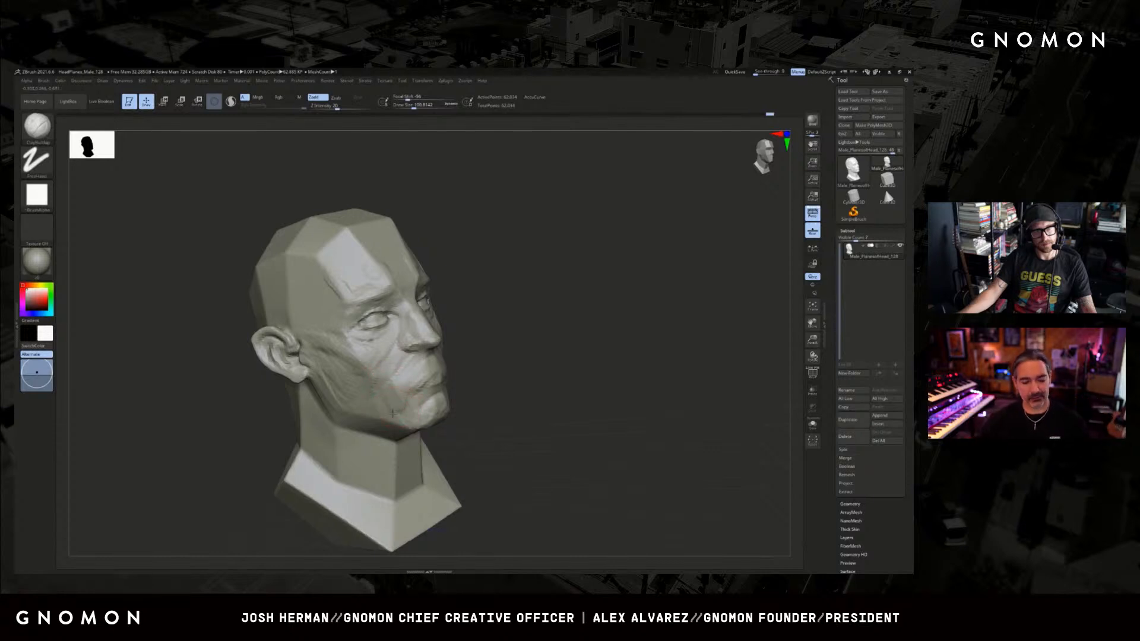
drag(392, 414, 395, 394)
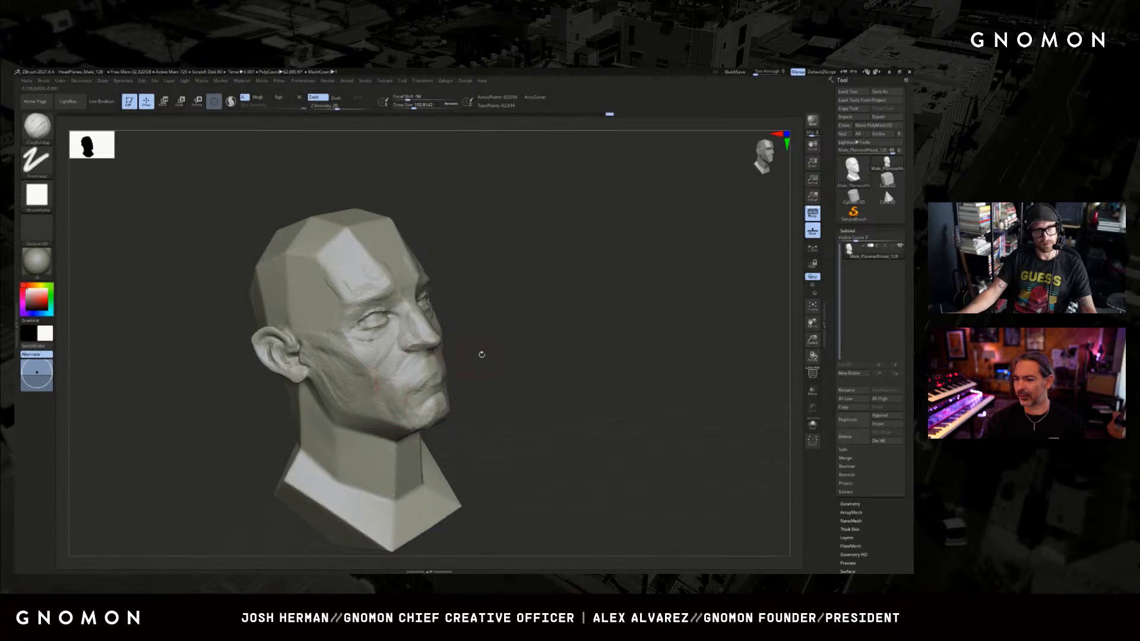
Add ClayBuildup strokes to the cheeks beside the mouth and undo the last stroke.
mouse_move(482, 355)
shift+mouse_down()
mouse_move(544, 348)
mouse_move(515, 352)
shift+mouse_up()
drag(456, 386, 459, 374)
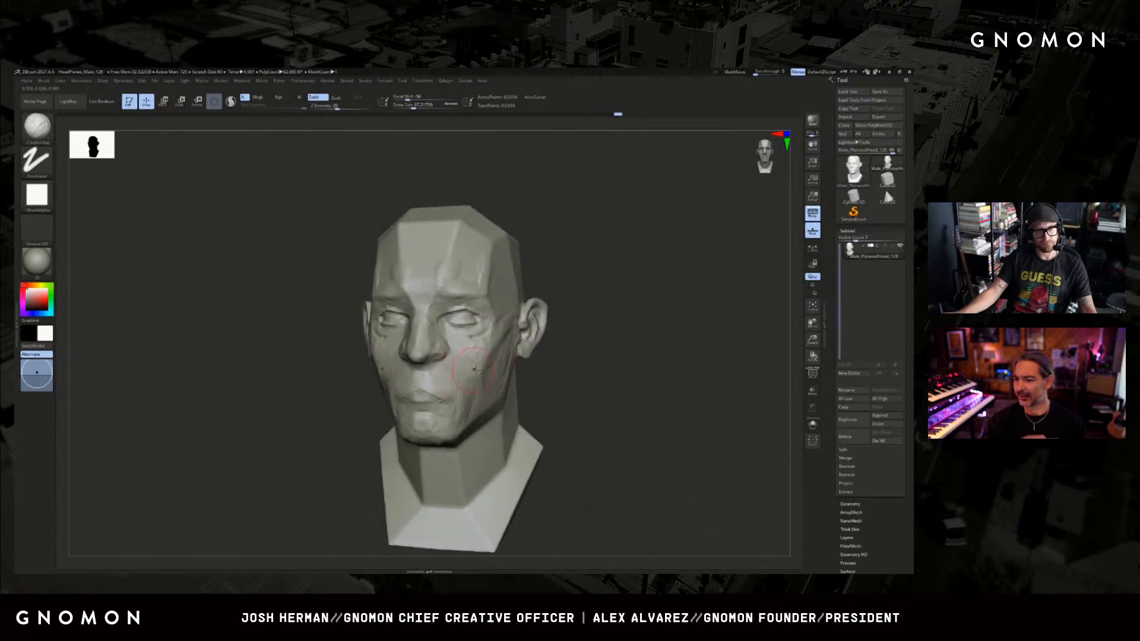
drag(530, 369, 629, 370)
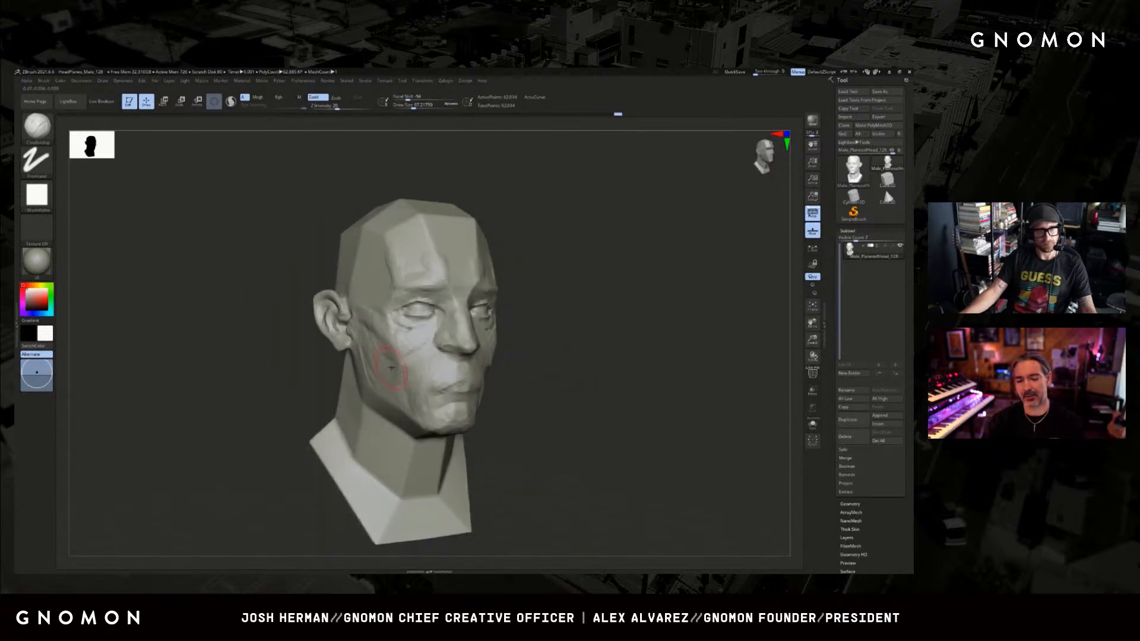
shift+drag(394, 363, 395, 367)
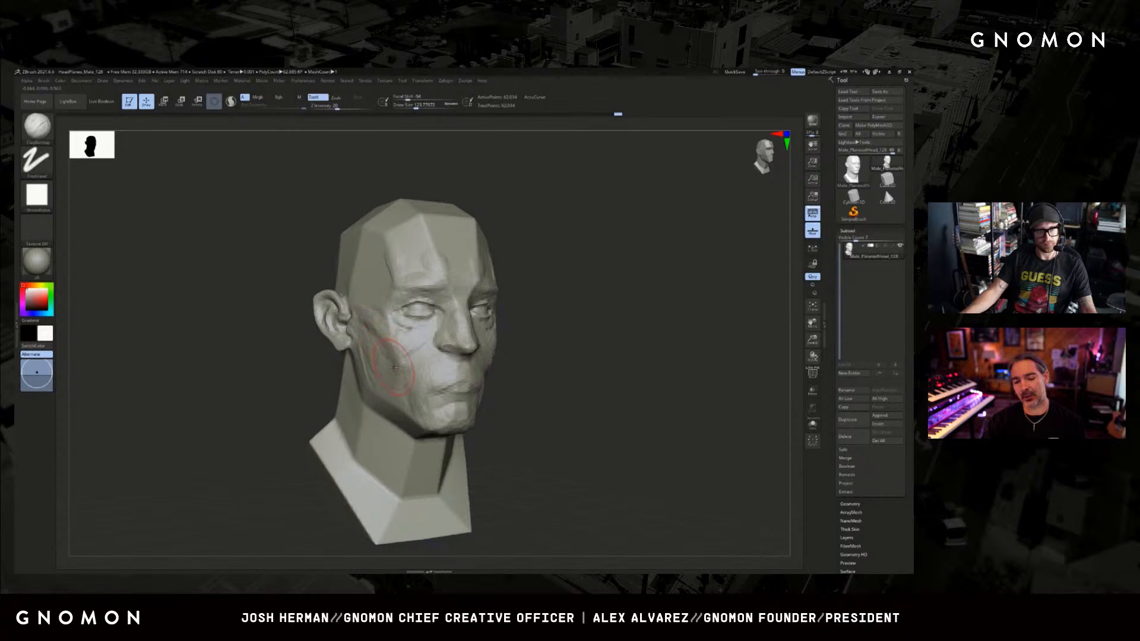
key(ctrl+z)
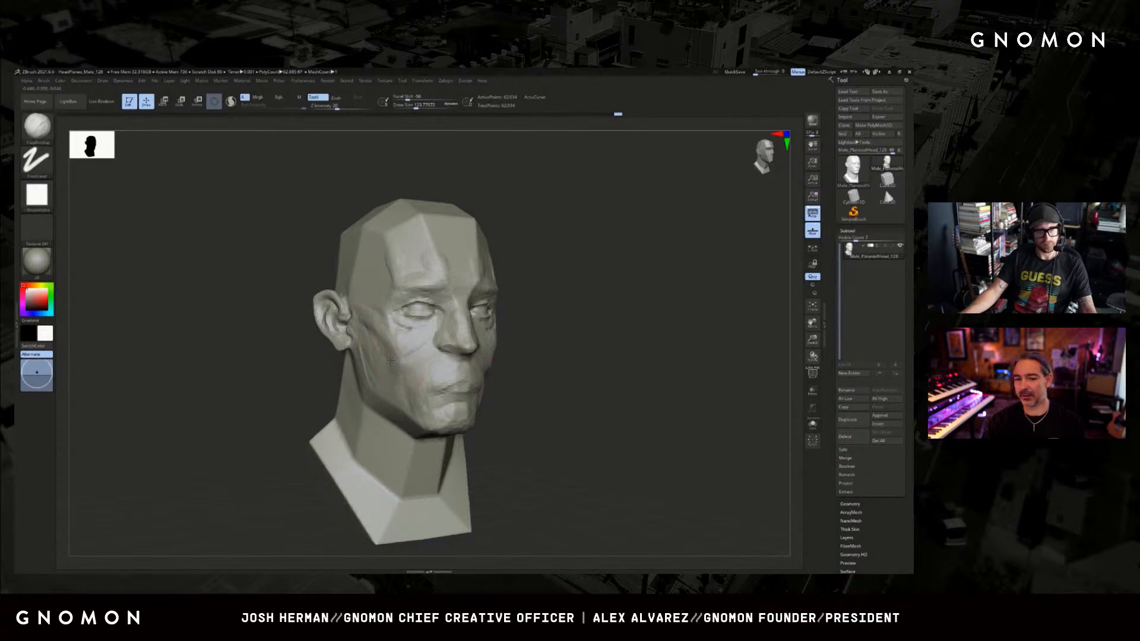
Resize the ClayBuildup brush and blend the cheek plane between the cheekbone and the mouth.
shift+drag(650, 318, 523, 324)
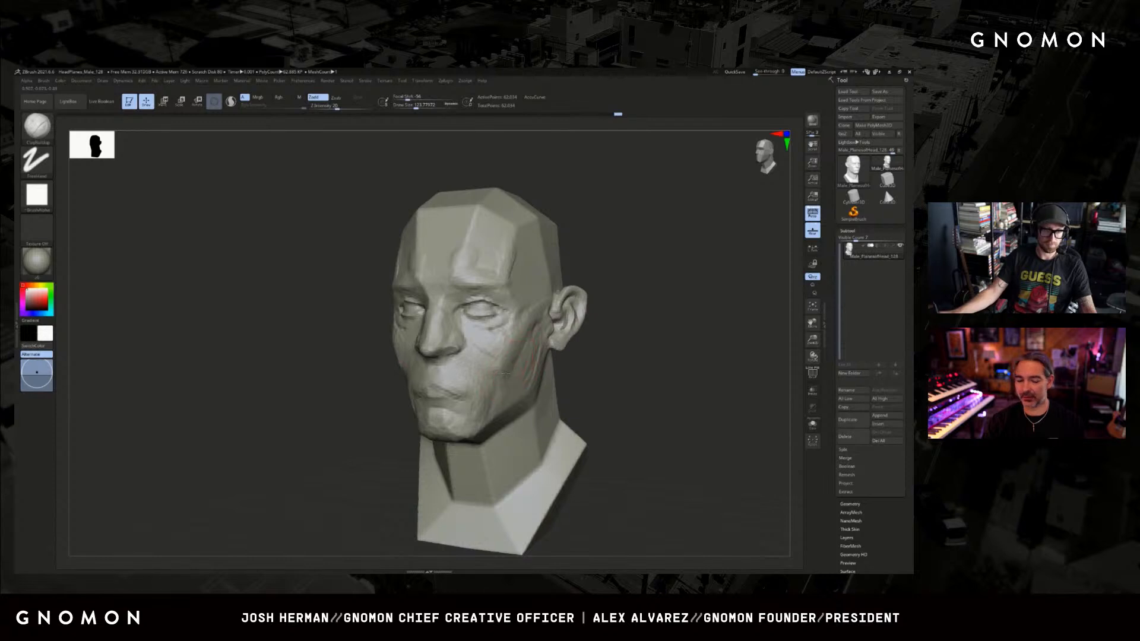
key(s)
click(482, 388)
drag(482, 354, 486, 377)
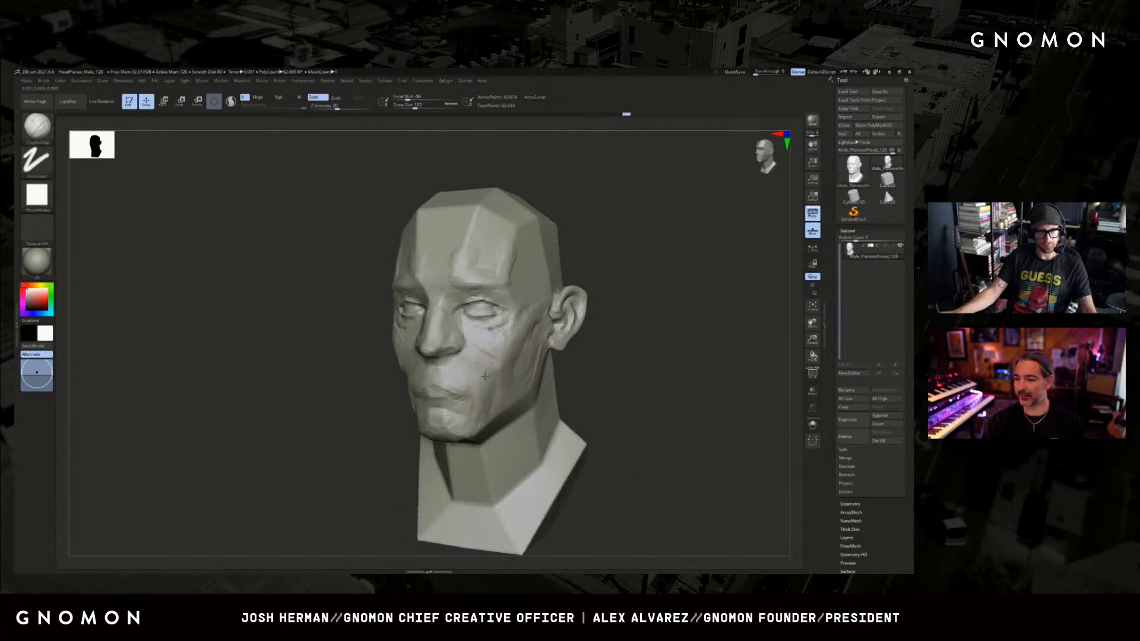
Define the transition between the cheek hollow and the jaw with DamStandard.
drag(332, 380, 396, 370)
key(b)
key(d)
key(s)
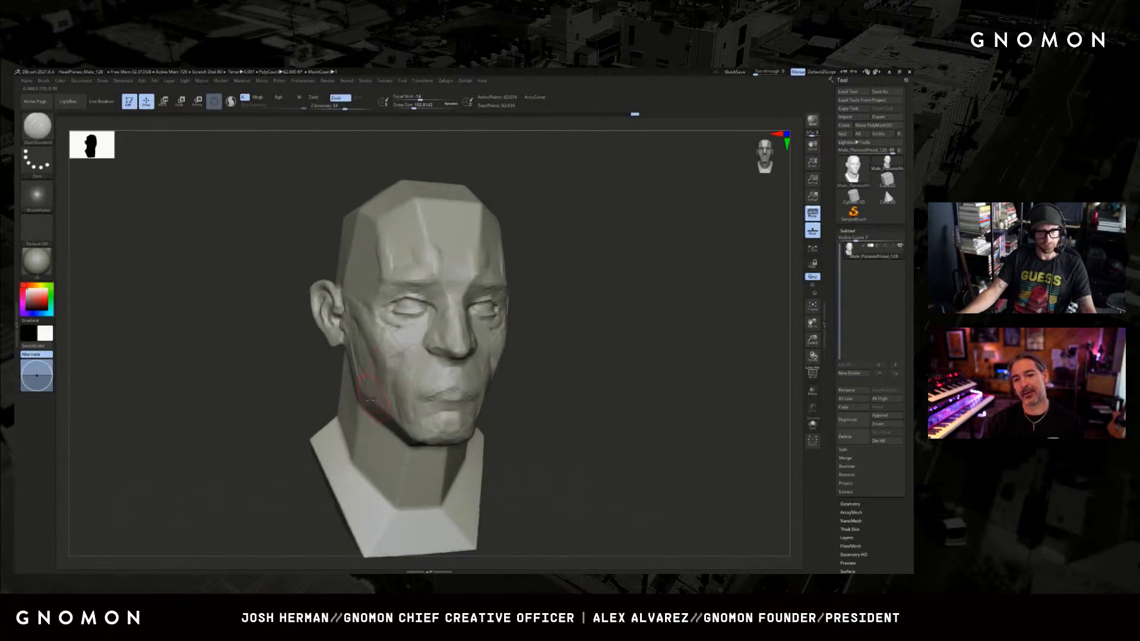
mouse_move(324, 385)
mouse_down()
mouse_move(401, 362)
mouse_move(393, 371)
mouse_up()
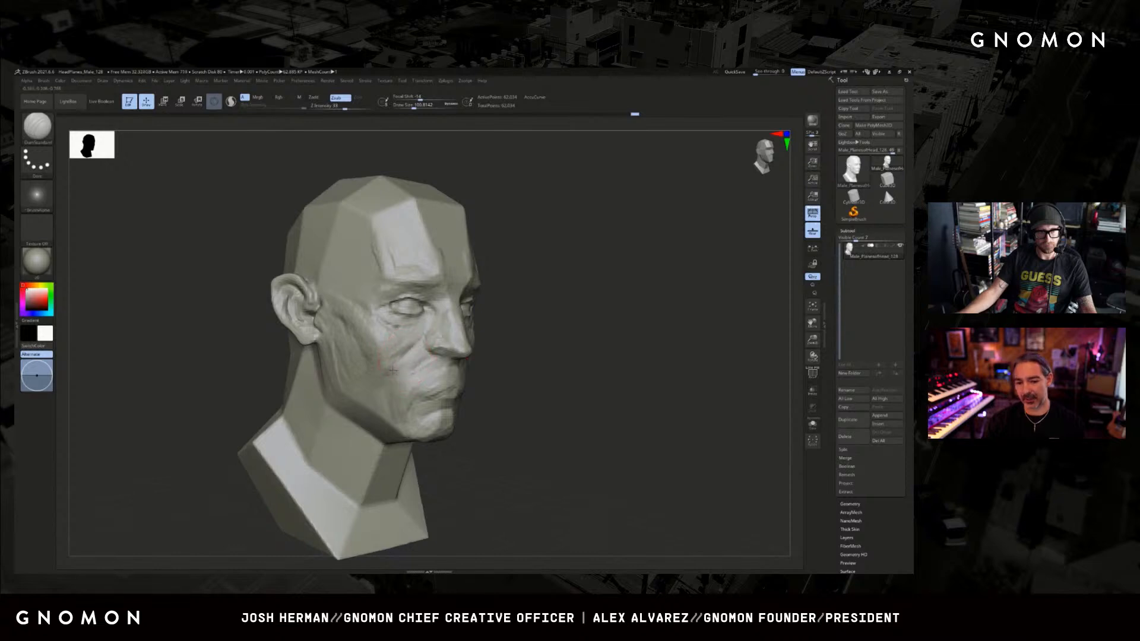
Carve the nostrils from below with a smaller DamStandard brush and adjust the nose base with the Move brush.
mouse_move(570, 380)
mouse_down()
mouse_move(604, 295)
mouse_move(585, 302)
mouse_up()
key(s)
drag(427, 328, 422, 328)
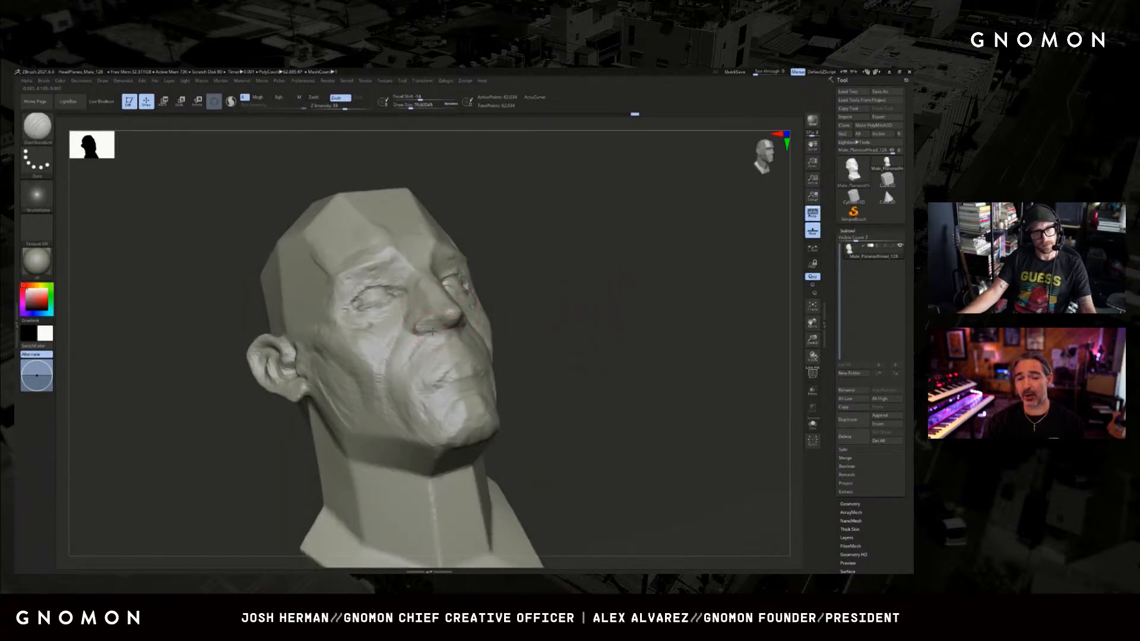
drag(579, 332, 537, 311)
right_drag(456, 334, 441, 331)
key(b)
key(m)
key(v)
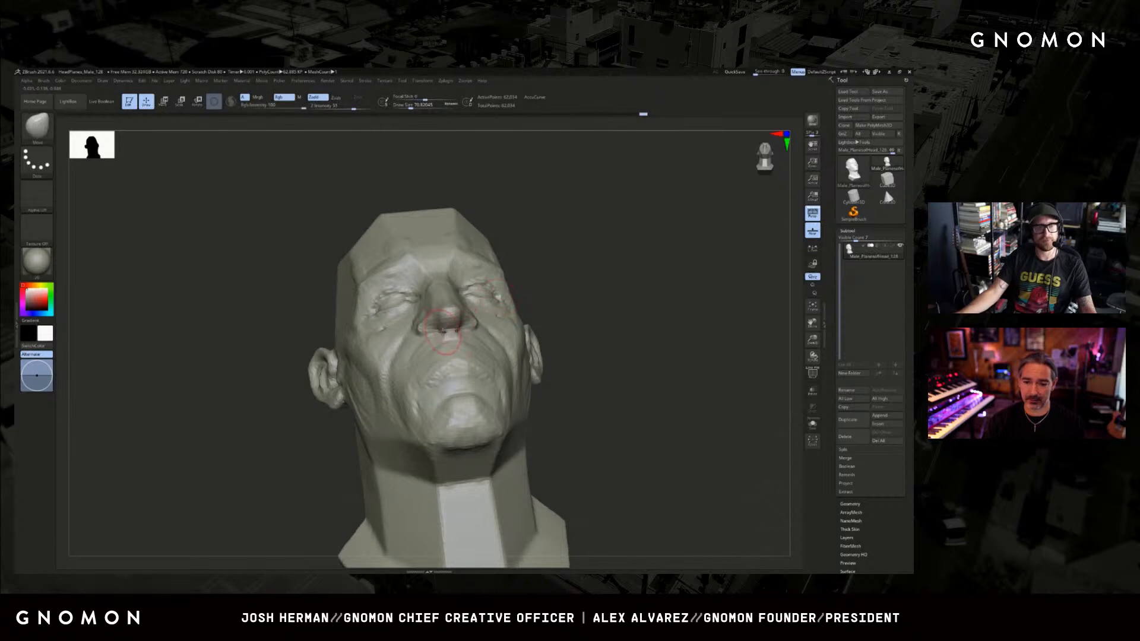
mouse_move(592, 286)
mouse_down()
mouse_move(382, 369)
mouse_move(392, 366)
mouse_up()
Build up the nostril wings with a small ClayBuildup brush.
key(b)
key(c)
key(b)
key(s)
drag(471, 315, 467, 315)
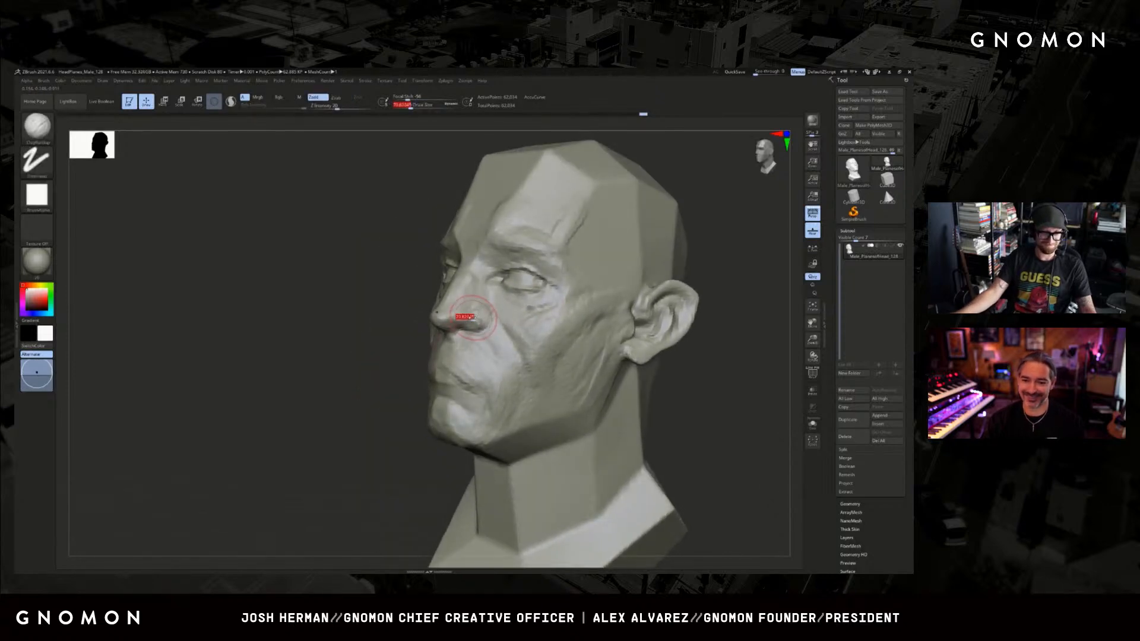
mouse_move(477, 322)
right_down()
mouse_move(453, 321)
mouse_move(469, 320)
right_up()
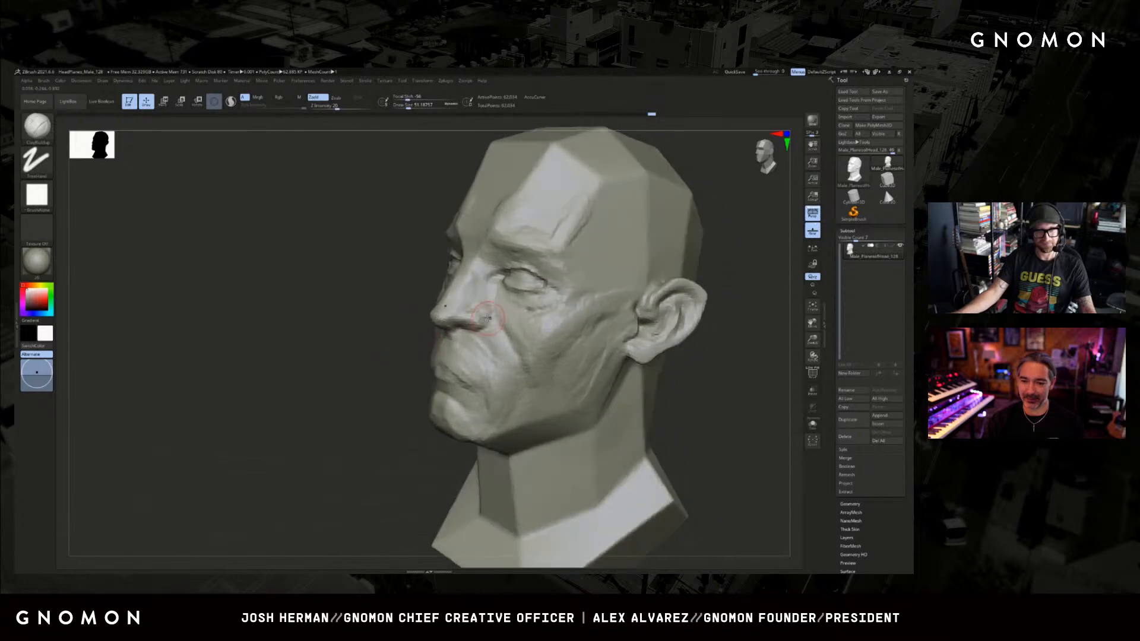
Carve the crease behind the nostril wing and the start of the nasolabial fold with DamStandard.
key(b)
key(d)
key(s)
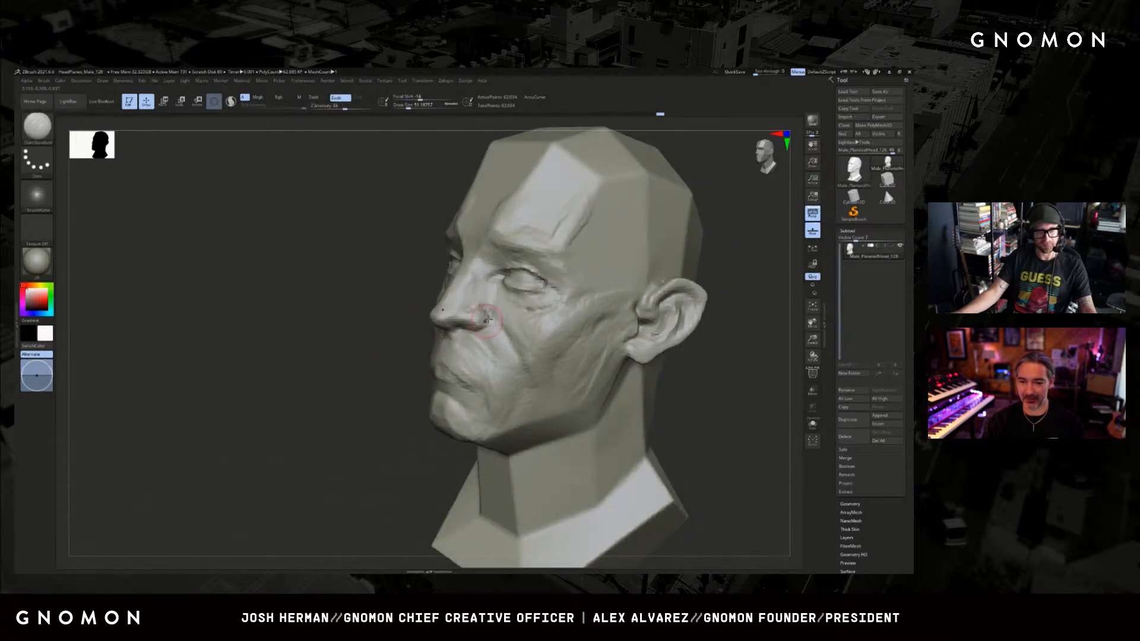
drag(484, 324, 493, 328)
mouse_move(493, 329)
right_down()
mouse_move(445, 326)
mouse_move(496, 327)
mouse_move(494, 344)
right_up()
mouse_move(424, 340)
right_down()
mouse_move(505, 334)
mouse_move(478, 330)
right_up()
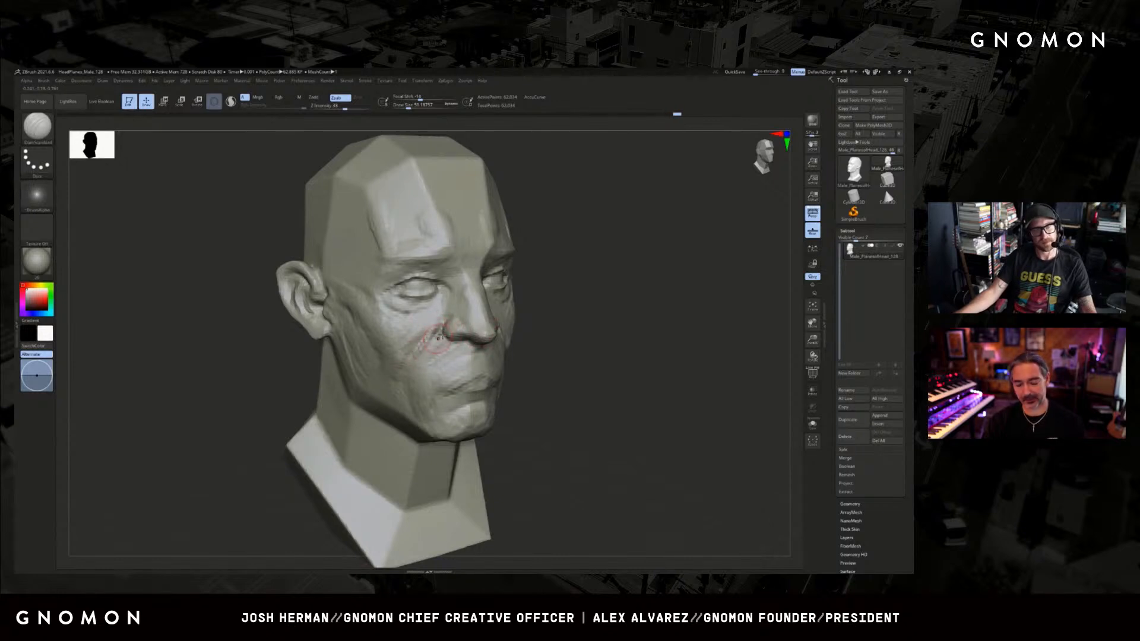
Build up the cheek beside the nose and under the eye with ClayBuildup.
right_drag(537, 311, 555, 308)
key(b)
key(c)
key(b)
mouse_move(439, 333)
mouse_down()
mouse_move(411, 354)
mouse_move(410, 344)
mouse_up()
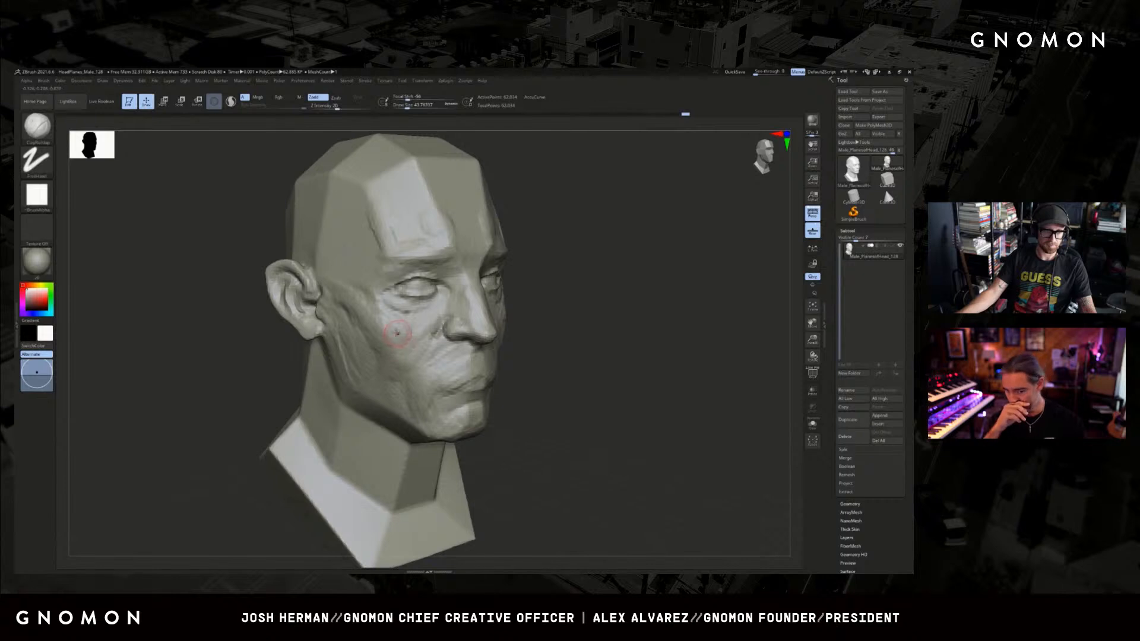
mouse_move(635, 305)
shift+right_down()
mouse_move(572, 298)
mouse_move(629, 320)
mouse_move(558, 328)
shift+right_up()
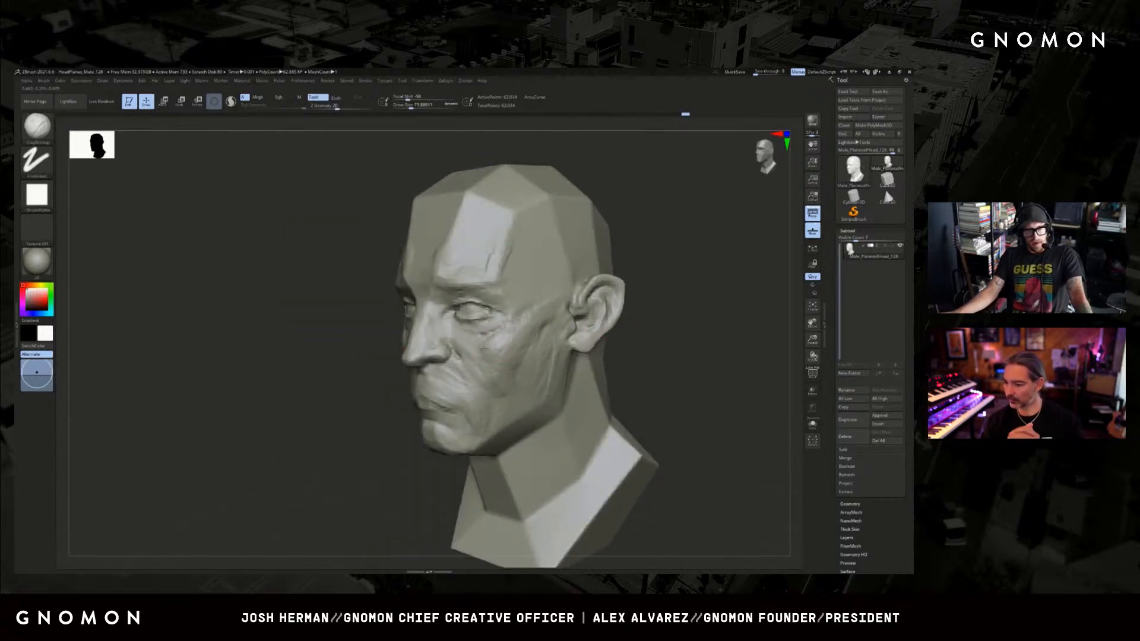
drag(475, 347, 490, 331)
Round out the nose tip and nostril wings and touch up the adjoining cheek with a small ClayBuildup brush.
drag(385, 387, 535, 331)
key(b)
key(m)
key(v)
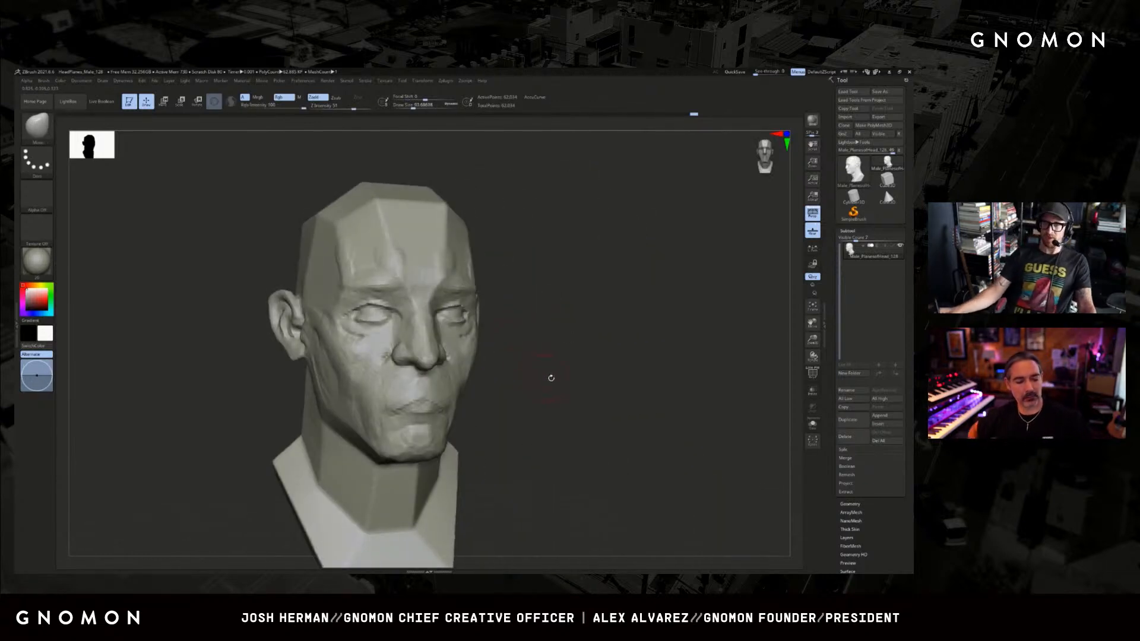
drag(527, 349, 484, 353)
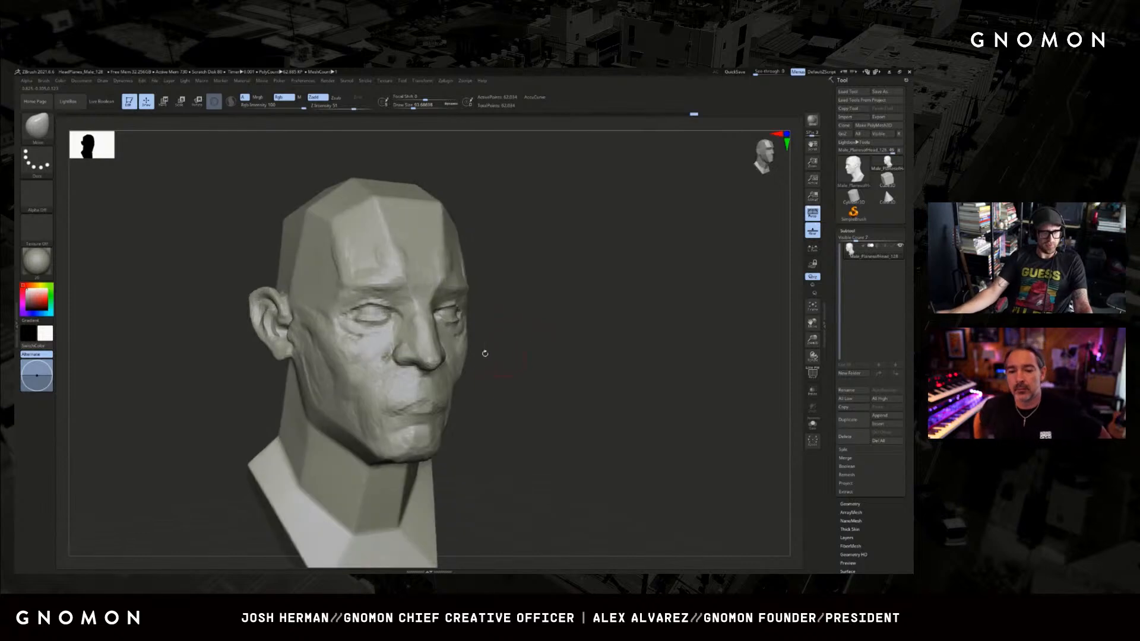
key(b)
key(c)
key(b)
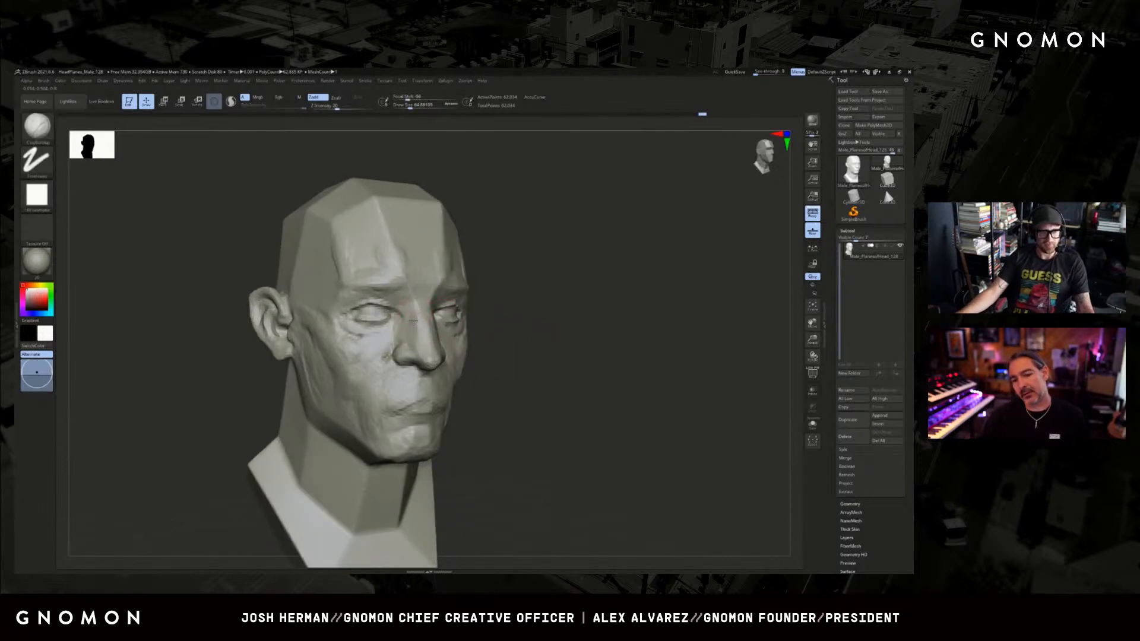
drag(497, 340, 433, 348)
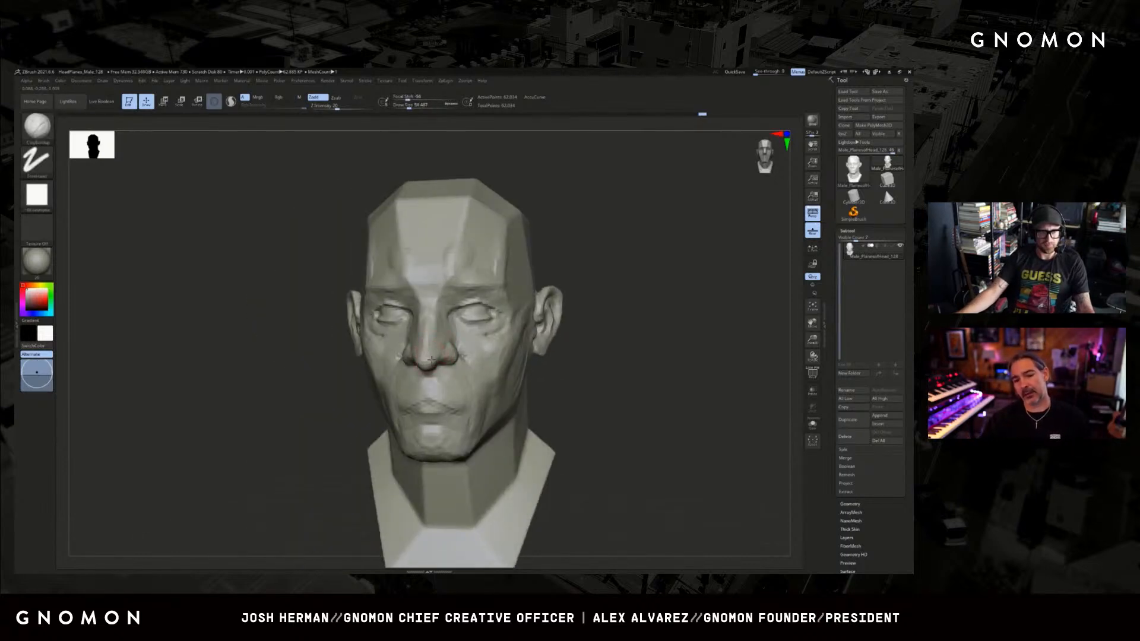
drag(338, 396, 437, 353)
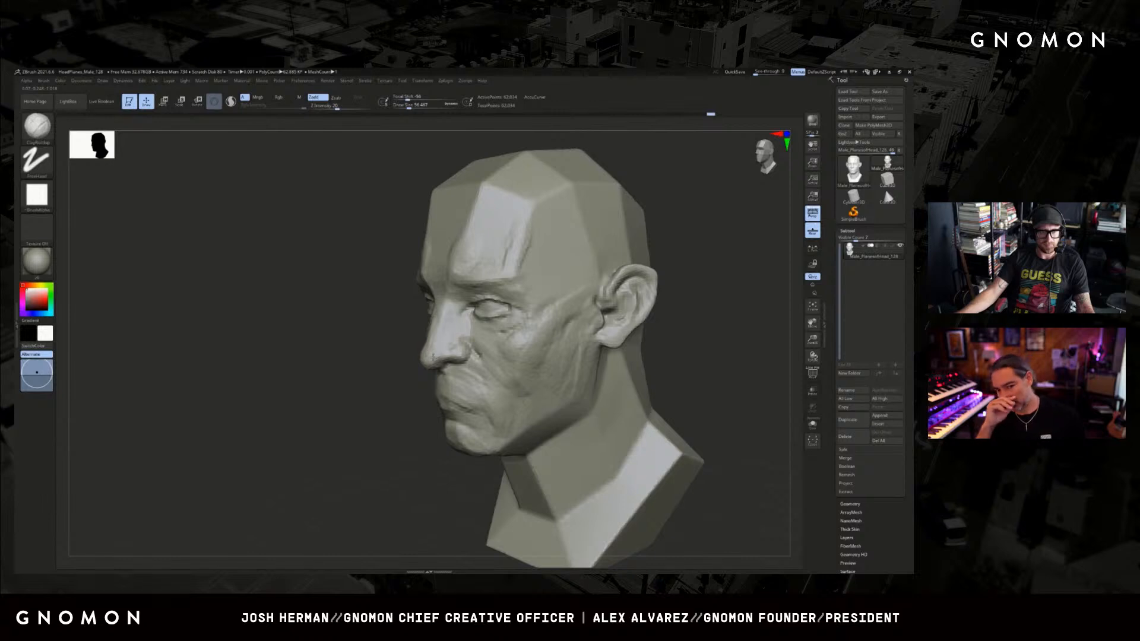
mouse_move(385, 380)
shift+mouse_down()
mouse_move(364, 382)
mouse_move(447, 363)
shift+mouse_up()
mouse_move(515, 356)
mouse_down()
mouse_move(557, 369)
mouse_move(524, 366)
mouse_up()
Reshape the mouth area and lips with a resized Move brush.
key(b)
key(m)
key(v)
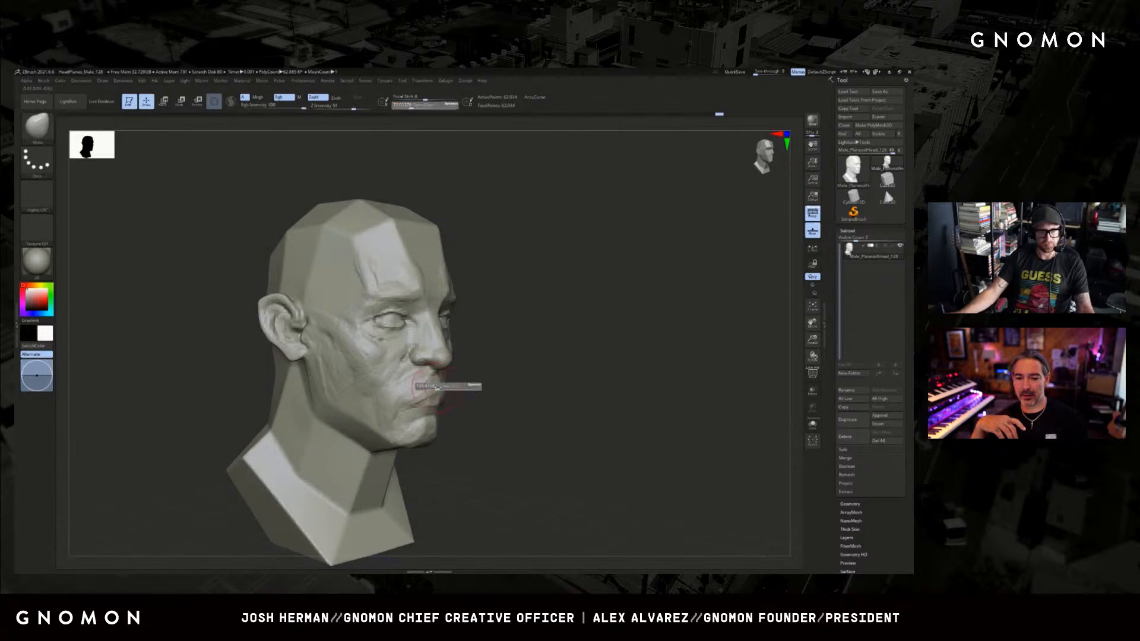
drag(465, 394, 431, 386)
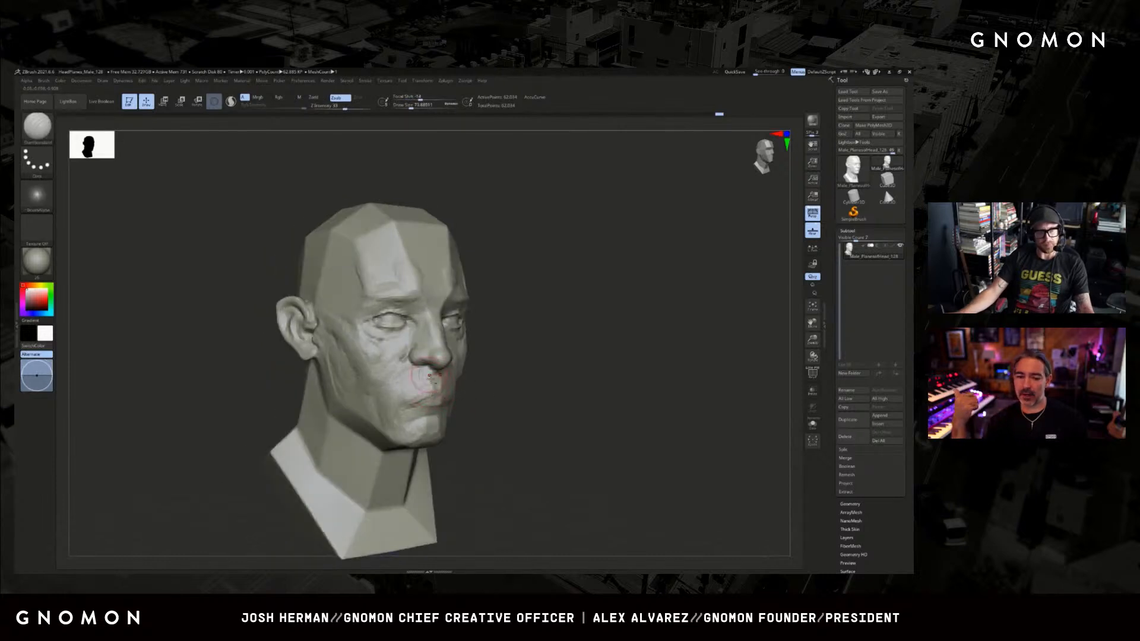
Carve the line between the lips out to the mouth corner with DamStandard.
key(b)
key(d)
key(s)
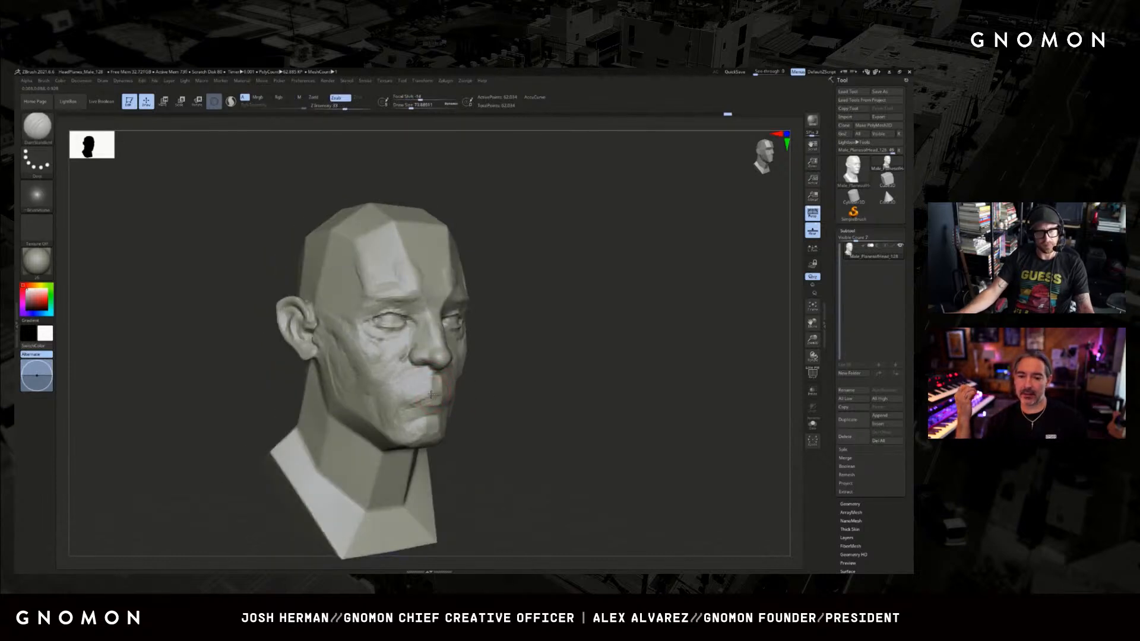
drag(502, 374, 472, 377)
key(ctrl)
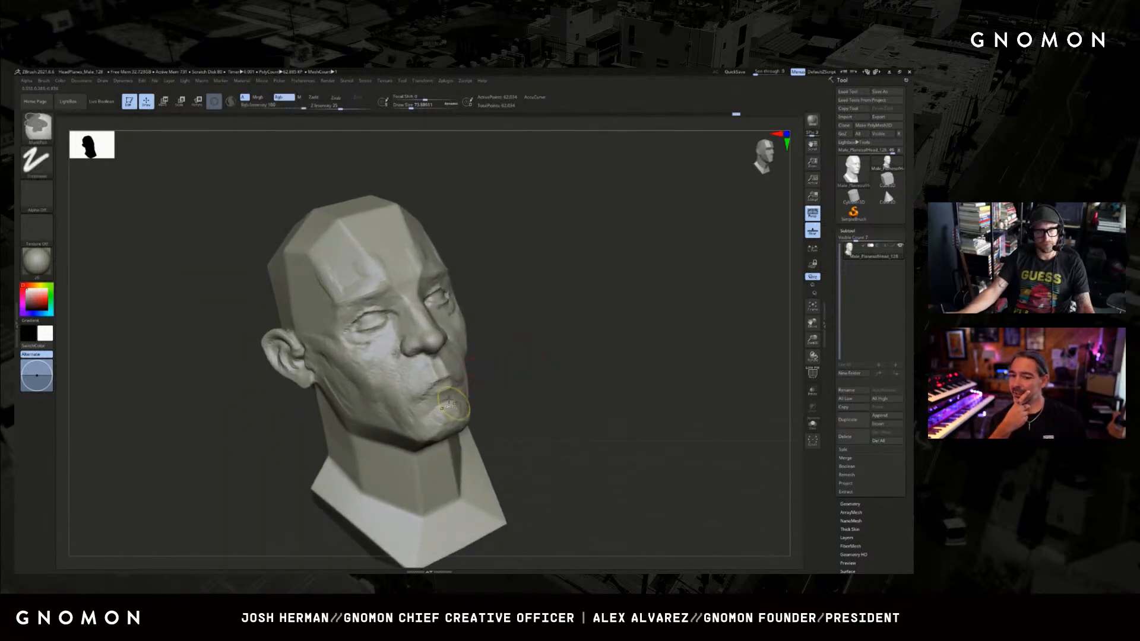
key(ctrl+shift)
key(ctrl)
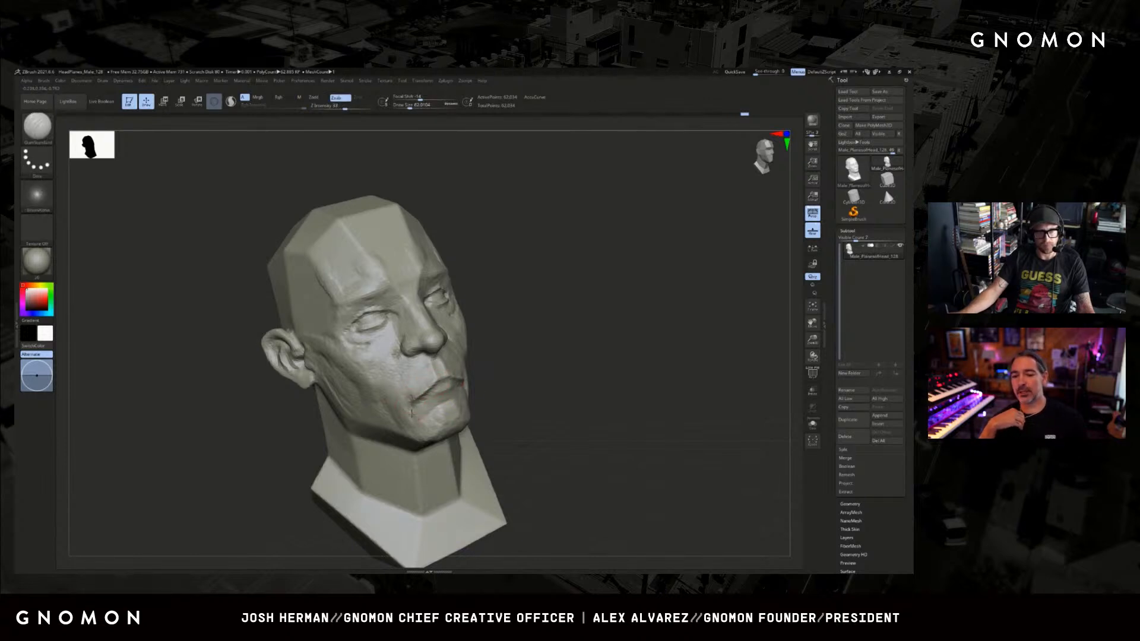
Adjust the mouth corners and the lower cheek and jaw shape with a larger Move brush.
drag(520, 364, 450, 399)
key(b)
key(m)
key(v)
key(s)
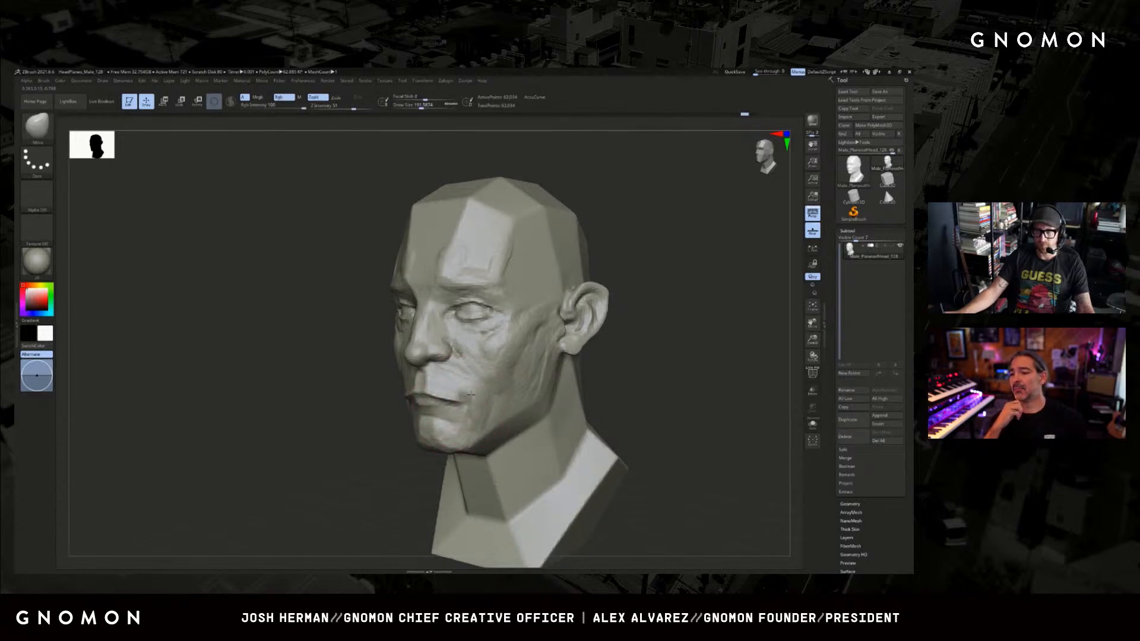
shift+right_drag(451, 401, 561, 388)
key(])
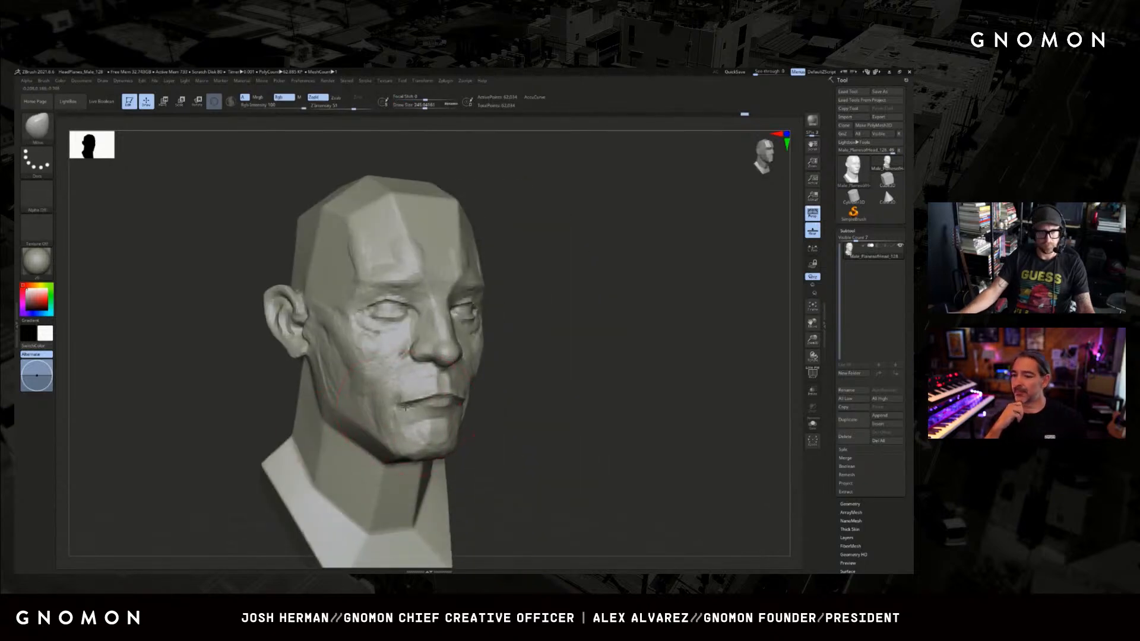
key(s)
drag(406, 410, 398, 409)
Deepen the mouth corner and the crease beside the lips with DamStandard.
key(b)
key(d)
key(s)
key(s)
drag(535, 389, 454, 382)
key(b)
key(c)
key(l)
key(b)
key(d)
key(s)
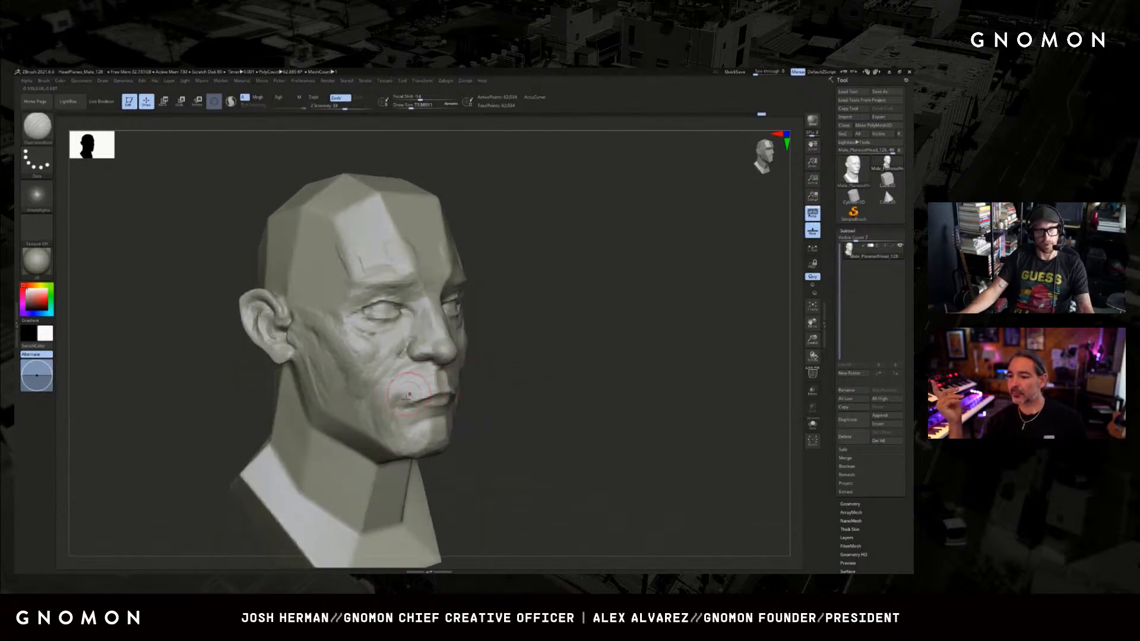
Build up the flesh around the mouth corner, chin and lower cheek with ClayBuildup.
key([)
key(b)
key(c)
key(b)
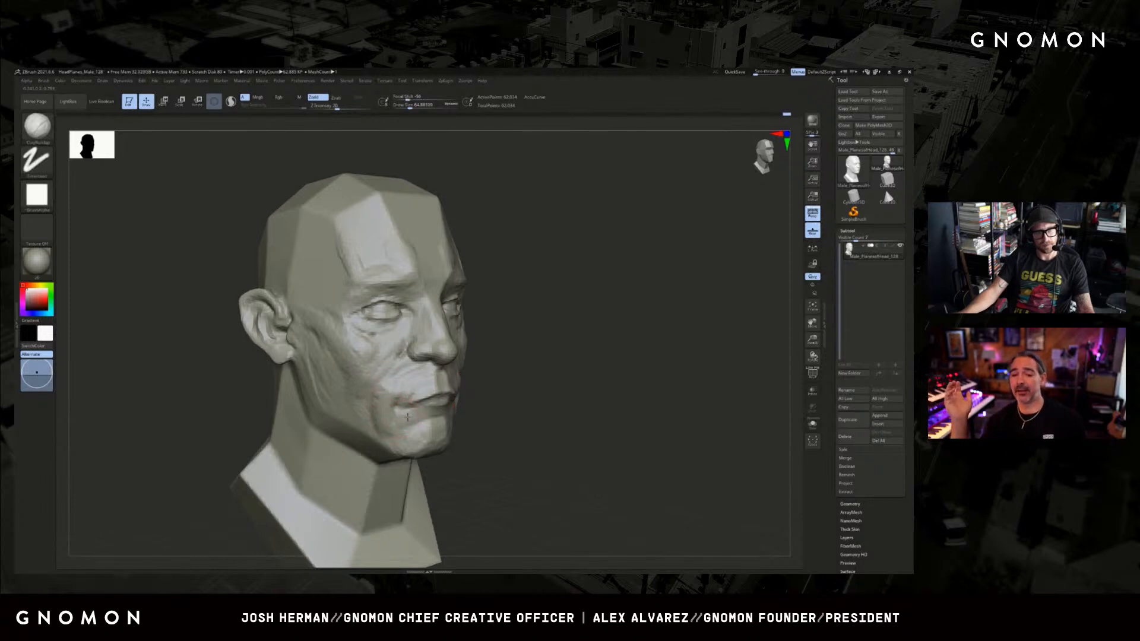
mouse_move(484, 406)
mouse_down()
mouse_move(509, 394)
mouse_move(416, 407)
mouse_up()
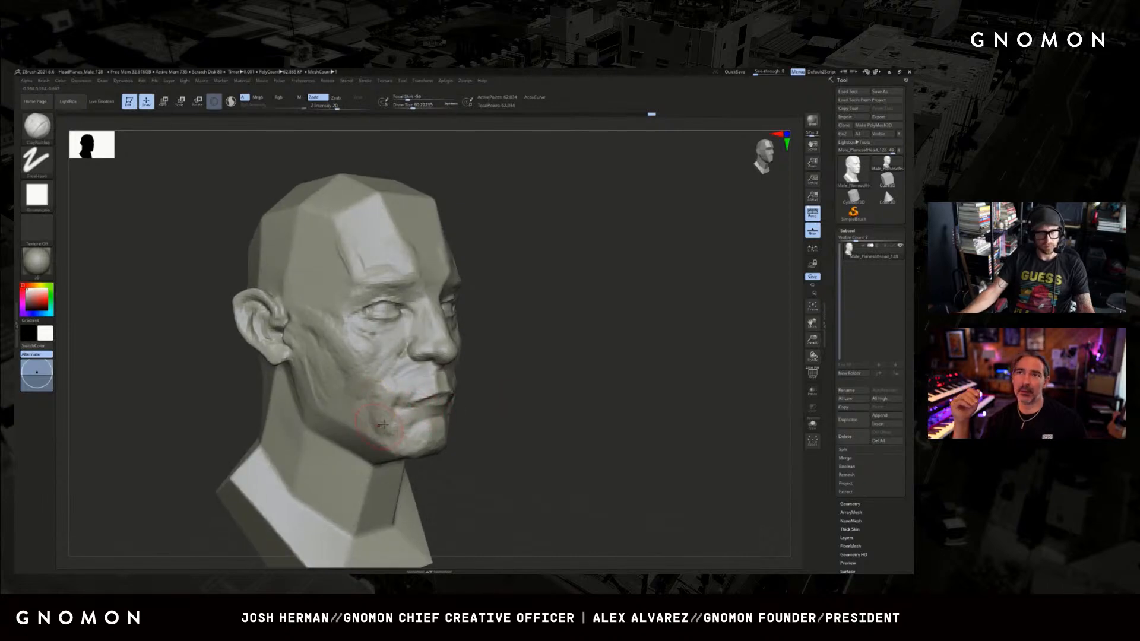
mouse_move(498, 366)
mouse_down()
mouse_move(554, 358)
mouse_move(615, 330)
mouse_move(586, 359)
mouse_up()
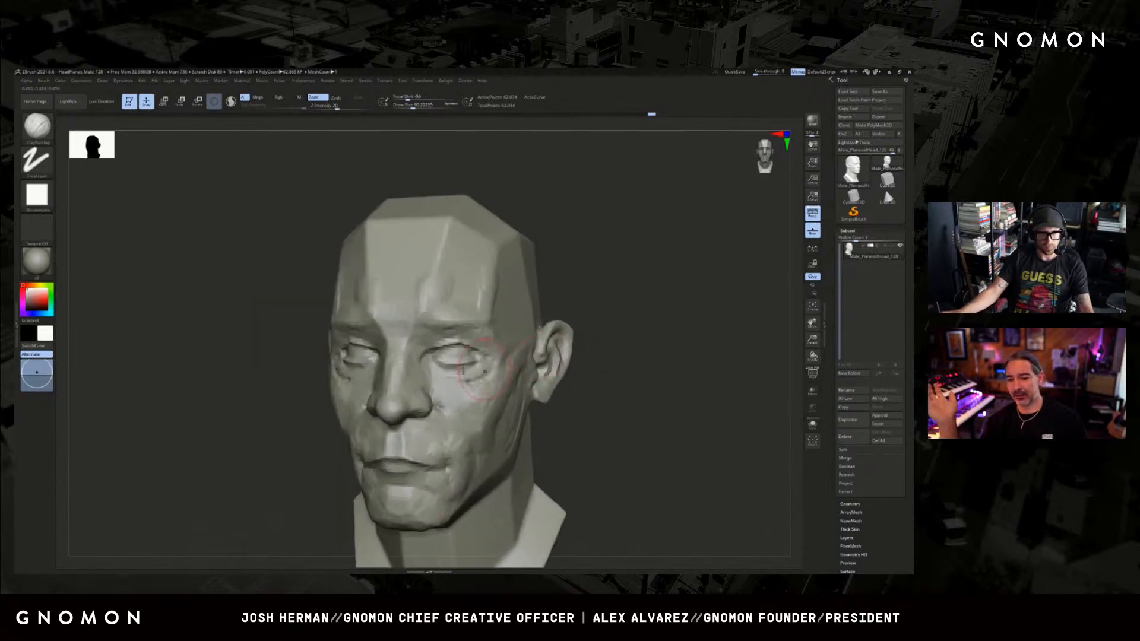
Carve the eyelid creases and the inner eye corner with a small DamStandard brush.
key(b)
key(d)
key(s)
mouse_move(585, 279)
mouse_down()
mouse_move(633, 287)
mouse_move(621, 308)
mouse_up()
drag(524, 364, 509, 363)
key(ctrl+shift+z)
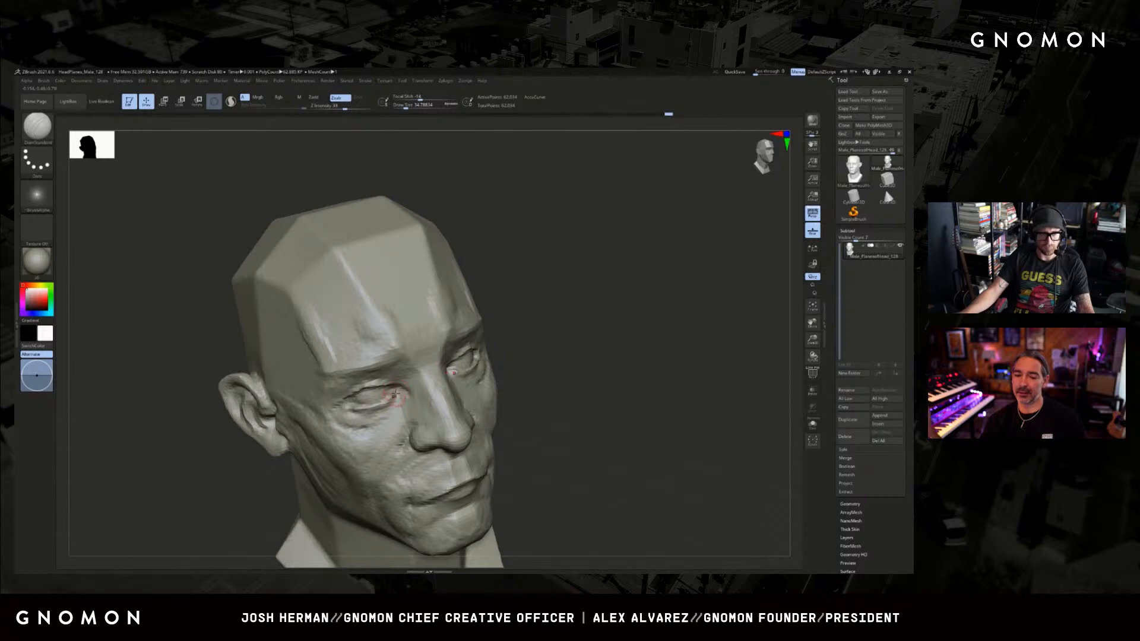
Fill out the lower eyelid and the area under the eye with the Clay brush.
drag(591, 330, 522, 331)
key(b)
key(c)
key(l)
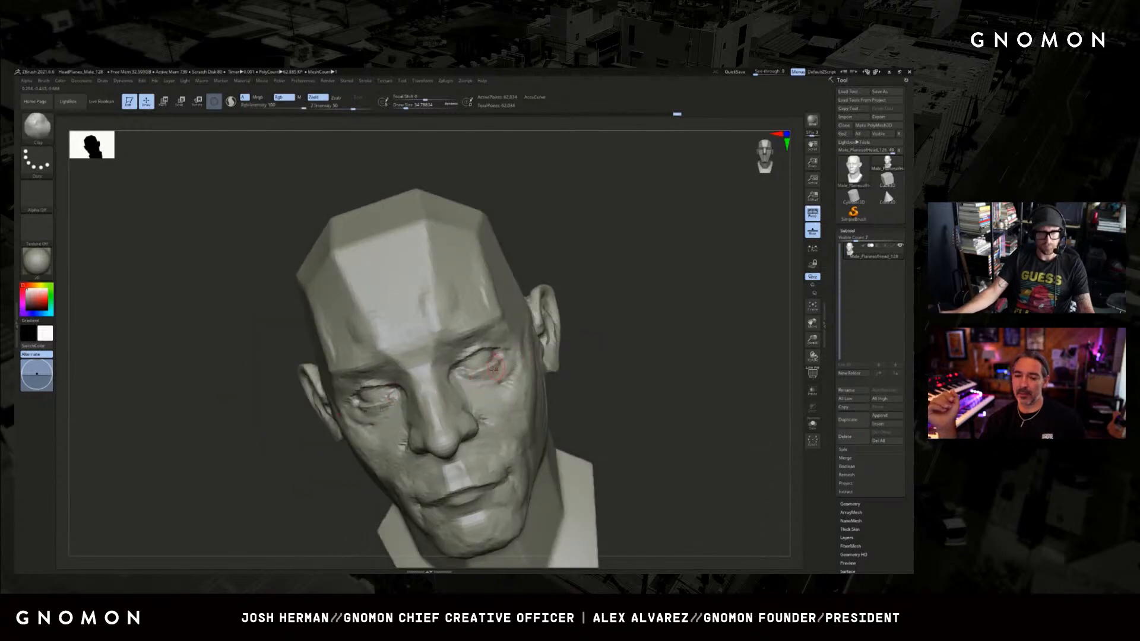
drag(634, 350, 565, 350)
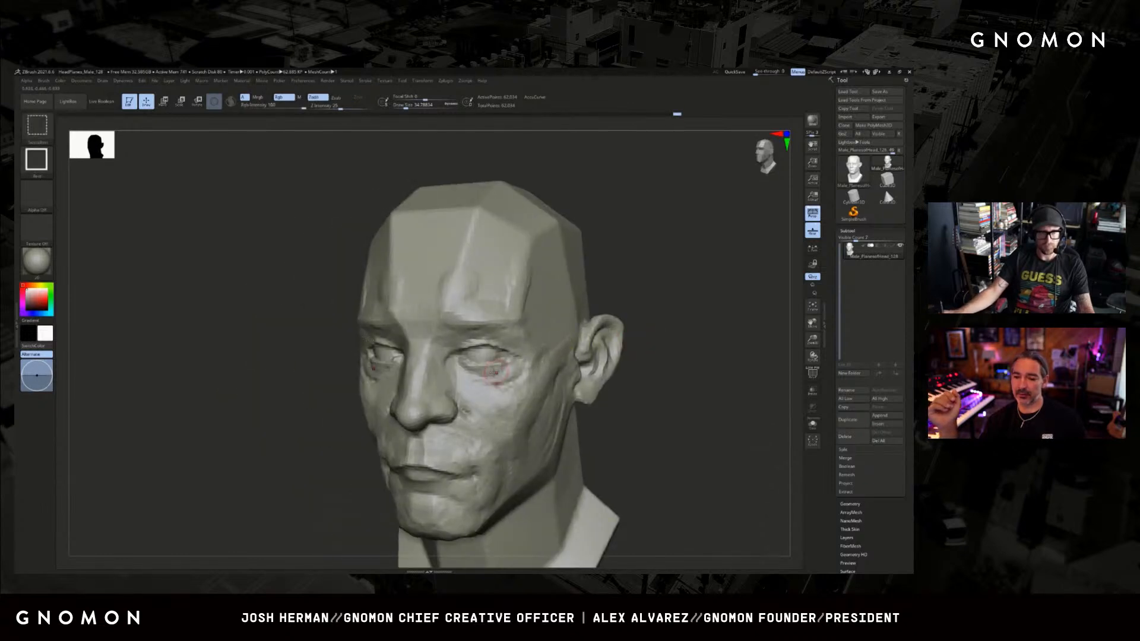
drag(479, 373, 464, 322)
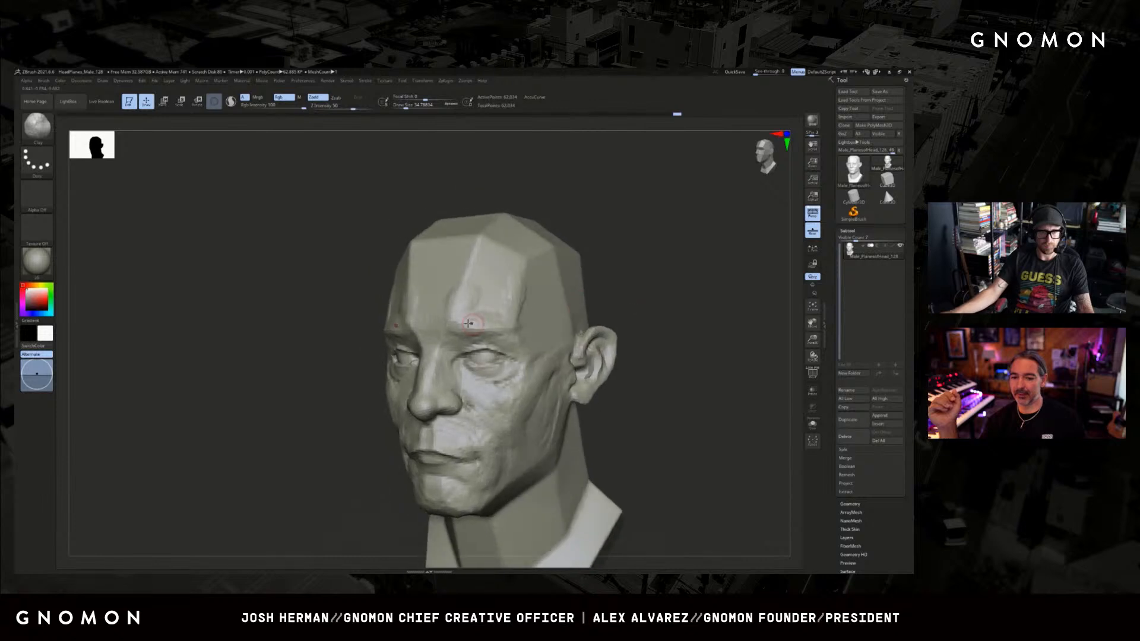
Refine the forms around the eye with ClayBuildup and DamStandard strokes.
key(b)
key(c)
key(b)
mouse_move(361, 372)
alt+mouse_down()
mouse_move(305, 404)
mouse_move(383, 397)
alt+mouse_up()
Add ClayBuildup strokes along the brow above the eye.
key(b)
key(d)
key(s)
shift+drag(562, 324, 527, 318)
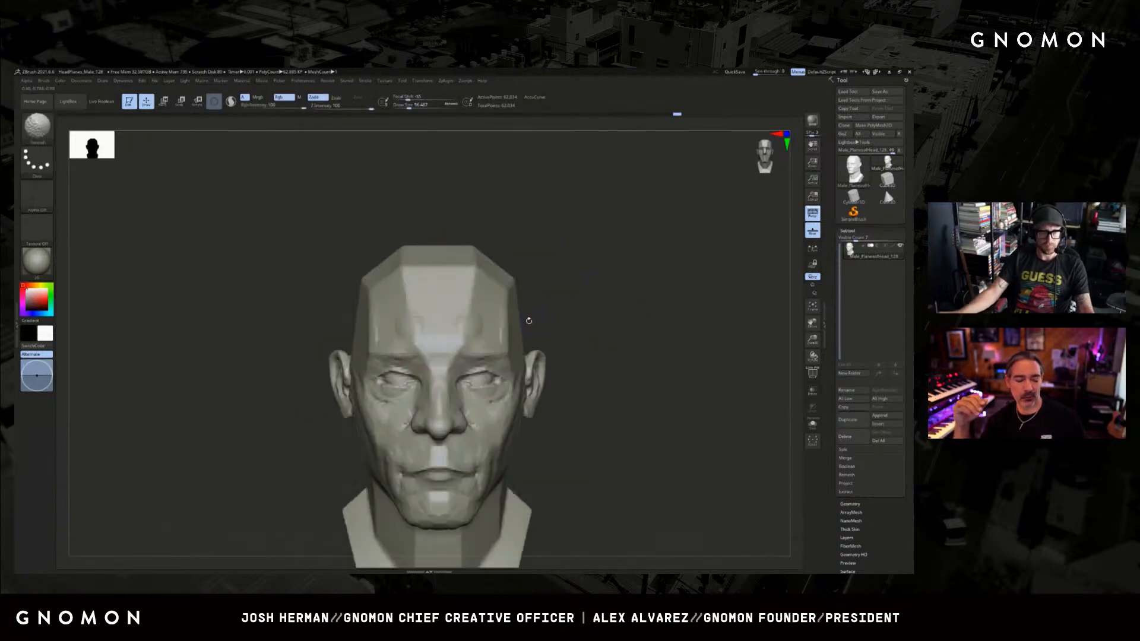
key(b)
key(c)
key(b)
drag(407, 364, 378, 356)
drag(575, 304, 552, 308)
shift+drag(505, 352, 475, 356)
key(bracketleft)
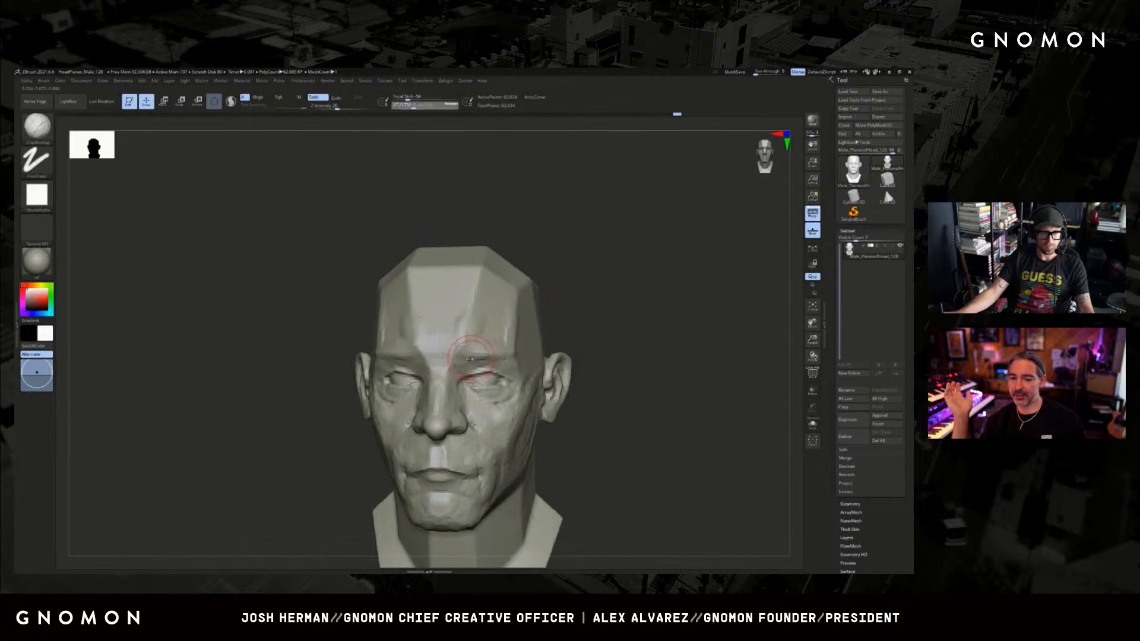
drag(582, 316, 532, 324)
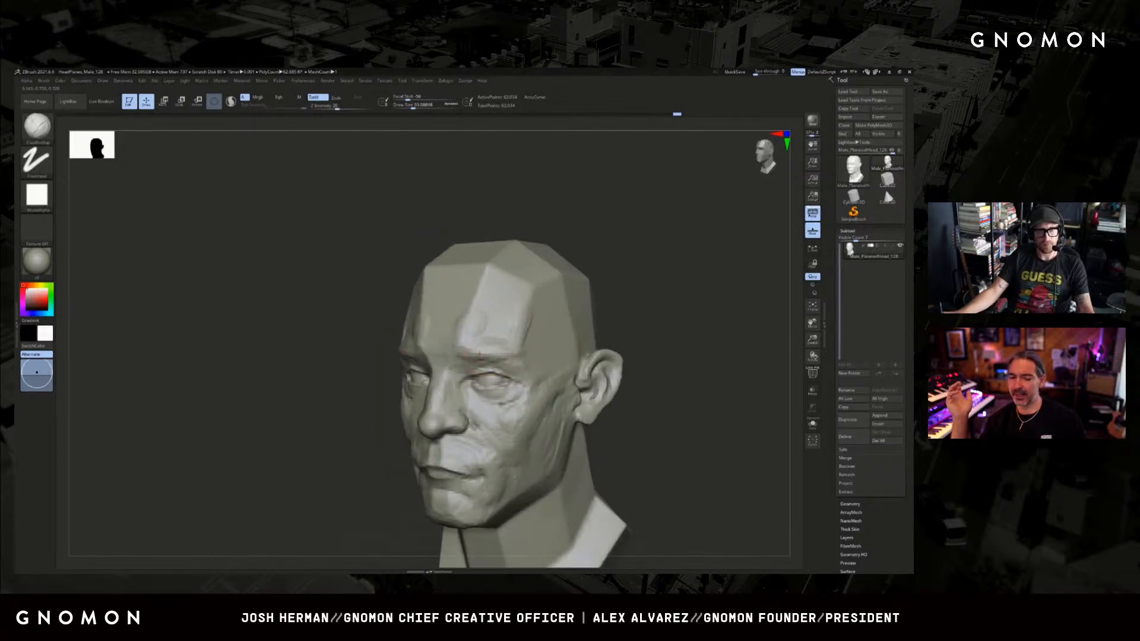
key(ctrl+z)
key(bracketright)
drag(469, 359, 522, 337)
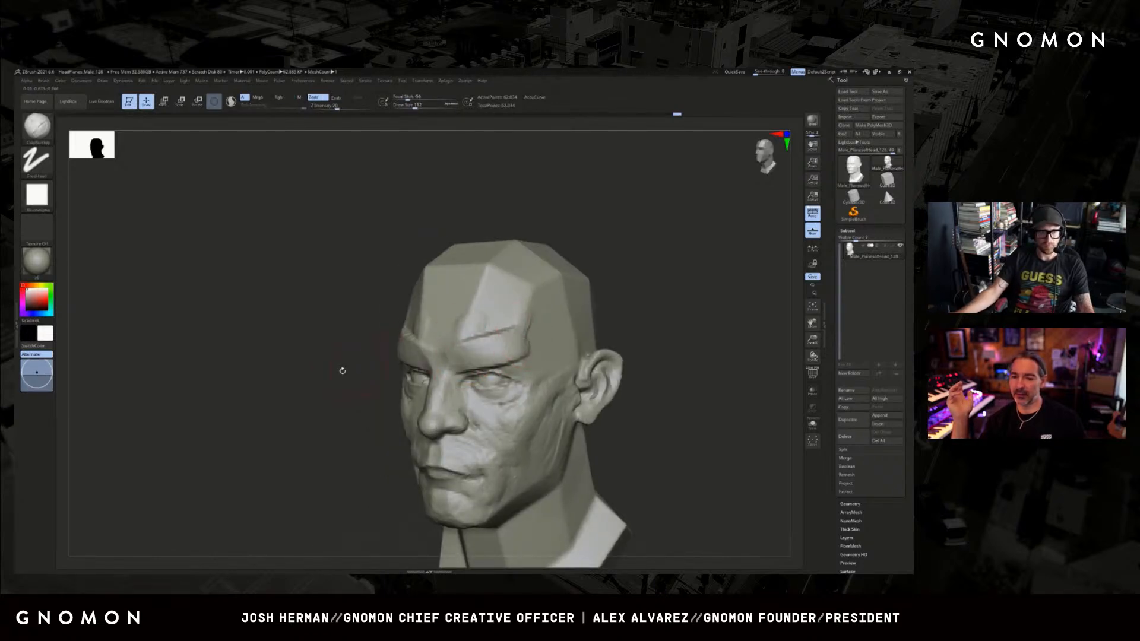
mouse_move(341, 369)
mouse_down()
mouse_move(341, 384)
mouse_move(345, 331)
mouse_up()
key(ctrl+z)
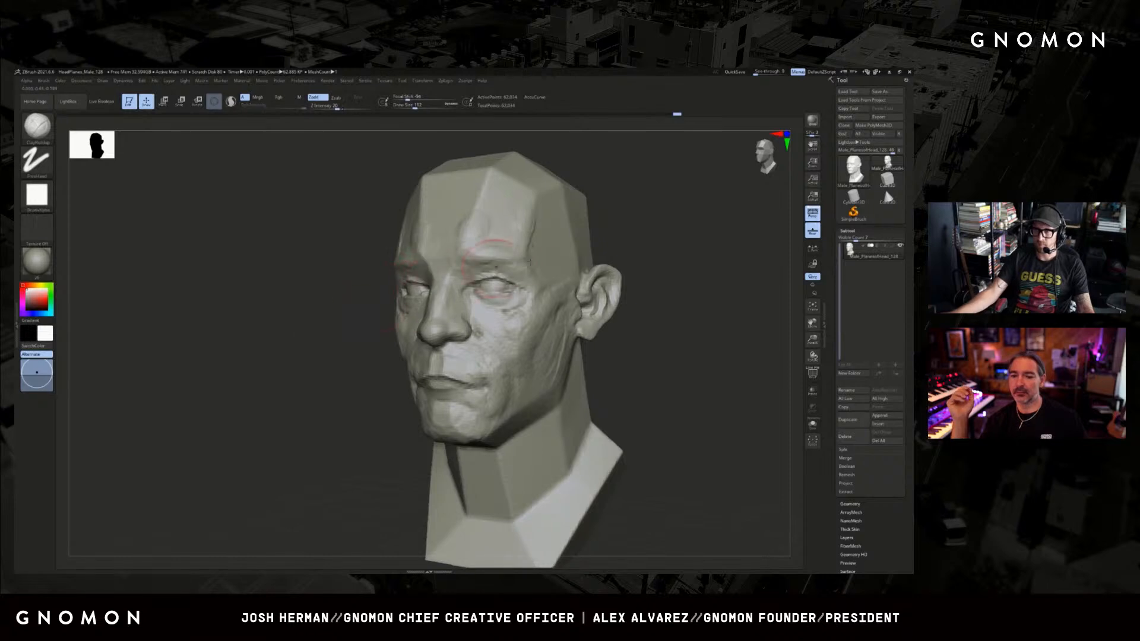
Build up the brow ridge and the lower forehead with ClayBuildup.
drag(660, 255, 618, 278)
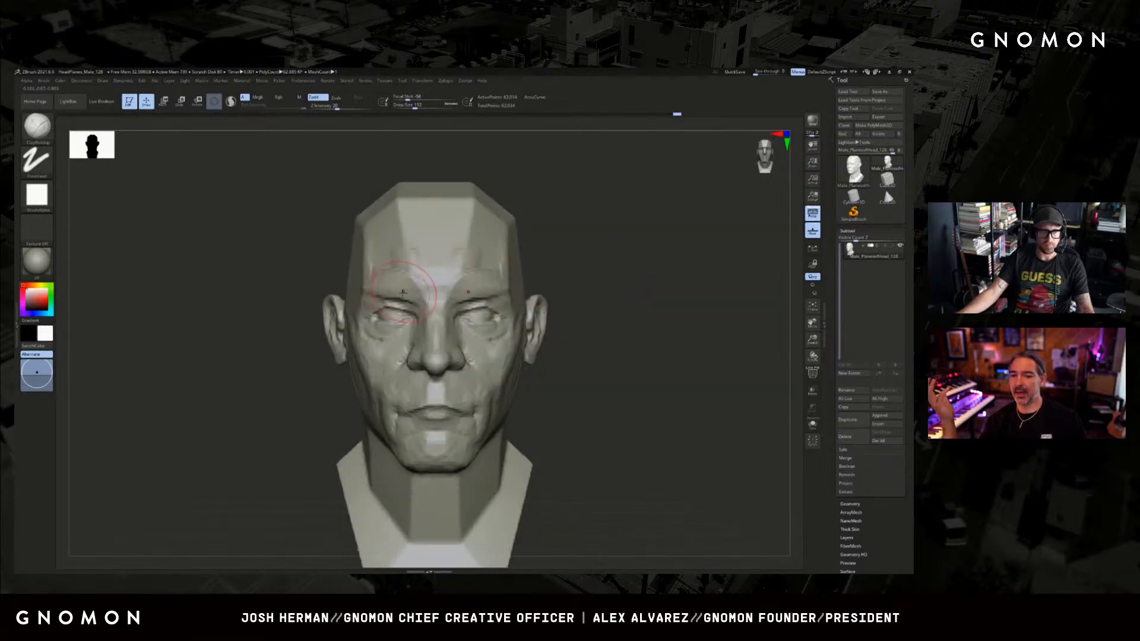
mouse_move(596, 232)
mouse_down()
mouse_move(621, 271)
mouse_move(475, 312)
mouse_up()
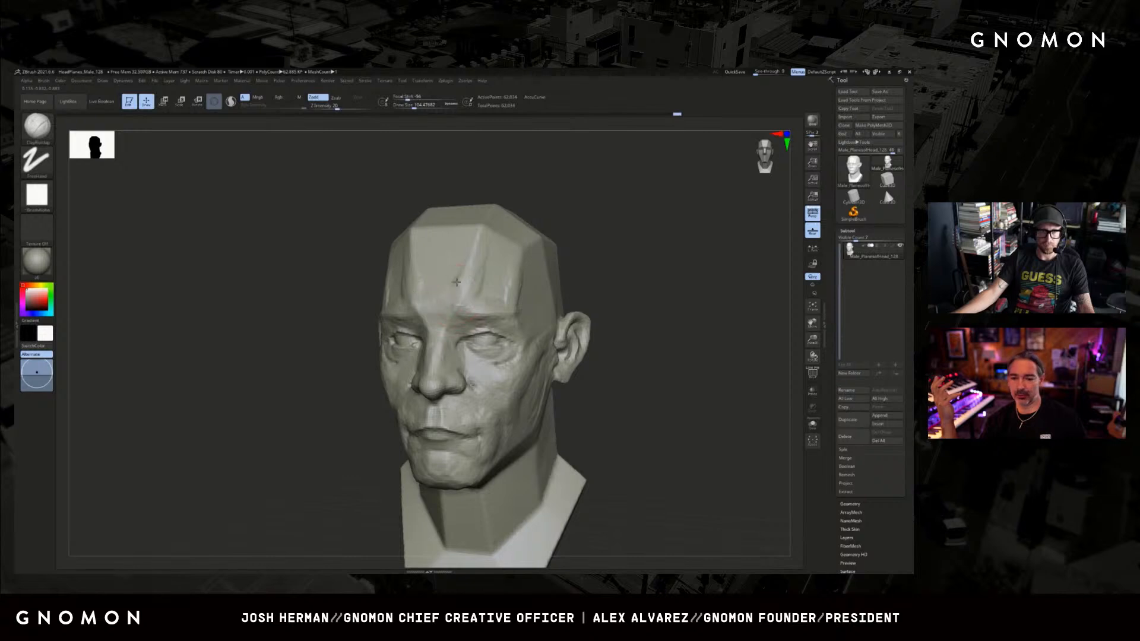
mouse_move(585, 240)
mouse_down()
mouse_move(637, 275)
mouse_move(637, 308)
mouse_move(446, 328)
mouse_up()
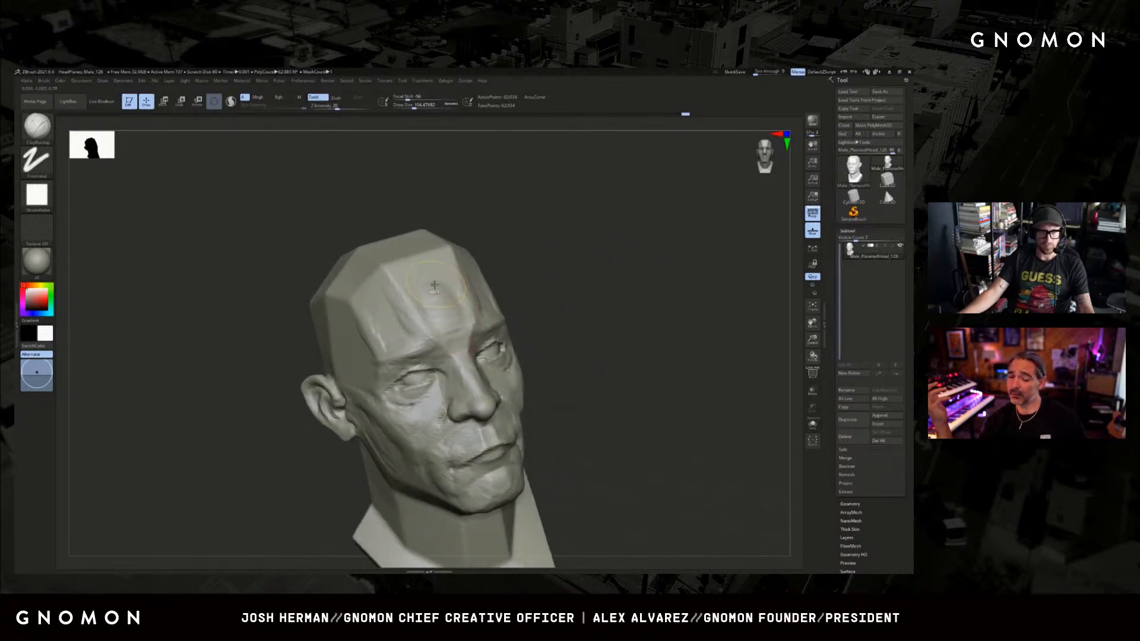
Fill in the planar edges across the forehead with a larger ClayBuildup brush.
key(ctrl+z)
key(])
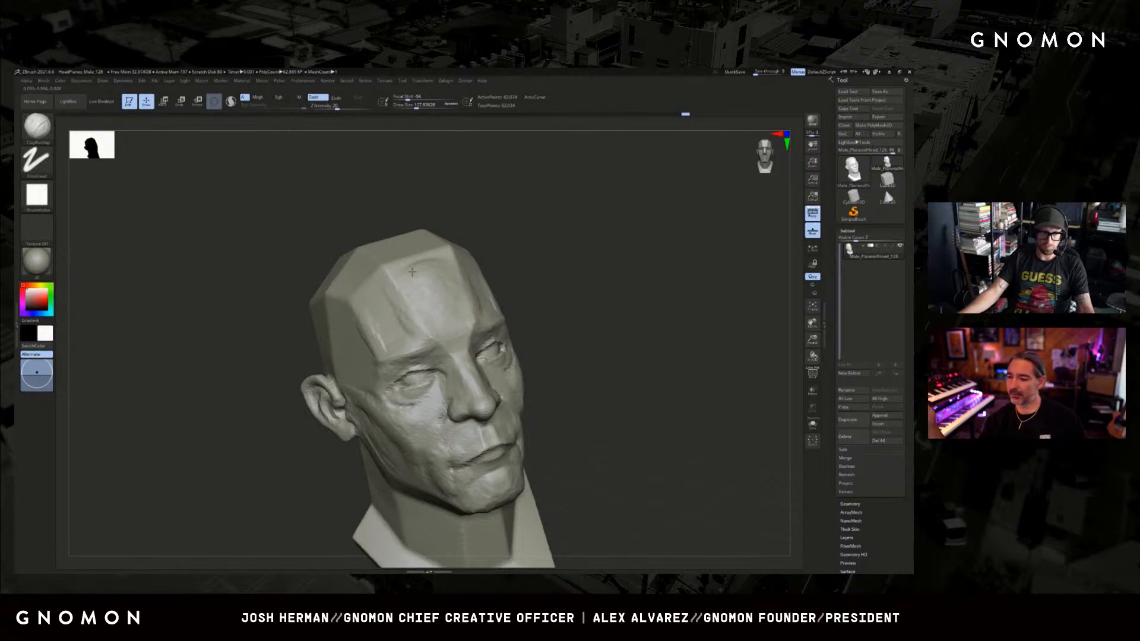
drag(567, 275, 479, 263)
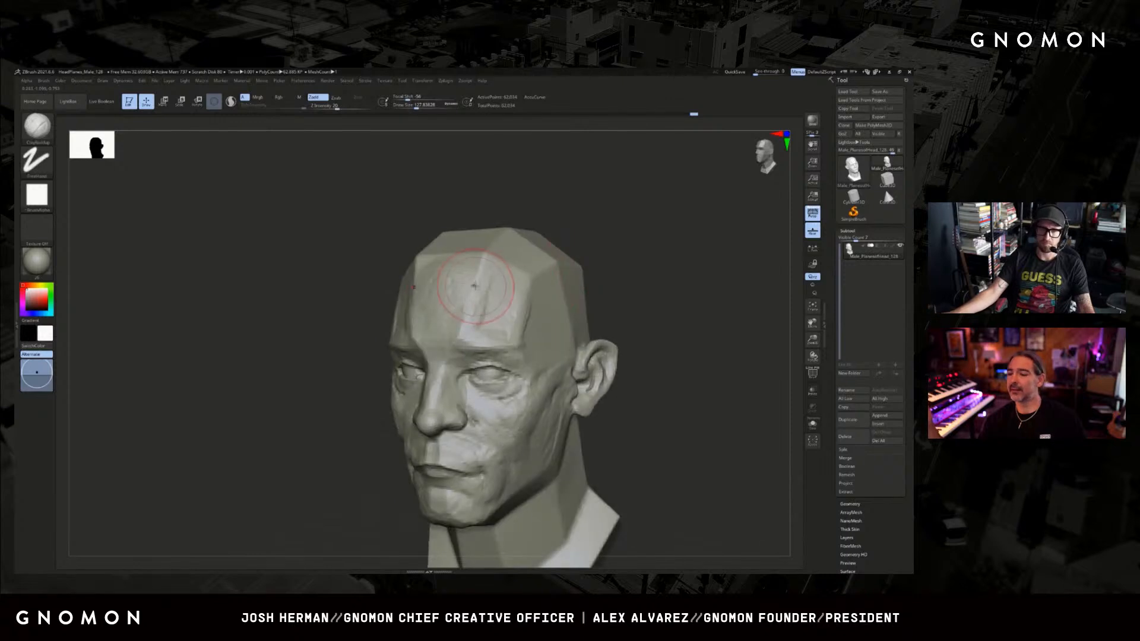
drag(590, 214, 576, 229)
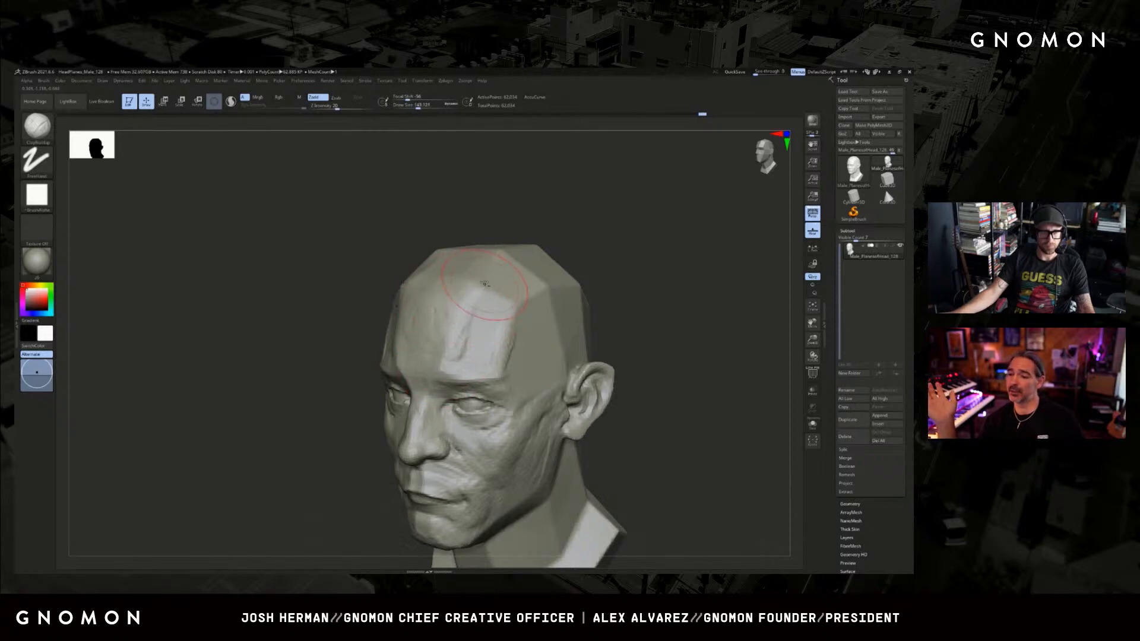
Round the temple and the side of the skull above the ear with ClayBuildup.
drag(631, 256, 573, 291)
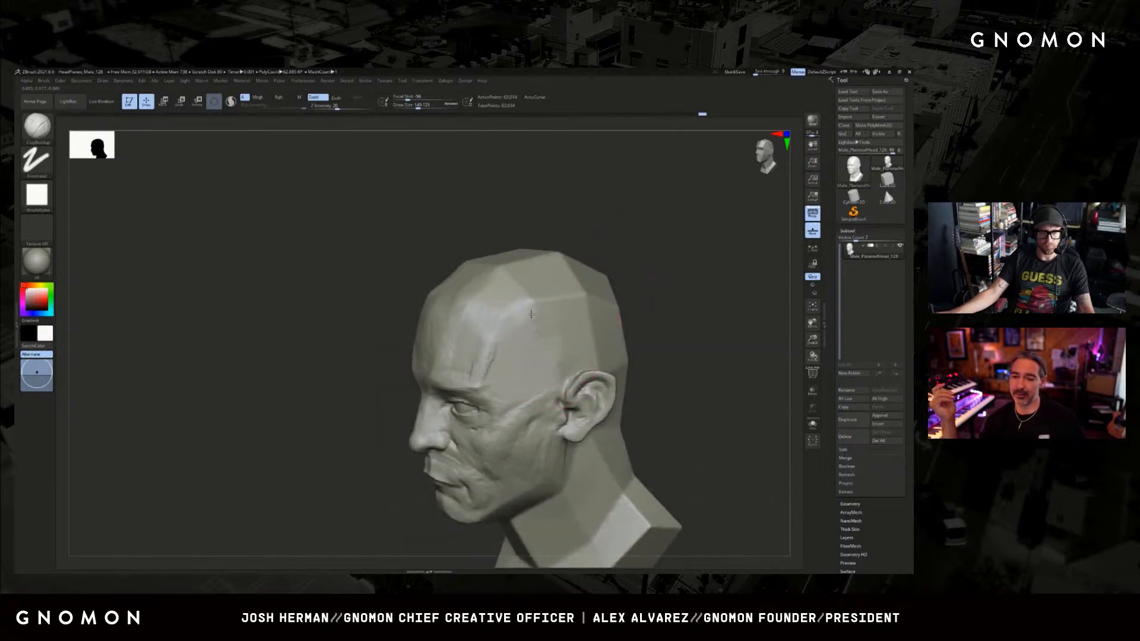
drag(635, 258, 585, 291)
drag(644, 261, 605, 274)
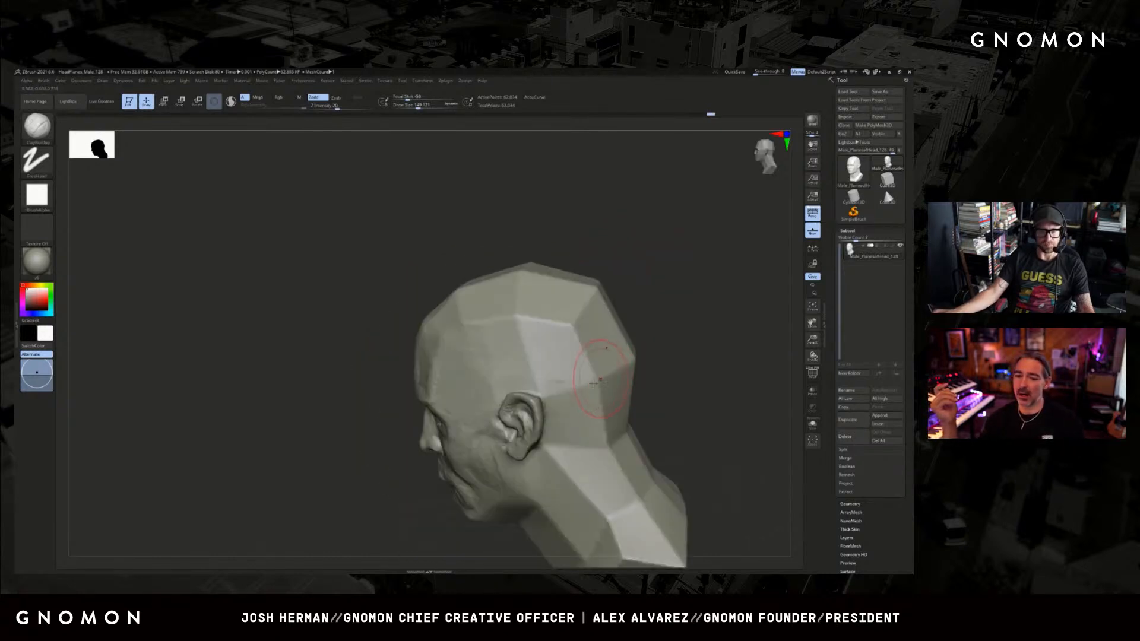
mouse_move(561, 386)
mouse_down()
mouse_move(636, 373)
mouse_move(530, 377)
mouse_up()
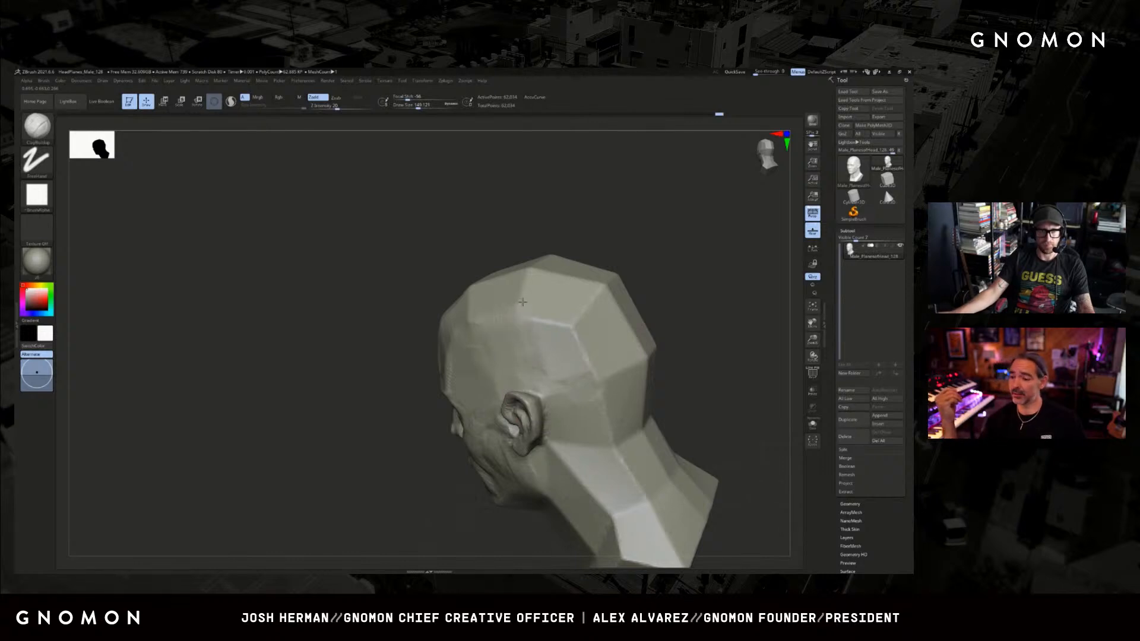
Soften the hard planes on the back and upper side of the skull with ClayBuildup.
mouse_move(538, 316)
mouse_down()
mouse_move(579, 352)
mouse_move(645, 354)
mouse_move(590, 305)
mouse_move(634, 265)
mouse_move(641, 346)
mouse_up()
mouse_move(611, 259)
mouse_down()
mouse_move(616, 277)
mouse_move(560, 268)
mouse_move(612, 284)
mouse_move(541, 284)
mouse_move(462, 308)
mouse_up()
key(ctrl+z)
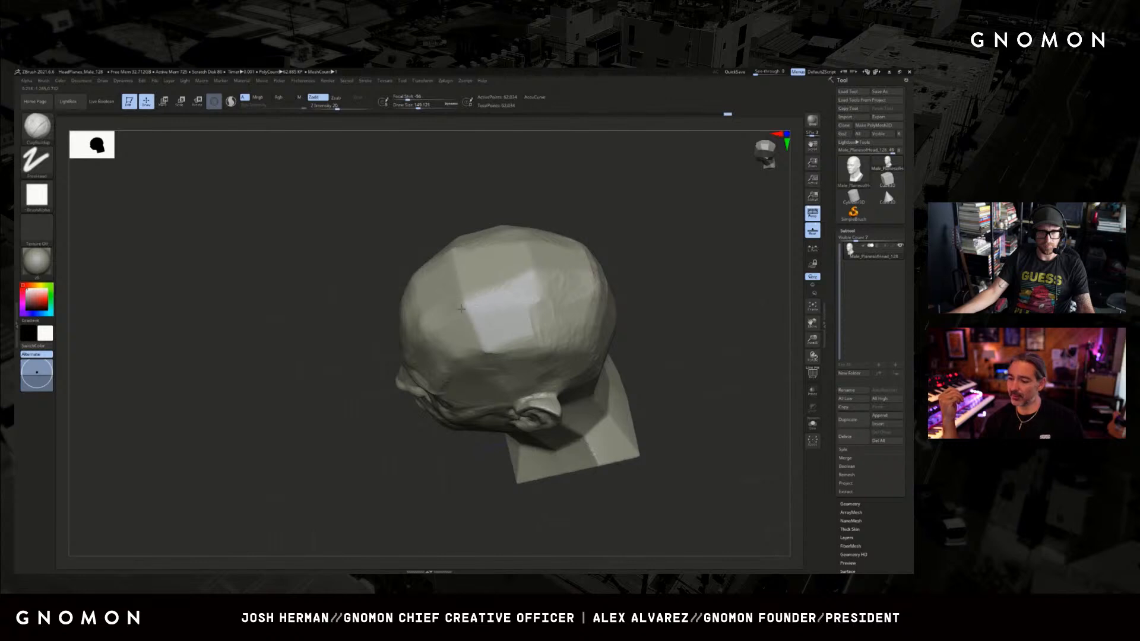
drag(653, 240, 534, 291)
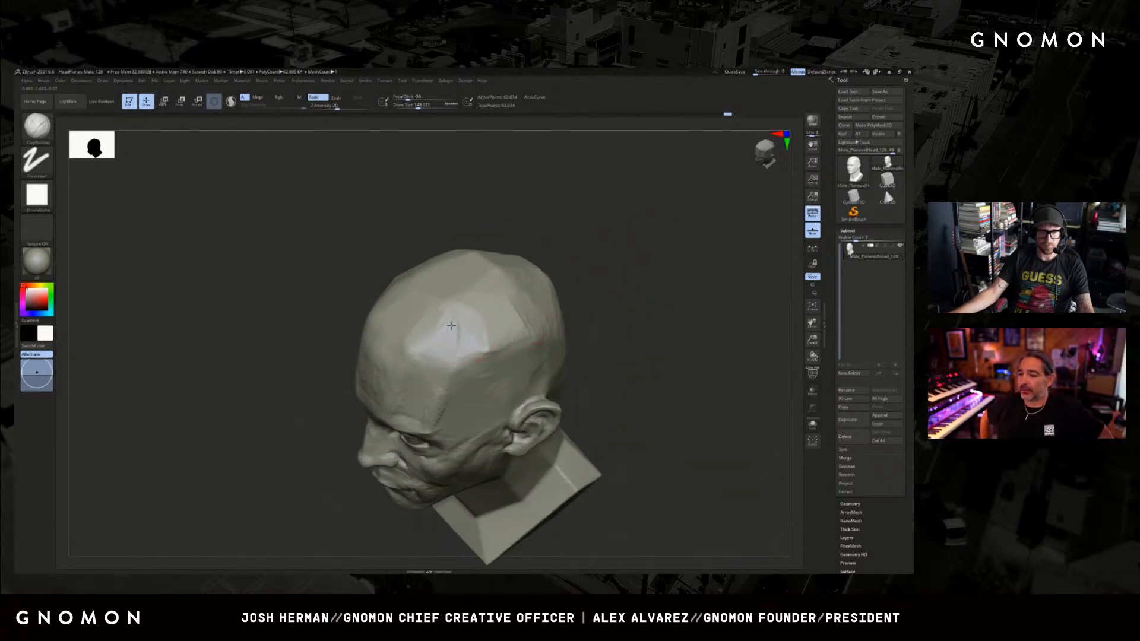
Round off the remaining facets on the crown of the head with ClayBuildup.
drag(641, 252, 594, 267)
drag(509, 306, 520, 330)
drag(638, 237, 585, 260)
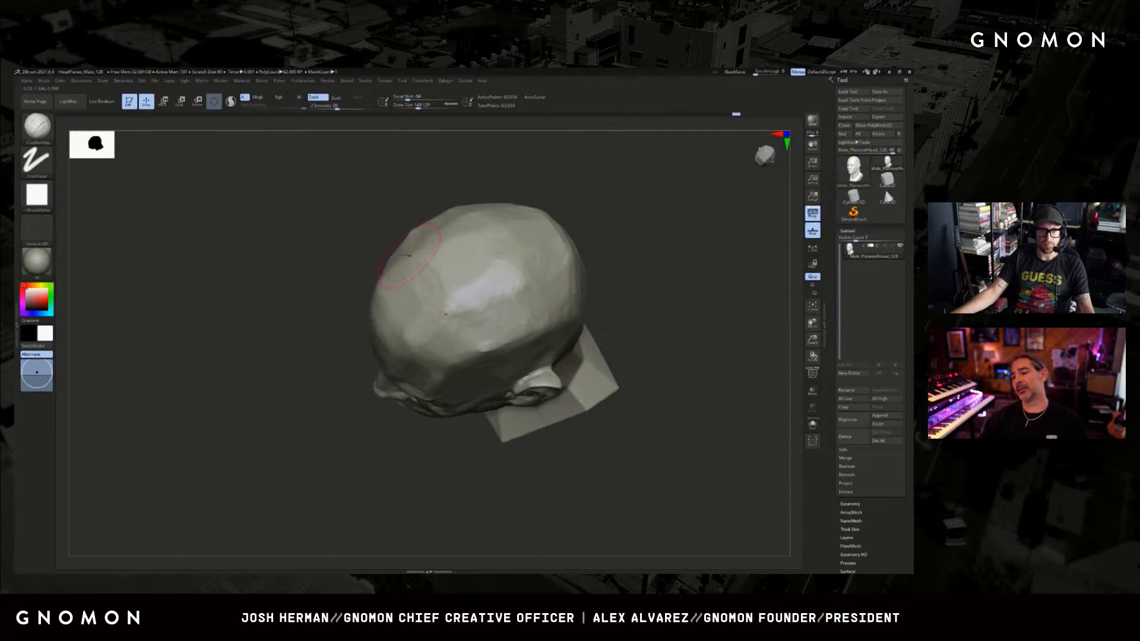
drag(463, 285, 467, 271)
mouse_move(598, 285)
mouse_down()
mouse_move(618, 219)
mouse_move(626, 245)
mouse_move(663, 246)
mouse_move(626, 283)
mouse_move(549, 283)
mouse_up()
key(f)
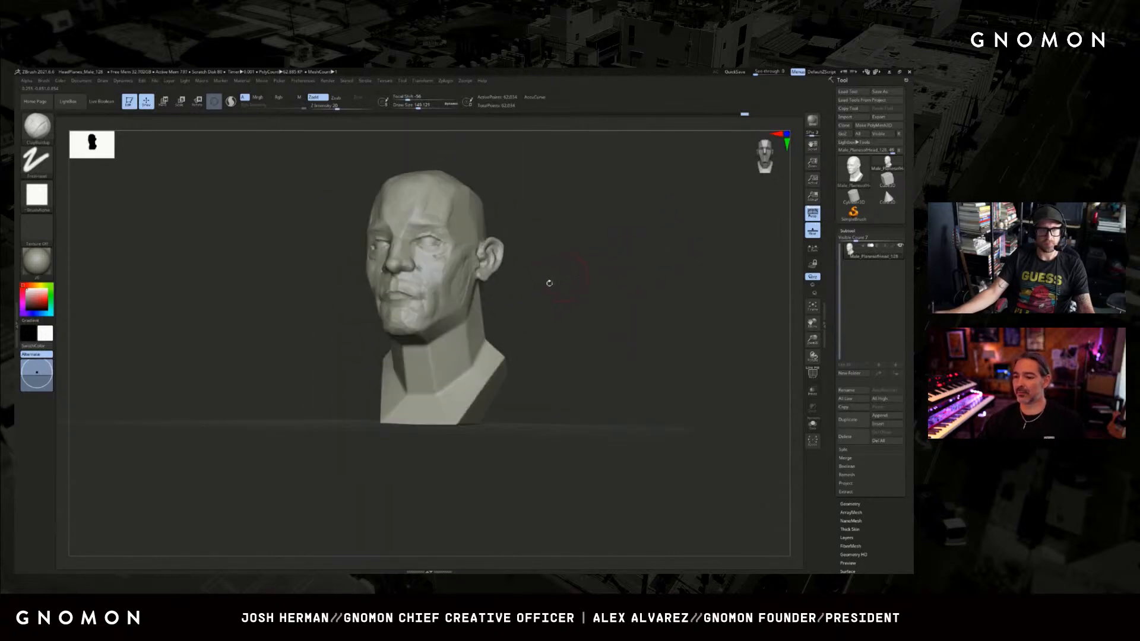
Block in the long neck muscle running from behind the ear toward the front of the neck with ClayBuildup.
mouse_move(512, 355)
mouse_down()
mouse_move(462, 368)
mouse_move(453, 340)
mouse_up()
key(s)
click(446, 393)
key(ctrl+z)
key(bracketright)
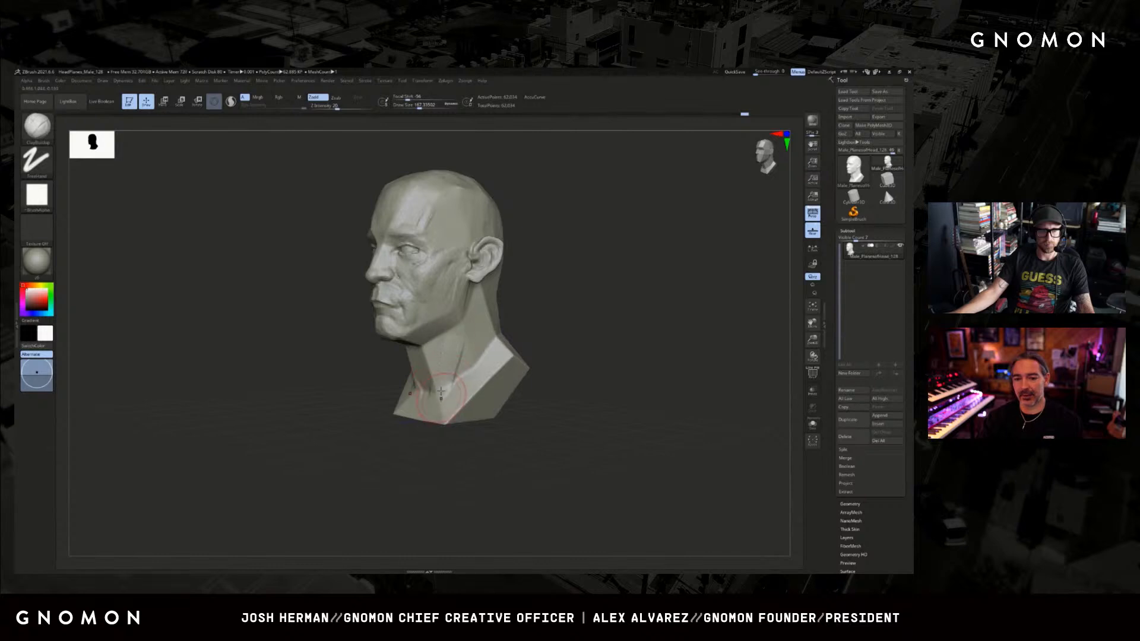
drag(355, 411, 339, 324)
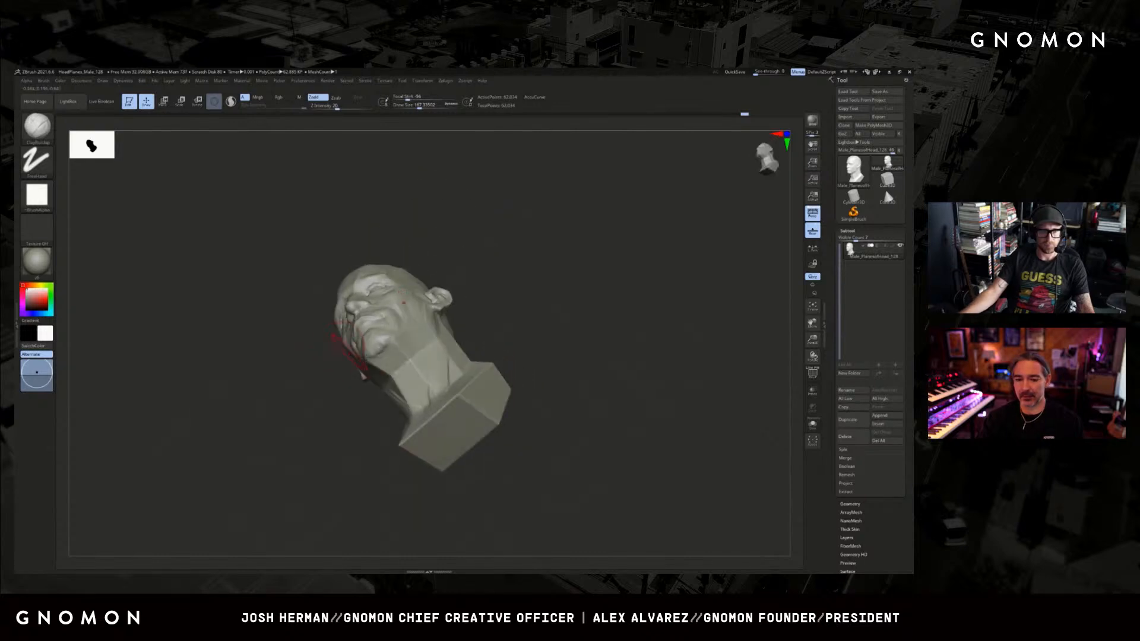
drag(410, 357, 430, 362)
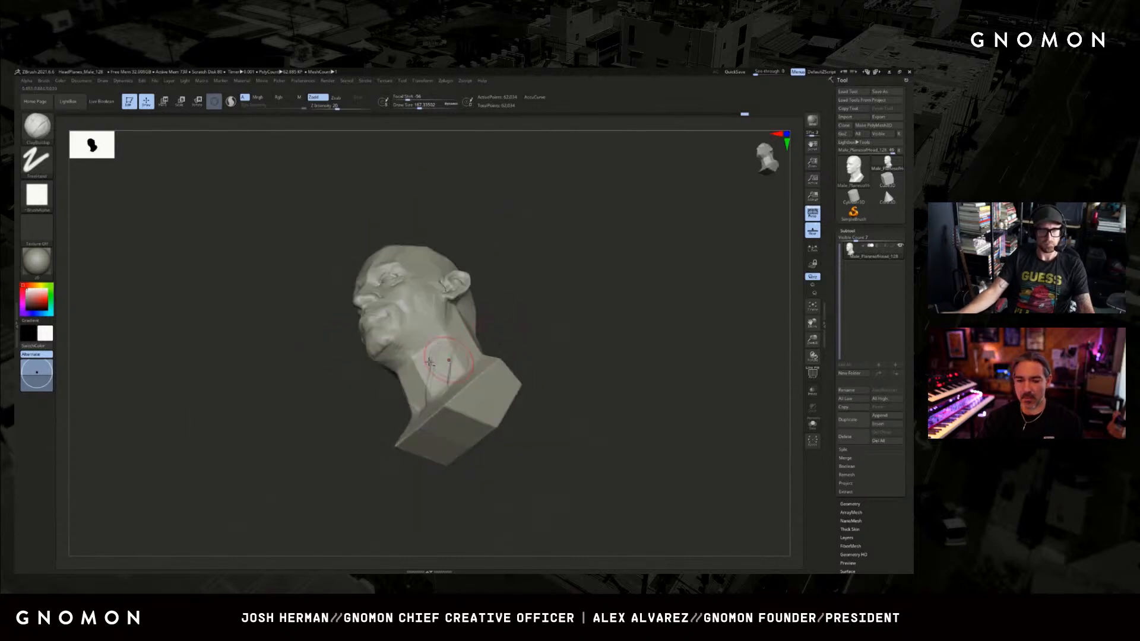
right_drag(422, 395, 422, 403)
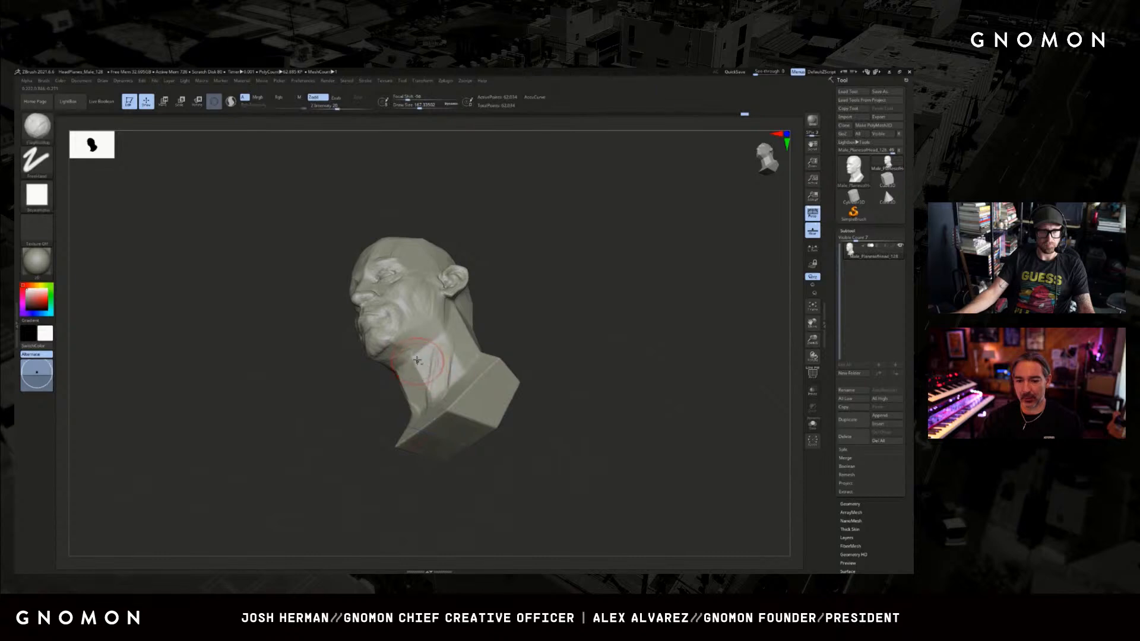
drag(423, 366, 428, 380)
right_drag(490, 308, 495, 346)
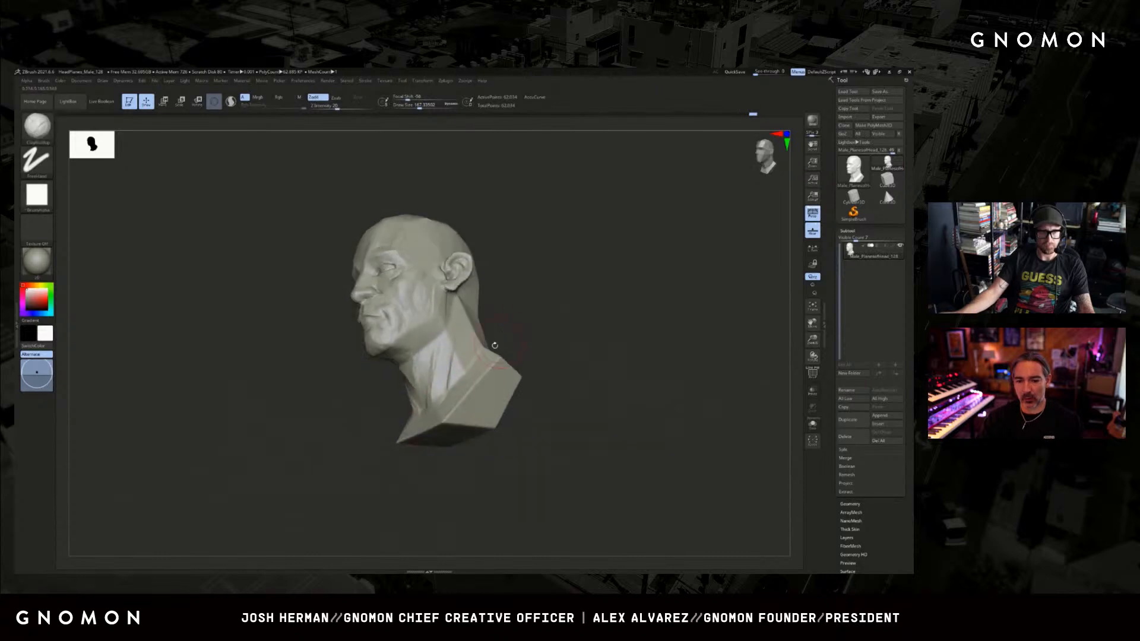
Build up the Adam's apple and round the throat beneath the chin with ClayBuildup.
key(s)
drag(404, 385, 400, 385)
mouse_move(410, 391)
right_down()
mouse_move(408, 373)
mouse_move(387, 399)
mouse_move(410, 392)
right_up()
key(s)
drag(411, 384, 413, 385)
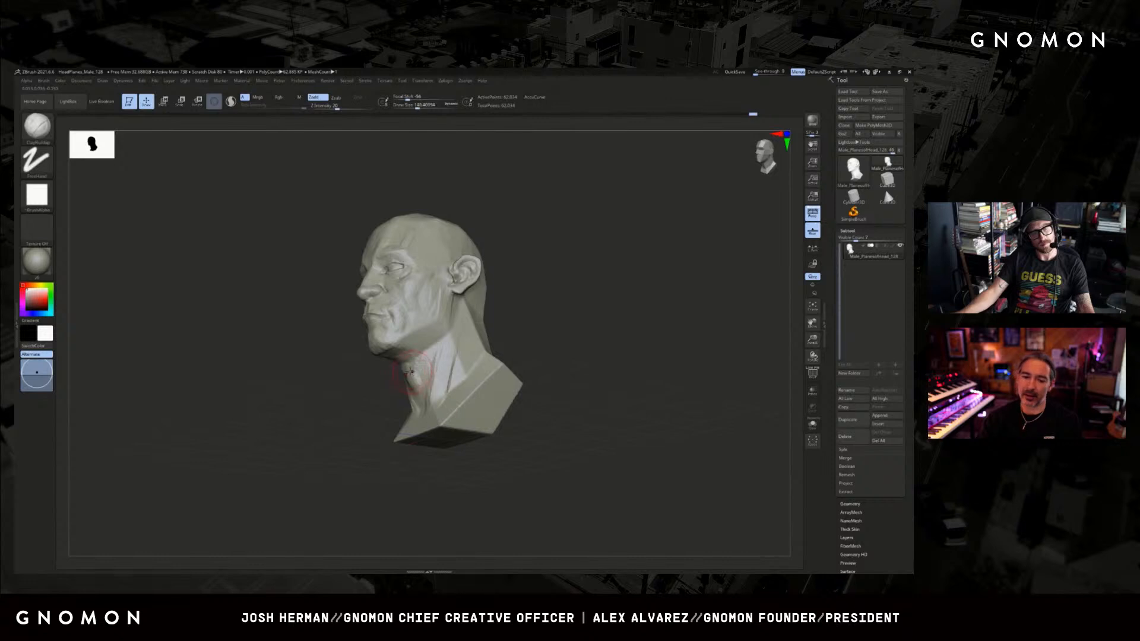
mouse_move(381, 388)
right_down()
mouse_move(361, 400)
mouse_move(392, 382)
mouse_move(392, 347)
right_up()
key(s)
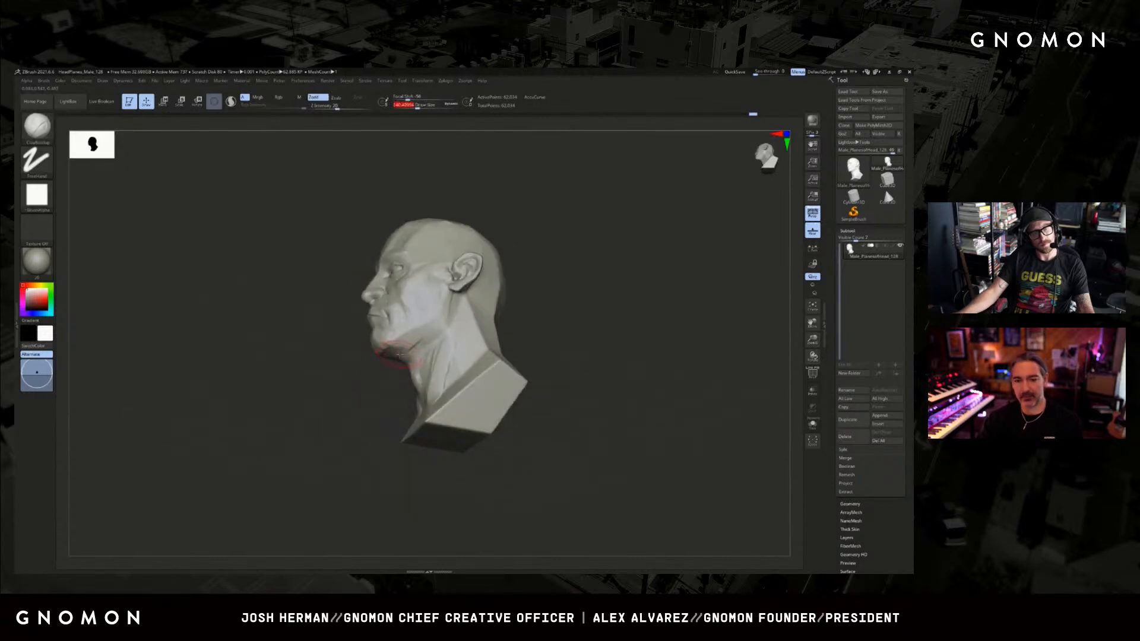
drag(392, 344, 458, 315)
mouse_move(365, 394)
shift+right_down()
mouse_move(347, 407)
mouse_move(461, 329)
mouse_move(402, 355)
shift+right_up()
key(ctrl)
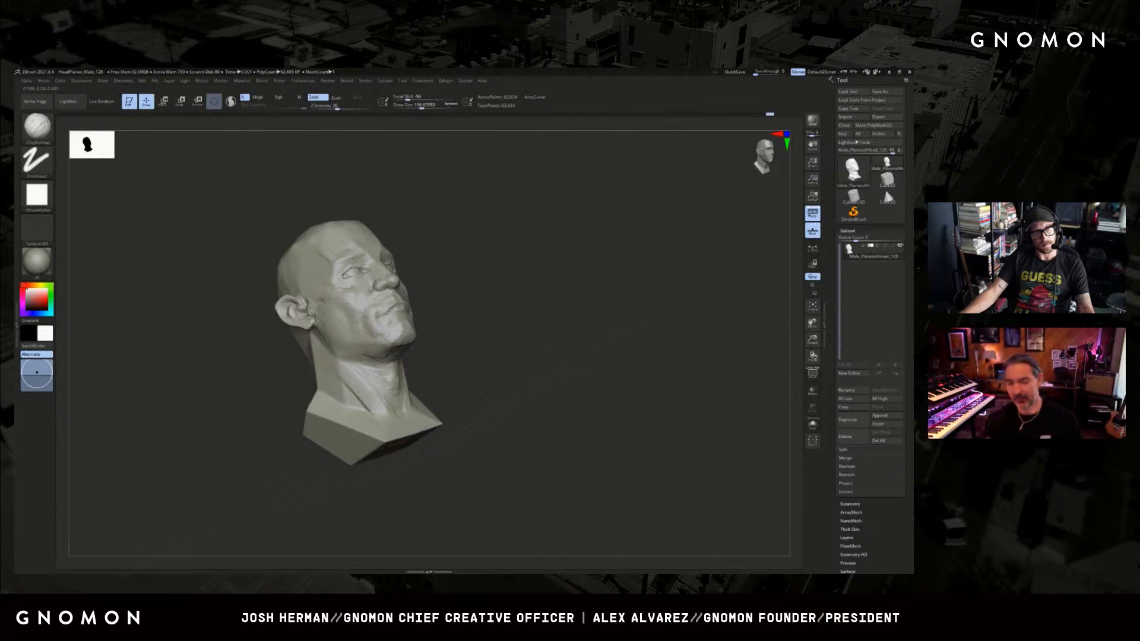
Build up the lower neck where its muscles meet the collarbones with a large ClayBuildup brush.
mouse_move(339, 340)
right_down()
mouse_move(520, 311)
mouse_move(511, 348)
mouse_move(445, 356)
right_up()
key(b)
key(m)
key(v)
key(s)
key(b)
key(c)
key(b)
key(s)
drag(437, 427, 419, 437)
right_drag(442, 431, 436, 434)
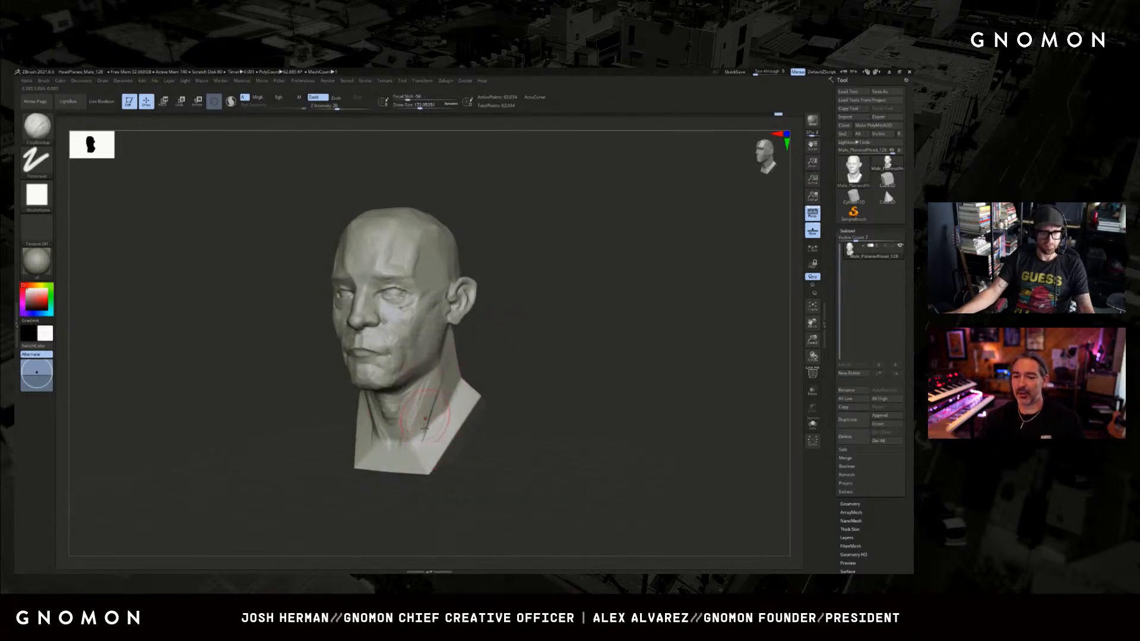
key(s)
drag(397, 450, 424, 469)
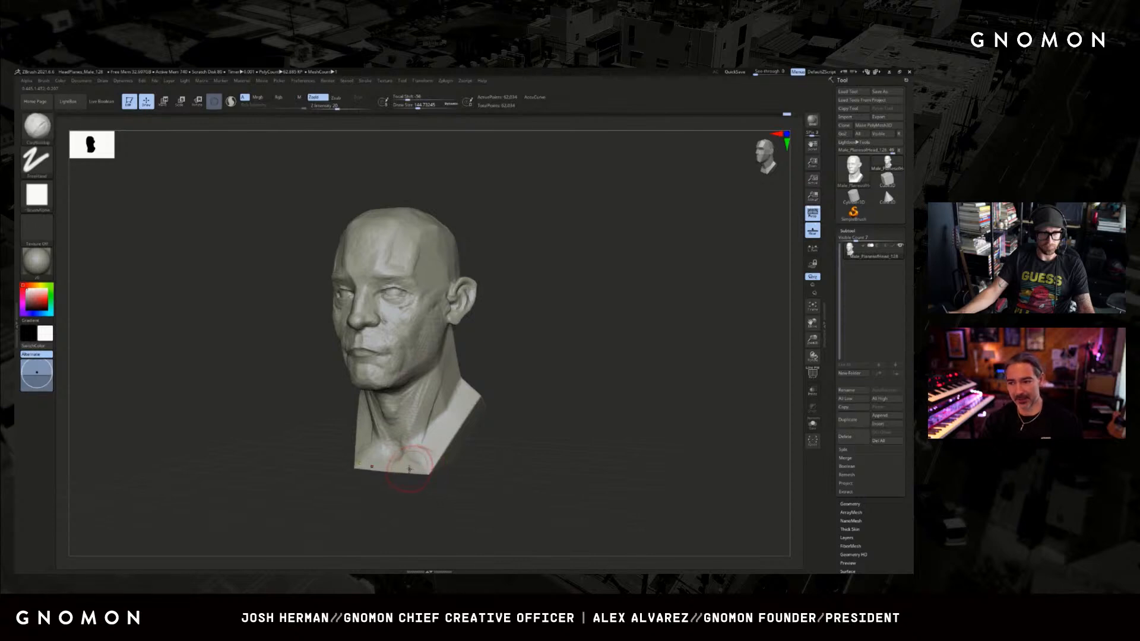
Refine the collarbones and the pit of the neck, and reshape the lower edge of the bust.
right_drag(434, 472, 516, 408)
key(1)
key(s)
drag(323, 455, 318, 455)
drag(297, 460, 375, 432)
mouse_move(496, 369)
right_down()
mouse_move(554, 373)
mouse_move(547, 399)
mouse_move(575, 354)
mouse_move(581, 374)
mouse_move(530, 343)
right_up()
key(2)
key(3)
drag(431, 359, 435, 357)
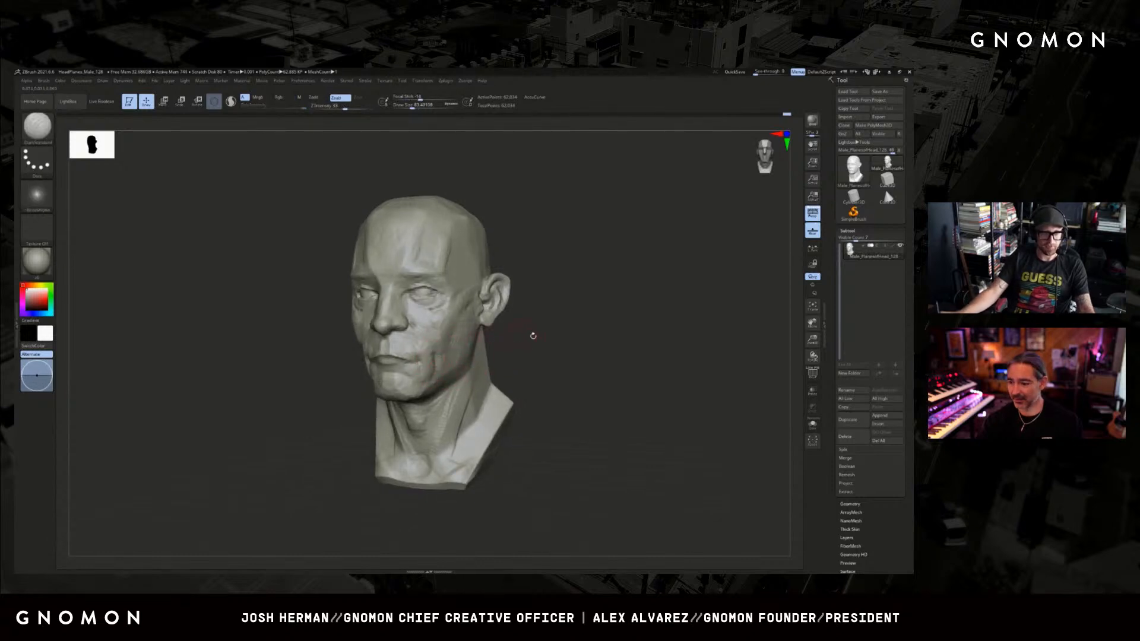
Refine the cheek beside the mouth corner with DamStandard and add volume below the cheekbone with ClayBuildup.
right_drag(534, 337, 361, 360)
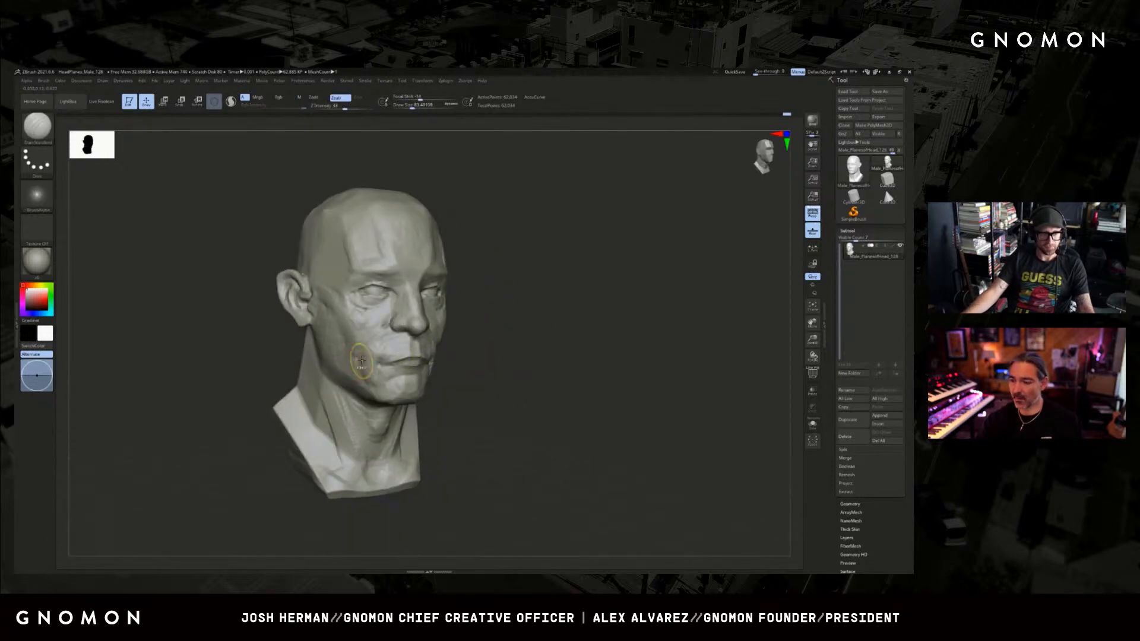
alt+right_drag(506, 345, 506, 355)
key(bracketleft)
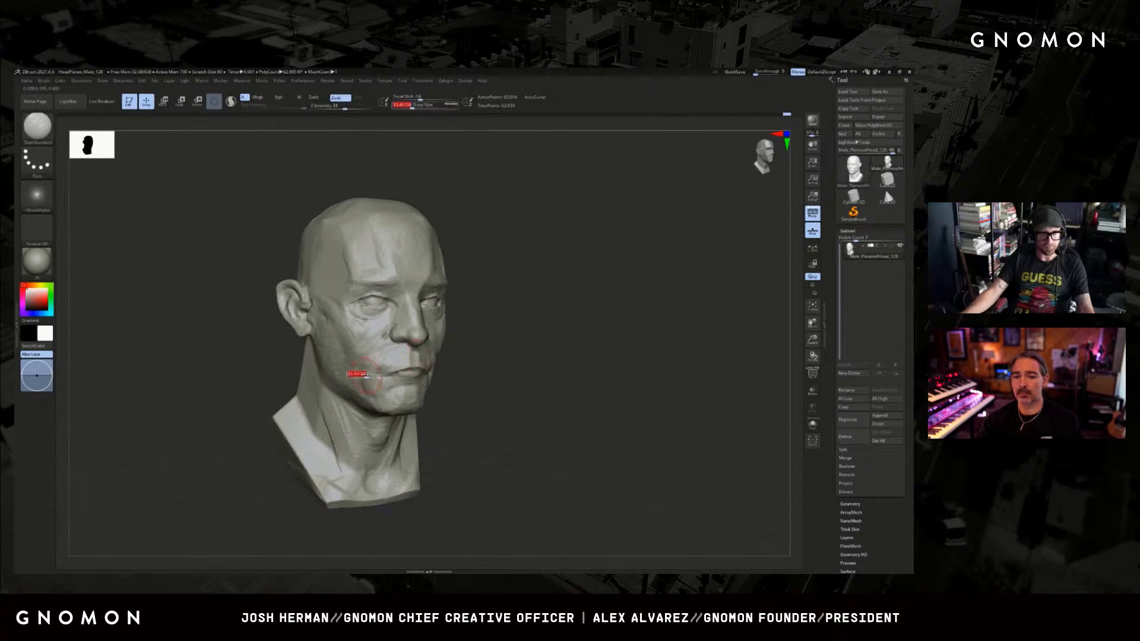
key(2)
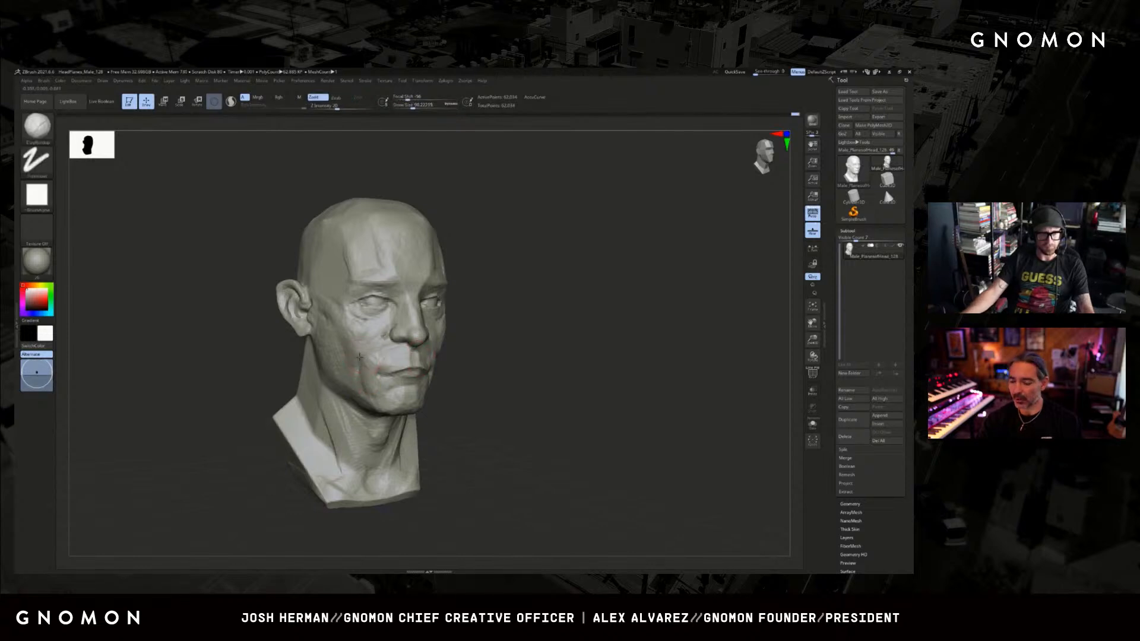
drag(352, 330, 360, 340)
alt+drag(535, 300, 530, 316)
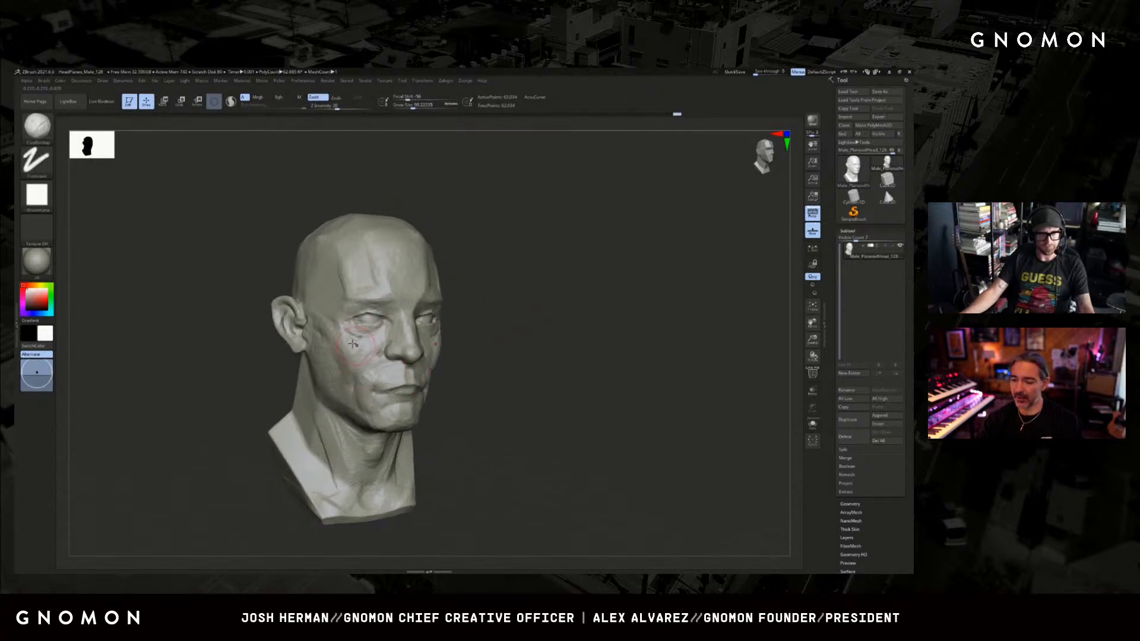
Shape the transition from the lower eyelid into the upper cheek with smaller ClayBuildup and DamStandard brushes.
key(bracketleft)
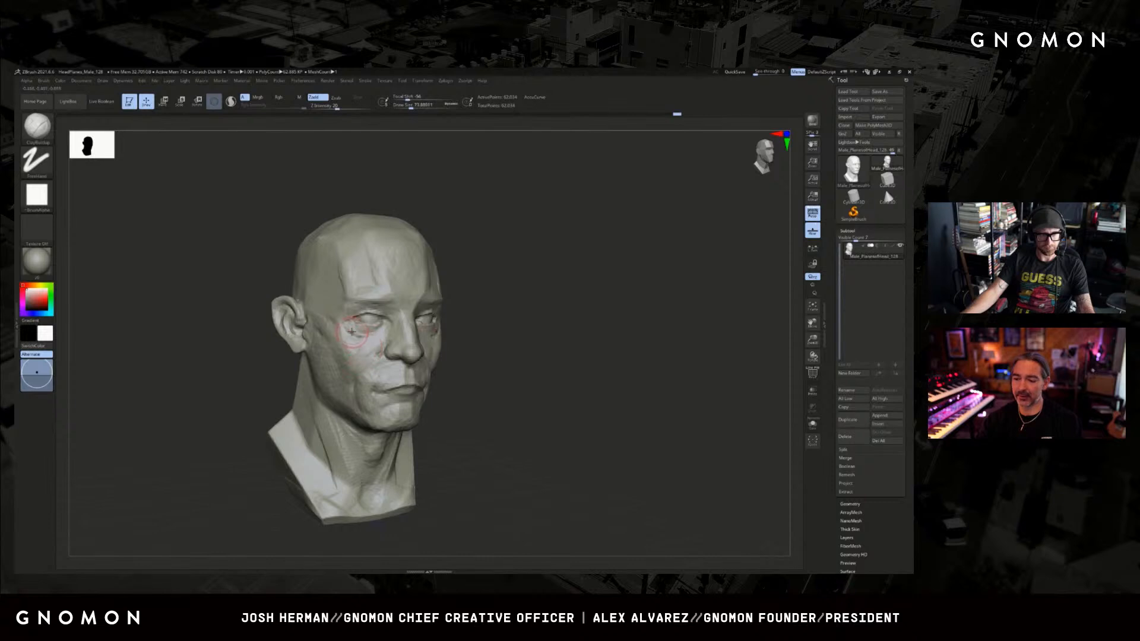
mouse_move(514, 312)
mouse_down()
mouse_move(386, 314)
mouse_move(439, 328)
mouse_up()
key(bracketleft)
key(bracketleft)
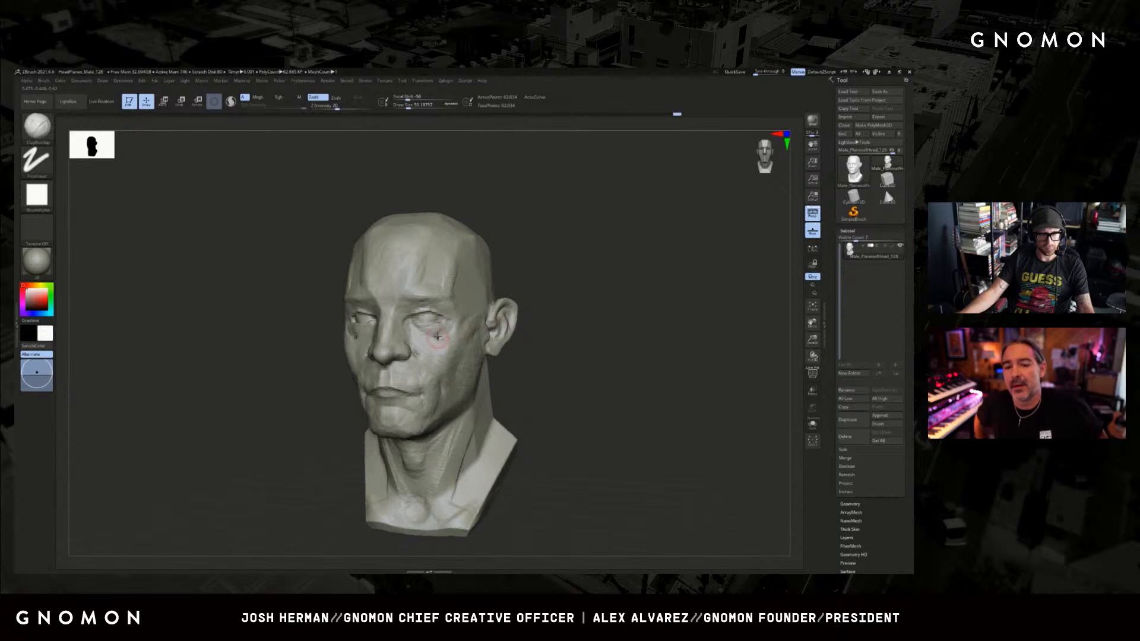
key(b)
key(d)
key(s)
key(b)
key(c)
key(b)
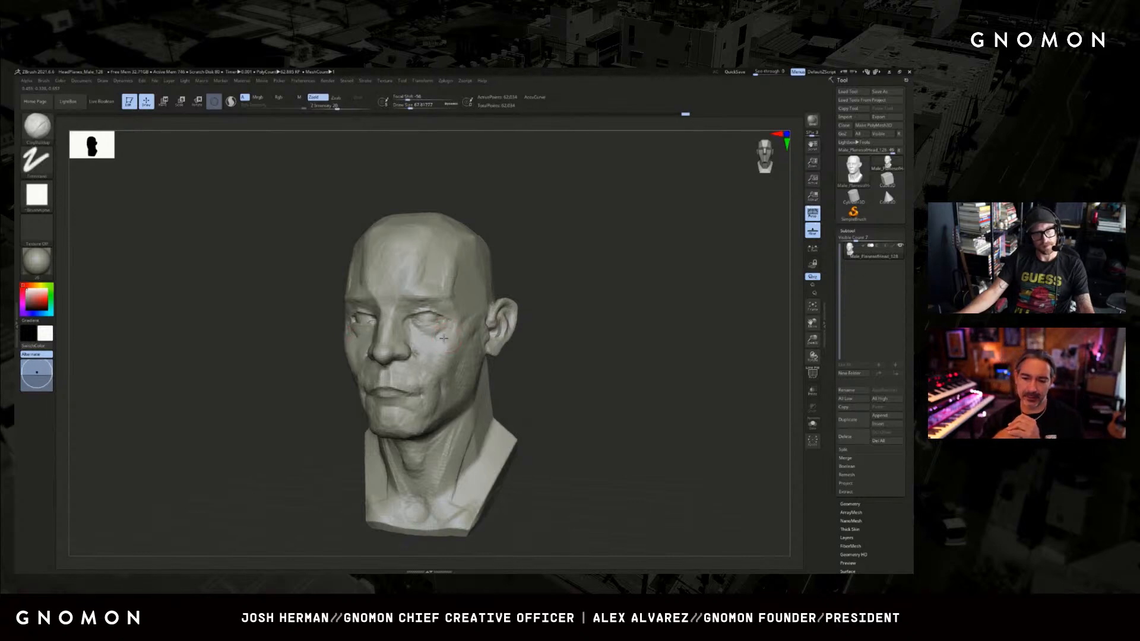
Fill out the cheekbone and the front of the cheek with ClayBuildup.
right_drag(459, 324, 490, 316)
shift+drag(353, 333, 349, 352)
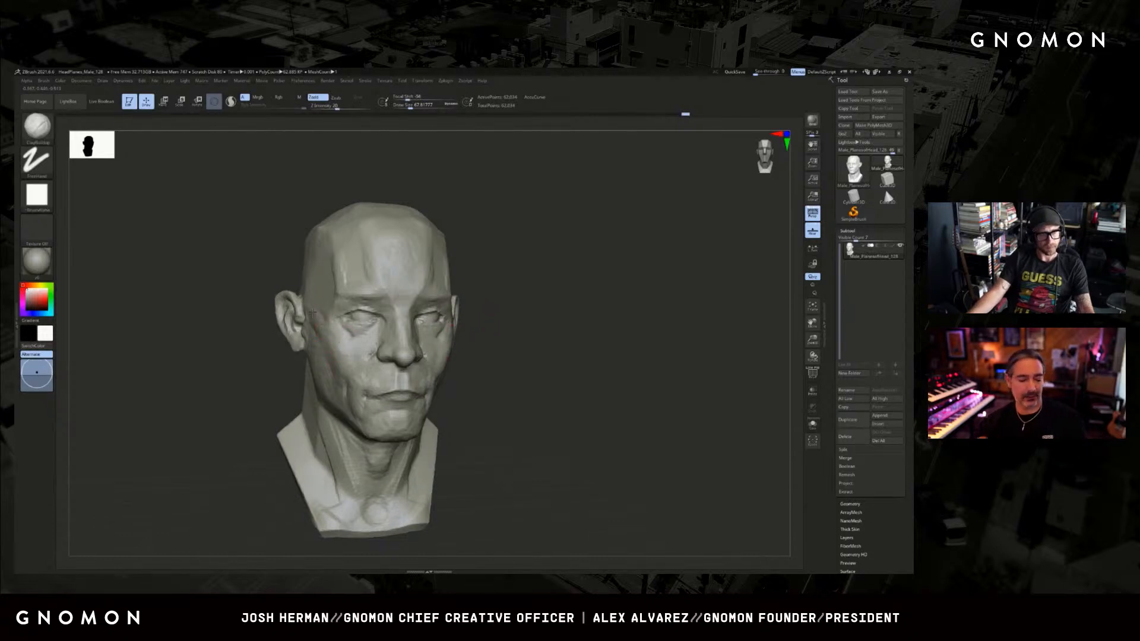
drag(313, 313, 342, 345)
drag(573, 339, 529, 337)
key(s)
drag(430, 348, 425, 348)
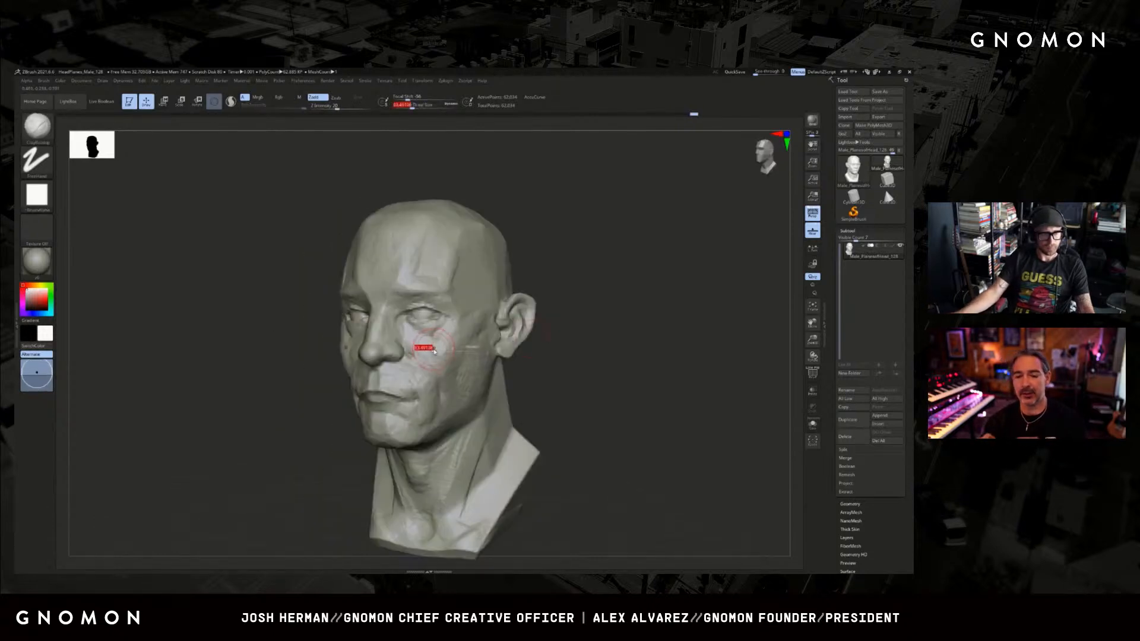
Sculpt the eye bag and the plane directly below the lower eyelid with a small ClayBuildup brush.
drag(567, 321, 577, 306)
drag(419, 357, 421, 345)
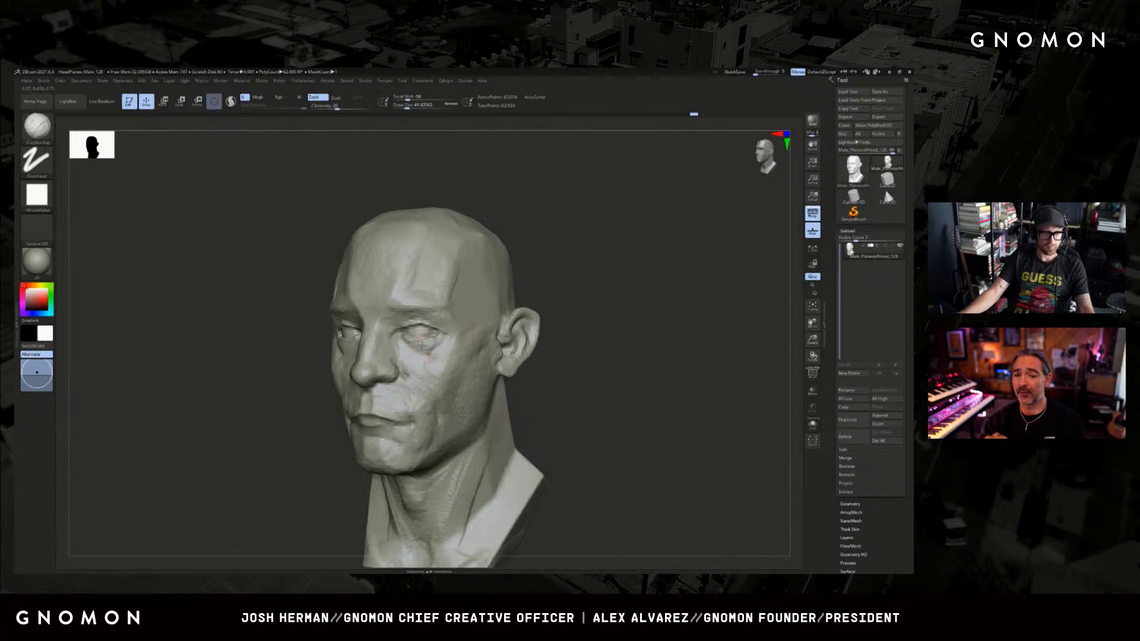
drag(546, 320, 556, 317)
shift+drag(419, 355, 412, 345)
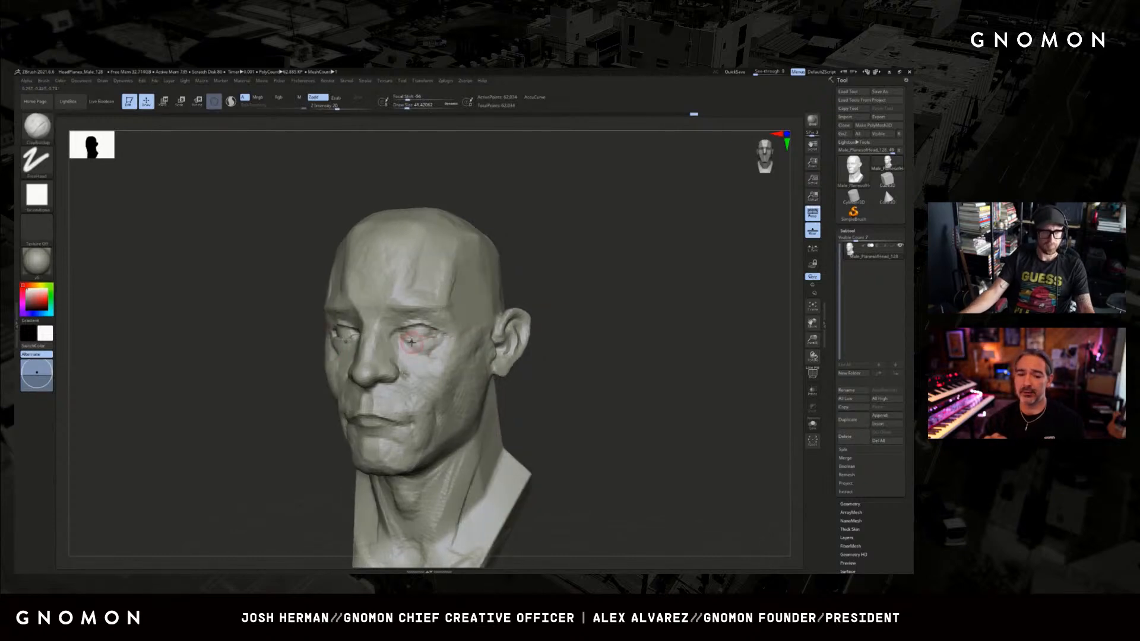
drag(552, 302, 633, 288)
key(s)
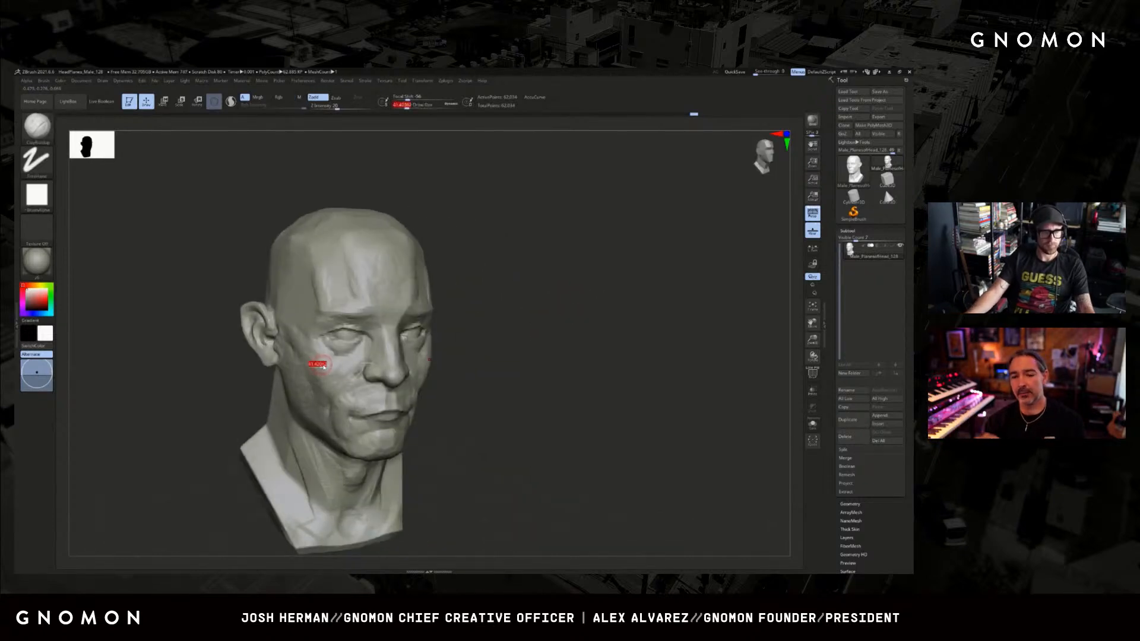
drag(323, 367, 326, 367)
drag(324, 359, 317, 351)
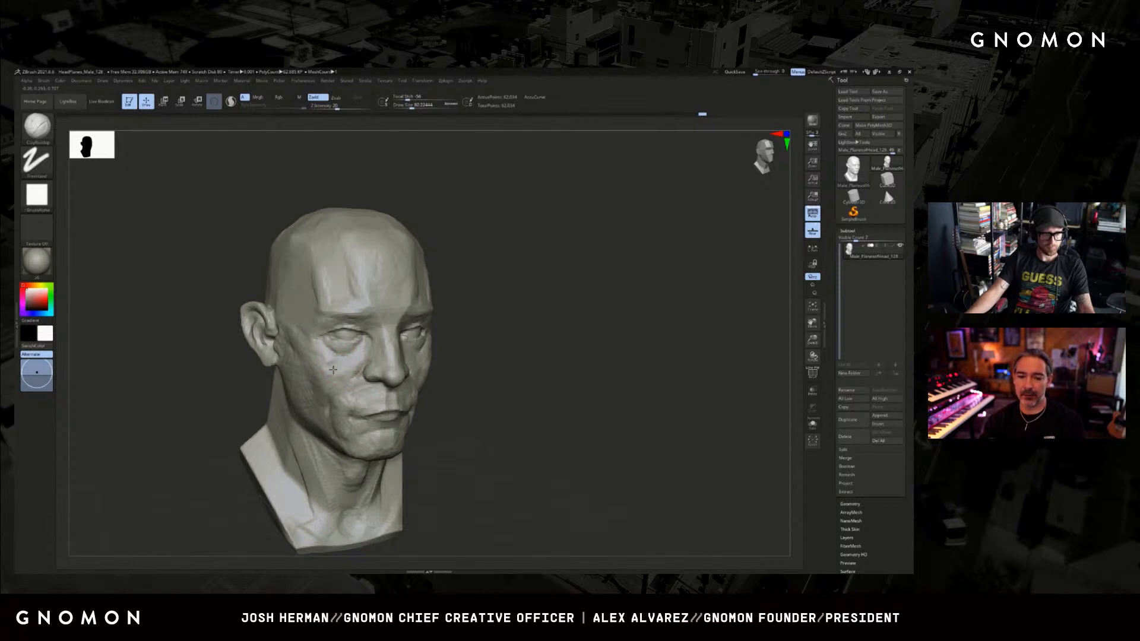
Carve the crease running from the inner eye across the cheek with DamStandard and soften it with ClayBuildup.
key(b)
key(d)
key(s)
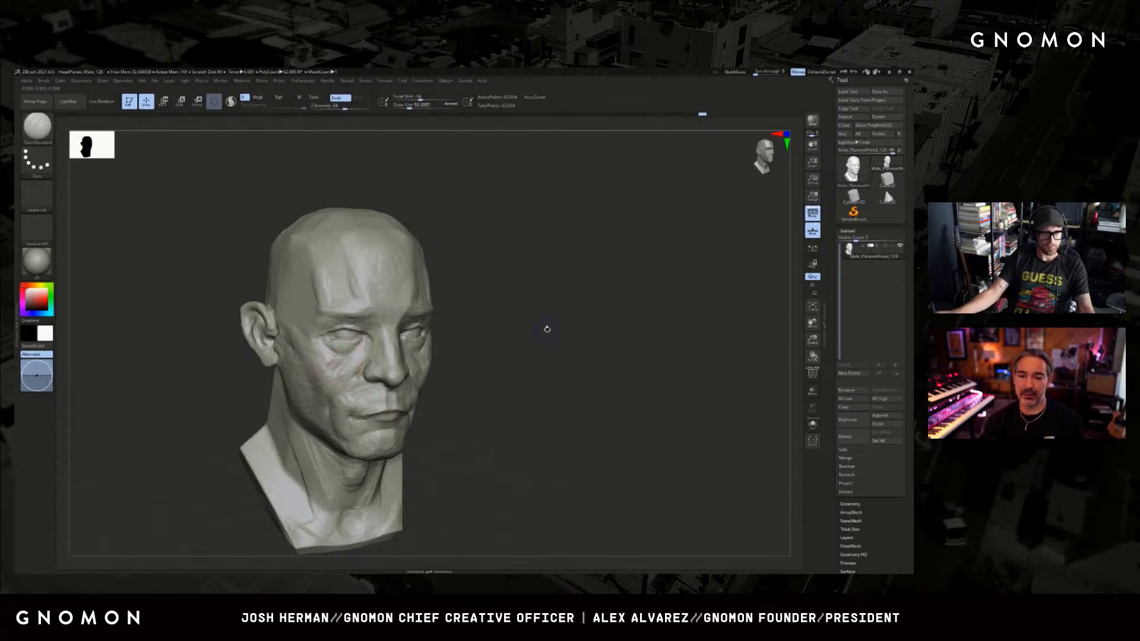
drag(547, 328, 509, 328)
drag(581, 312, 531, 326)
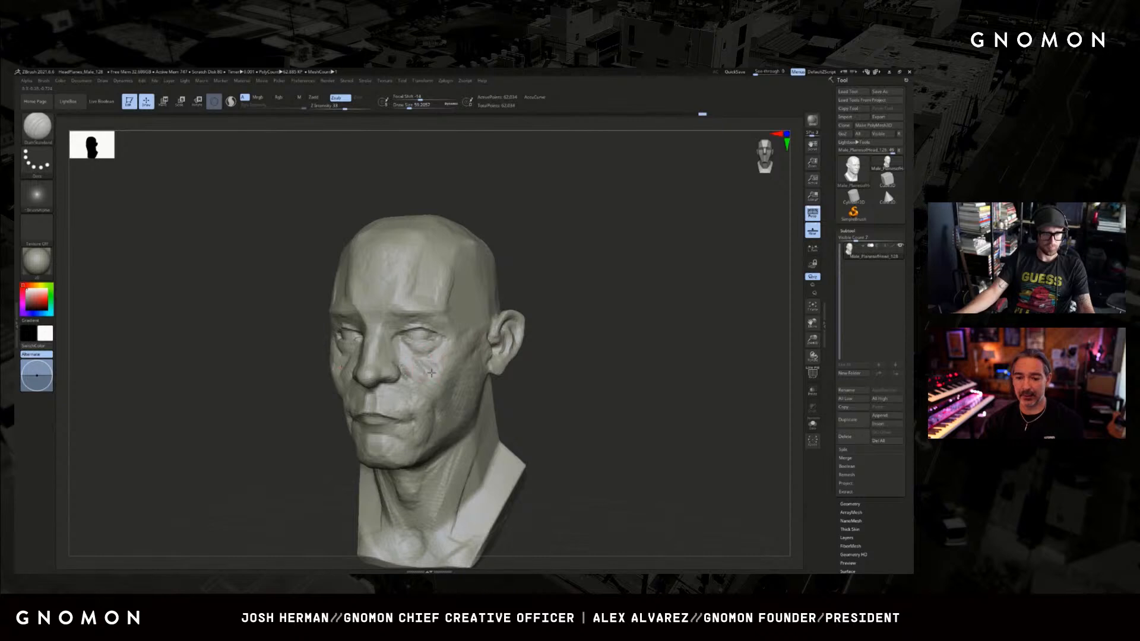
key(b)
key(c)
Deepen the cheek folds beside the nose with DamStandard and build up the flesh around them with ClayBuildup.
key(b)
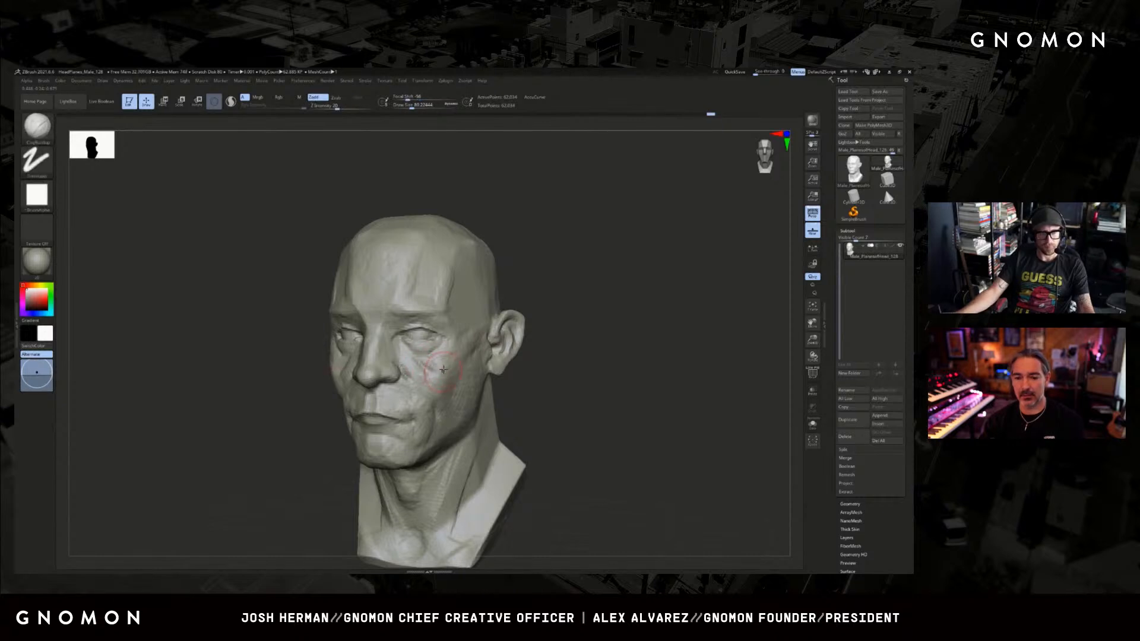
key(b)
key(d)
key(s)
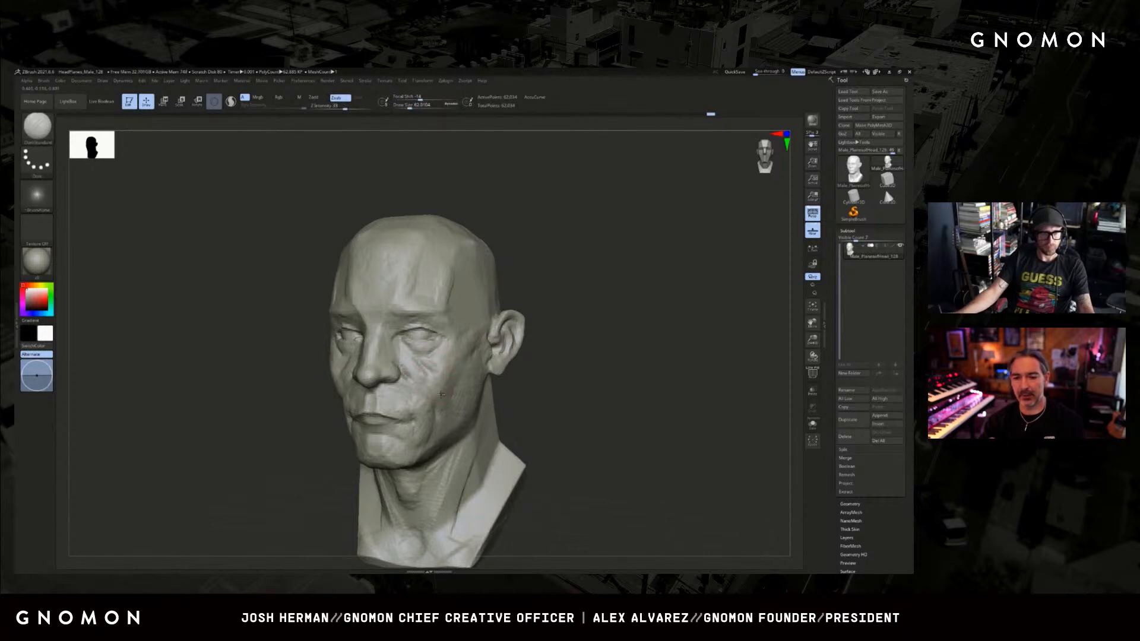
drag(505, 370, 562, 361)
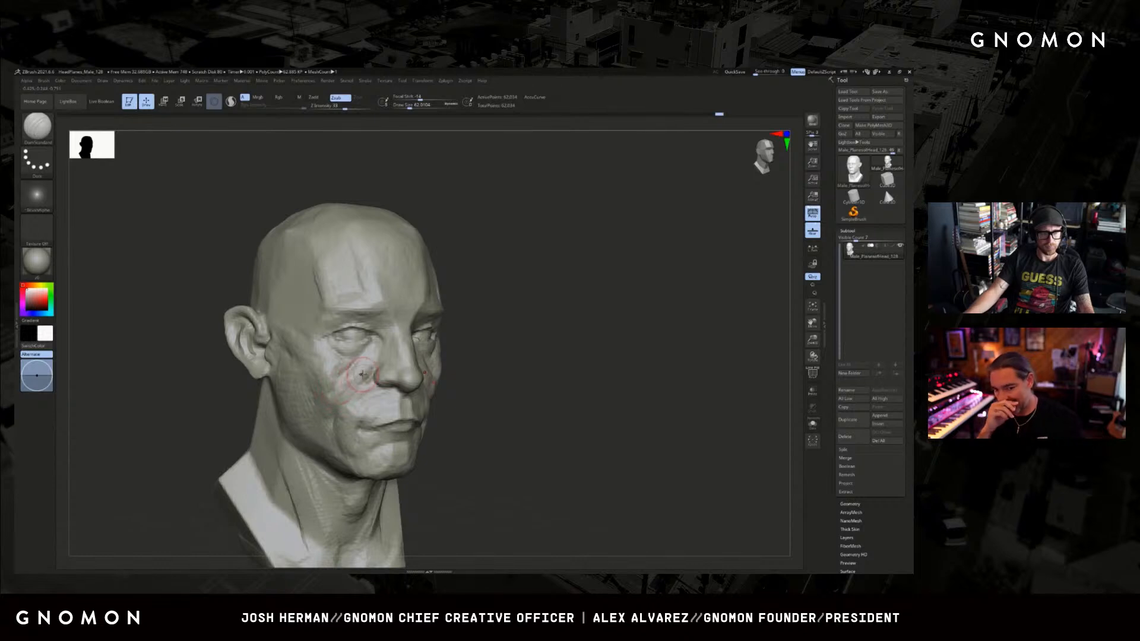
key(b)
key(c)
key(b)
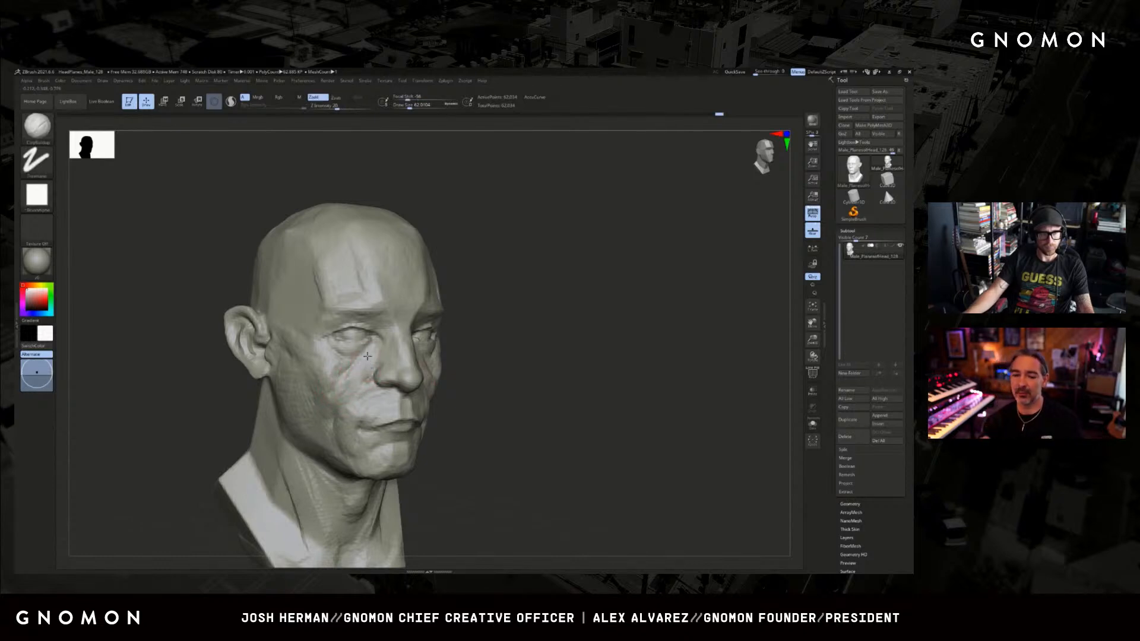
drag(582, 352, 520, 356)
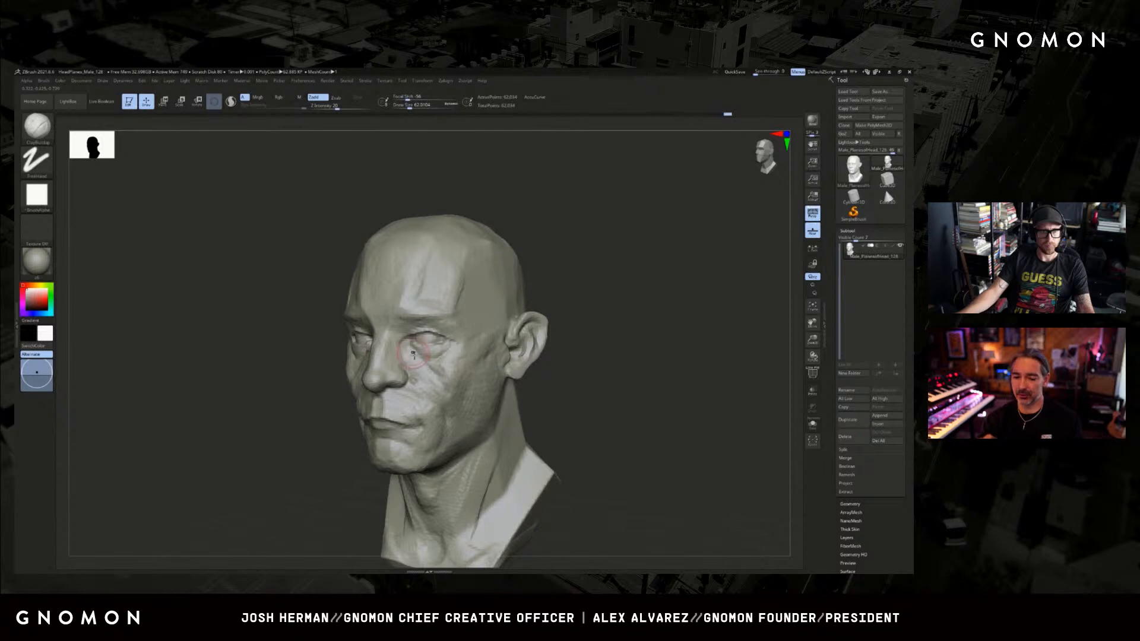
Blend the fleshy forms between the lower eyelid, nose and cheek with ClayBuildup strokes.
drag(553, 373, 558, 371)
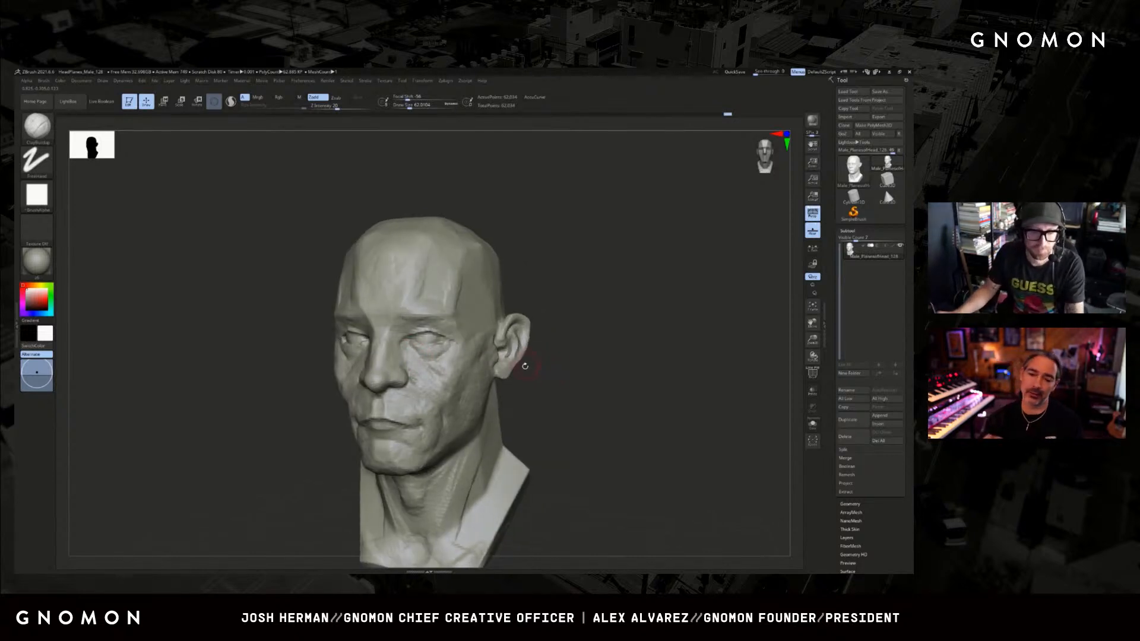
drag(520, 381, 578, 367)
drag(579, 310, 527, 328)
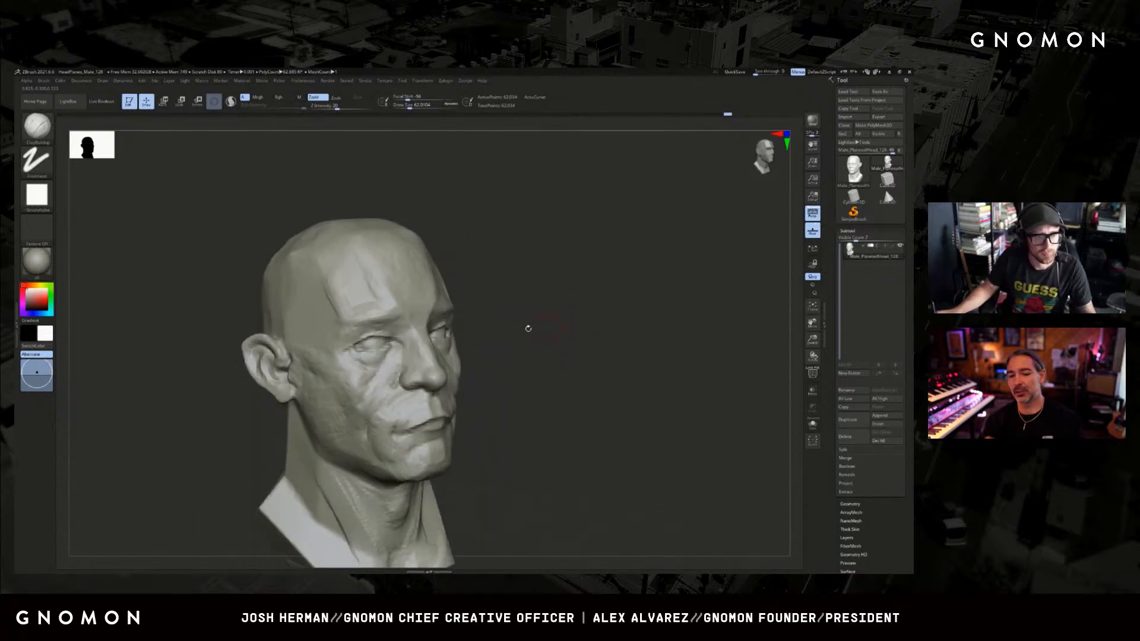
mouse_move(387, 356)
shift+mouse_down()
mouse_move(374, 344)
mouse_move(383, 347)
shift+mouse_up()
mouse_move(530, 315)
shift+mouse_down()
mouse_move(556, 302)
mouse_move(501, 297)
shift+mouse_up()
Reshape the contour of the upper skull with a large Move brush.
key(s)
mouse_move(582, 304)
mouse_down()
mouse_move(494, 270)
mouse_move(487, 298)
mouse_up()
key(s)
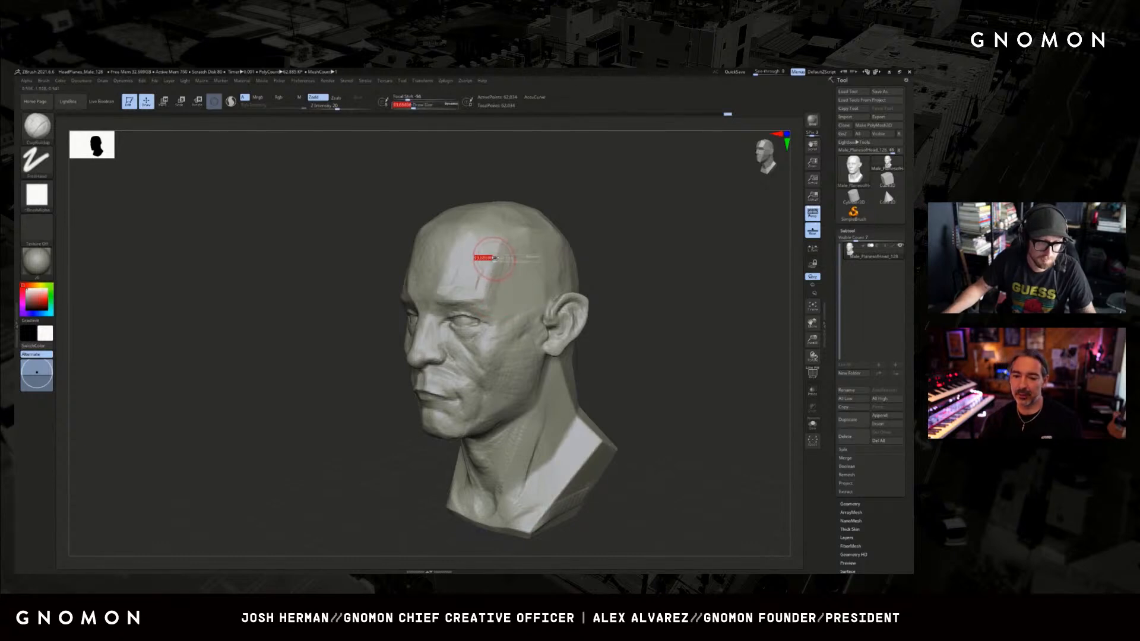
key(b)
key(m)
key(v)
key(s)
drag(570, 211, 532, 215)
key(s)
drag(493, 249, 556, 255)
shift+drag(629, 223, 607, 225)
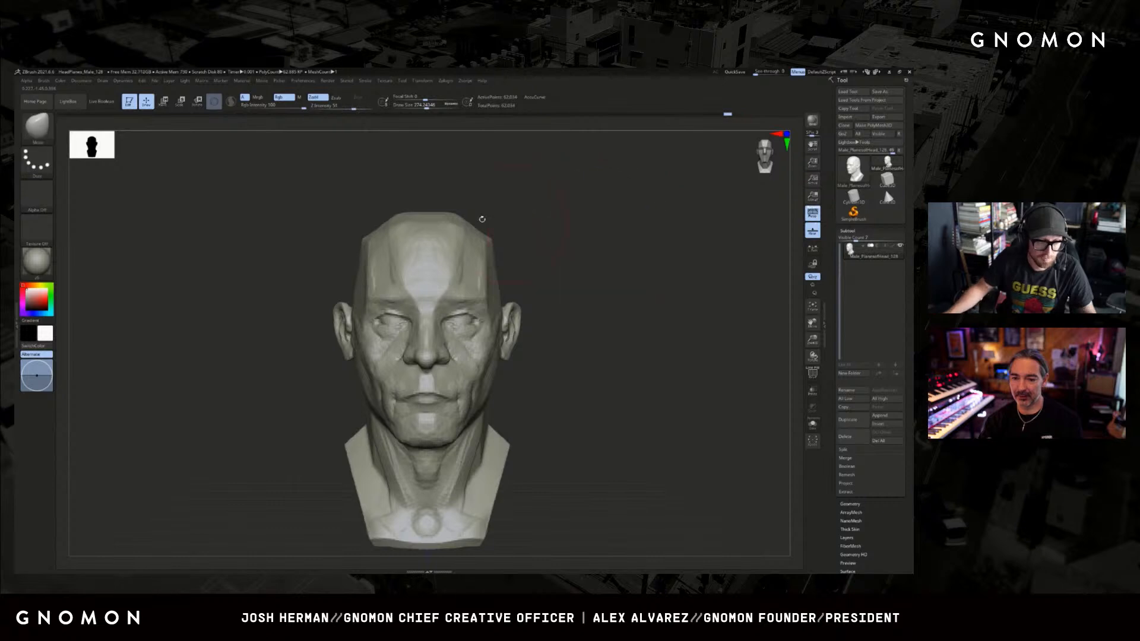
Build up and round the side of the cranium above the temple with a large ClayBuildup brush.
key(b)
key(c)
key(b)
drag(351, 237, 375, 234)
key(s)
drag(349, 192, 353, 232)
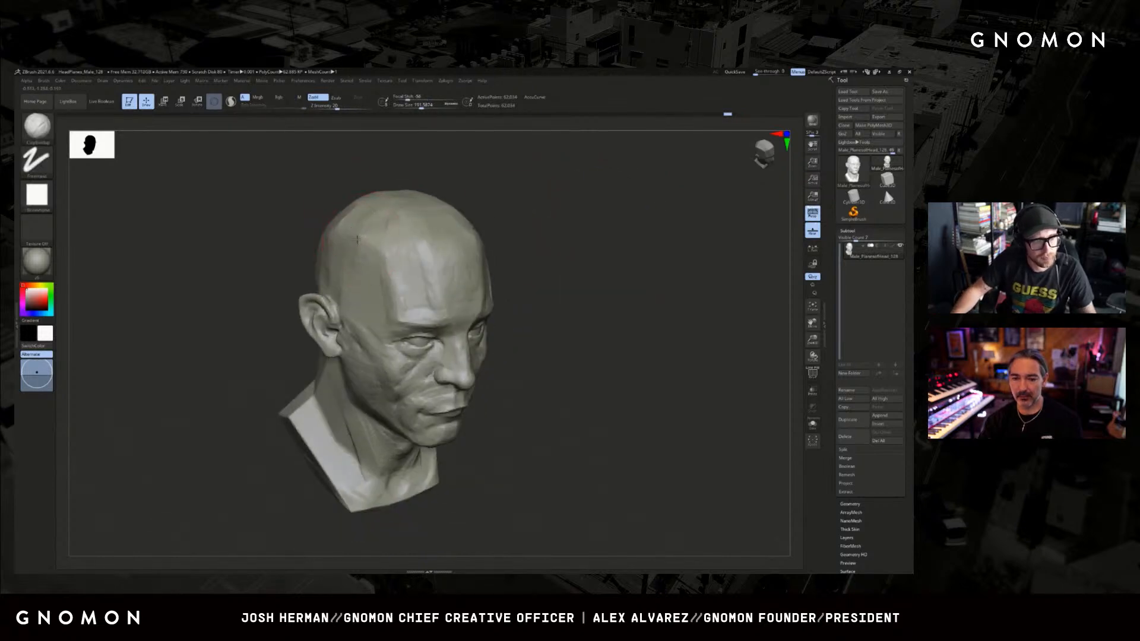
mouse_move(624, 284)
mouse_down()
mouse_move(639, 295)
mouse_move(594, 300)
mouse_up()
key(s)
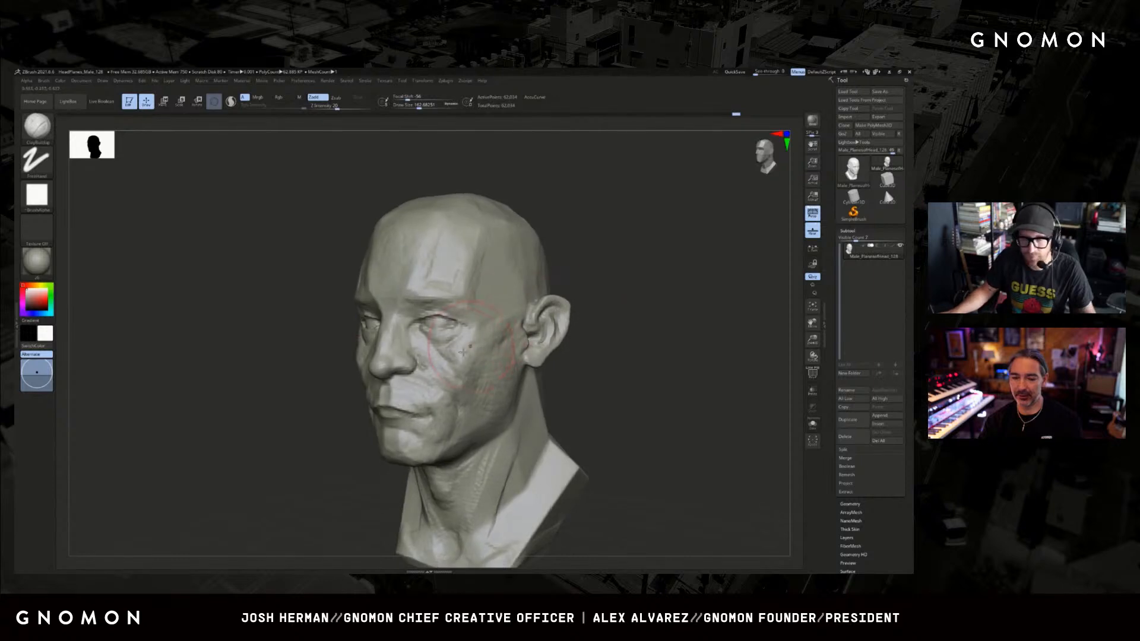
Adjust the cheek and under-eye forms beside the nose with the Move brush.
key(s)
drag(410, 350, 401, 350)
drag(320, 356, 338, 375)
key(b)
key(m)
key(v)
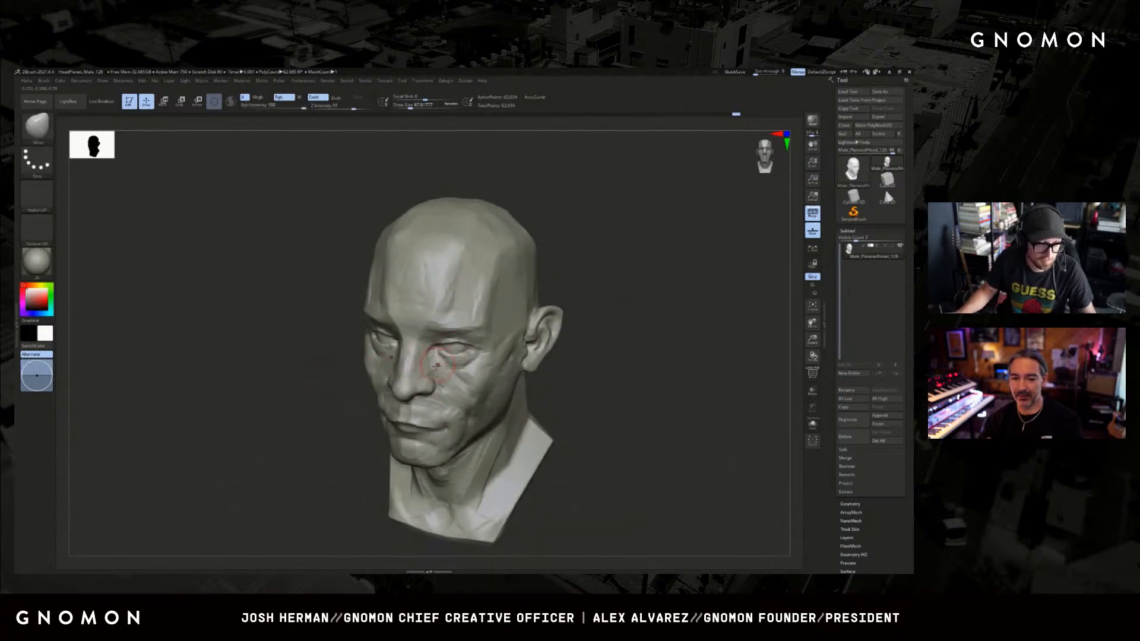
drag(258, 423, 330, 429)
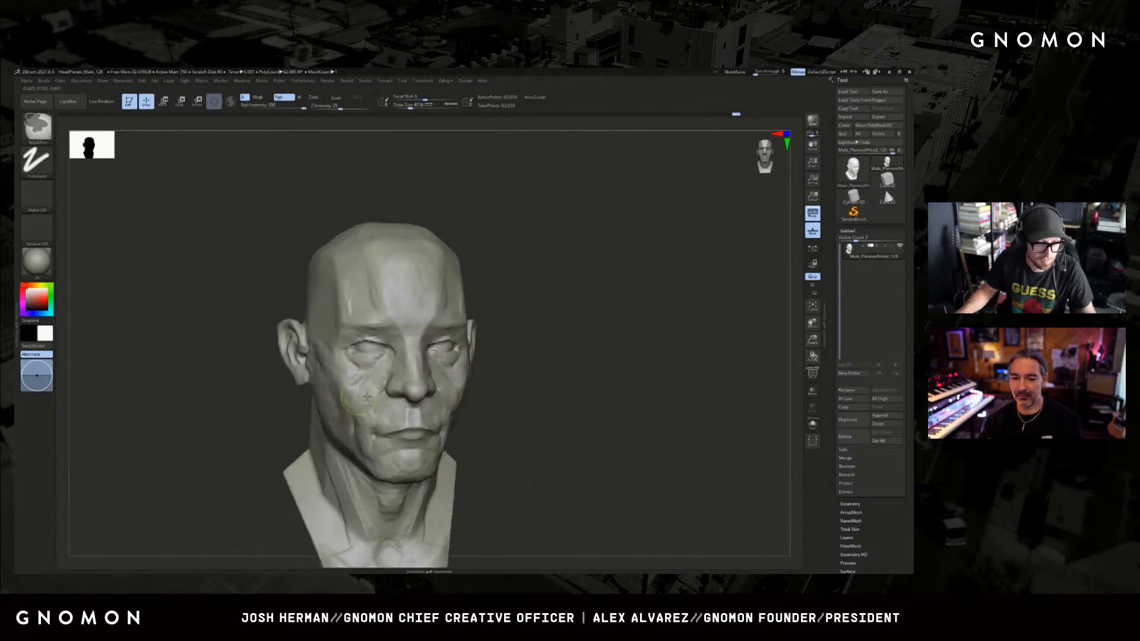
mouse_move(497, 349)
mouse_down()
mouse_move(548, 355)
mouse_move(527, 376)
mouse_move(558, 376)
mouse_up()
key(])
key(s)
drag(377, 397, 383, 396)
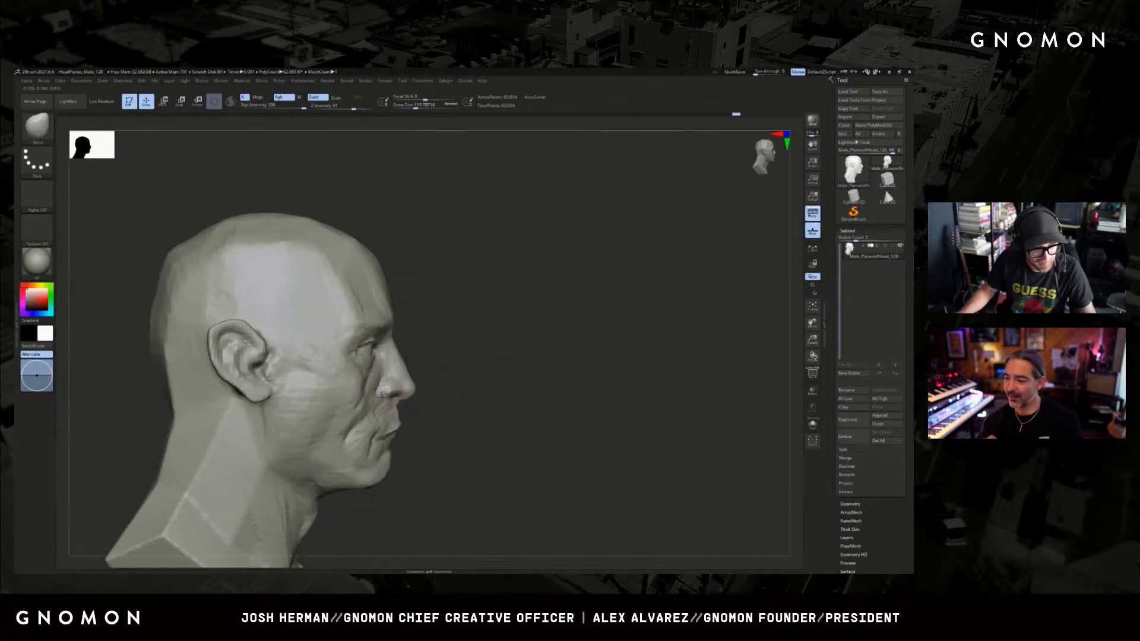
Refine the profile of the mouth and the lower cheek with the Move brush.
drag(522, 380, 457, 381)
drag(400, 414, 399, 409)
drag(511, 401, 415, 403)
mouse_move(314, 432)
mouse_down()
mouse_move(380, 410)
mouse_move(371, 399)
mouse_up()
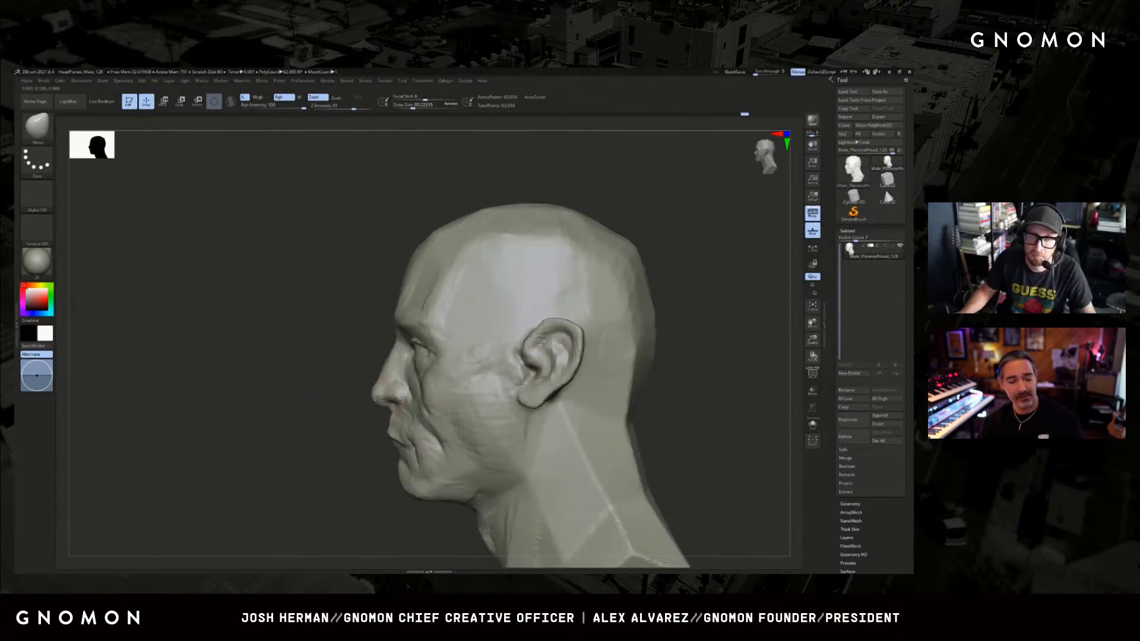
mouse_move(379, 407)
mouse_down()
mouse_move(295, 475)
mouse_move(496, 402)
mouse_move(504, 382)
mouse_move(451, 385)
mouse_up()
Build up the fleshy area between the nose and mouth corner with a small ClayBuildup brush.
key(b)
key(c)
key(b)
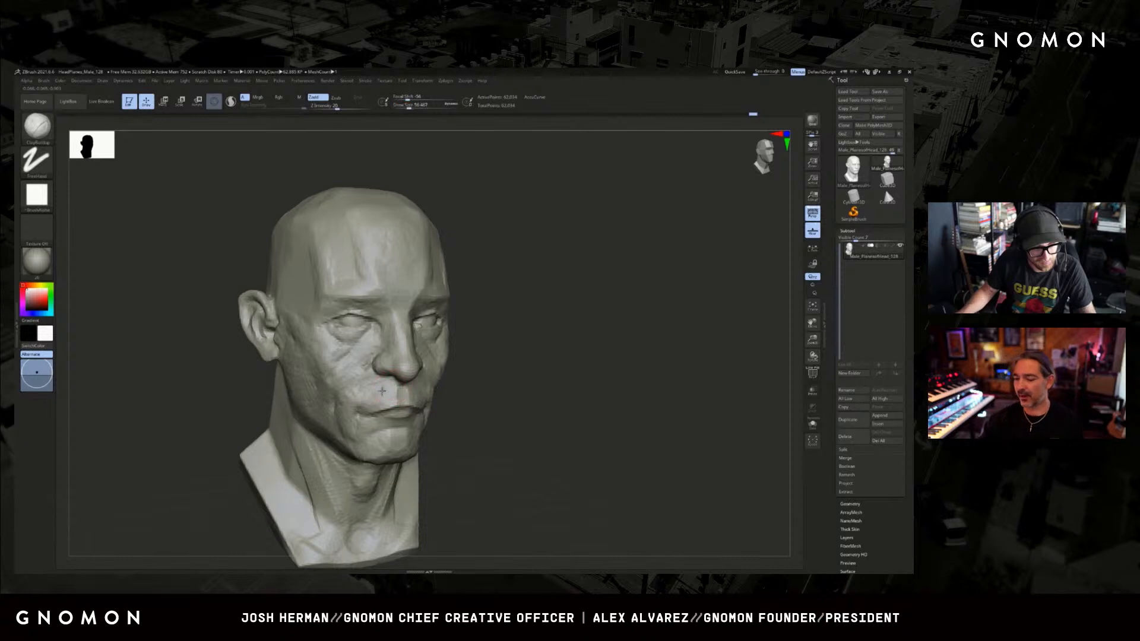
drag(534, 389, 455, 378)
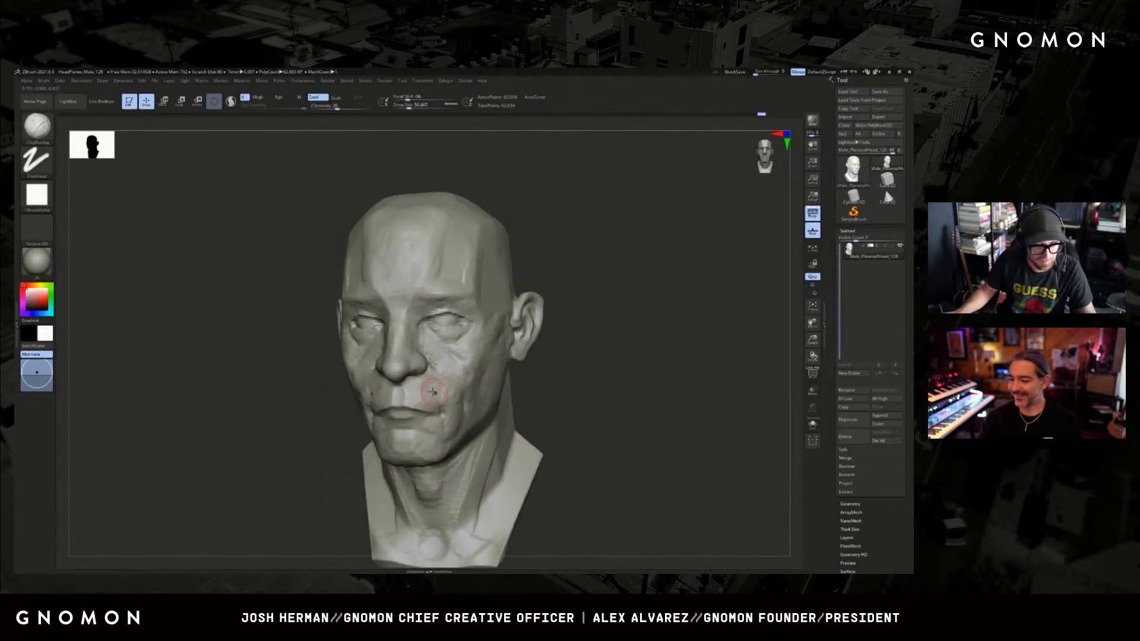
mouse_move(514, 393)
mouse_down()
mouse_move(552, 390)
mouse_move(568, 357)
mouse_move(555, 358)
mouse_up()
Define the corner of the mouth and the line between the lips with a small DamStandard brush.
key(b)
key(d)
key(s)
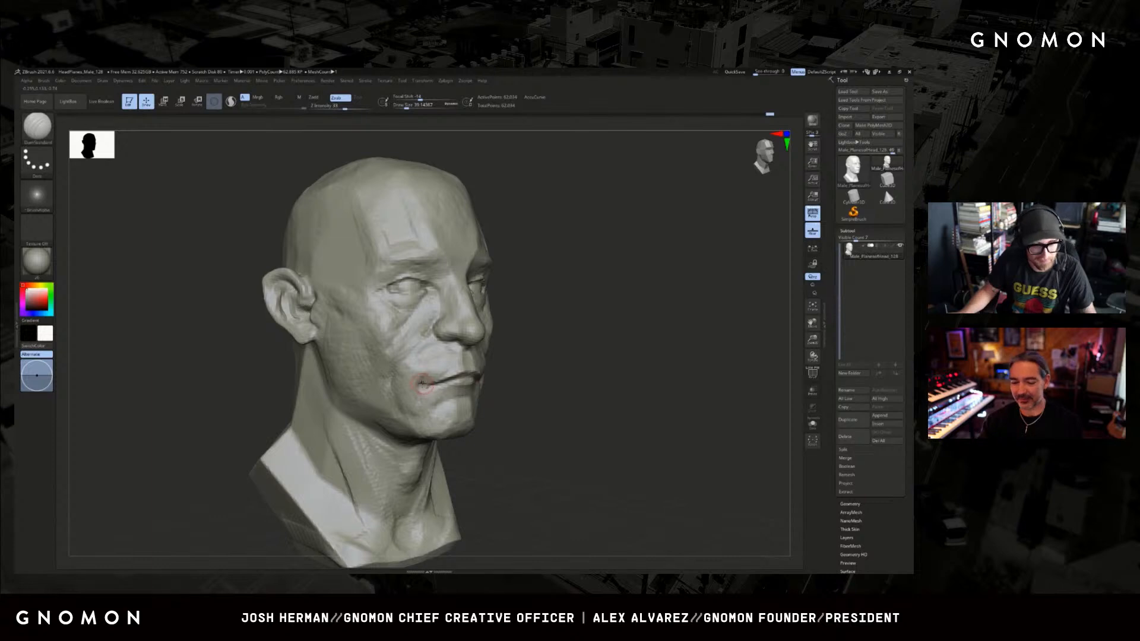
mouse_move(522, 356)
mouse_down()
mouse_move(547, 344)
mouse_move(617, 344)
mouse_move(510, 345)
mouse_up()
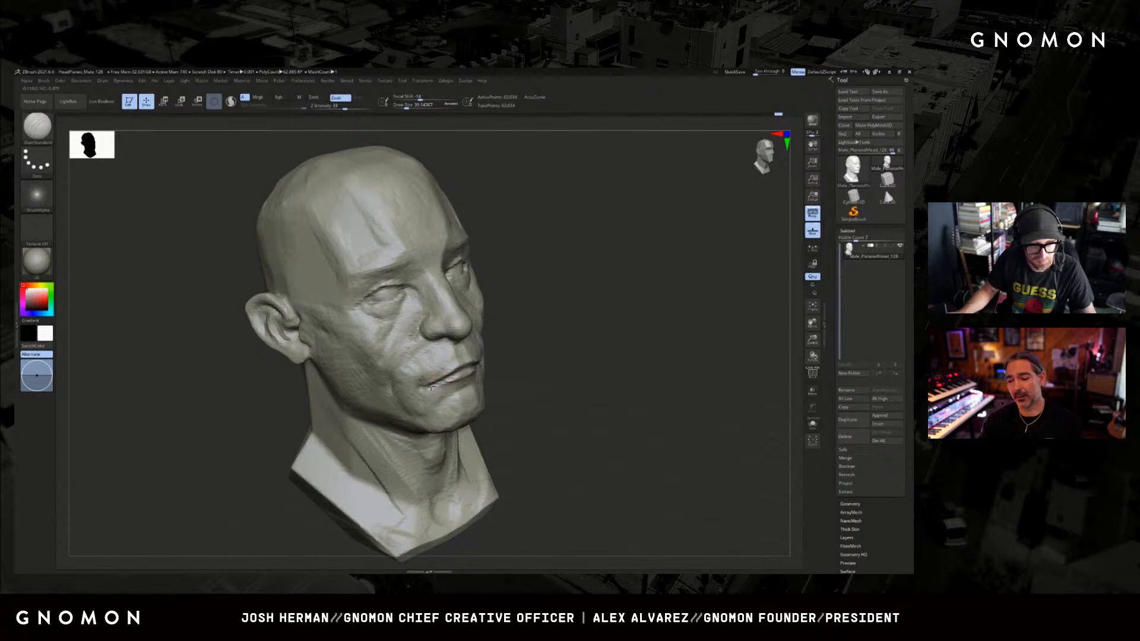
mouse_move(511, 367)
mouse_down()
mouse_move(472, 357)
mouse_move(417, 398)
mouse_move(565, 394)
mouse_up()
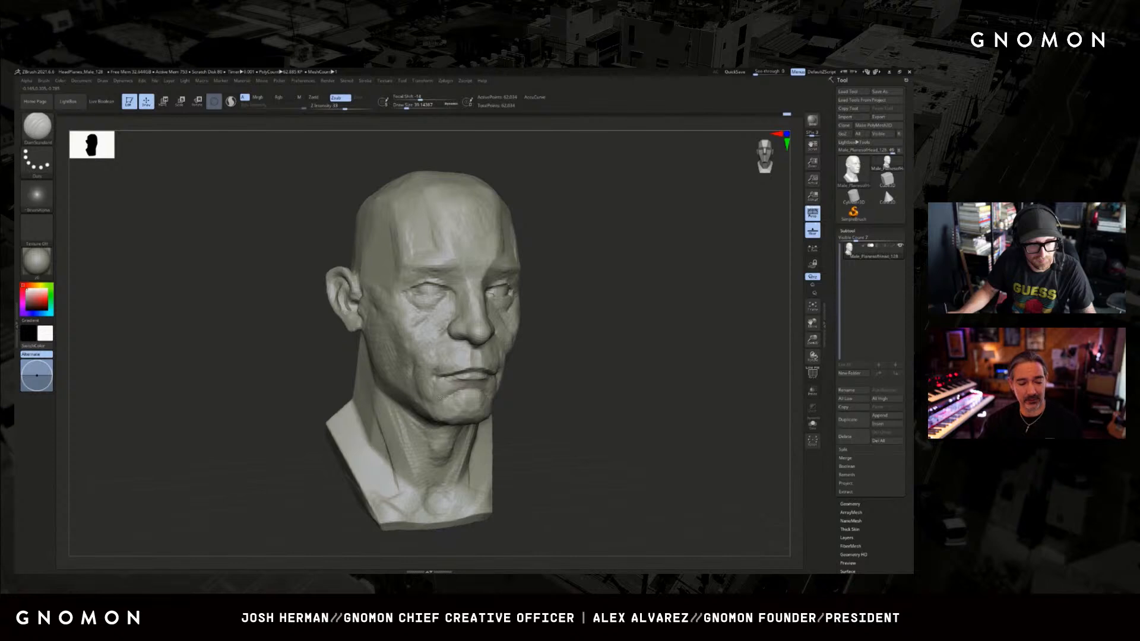
Soften and fill the forms around the mouth and chin with ClayBuildup.
key(b)
key(c)
Try to carve the fold running from the nostril across the cheek with DamStandard.
key(b)
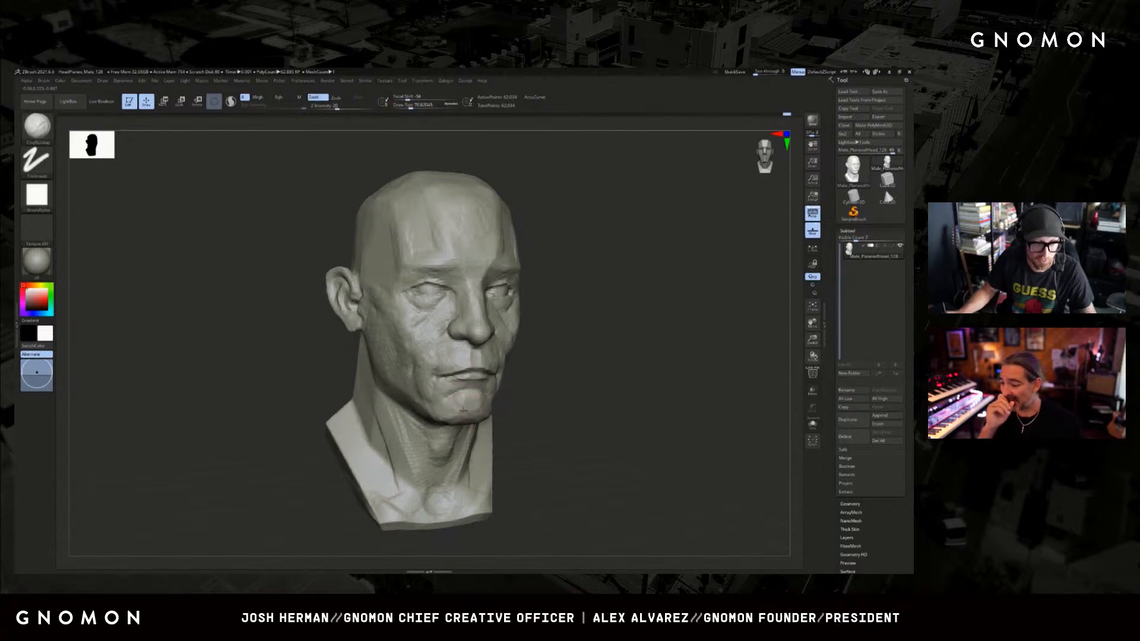
drag(541, 407, 410, 444)
mouse_move(609, 401)
alt+mouse_down()
mouse_move(572, 389)
mouse_move(639, 386)
alt+mouse_up()
key(b)
key(d)
key(s)
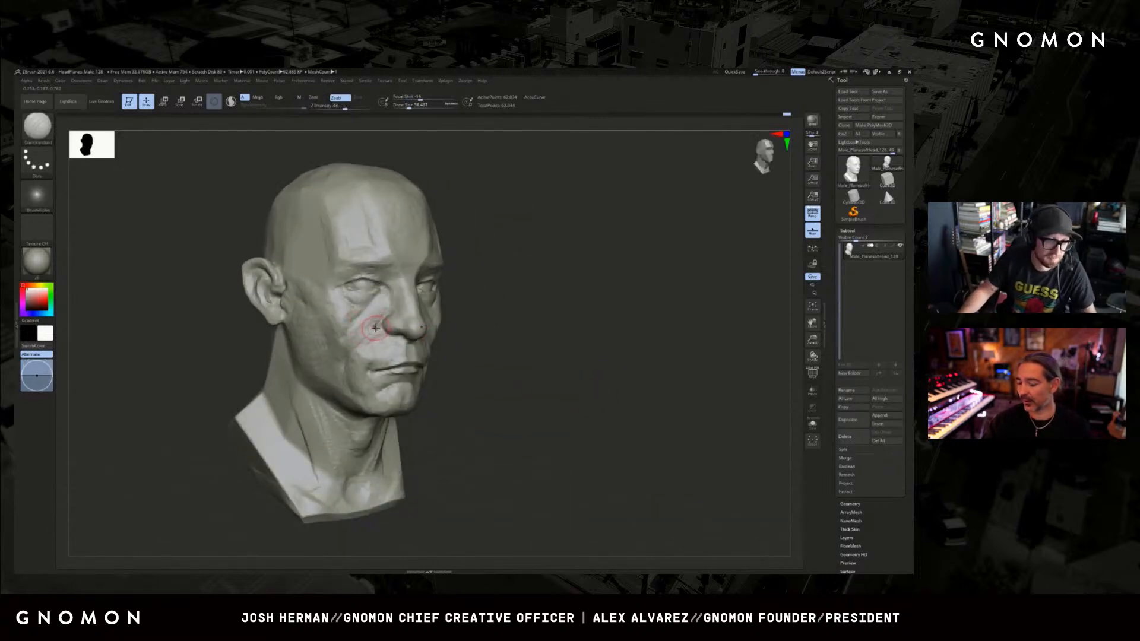
drag(375, 327, 368, 333)
key(ctrl+z)
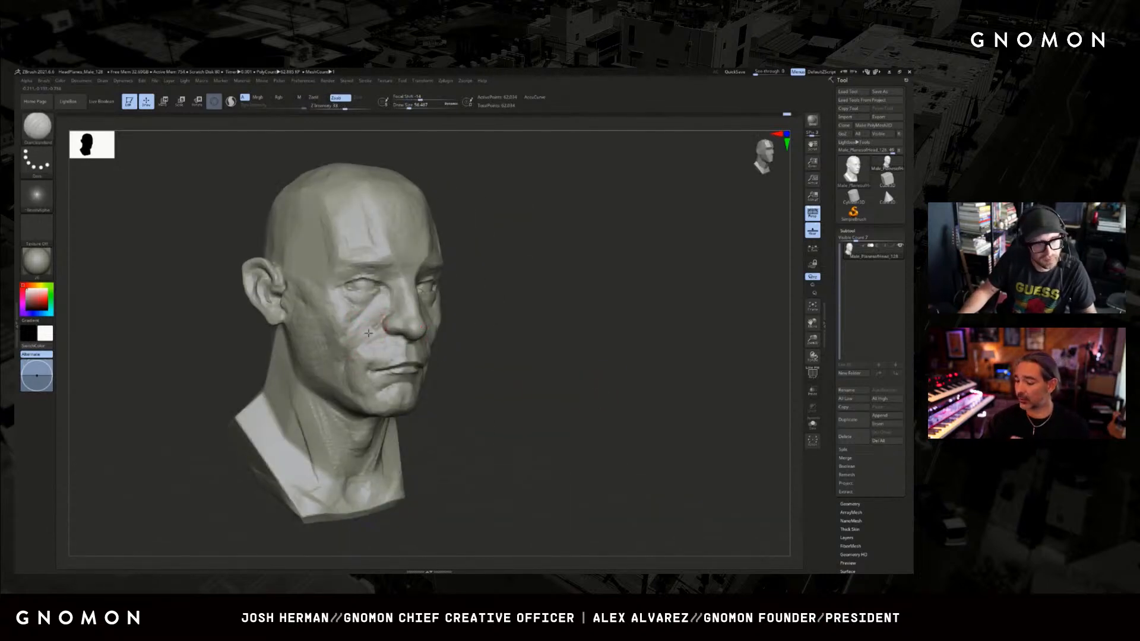
Build up the cheek and cheekbone planes with a medium ClayBuildup brush.
key(b)
key(c)
key(b)
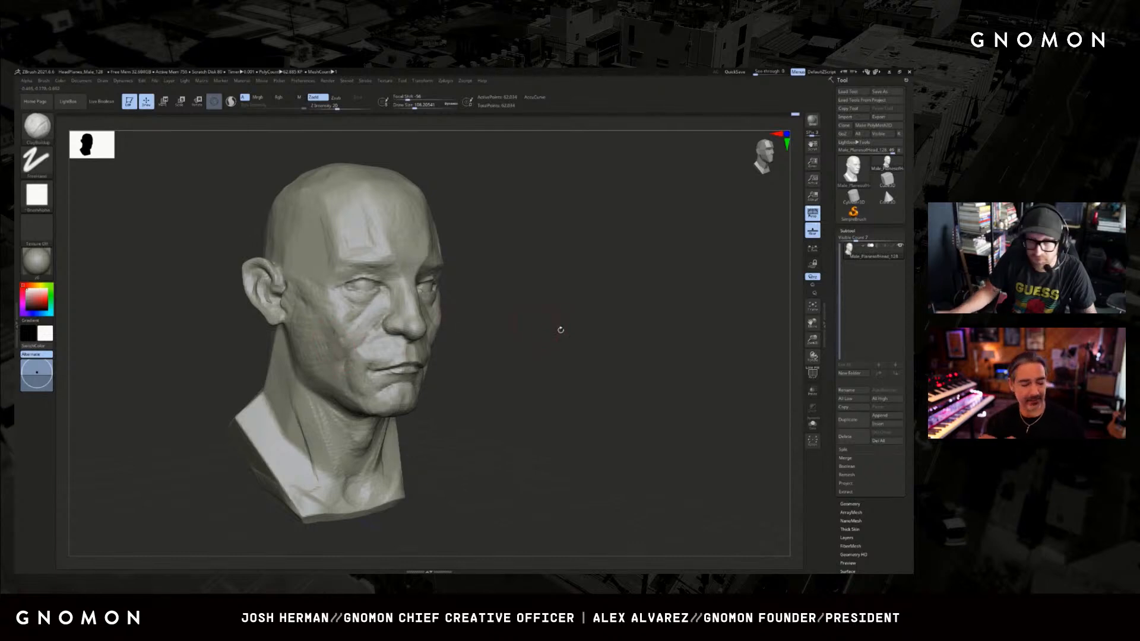
mouse_move(560, 326)
mouse_down()
mouse_move(629, 333)
mouse_move(659, 351)
mouse_move(616, 343)
mouse_up()
key(s)
drag(448, 340, 451, 338)
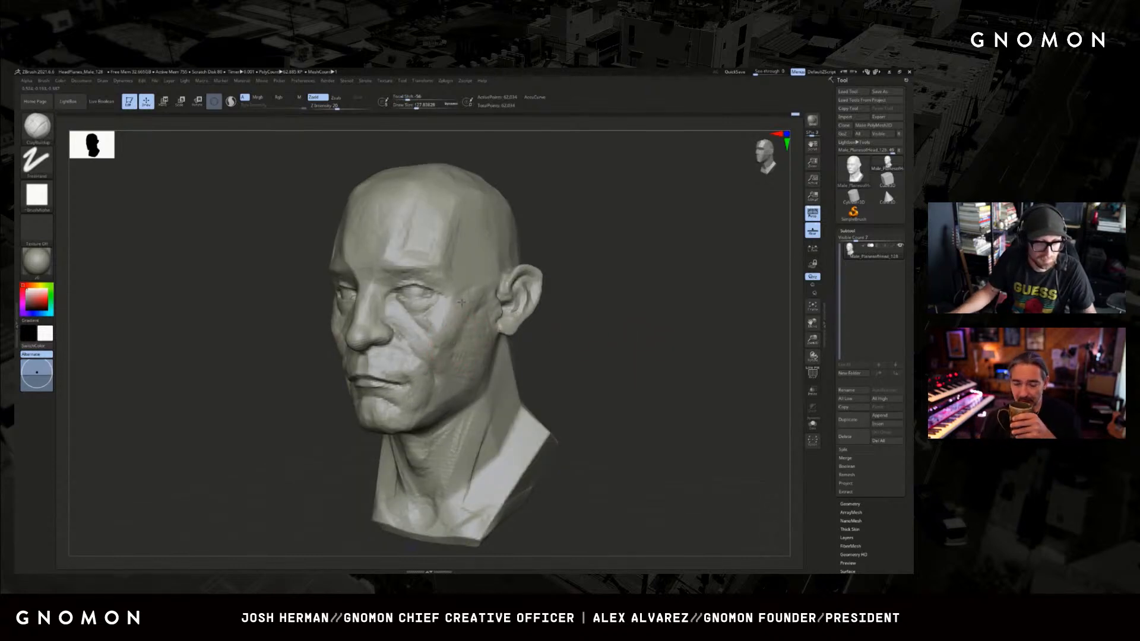
Blend the side of the face from the cheekbone down to the jaw with a larger ClayBuildup brush.
mouse_move(561, 292)
shift+mouse_down()
mouse_move(616, 297)
mouse_move(636, 324)
mouse_move(599, 311)
mouse_move(537, 360)
mouse_move(547, 347)
shift+mouse_up()
key(s)
key(bracketright)
key(bracketright)
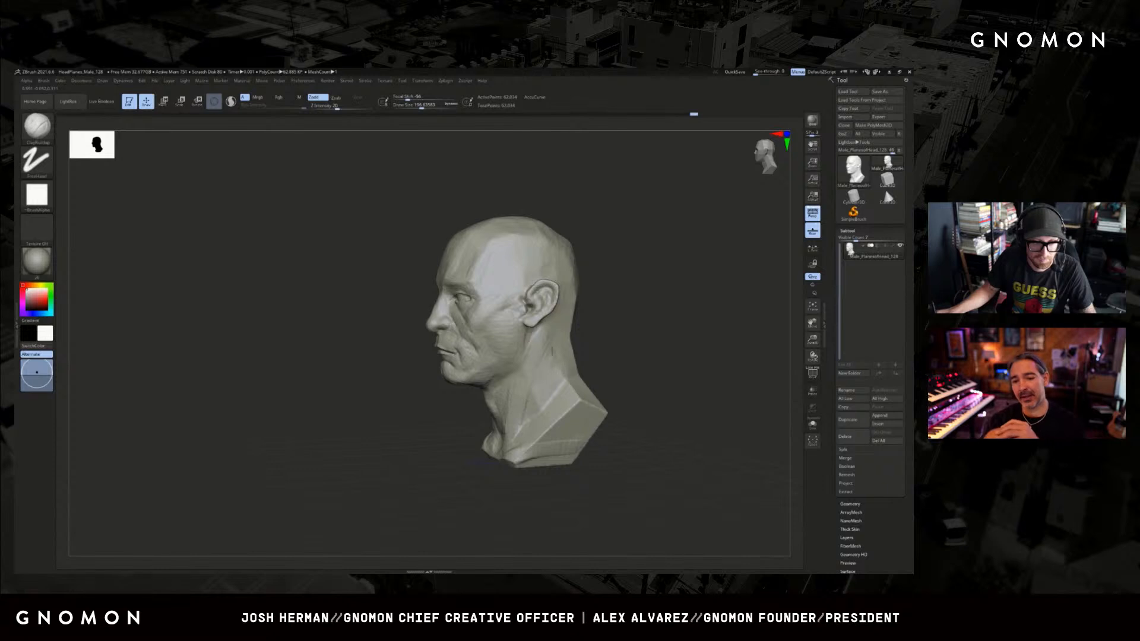
drag(542, 333, 562, 380)
mouse_move(585, 371)
mouse_down()
mouse_move(595, 367)
mouse_move(558, 356)
mouse_move(485, 377)
mouse_up()
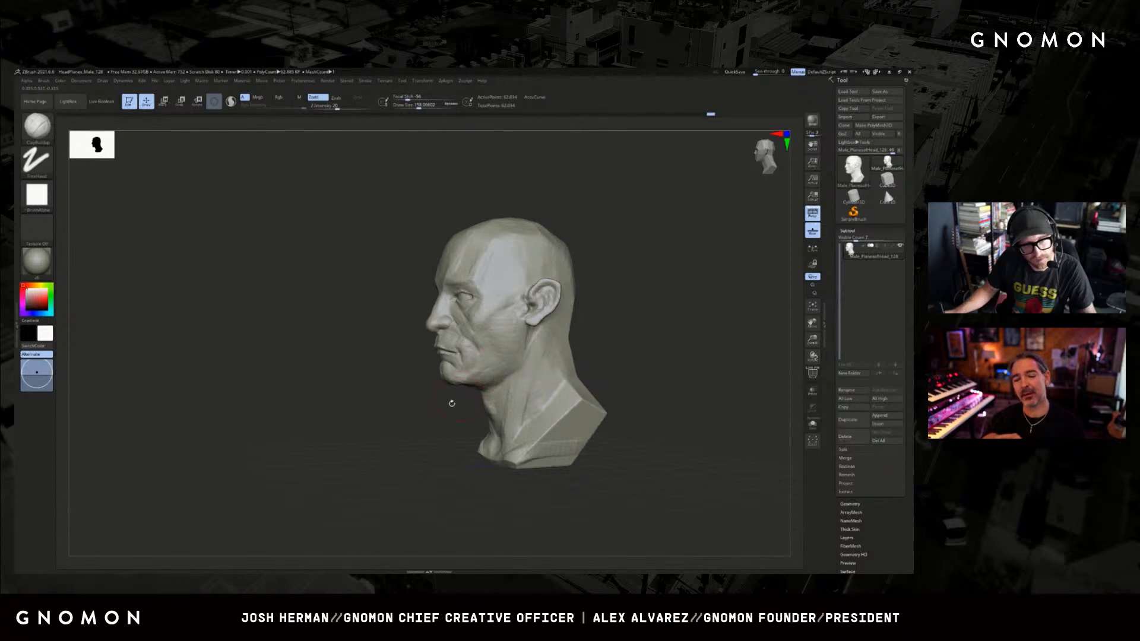
drag(452, 403, 481, 373)
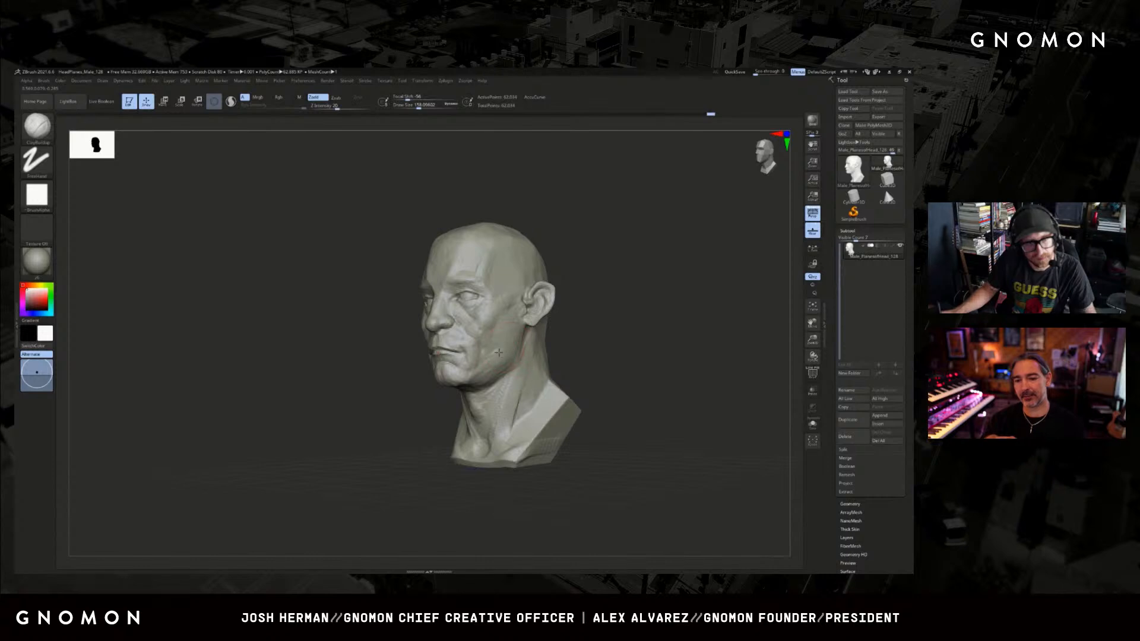
drag(506, 348, 515, 351)
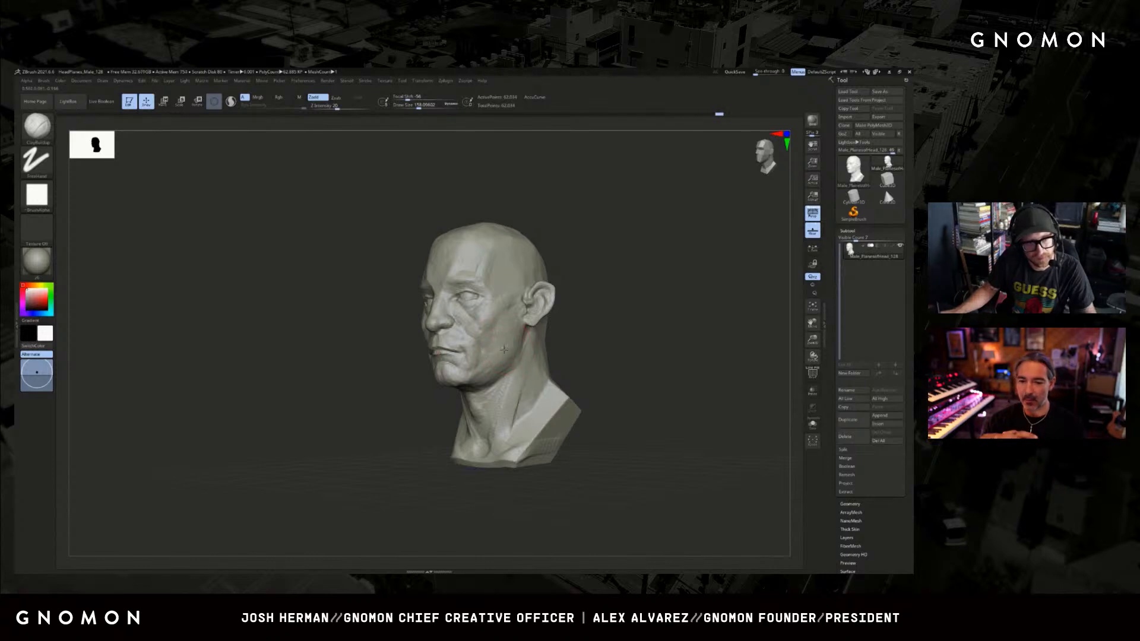
drag(594, 285, 615, 333)
Build up the brow ridge and lower forehead with ClayBuildup at varied brush sizes.
key(s)
drag(435, 350, 433, 350)
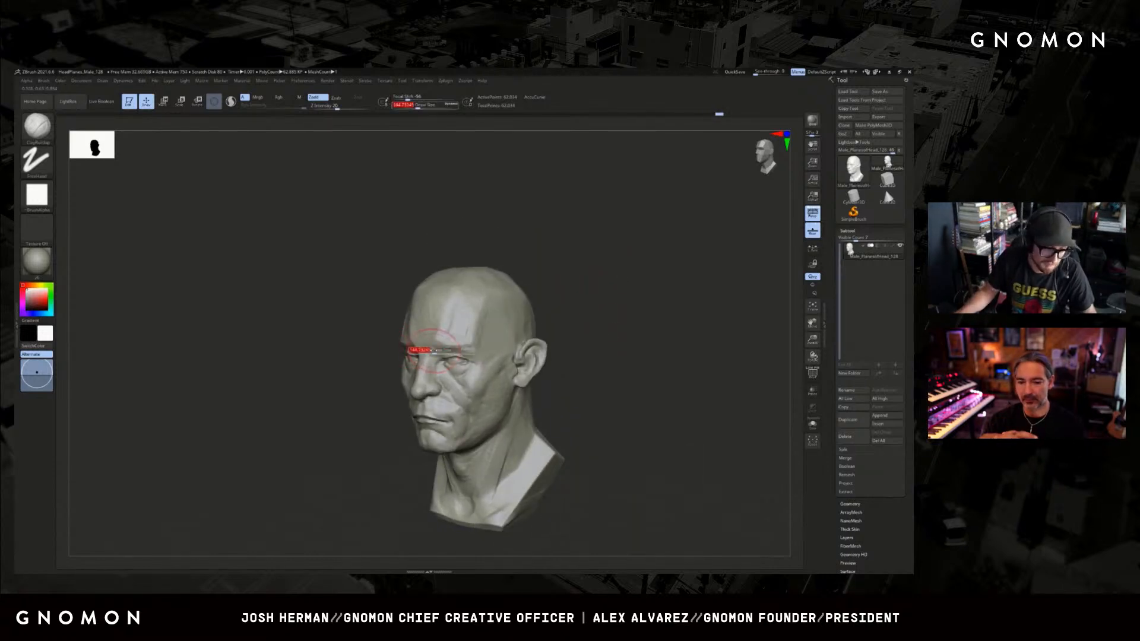
shift+drag(570, 300, 617, 312)
key(s)
drag(495, 353, 487, 353)
mouse_move(585, 308)
mouse_down()
mouse_move(549, 286)
mouse_move(573, 310)
mouse_move(564, 302)
mouse_move(490, 335)
mouse_move(668, 299)
mouse_up()
Carve the crease between the eyebrows with DamStandard and refine the surrounding brow forms with ClayBuildup.
key(b)
key(d)
key(s)
key(ctrl+z)
key(b)
key(c)
key(b)
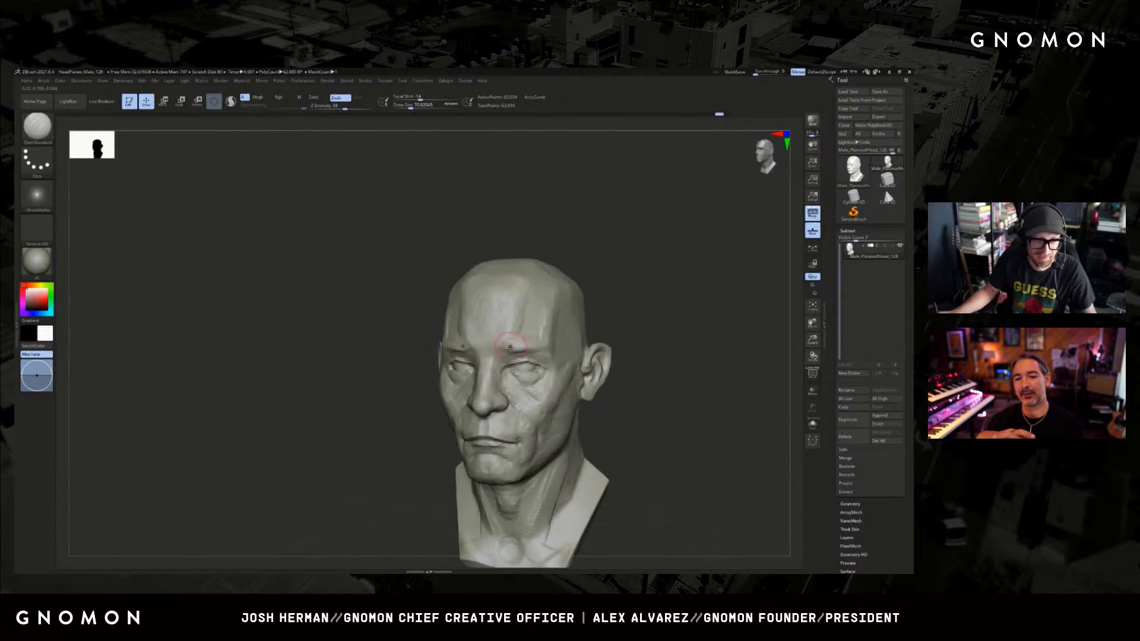
key(s)
drag(503, 350, 506, 351)
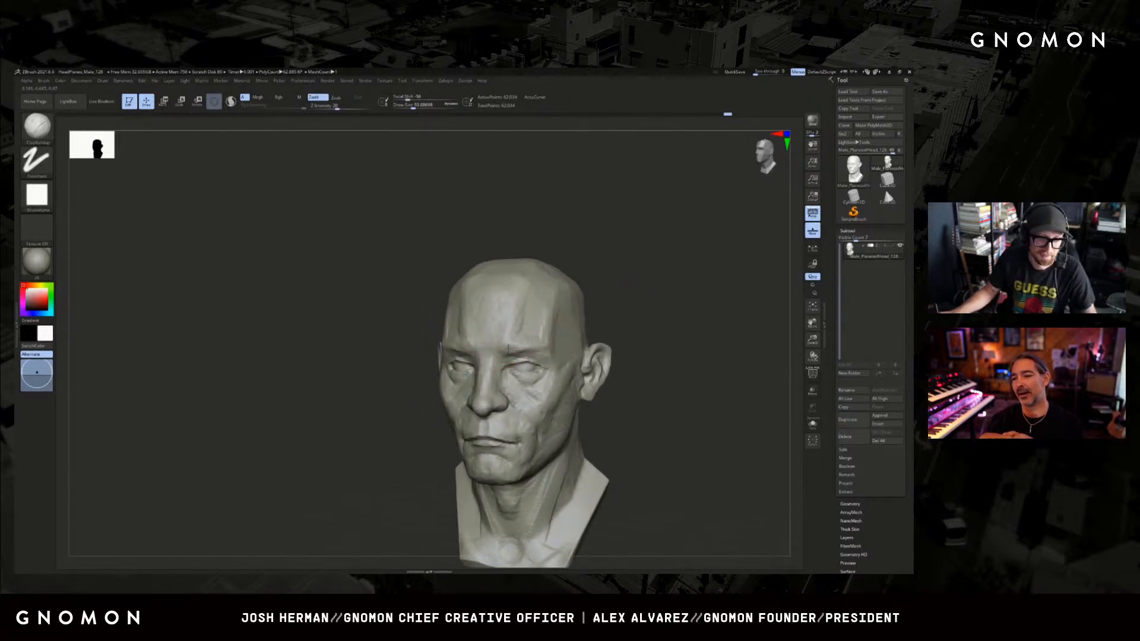
drag(641, 301, 687, 298)
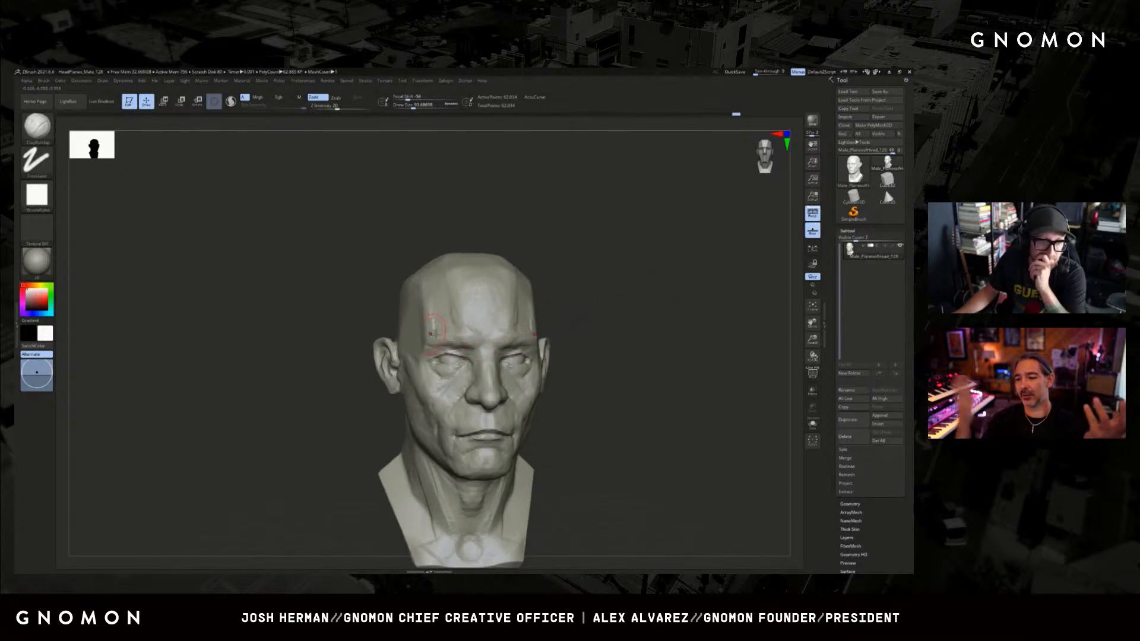
drag(658, 313, 677, 315)
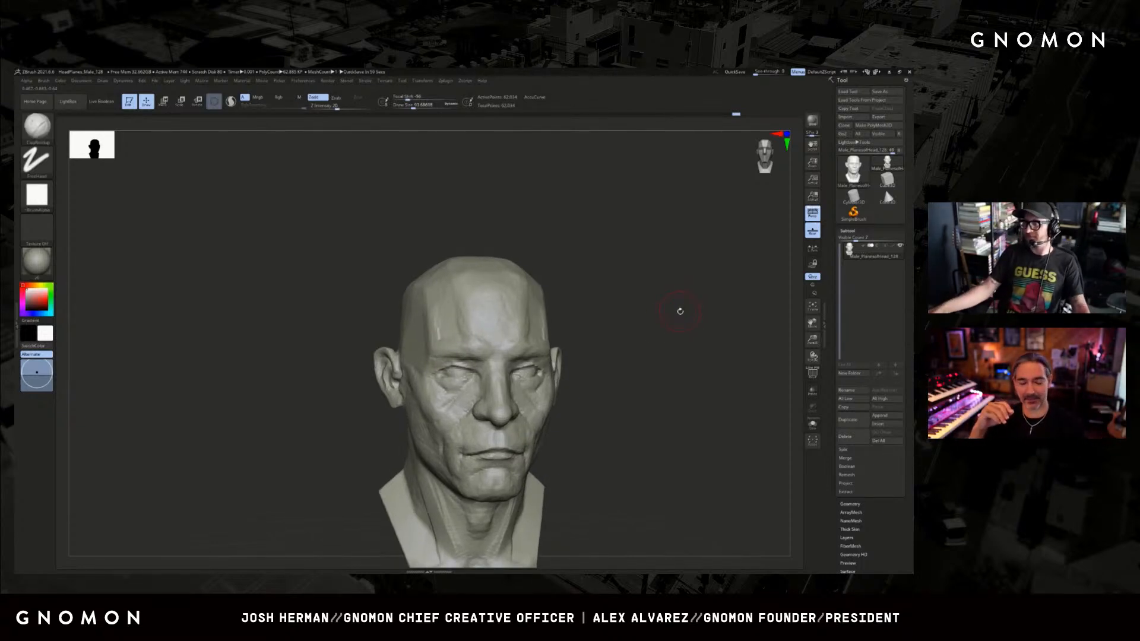
Build up the neck muscles below the jaw with a large ClayBuildup brush.
mouse_move(643, 308)
mouse_down()
mouse_move(652, 323)
mouse_move(651, 311)
mouse_move(600, 288)
mouse_move(575, 386)
mouse_move(497, 408)
mouse_move(479, 426)
mouse_up()
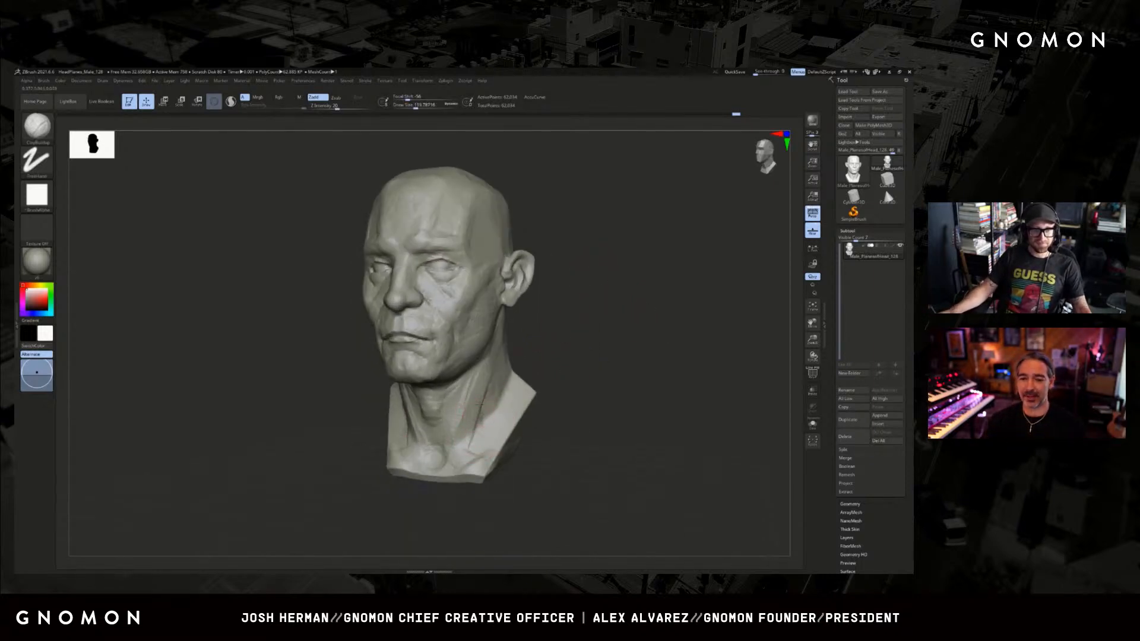
mouse_move(541, 364)
mouse_down()
mouse_move(511, 380)
mouse_move(558, 362)
mouse_move(564, 326)
mouse_up()
key(s)
drag(418, 365, 420, 365)
drag(316, 399, 352, 389)
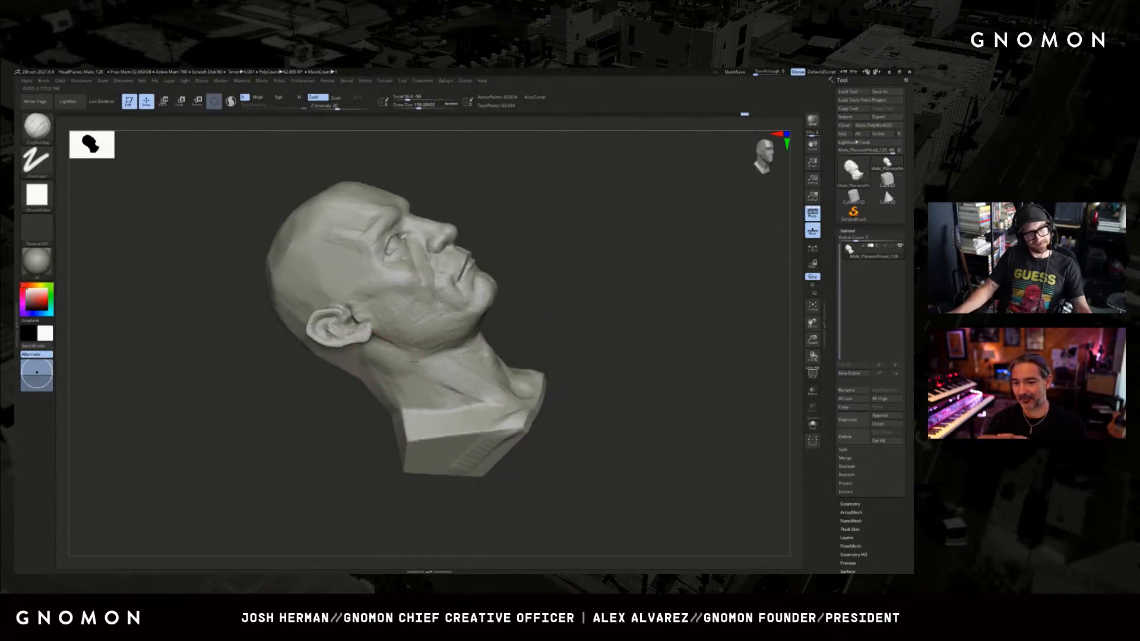
mouse_move(552, 315)
mouse_down()
mouse_move(410, 376)
mouse_move(483, 385)
mouse_move(541, 333)
mouse_up()
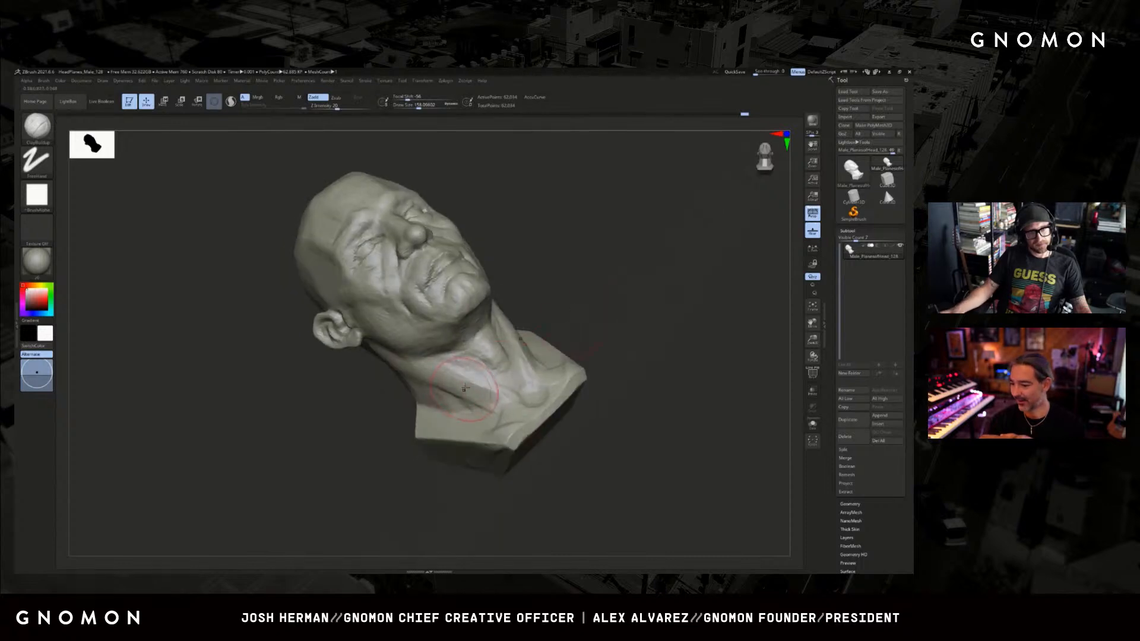
drag(485, 397, 523, 373)
Blend the side of the neck from behind the jaw down to the shoulder with broad ClayBuildup strokes.
mouse_move(642, 308)
shift+mouse_down()
mouse_move(664, 298)
mouse_move(496, 407)
shift+mouse_up()
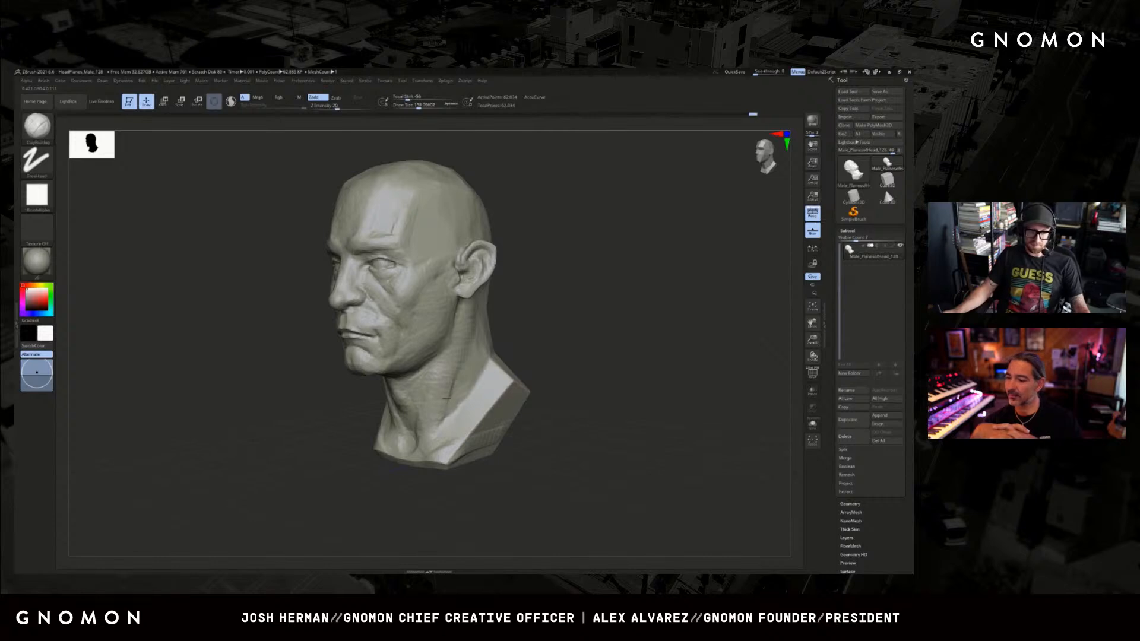
drag(567, 323, 571, 330)
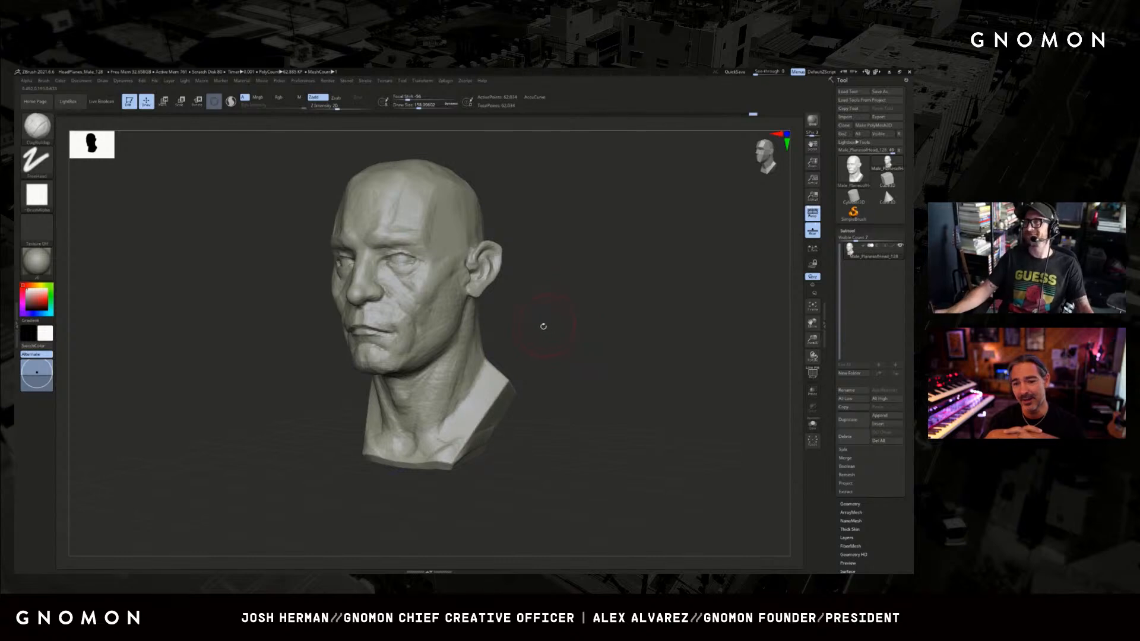
mouse_move(546, 333)
mouse_down()
mouse_move(522, 339)
mouse_move(504, 373)
mouse_move(570, 351)
mouse_move(479, 386)
mouse_move(497, 376)
mouse_up()
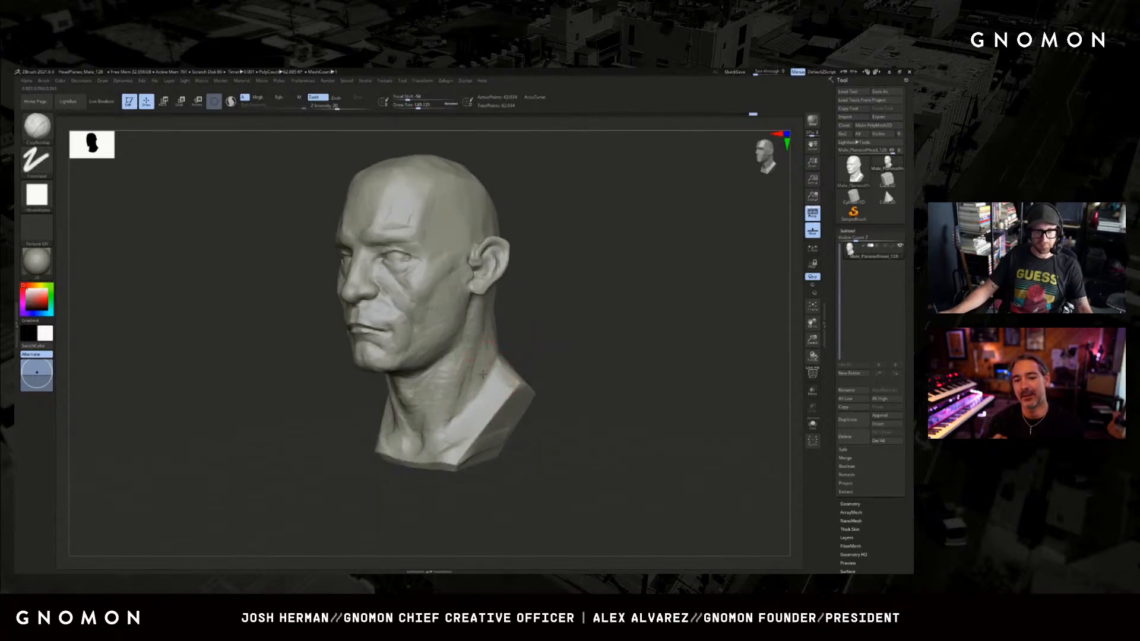
drag(509, 331, 492, 359)
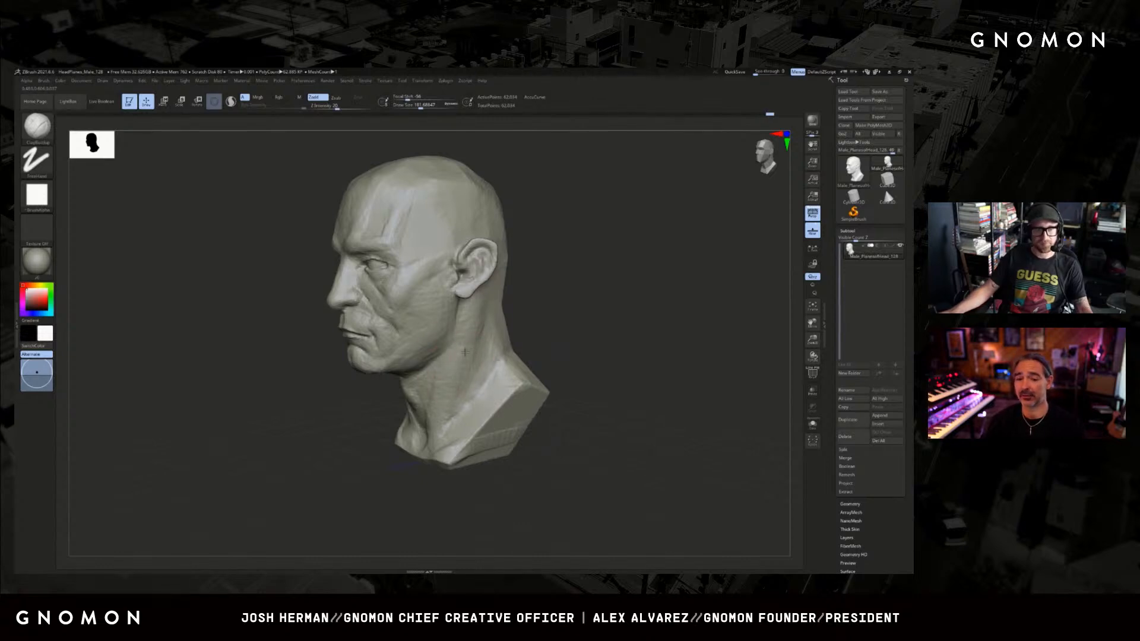
right_drag(458, 385, 483, 380)
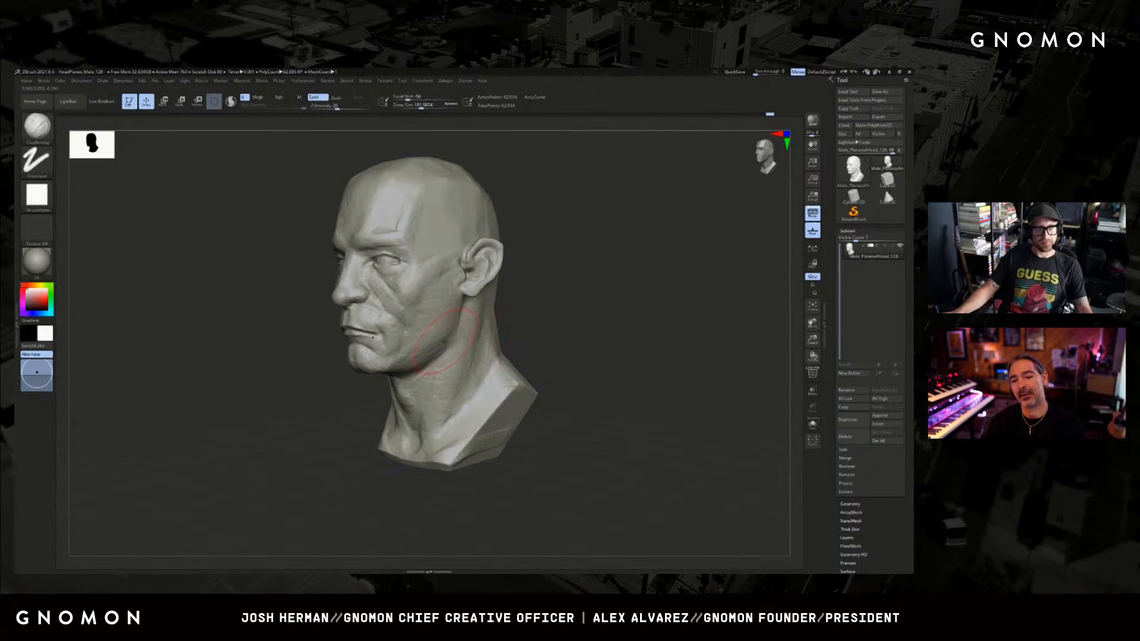
Reshape the jawline and the underside of the chin in profile with the Move brush.
key(b)
key(m)
key(v)
key(s)
drag(427, 359, 419, 370)
right_drag(406, 371, 356, 400)
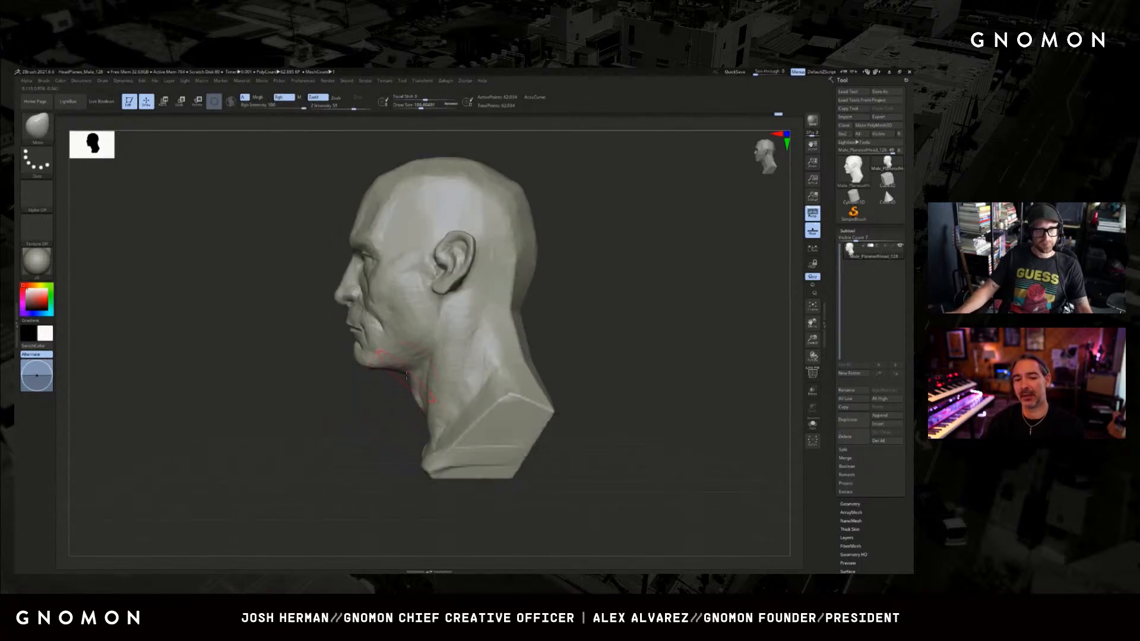
key(s)
drag(402, 375, 396, 376)
Build up the area beneath the jaw and the front of the neck with ClayBuildup at varied brush sizes.
key(b)
key(c)
key(b)
mouse_move(379, 400)
right_down()
mouse_move(384, 373)
mouse_move(371, 388)
mouse_move(377, 417)
mouse_move(384, 410)
right_up()
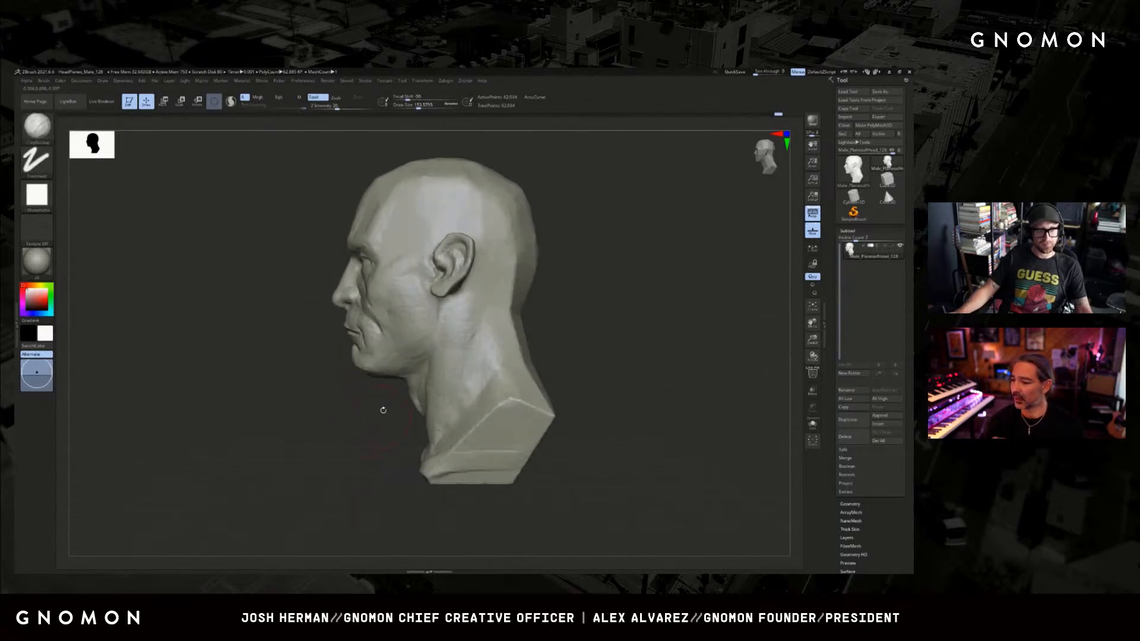
key(s)
drag(380, 407, 385, 407)
right_drag(383, 405, 397, 403)
key(s)
drag(395, 402, 392, 402)
right_drag(389, 404, 383, 399)
Adjust the chin and jaw profile with a large Move brush.
key(b)
key(m)
key(v)
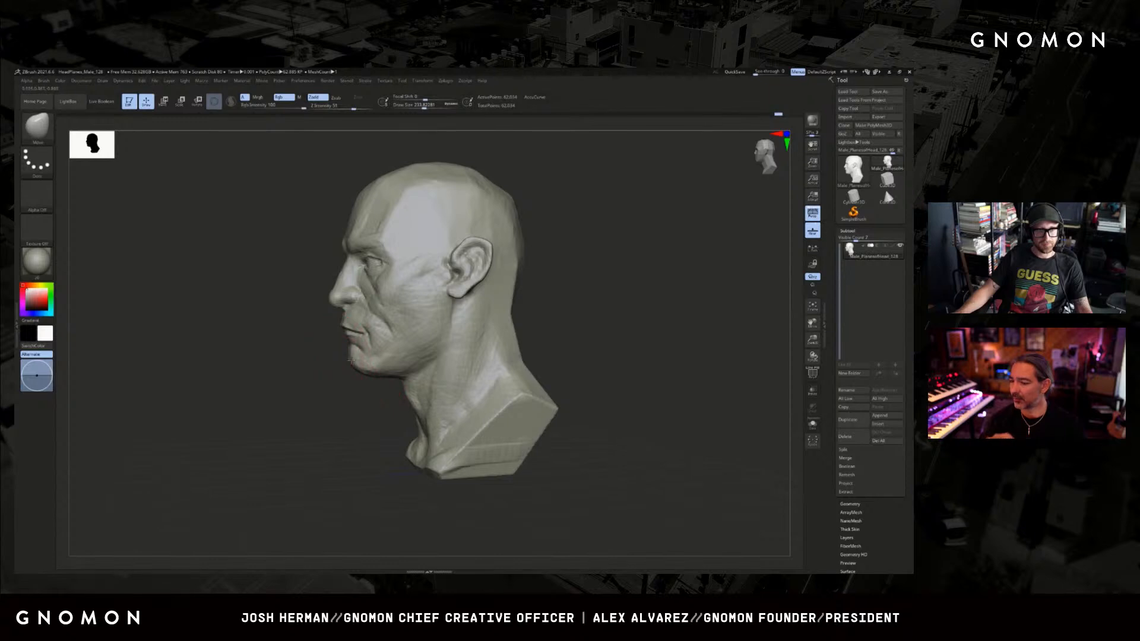
key(s)
drag(351, 362, 344, 363)
mouse_move(348, 365)
right_down()
mouse_move(466, 344)
mouse_move(525, 380)
right_up()
Carve the upper eyelid creases beneath the brows with a small DamStandard brush.
key(b)
key(d)
key(s)
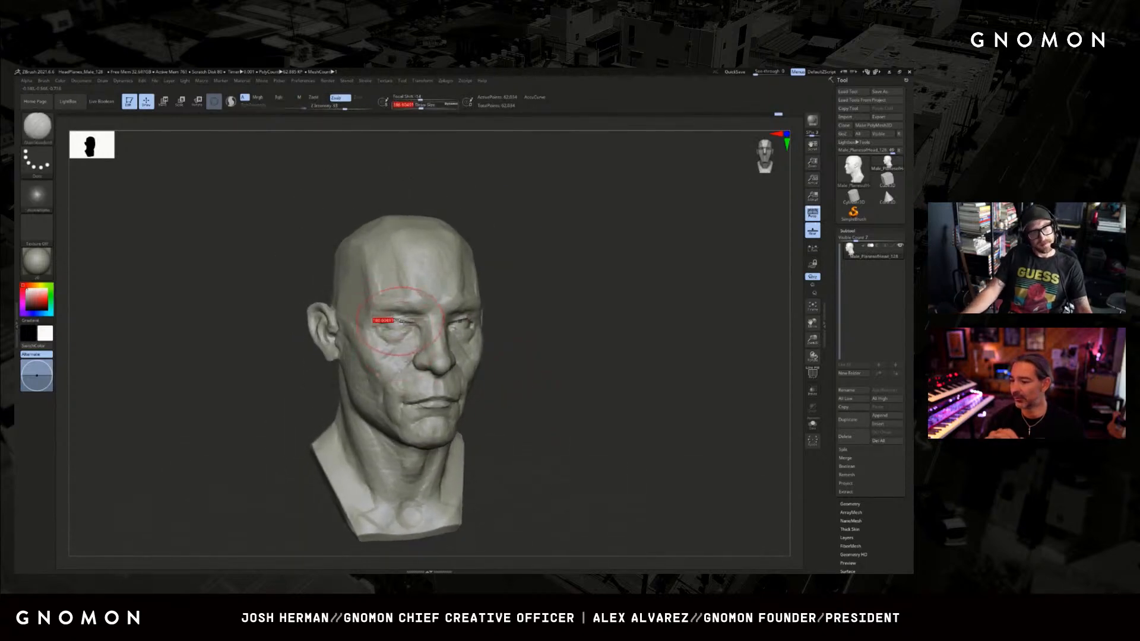
mouse_move(542, 315)
shift+mouse_down()
mouse_move(563, 315)
mouse_move(510, 318)
shift+mouse_up()
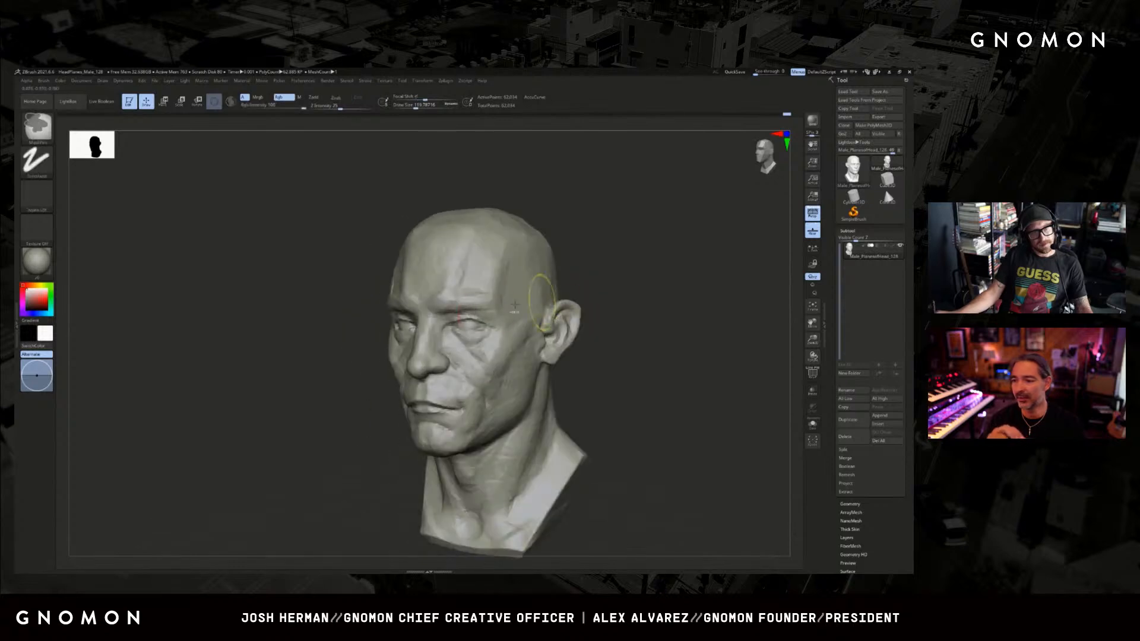
drag(589, 281, 658, 279)
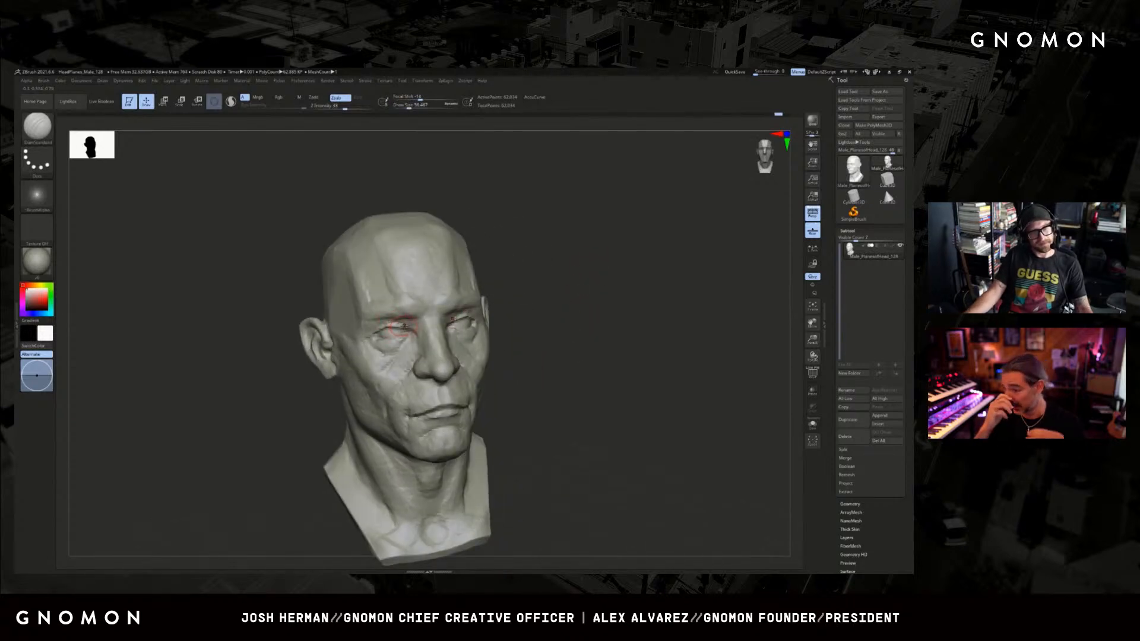
key([)
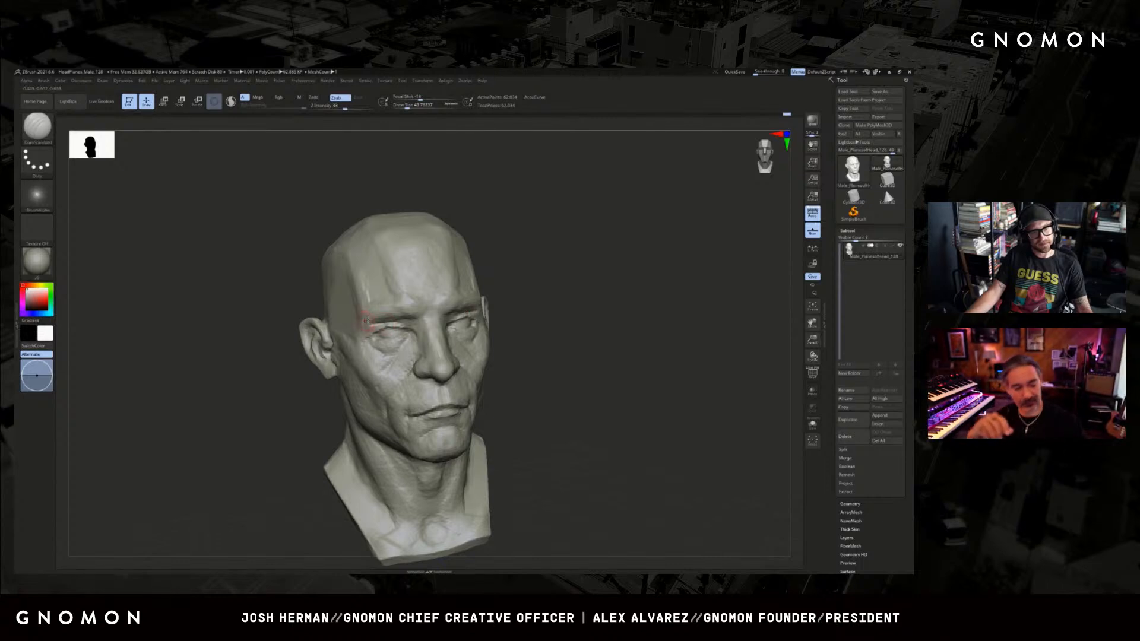
shift+drag(636, 282, 517, 275)
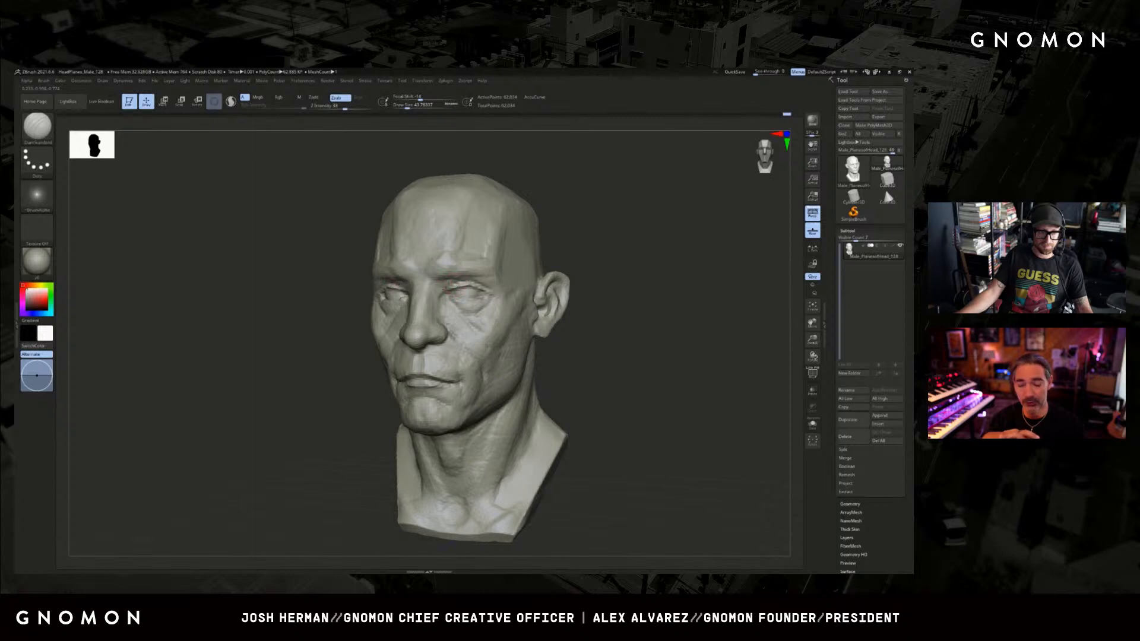
drag(552, 259, 587, 262)
Add volume around the outer eye corners and under the brow with a small ClayBuildup brush.
key(b)
key(c)
key(b)
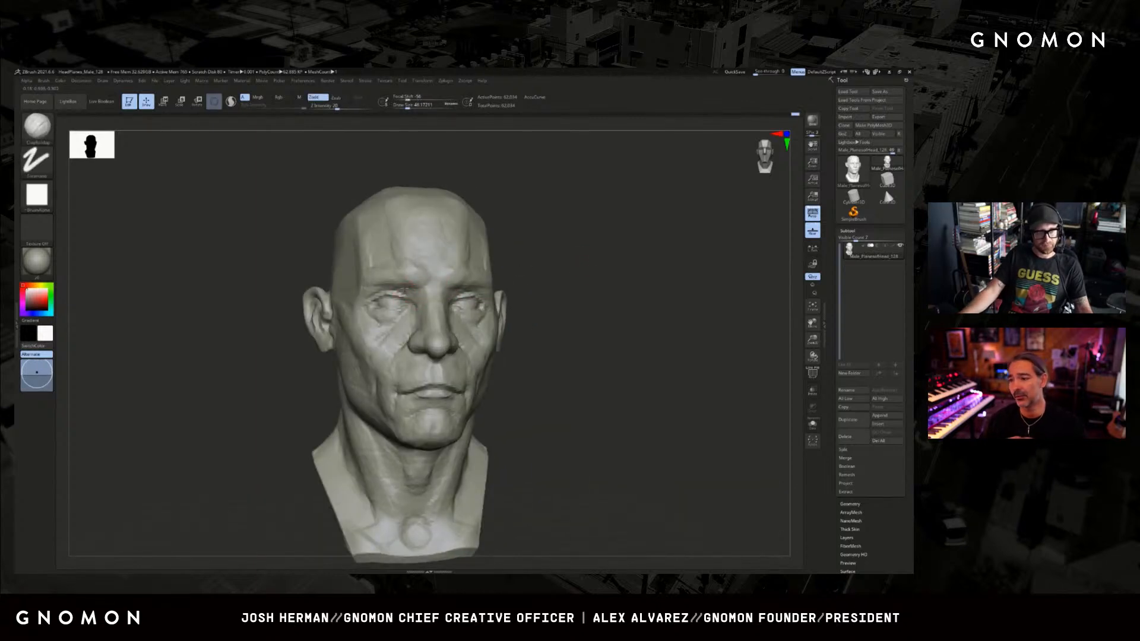
right_drag(404, 291, 497, 293)
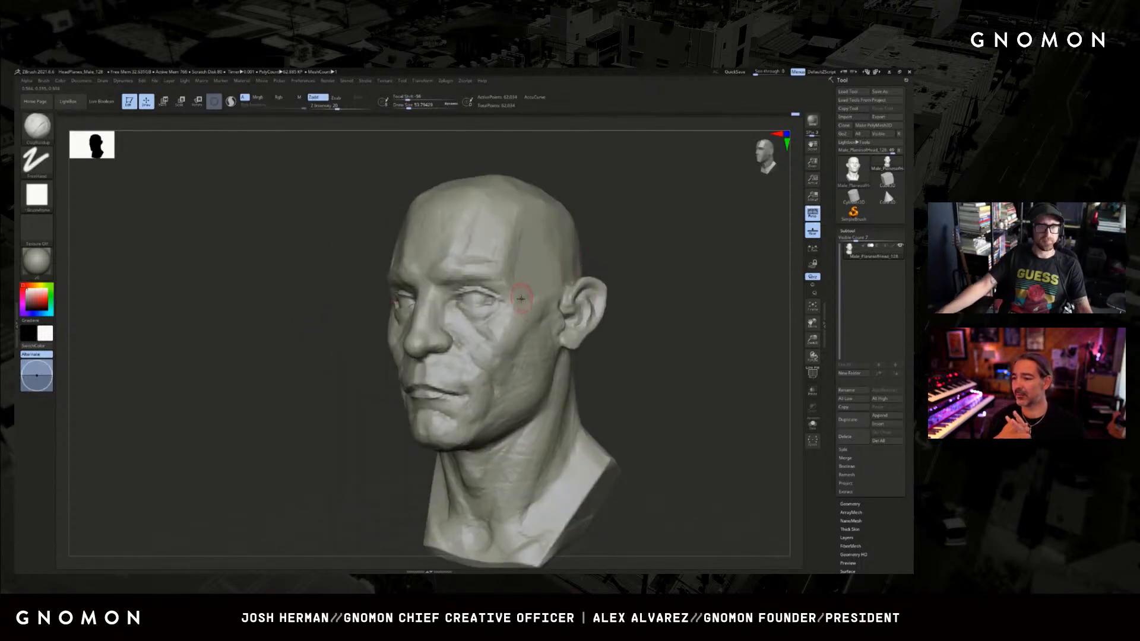
key(ctrl+shift)
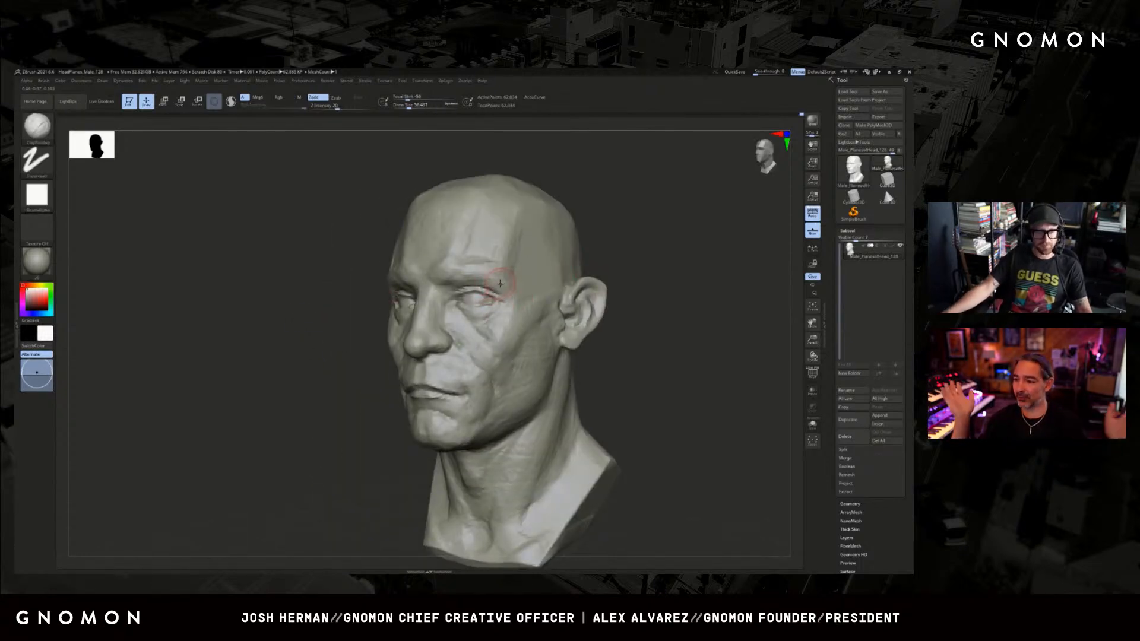
Refine the outer ends of the brows above the eyes with a small Standard brush.
right_drag(478, 268, 588, 270)
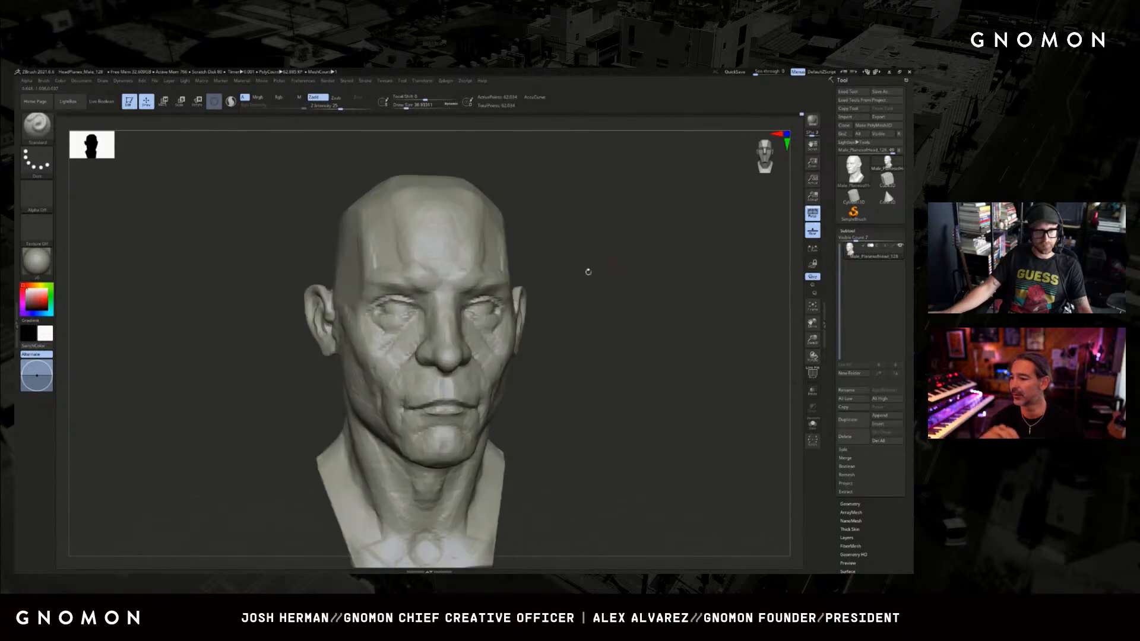
key(ctrl)
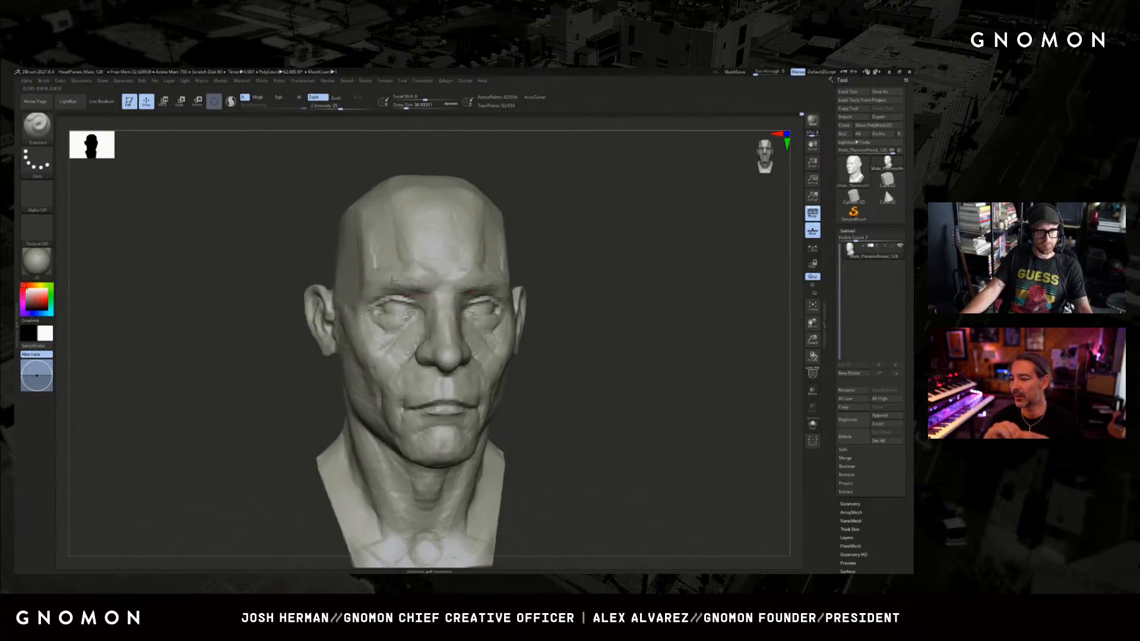
key(ctrl)
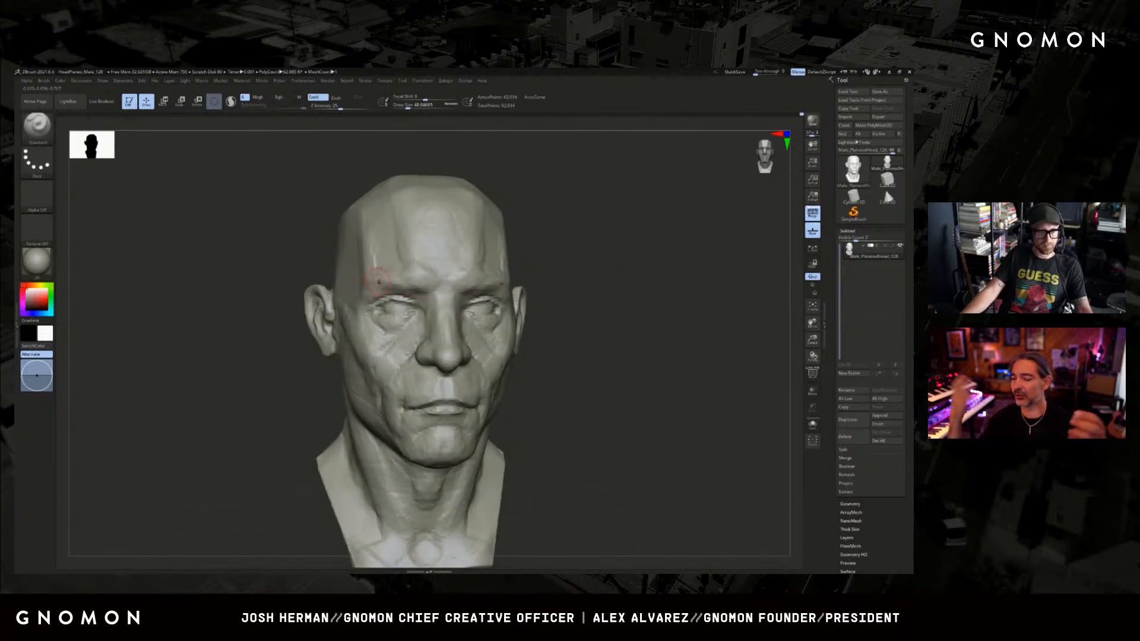
right_drag(335, 326, 350, 313)
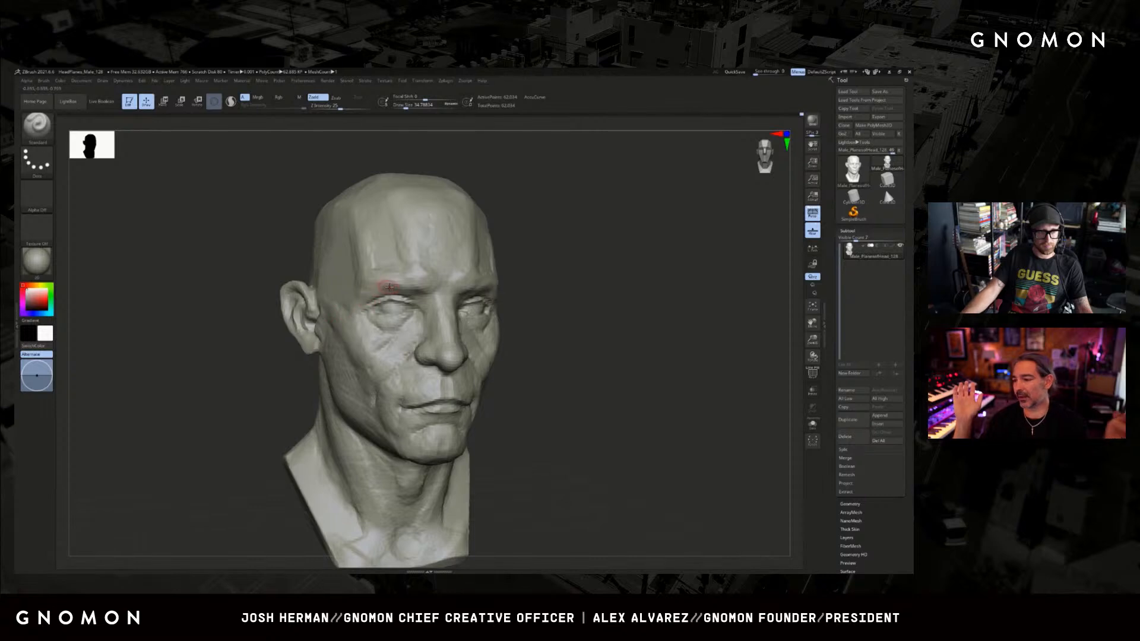
mouse_move(590, 290)
ctrl+right_down()
mouse_move(591, 277)
mouse_move(469, 297)
ctrl+right_up()
Fill out the temple and side of the forehead with an enlarged ClayBuildup brush.
key(b)
key(c)
key(b)
key(bracketright)
key(bracketright)
key(bracketright)
key(bracketright)
key(bracketright)
key(bracketright)
key(bracketright)
key(bracketright)
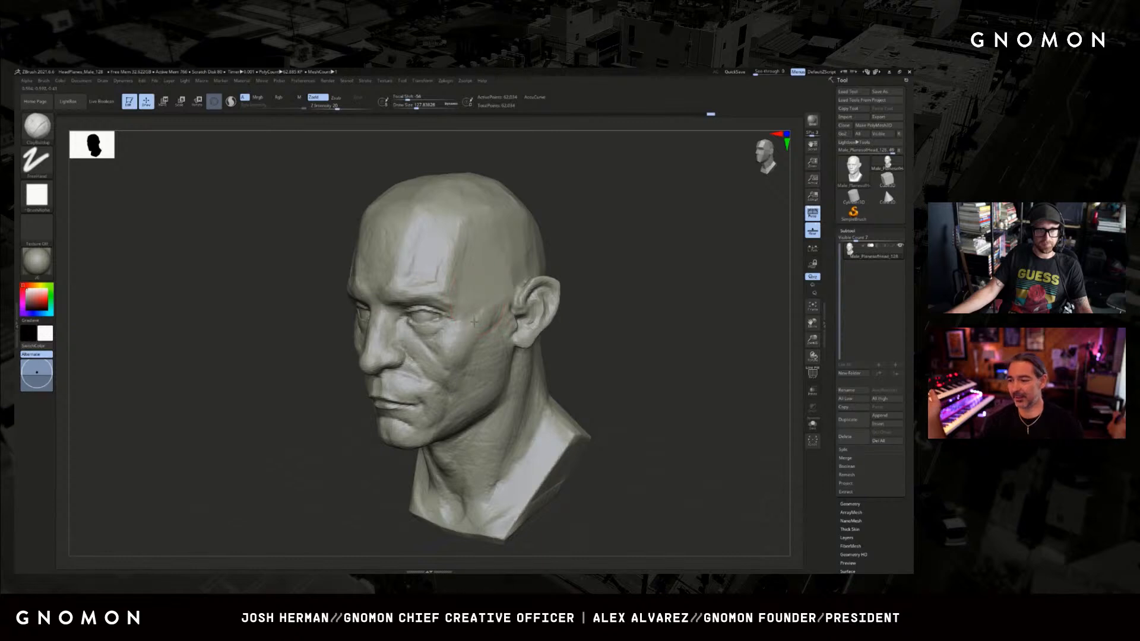
key(bracketright)
key(bracketright)
right_drag(509, 297, 469, 282)
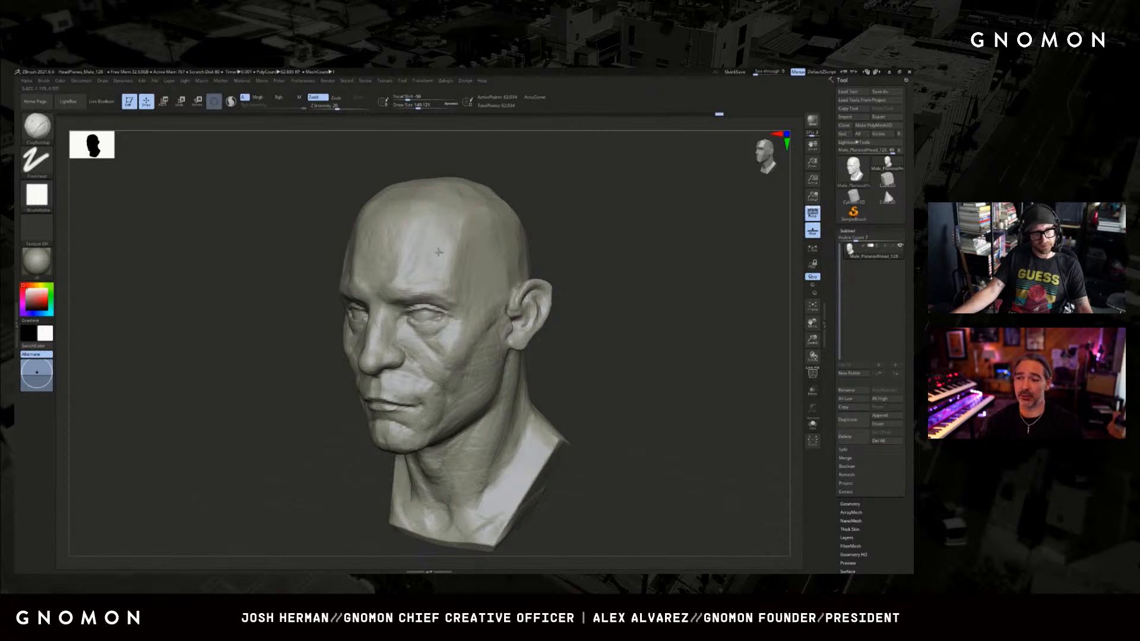
Soften the forehead planes and blend them into the side of the skull with broad ClayBuildup strokes.
right_drag(536, 223, 458, 241)
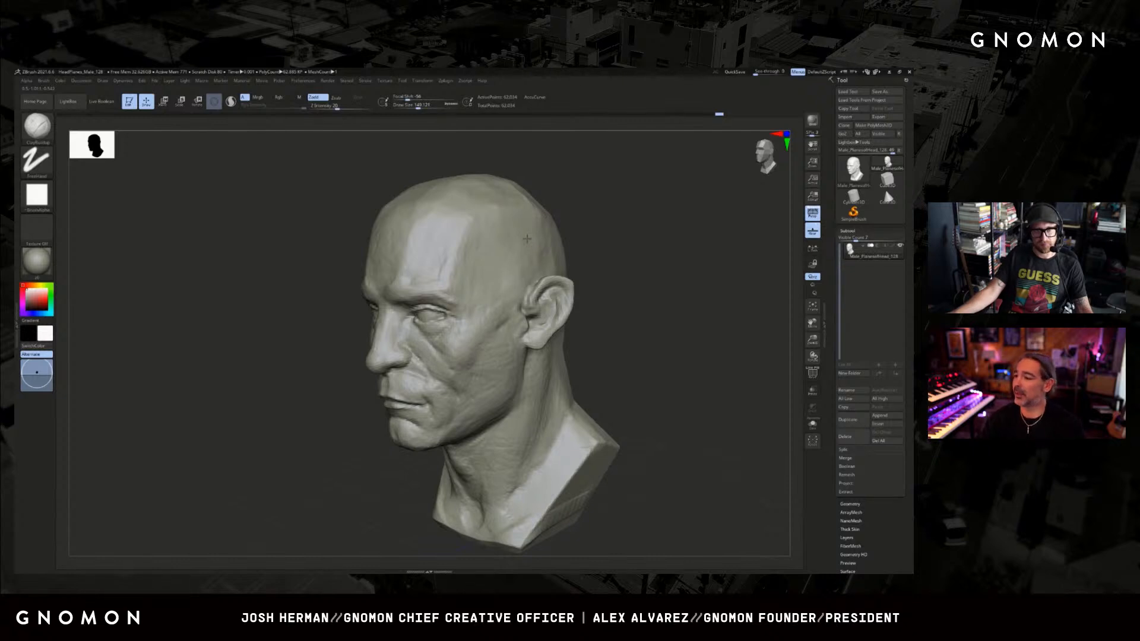
drag(531, 233, 535, 226)
mouse_move(622, 217)
mouse_down()
mouse_move(603, 223)
mouse_move(617, 238)
mouse_move(531, 191)
mouse_up()
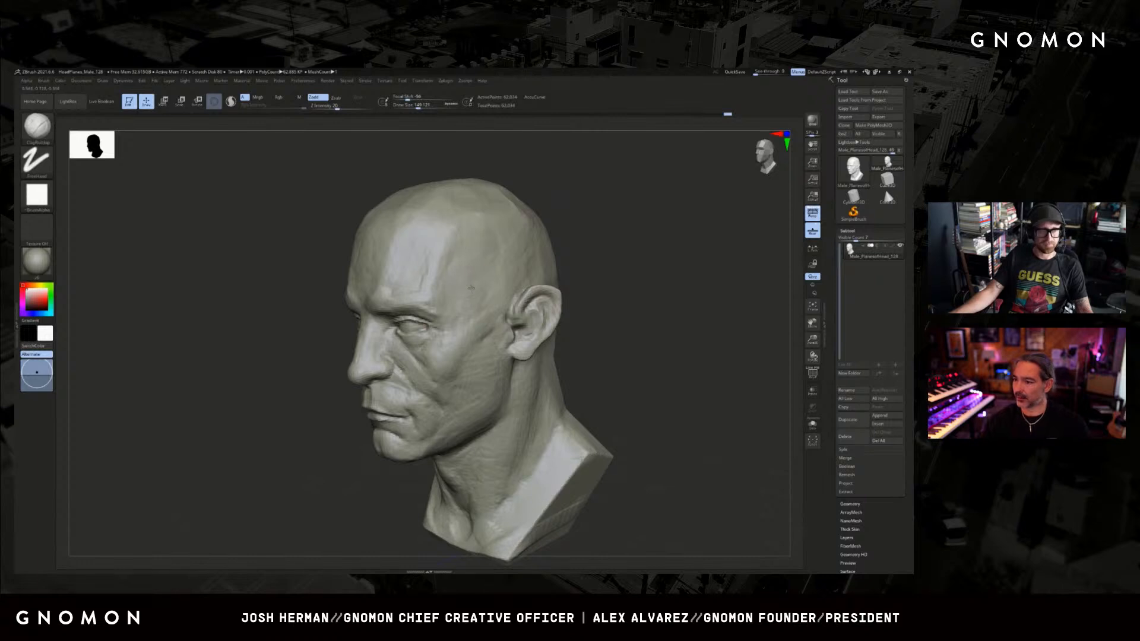
drag(572, 255, 591, 254)
Refine the transition between the outer brow and temple with smaller ClayBuildup and Standard brushes.
key(s)
drag(457, 314, 451, 315)
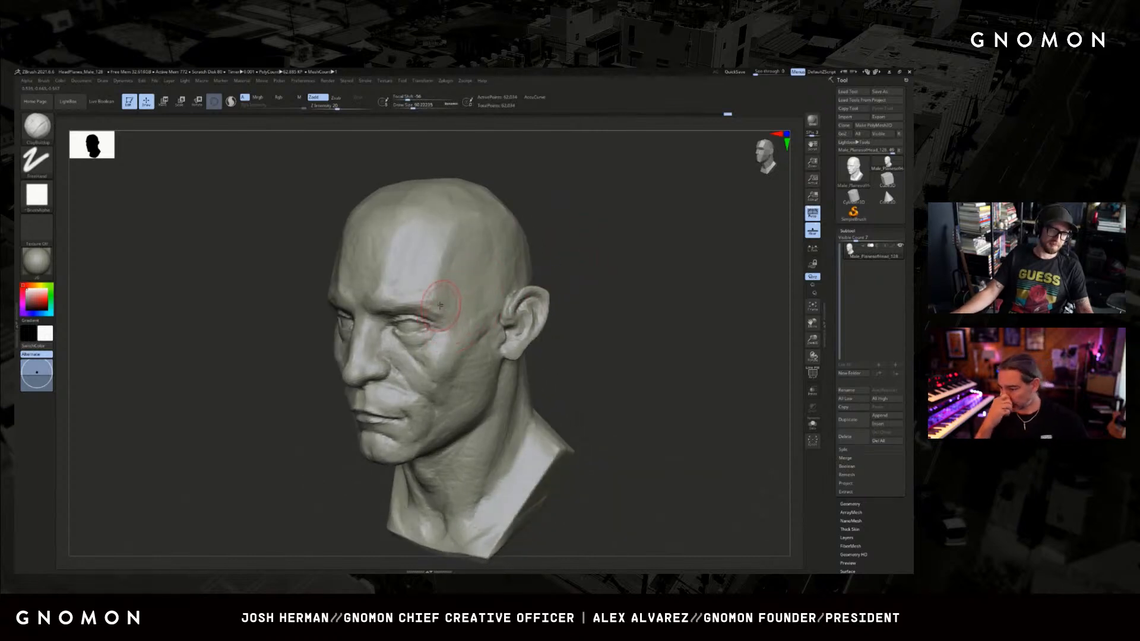
key(b)
key(s)
key(t)
click(451, 335)
mouse_move(563, 278)
mouse_down()
mouse_move(606, 278)
mouse_move(542, 282)
mouse_move(573, 269)
mouse_up()
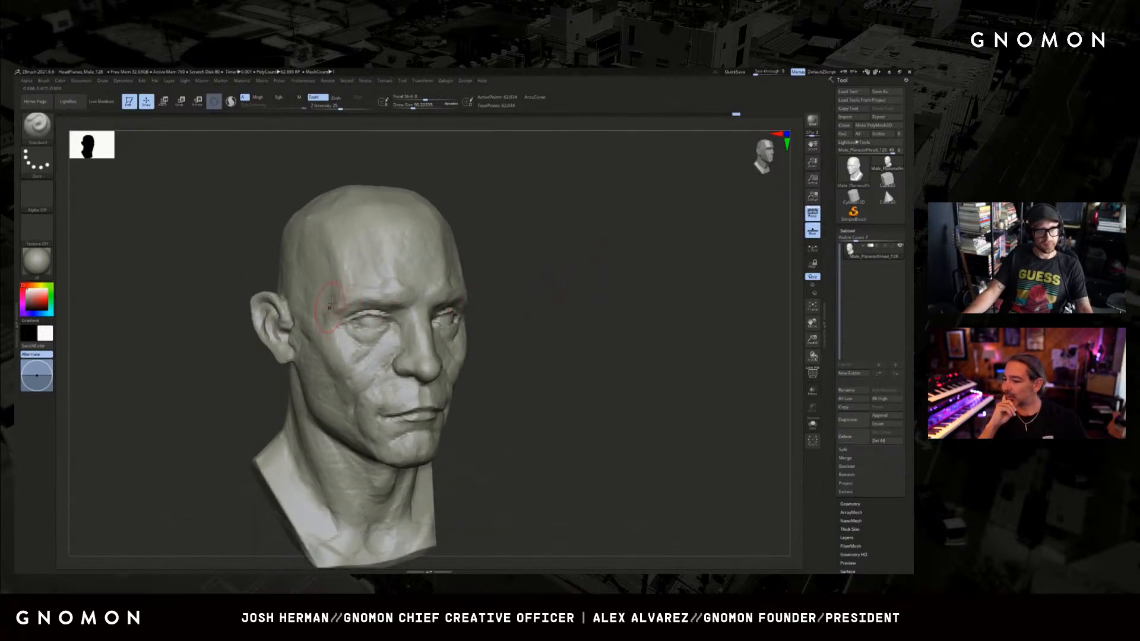
Adjust the temple and upper skull silhouette from the front with the Move brush at varied sizes.
key(b)
key(m)
key(v)
mouse_move(534, 249)
shift+mouse_down()
mouse_move(511, 245)
mouse_move(557, 250)
mouse_move(549, 263)
shift+mouse_up()
key(s)
drag(348, 288, 342, 275)
key(s)
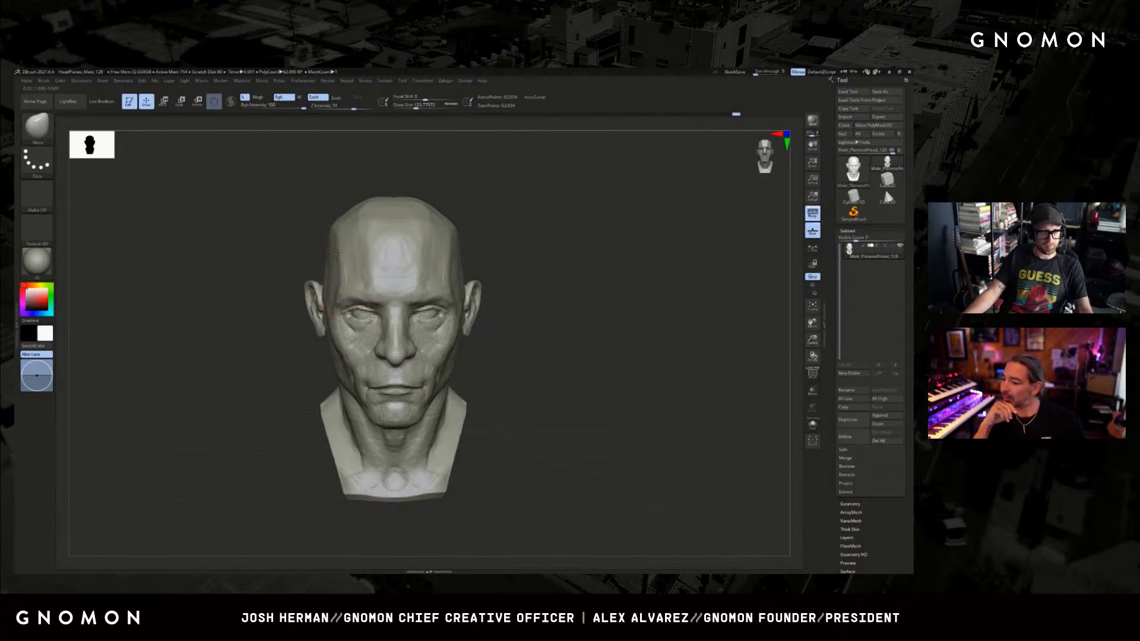
mouse_move(540, 222)
mouse_down()
mouse_move(469, 233)
mouse_move(522, 229)
mouse_move(507, 229)
mouse_up()
Round off the upper side of the skull with a large ClayBuildup brush.
key(b)
key(c)
key(b)
key(s)
drag(442, 247, 446, 248)
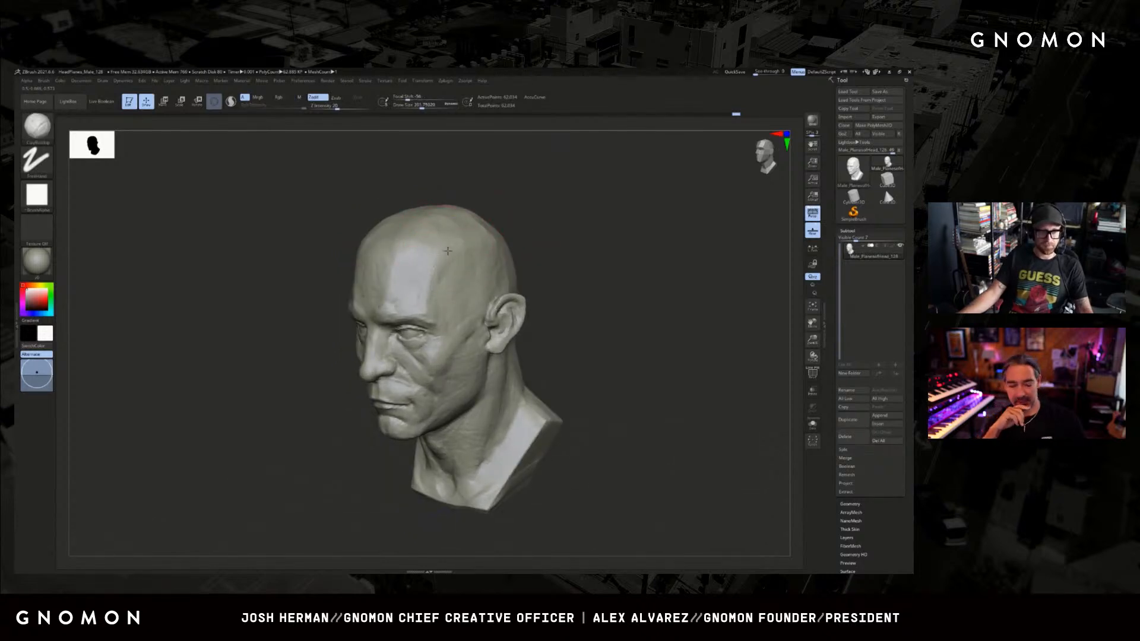
mouse_move(519, 238)
mouse_down()
mouse_move(491, 244)
mouse_move(519, 222)
mouse_move(529, 241)
mouse_move(508, 217)
mouse_up()
Adjust the head's side silhouette around the ears and jaw with the Move brush, undoing one stroke.
key(b)
key(m)
key(v)
drag(485, 286, 519, 300)
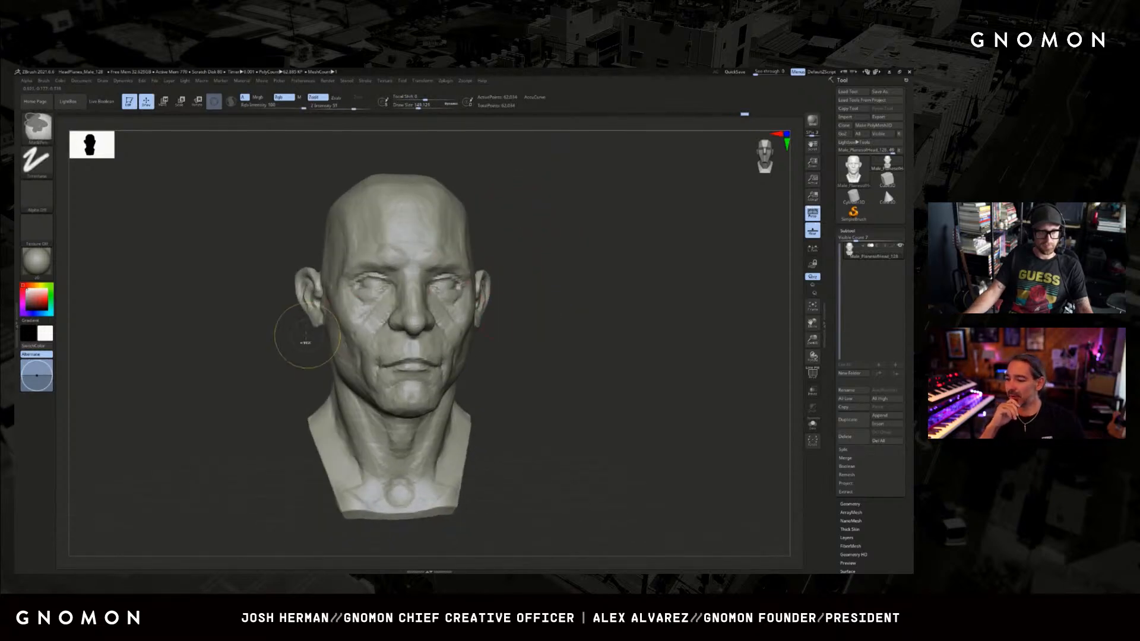
drag(278, 351, 288, 337)
key(ctrl+z)
key(s)
mouse_move(293, 311)
mouse_down()
mouse_move(308, 325)
mouse_move(272, 375)
mouse_up()
Sharpen the eyelid creases and outer eye corners with a small DamStandard brush.
key(b)
key(d)
key(s)
key(s)
drag(389, 307, 377, 304)
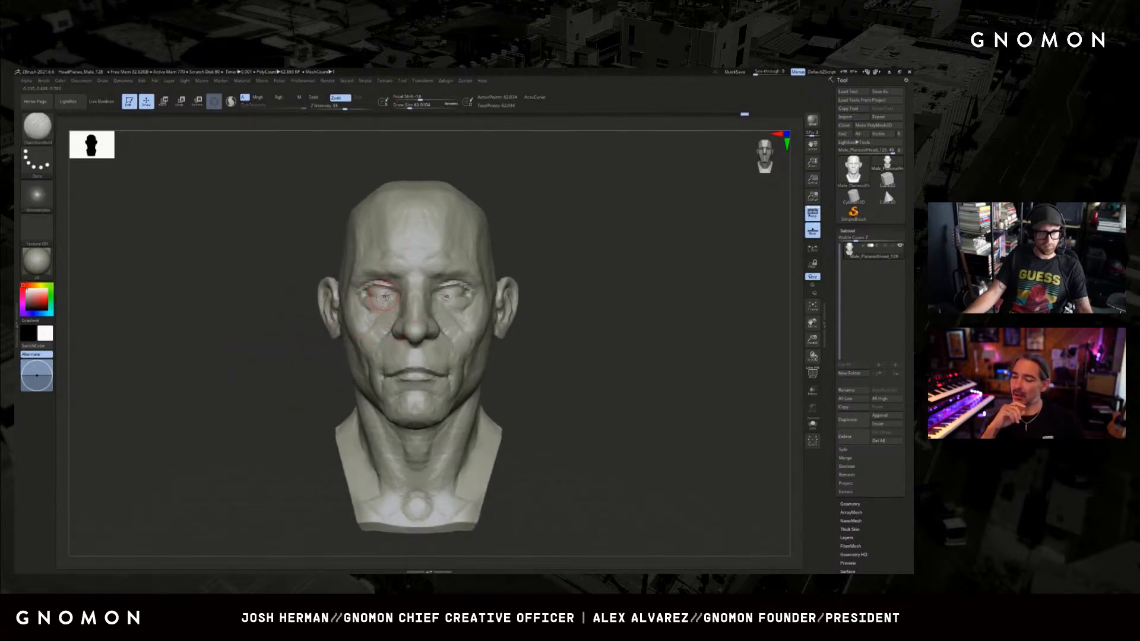
mouse_move(585, 270)
mouse_down()
mouse_move(534, 276)
mouse_move(621, 270)
mouse_up()
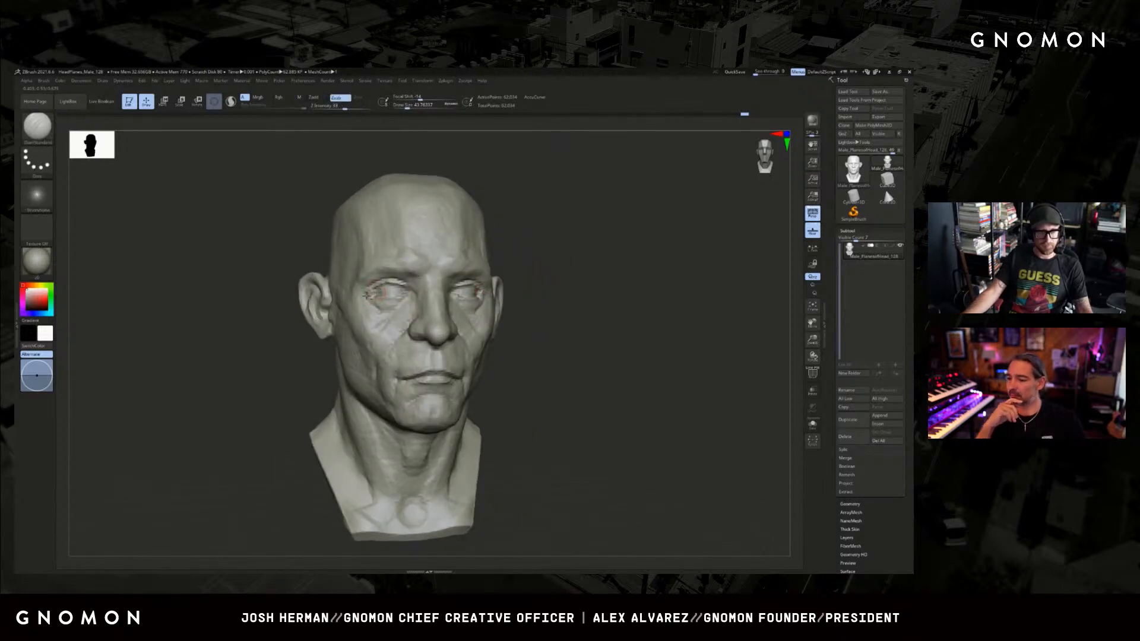
drag(270, 350, 309, 352)
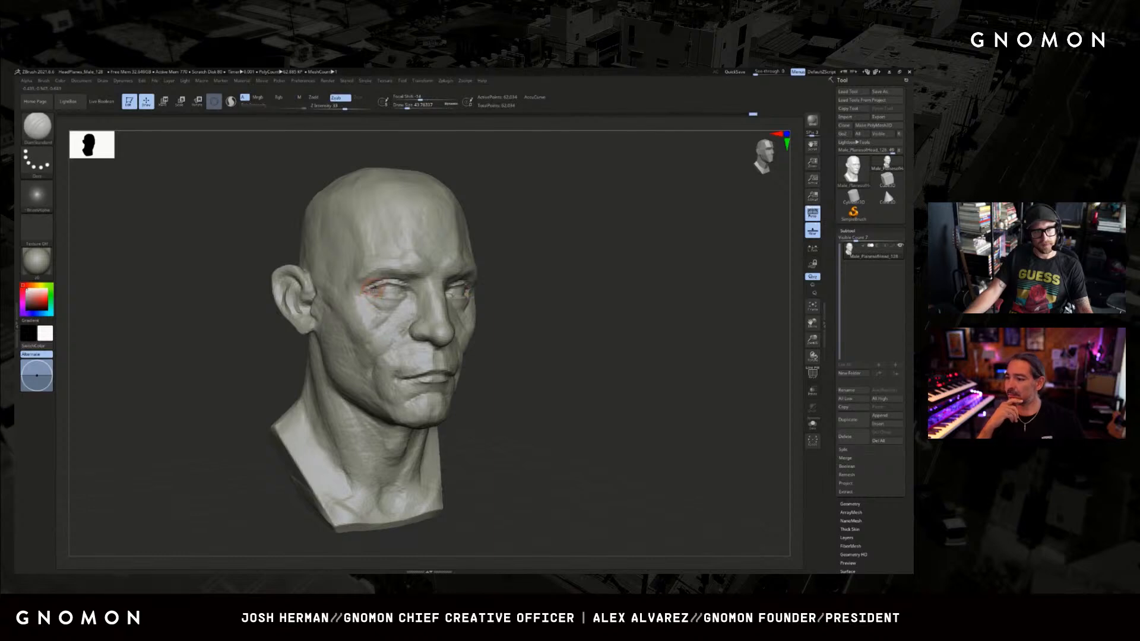
Refine the skin folds beside the outer eye corners with small ClayBuildup and DamStandard brushes.
key(b)
key(c)
key(b)
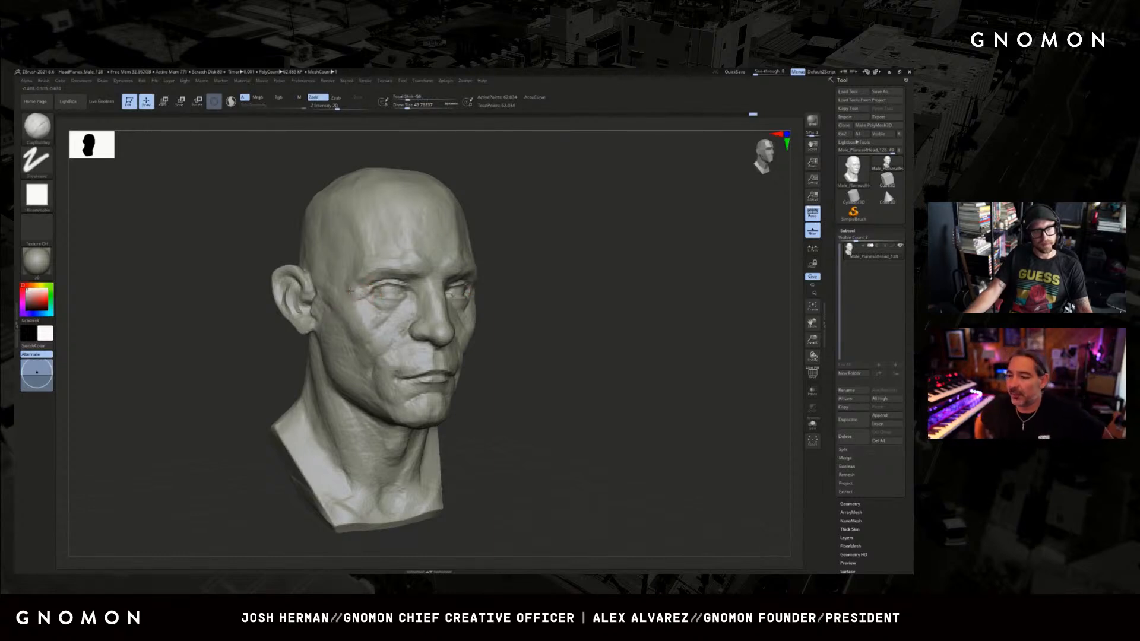
key(b)
key(d)
key(s)
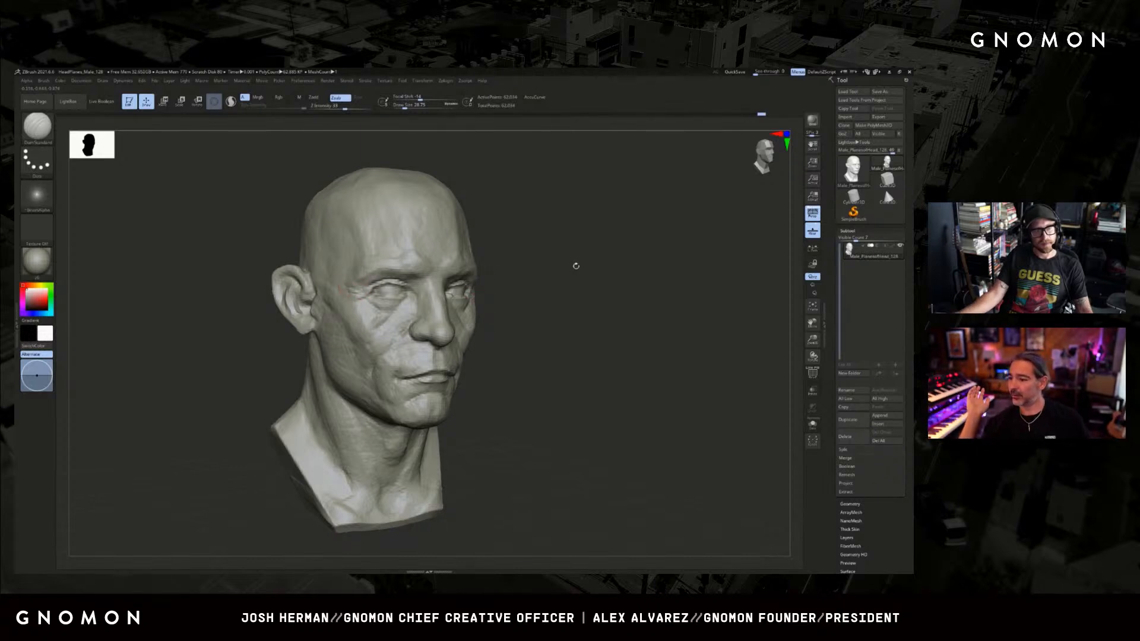
drag(575, 264, 529, 270)
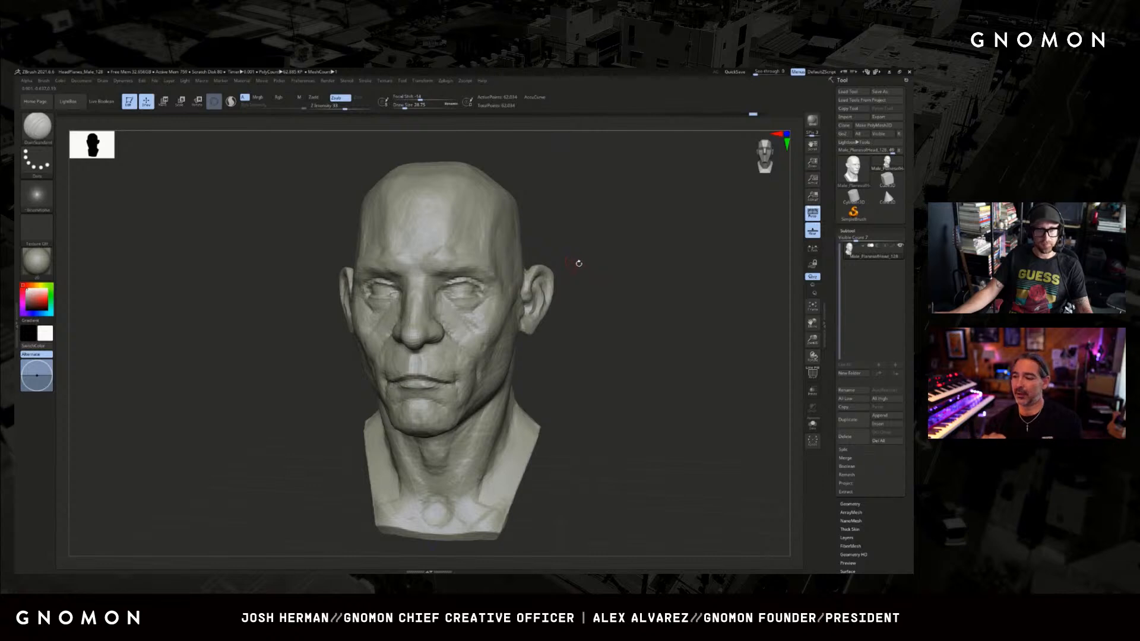
Build up the lower eyelid near its outer corner with ClayBuildup and define it with DamStandard.
drag(579, 264, 564, 266)
key(b)
key(c)
key(b)
drag(478, 294, 488, 290)
mouse_move(557, 267)
mouse_down()
mouse_move(586, 263)
mouse_move(579, 275)
mouse_move(475, 296)
mouse_up()
Build up the area beneath the eyes and the upper cheeks with small Clay brush strokes.
key(b)
key(d)
key(s)
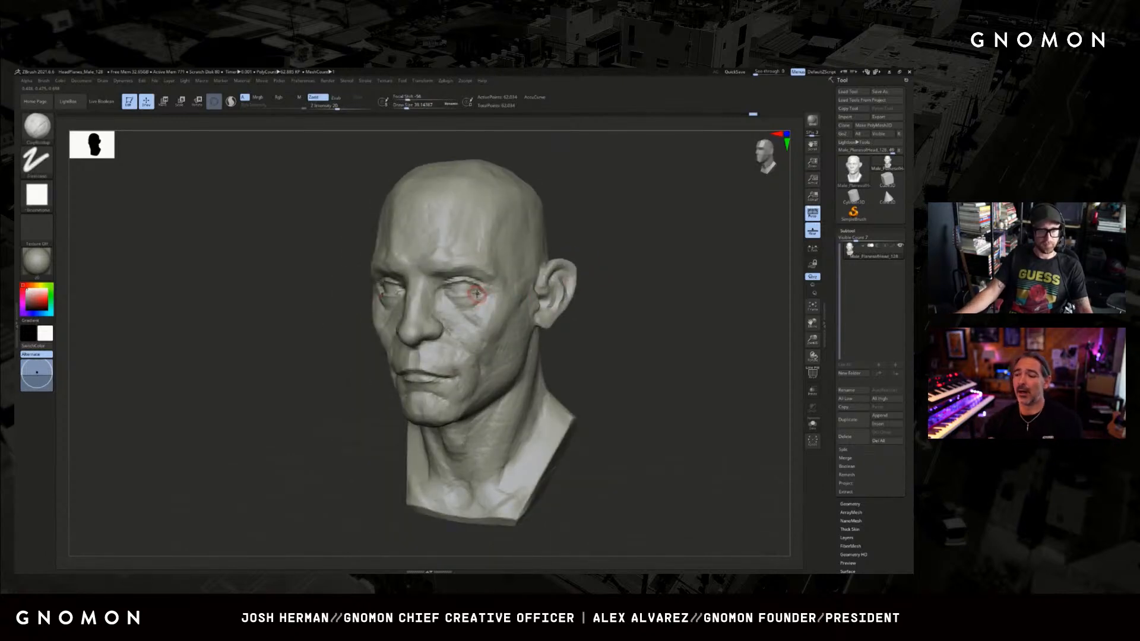
mouse_move(591, 247)
mouse_down()
mouse_move(598, 253)
mouse_move(585, 254)
mouse_up()
key(b)
key(c)
key(l)
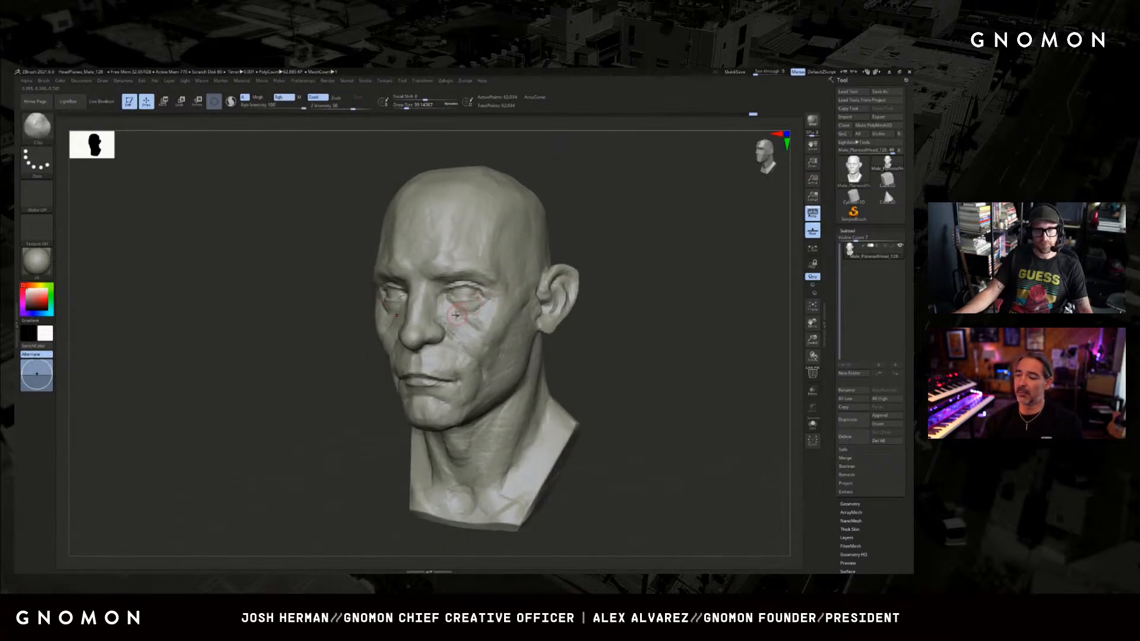
mouse_move(457, 315)
mouse_down()
mouse_move(478, 302)
mouse_move(467, 309)
mouse_up()
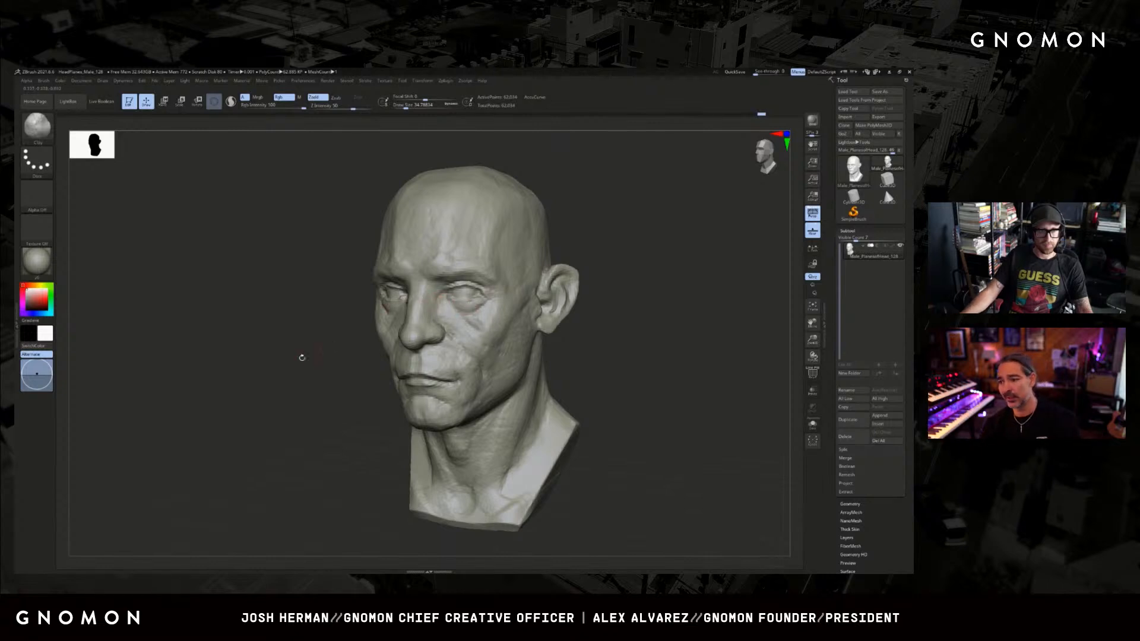
shift+drag(302, 358, 384, 334)
shift+drag(443, 304, 440, 317)
drag(330, 353, 359, 332)
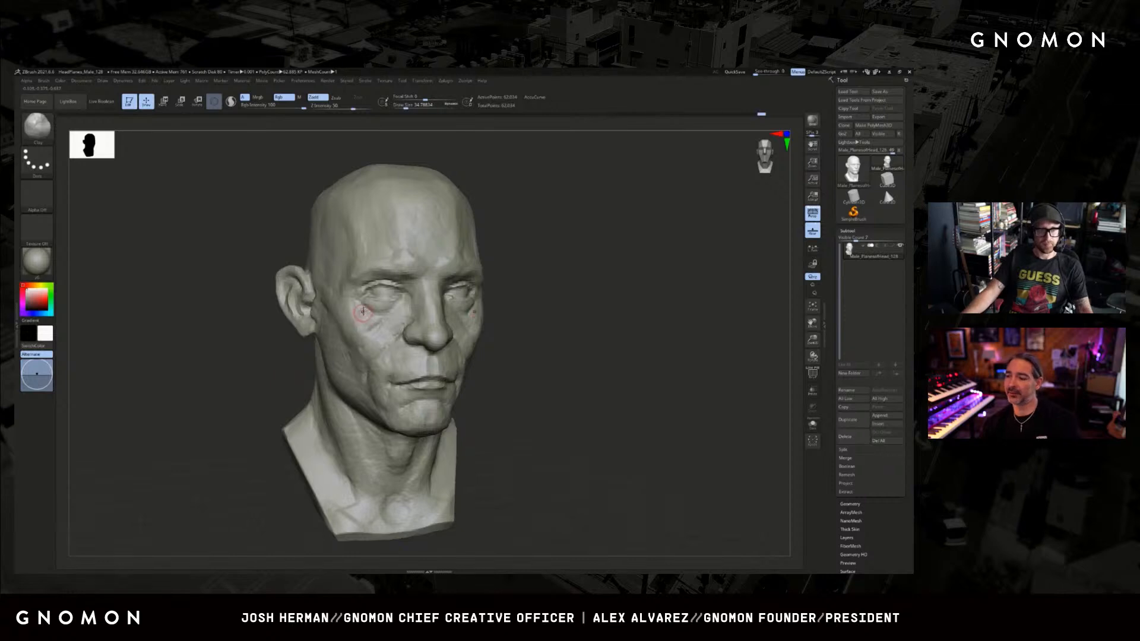
key(shift)
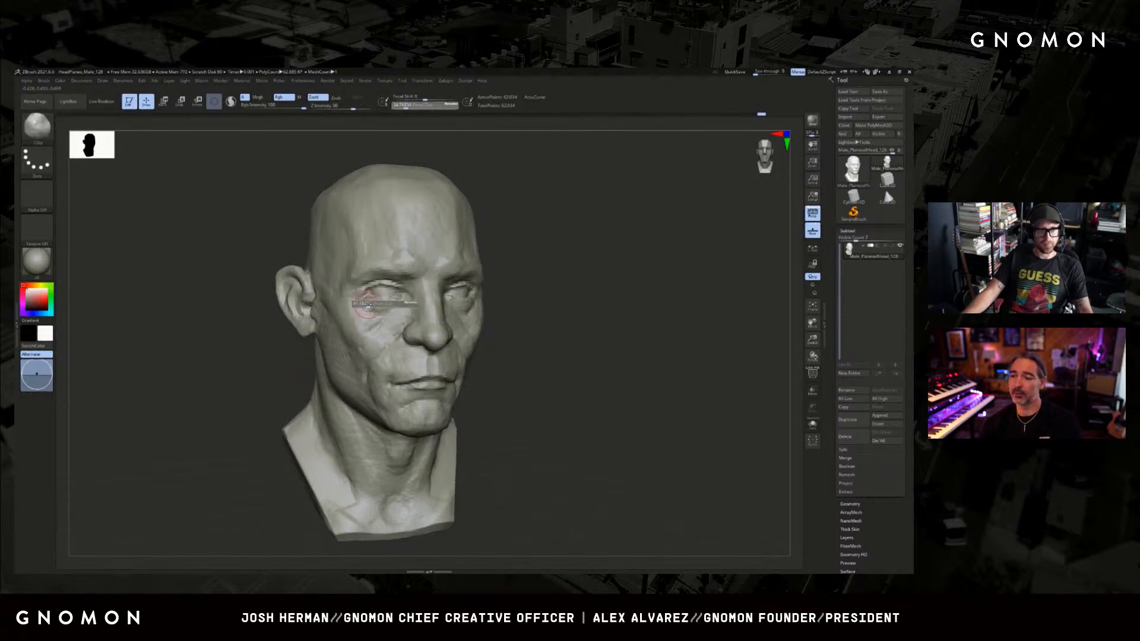
mouse_move(511, 270)
shift+mouse_down()
mouse_move(576, 269)
mouse_move(443, 297)
shift+mouse_up()
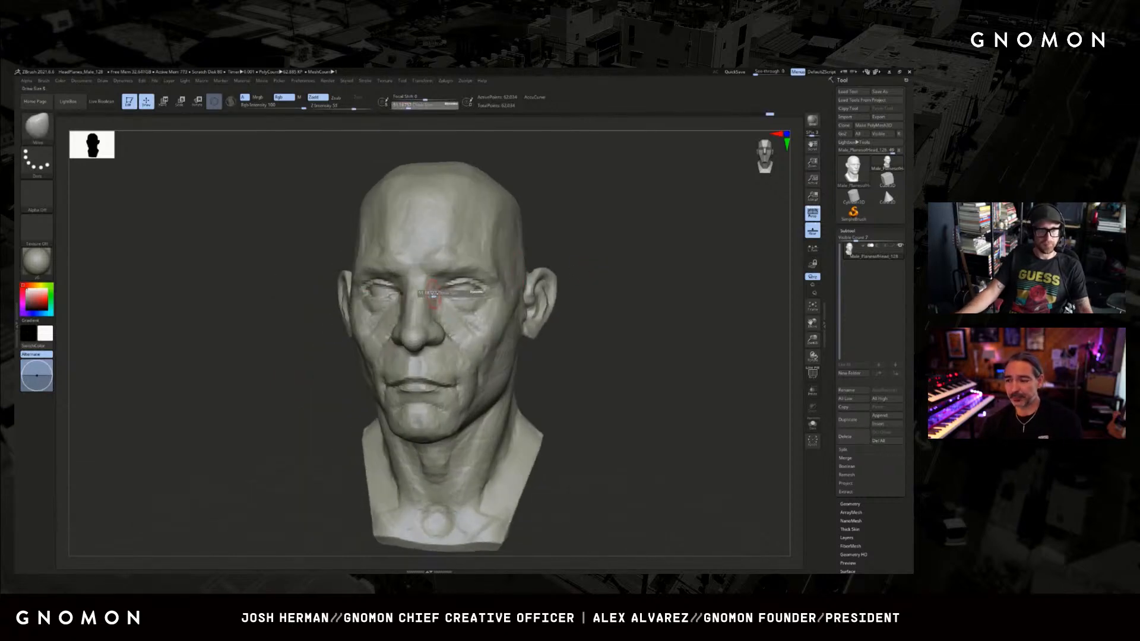
Mask both eye sockets from the front, then invert and soften the mask so only the eye areas stay editable.
shift+drag(530, 261, 551, 260)
mouse_move(482, 286)
ctrl+mouse_down()
mouse_move(459, 297)
mouse_move(476, 291)
ctrl+mouse_up()
key(ctrl+z)
key(ctrl+z)
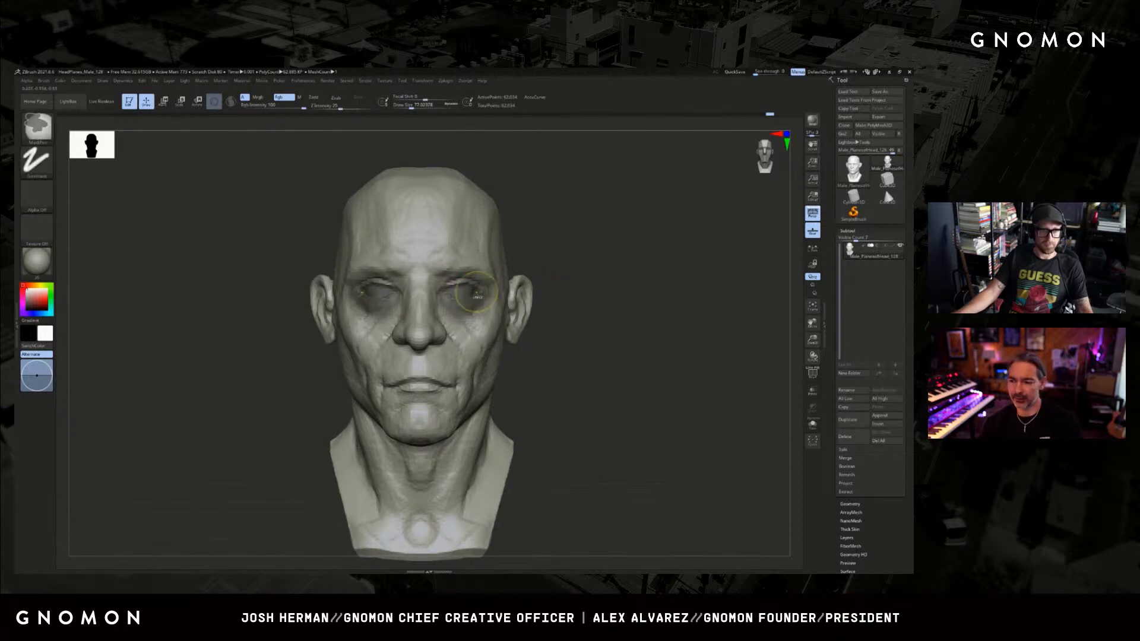
key(ctrl+shift+z)
ctrl+click(537, 267)
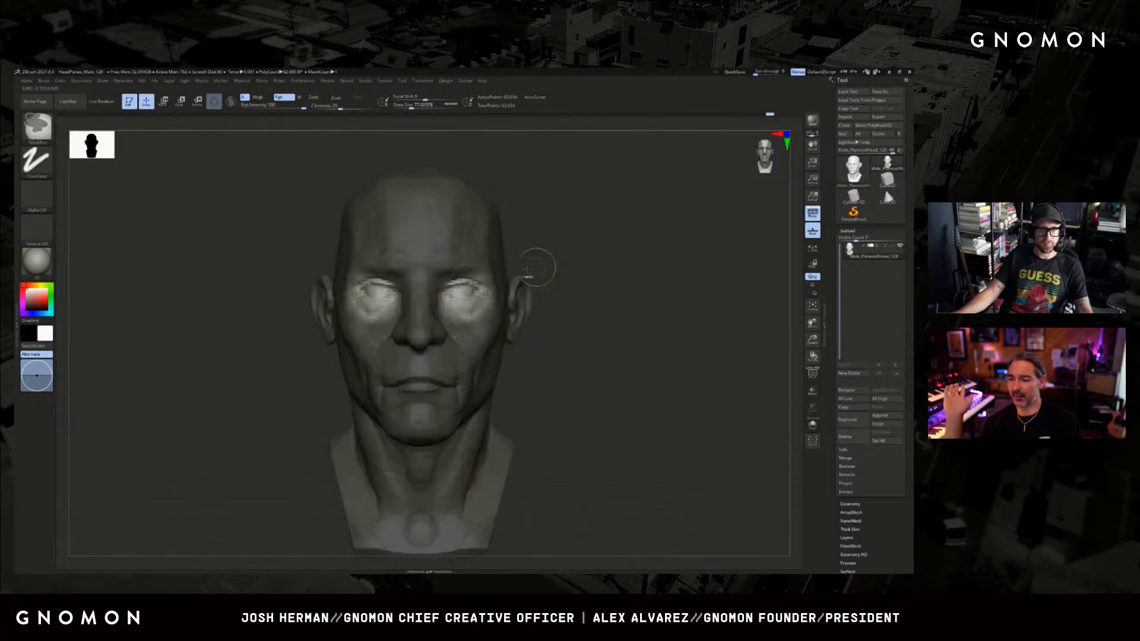
ctrl+click(536, 274)
ctrl+click(539, 265)
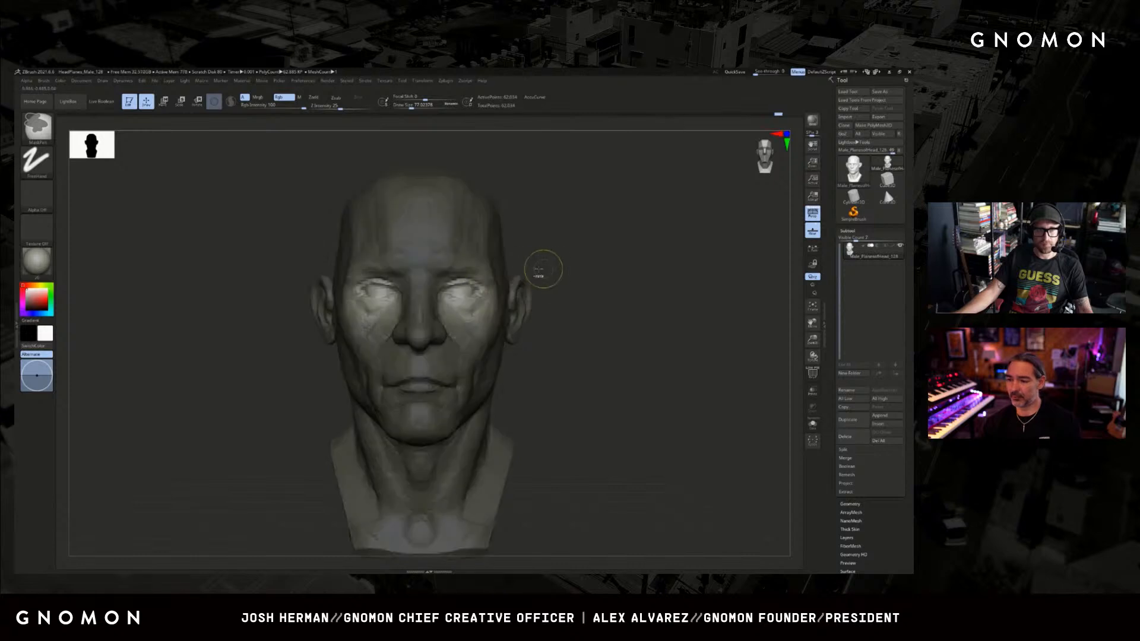
Rotate the unmasked eye areas with a Transpose line drawn from the eye out past the ear, and clear the mask.
key(r)
click(215, 101)
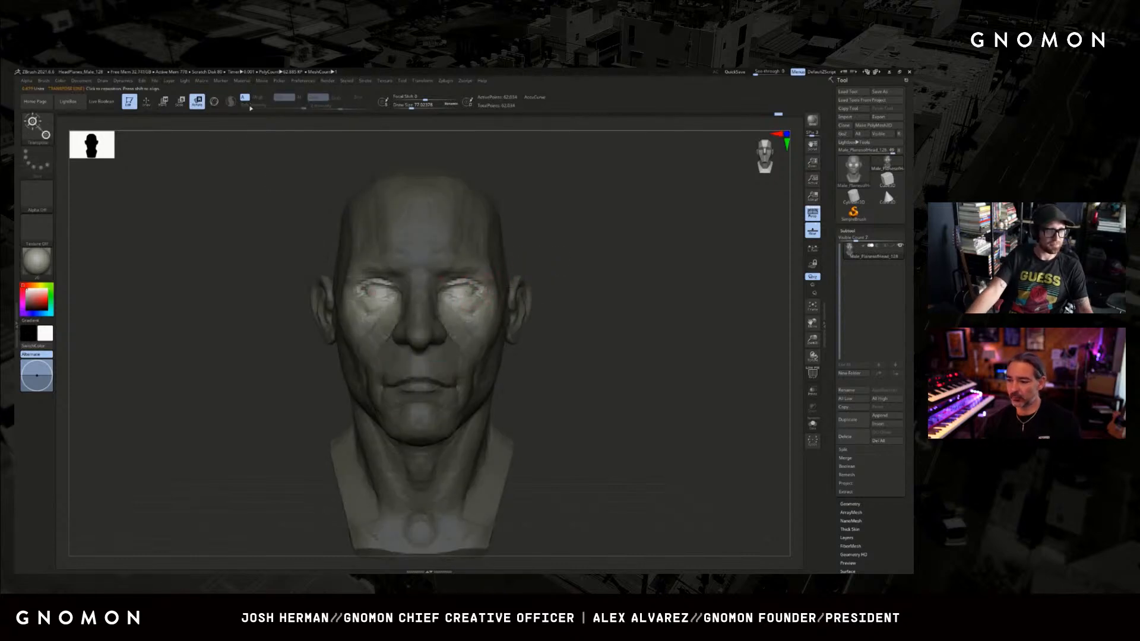
drag(463, 292, 564, 291)
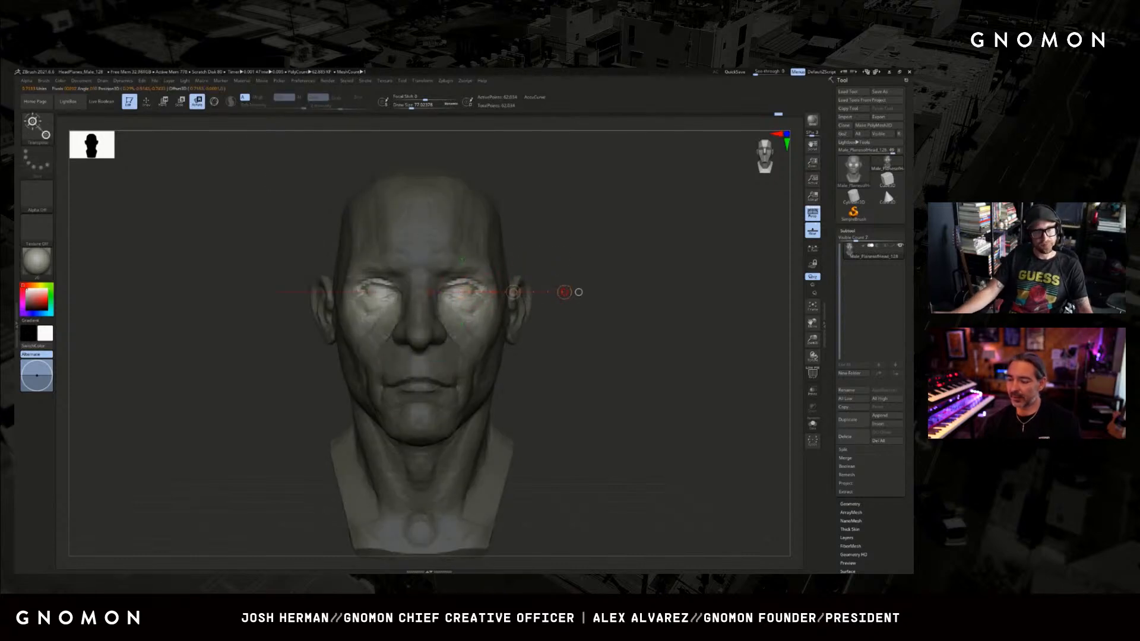
ctrl+click(565, 277)
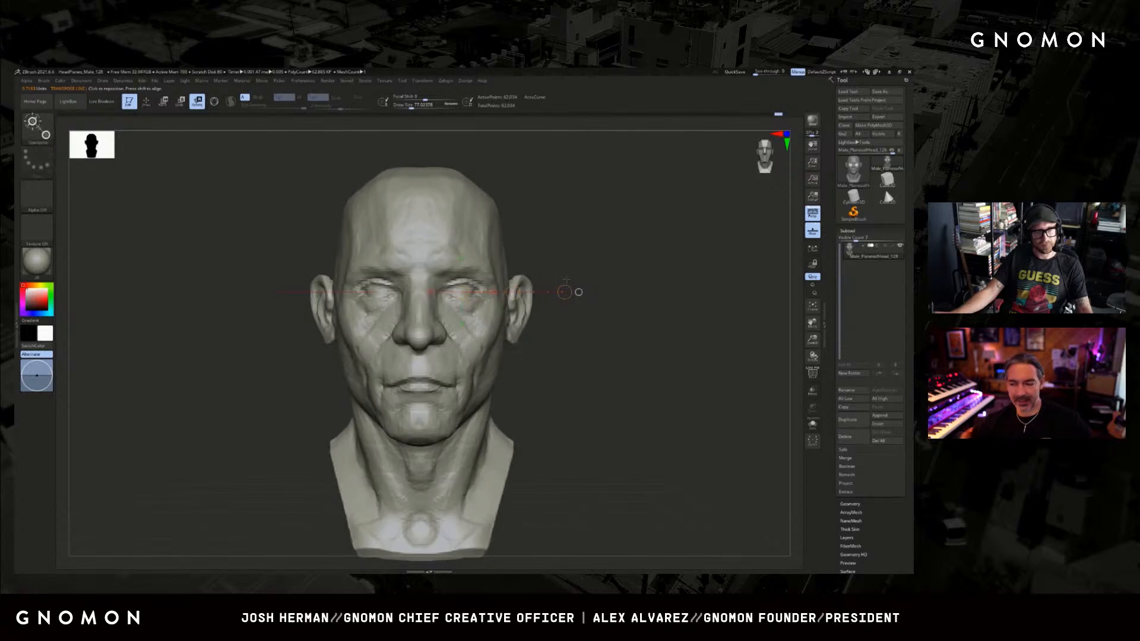
mouse_move(579, 292)
mouse_down()
mouse_move(586, 267)
mouse_move(579, 287)
mouse_up()
key(q)
key(w)
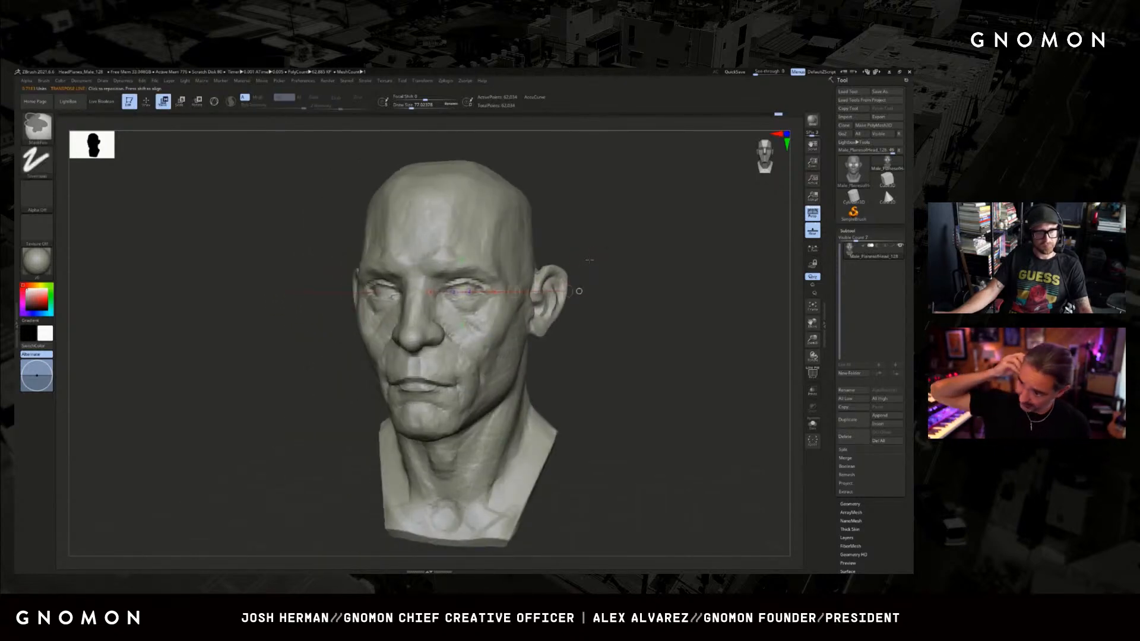
Compare the eyes before and after the rotation by undoing and redoing it, ending with the mask cleared.
key(ctrl+z)
key(ctrl+z)
key(ctrl+shift+z)
key(ctrl+shift+z)
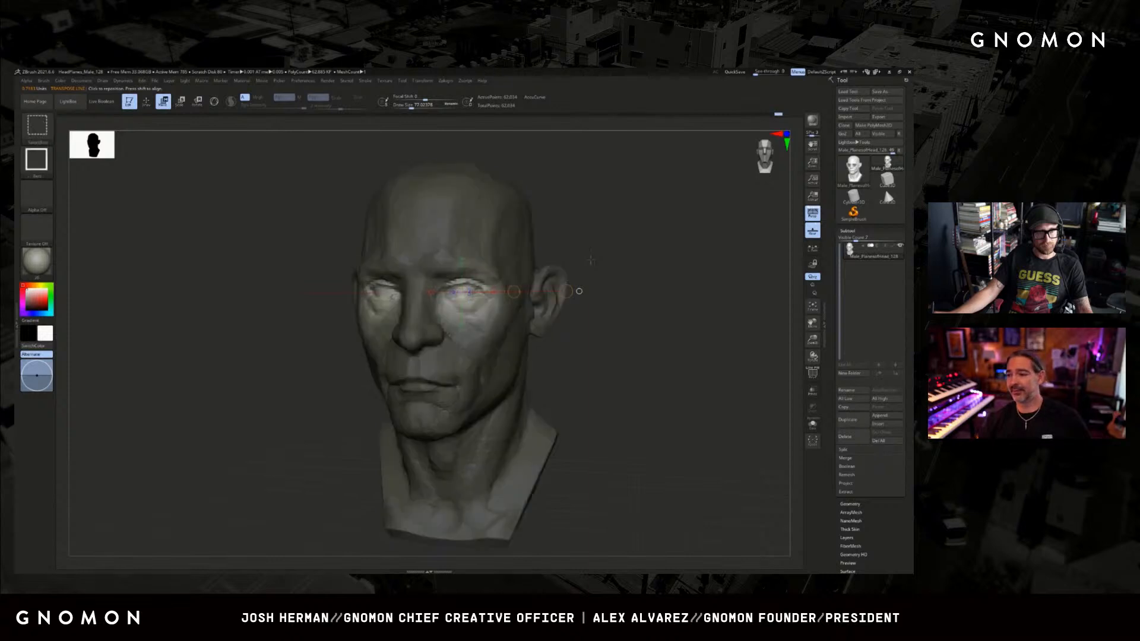
drag(582, 259, 601, 265)
key(q)
key(ctrl)
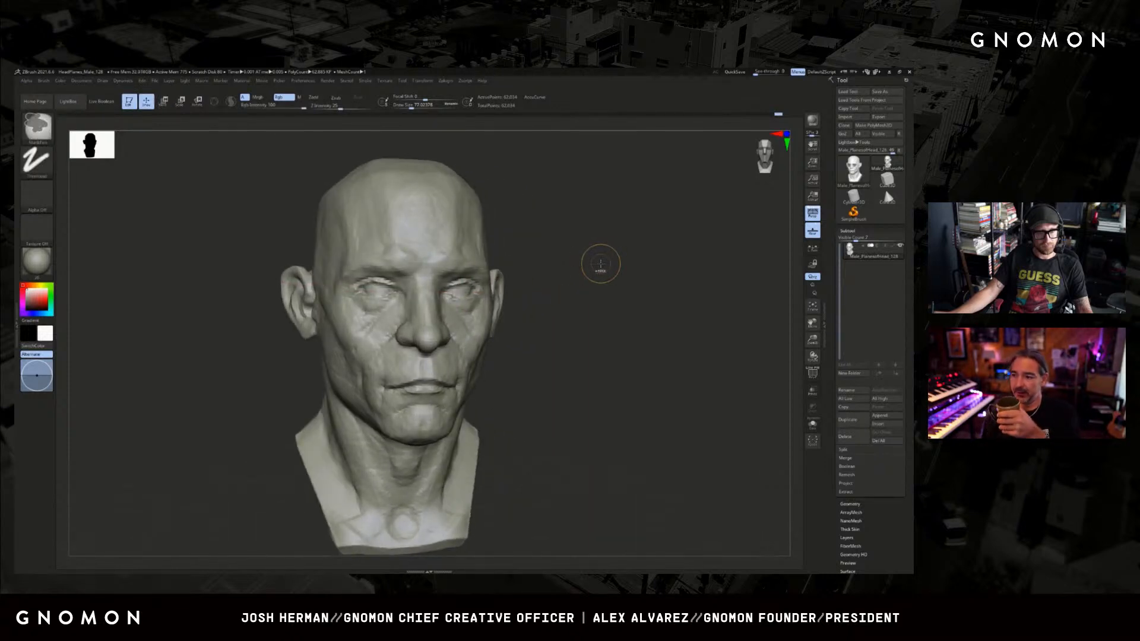
key(w)
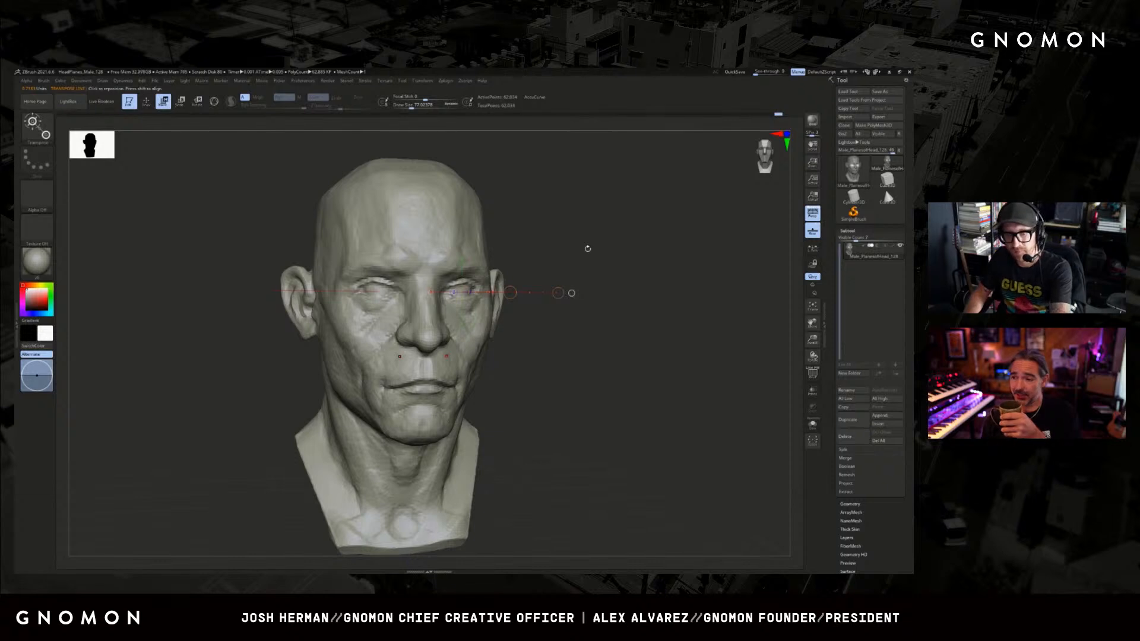
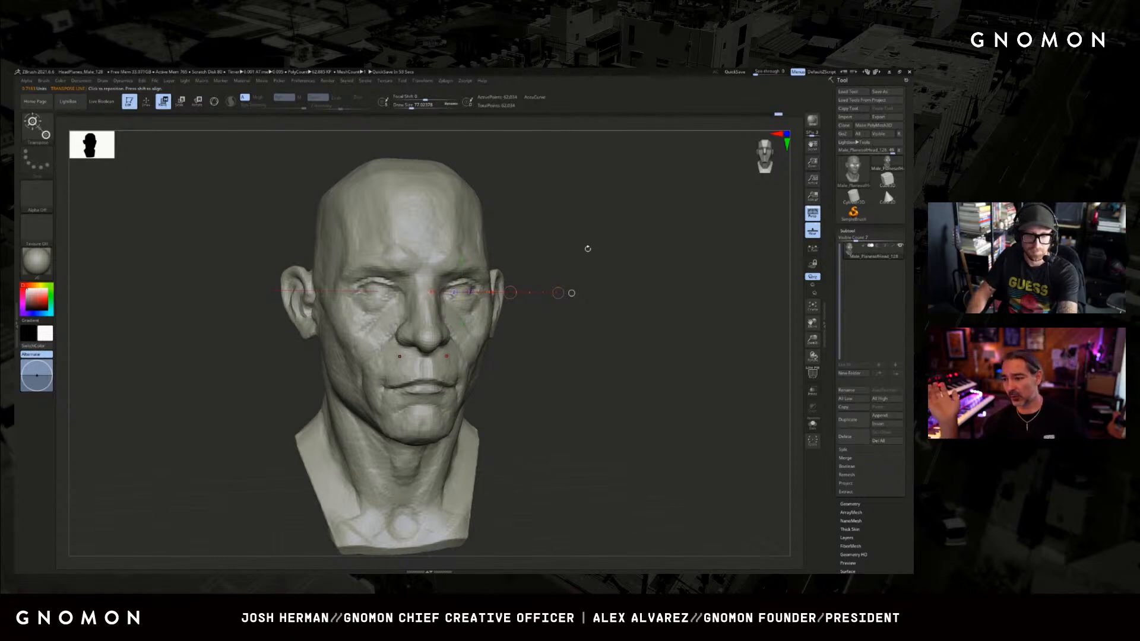
Leave the Transpose line and fill out the area beneath the eyes with small Clay brush strokes.
key(q)
mouse_move(508, 352)
mouse_down()
mouse_move(565, 350)
mouse_move(556, 357)
mouse_up()
key(w)
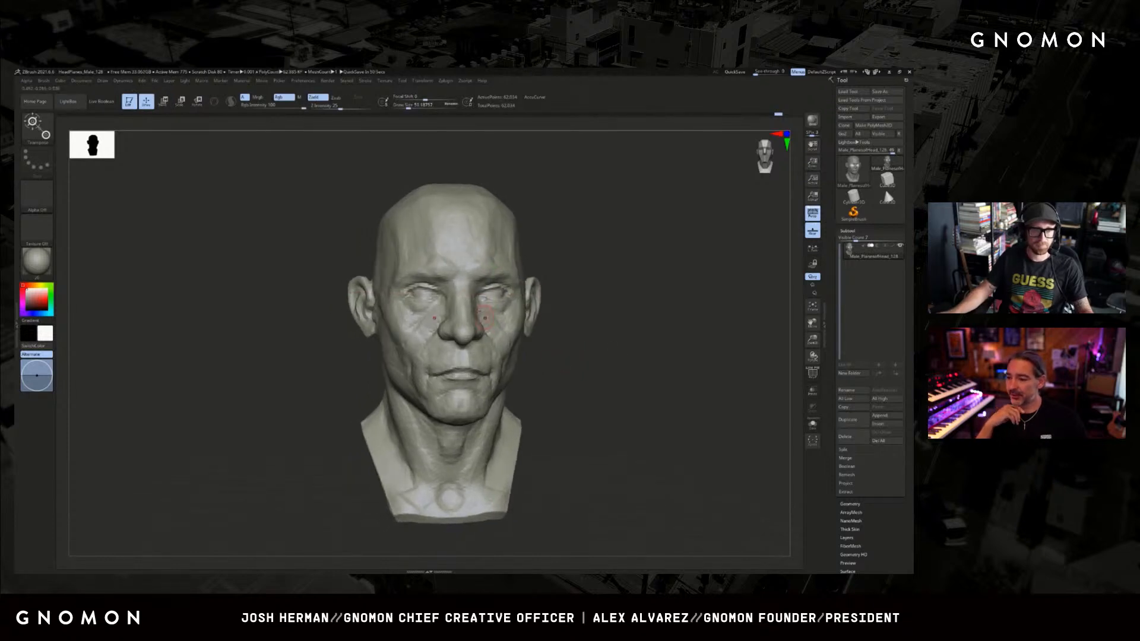
key(q)
key(b)
key(c)
key(l)
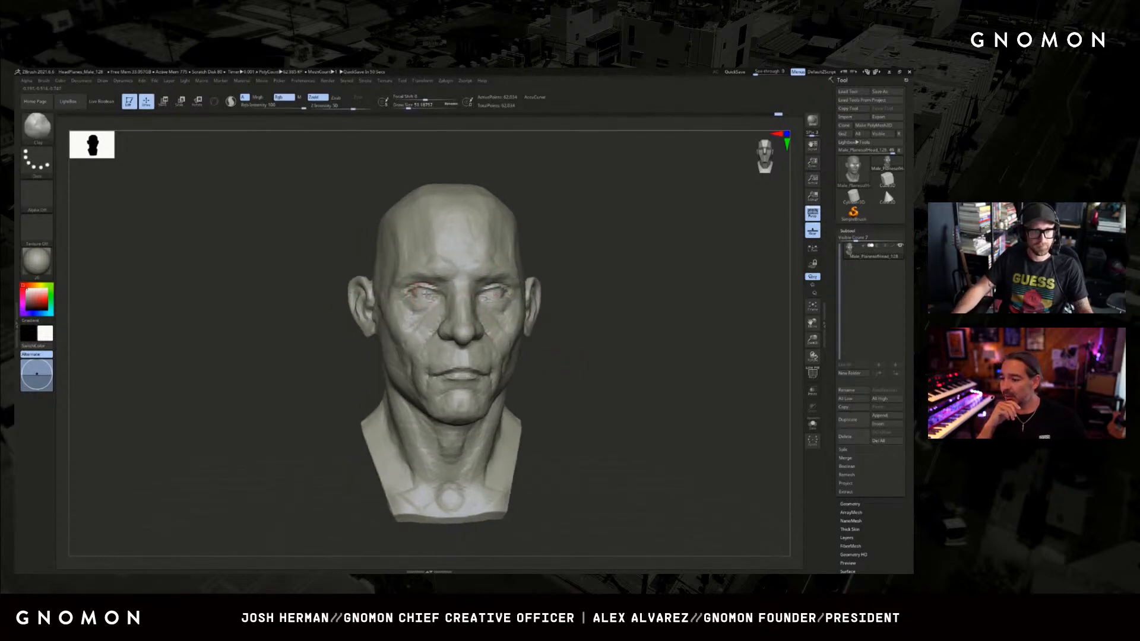
drag(406, 317, 368, 331)
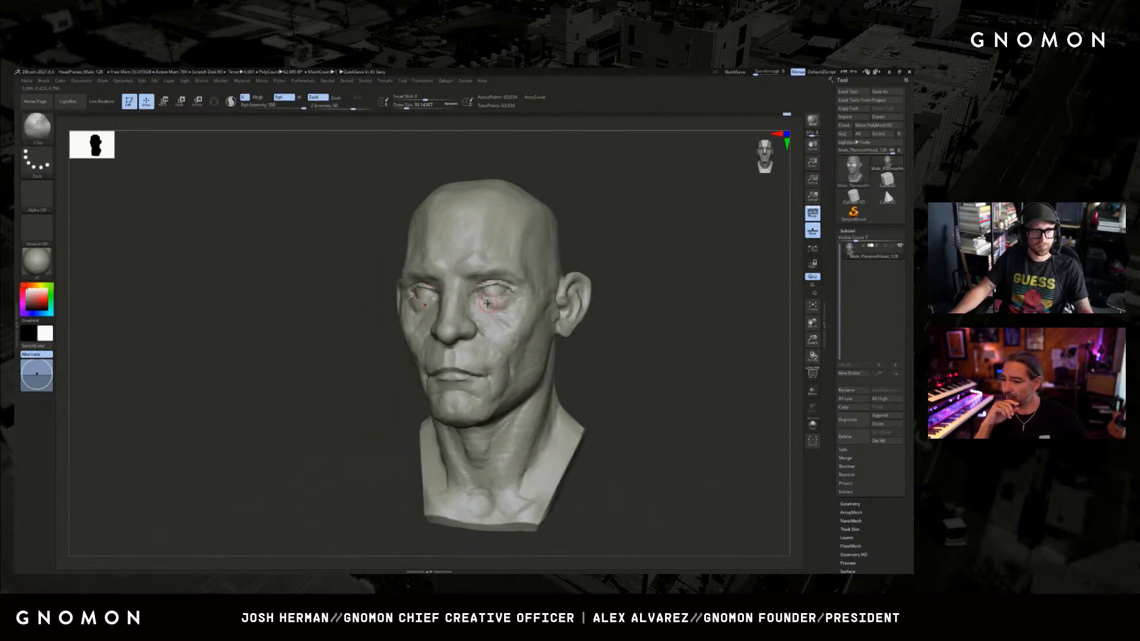
drag(501, 301, 378, 340)
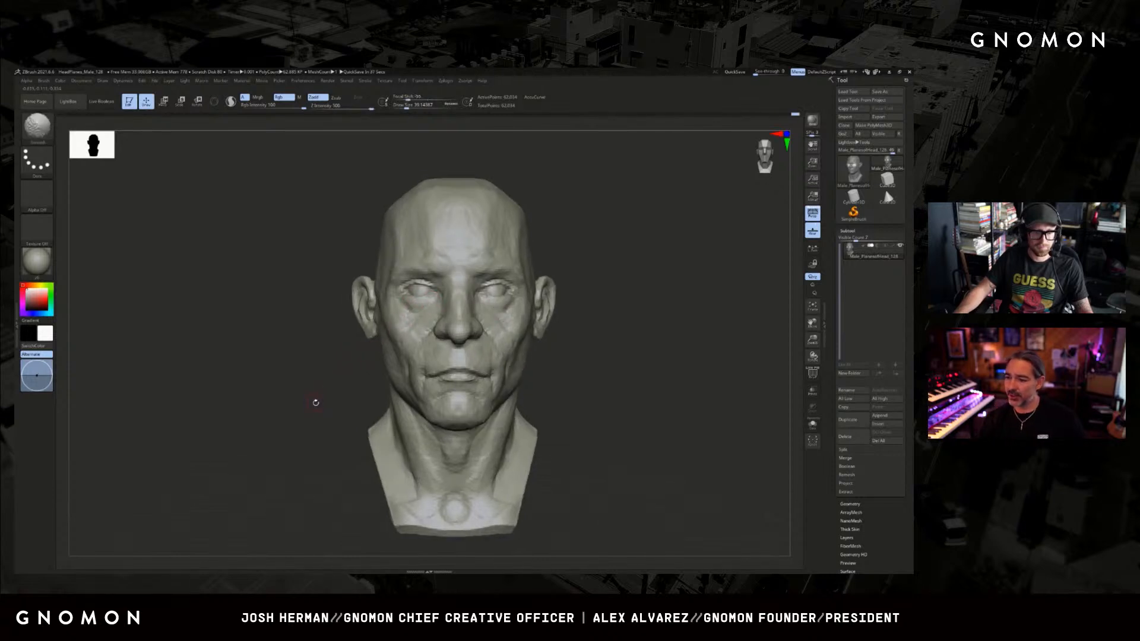
drag(315, 402, 321, 405)
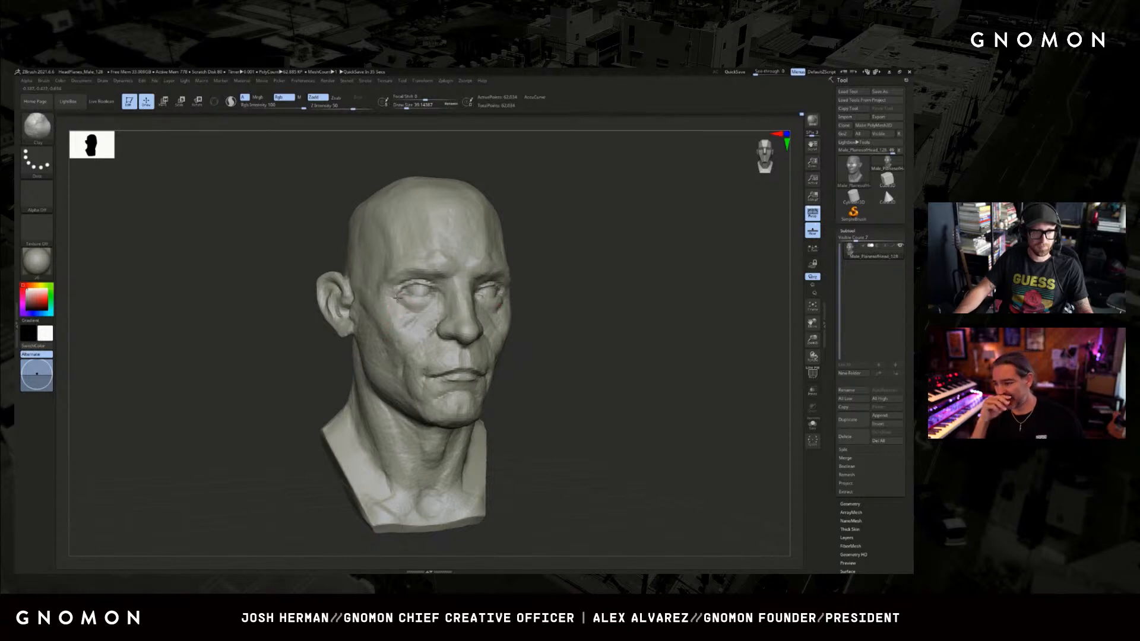
drag(409, 305, 419, 314)
Build up the outer brow with the Clay brush and the outer eye corners with the ClayBuildup brush.
shift+drag(588, 298, 543, 299)
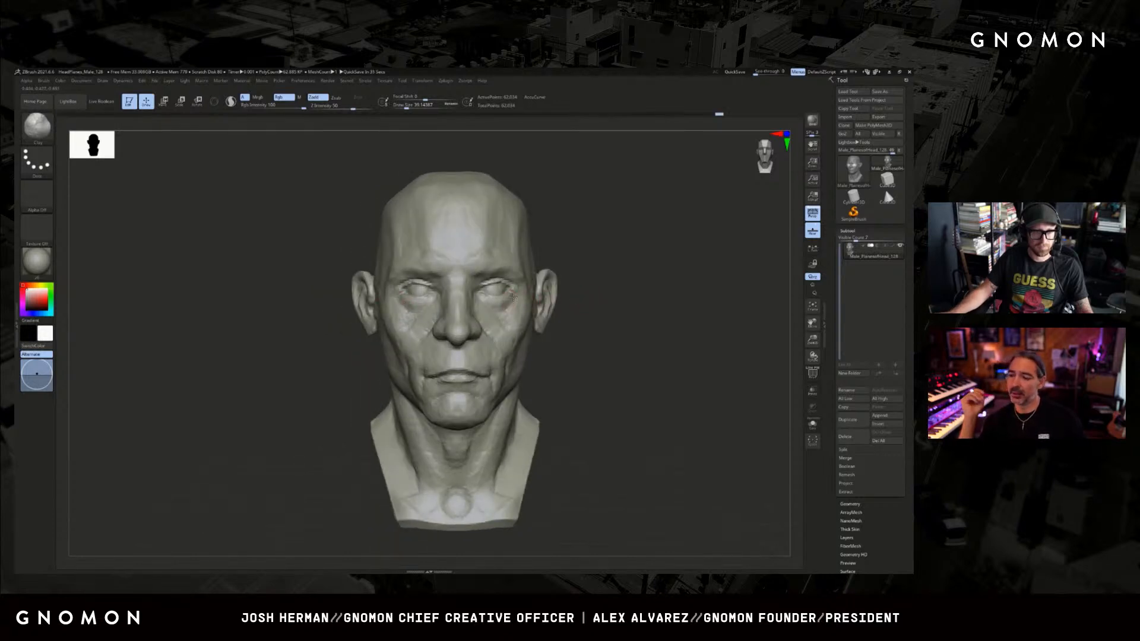
drag(612, 283, 564, 282)
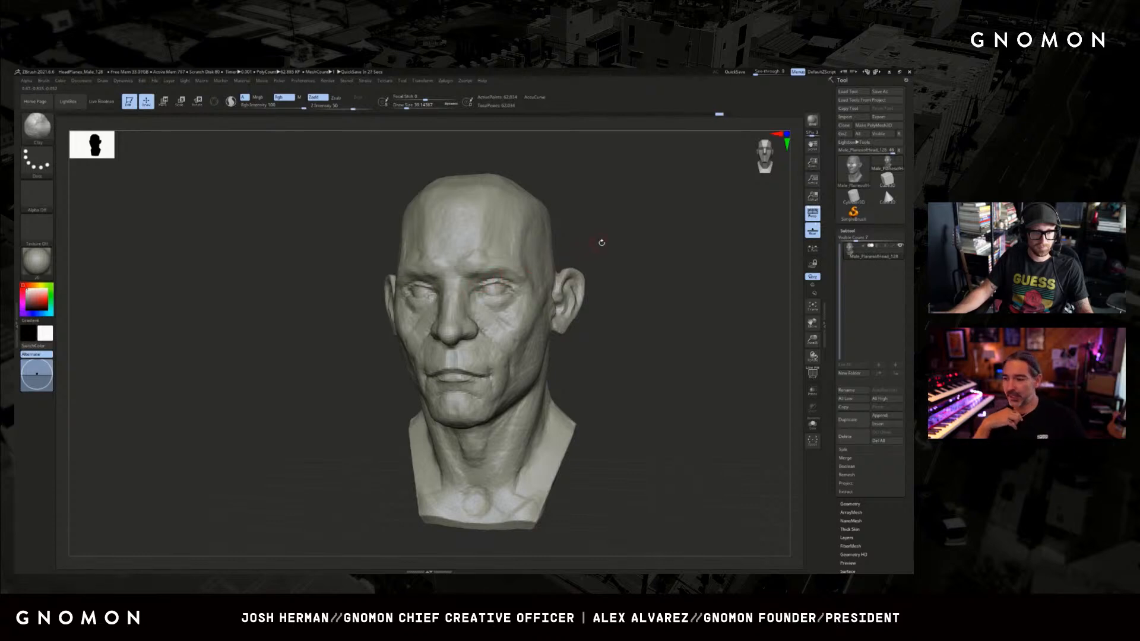
drag(602, 242, 513, 269)
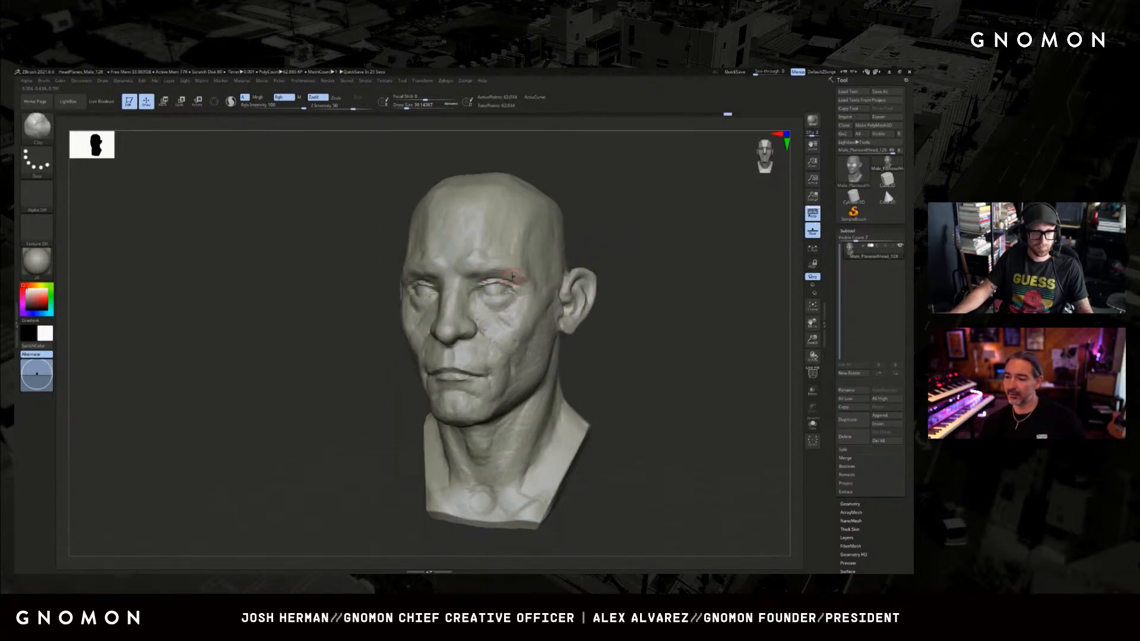
drag(578, 253, 593, 239)
key(b)
key(c)
key(b)
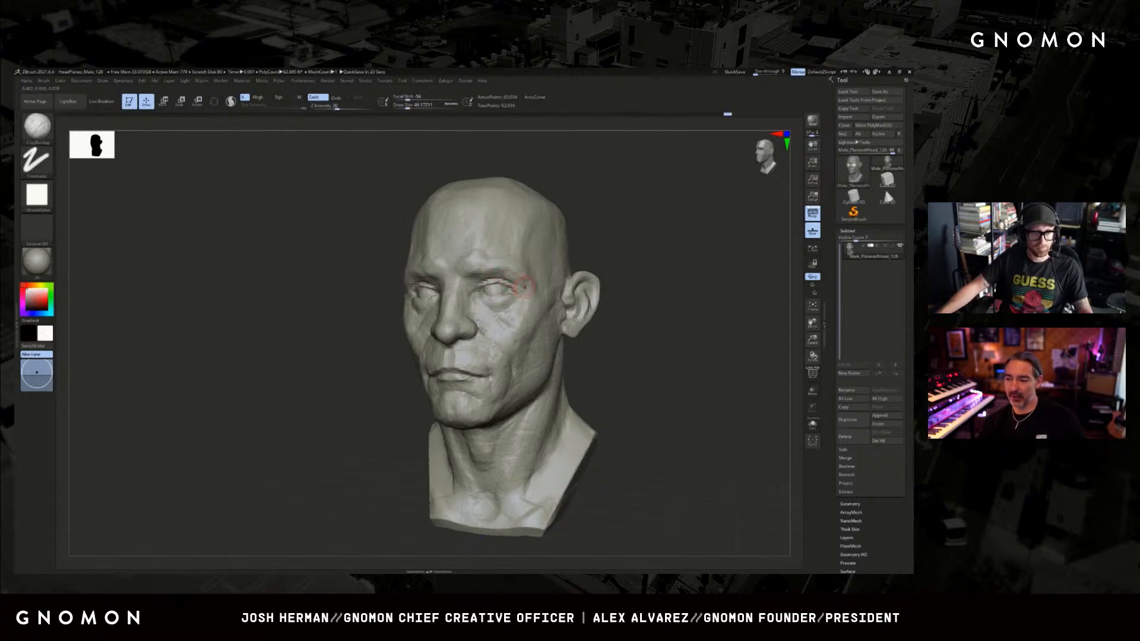
mouse_move(641, 219)
shift+mouse_down()
mouse_move(540, 247)
mouse_move(605, 232)
mouse_move(576, 252)
mouse_move(631, 248)
mouse_move(614, 242)
shift+mouse_up()
Carve the inner brow folds and outer brow edges with the Dam Standard brush, reducing its size for finer strokes.
key(b)
key(d)
key(s)
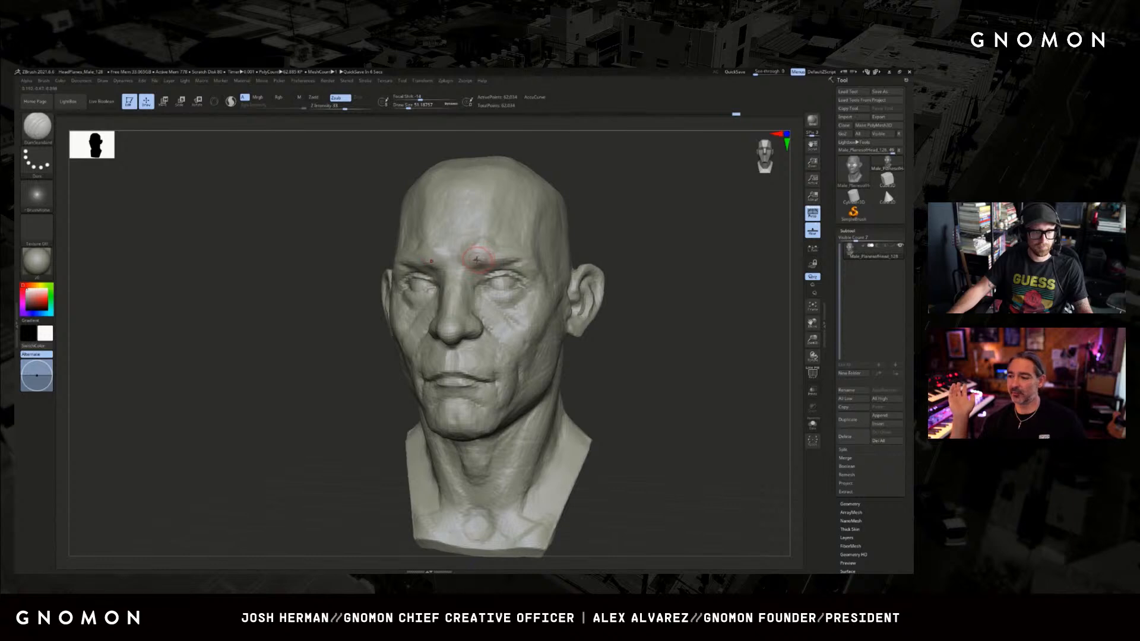
key(ctrl)
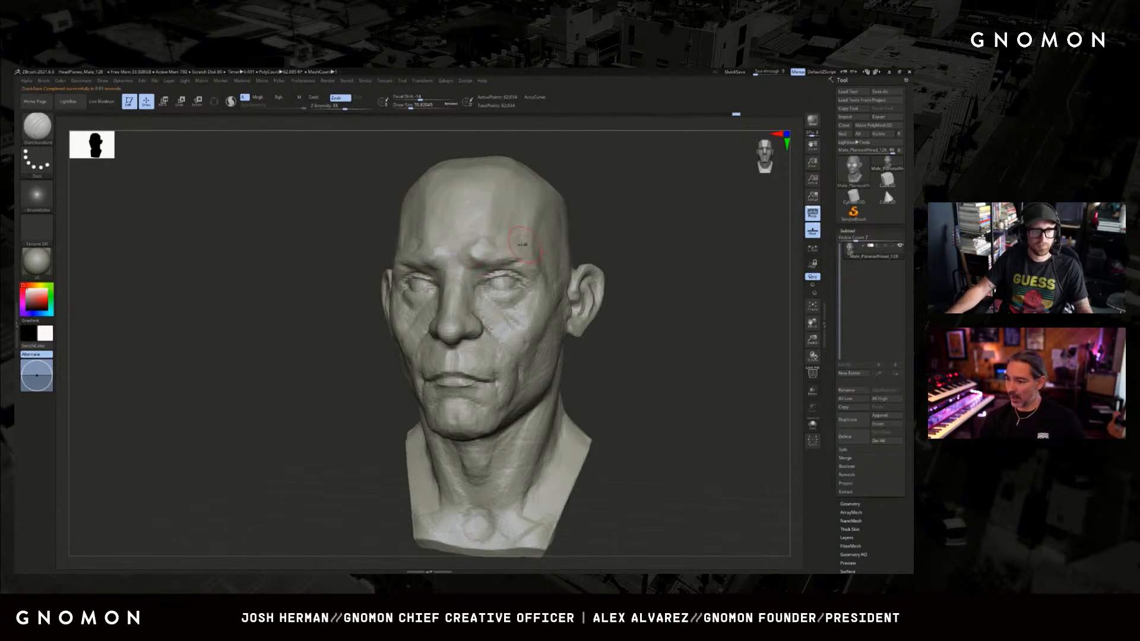
key(bracketleft)
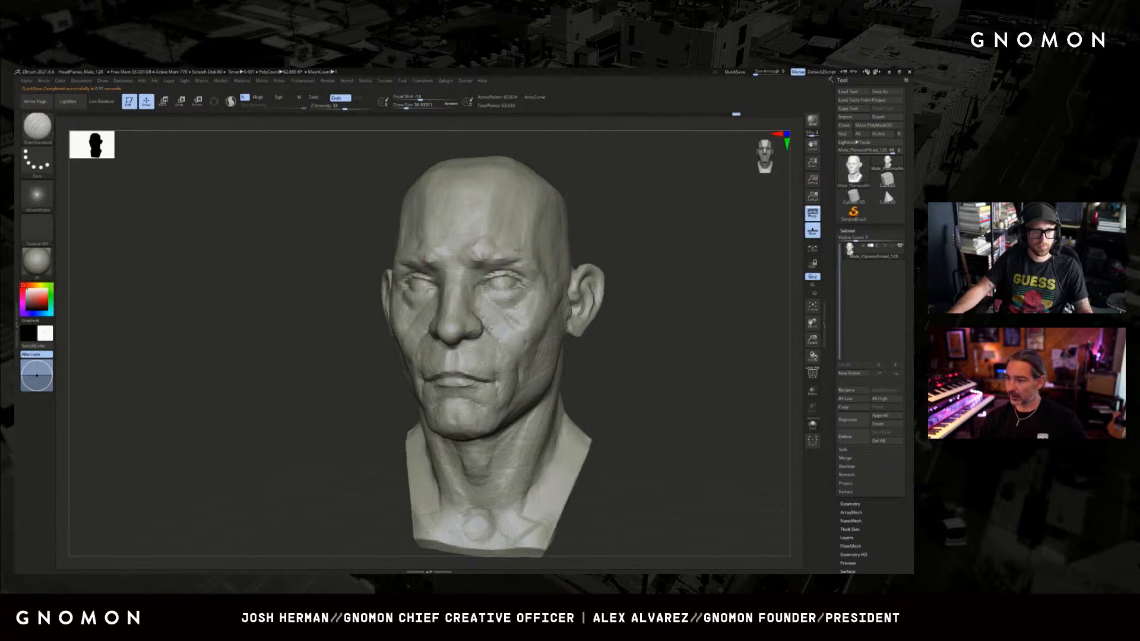
mouse_move(622, 239)
mouse_down()
mouse_move(543, 242)
mouse_move(651, 224)
mouse_move(562, 234)
mouse_up()
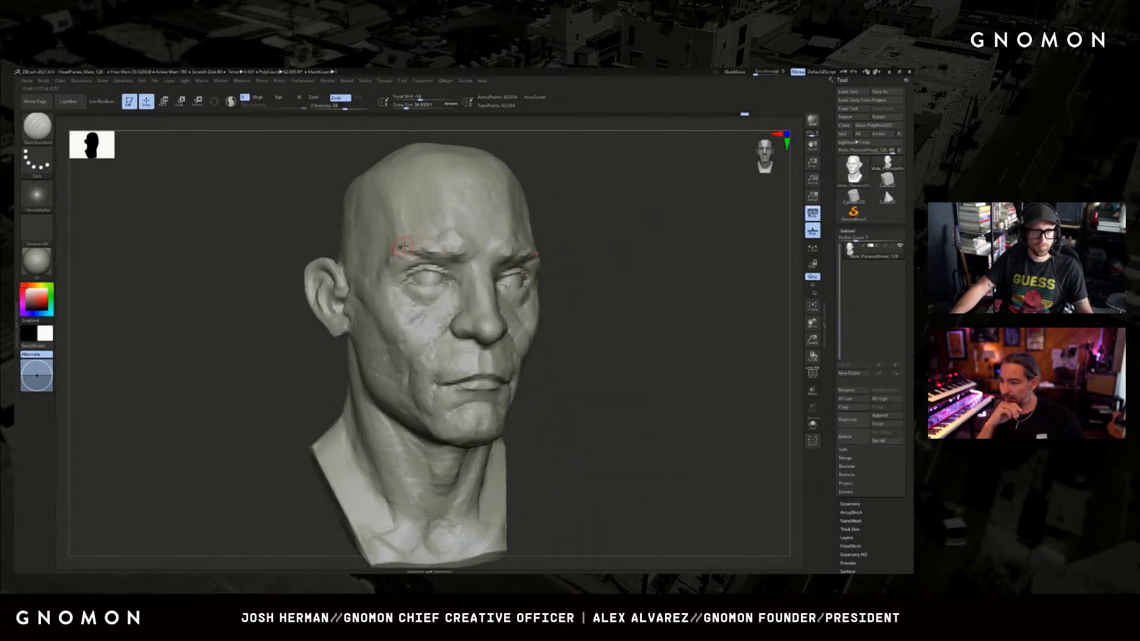
drag(406, 246, 414, 245)
Sharpen the crease above the upper eyelids and the hollows between the inner eye corners and nose with Dam Standard.
mouse_move(622, 243)
mouse_down()
mouse_move(585, 245)
mouse_move(627, 254)
mouse_move(637, 240)
mouse_move(613, 242)
mouse_up()
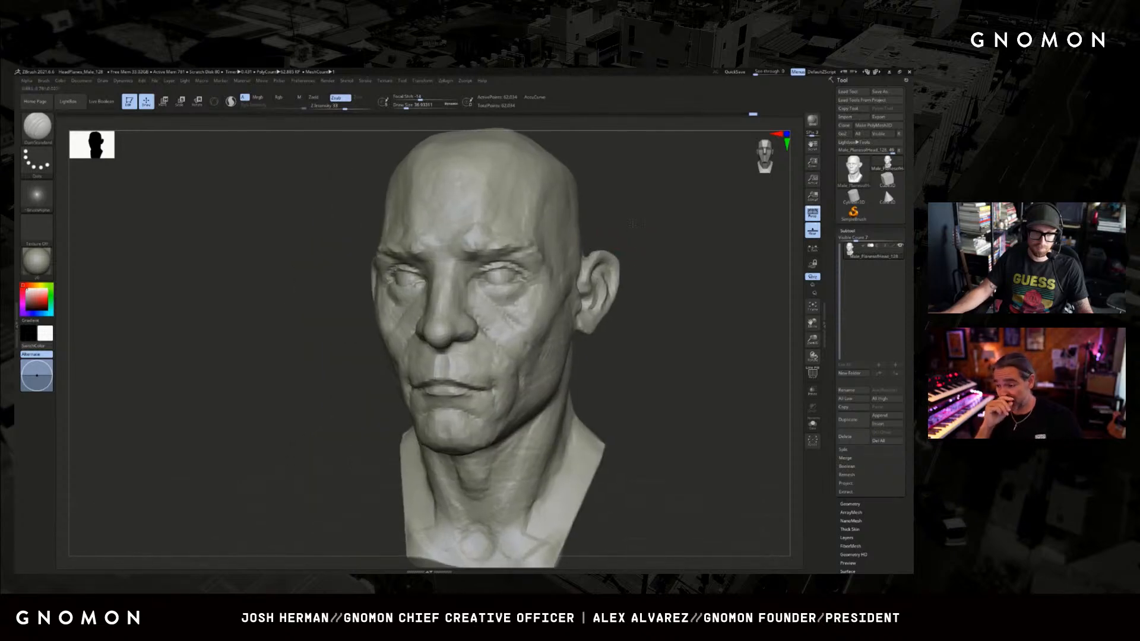
shift+drag(500, 255, 501, 254)
key(bracketleft)
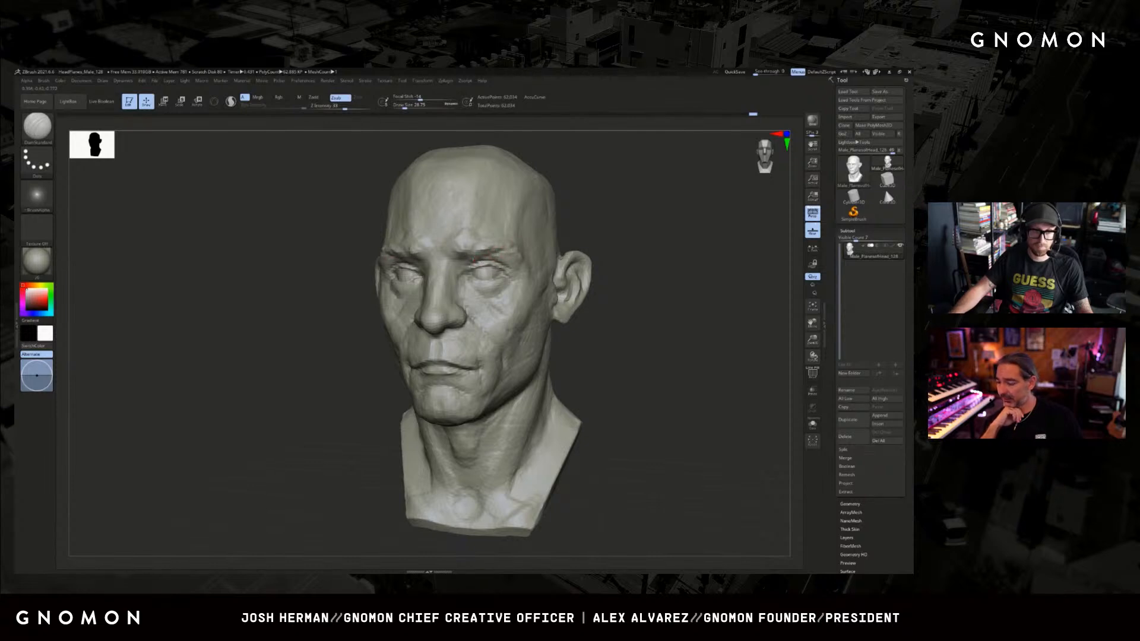
shift+drag(573, 207, 617, 205)
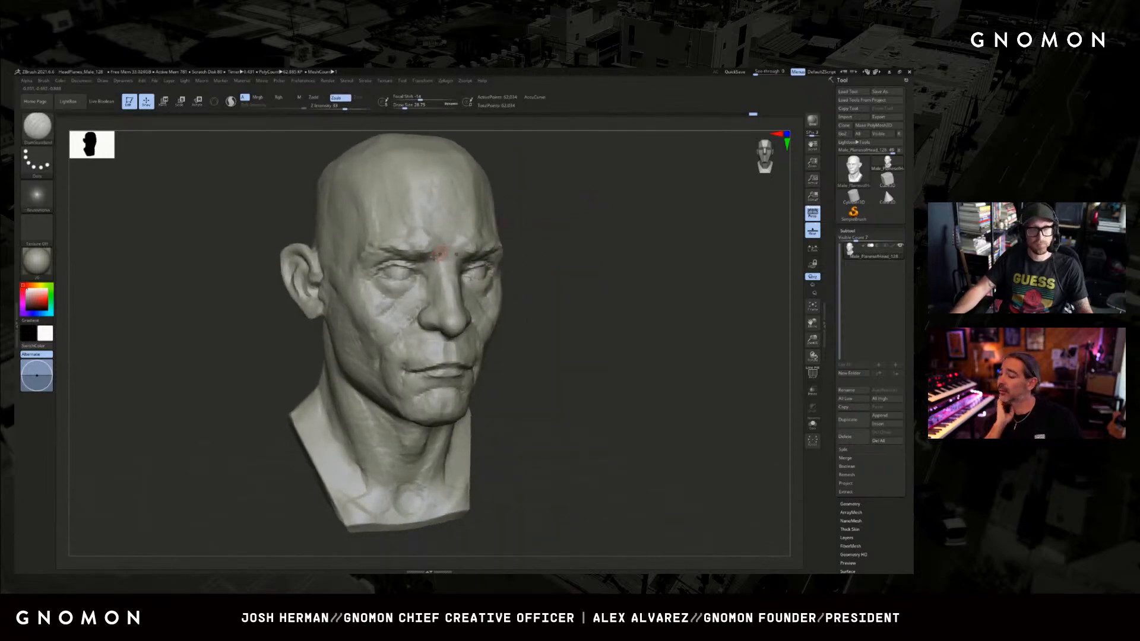
key(bracketright)
key(bracketright)
drag(429, 262, 443, 259)
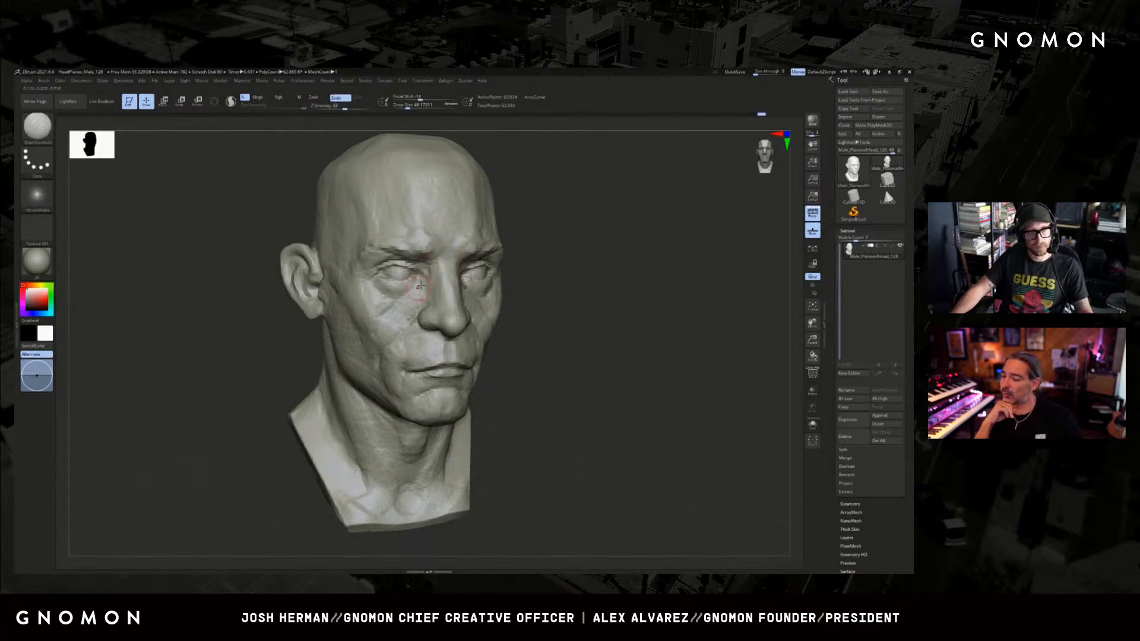
shift+drag(615, 234, 594, 252)
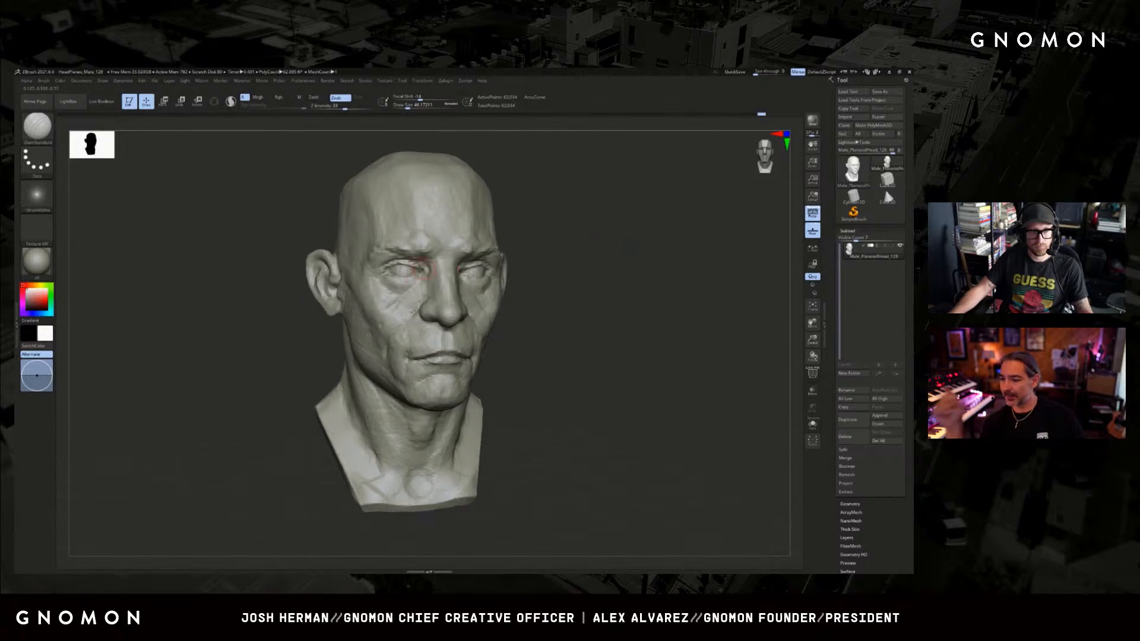
Try reworking the lower eyelid with a clay stroke and a Dam Standard stroke, and undo the last change.
key(b)
key(c)
key(b)
shift+drag(393, 280, 409, 276)
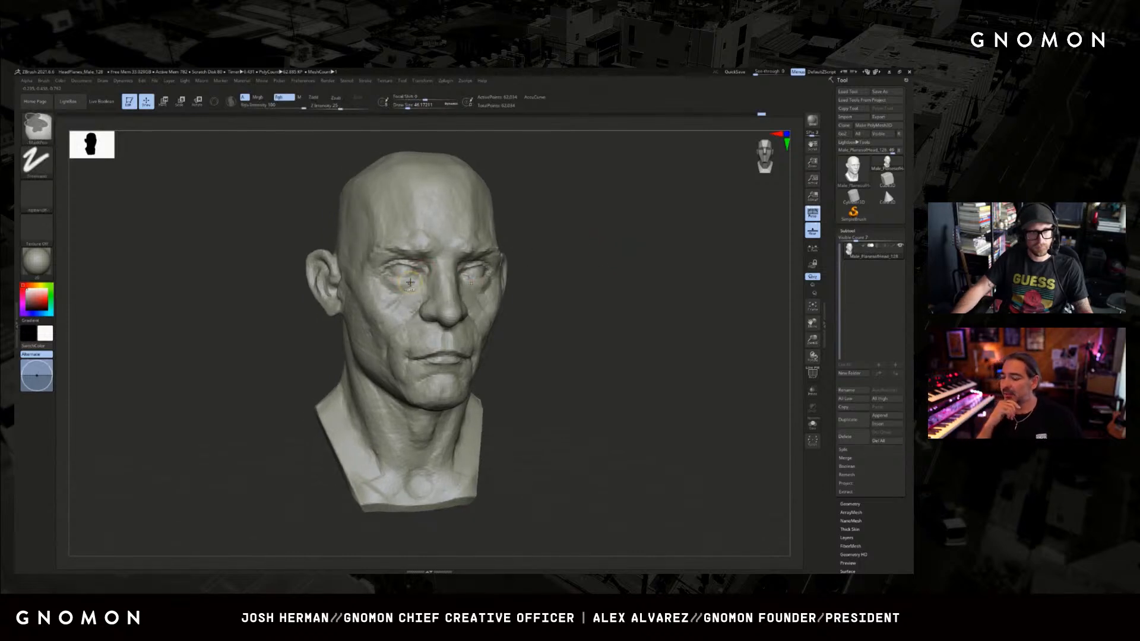
key(b)
key(d)
key(s)
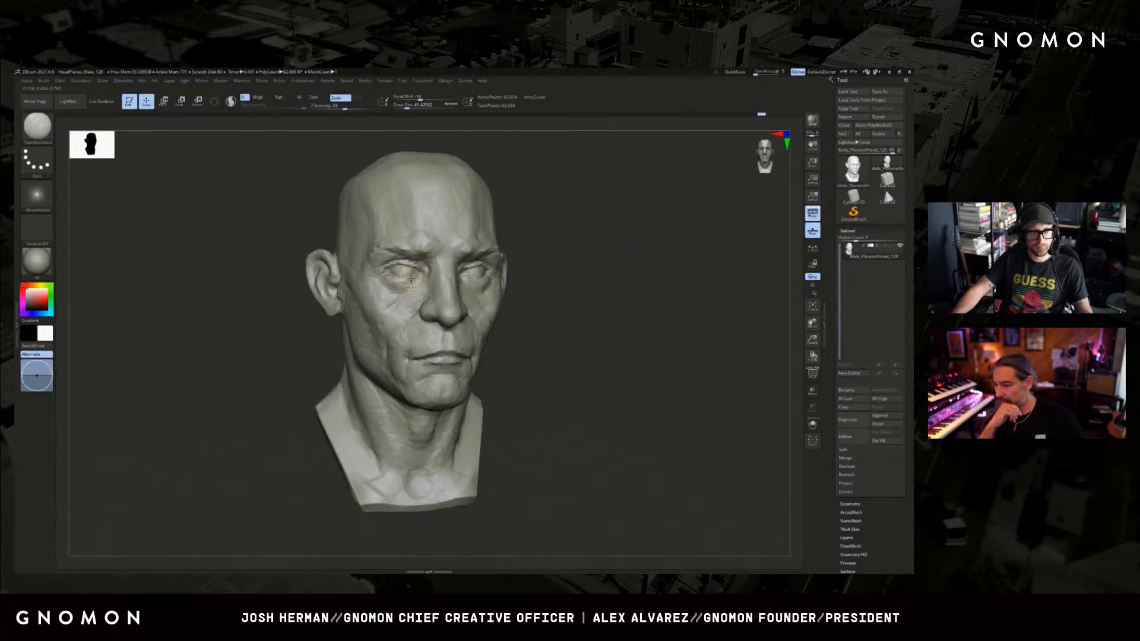
key(ctrl+z)
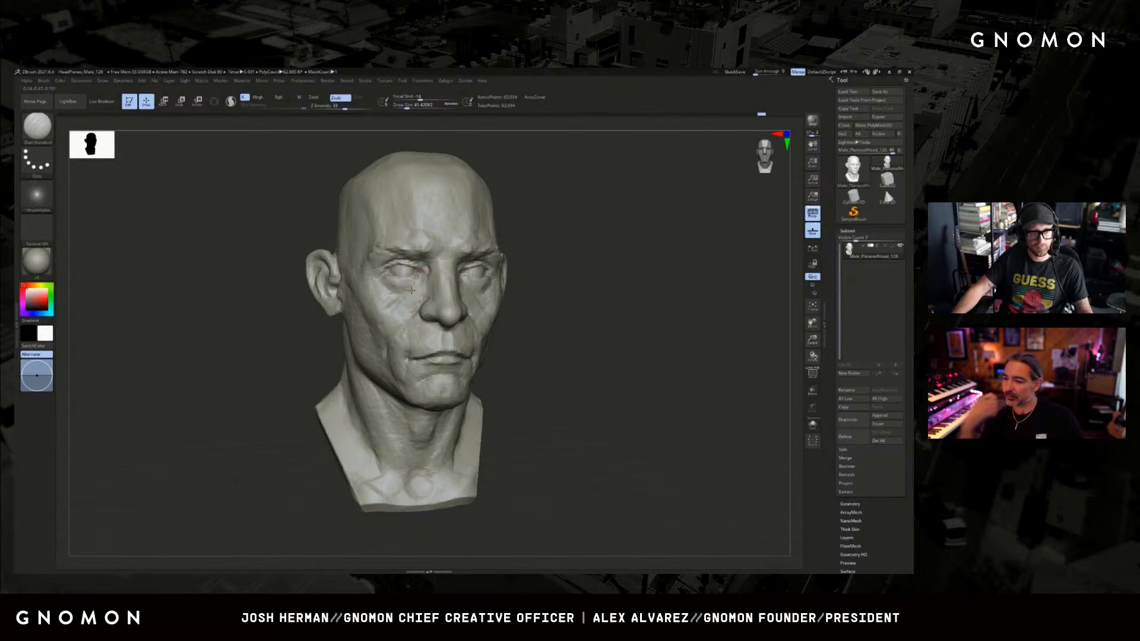
Refine the inner lower eyelid and the bag beneath it with small Move and ClayBuildup brushes.
key(b)
key(m)
key(v)
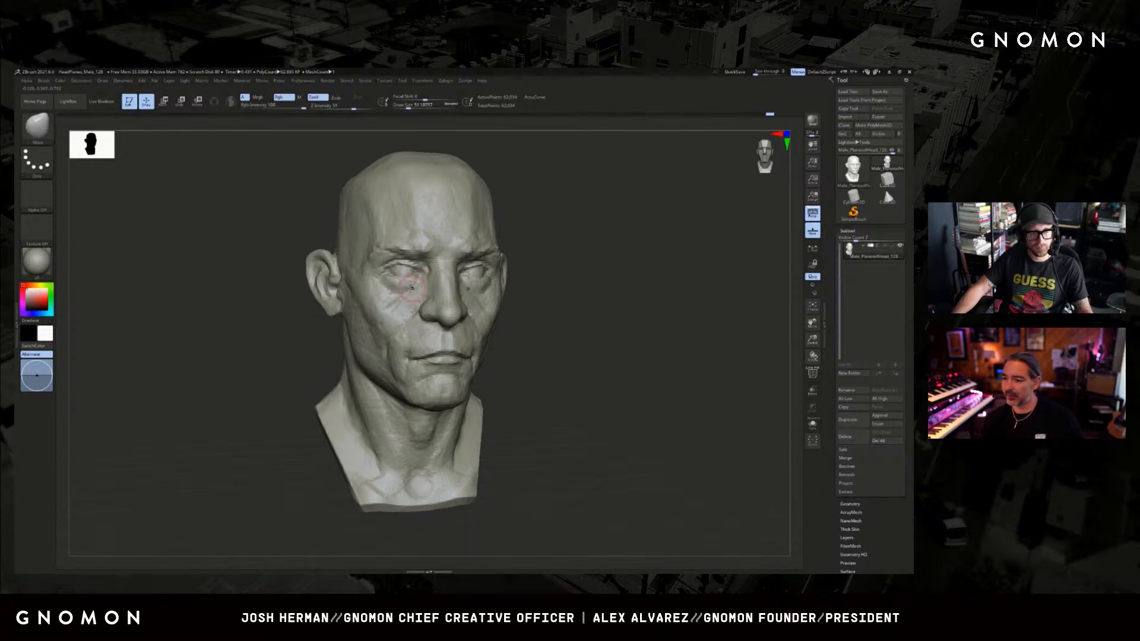
key([)
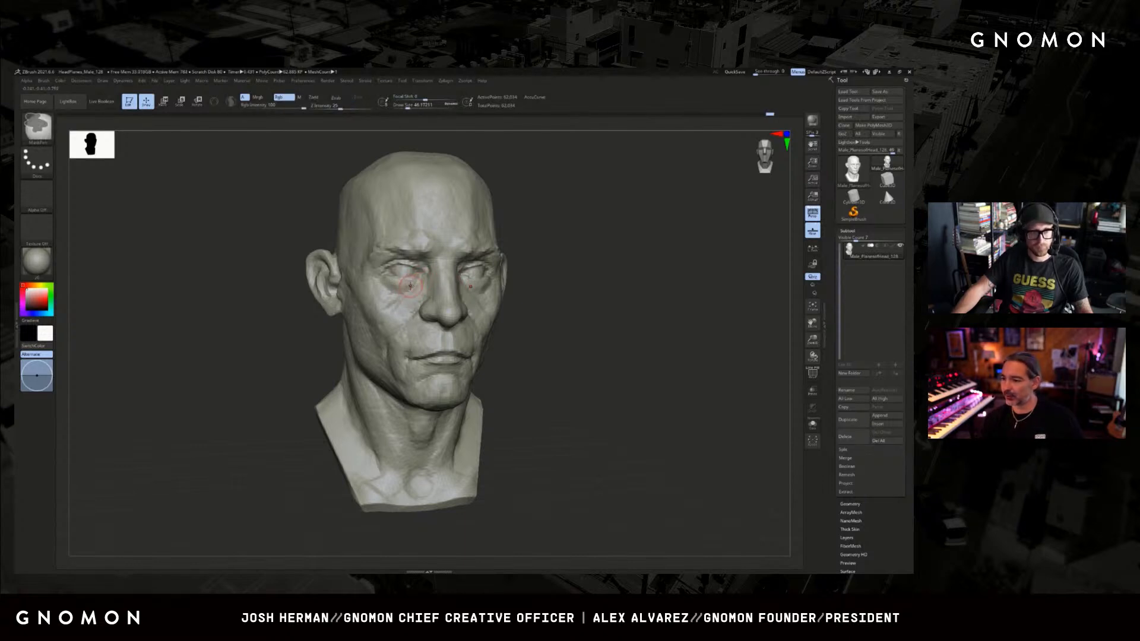
key(b)
key(c)
key(b)
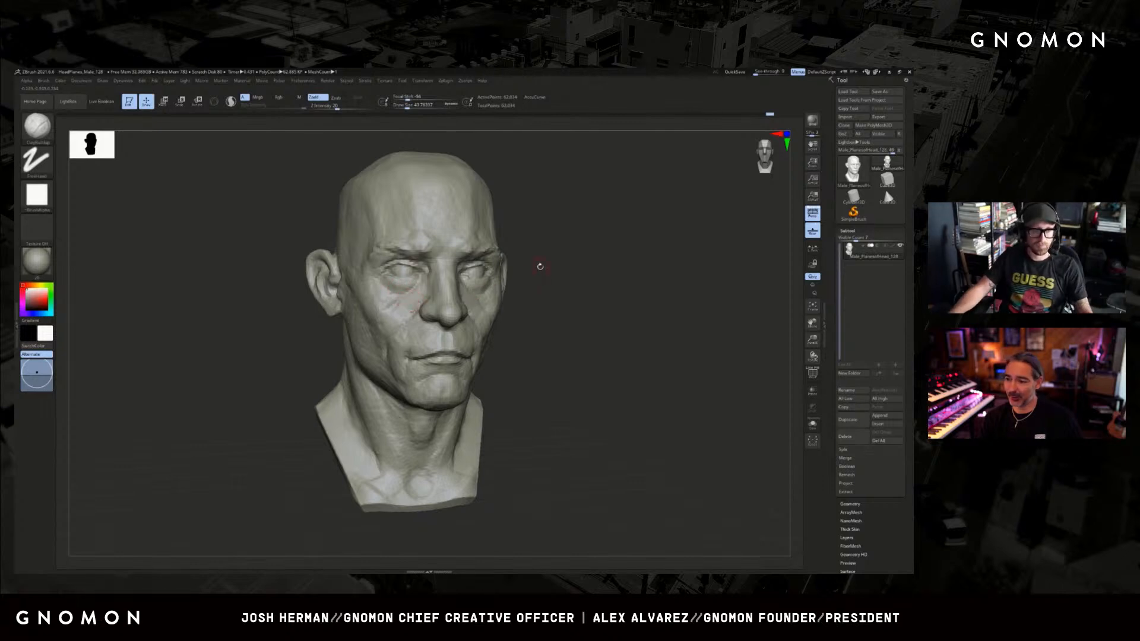
mouse_move(539, 265)
mouse_down()
mouse_move(512, 268)
mouse_move(578, 247)
mouse_move(517, 250)
mouse_up()
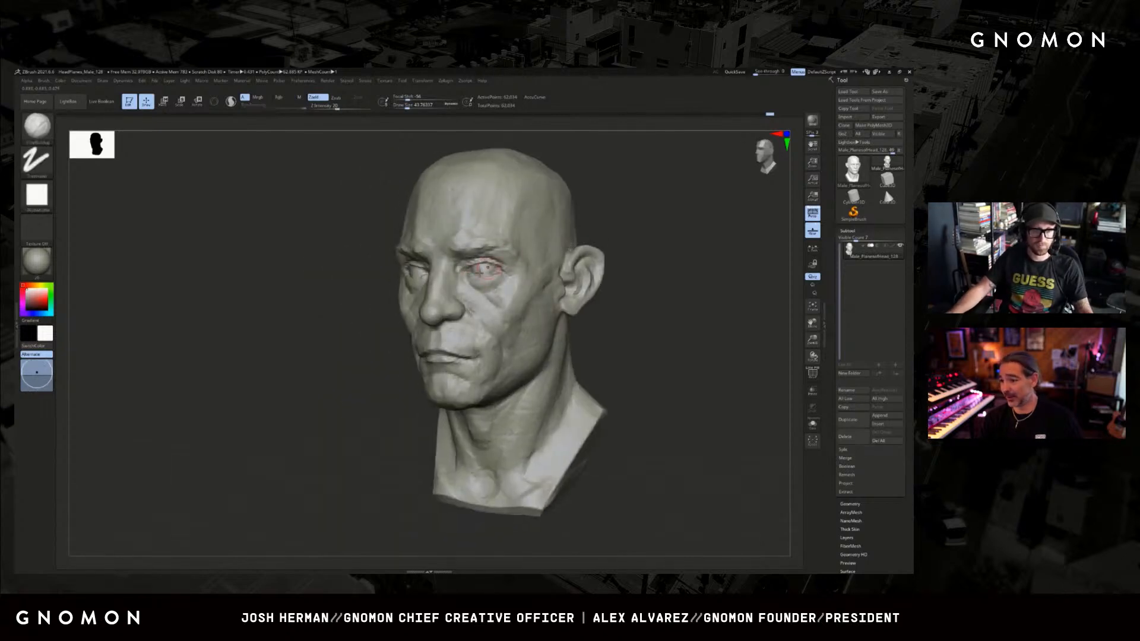
Pull the upper eyelids upward with a small Move brush to open the eyes, checking from both three-quarter sides and the front.
key(b)
key(m)
key(v)
drag(278, 344, 351, 332)
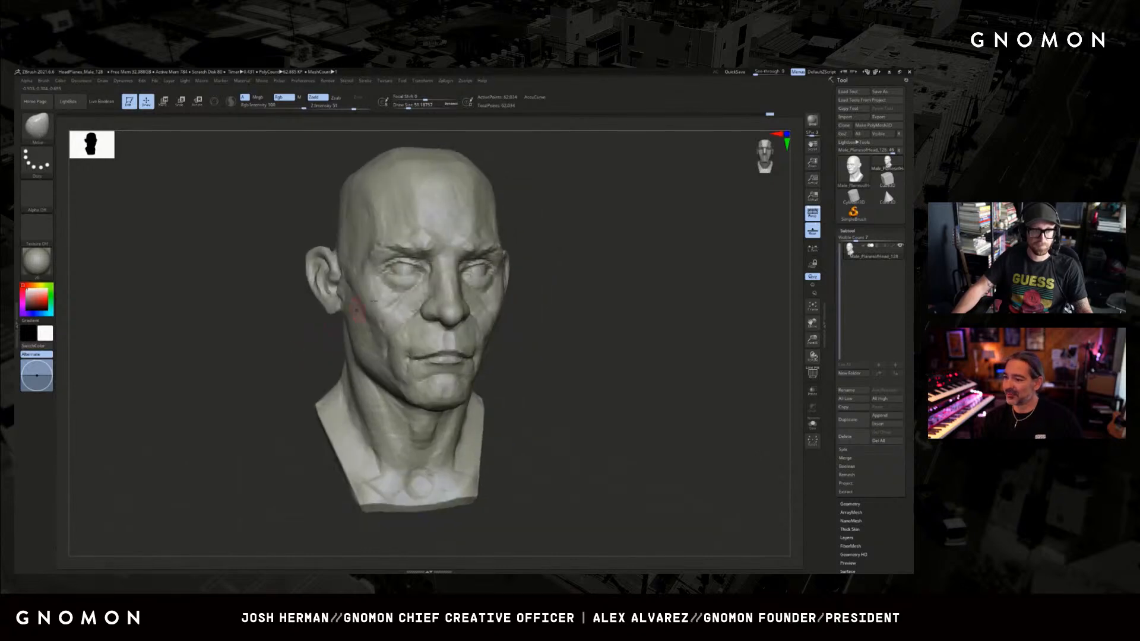
drag(403, 274, 402, 264)
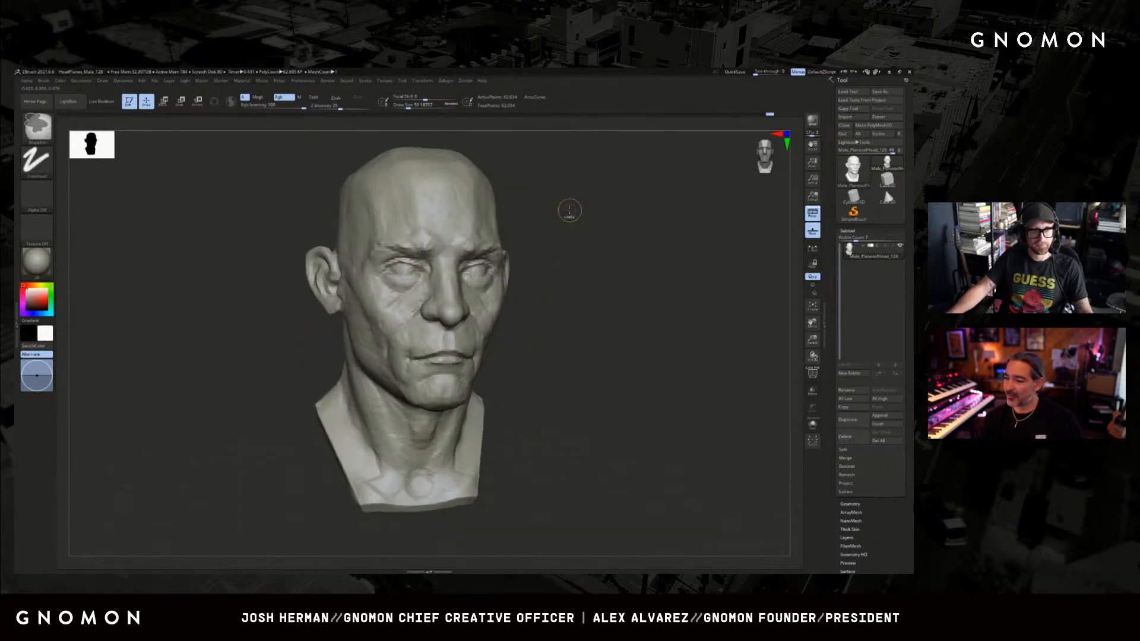
mouse_move(567, 212)
mouse_down()
mouse_move(537, 215)
mouse_move(560, 213)
mouse_move(536, 228)
mouse_up()
key(bracketleft)
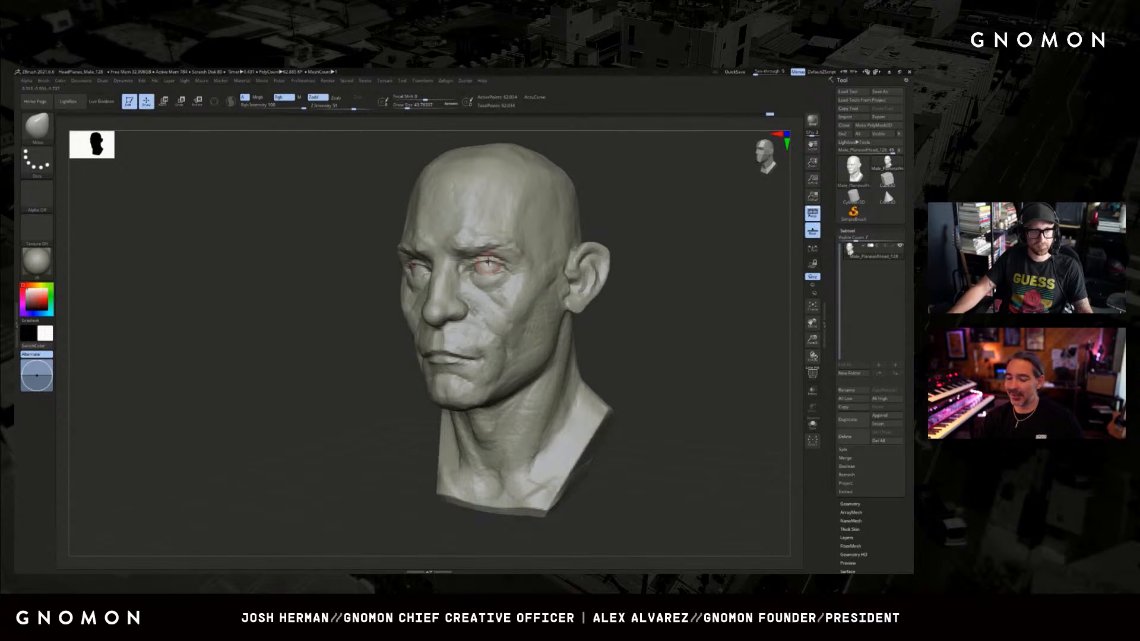
drag(495, 261, 496, 259)
shift+drag(609, 219, 608, 219)
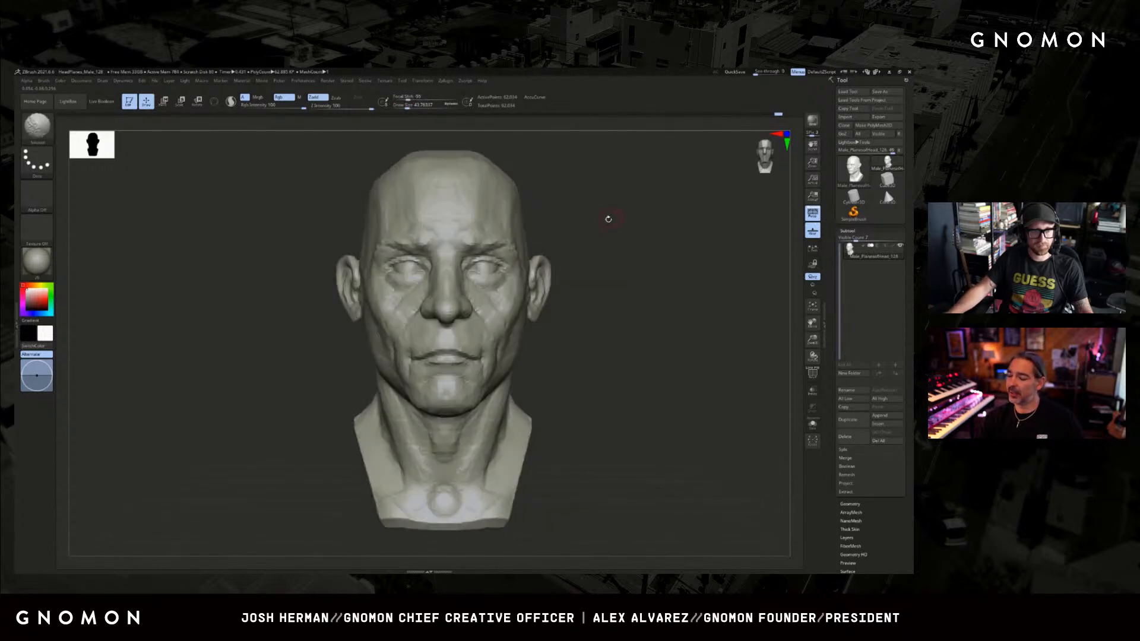
drag(538, 233, 616, 252)
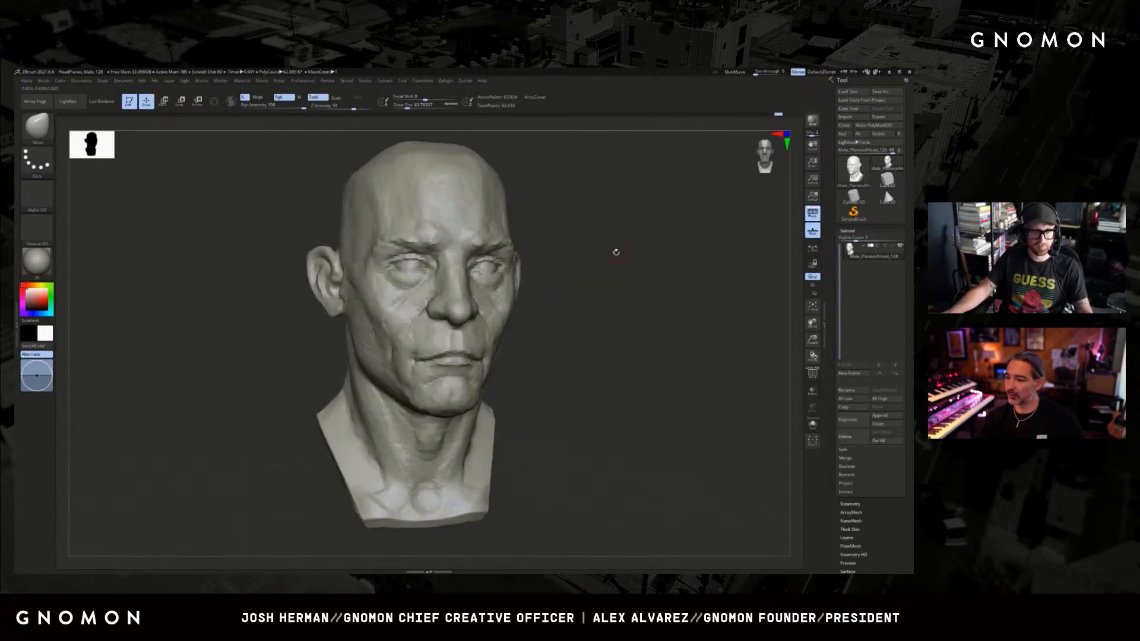
Carve the lower eyelid edge and the crease under the eye with the Dam Standard brush.
key(b)
key(d)
key(s)
mouse_move(393, 274)
shift+mouse_down()
mouse_move(410, 261)
mouse_move(394, 273)
mouse_move(420, 275)
shift+mouse_up()
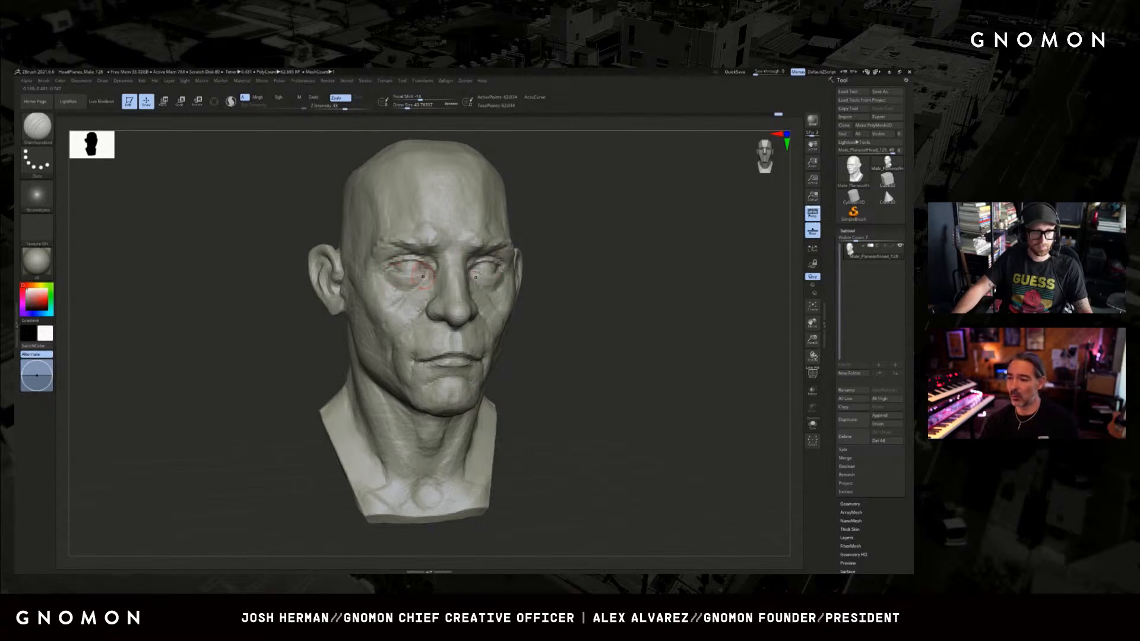
drag(624, 240, 528, 242)
mouse_move(492, 276)
mouse_down()
mouse_move(503, 275)
mouse_move(483, 294)
mouse_up()
drag(558, 242, 588, 258)
Build up the cheek beside the nose with ClayBuildup and define the fold at the nose wing with Dam Standard.
key(b)
key(c)
key(b)
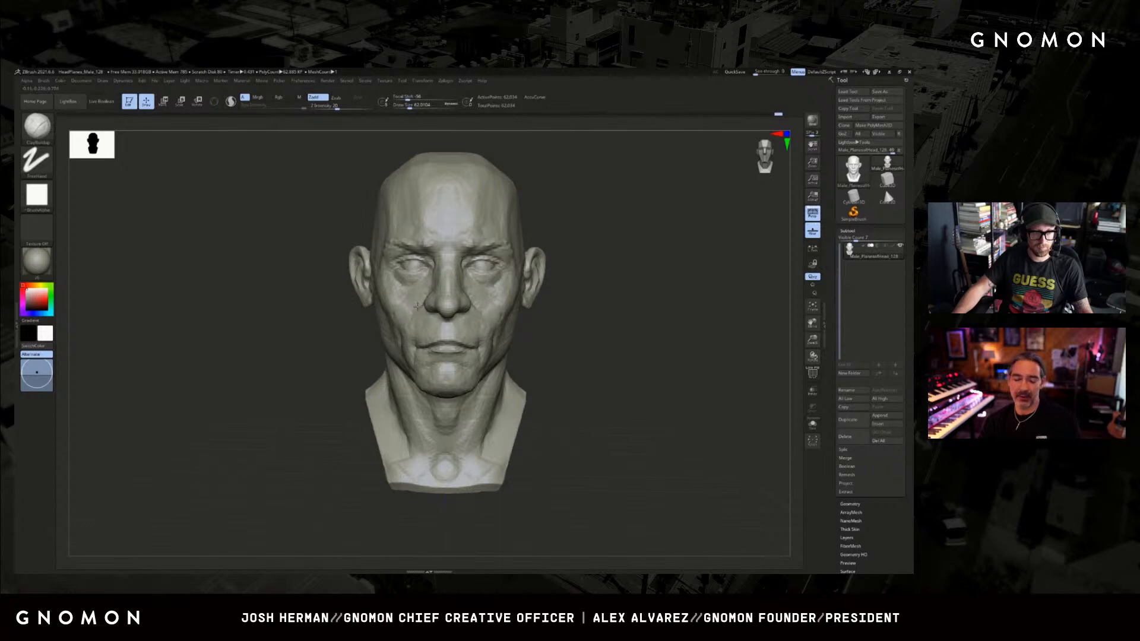
drag(418, 306, 408, 298)
drag(349, 356, 379, 354)
key(b)
key(d)
key(s)
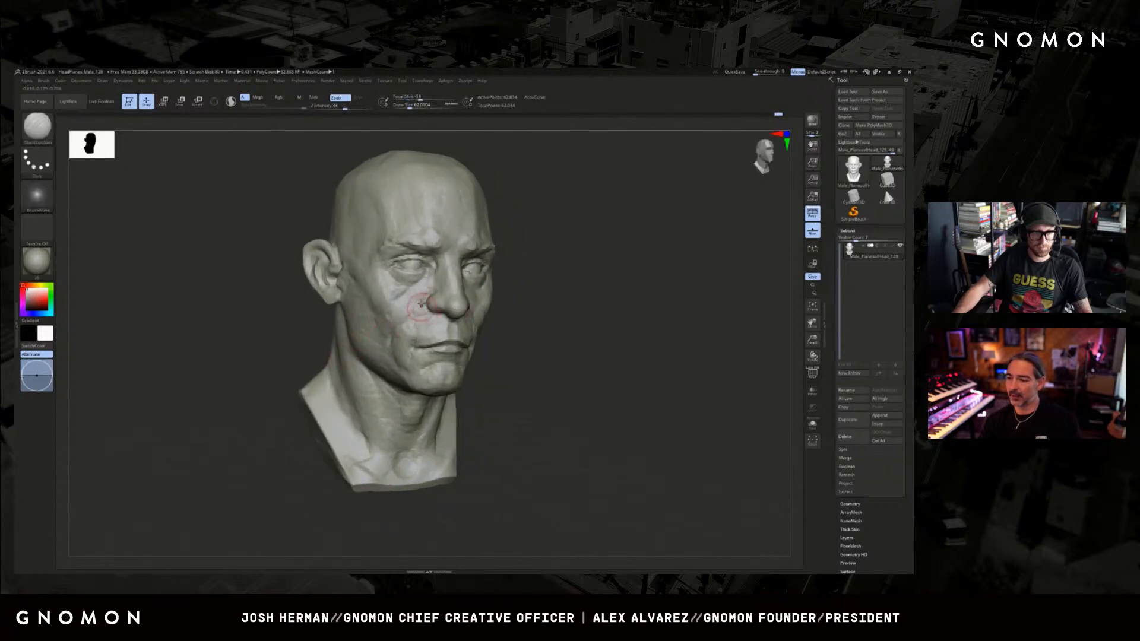
Build up the cheek below the cheekbone with a resized ClayBuildup brush, working from the front and three-quarter views.
key(b)
key(c)
key(b)
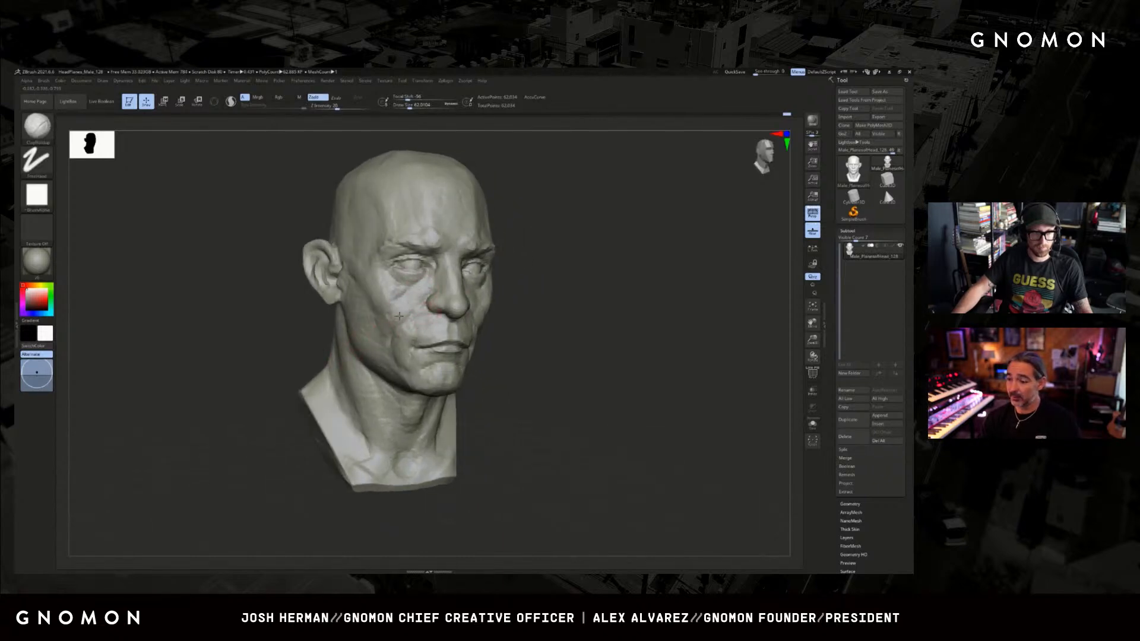
key(s)
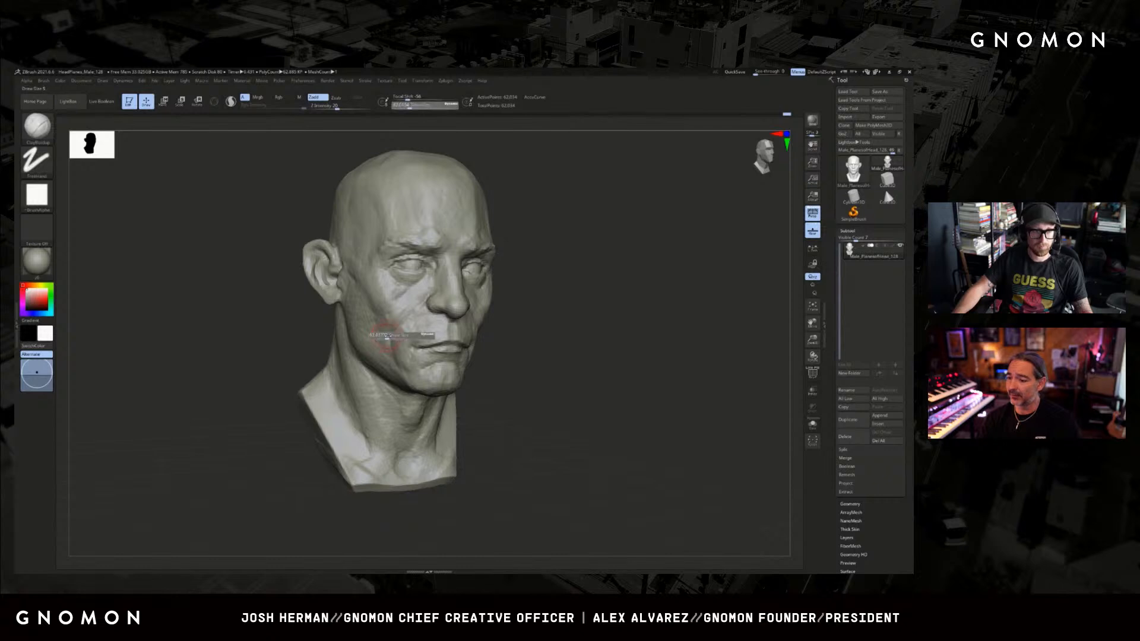
drag(384, 336, 407, 321)
key(s)
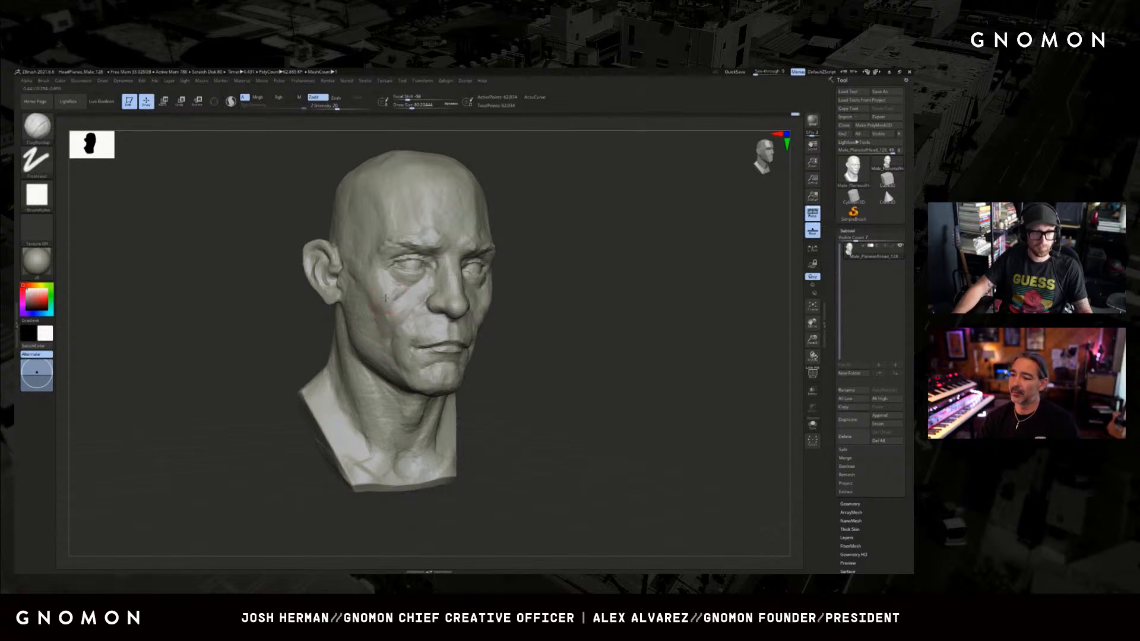
drag(560, 276, 537, 278)
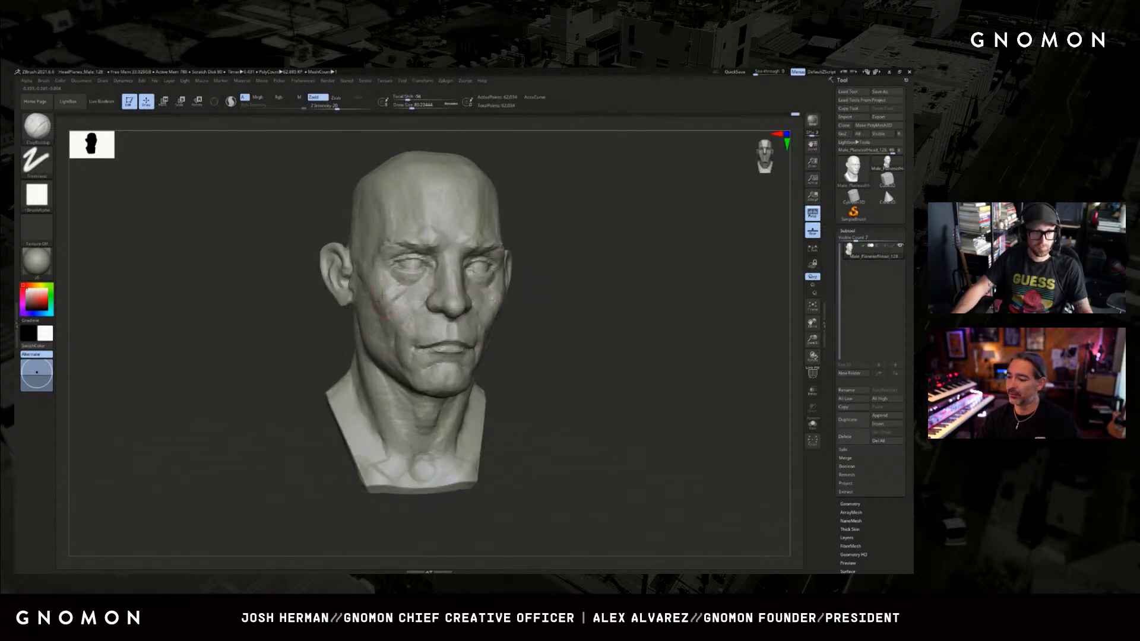
drag(319, 325, 328, 327)
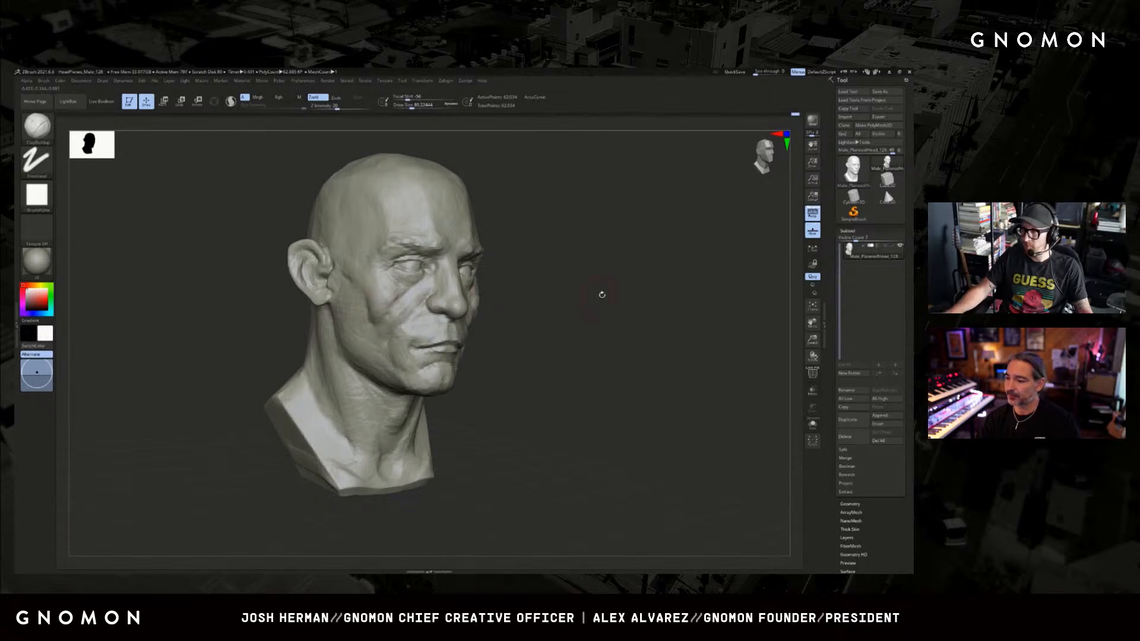
drag(601, 293, 572, 286)
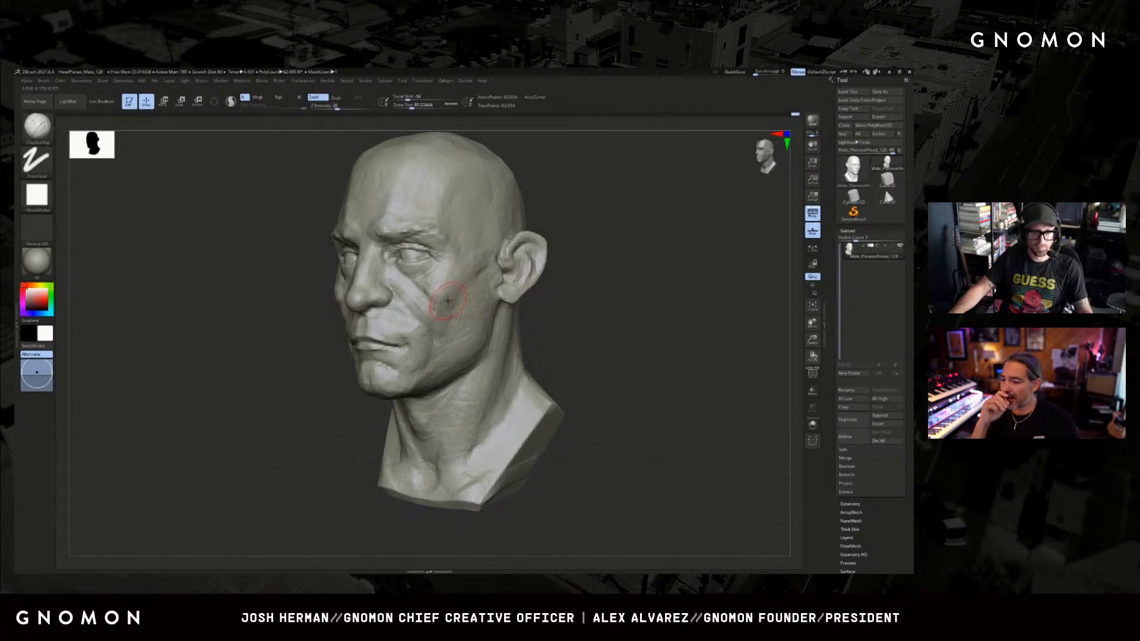
Refine the cheekbone and the hollow beneath it from the opposite three-quarter side with varied ClayBuildup brush sizes.
key(bracketleft)
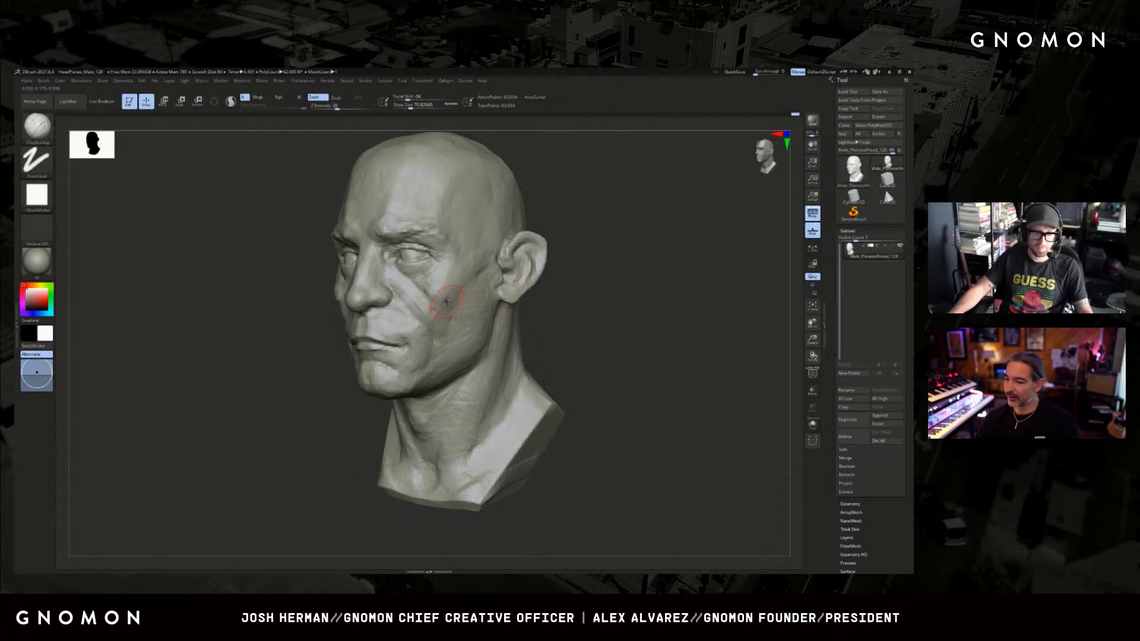
drag(579, 299, 577, 299)
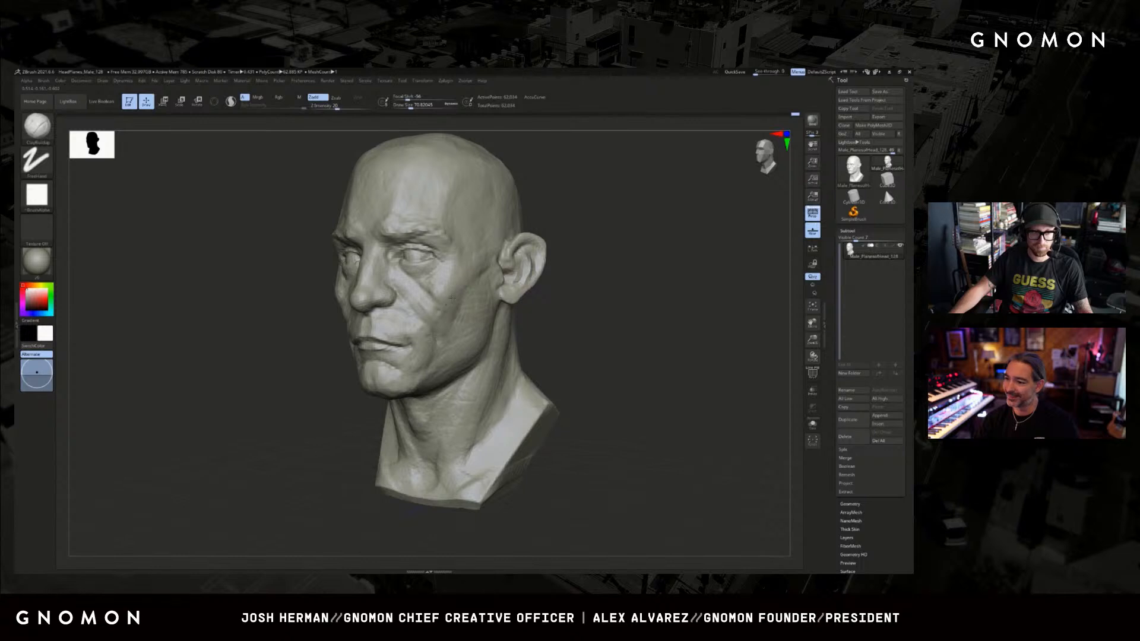
key(bracketright)
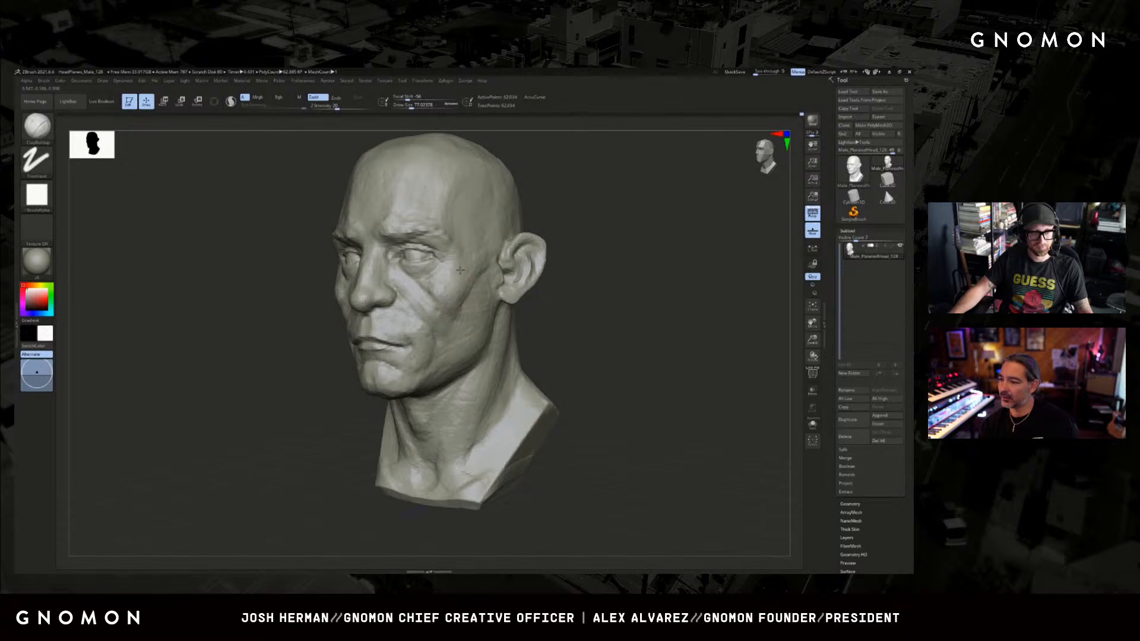
drag(531, 297, 565, 302)
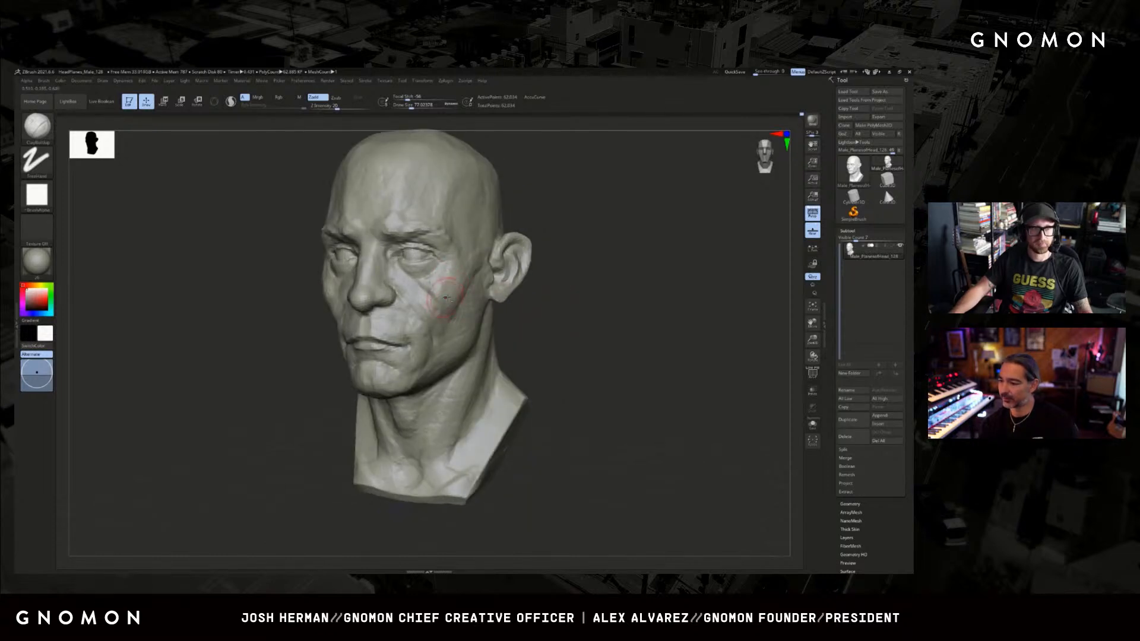
key(bracketright)
key(bracketright)
key(bracketright)
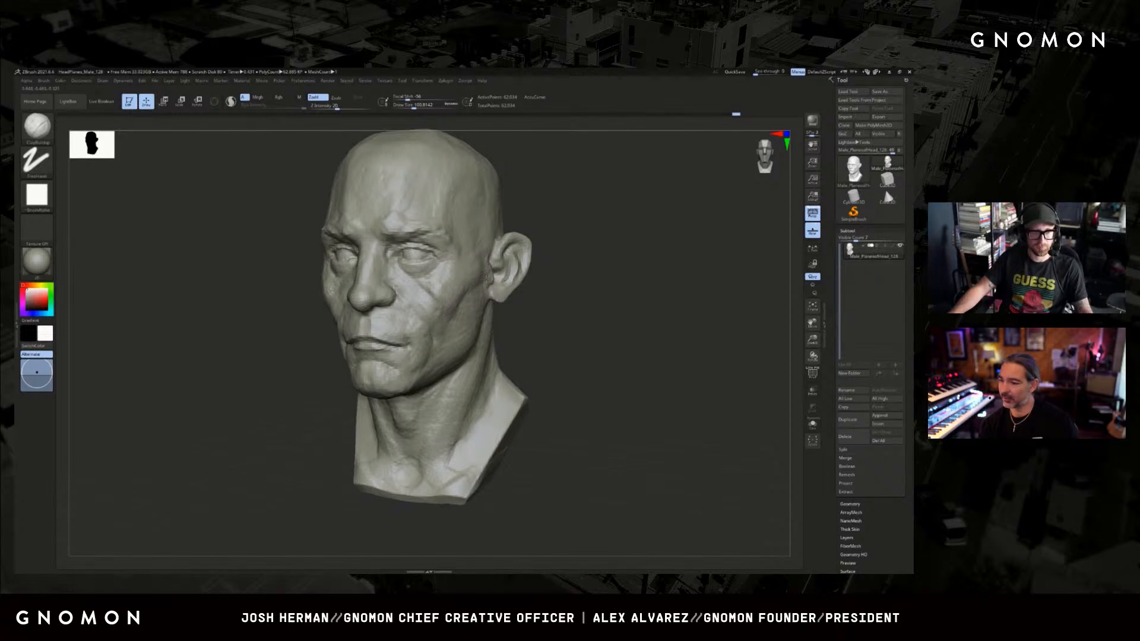
Adjust the side of the face with the Move brush and fill the cheek between mouth and cheekbone with ClayBuildup.
drag(548, 285, 505, 282)
key(b)
key(m)
key(v)
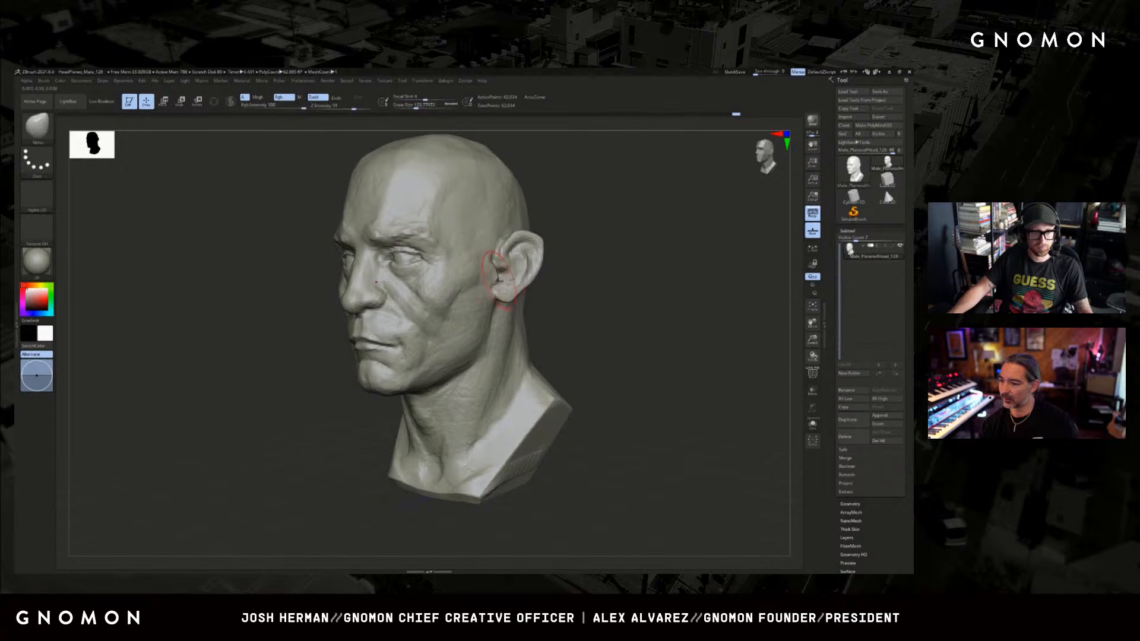
drag(571, 300, 505, 285)
key(b)
key(c)
key(b)
drag(377, 321, 475, 261)
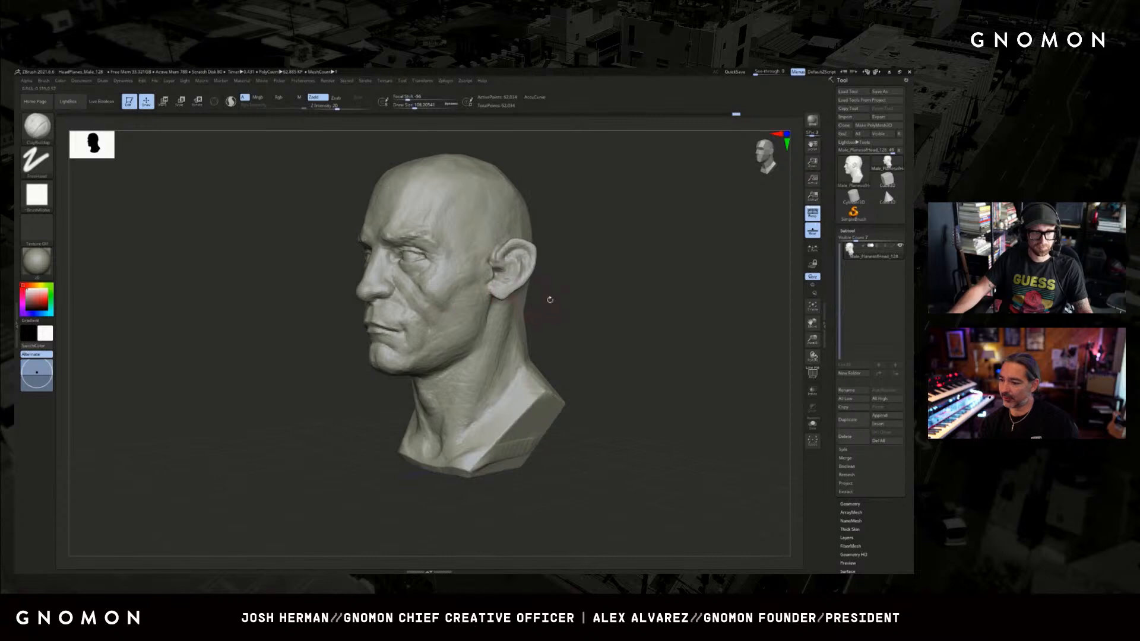
drag(550, 300, 406, 300)
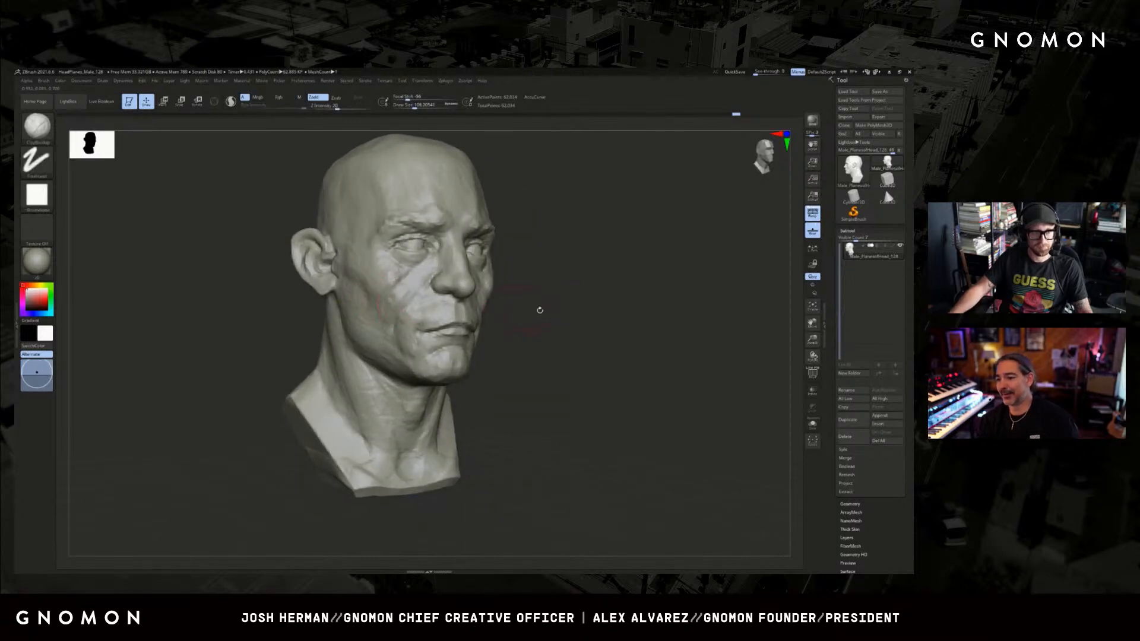
mouse_move(539, 309)
alt+mouse_down()
mouse_move(559, 317)
mouse_move(506, 326)
mouse_move(549, 324)
alt+mouse_up()
Define the crease beside the mouth corner with Dam Standard and adjust its shape with a small Move brush.
key(b)
key(d)
key(s)
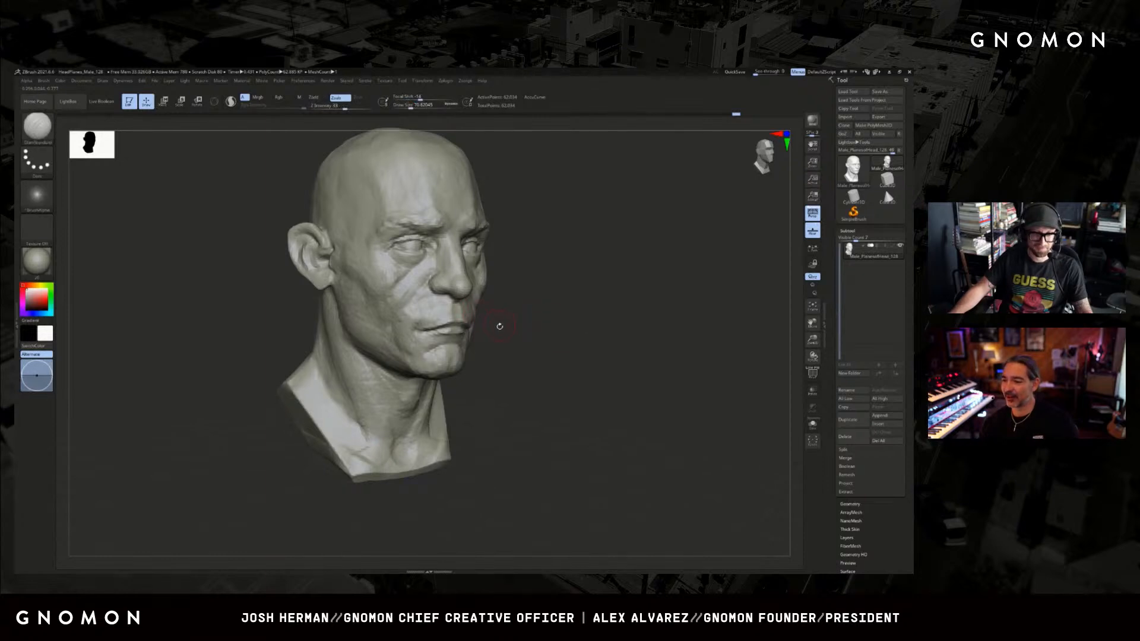
drag(511, 318, 500, 319)
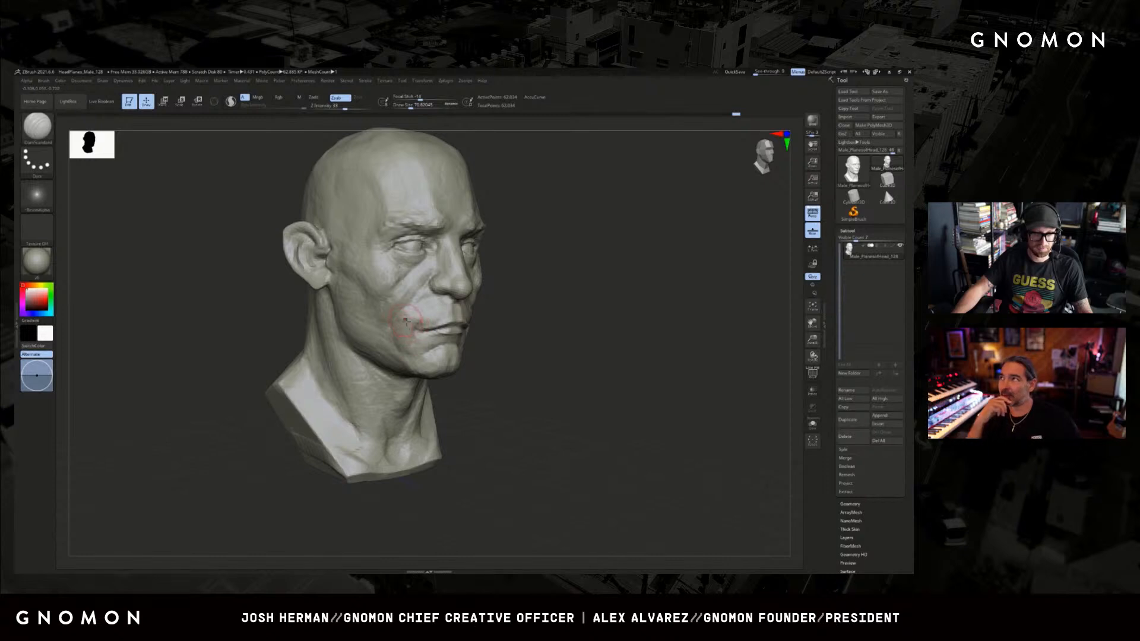
key(b)
key(m)
key(v)
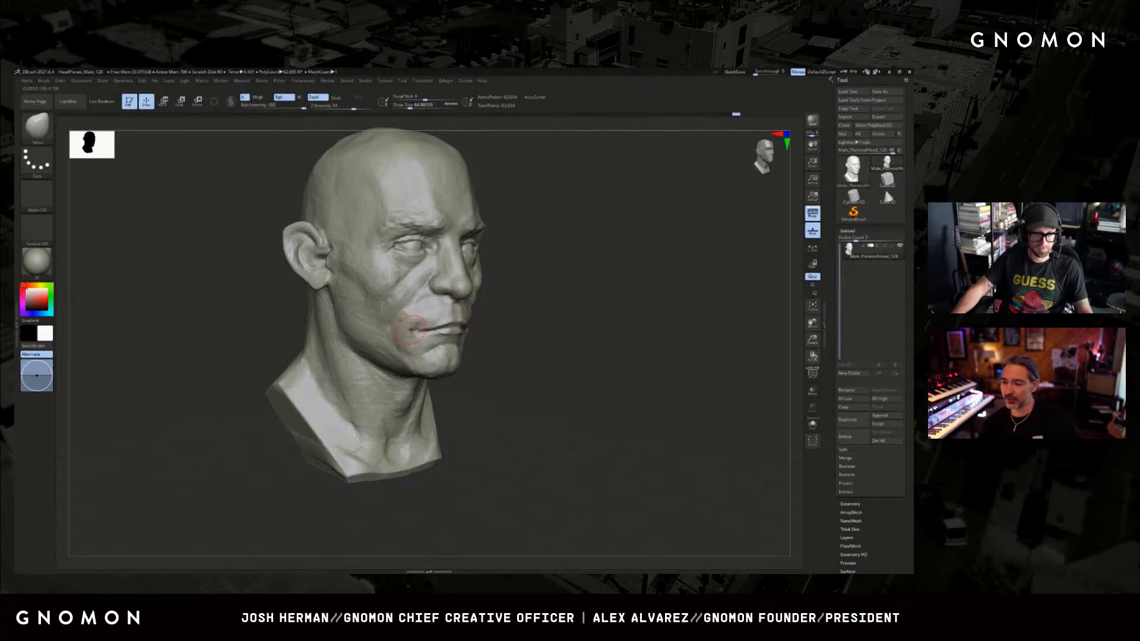
drag(647, 321, 582, 356)
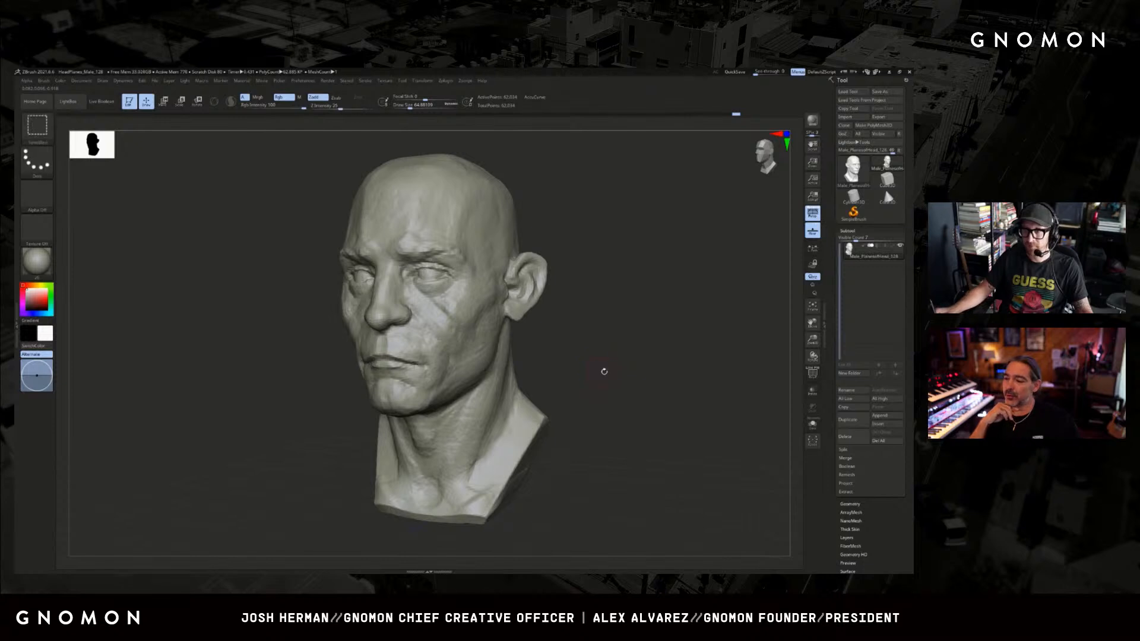
Carve the lines at the base of the neck around the collarbone with the Dam Standard brush.
ctrl+right_drag(603, 372, 571, 385)
key(b)
key(d)
key(s)
key(s)
drag(500, 435, 504, 436)
mouse_move(464, 474)
mouse_down()
mouse_move(491, 416)
mouse_move(469, 457)
mouse_up()
Build up the side neck muscle from behind the jaw toward the collarbone with progressively larger ClayBuildup strokes.
key(b)
key(c)
key(b)
drag(499, 370, 475, 445)
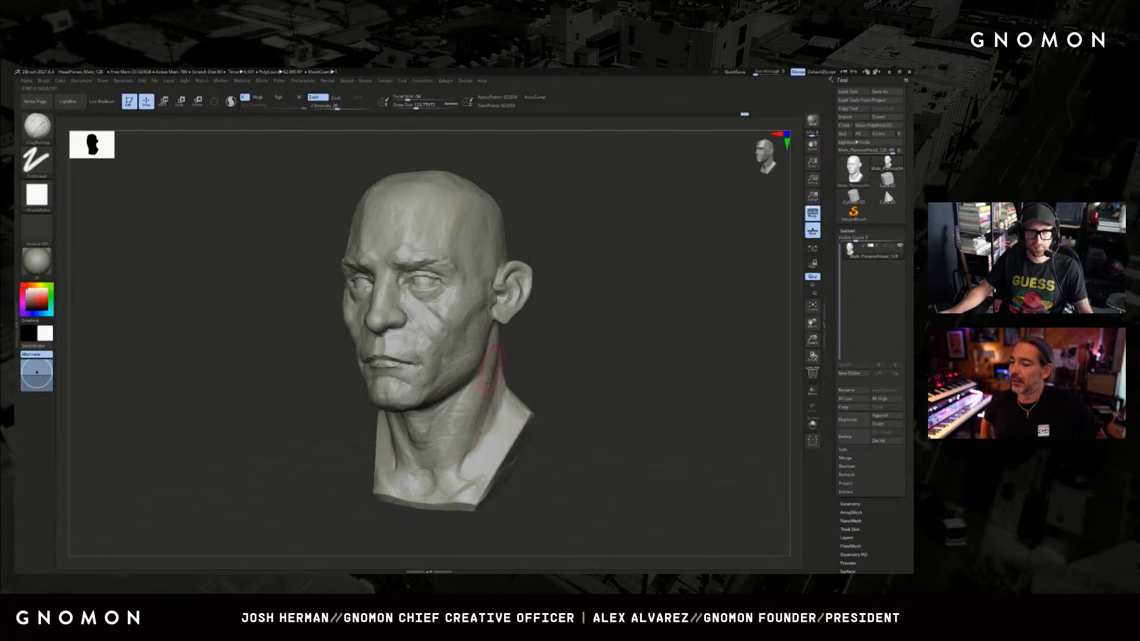
mouse_move(492, 374)
mouse_down()
mouse_move(474, 440)
mouse_move(490, 423)
mouse_up()
key(bracketright)
key(s)
drag(492, 432, 494, 432)
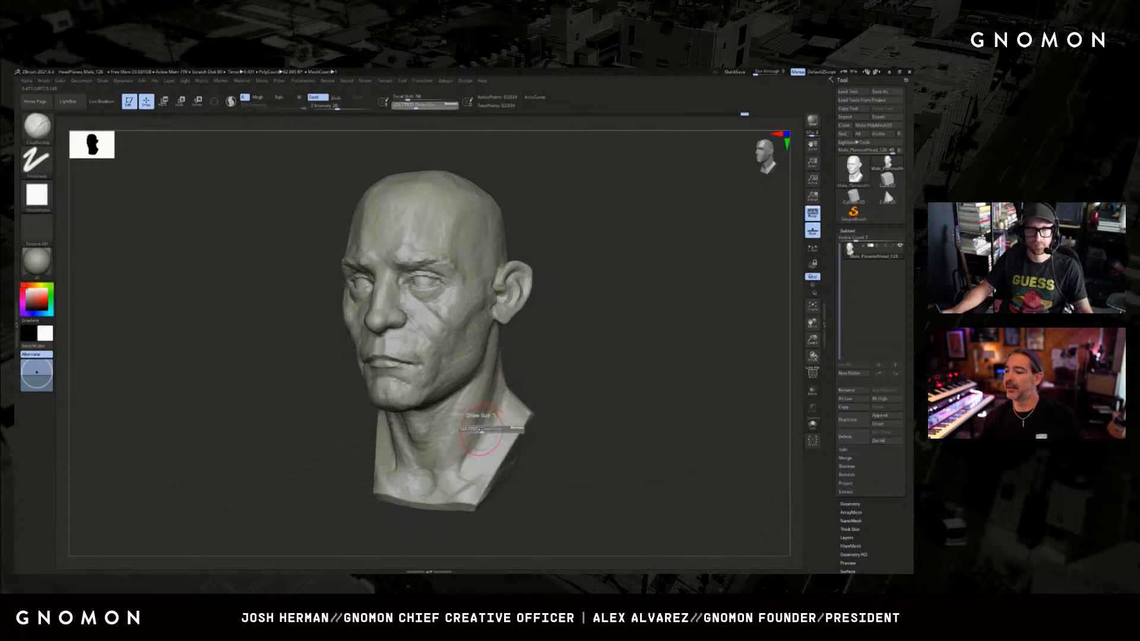
key(bracketright)
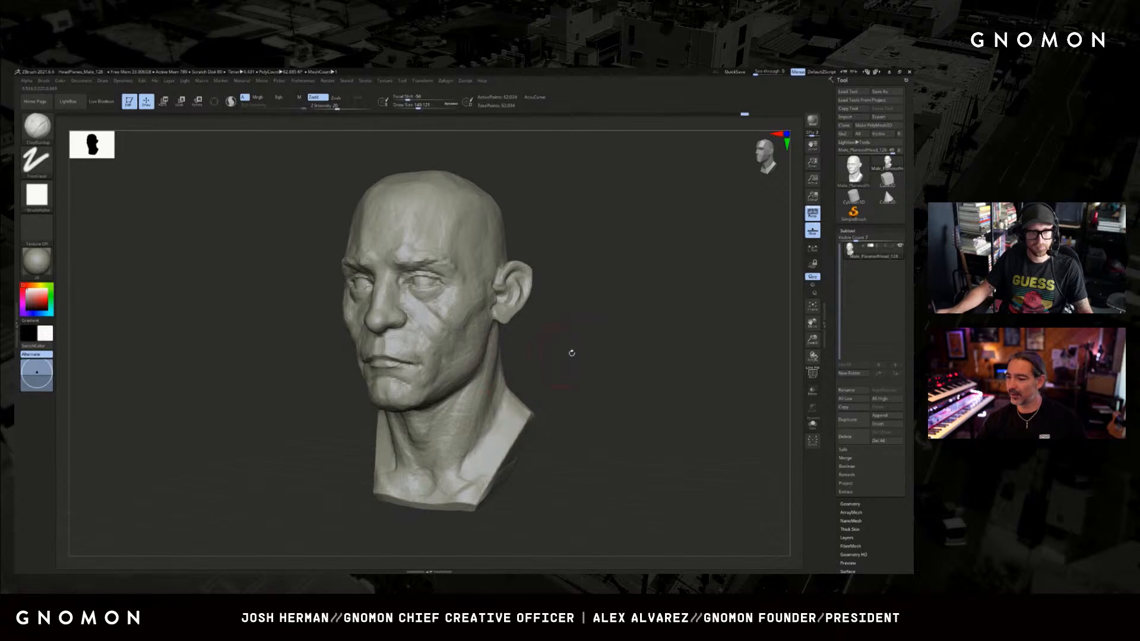
Shape the lower neck muscle where it runs down to the collarbone with the Standard brush.
drag(572, 353, 532, 356)
key(b)
key(s)
key(t)
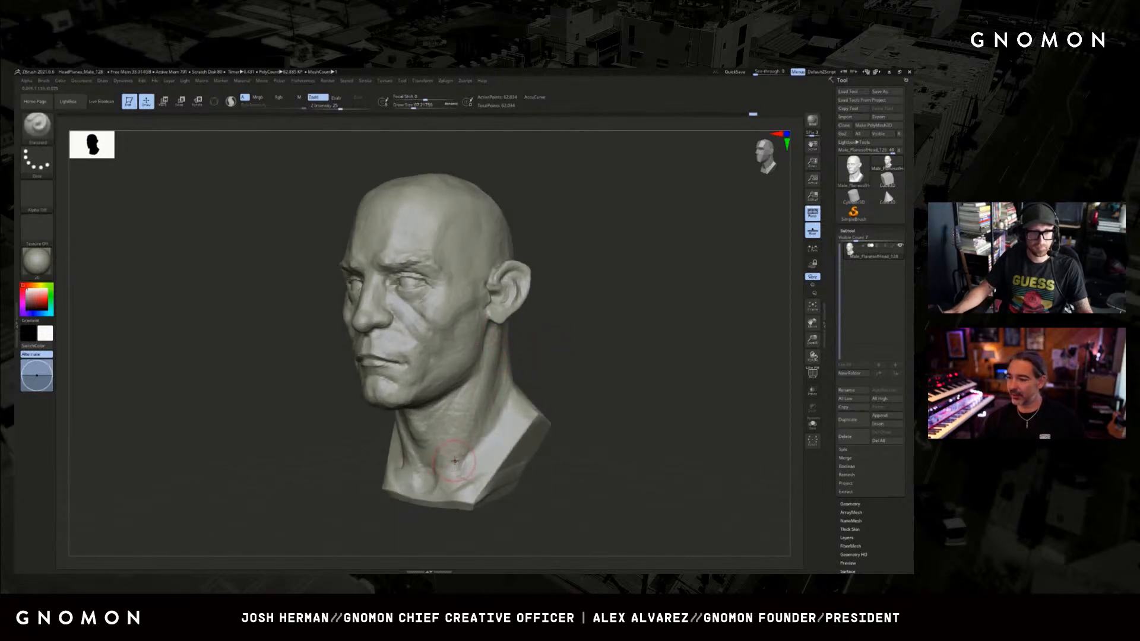
drag(458, 437, 449, 474)
drag(519, 366, 550, 369)
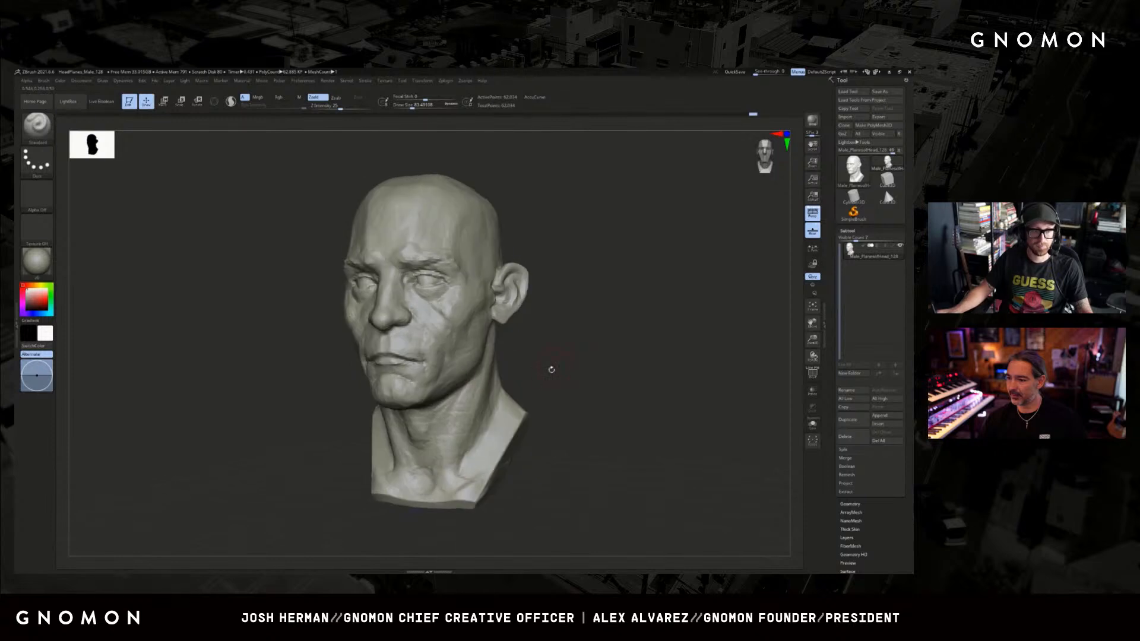
drag(473, 423, 456, 470)
shift+drag(530, 378, 563, 380)
mouse_move(461, 436)
mouse_down()
mouse_move(443, 484)
mouse_move(463, 422)
mouse_up()
drag(512, 382, 533, 403)
Build up the throat and the area around the Adam's apple with ClayBuildup, working from below the chin.
key(b)
key(c)
key(b)
drag(419, 441, 425, 422)
mouse_move(566, 399)
mouse_down()
mouse_move(555, 355)
mouse_move(573, 390)
mouse_move(590, 372)
mouse_up()
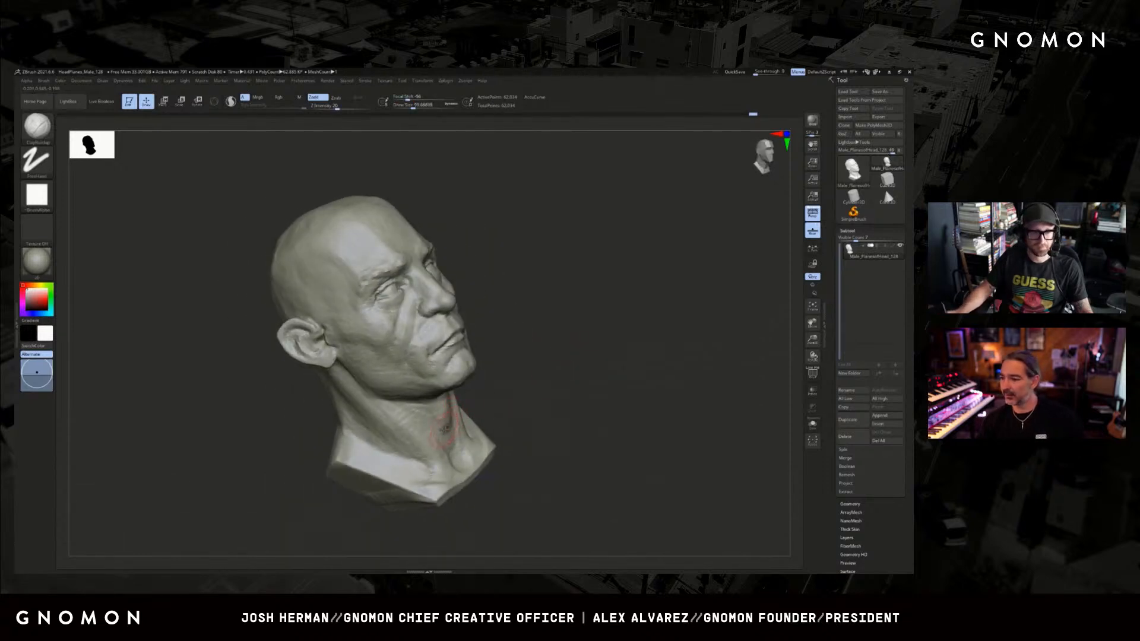
drag(523, 381, 477, 391)
drag(440, 426, 434, 421)
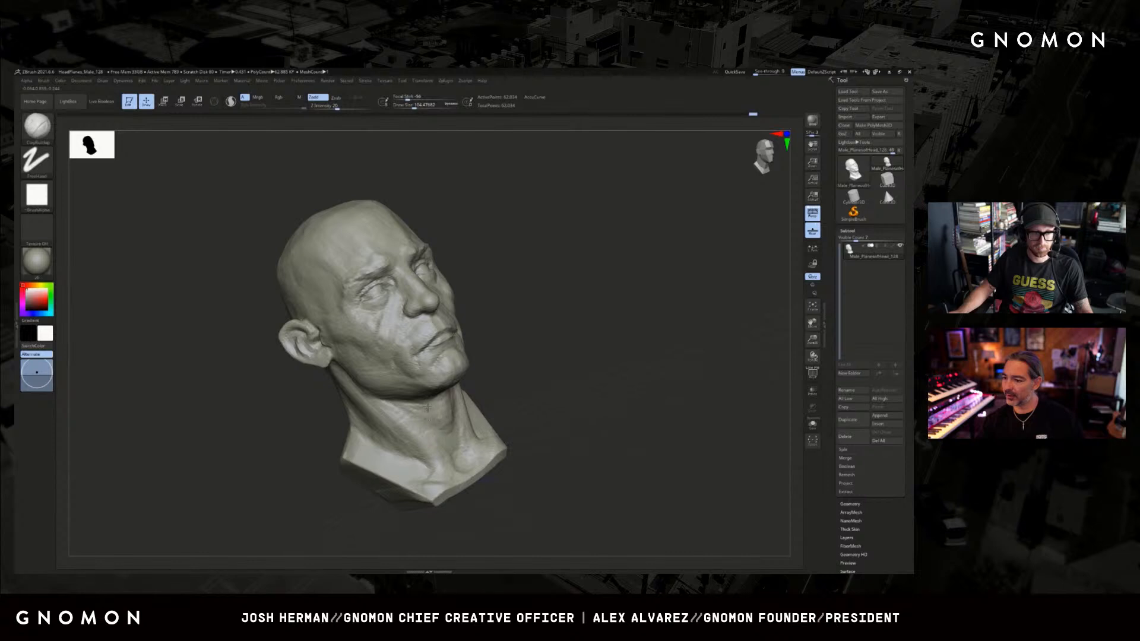
drag(509, 383, 475, 389)
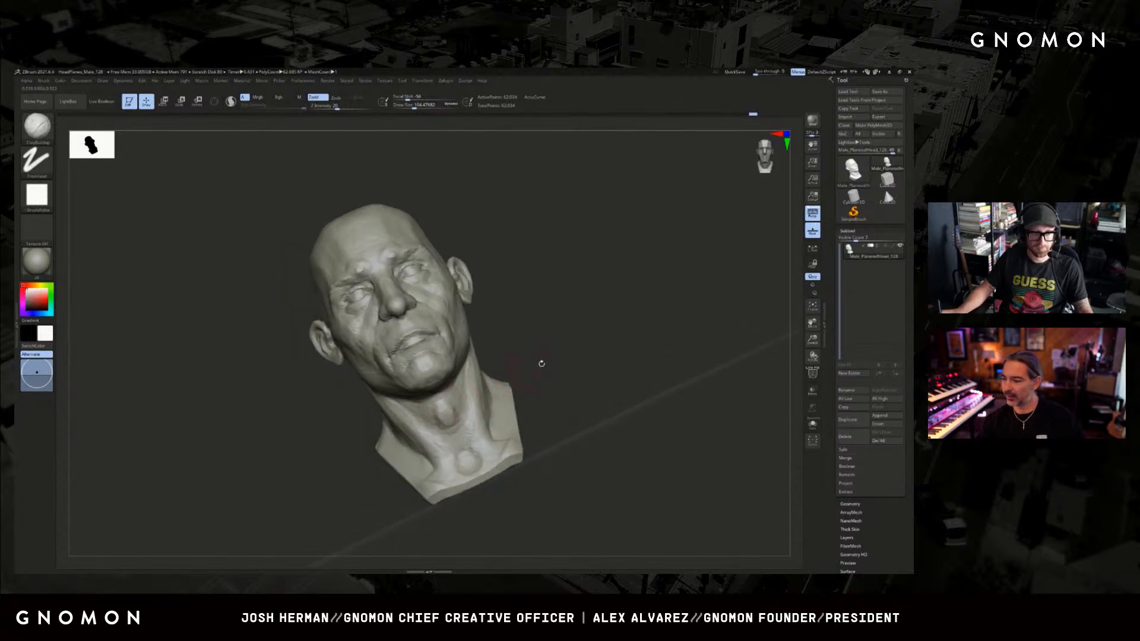
drag(542, 363, 442, 415)
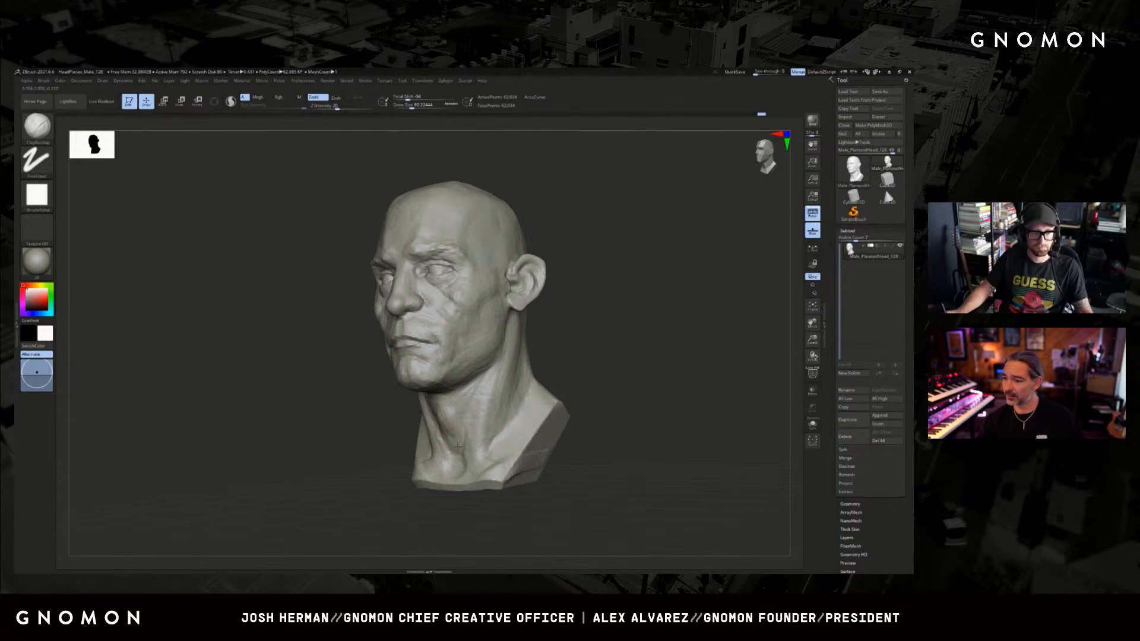
Refine the neck muscles and the hollow above the collarbones with resized ClayBuildup strokes from both three-quarter sides.
mouse_move(366, 440)
mouse_down()
mouse_move(311, 445)
mouse_move(509, 402)
mouse_up()
key(s)
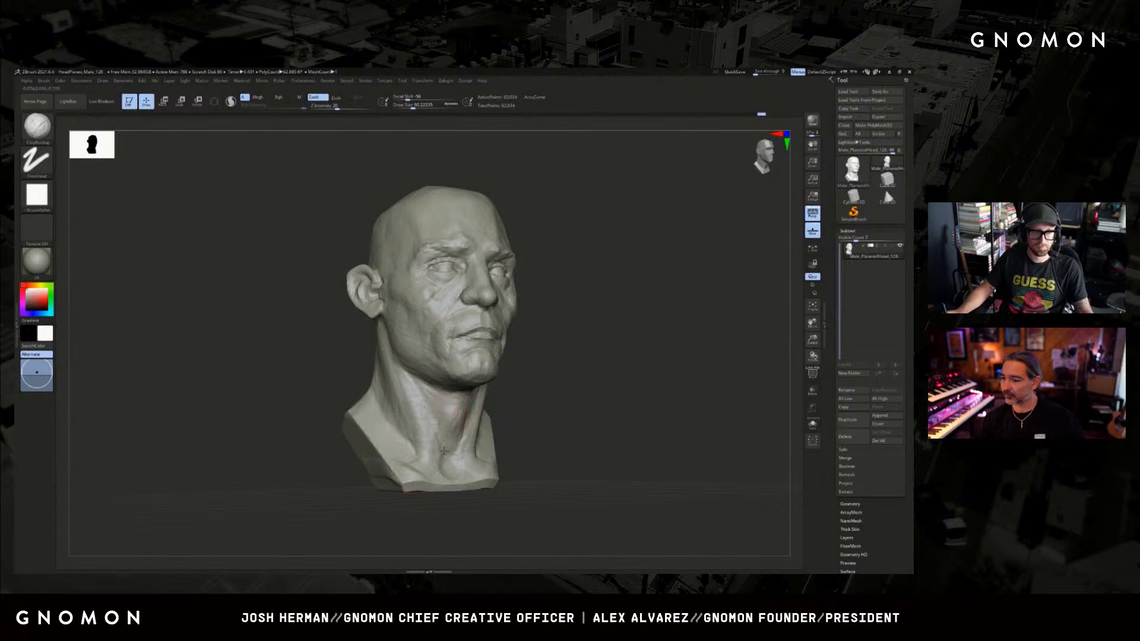
key(s)
click(450, 416)
drag(450, 428, 451, 413)
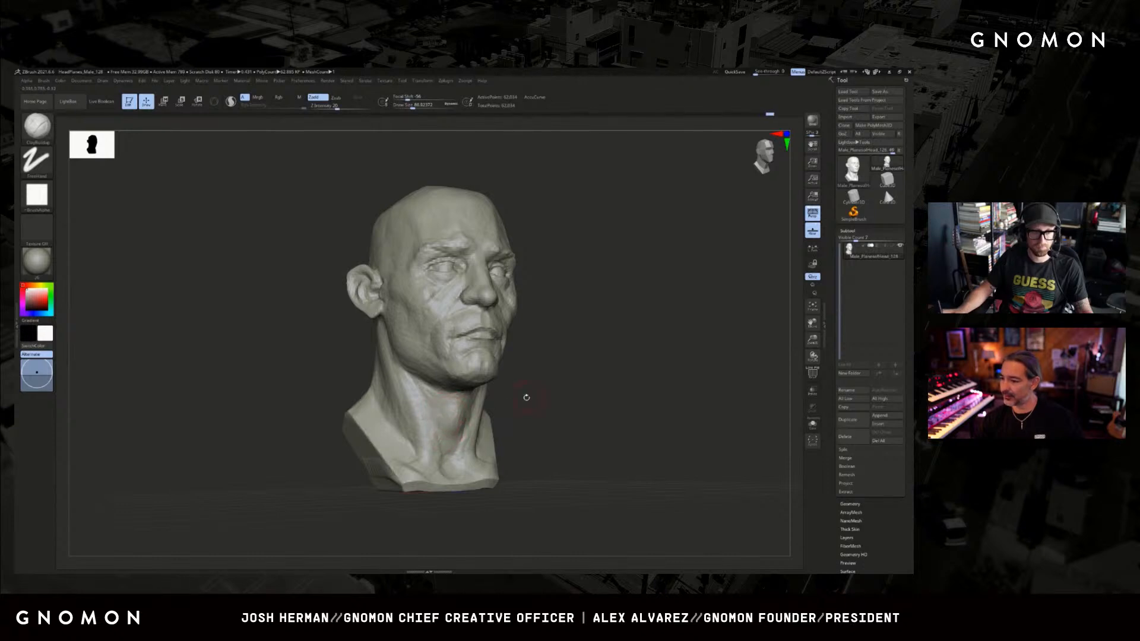
mouse_move(527, 400)
mouse_down()
mouse_move(466, 417)
mouse_move(550, 348)
mouse_move(536, 384)
mouse_move(464, 408)
mouse_move(462, 396)
mouse_move(400, 399)
mouse_move(449, 379)
mouse_move(555, 400)
mouse_up()
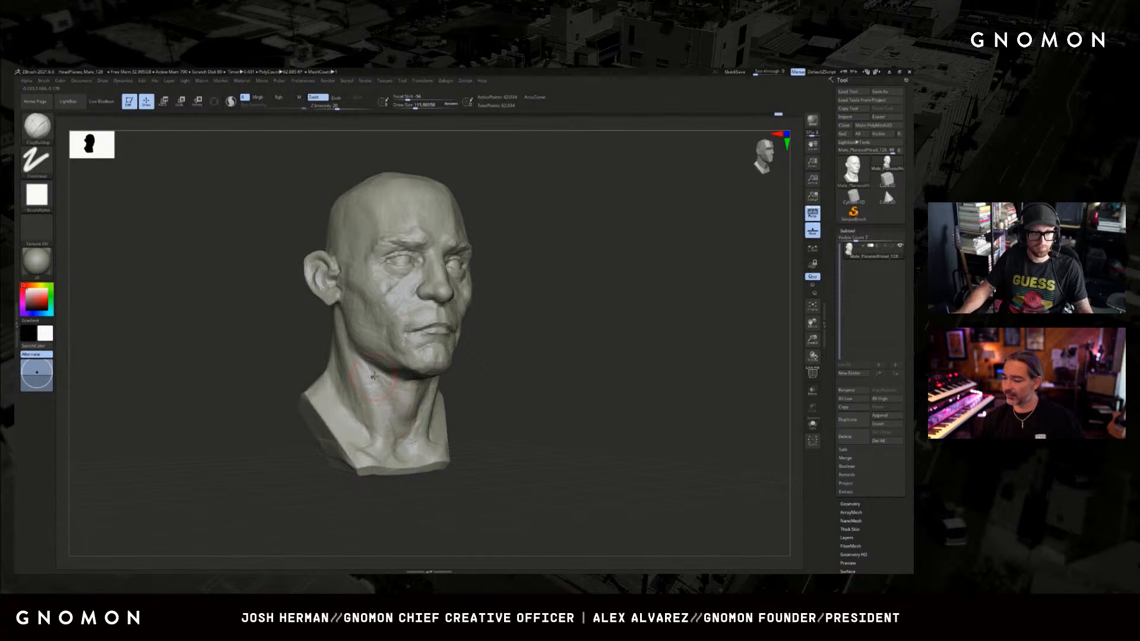
mouse_move(482, 395)
mouse_down()
mouse_move(504, 364)
mouse_move(439, 363)
mouse_up()
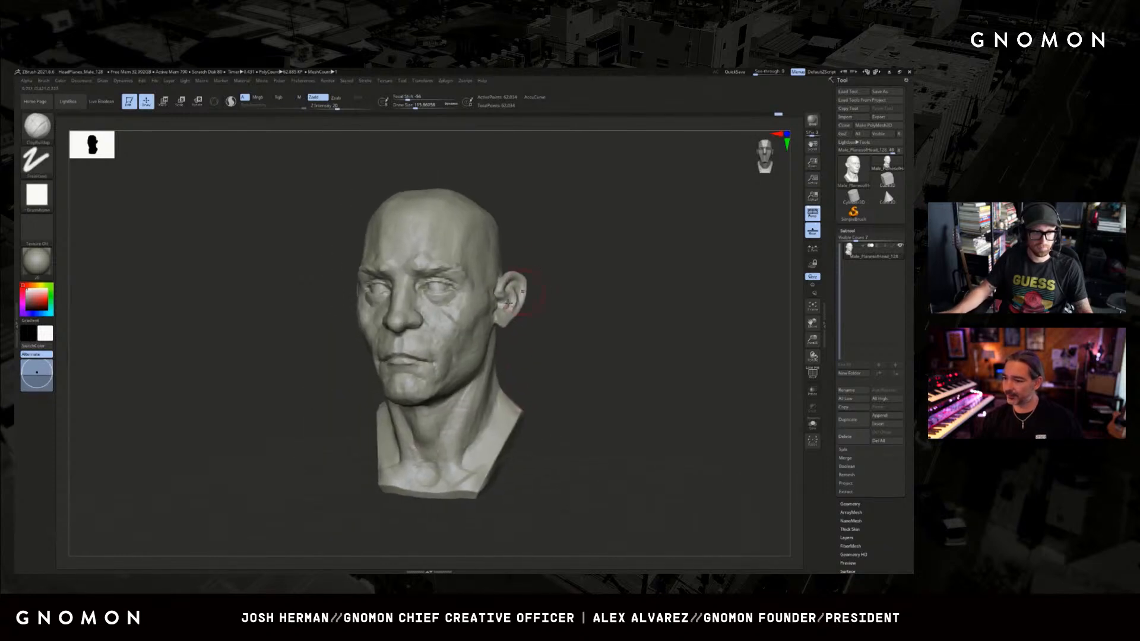
Adjust the cheek and jaw contours with a large Move brush, comparing the change using undo and redo.
mouse_move(324, 405)
shift+mouse_down()
mouse_move(314, 410)
mouse_move(458, 334)
mouse_move(318, 415)
mouse_move(327, 427)
shift+mouse_up()
key(b)
key(m)
key(v)
key(ctrl+z)
key(ctrl+shift+z)
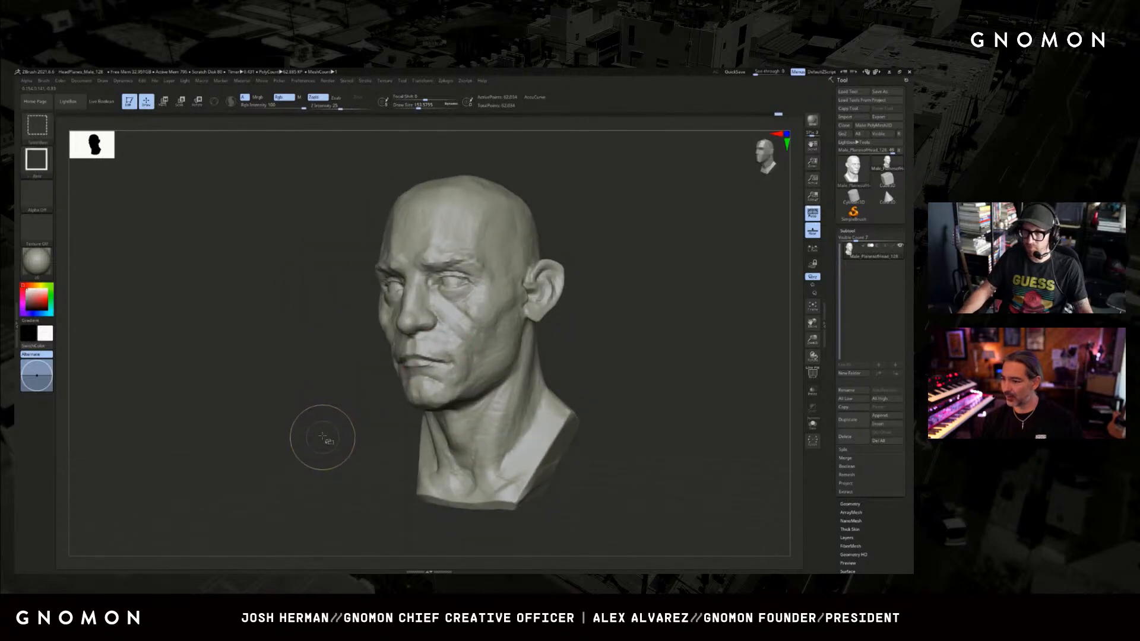
key(bracketright)
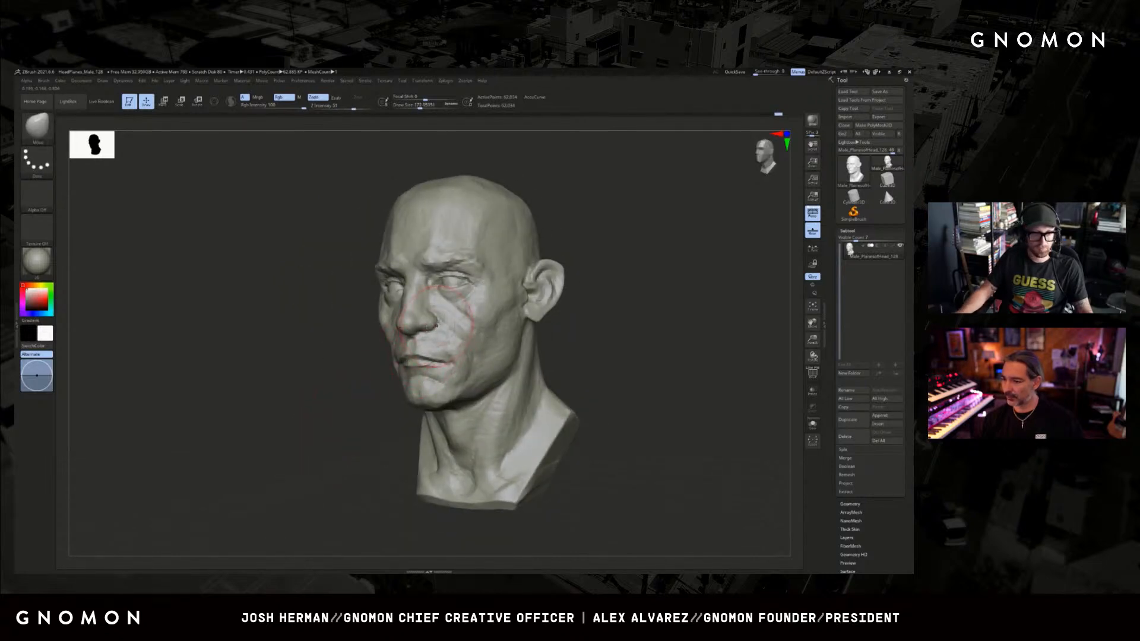
shift+drag(313, 410, 340, 399)
key(bracketleft)
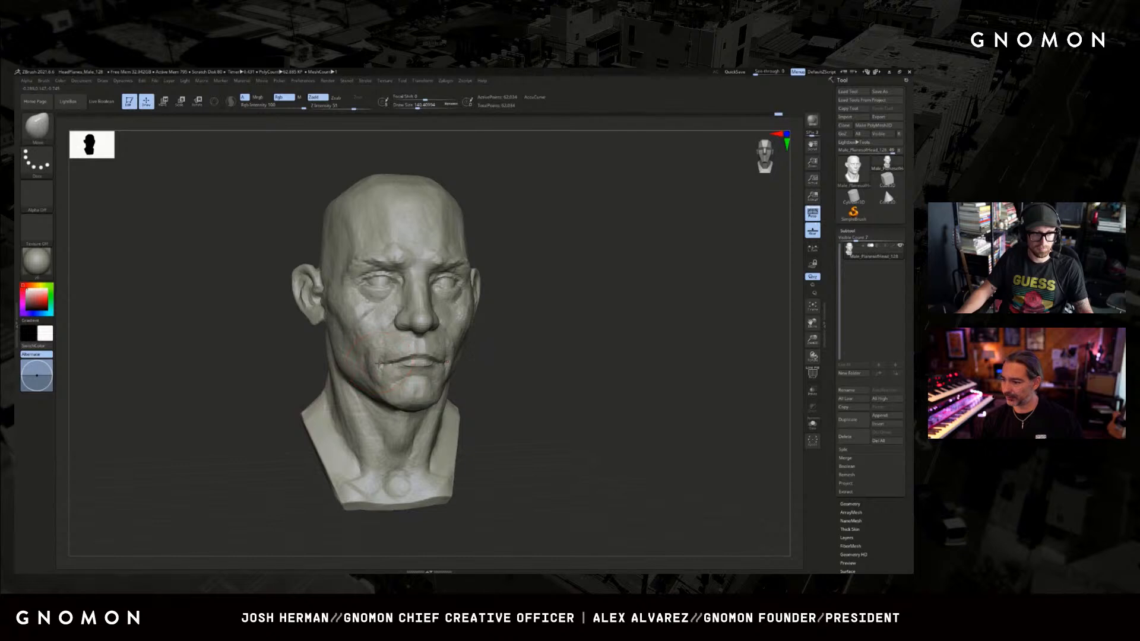
drag(516, 370, 543, 361)
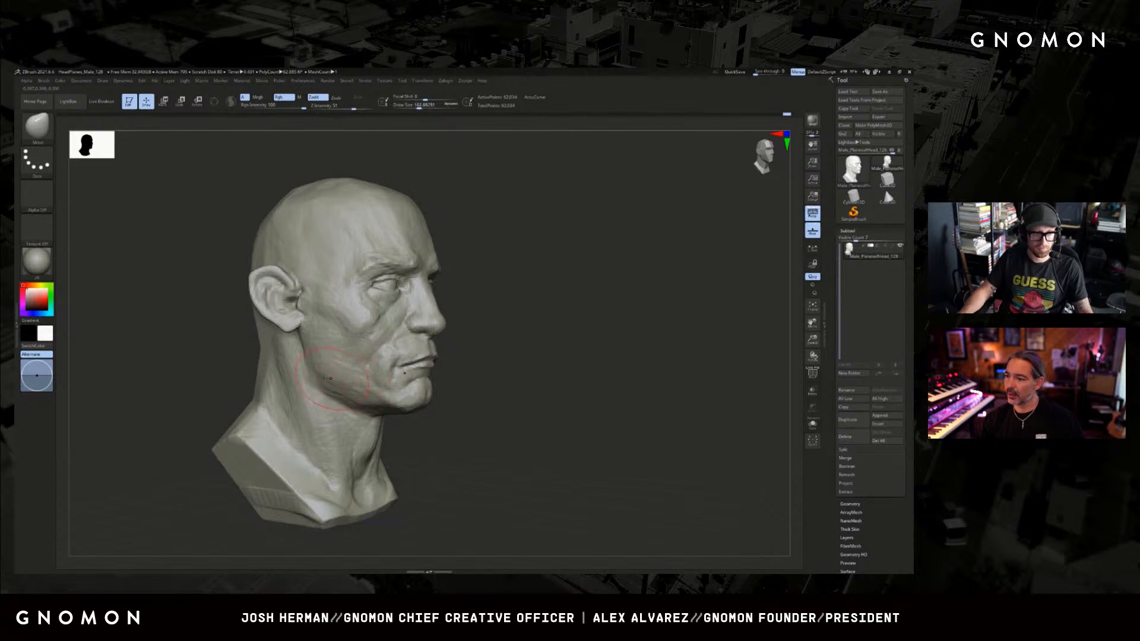
Refine the jaw corner and lower cheek contour with a smaller Move brush, working from both sides of the head.
key(s)
drag(325, 365, 327, 362)
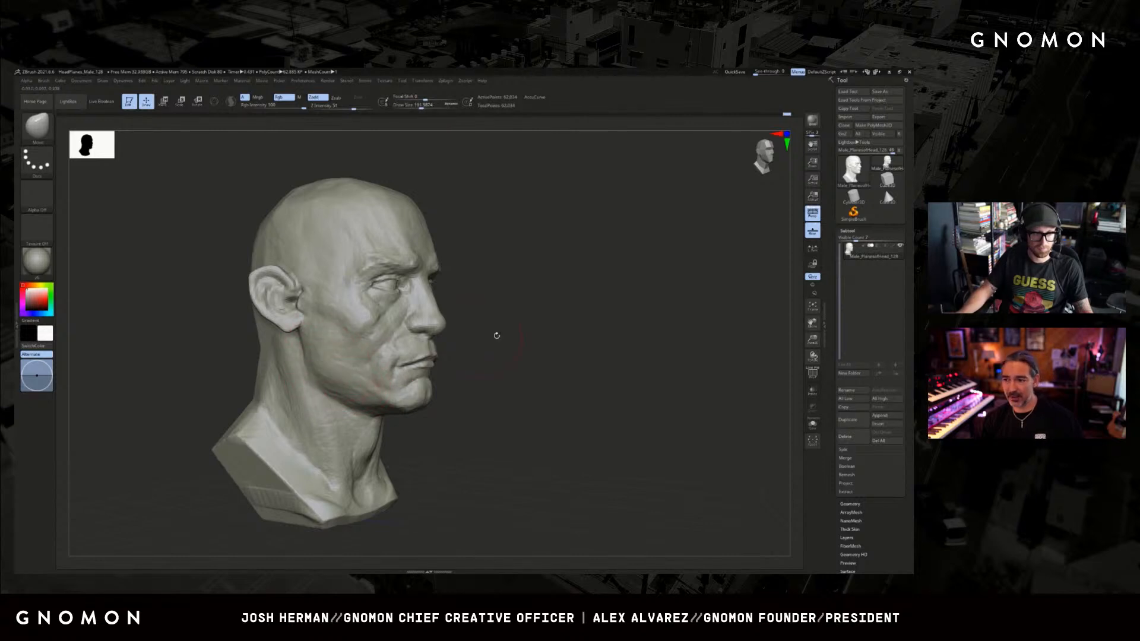
mouse_move(497, 335)
mouse_down()
mouse_move(534, 331)
mouse_move(418, 368)
mouse_up()
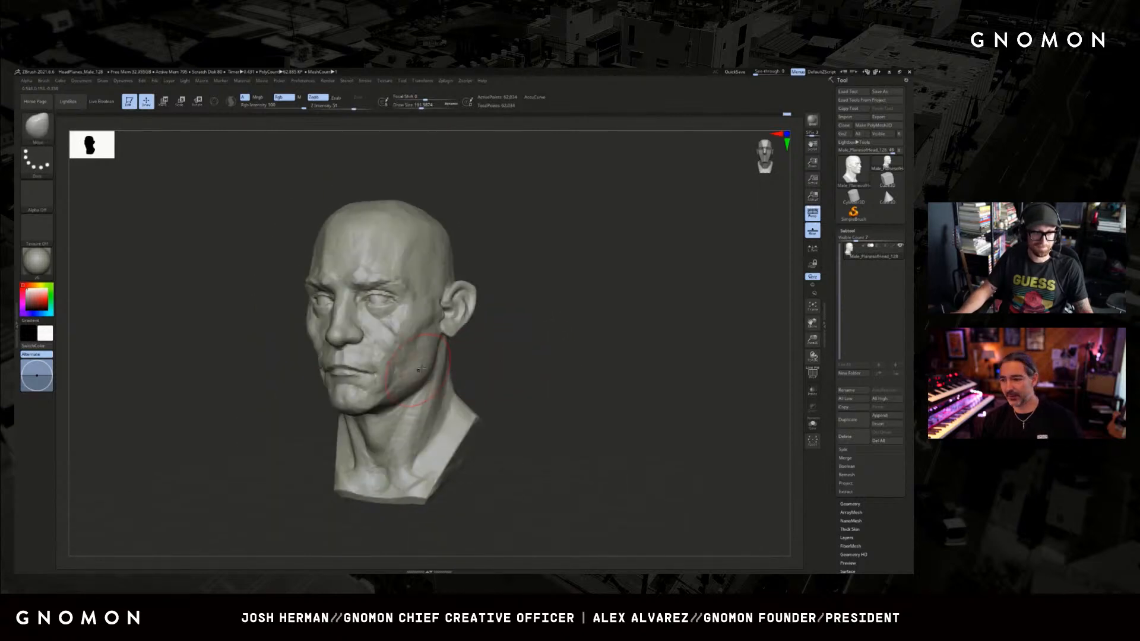
mouse_move(504, 359)
mouse_down()
mouse_move(390, 379)
mouse_move(373, 365)
mouse_up()
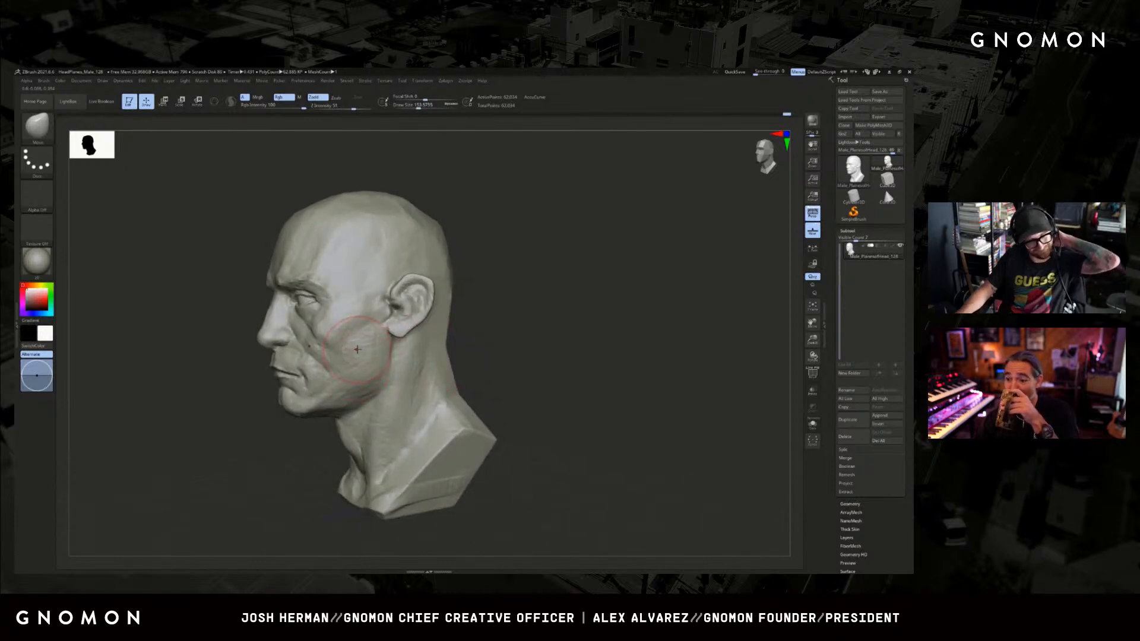
mouse_move(487, 350)
mouse_down()
mouse_move(526, 350)
mouse_move(512, 354)
mouse_up()
Shape the lower cheek and the area beside the mouth corner with a reduced Standard brush.
key(b)
key(s)
key(t)
key(bracketleft)
key(bracketleft)
key(bracketleft)
key(bracketleft)
mouse_move(291, 445)
mouse_down()
mouse_move(547, 374)
mouse_move(493, 376)
mouse_up()
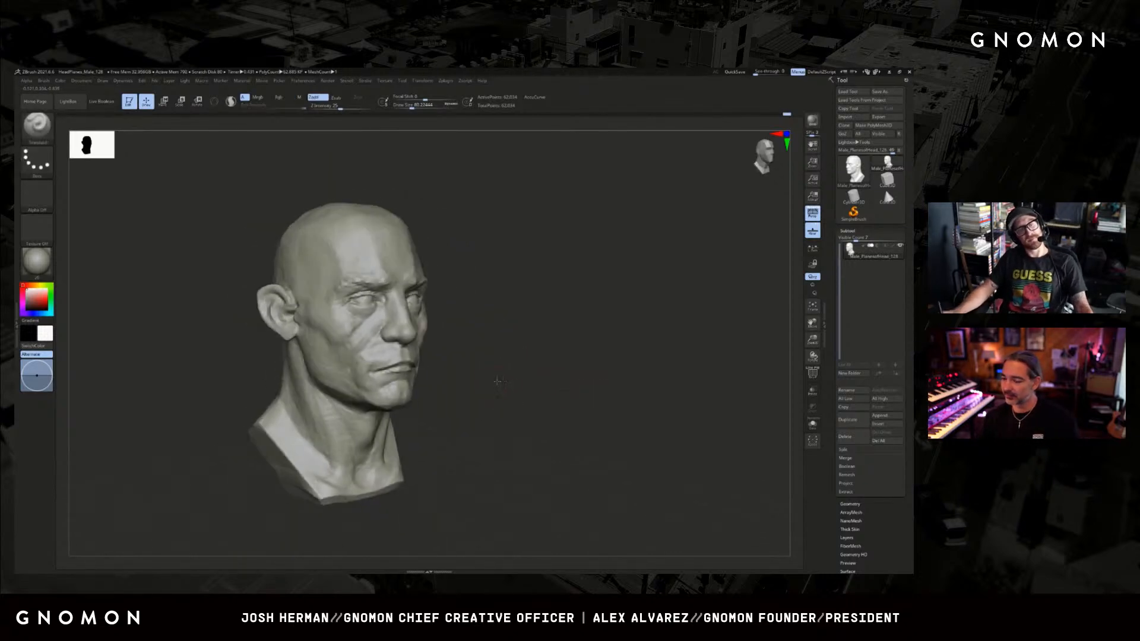
alt+right_drag(499, 382, 537, 387)
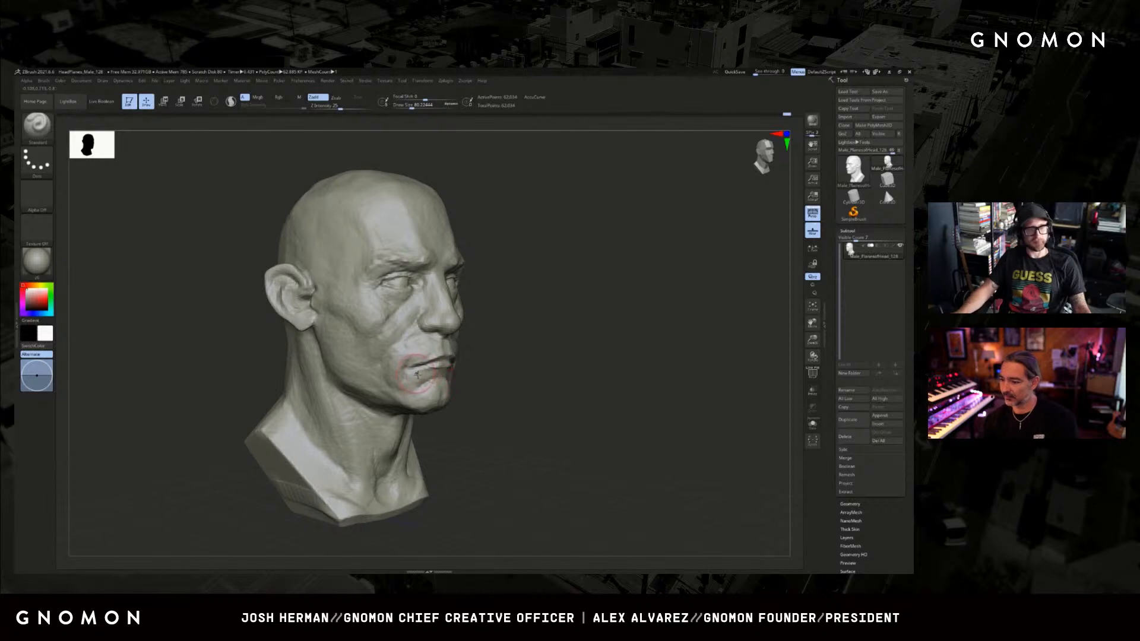
Build up the jawline beside the chin with the ClayBuildup brush.
key(b)
key(c)
key(b)
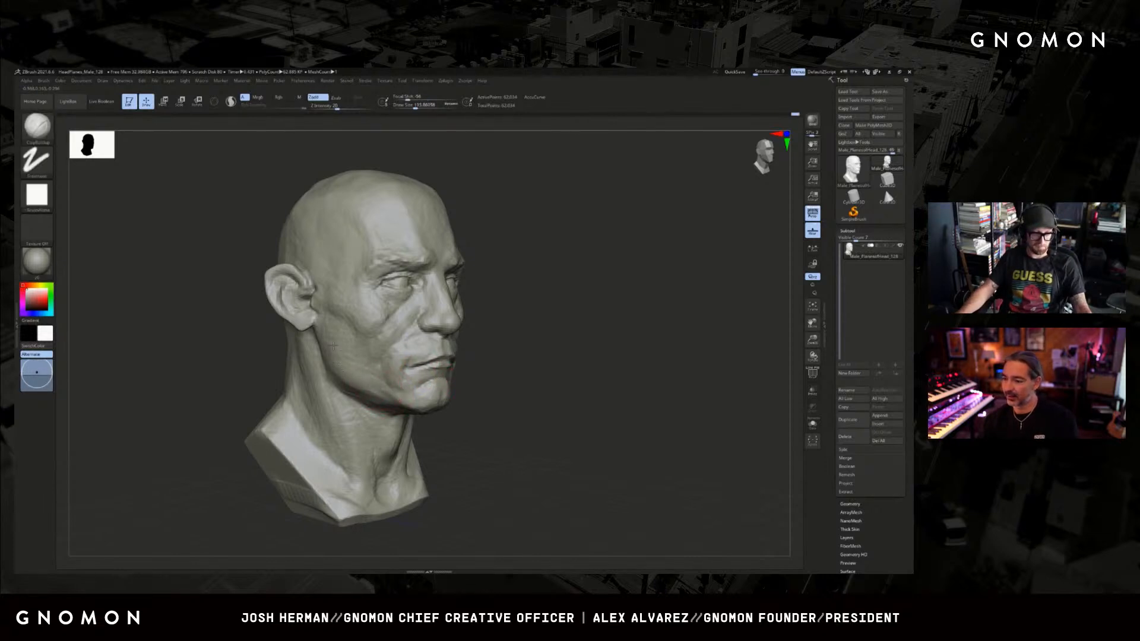
drag(511, 344, 588, 348)
ctrl+right_drag(588, 349, 549, 350)
mouse_move(549, 350)
mouse_down()
mouse_move(511, 351)
mouse_move(547, 325)
mouse_move(496, 318)
mouse_move(522, 304)
mouse_up()
Adjust the side of the head around the ear with a large Move brush and build up the outer brow with ClayBuildup.
key(b)
key(m)
key(v)
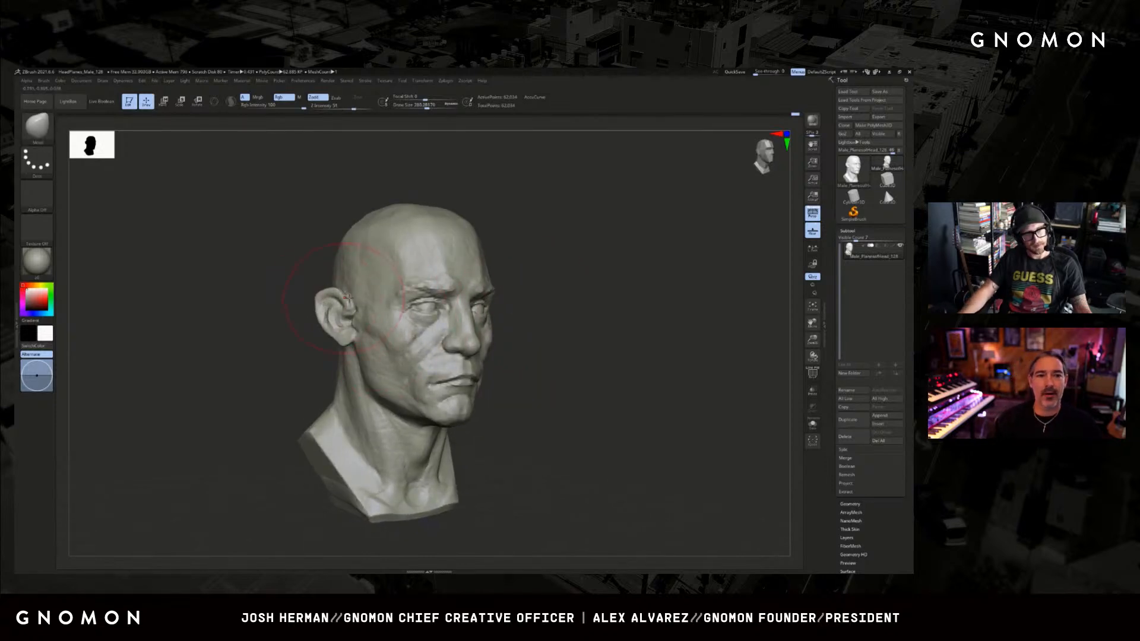
key(b)
key(c)
key(b)
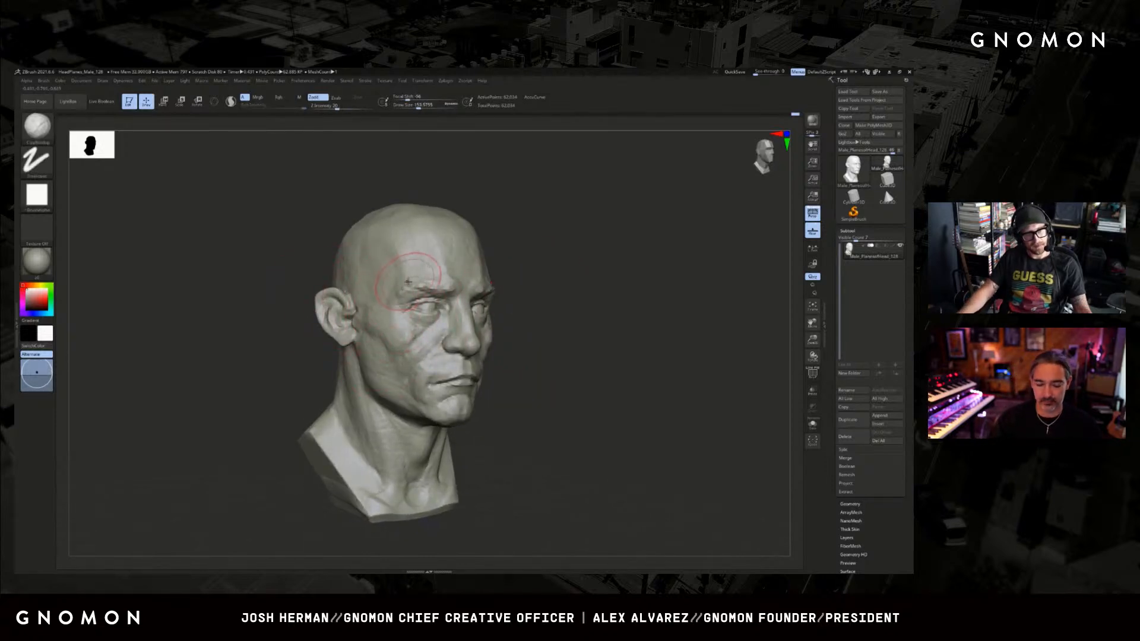
key(bracketleft)
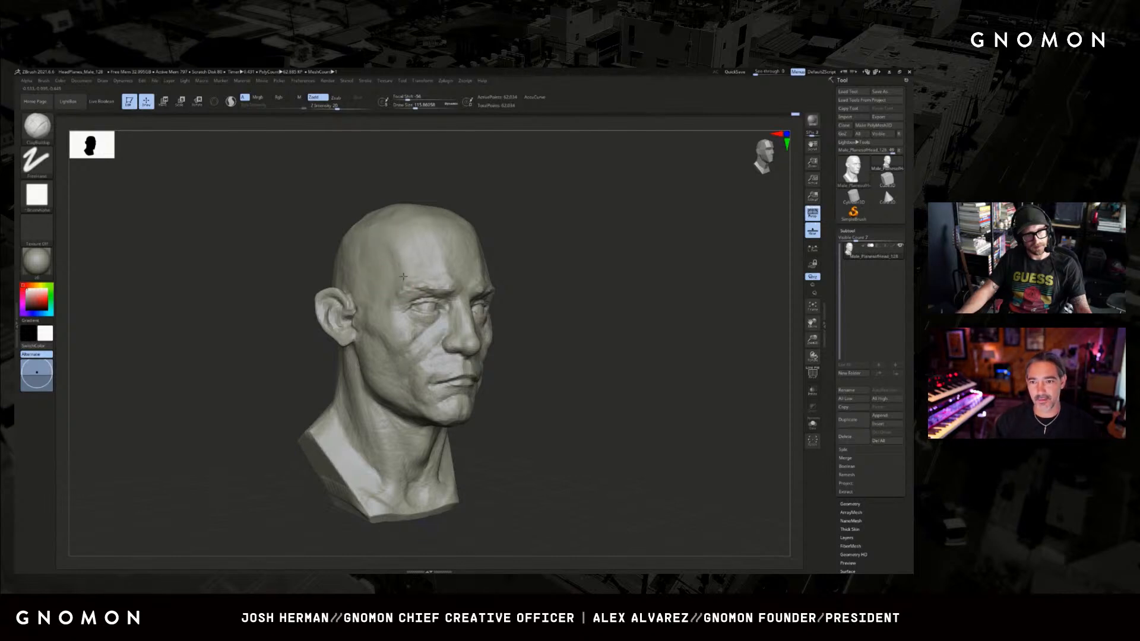
mouse_move(403, 276)
right_down()
mouse_move(572, 254)
mouse_move(590, 272)
right_up()
Refine the cheek fold beside the nose with a small Standard brush and ClayBuildup strokes.
key(s)
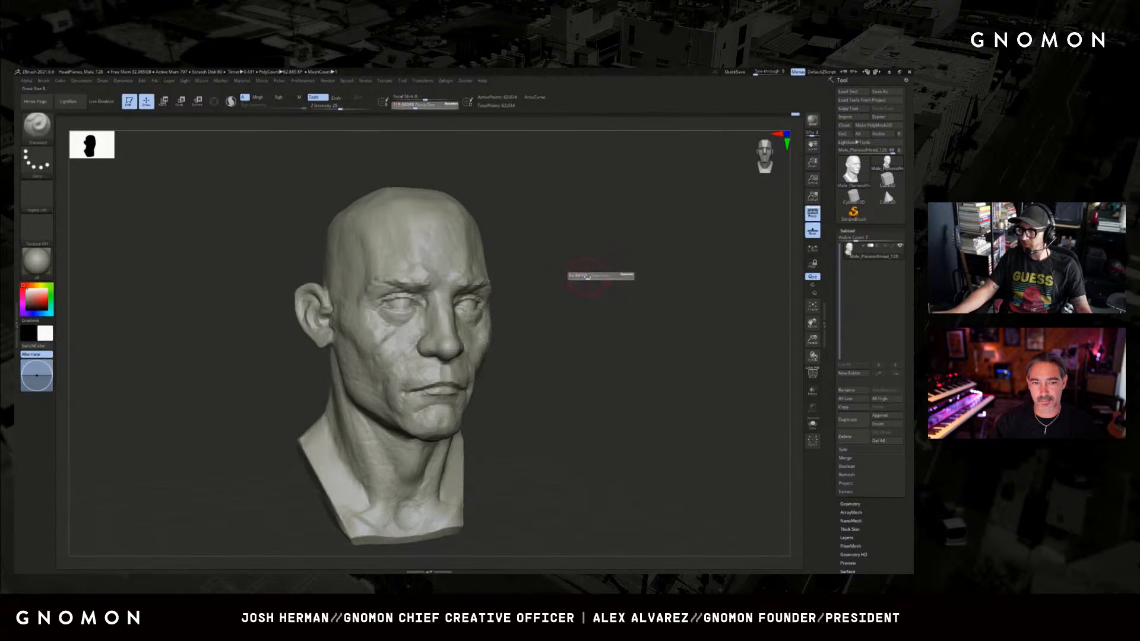
drag(587, 277, 583, 277)
right_drag(591, 284, 604, 296)
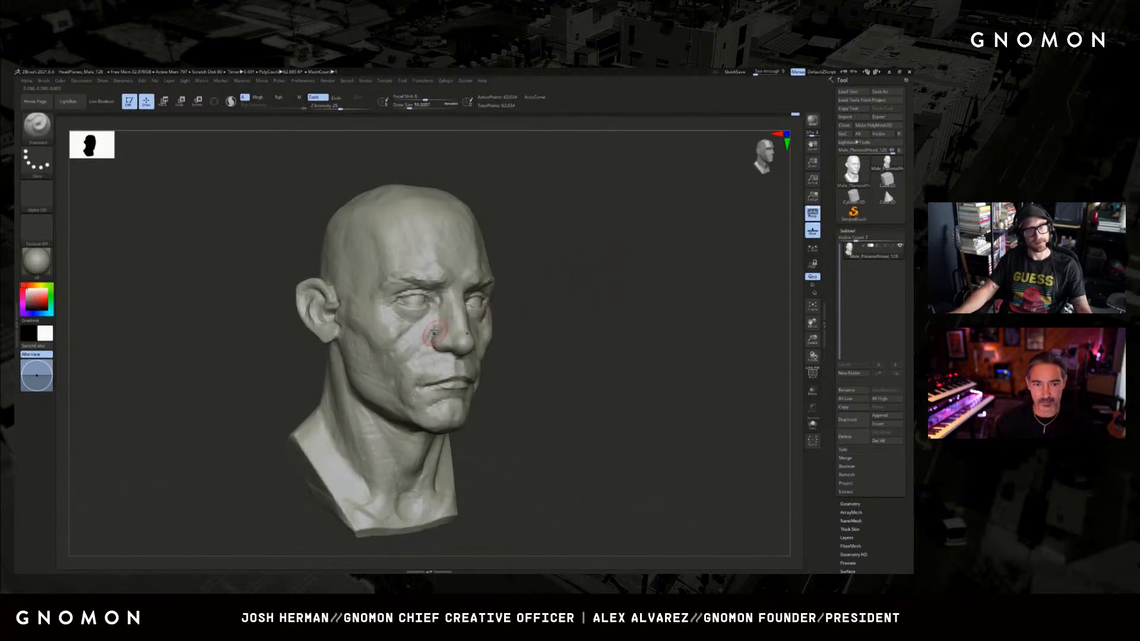
key(b)
key(c)
key(b)
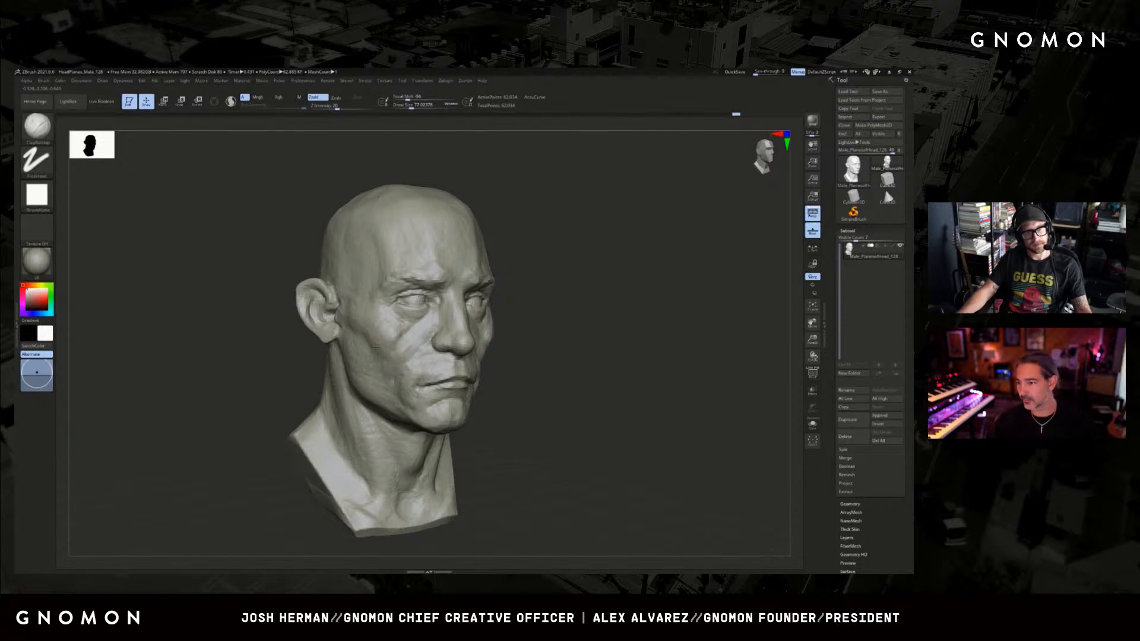
mouse_move(407, 363)
right_down()
mouse_move(501, 330)
mouse_move(447, 337)
right_up()
Sharpen the crease around the nostril and nose wing with DamStandard, working from below and from three-quarter view.
key(b)
key(d)
key(s)
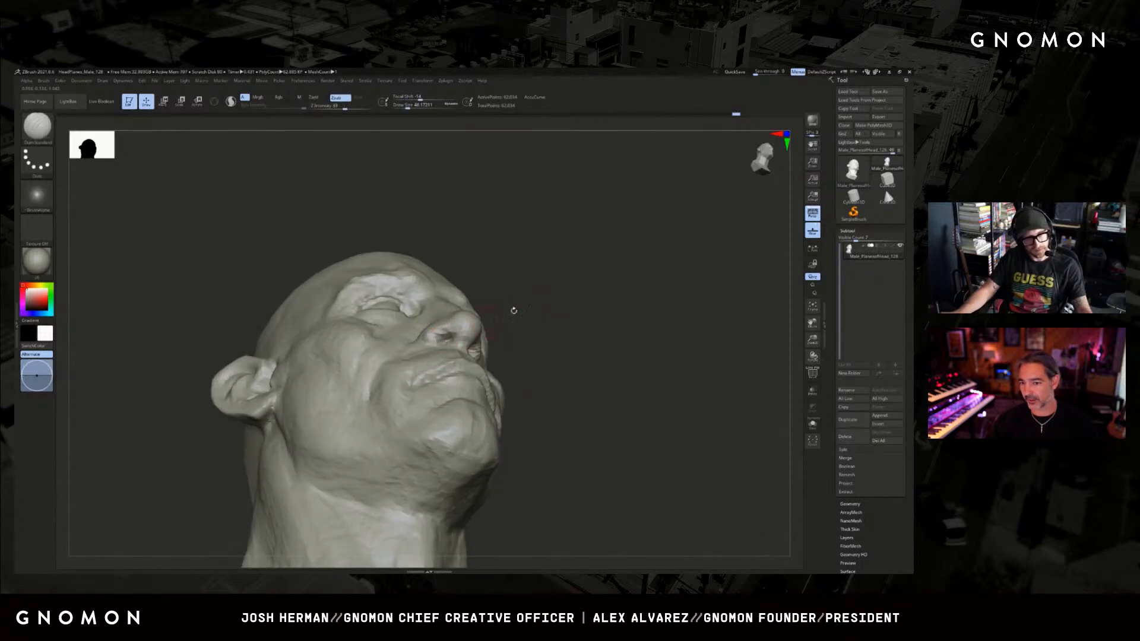
right_drag(513, 310, 451, 333)
mouse_move(558, 300)
shift+right_down()
mouse_move(557, 313)
mouse_move(481, 328)
shift+right_up()
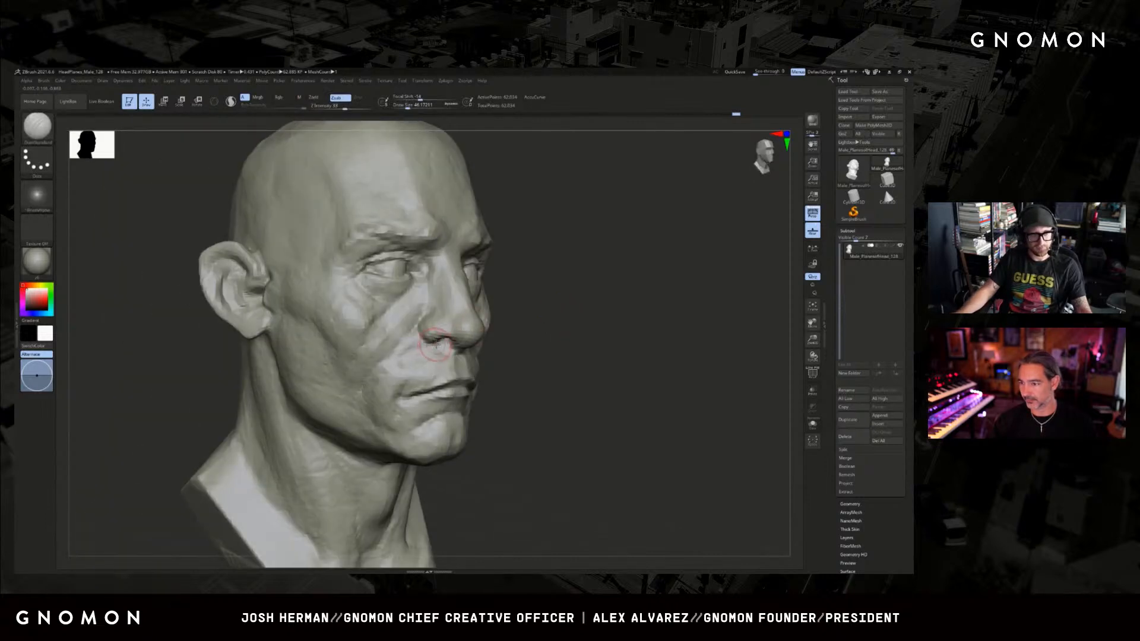
Reposition the nose wing and the fold beside it with a small Move brush in three-quarter and profile views.
key(b)
key(m)
key(v)
right_drag(515, 329, 728, 336)
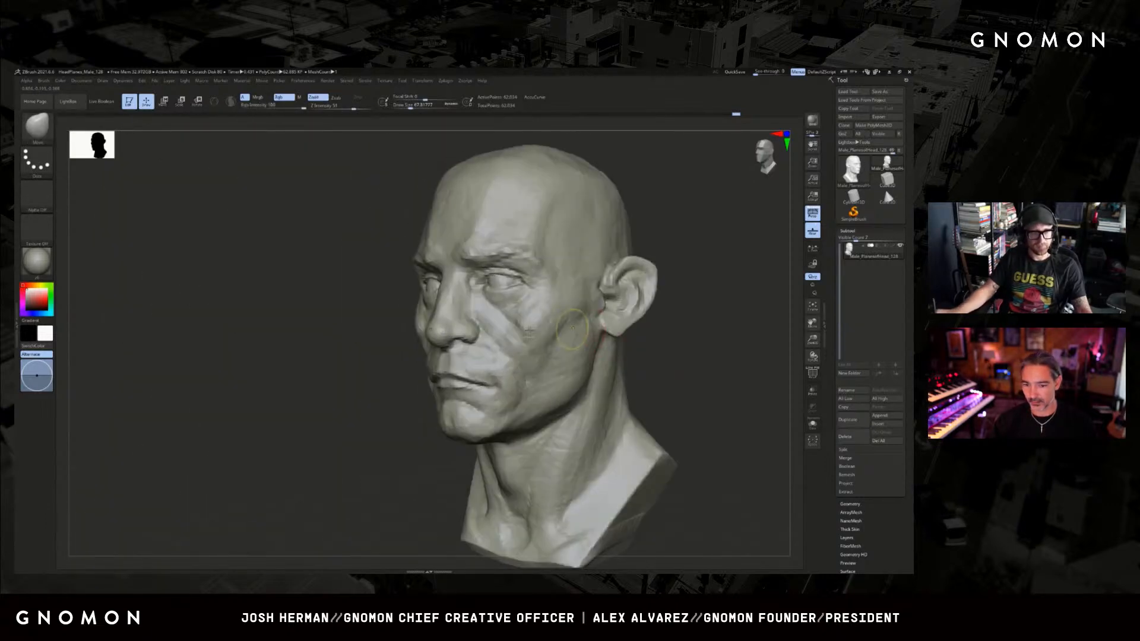
mouse_move(492, 350)
right_down()
mouse_move(452, 351)
mouse_move(466, 343)
right_up()
drag(407, 369, 399, 369)
key(s)
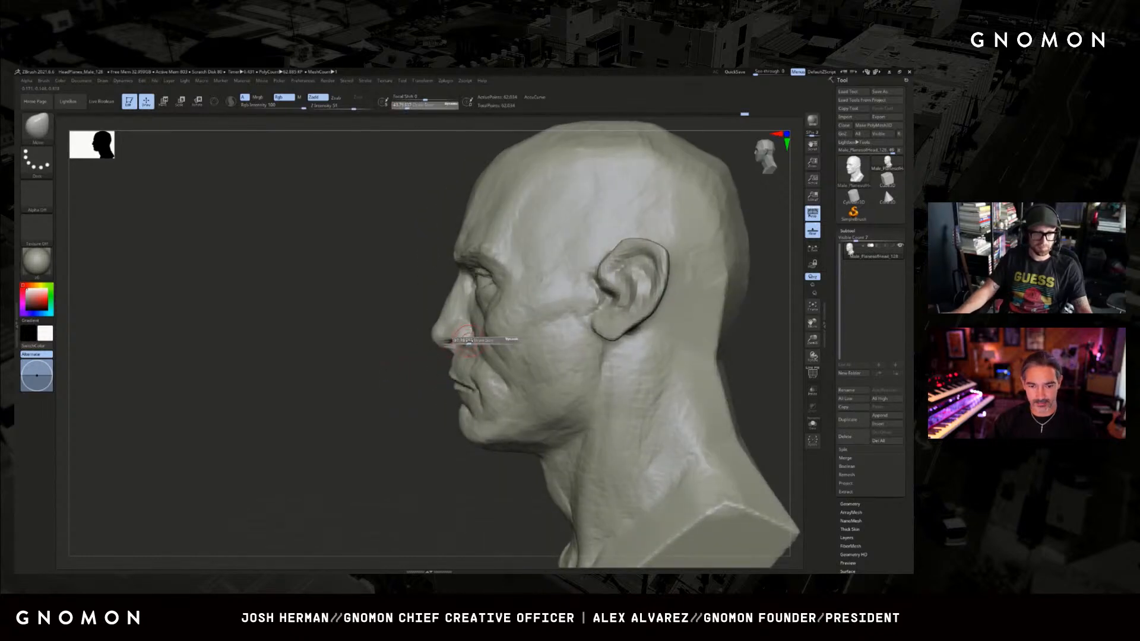
drag(470, 341, 471, 341)
key(s)
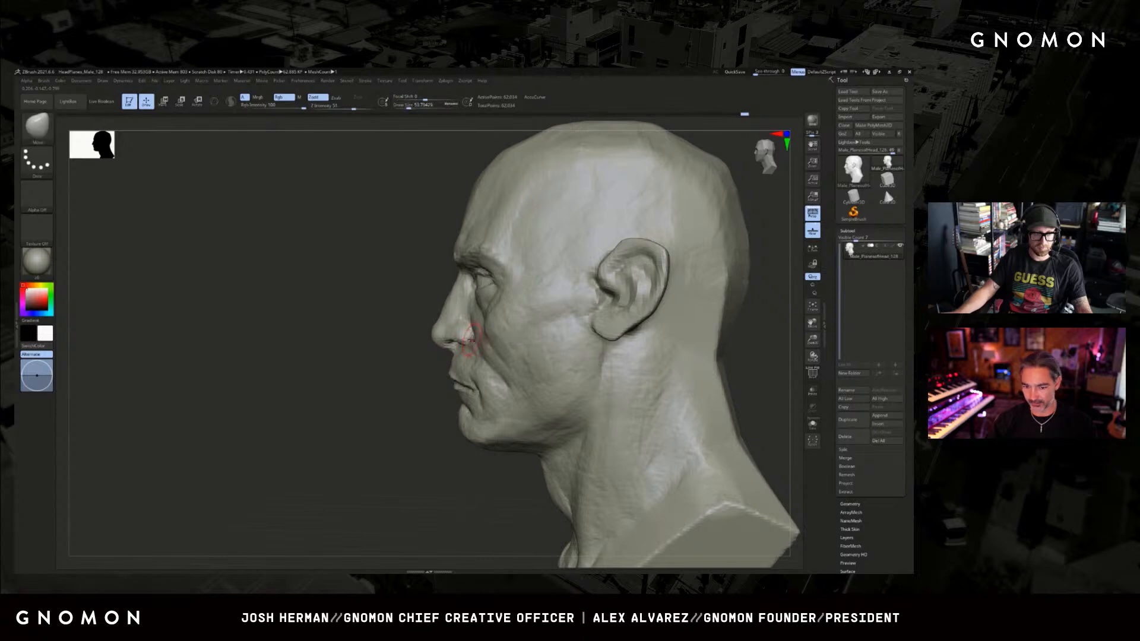
Adjust the cheek and mouth silhouette from the rear side view with a larger Move brush.
mouse_move(391, 388)
right_down()
mouse_move(359, 407)
mouse_move(424, 399)
right_up()
key(s)
drag(424, 398, 472, 382)
key(s)
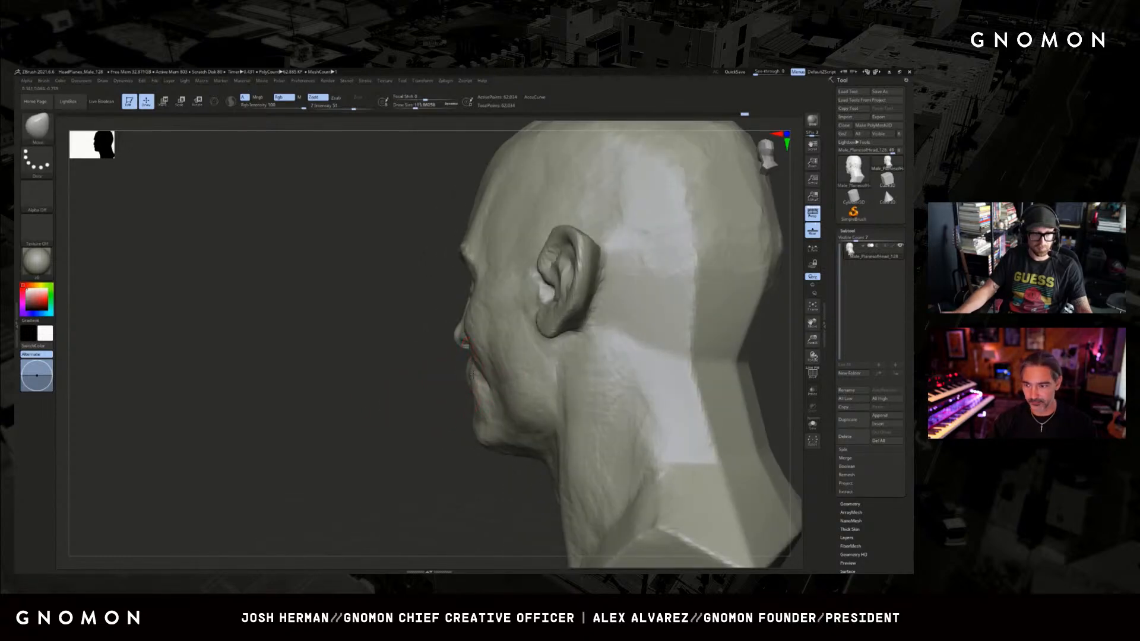
mouse_move(473, 376)
right_down()
mouse_move(561, 385)
mouse_move(579, 319)
mouse_move(565, 265)
mouse_move(486, 261)
right_up()
Build up the cheek planes between the nose, lower eyelid and mouth with a smaller ClayBuildup brush.
key(b)
key(c)
key(b)
key(bracketleft)
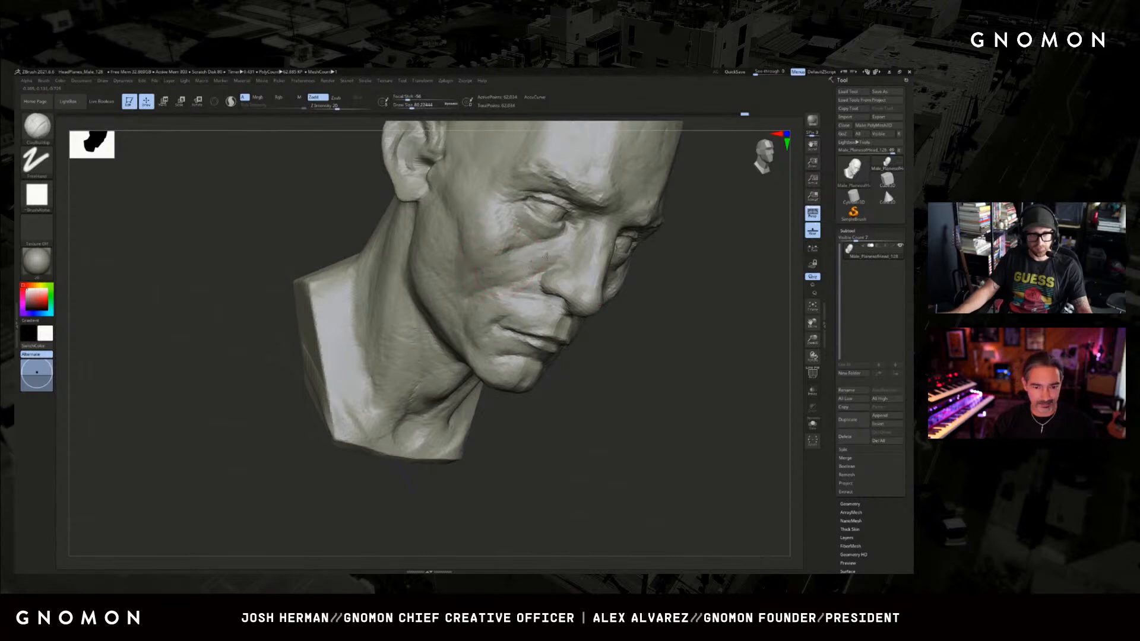
right_drag(546, 256, 646, 342)
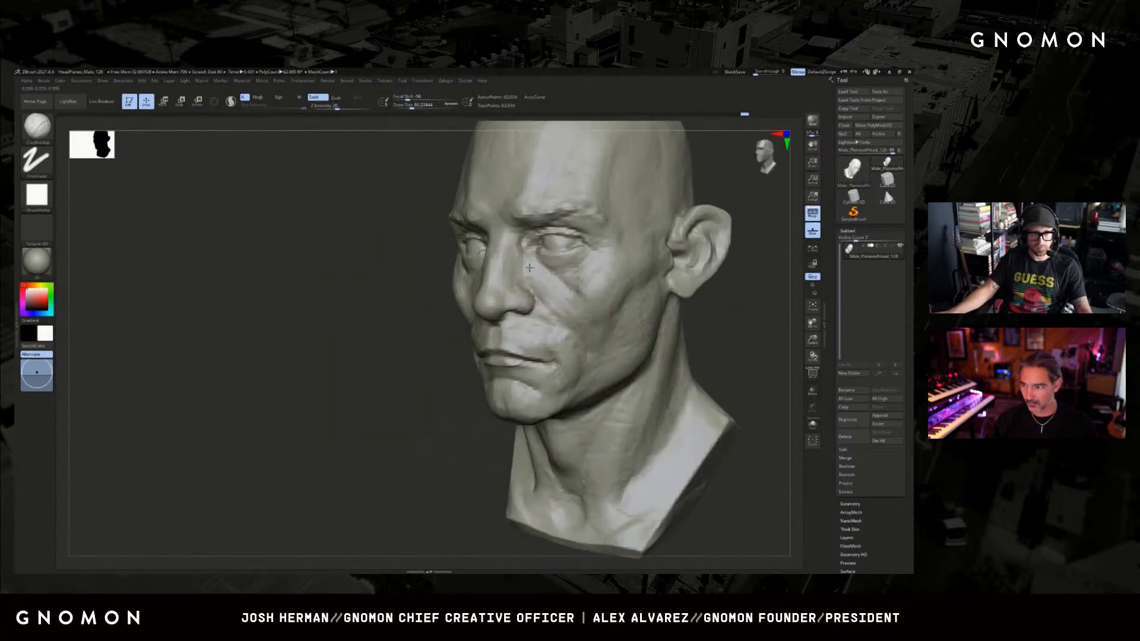
mouse_move(430, 345)
right_down()
mouse_move(412, 382)
mouse_move(425, 395)
mouse_move(387, 376)
right_up()
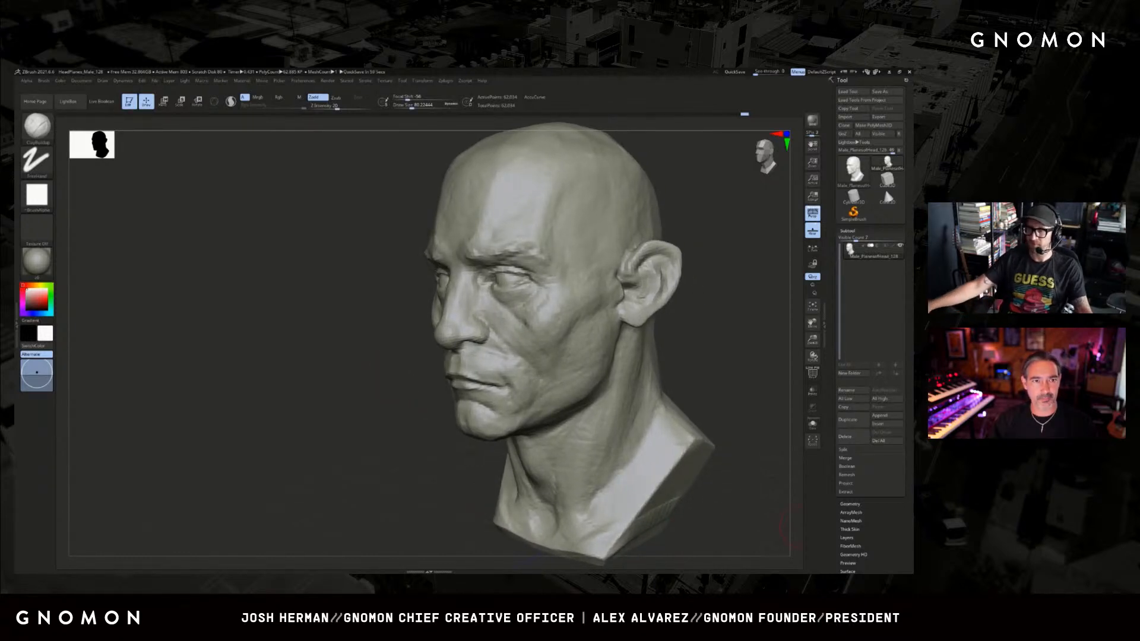
Adjust the inner cheek and under-eye area with a resized Move brush.
mouse_move(708, 345)
shift+mouse_down()
mouse_move(705, 330)
mouse_move(667, 341)
mouse_move(713, 336)
shift+mouse_up()
key(b)
key(m)
key(v)
key(s)
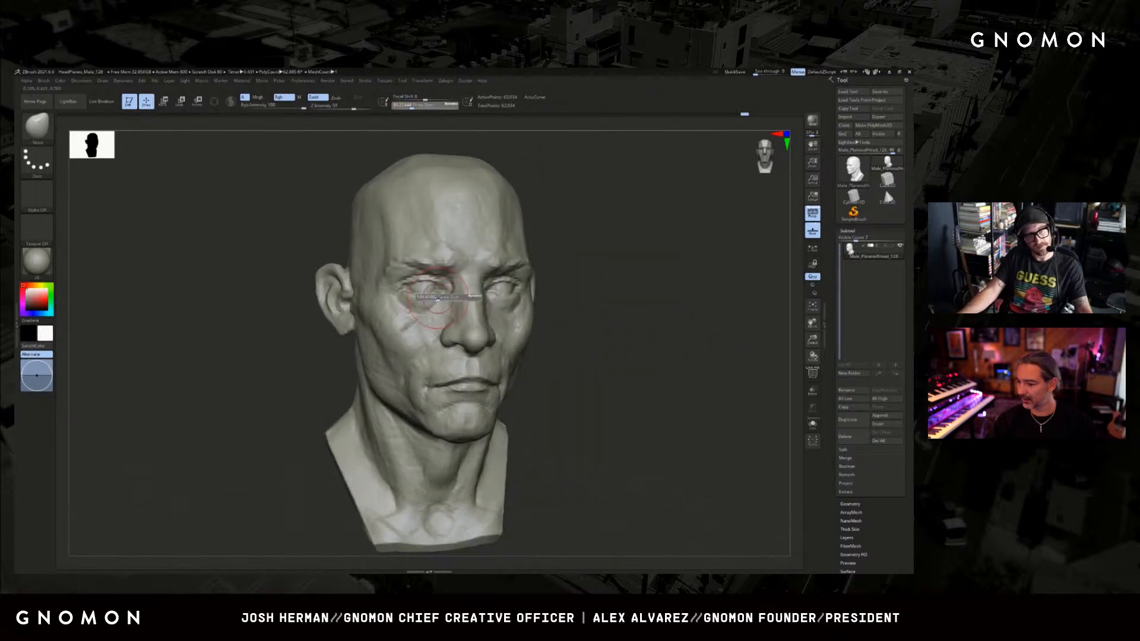
drag(436, 296, 439, 294)
mouse_move(594, 294)
mouse_down()
mouse_move(659, 295)
mouse_move(649, 275)
mouse_move(667, 273)
mouse_move(611, 294)
mouse_move(589, 286)
mouse_move(603, 288)
mouse_up()
Hide the floor grid and reshape the area between the eye and nose with a larger Move brush.
click(813, 231)
shift+drag(593, 364, 636, 348)
key(s)
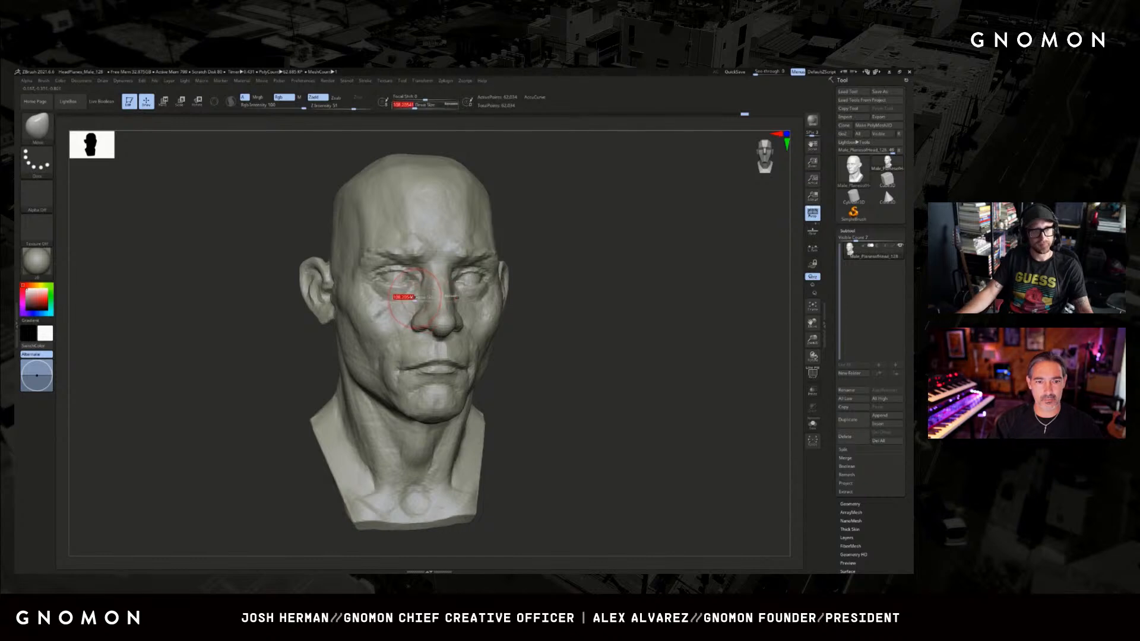
drag(409, 299, 412, 299)
Carve frown creases between the eyebrows with a reduced DamStandard brush, checking them from the front.
drag(529, 249, 549, 251)
key(b)
key(d)
key(s)
key(s)
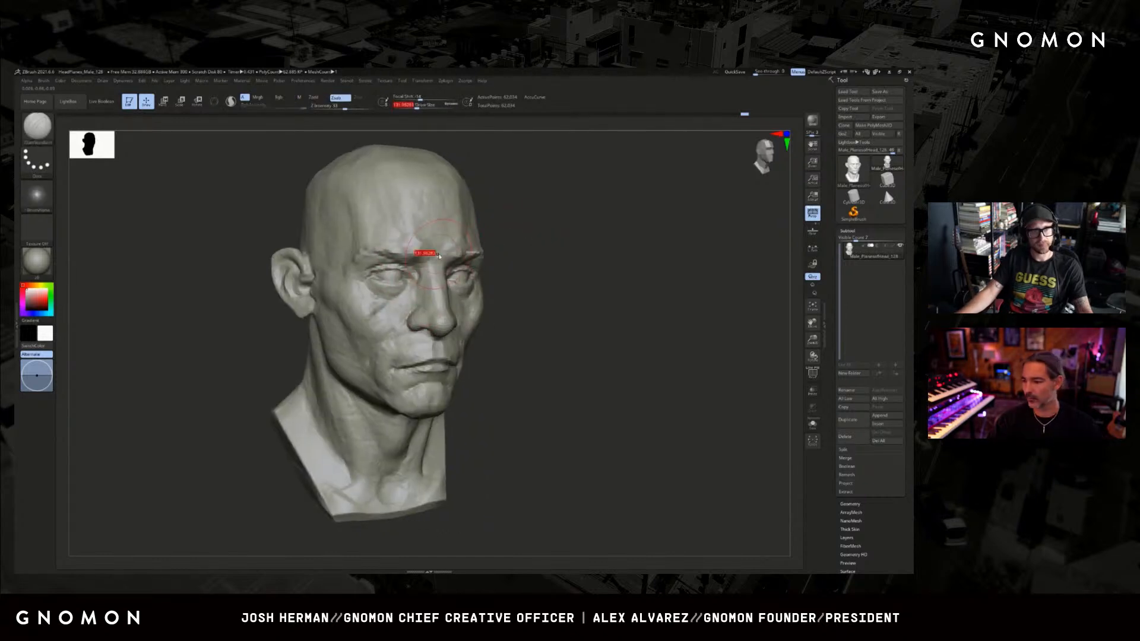
drag(428, 252, 422, 252)
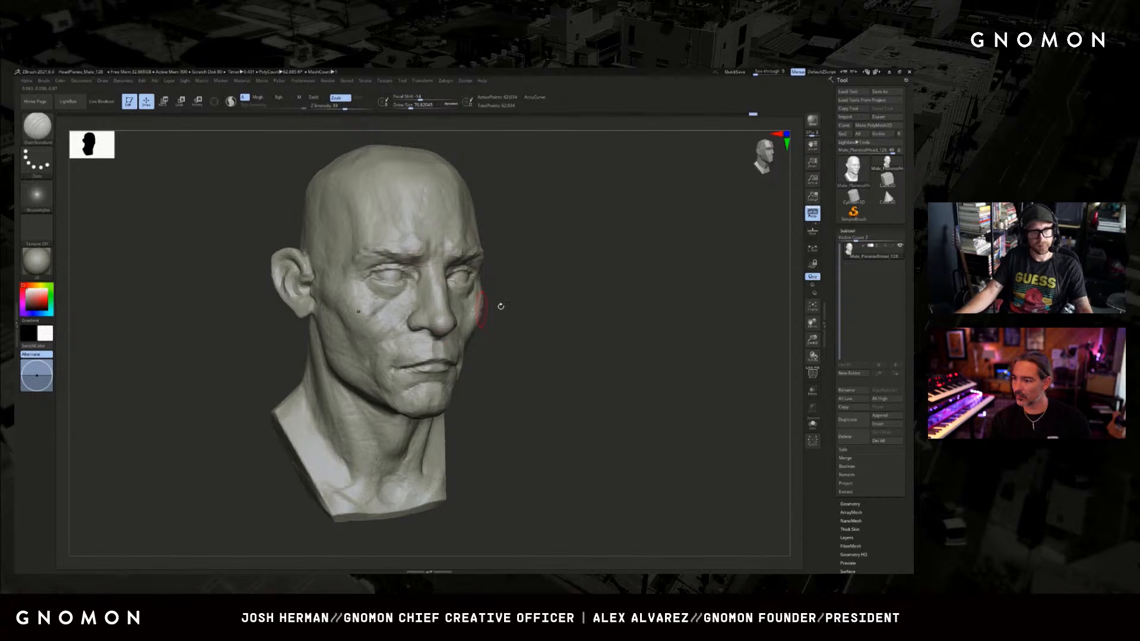
drag(499, 308, 602, 336)
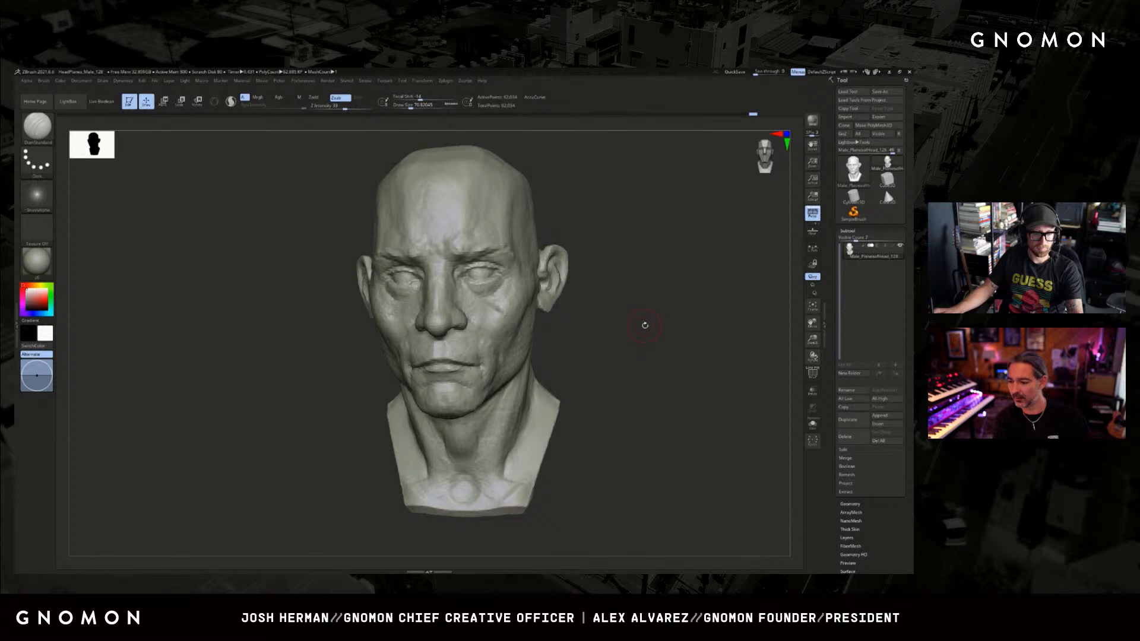
drag(659, 323, 664, 323)
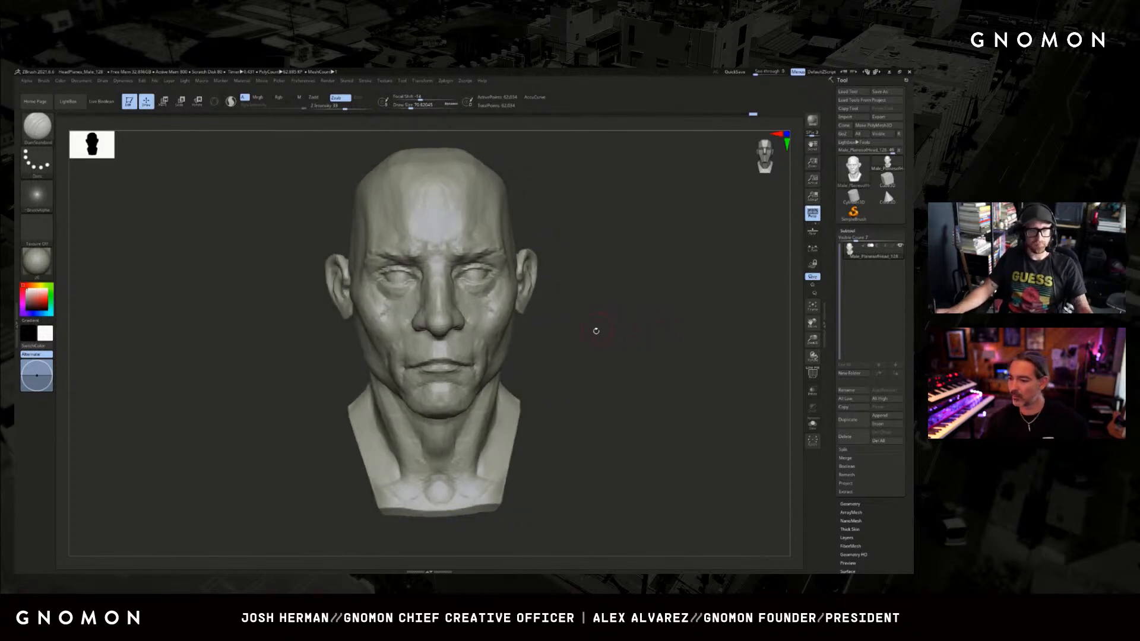
mouse_move(595, 331)
mouse_down()
mouse_move(616, 333)
mouse_move(598, 336)
mouse_move(598, 249)
mouse_up()
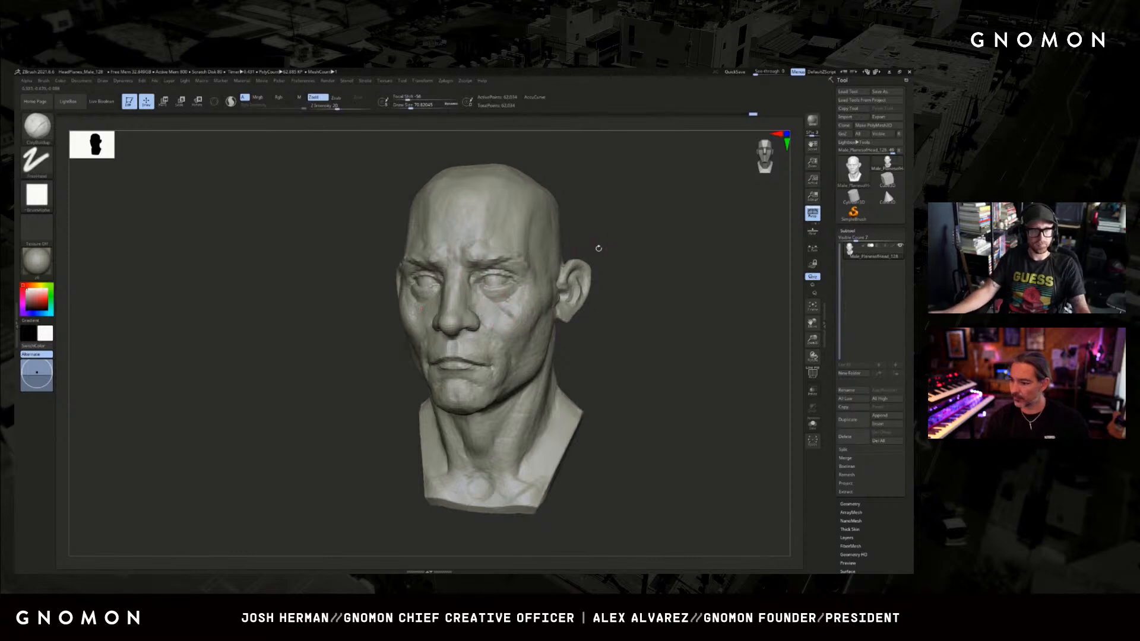
Build up the furrowed brow and lower forehead forms with a small ClayBuildup brush from both three-quarter sides.
key(b)
key(c)
key(b)
key(s)
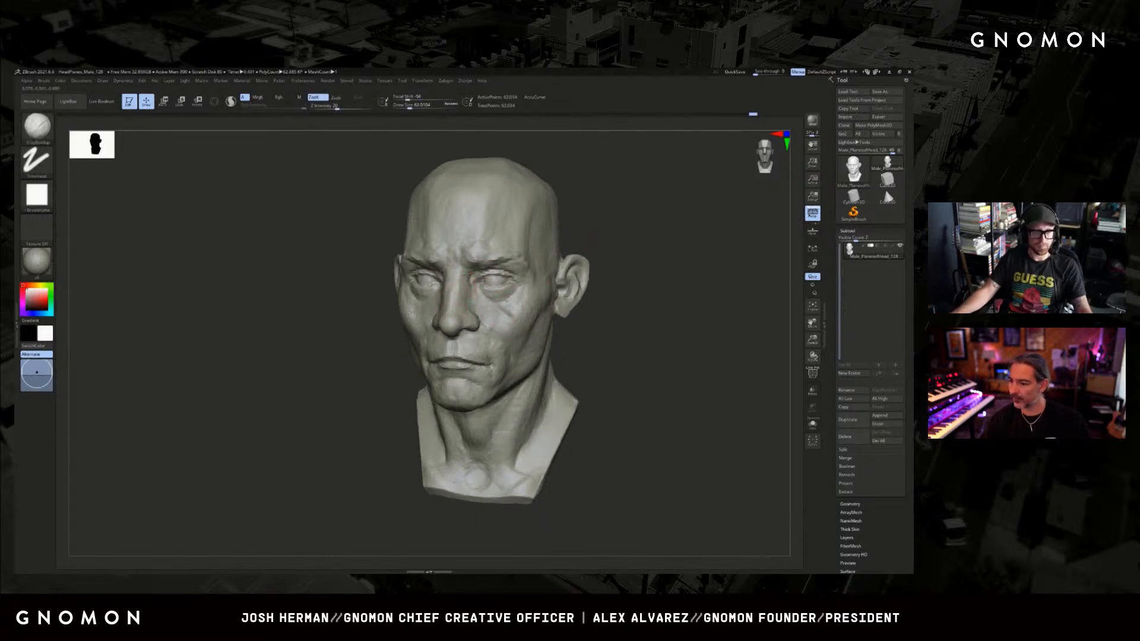
mouse_move(623, 257)
mouse_down()
mouse_move(616, 276)
mouse_move(607, 266)
mouse_up()
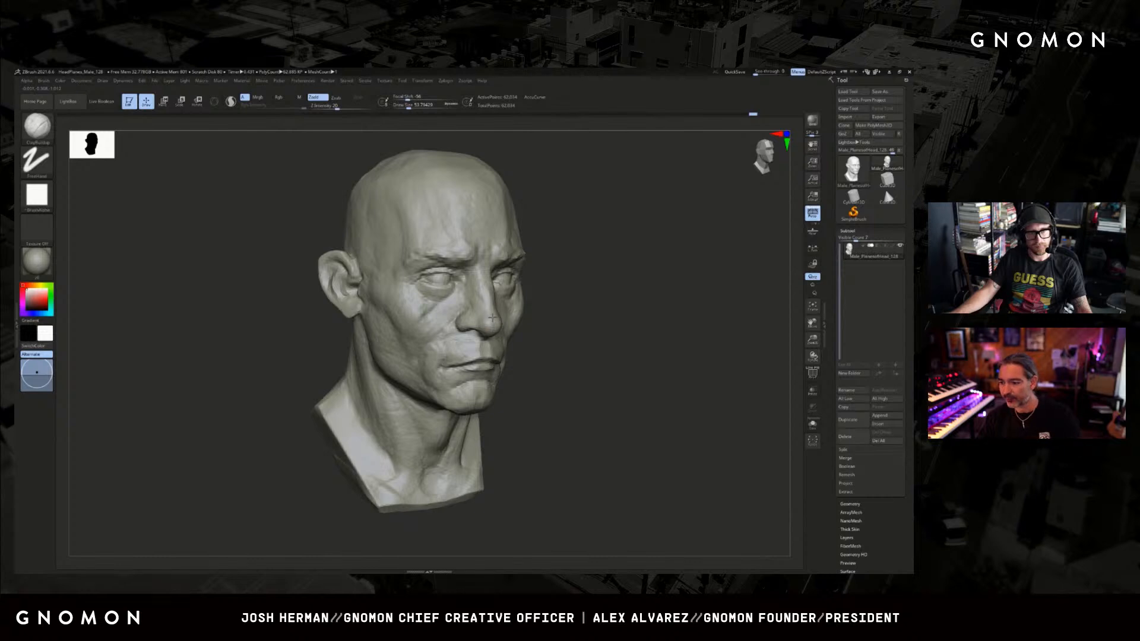
mouse_move(545, 309)
mouse_down()
mouse_move(654, 272)
mouse_move(683, 279)
mouse_up()
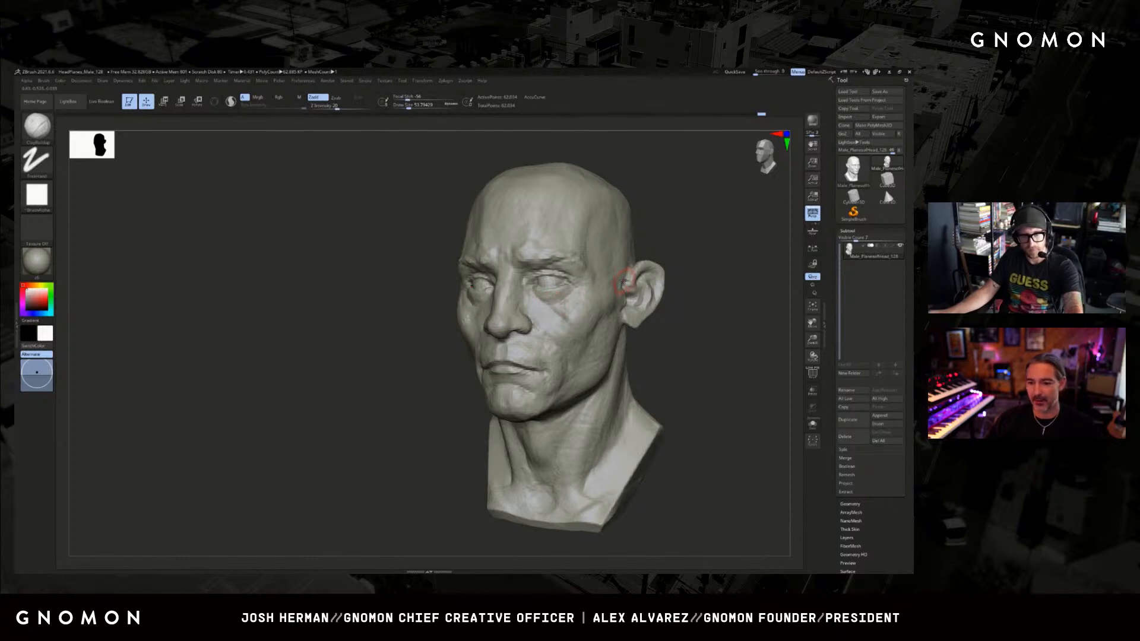
shift+drag(665, 261, 694, 259)
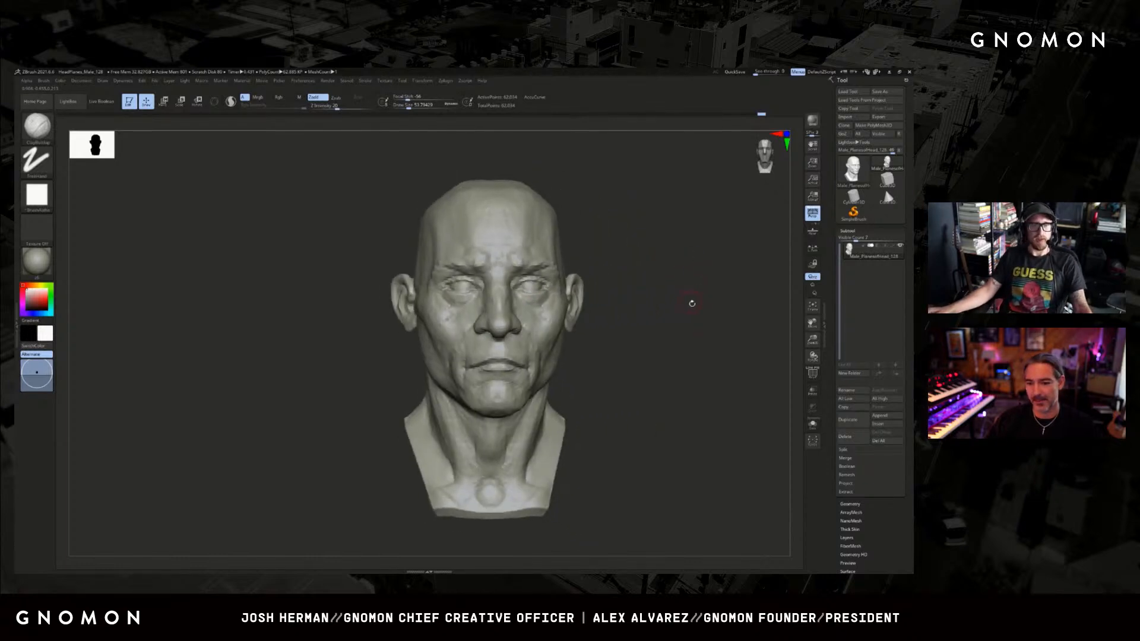
Adjust the cheek contours from the front with the Move brush.
mouse_move(687, 303)
mouse_down()
mouse_move(532, 336)
mouse_move(490, 323)
mouse_up()
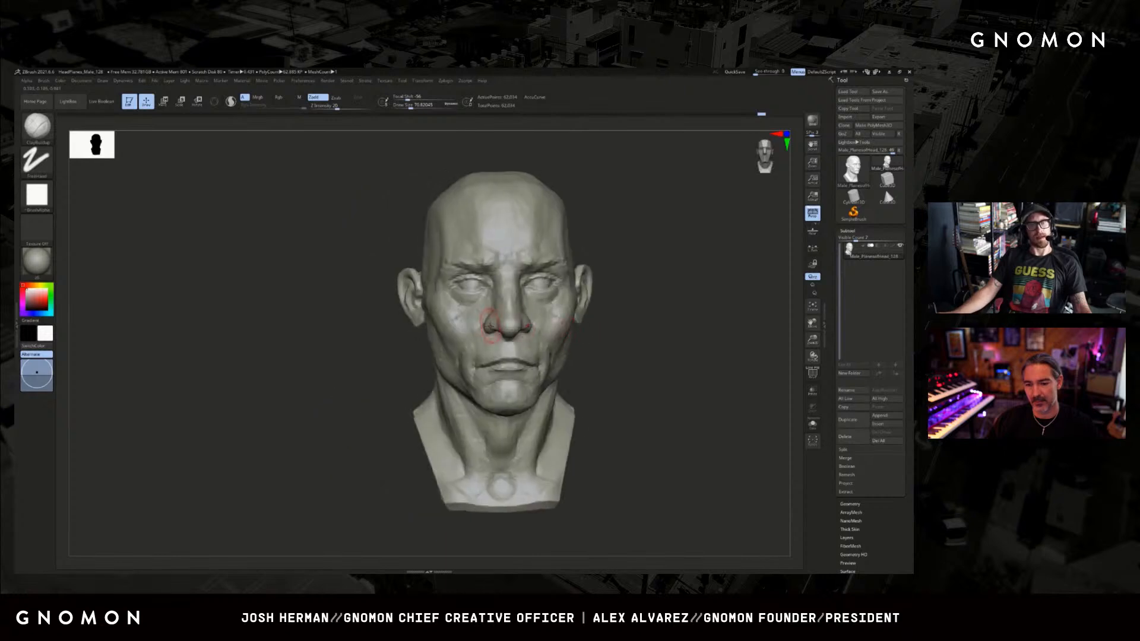
key(b)
key(m)
key(v)
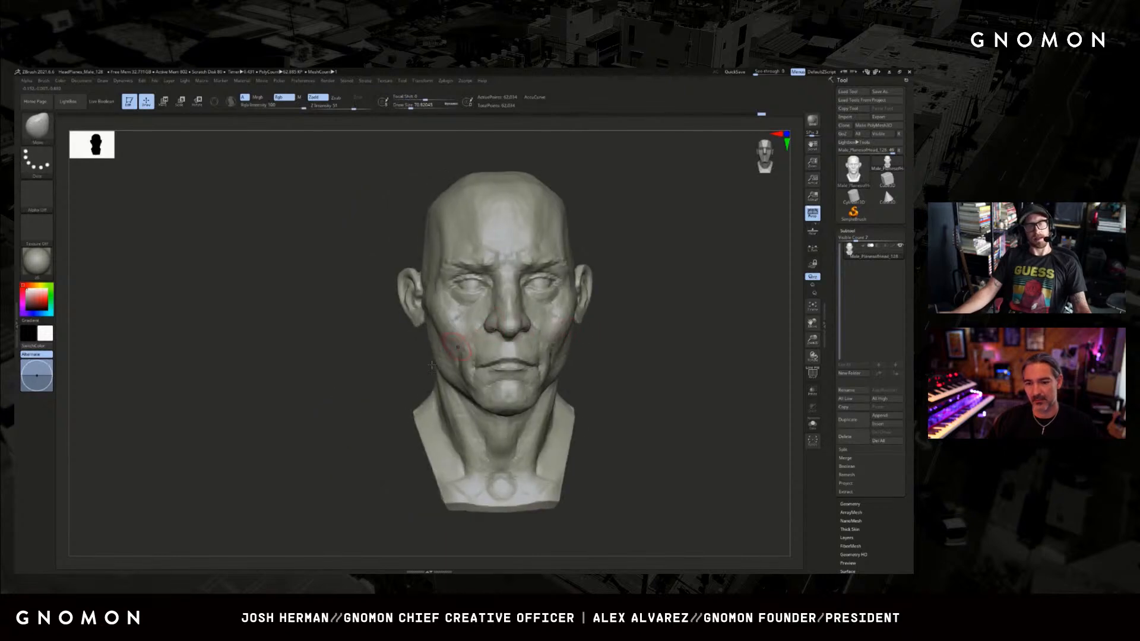
mouse_move(615, 339)
mouse_down()
mouse_move(406, 366)
mouse_move(490, 326)
mouse_up()
Sculpt the cheek area beside the nose with the Standard brush and smooth the cheek surface from the front.
key(b)
key(s)
key(t)
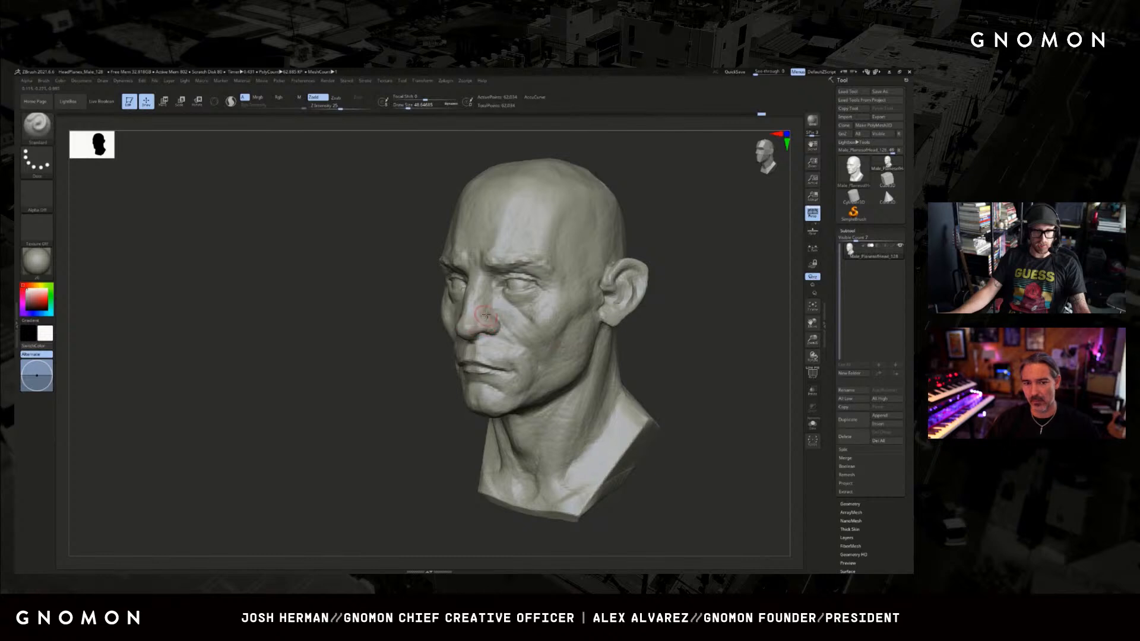
mouse_move(433, 345)
mouse_down()
mouse_move(394, 357)
mouse_move(466, 344)
mouse_up()
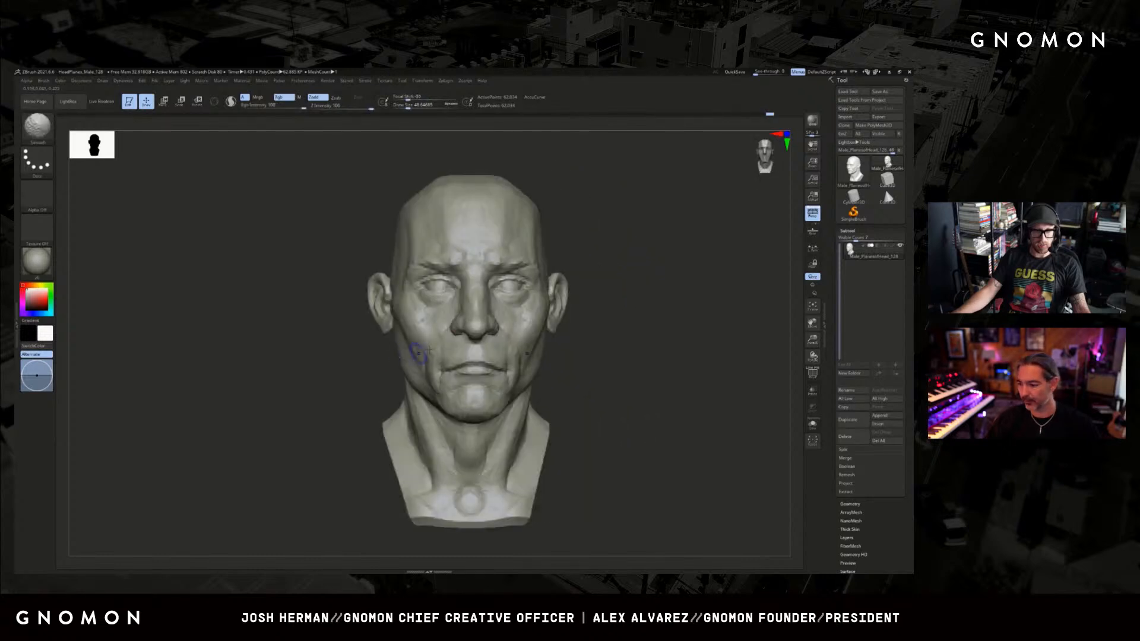
mouse_move(594, 331)
mouse_down()
mouse_move(599, 296)
mouse_move(589, 300)
mouse_move(628, 313)
mouse_move(589, 301)
mouse_up()
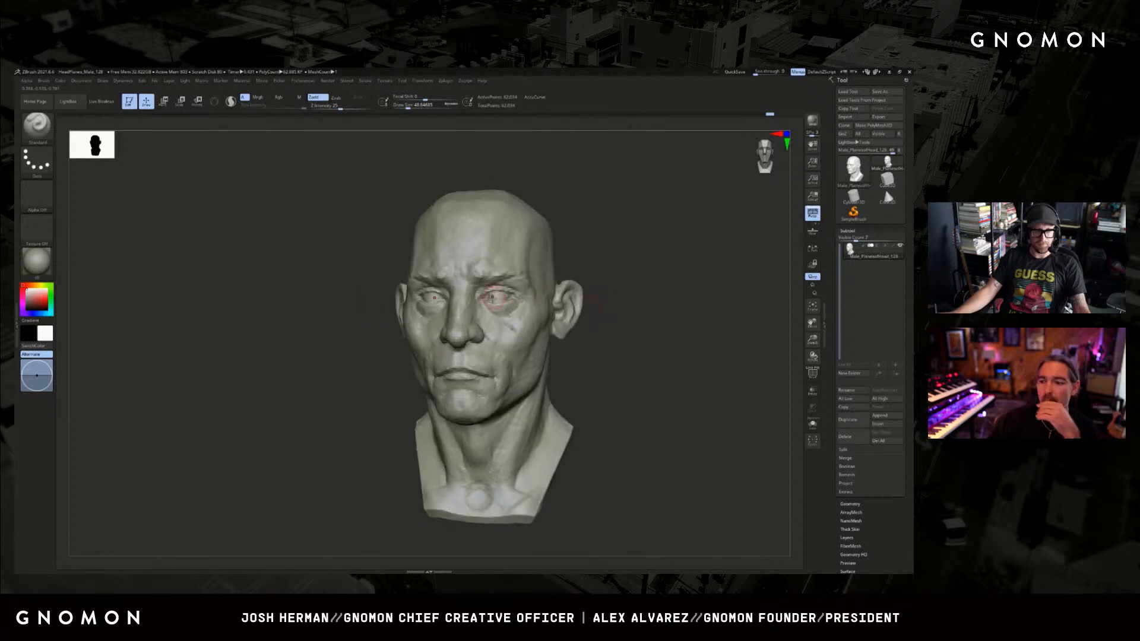
Adjust the cheek and side of the face with an enlarged Move brush.
key(b)
key(d)
key(s)
key(s)
key(b)
key(m)
key(v)
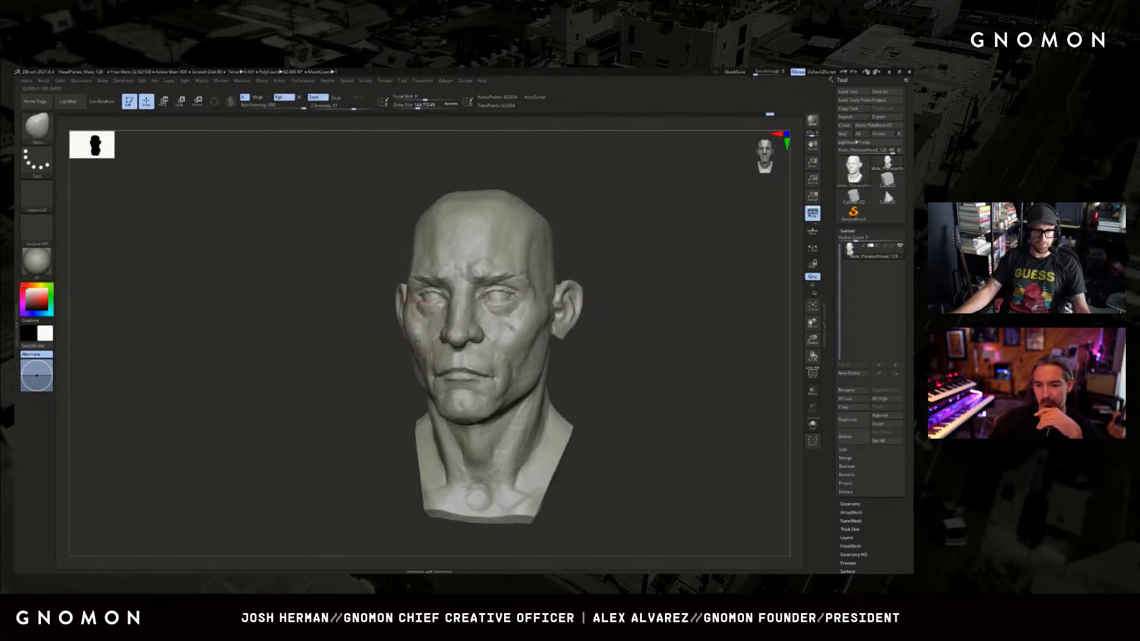
drag(364, 360, 397, 374)
key(s)
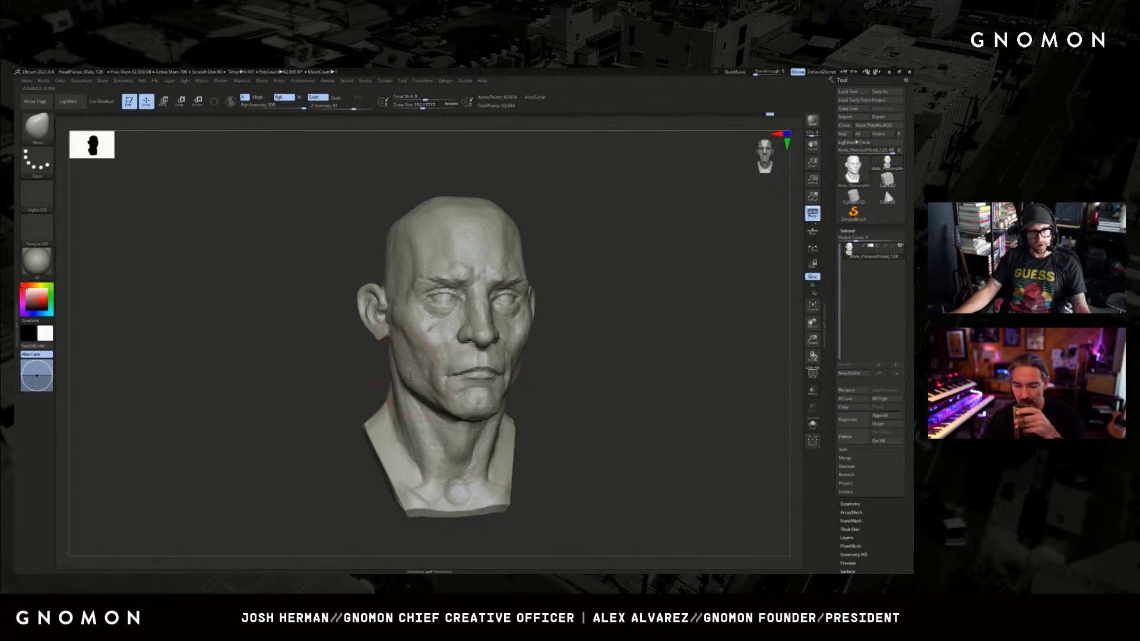
Reshape the jaw and upper neck contours with the Move brush from both three-quarter sides.
drag(364, 386, 380, 388)
key(s)
drag(639, 321, 572, 336)
key(s)
key(s)
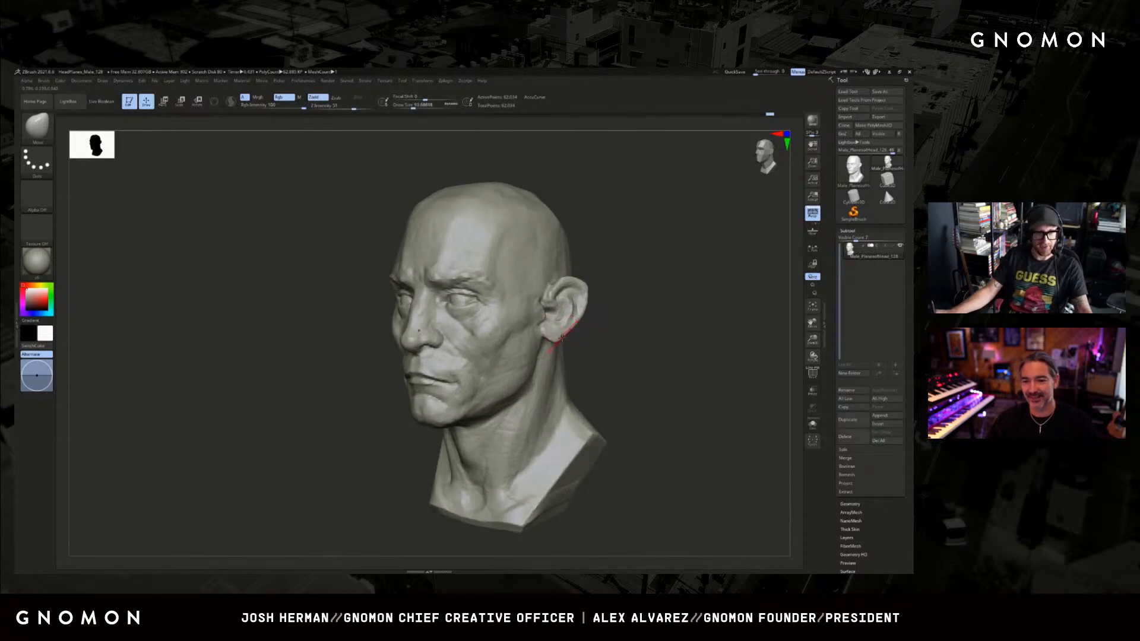
Reshape the ear area and the back contour of the skull and neck with a resized Move brush from the side.
mouse_move(597, 339)
mouse_down()
mouse_move(563, 337)
mouse_move(588, 317)
mouse_up()
key(s)
key(s)
key(s)
mouse_move(619, 311)
mouse_down()
mouse_move(661, 312)
mouse_move(649, 321)
mouse_move(635, 299)
mouse_move(646, 308)
mouse_up()
key(s)
click(636, 308)
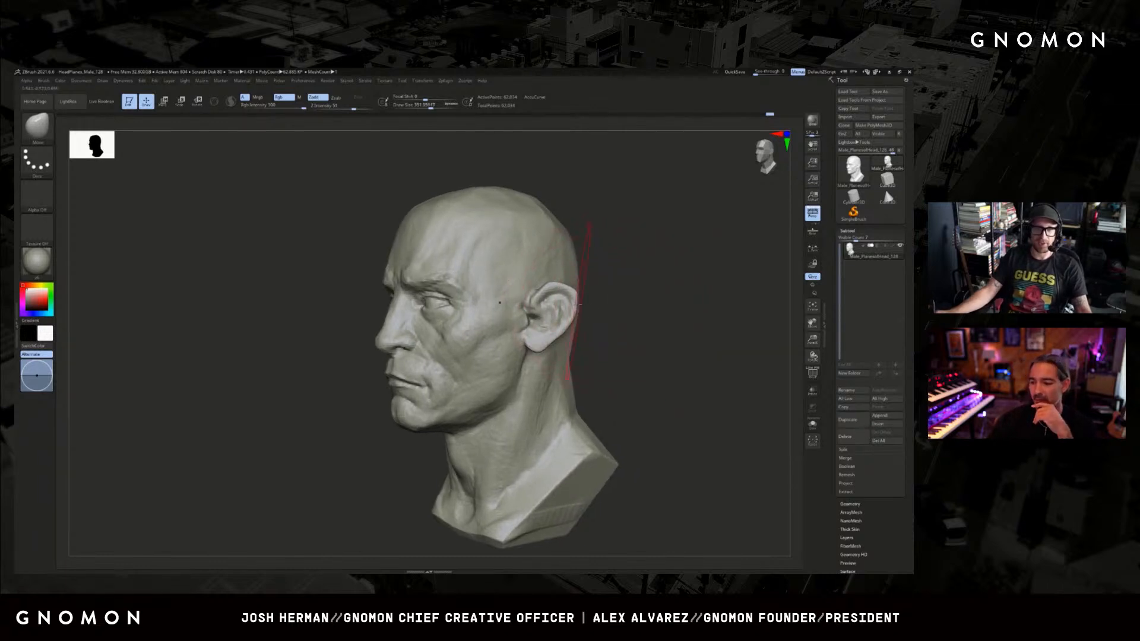
drag(578, 306, 568, 310)
mouse_move(661, 311)
mouse_down()
mouse_move(624, 308)
mouse_move(667, 335)
mouse_move(640, 321)
mouse_up()
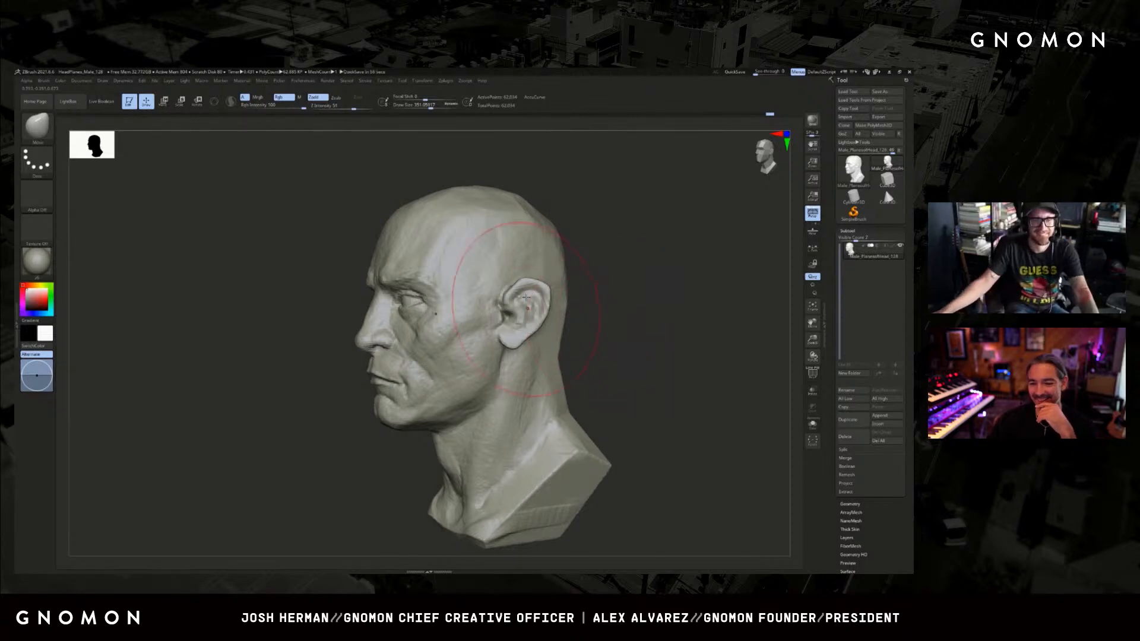
Build up the back of the neck and the base of the skull with the ClayBuildup brush.
mouse_move(601, 301)
mouse_down()
mouse_move(642, 299)
mouse_move(593, 303)
mouse_up()
key(b)
key(c)
key(b)
key(s)
drag(537, 316, 522, 317)
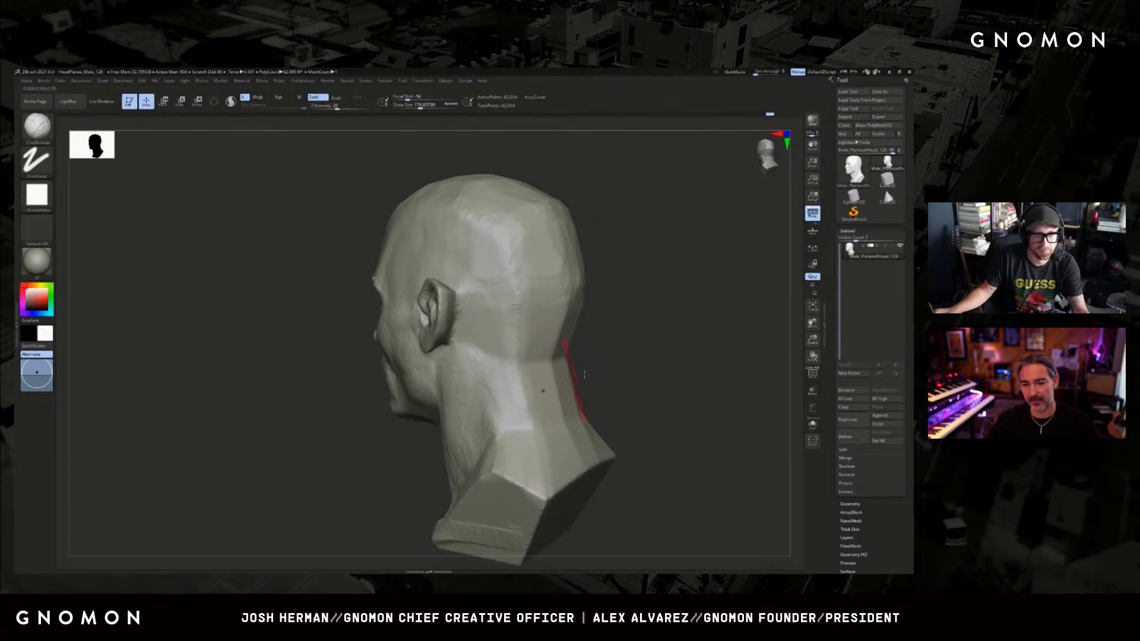
mouse_move(635, 373)
mouse_down()
mouse_move(573, 367)
mouse_move(556, 387)
mouse_move(584, 454)
mouse_up()
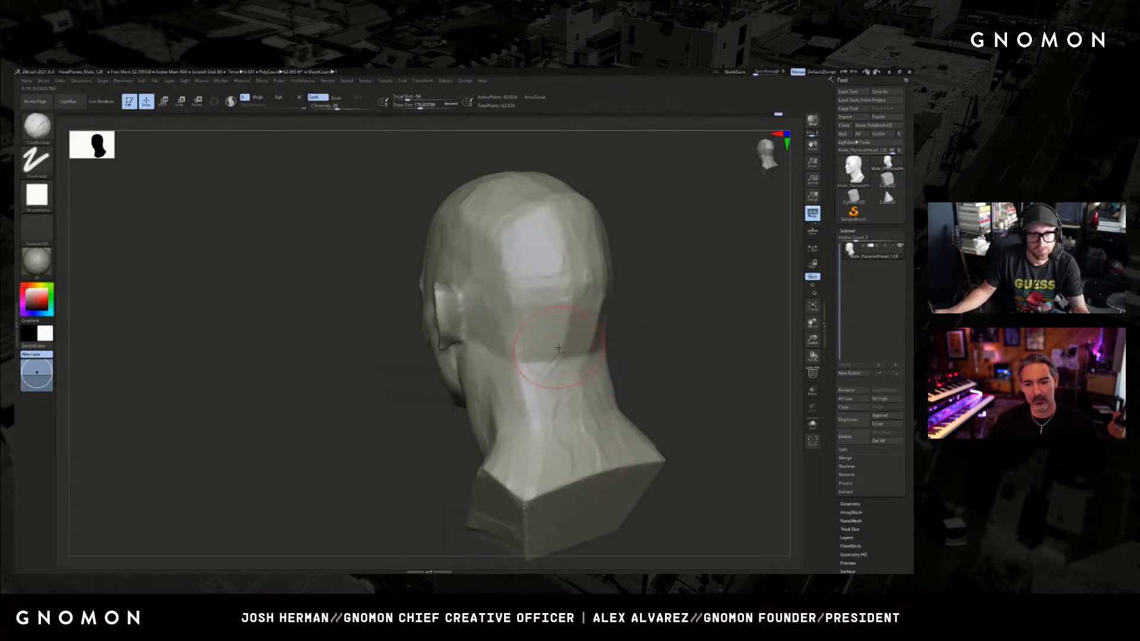
drag(559, 348, 565, 328)
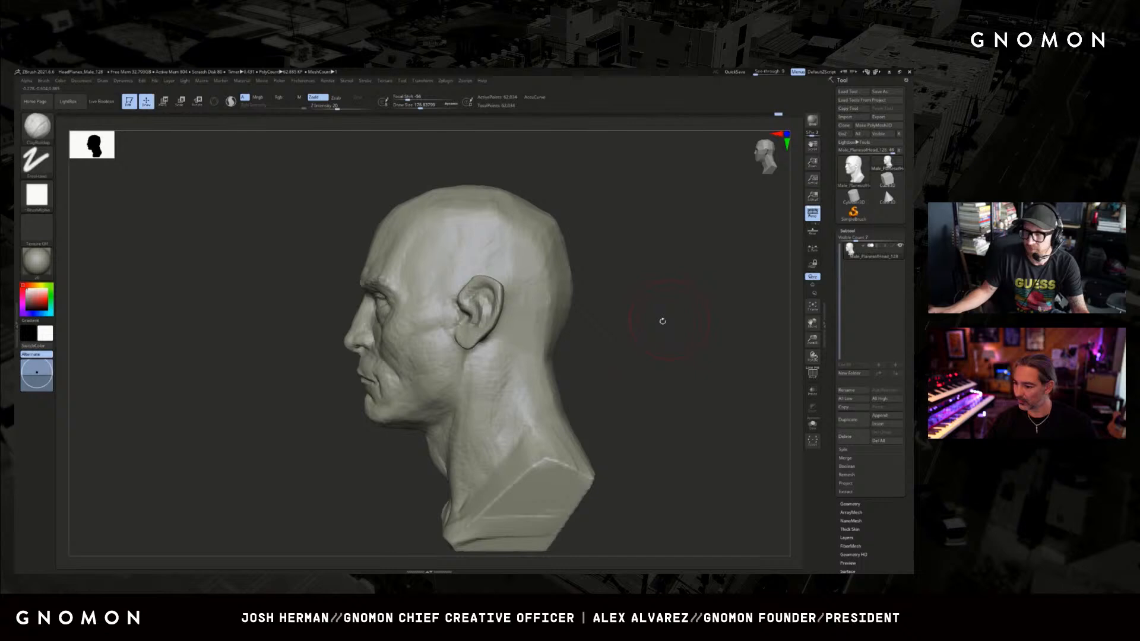
mouse_move(661, 318)
mouse_down()
mouse_move(669, 331)
mouse_move(731, 324)
mouse_move(639, 324)
mouse_move(671, 351)
mouse_up()
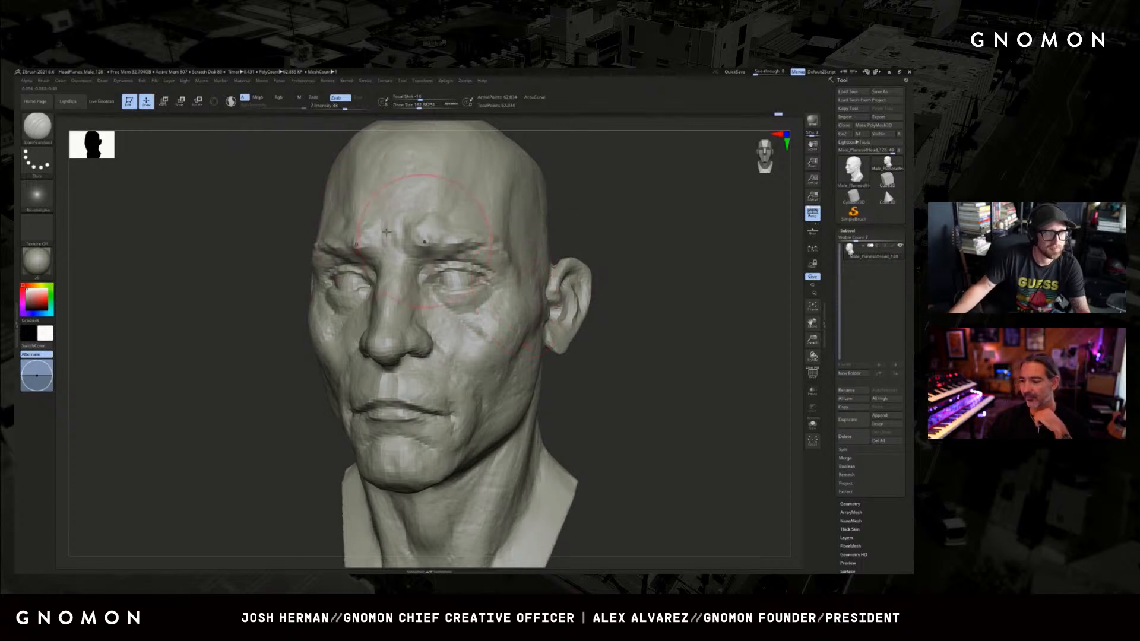
Work over the eyeballs from the front with a reduced DamStandard brush.
drag(245, 240, 542, 244)
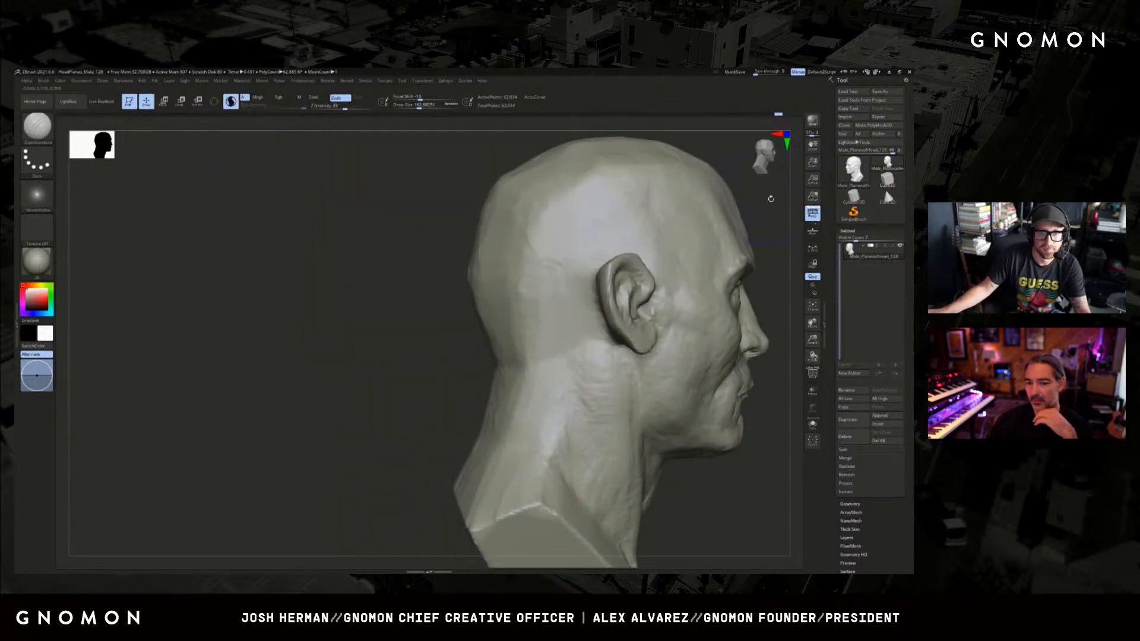
shift+drag(770, 196, 523, 279)
key([)
key([)
key([)
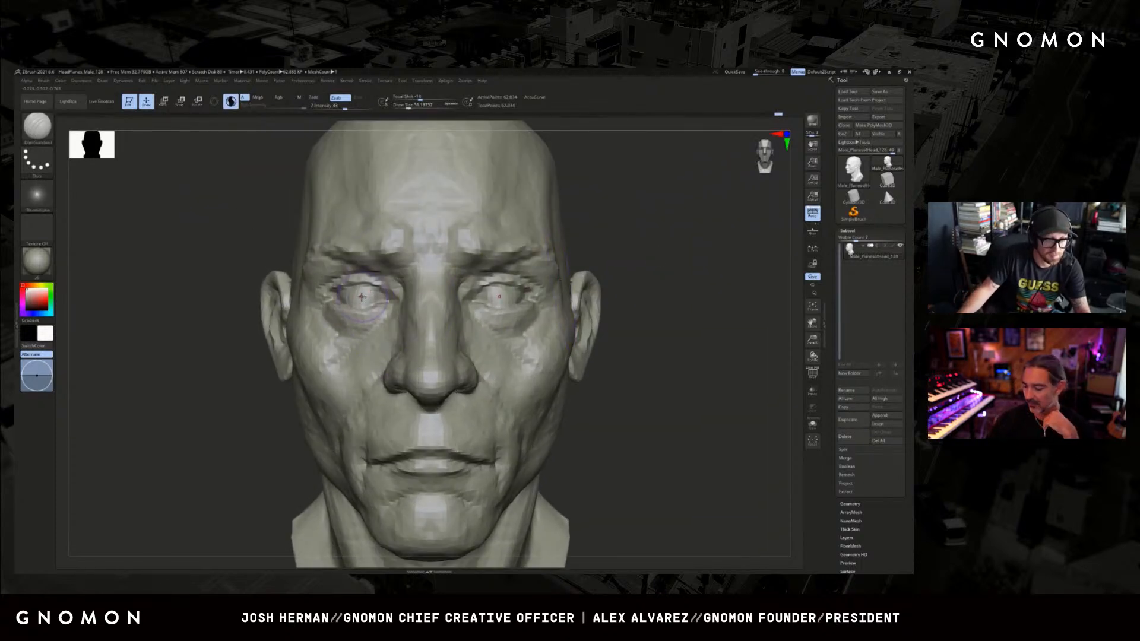
drag(359, 296, 365, 294)
drag(682, 250, 653, 265)
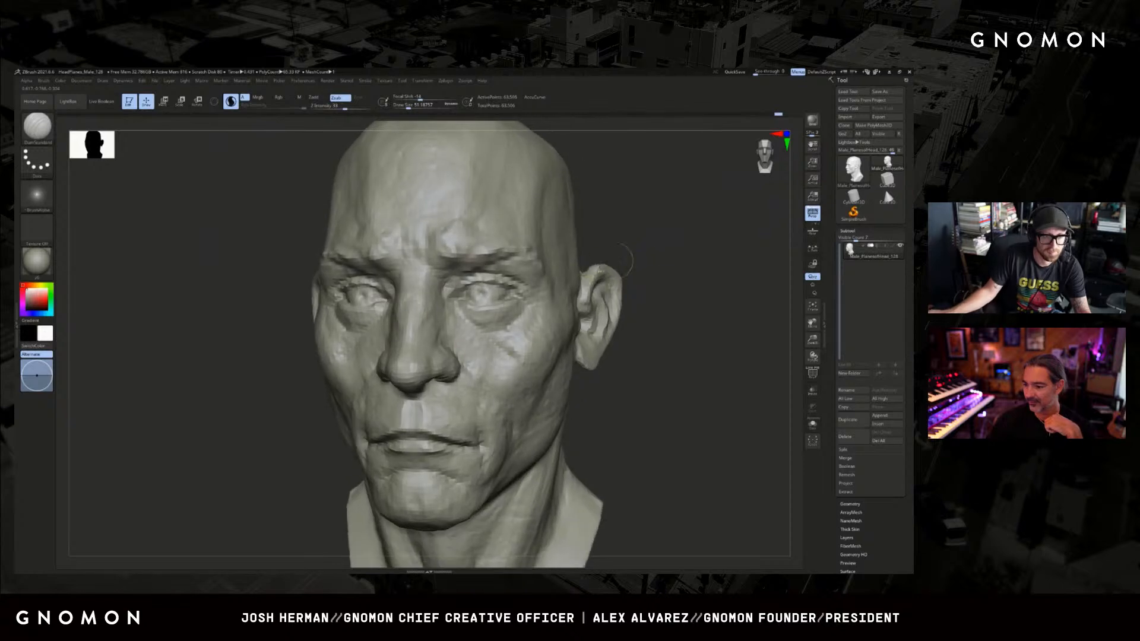
Form the irises on both eyeballs with a small Clay brush.
key([)
key(b)
key(c)
key(l)
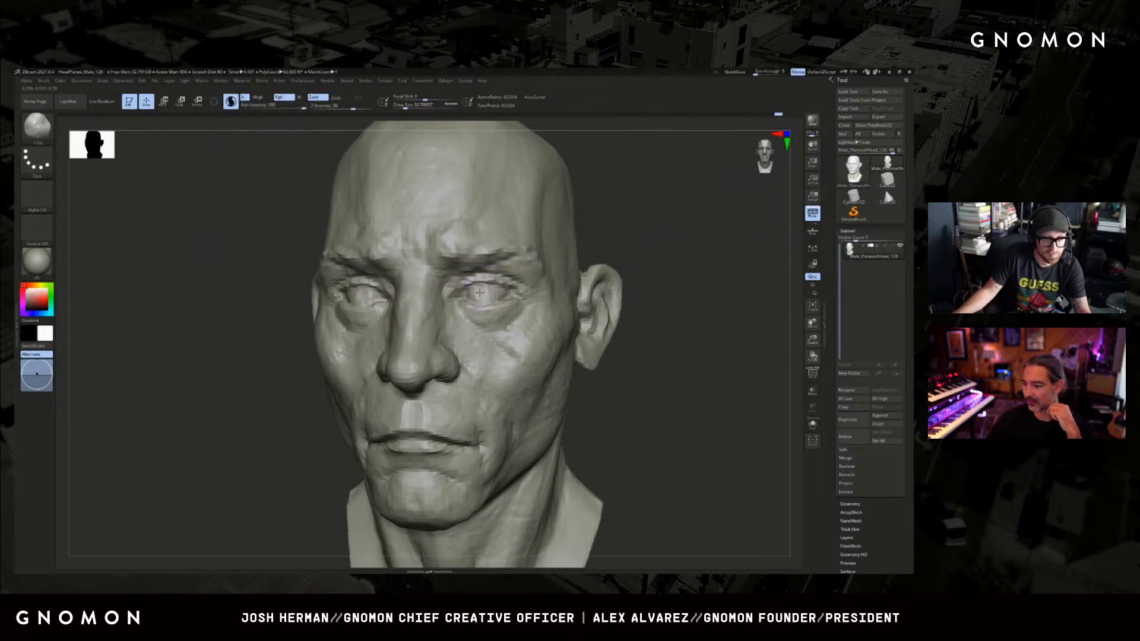
key(])
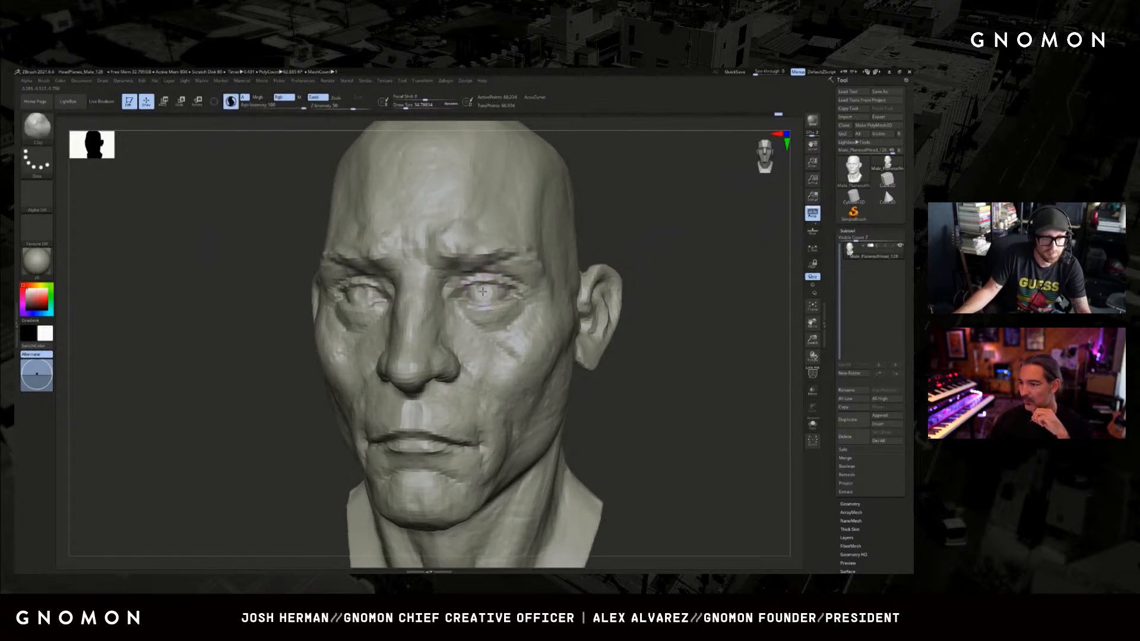
drag(646, 247, 594, 249)
drag(485, 292, 488, 292)
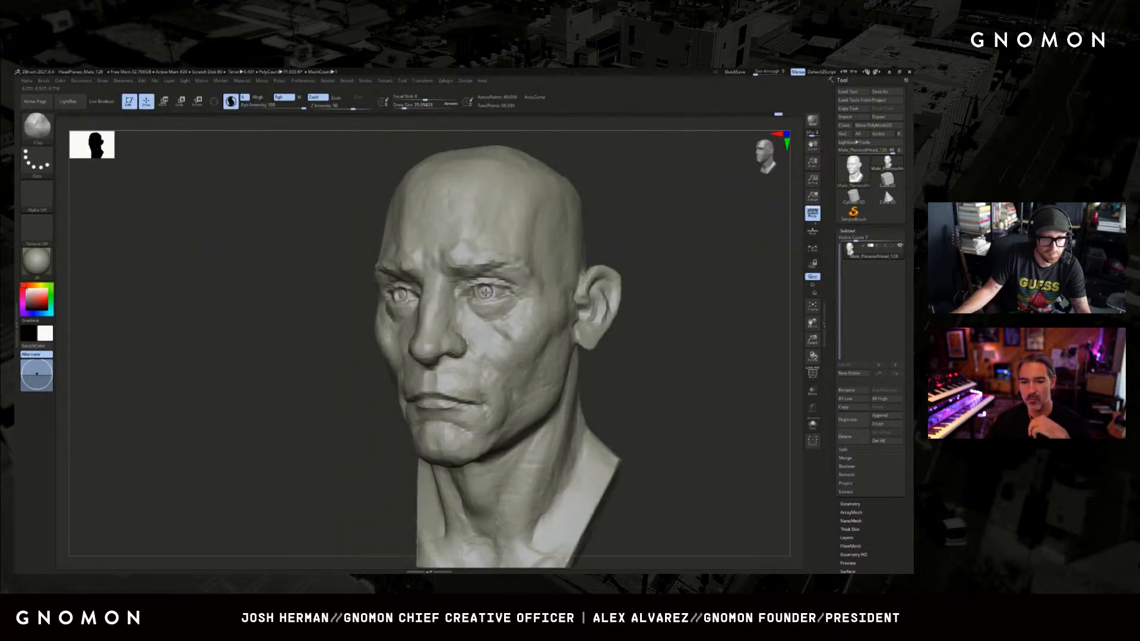
key(ctrl)
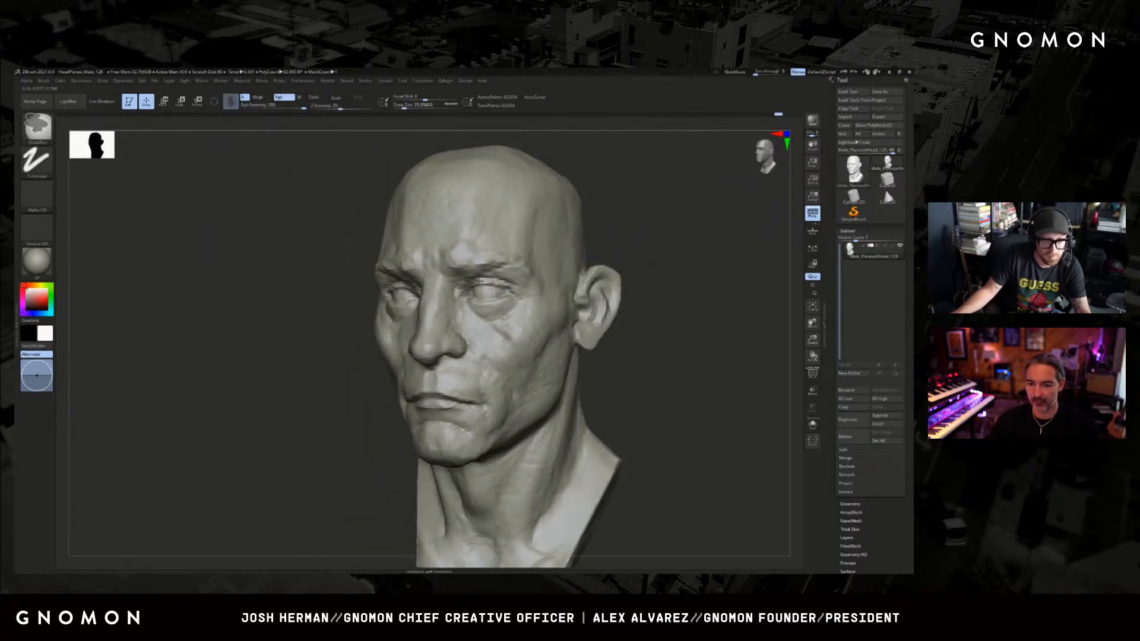
Indent the pupils in the irises with a small Clay brush, undoing and redoing the mark at an adjusted size.
drag(637, 241, 616, 253)
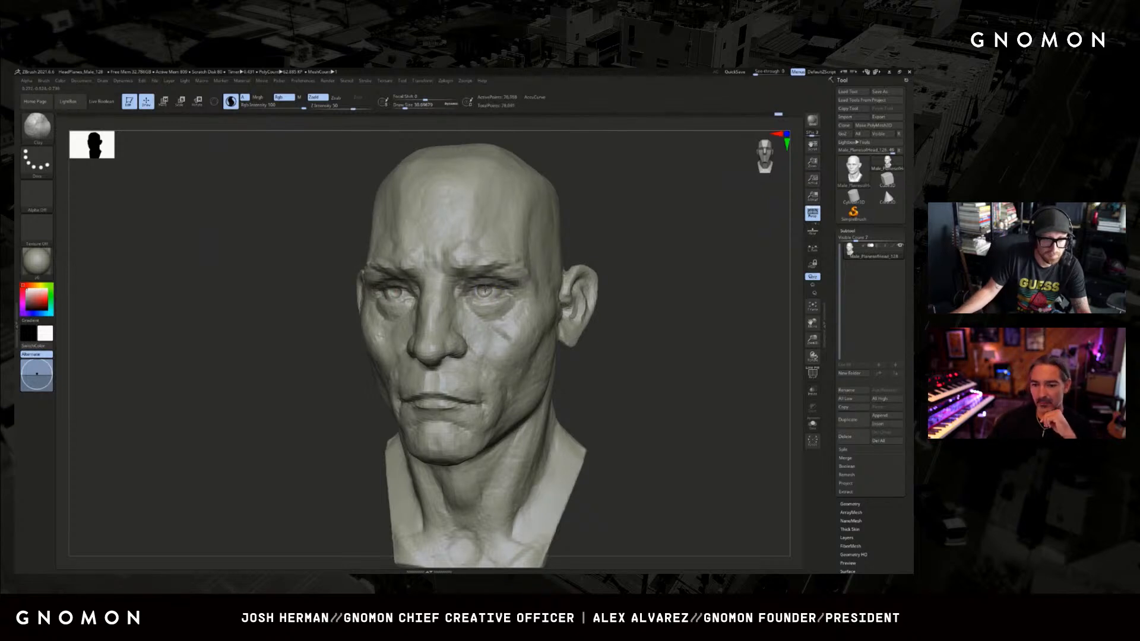
drag(572, 258, 620, 253)
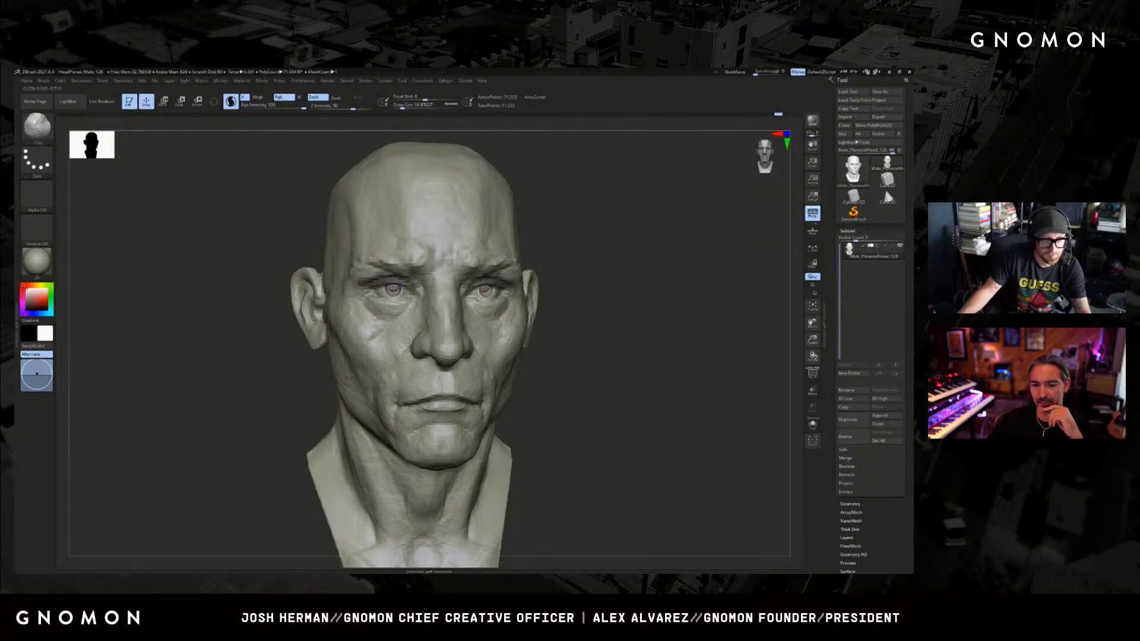
alt+click(392, 288)
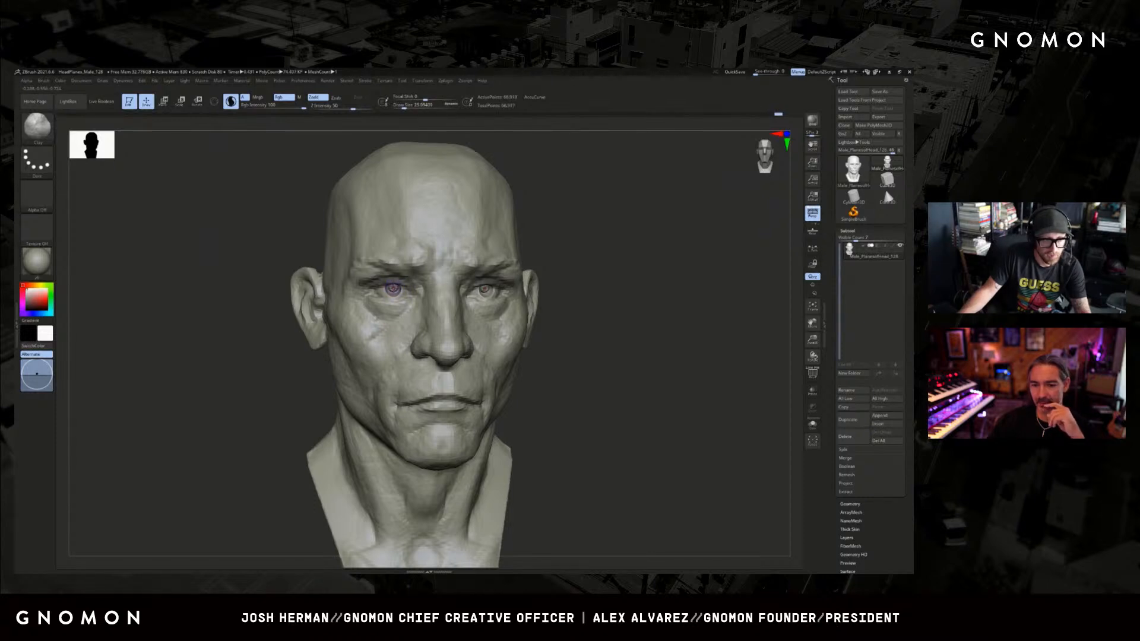
key(ctrl+z)
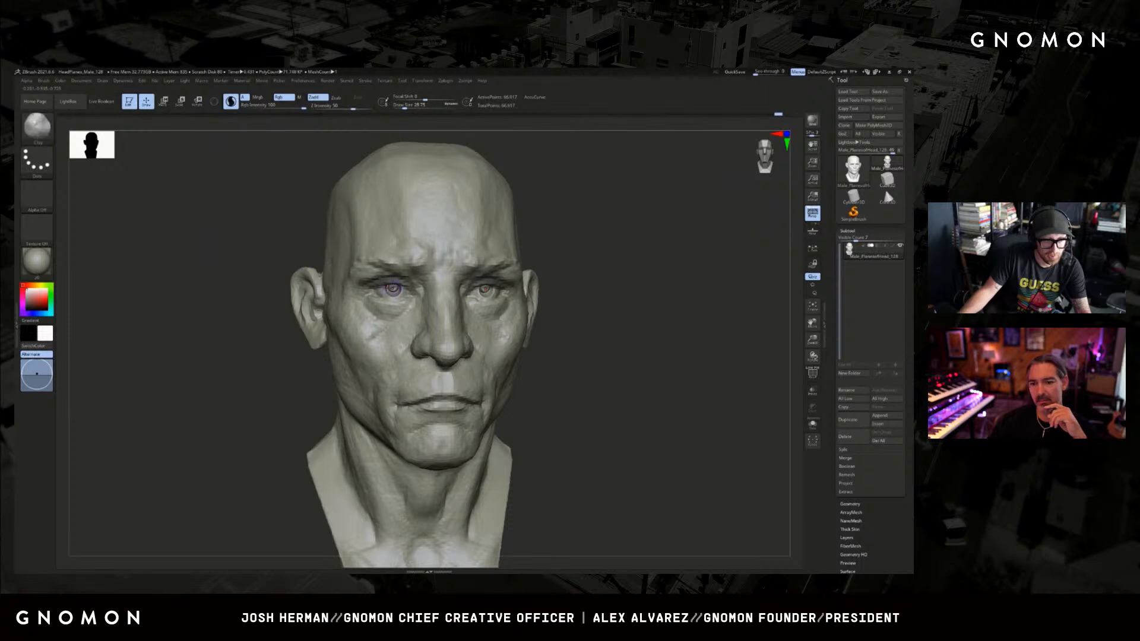
drag(271, 337, 324, 341)
click(392, 288)
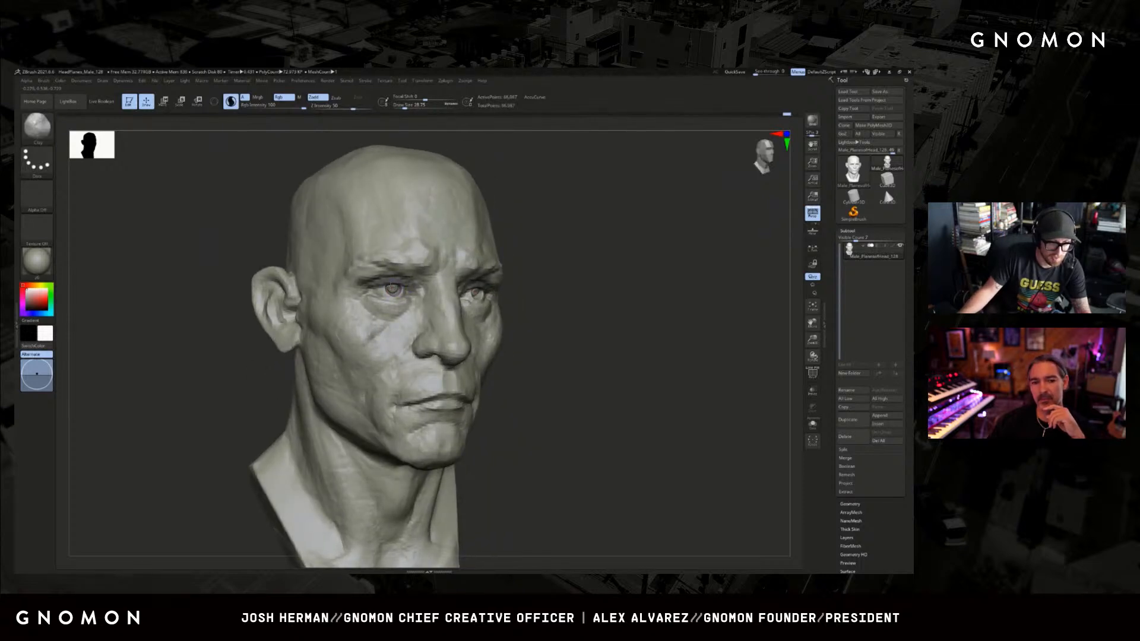
Adjust the eyelid shape around the iris with the Move brush from the three-quarter side.
mouse_move(590, 249)
mouse_down()
mouse_move(617, 245)
mouse_move(606, 264)
mouse_up()
key(b)
key(m)
key(v)
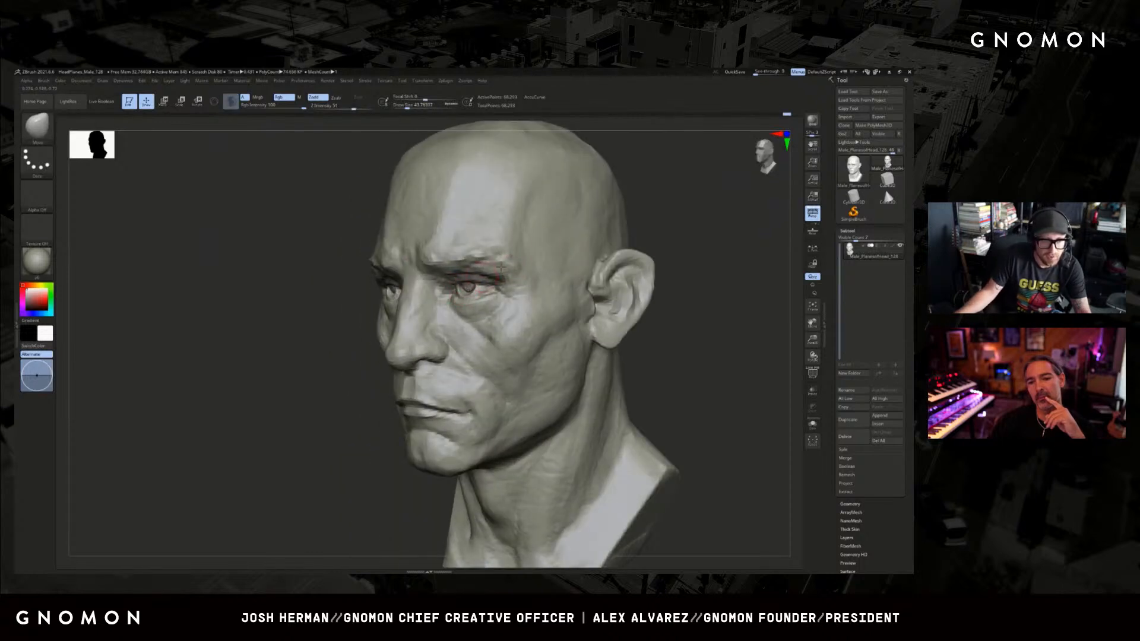
mouse_move(648, 223)
mouse_down()
mouse_move(611, 243)
mouse_move(555, 246)
mouse_up()
Carve the inner corner and lower lid of the eye with a small DamStandard brush.
key(b)
key(d)
key(s)
key(s)
drag(392, 321, 397, 320)
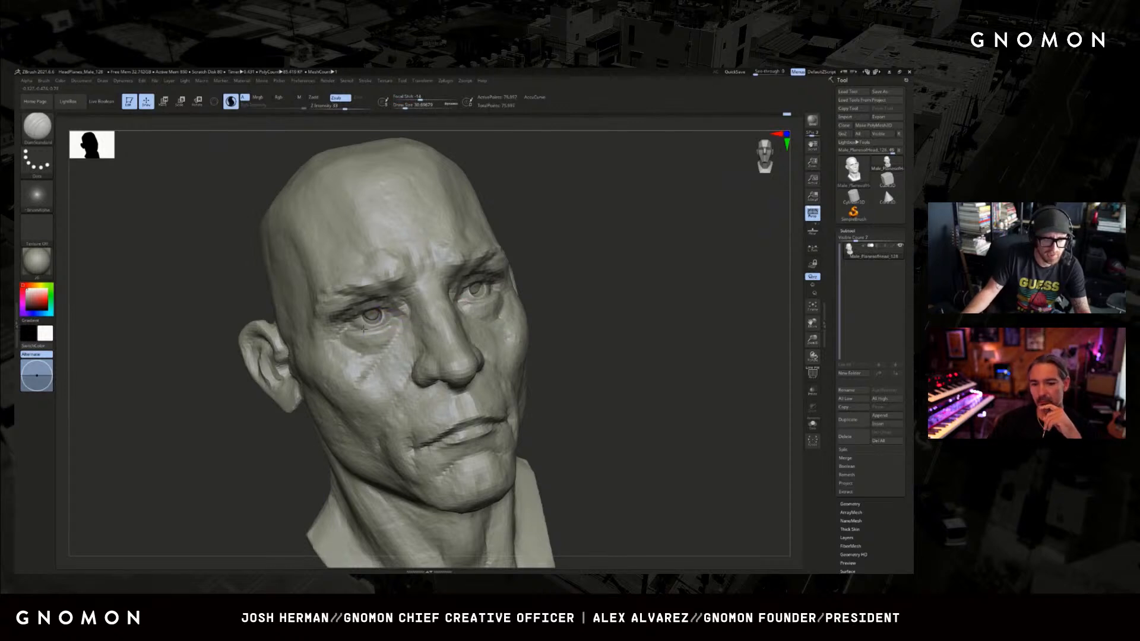
drag(556, 269, 522, 260)
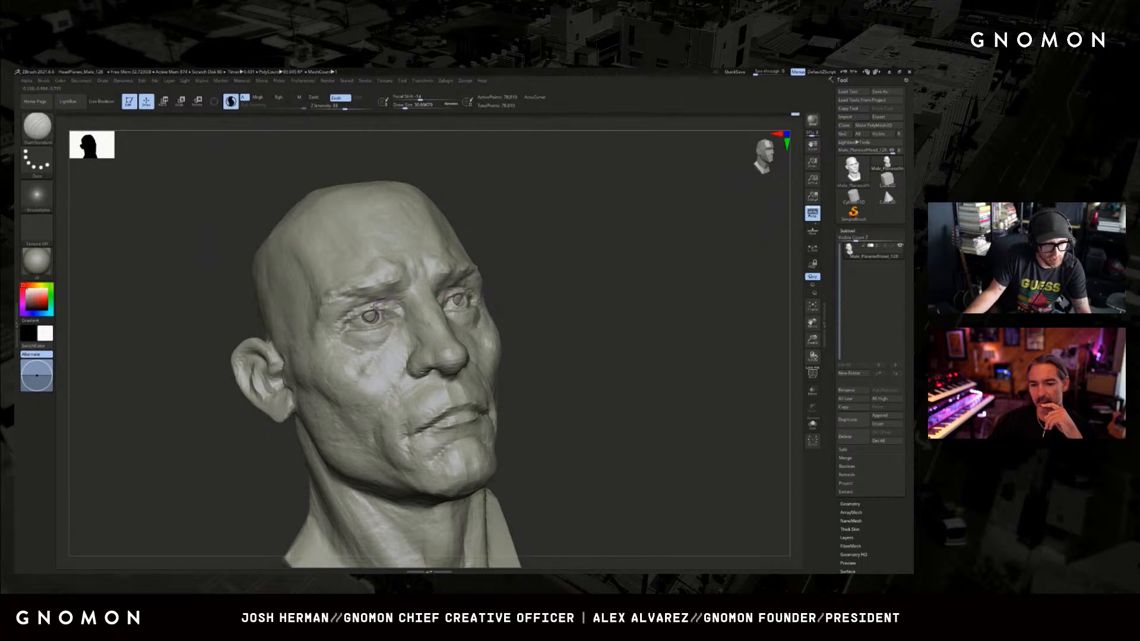
Sharpen the upper eyelid edge and eye corners with a smaller DamStandard brush, working from the side and front.
shift+drag(376, 308, 387, 310)
key(s)
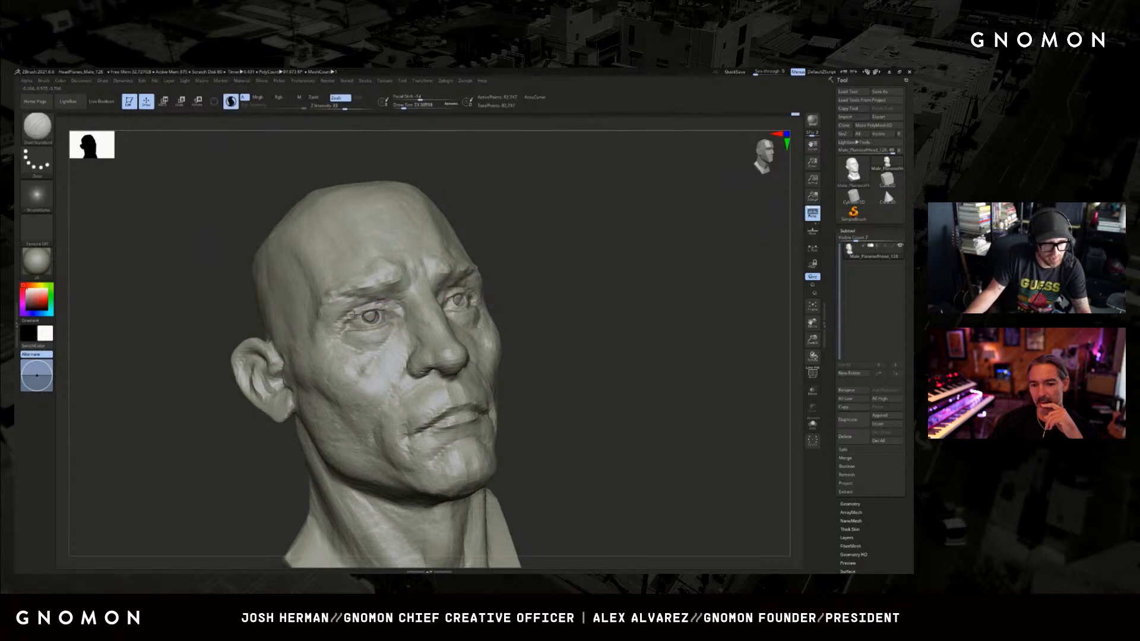
mouse_move(534, 260)
mouse_down()
mouse_move(549, 279)
mouse_move(639, 283)
mouse_move(610, 282)
mouse_up()
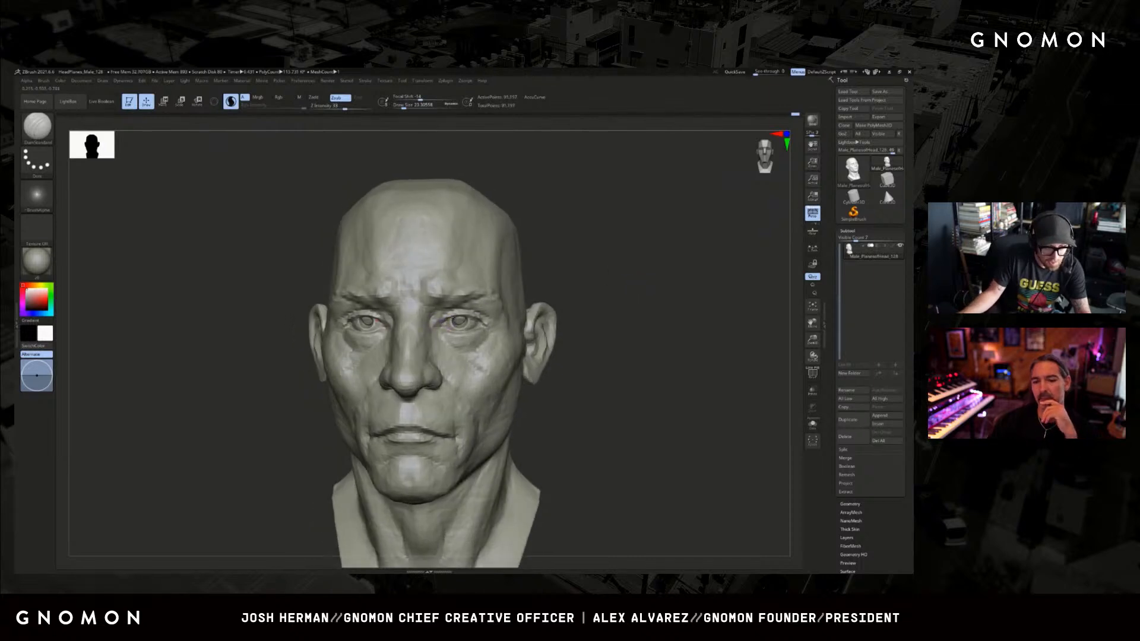
drag(442, 321, 465, 318)
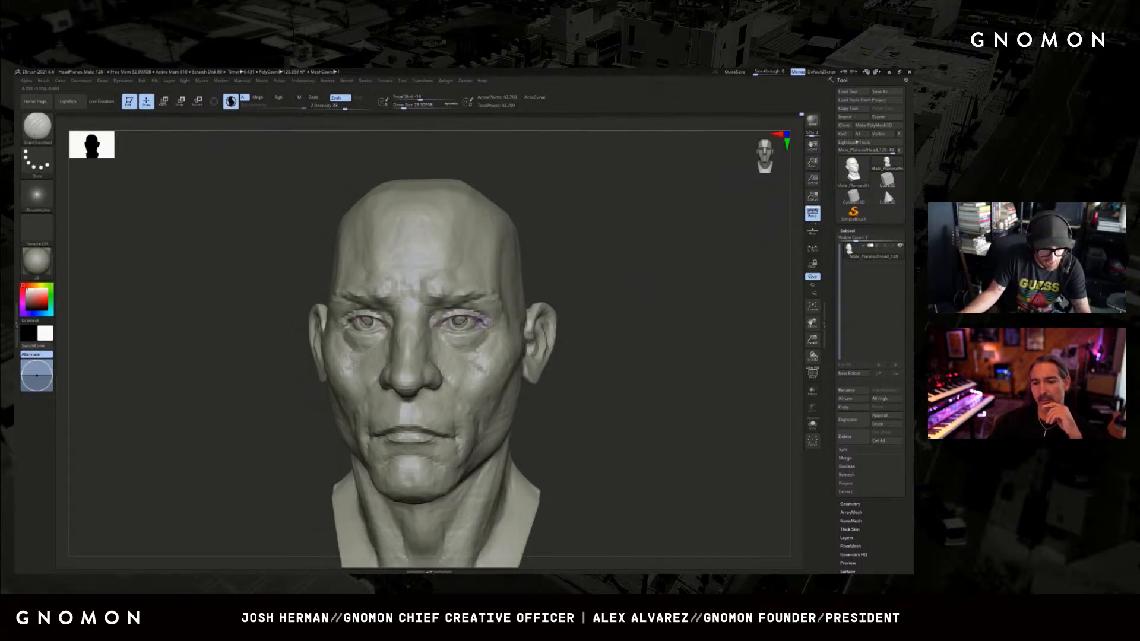
drag(582, 286, 614, 288)
key(s)
Adjust the inner and outer eye corners from the front with a reduced Move brush.
key(b)
key(m)
key(v)
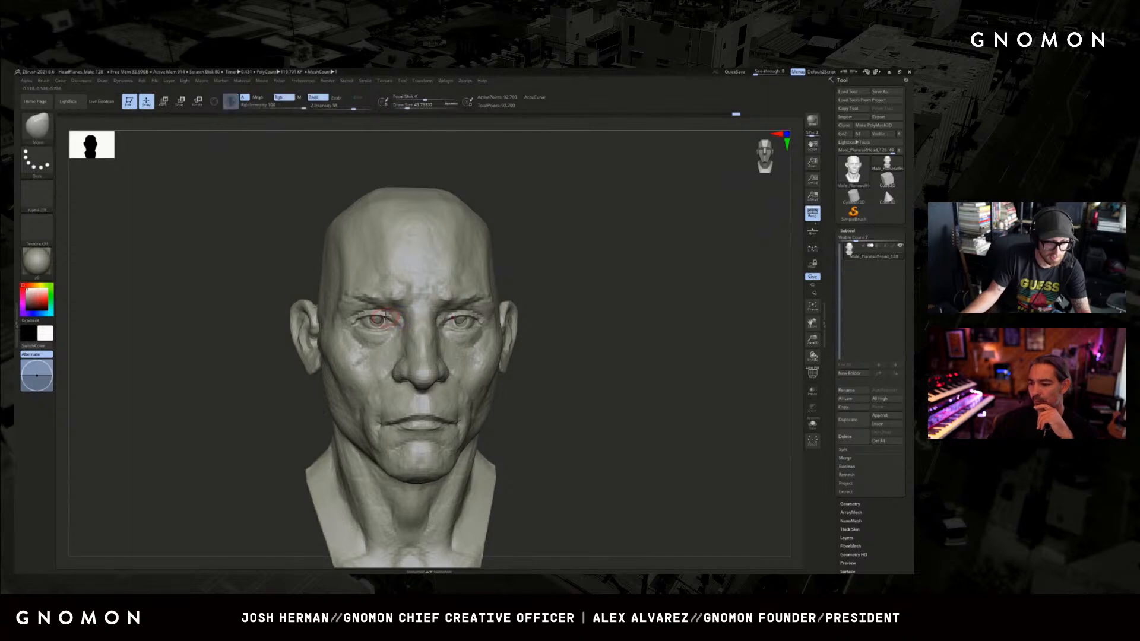
key([)
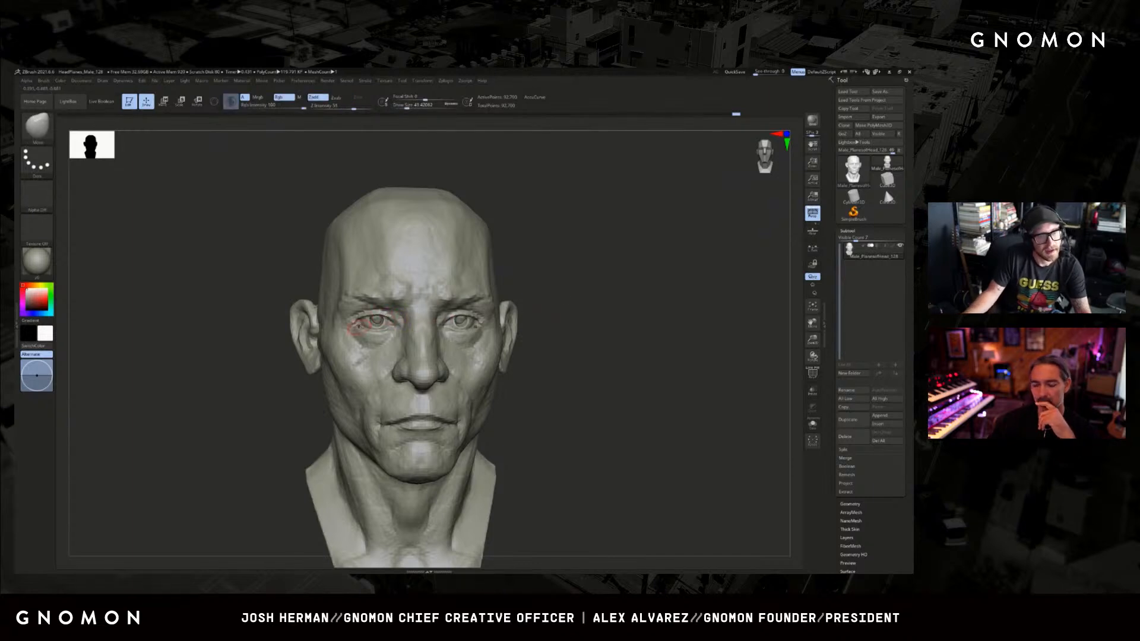
drag(255, 428, 250, 434)
mouse_move(612, 317)
mouse_down()
mouse_move(620, 352)
mouse_move(586, 309)
mouse_up()
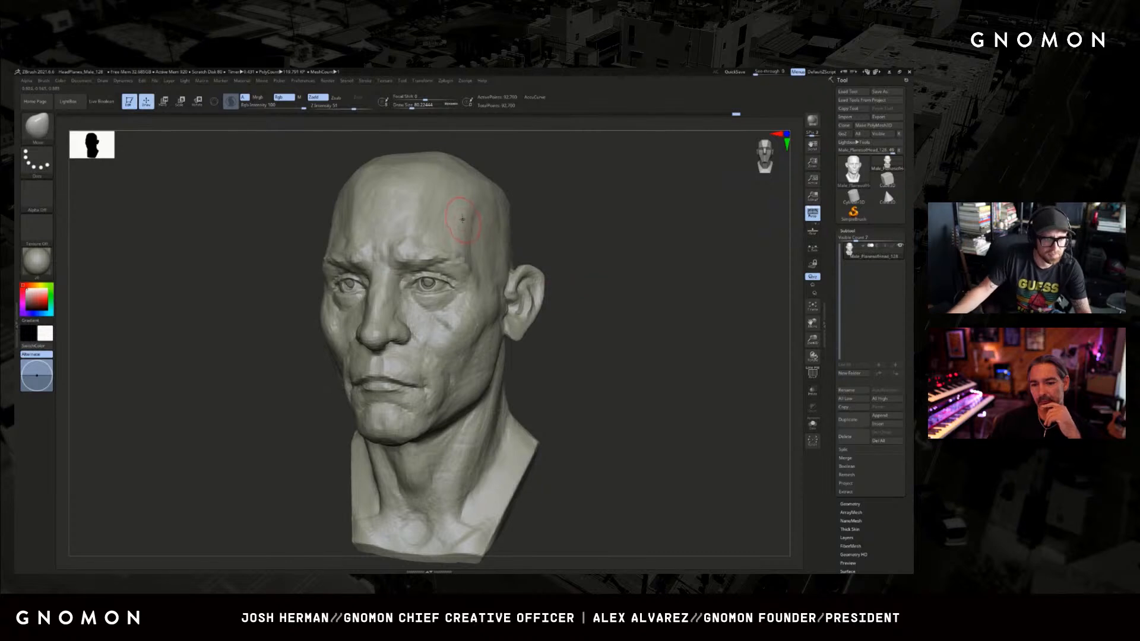
Carve the upper lid fold and outer eye corner using a small DamStandard brush with Sculptris Pro enabled, working from both three-quarter sides.
alt+drag(272, 204, 253, 234)
key(s)
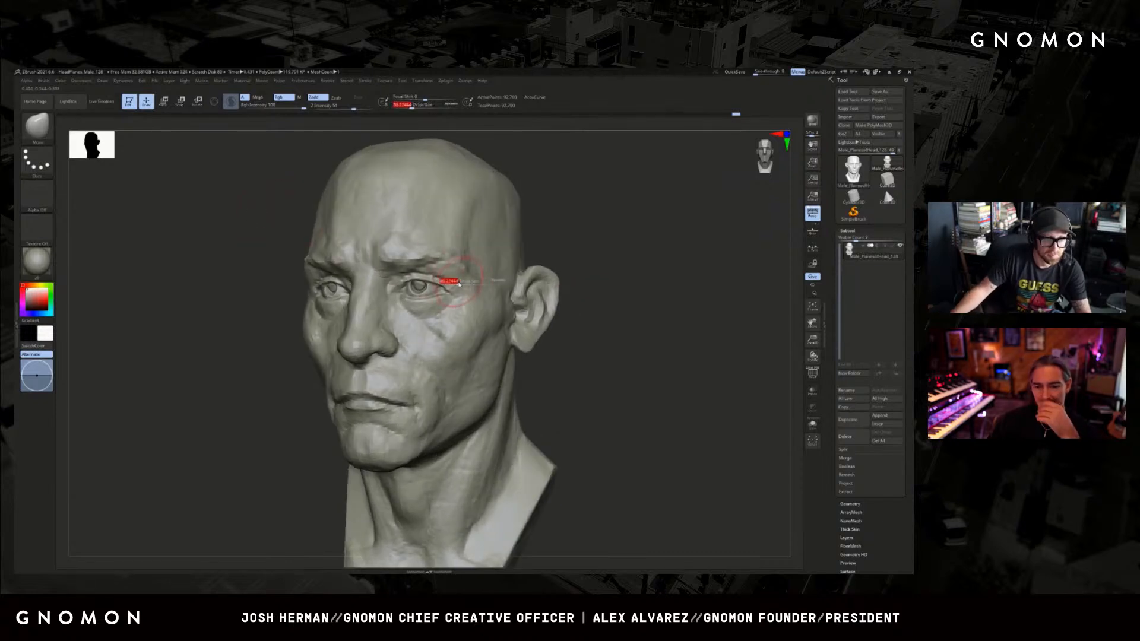
drag(458, 284, 445, 282)
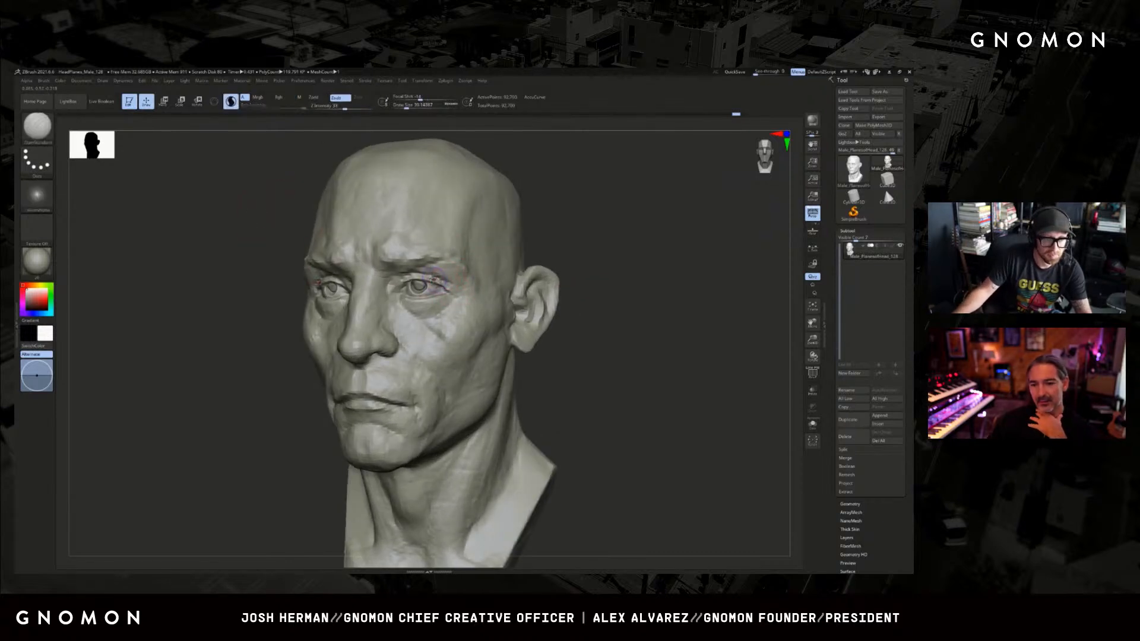
mouse_move(560, 237)
mouse_down()
mouse_move(529, 262)
mouse_move(548, 269)
mouse_move(523, 273)
mouse_up()
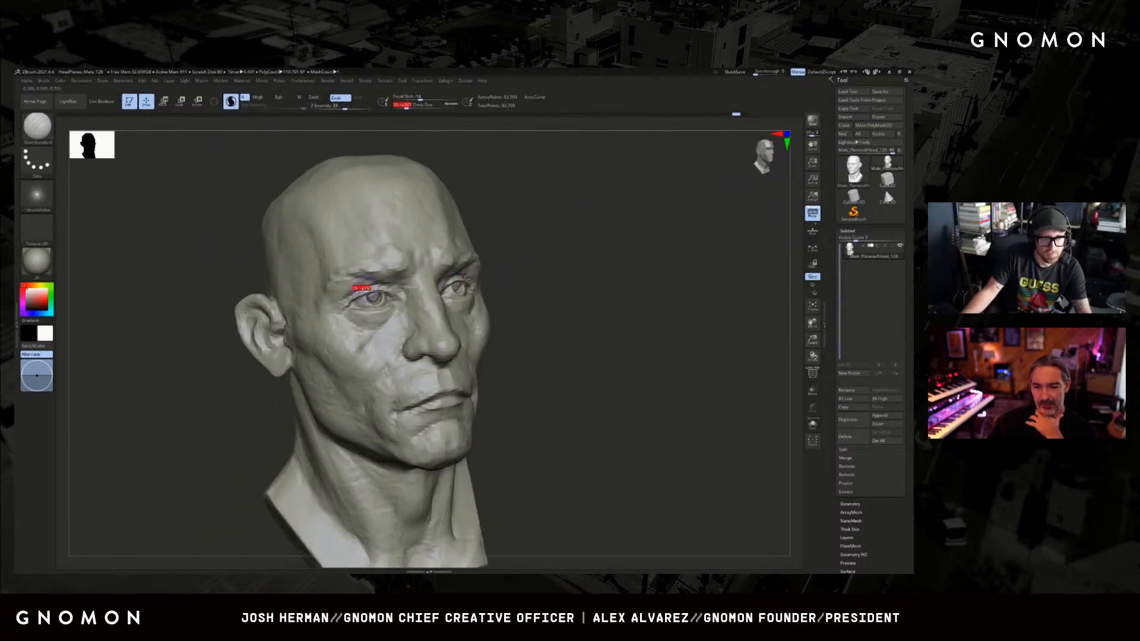
drag(333, 302, 349, 302)
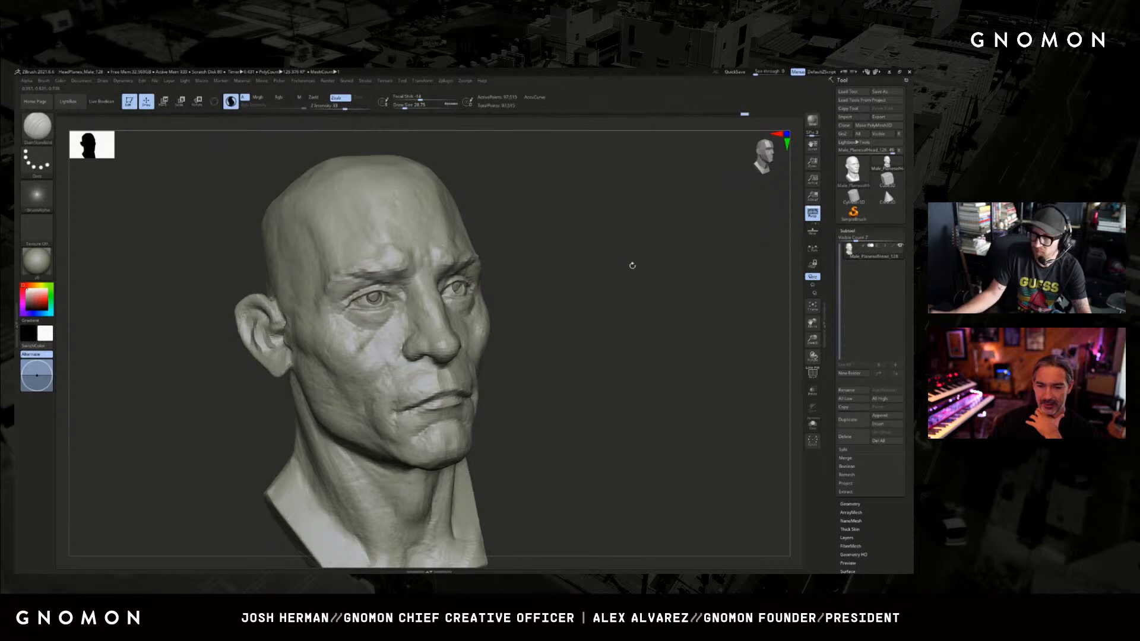
mouse_move(632, 266)
mouse_down()
mouse_move(674, 257)
mouse_move(693, 282)
mouse_move(706, 278)
mouse_move(669, 273)
mouse_up()
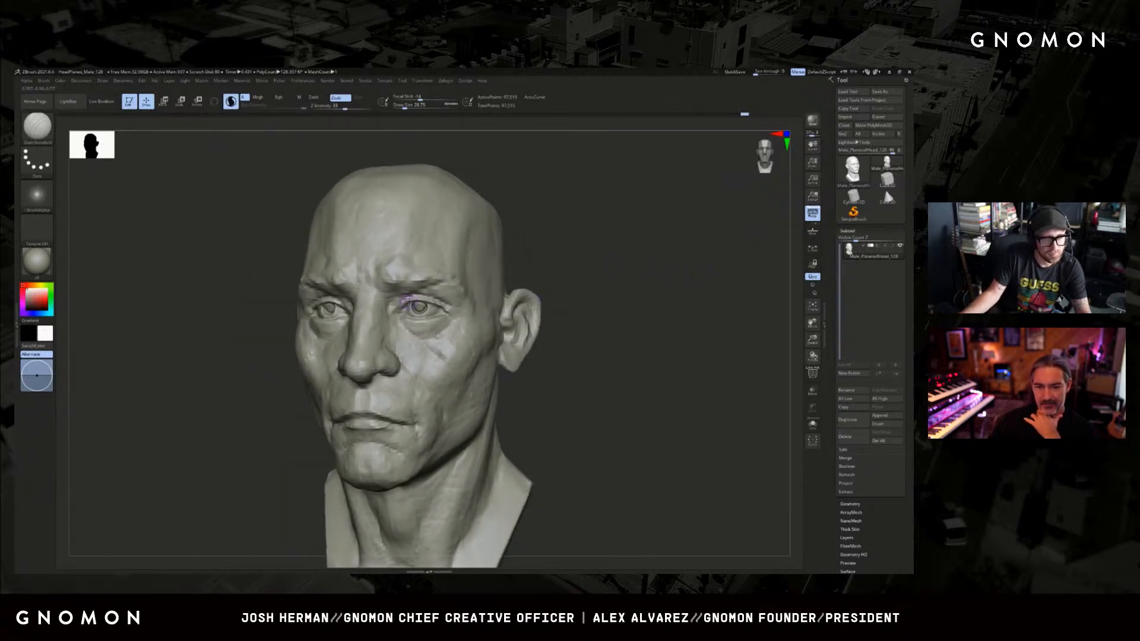
shift+drag(538, 246, 540, 261)
Check the mesh density, then carve the inner eye corner and the cheek crease with a larger DamStandard brush.
key(shift+f)
key(shift+f)
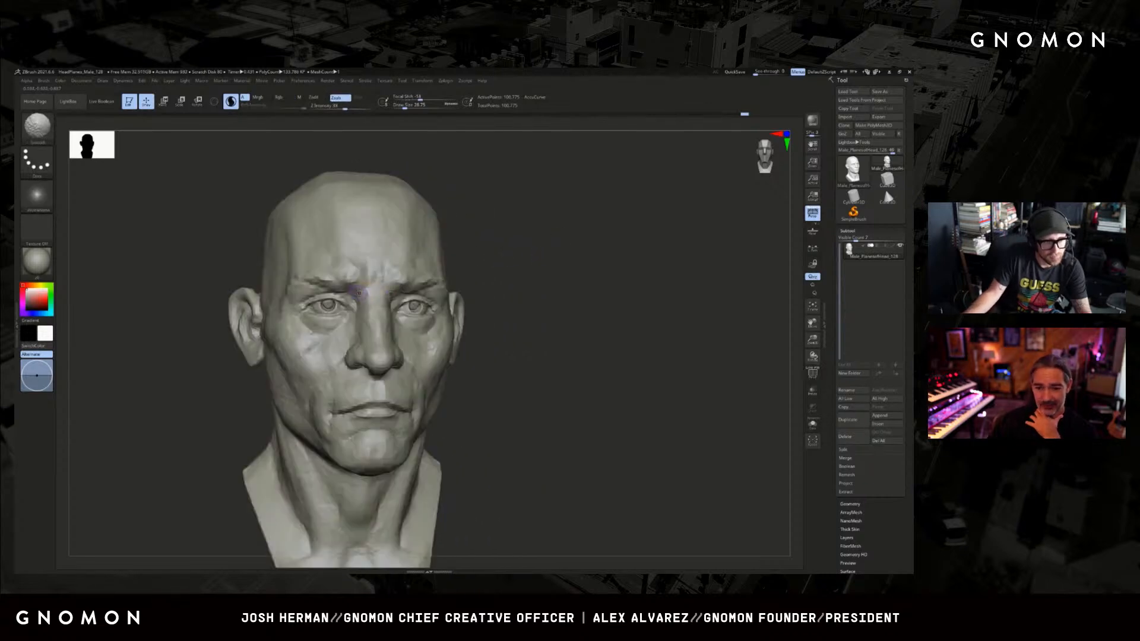
key(bracketright)
key(bracketright)
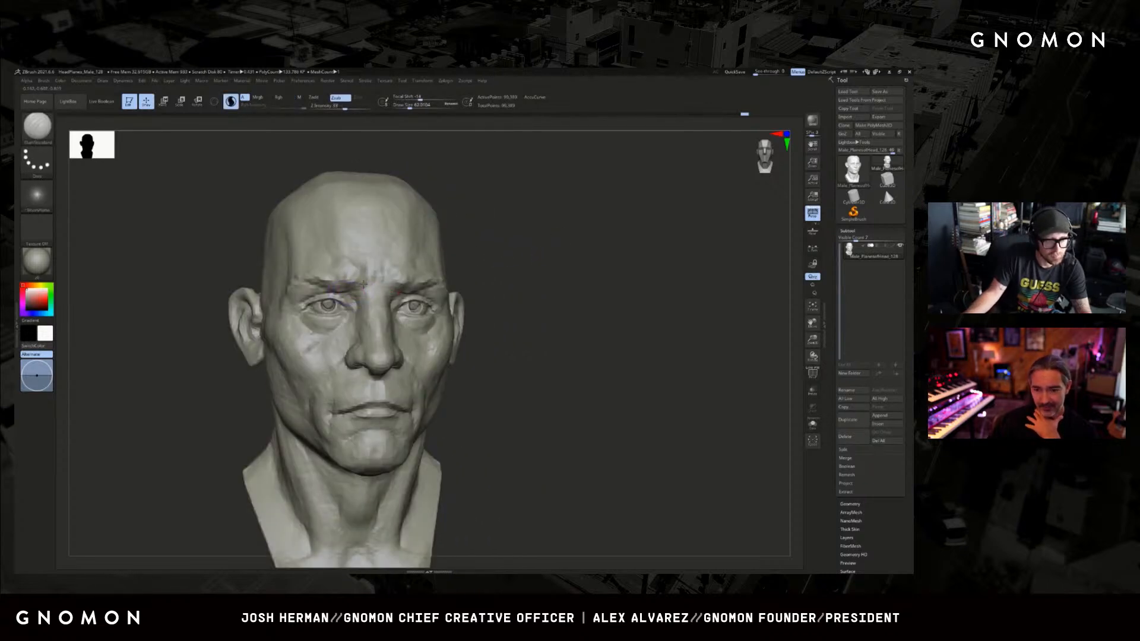
drag(461, 265, 486, 275)
mouse_move(352, 294)
shift+mouse_down()
mouse_move(349, 339)
mouse_move(319, 376)
mouse_move(327, 387)
shift+mouse_up()
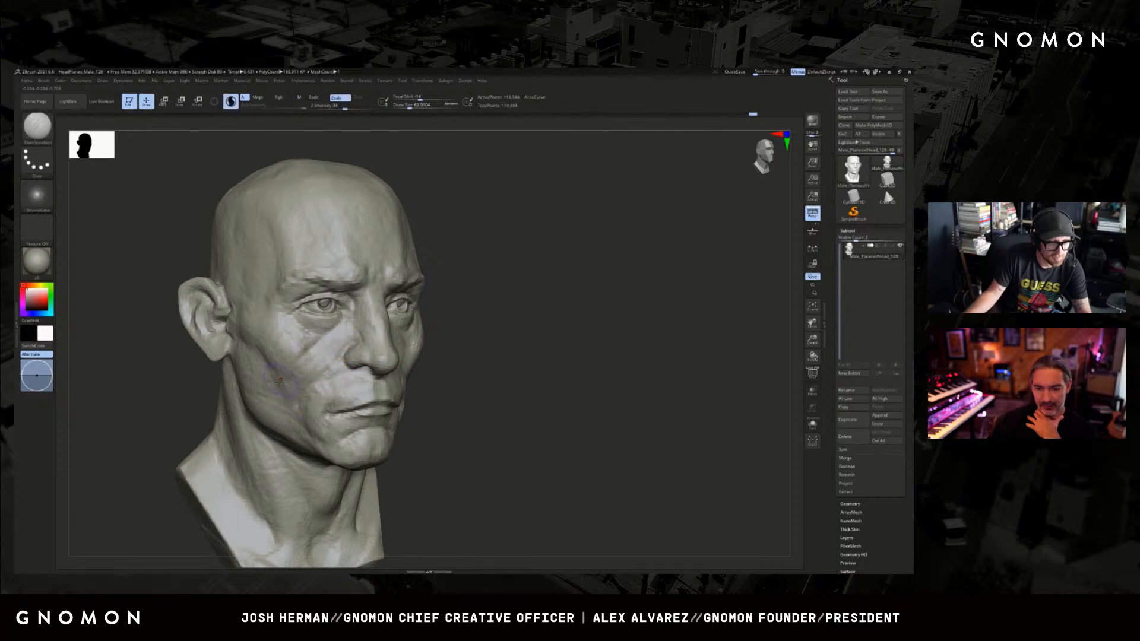
shift+drag(477, 321, 531, 322)
shift+drag(417, 340, 426, 349)
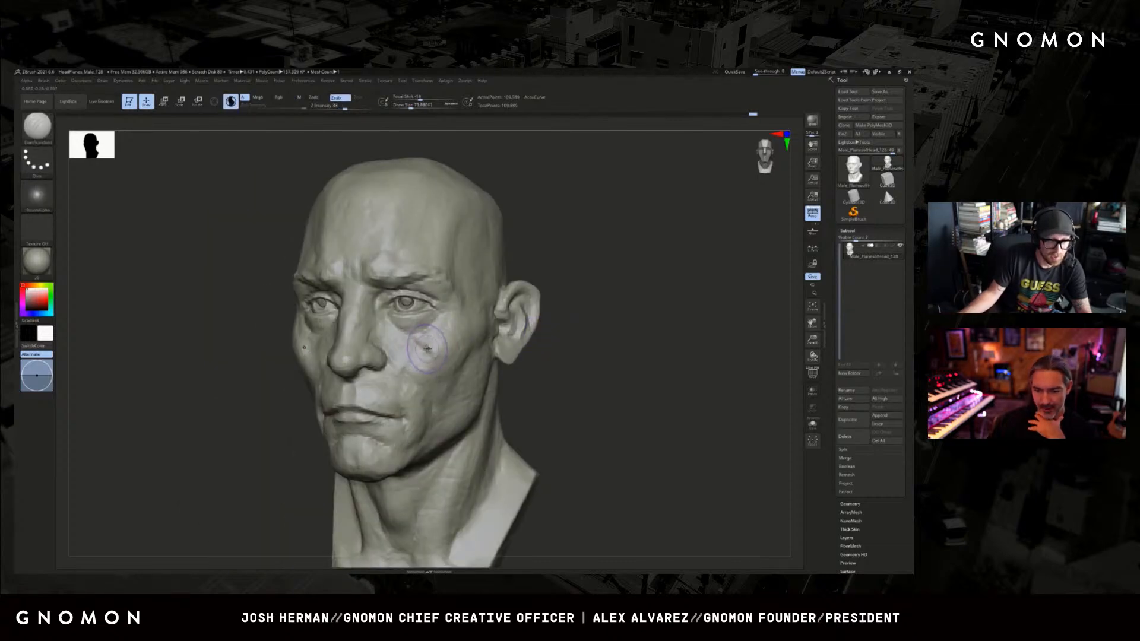
Soften the cheek crease below the eye using the Clay brush with Sculptris Pro turned off.
key(b)
key(c)
key(l)
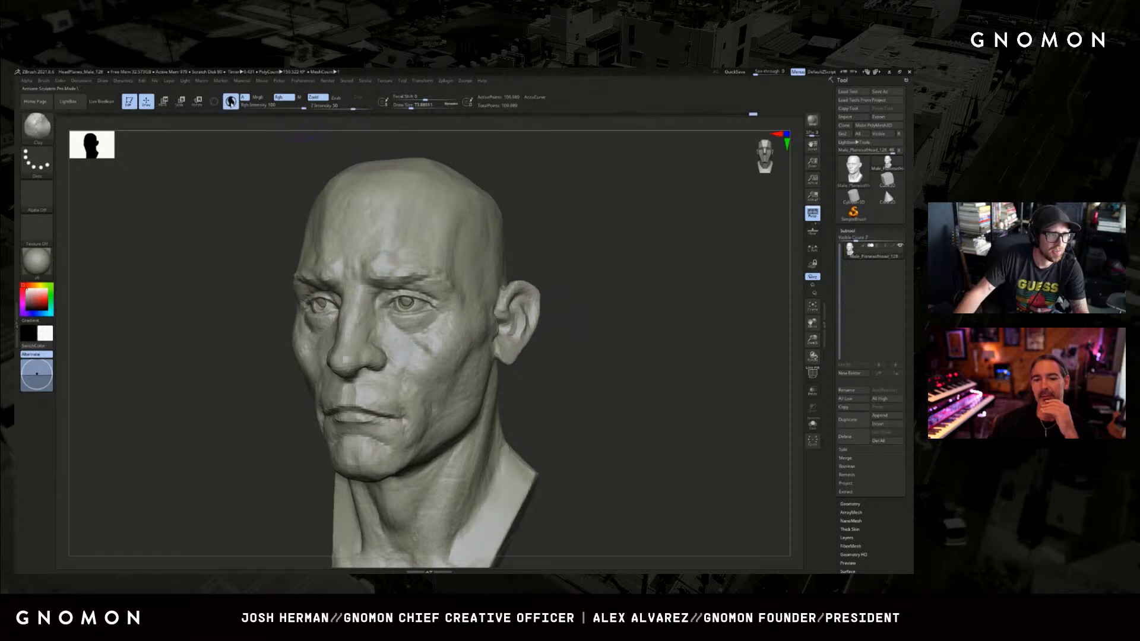
drag(538, 332, 545, 333)
key(shift+f)
key(shift+f)
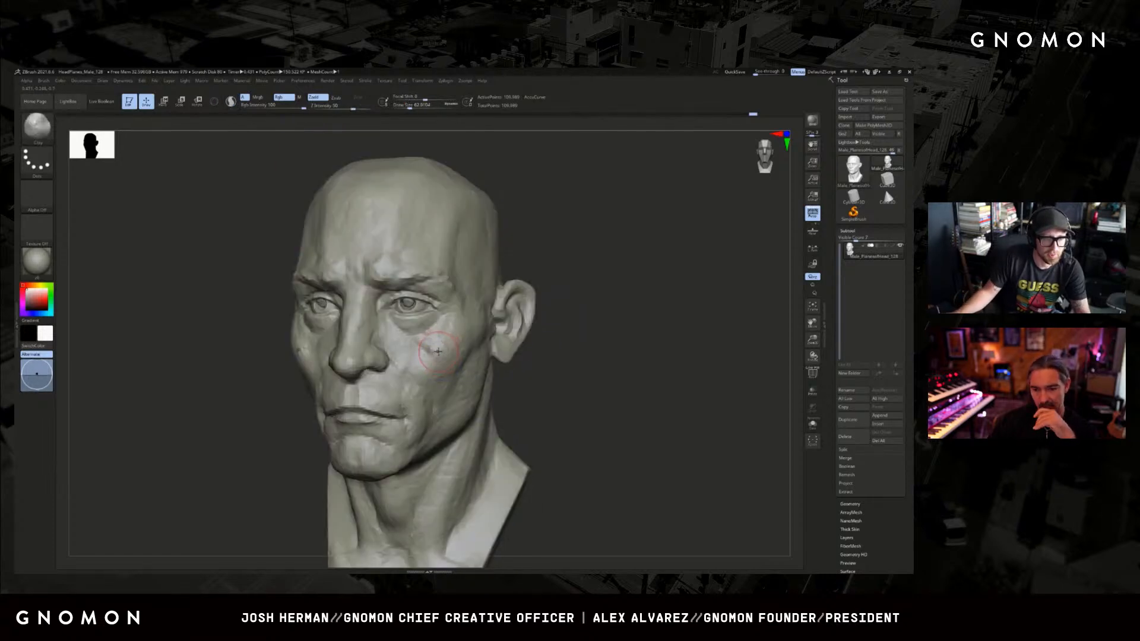
mouse_move(435, 351)
mouse_down()
mouse_move(456, 357)
mouse_move(425, 340)
mouse_up()
key(bracketright)
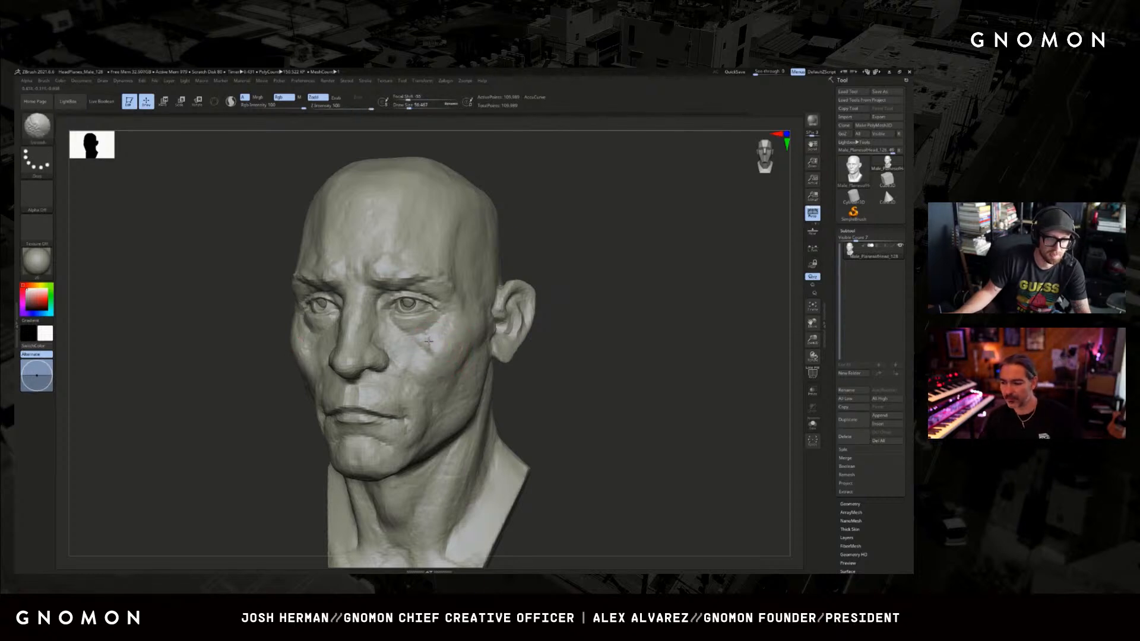
Build up the cheekbone and front of the cheek with the ClayBuildup brush from the three-quarter side.
drag(574, 358, 555, 357)
key(2)
mouse_move(417, 348)
mouse_down()
mouse_move(443, 349)
mouse_move(444, 324)
mouse_up()
drag(265, 376, 288, 374)
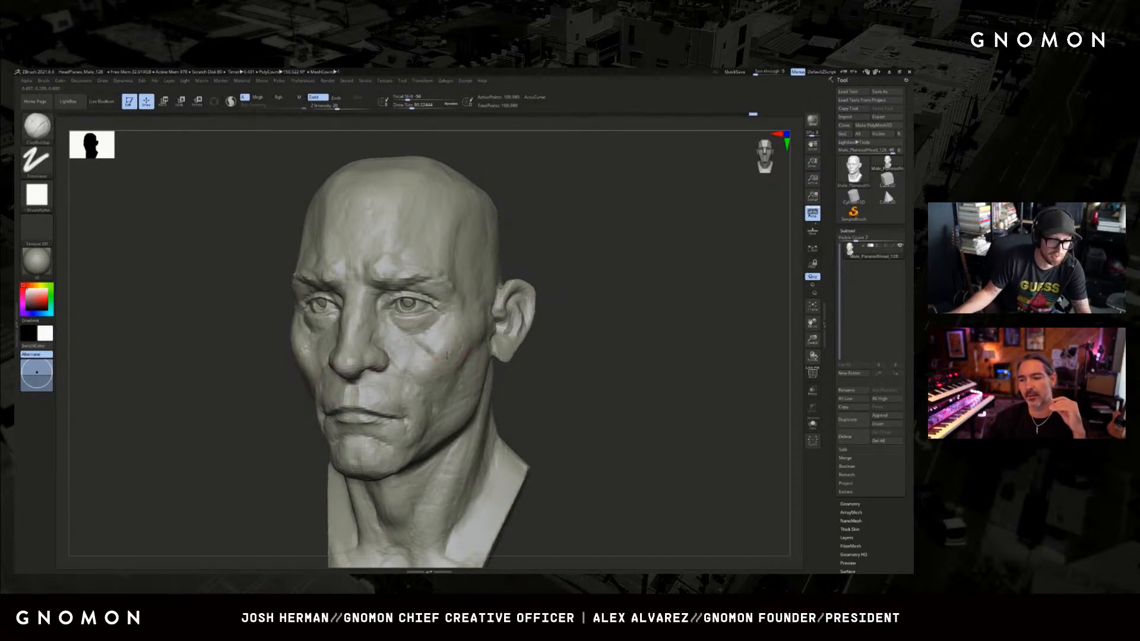
drag(513, 366, 451, 351)
key(s)
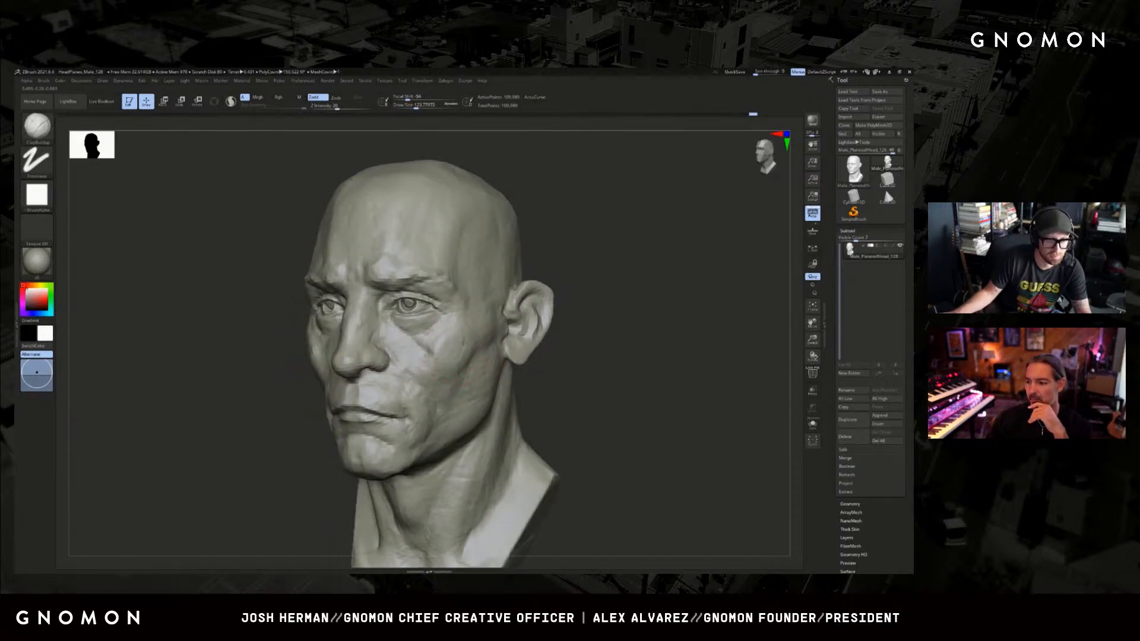
mouse_move(550, 363)
mouse_down()
mouse_move(603, 363)
mouse_move(560, 361)
mouse_move(550, 347)
mouse_up()
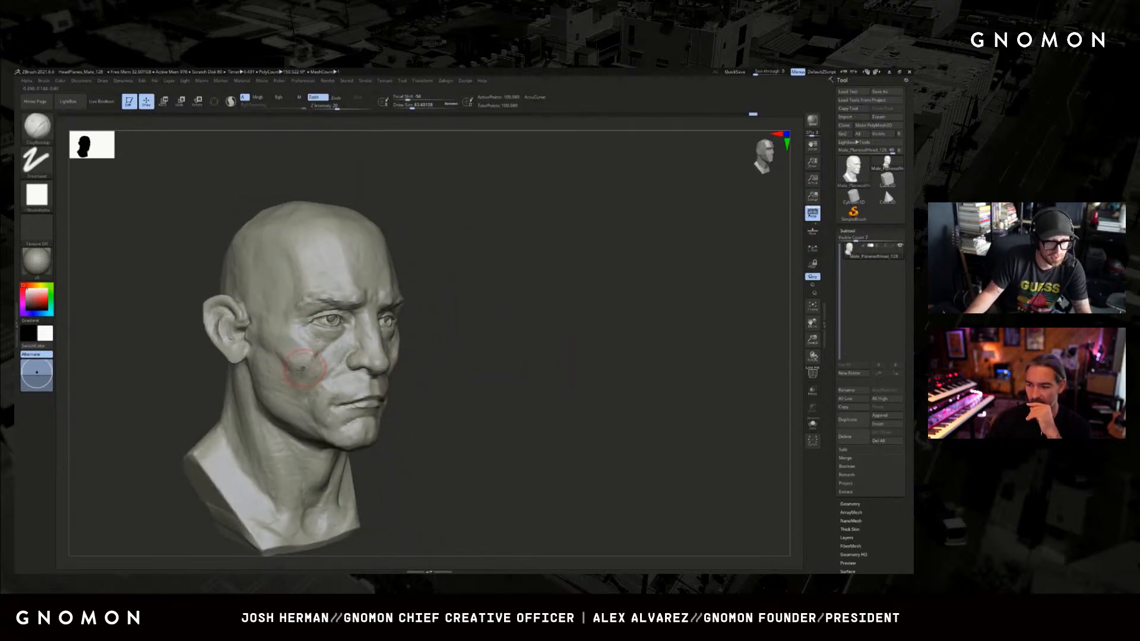
Adjust the cheek shape below the cheekbone with the Move brush from the opposite three-quarter side.
alt+drag(182, 391, 244, 360)
key(b)
key(m)
key(v)
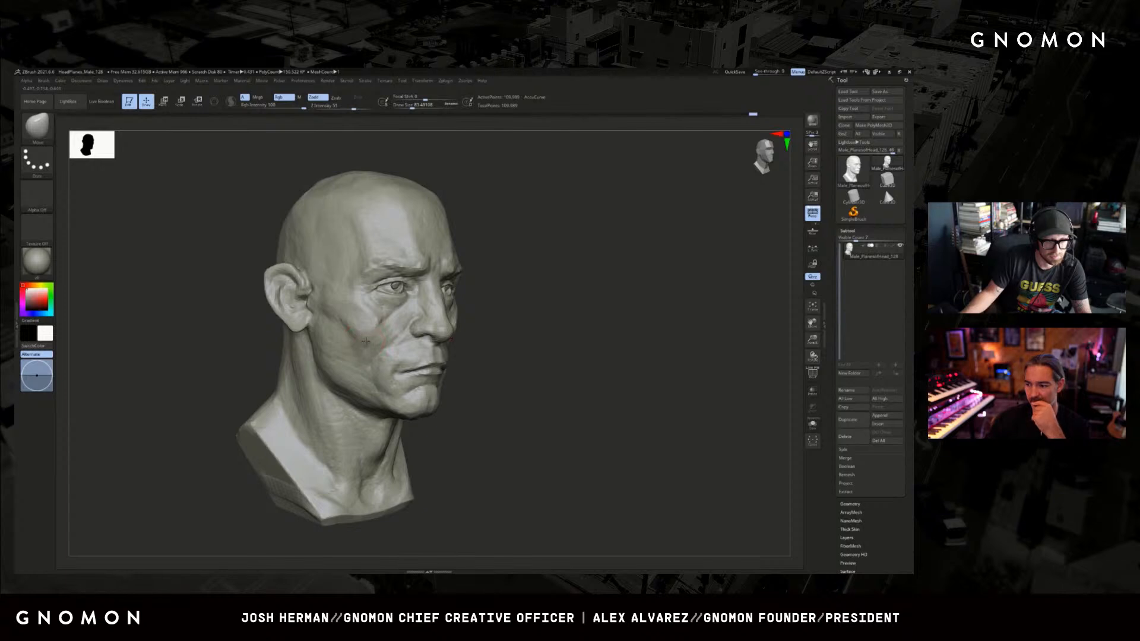
shift+drag(360, 323, 371, 331)
Shape the cheekbone and the lower cheek beside the mouth with the ClayBuildup brush on alternating sides of the face.
key(b)
key(c)
key(b)
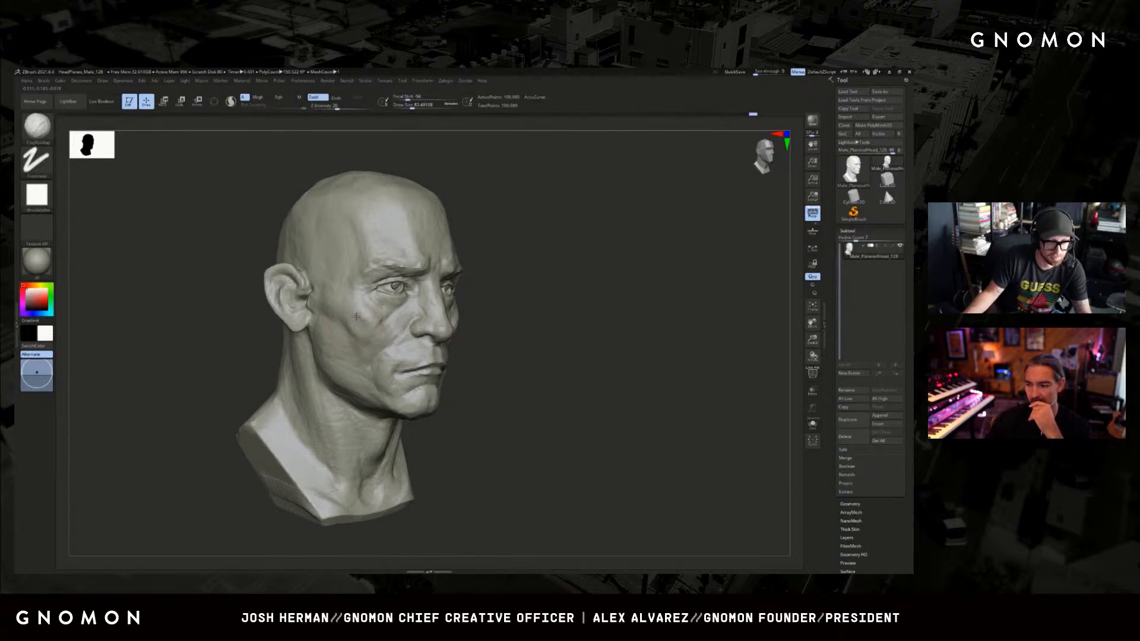
drag(375, 321, 353, 319)
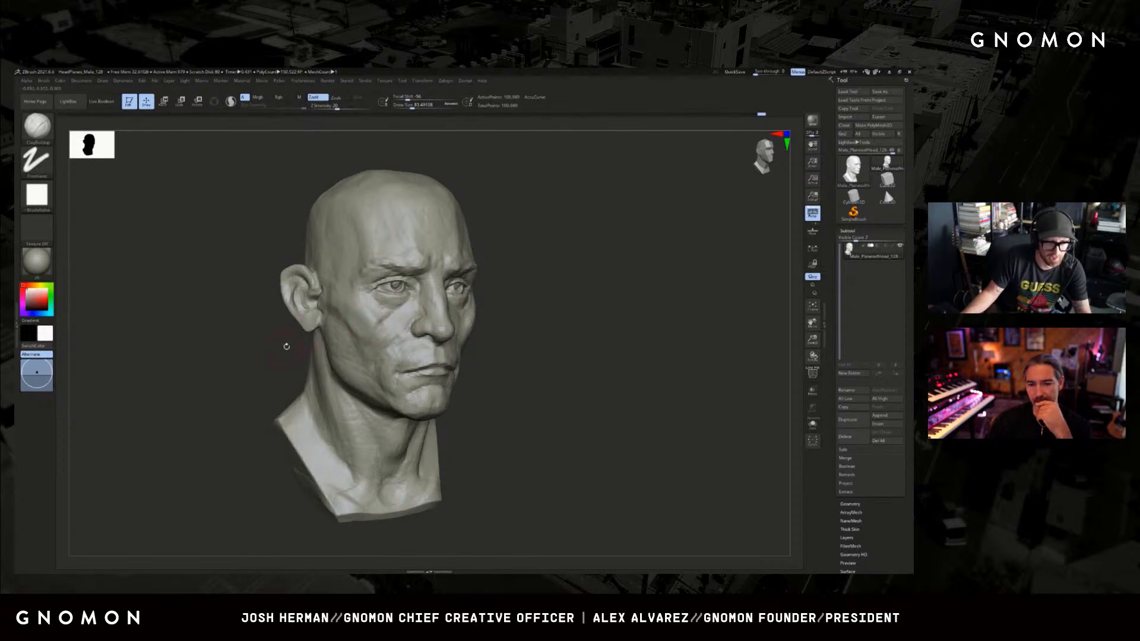
drag(285, 347, 298, 344)
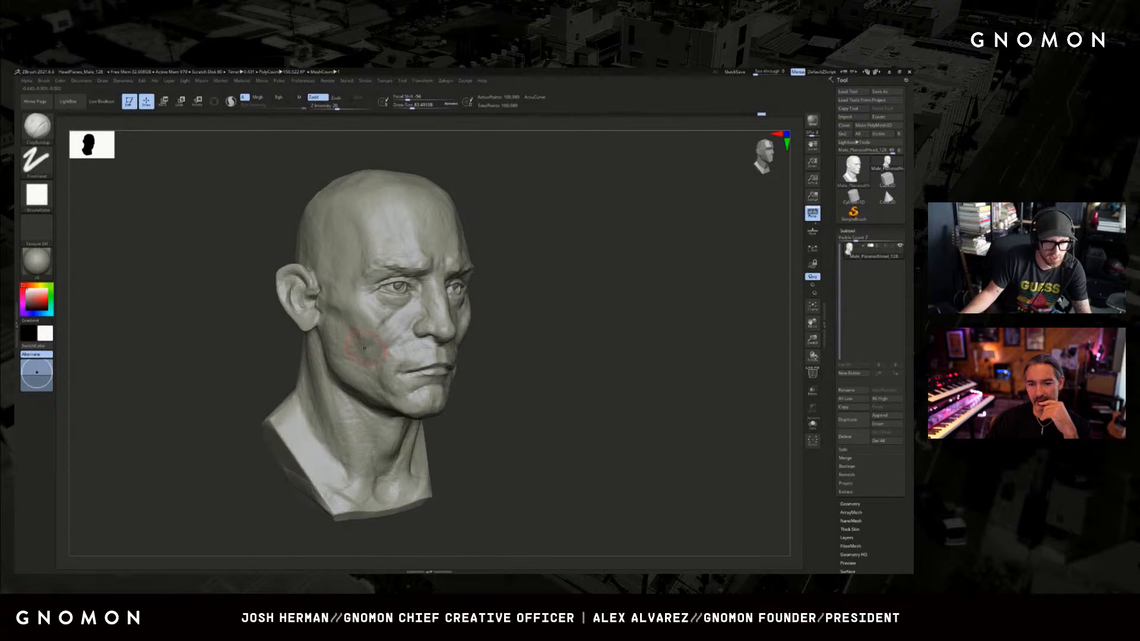
drag(630, 332, 537, 330)
drag(480, 356, 458, 371)
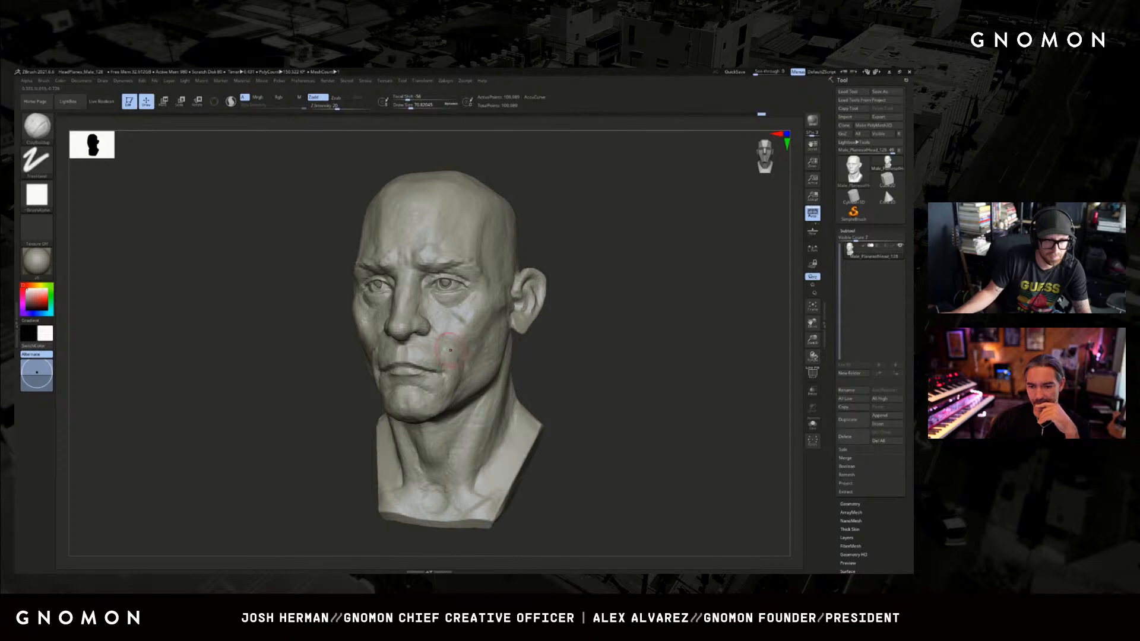
drag(518, 340, 603, 337)
drag(359, 349, 375, 369)
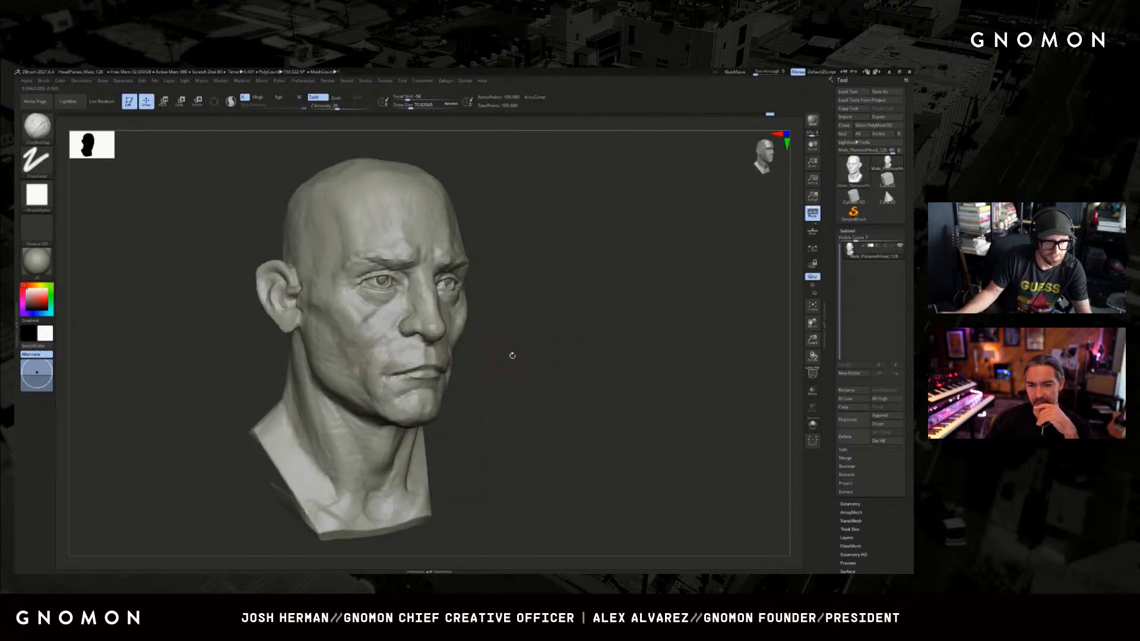
Enable Sculptris Pro and carve the line between the lips with a small DamStandard brush.
alt+drag(512, 356, 513, 367)
click(231, 101)
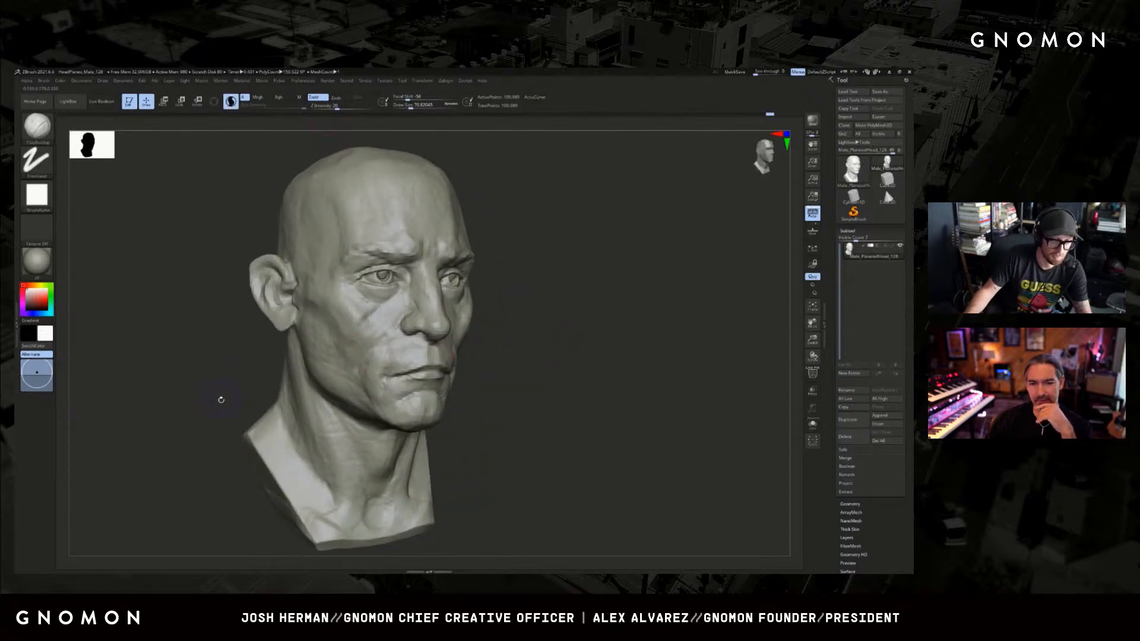
mouse_move(221, 400)
mouse_down()
mouse_move(199, 410)
mouse_move(183, 443)
mouse_up()
key(b)
key(d)
key(s)
mouse_move(464, 396)
mouse_down()
mouse_move(528, 376)
mouse_move(520, 362)
mouse_up()
key(s)
mouse_move(520, 362)
mouse_down()
mouse_move(497, 343)
mouse_move(533, 355)
mouse_up()
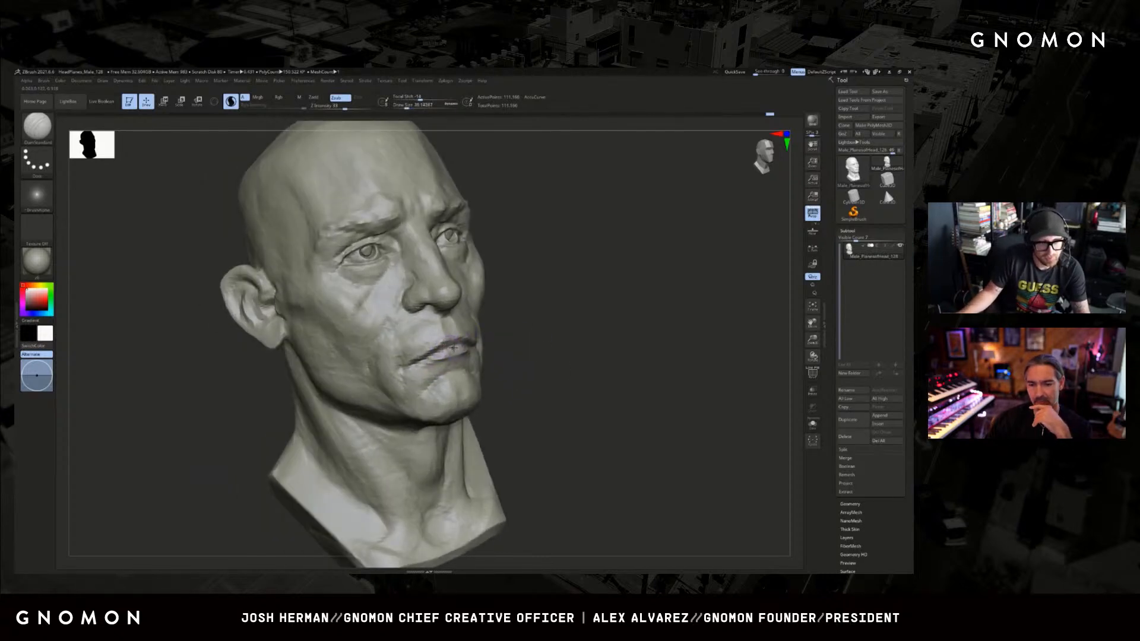
Sharpen the lip edges and mouth corners with a smaller DamStandard brush from both three-quarter sides.
key(s)
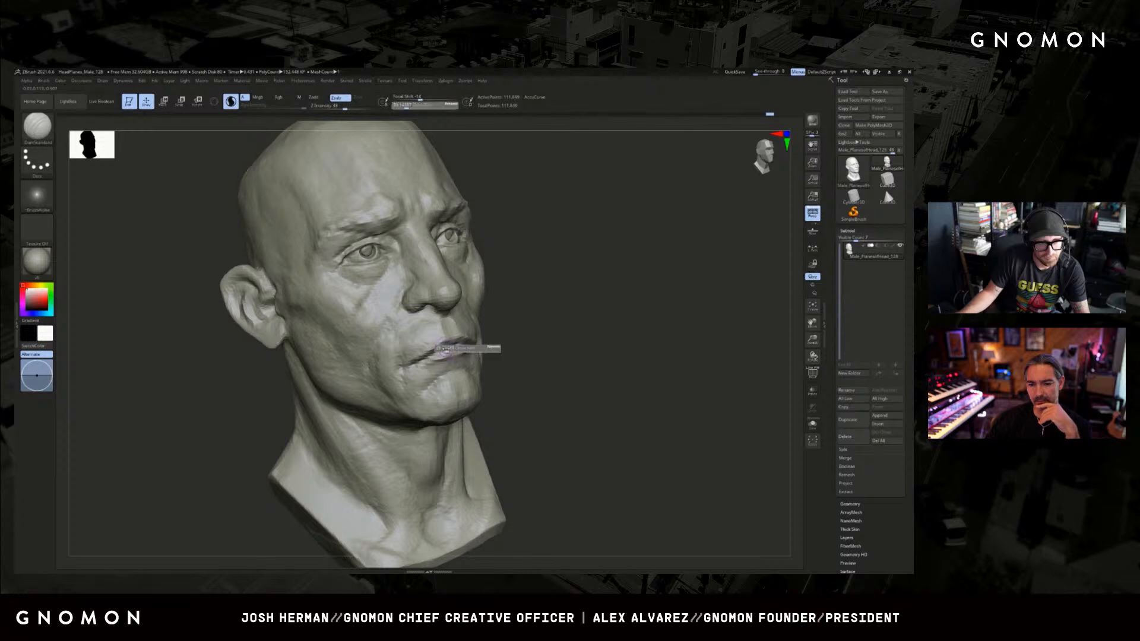
drag(453, 349, 454, 347)
drag(617, 328, 598, 341)
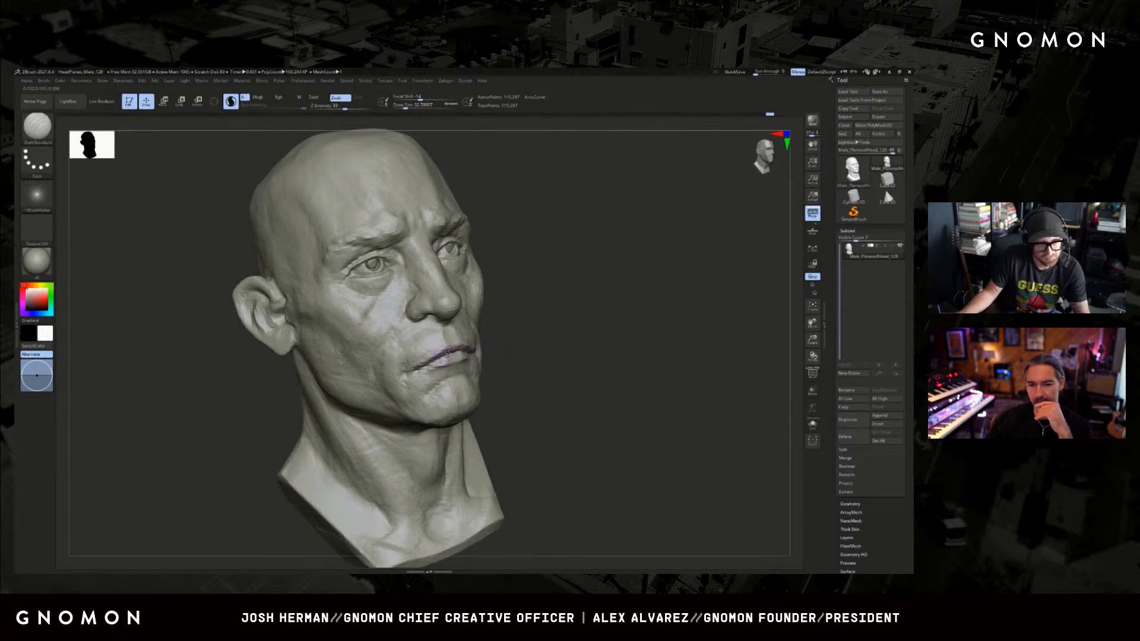
drag(448, 355, 444, 357)
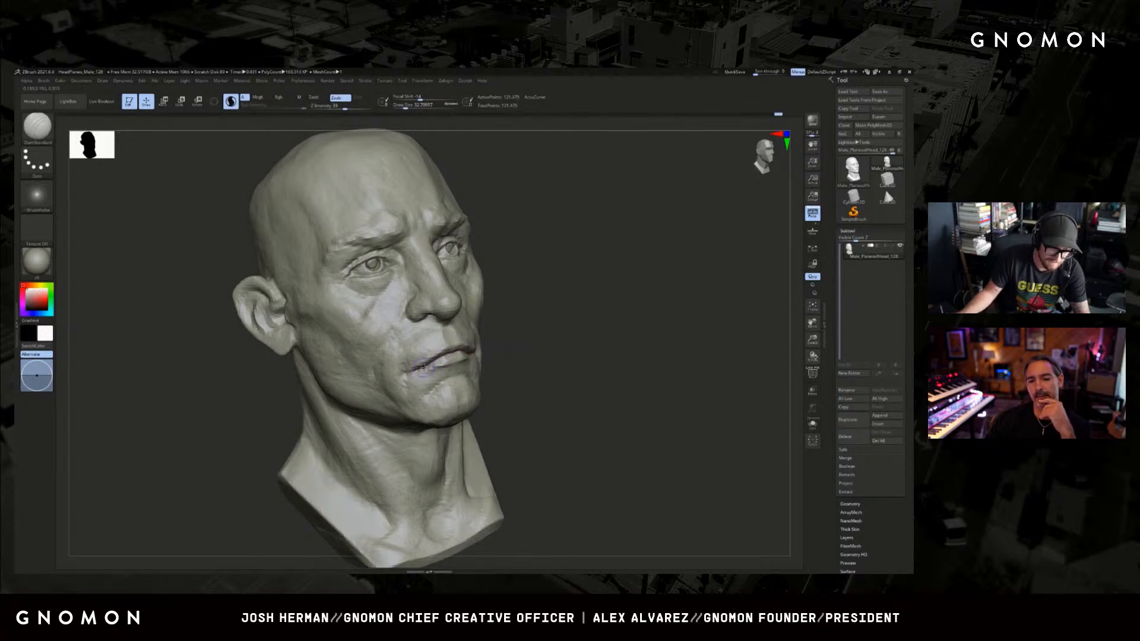
drag(559, 339, 467, 358)
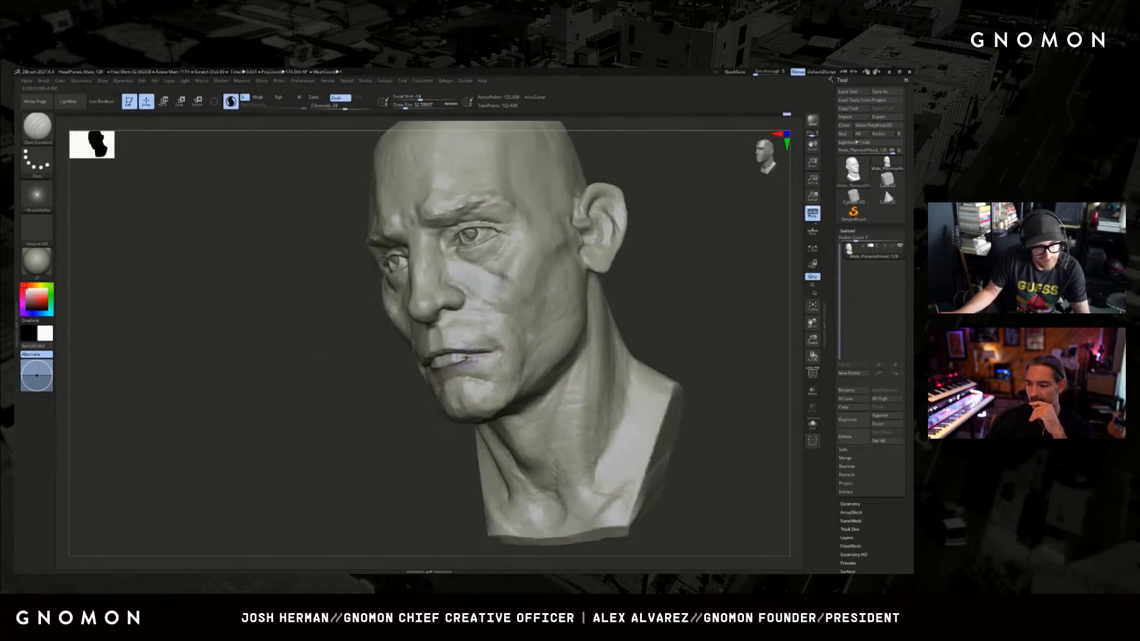
Add volume around the lips with the Clay brush and check the mesh density on the wireframe.
mouse_move(347, 411)
mouse_down()
mouse_move(552, 351)
mouse_move(529, 355)
mouse_up()
key(b)
key(c)
key(l)
mouse_move(284, 152)
mouse_down()
mouse_move(542, 326)
mouse_move(450, 351)
mouse_move(462, 348)
mouse_up()
key(shift+f)
key(shift+f)
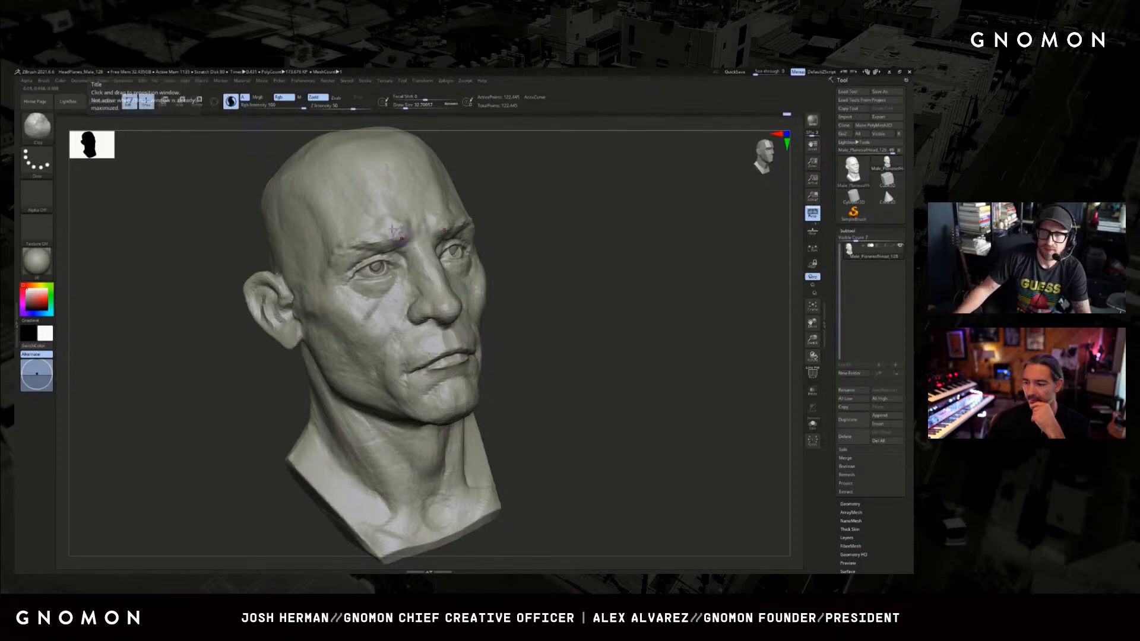
Frame the whole head and rework the throat and base of the neck with a clay brush, adjusting its size.
drag(665, 261, 614, 289)
key(f)
drag(611, 348, 622, 337)
key(b)
key(c)
Stroke the side of the neck up toward the ear and jaw with a large Standard brush.
key(b)
key(s)
drag(461, 480, 469, 481)
key(s)
mouse_move(430, 514)
mouse_down()
mouse_move(463, 506)
mouse_move(467, 518)
mouse_up()
key(shift+f)
key(shift+f)
key(b)
key(s)
key(t)
mouse_move(598, 375)
mouse_down()
mouse_move(585, 376)
mouse_move(598, 382)
mouse_move(586, 397)
mouse_move(470, 479)
mouse_up()
drag(475, 427, 509, 350)
drag(475, 463, 507, 380)
right_drag(509, 371, 507, 376)
shift+drag(514, 437, 511, 368)
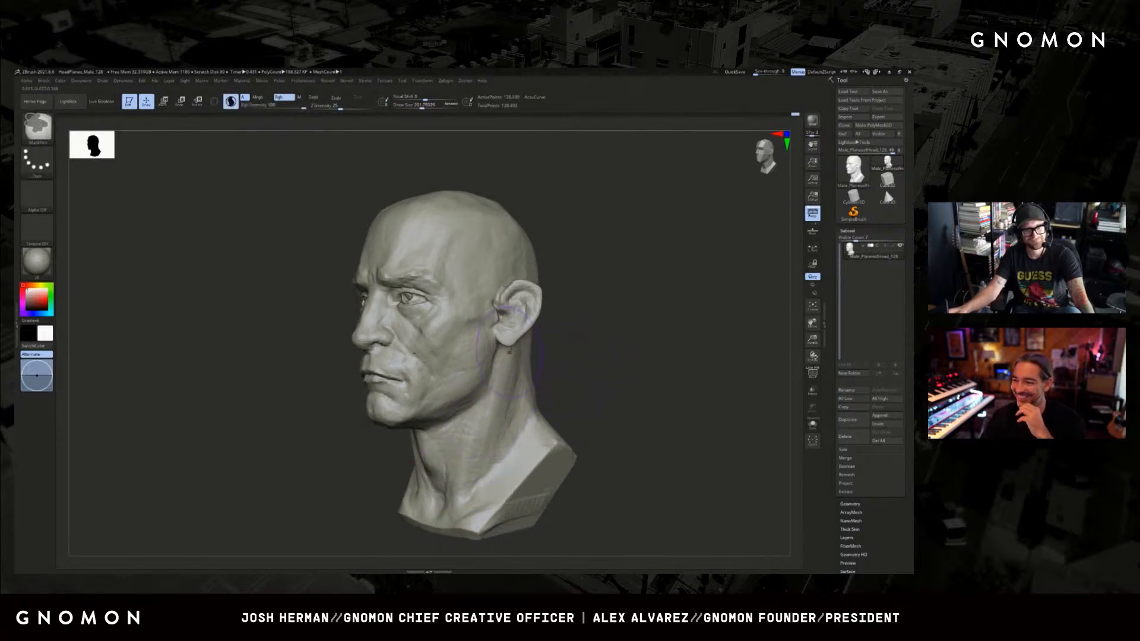
drag(478, 469, 490, 385)
mouse_move(570, 379)
shift+mouse_down()
mouse_move(569, 403)
mouse_move(596, 399)
shift+mouse_up()
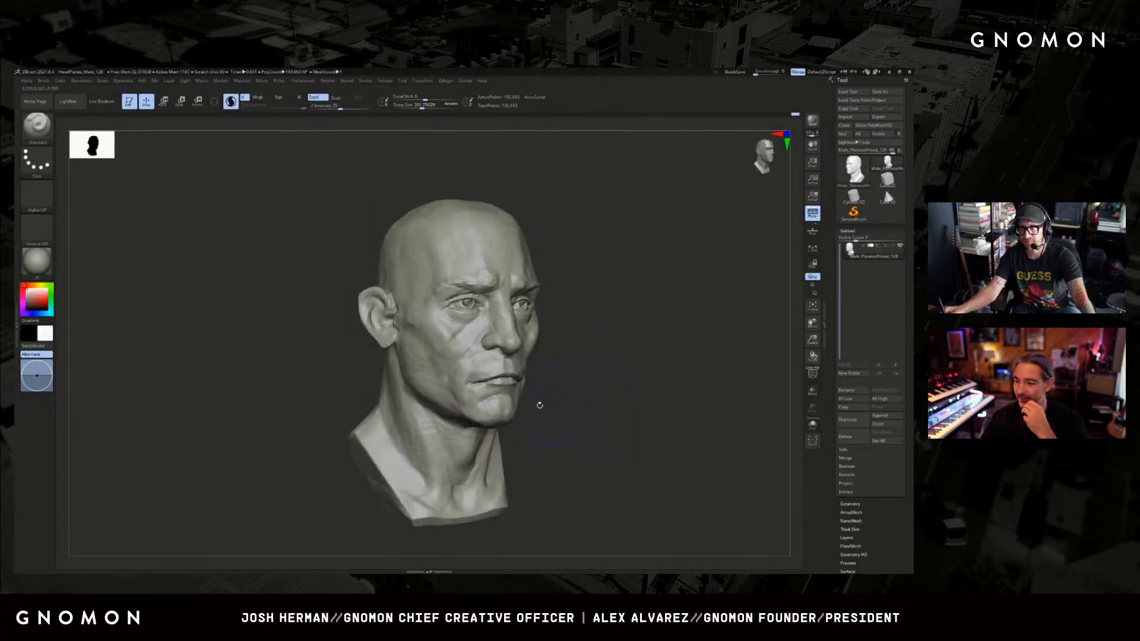
Build up the cheek below the eye with a reduced ClayBuildup brush, checking the mesh density on the wireframe.
key(b)
key(c)
key(b)
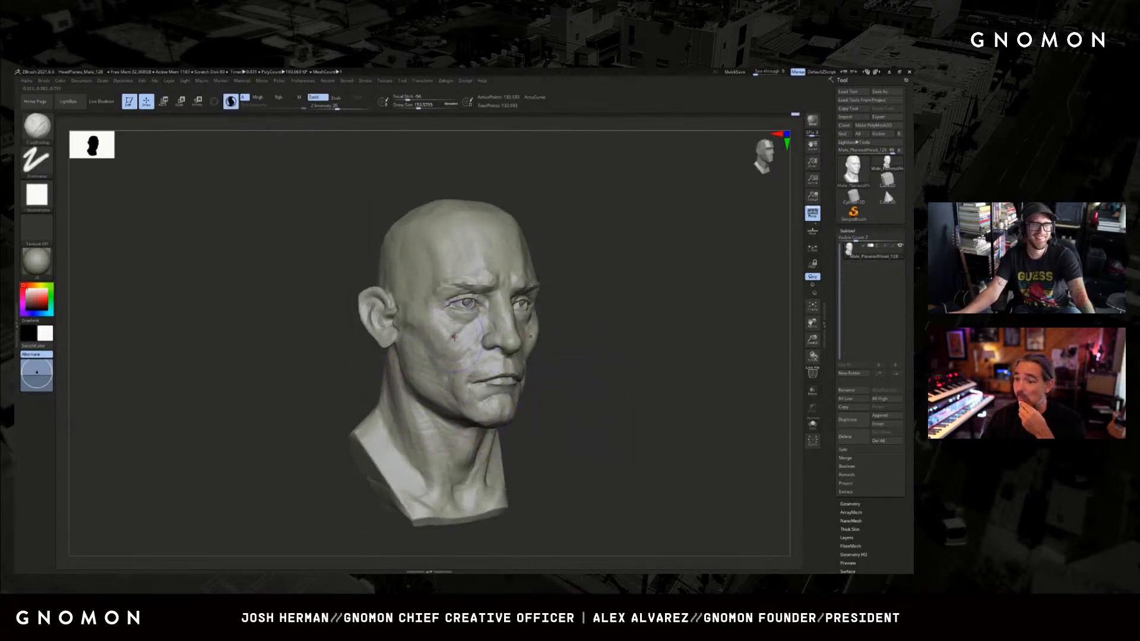
mouse_move(423, 371)
shift+mouse_down()
mouse_move(436, 333)
mouse_move(468, 339)
mouse_move(479, 322)
mouse_move(452, 339)
mouse_move(446, 330)
shift+mouse_up()
key(shift+f)
key(shift+f)
key(s)
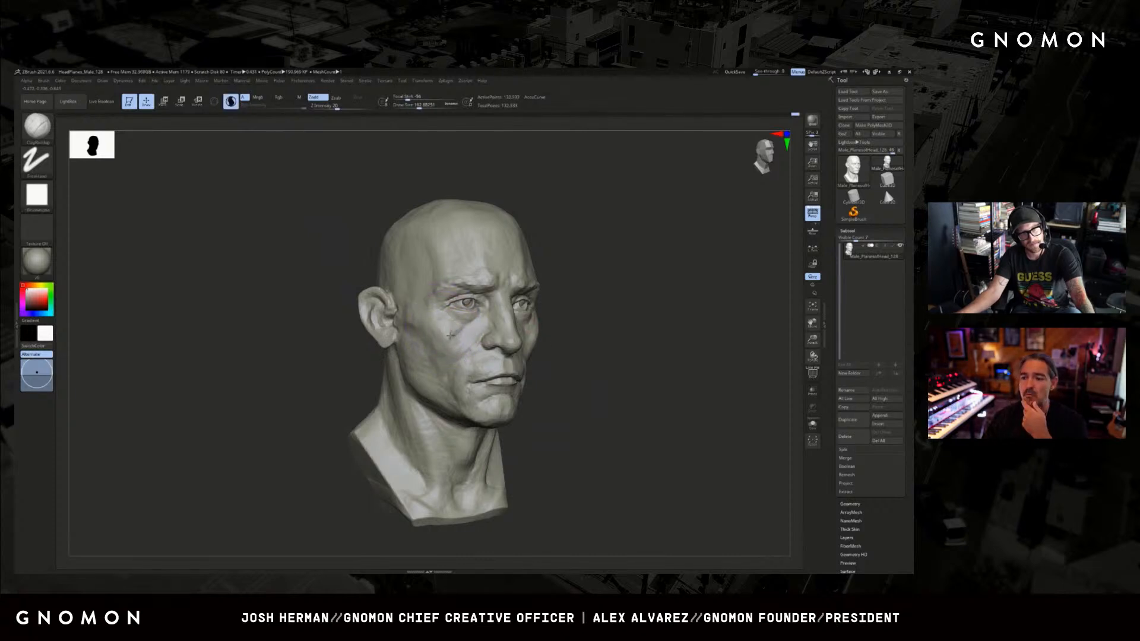
Refine the front plane of the opposite cheek with a progressively smaller ClayBuildup brush, checking the wireframe from the front.
mouse_move(572, 323)
mouse_down()
mouse_move(674, 321)
mouse_move(695, 309)
mouse_move(556, 336)
mouse_up()
key(ctrl+shift)
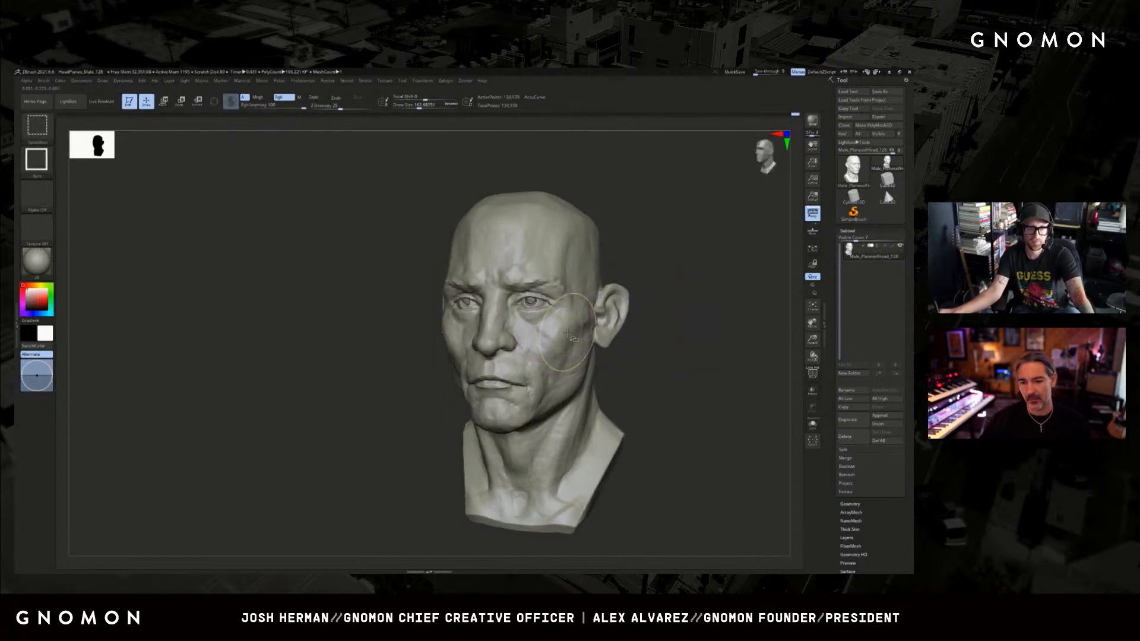
key(ctrl+shift+z)
drag(633, 336, 519, 345)
key(s)
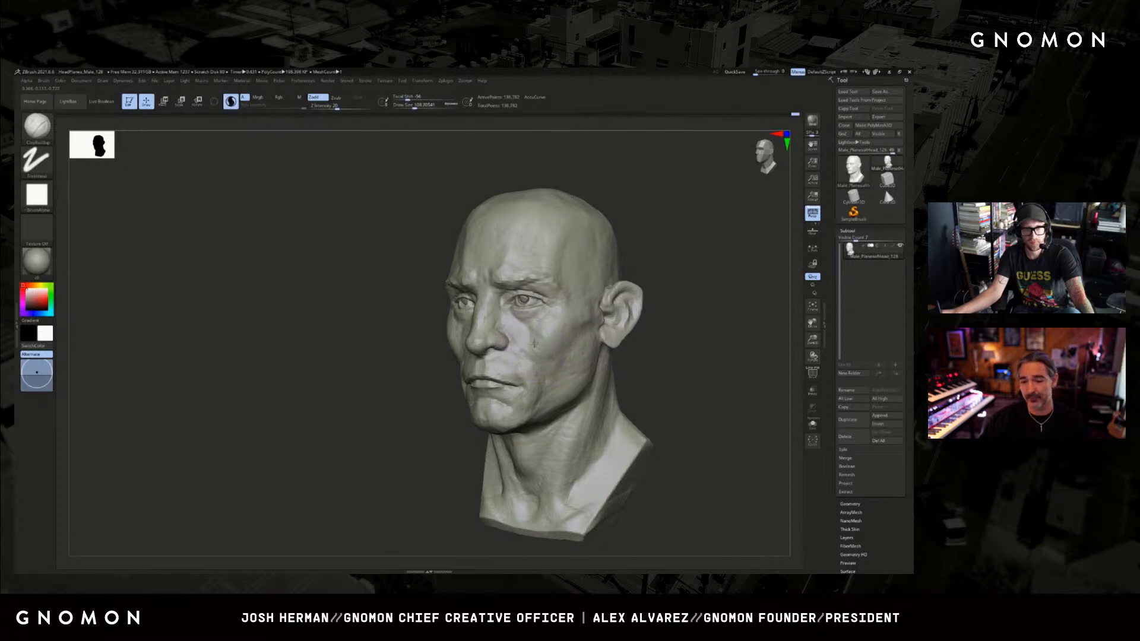
mouse_move(405, 385)
mouse_down()
mouse_move(435, 343)
mouse_move(524, 349)
mouse_move(538, 333)
mouse_move(525, 340)
mouse_up()
shift+drag(530, 343, 545, 340)
key(shift+f)
key(shift+f)
key(s)
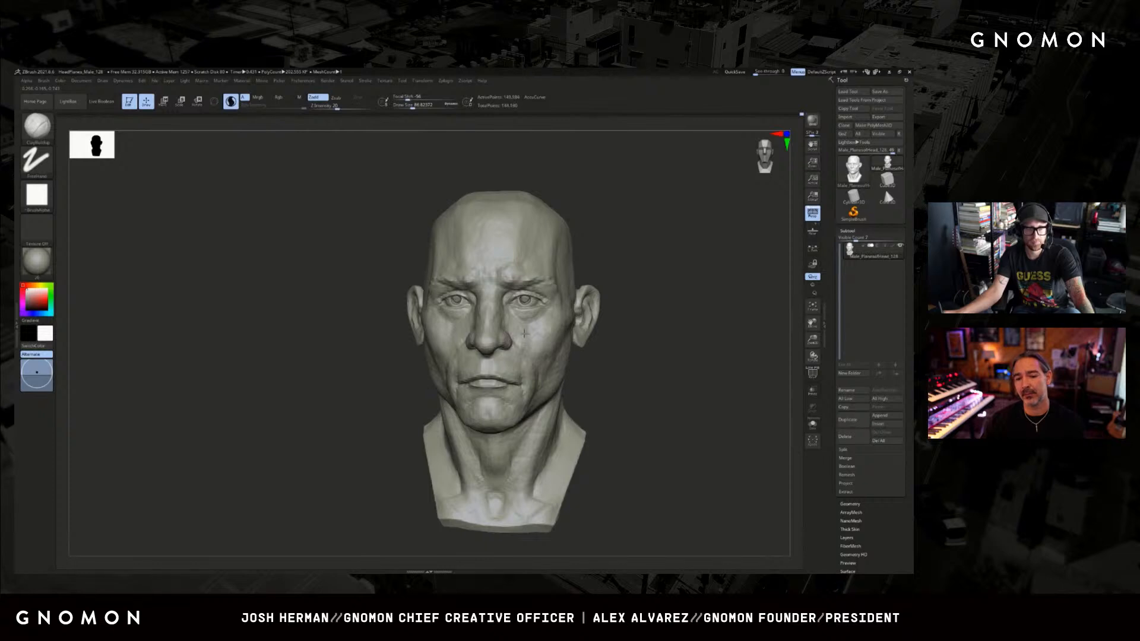
Compare the cheeks from both sides of the face and undo the last strokes beside the nose.
drag(356, 402, 460, 330)
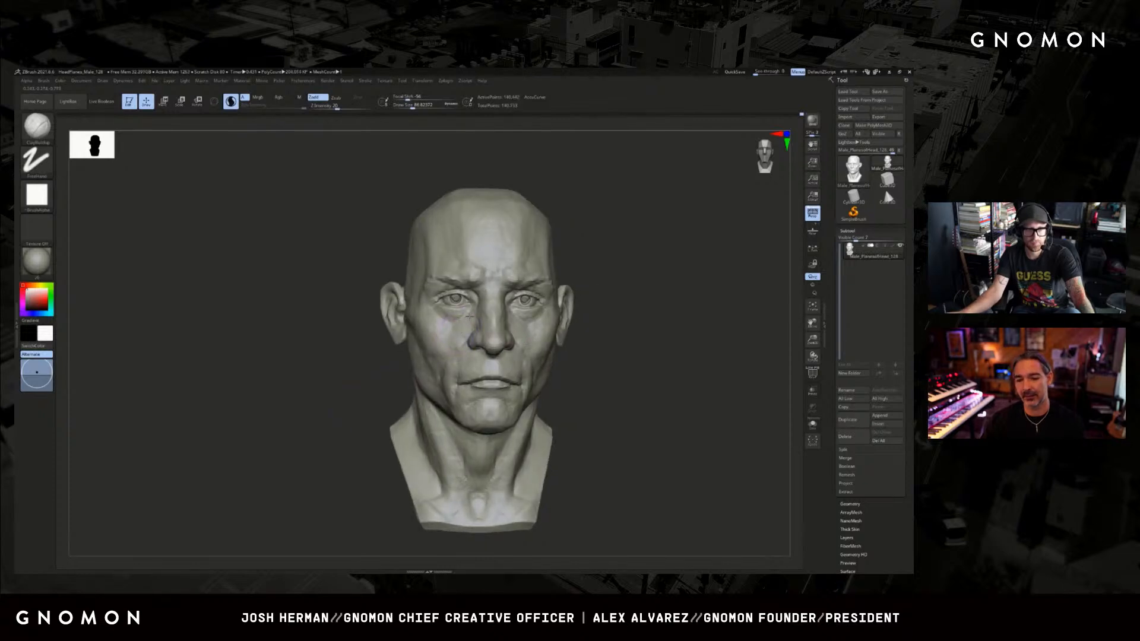
drag(705, 295, 515, 316)
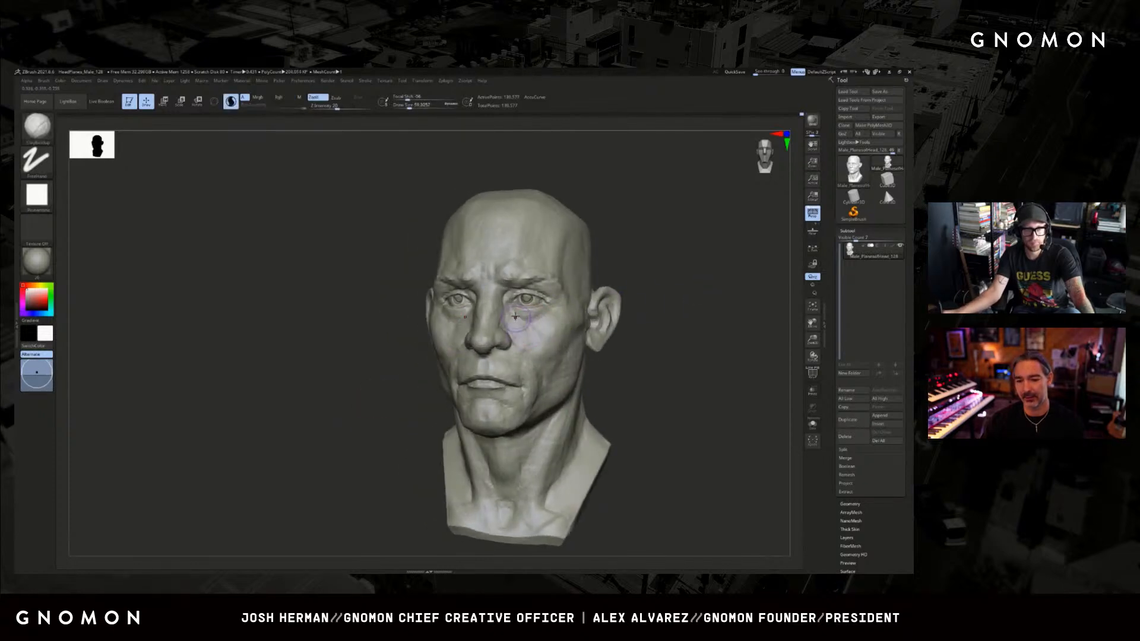
mouse_move(392, 297)
mouse_down()
mouse_move(639, 273)
mouse_move(623, 286)
mouse_up()
key(ctrl+z)
key(ctrl+z)
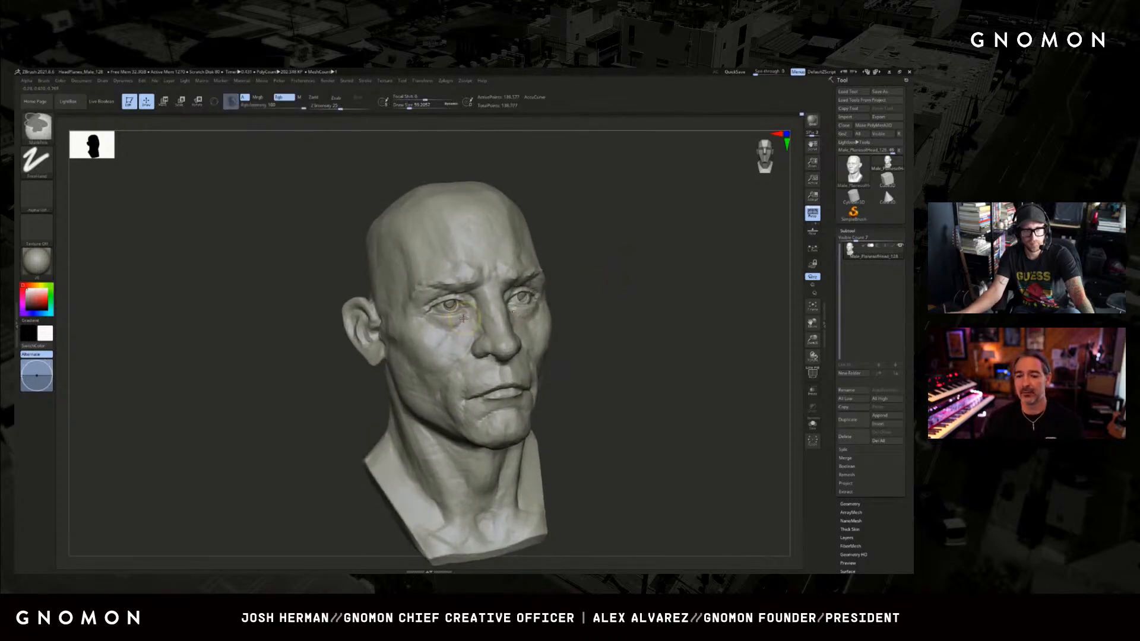
key(ctrl+z)
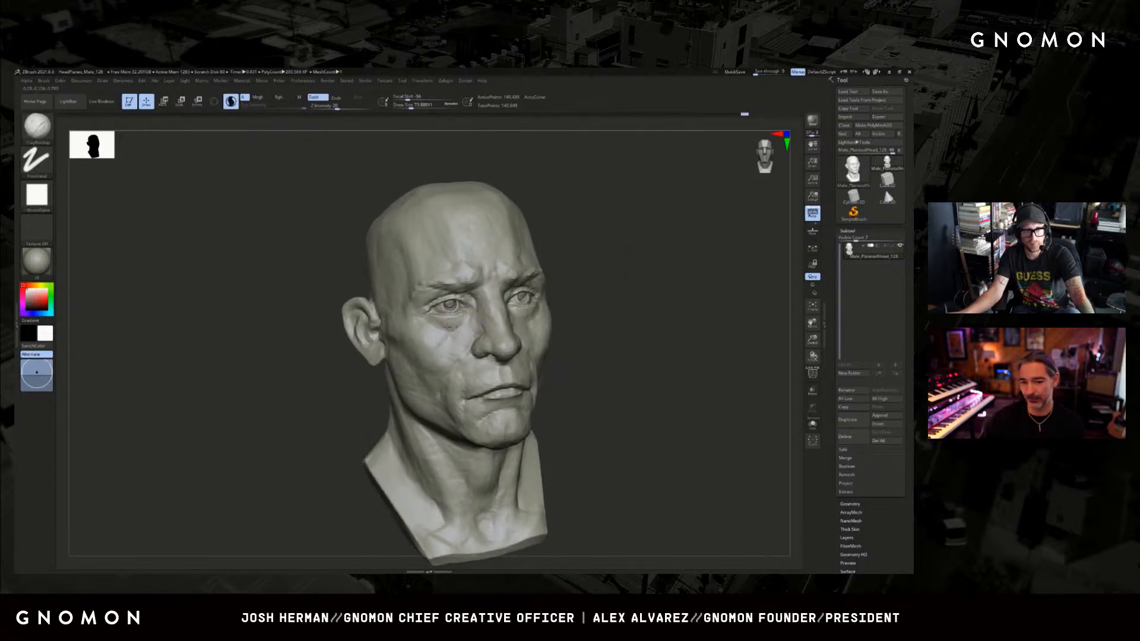
Shape the cheekbone and the area beneath the eye with a resized ClayBuildup brush, checking the mesh density on the wireframe.
drag(463, 320, 433, 326)
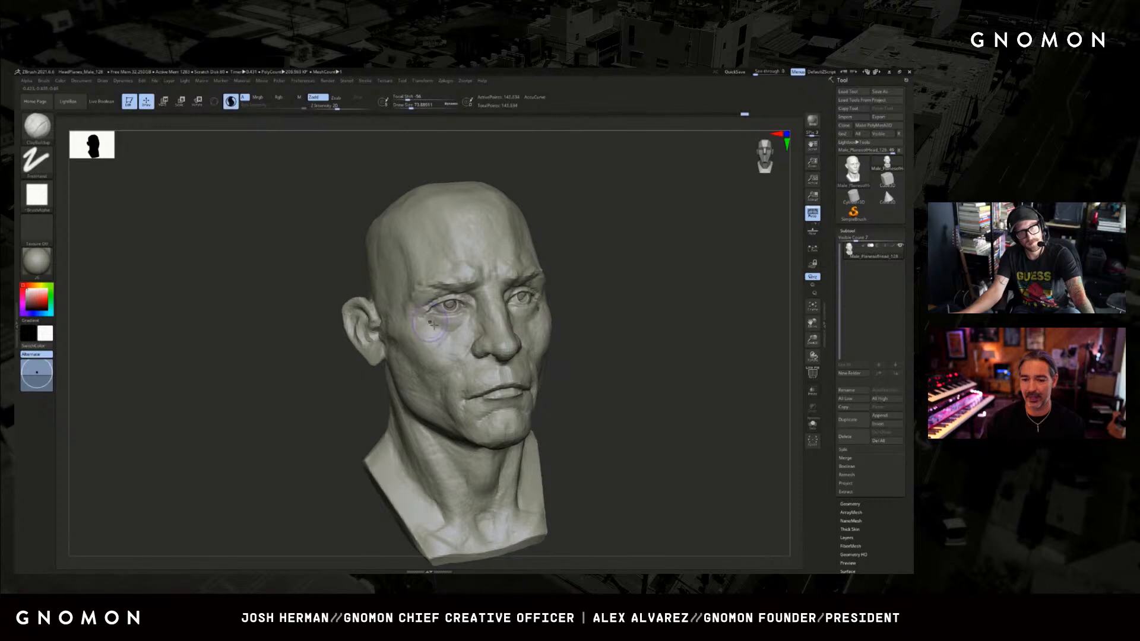
mouse_move(617, 306)
shift+mouse_down()
mouse_move(598, 294)
mouse_move(654, 283)
mouse_move(633, 289)
mouse_move(644, 325)
mouse_move(630, 323)
shift+mouse_up()
shift+drag(465, 318, 482, 322)
key(bracketleft)
key(bracketleft)
key(bracketleft)
key(bracketright)
key(bracketright)
key(shift+f)
key(shift+f)
key(shift+f)
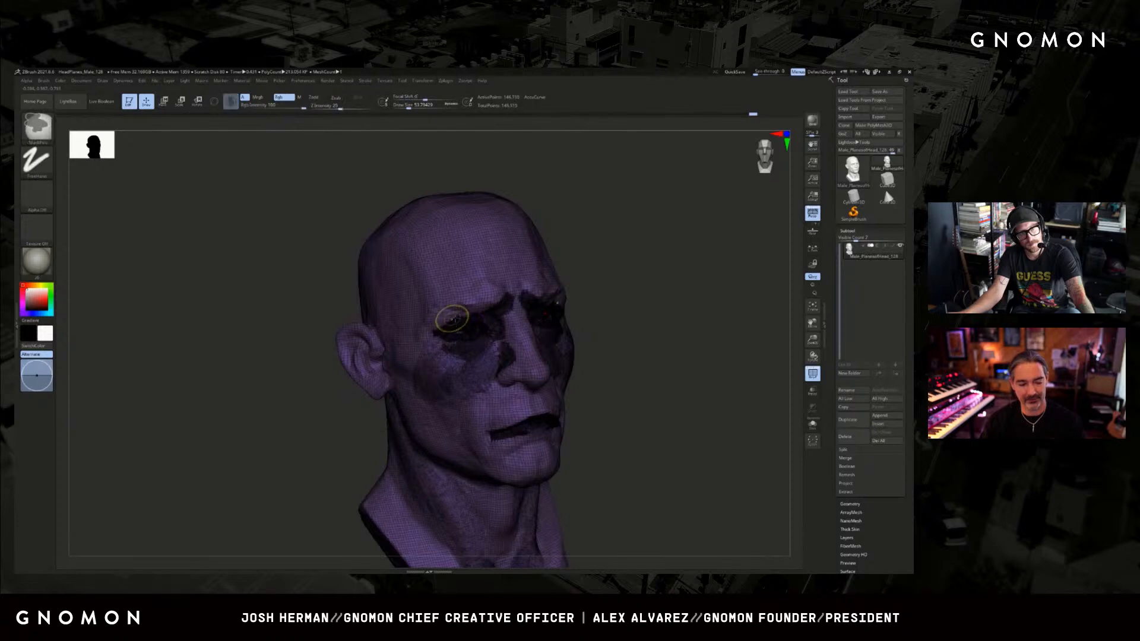
key(shift+f)
Refine the outer corner of the eye and its eyelid fold with small ClayBuildup strokes, adjusting the brush size.
key(bracketleft)
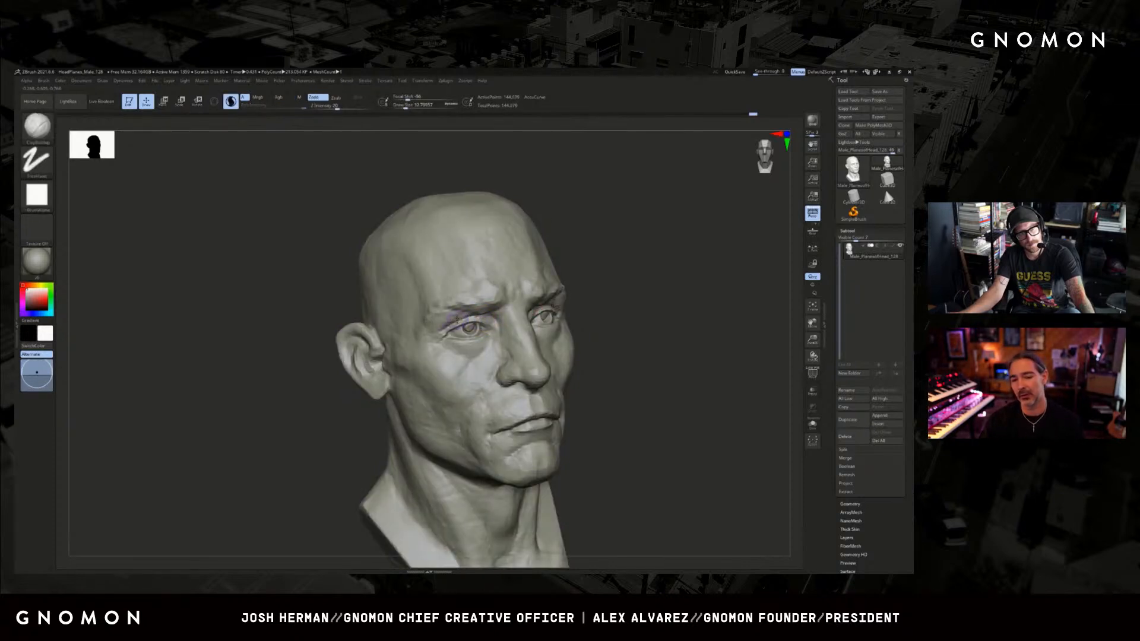
shift+drag(437, 329, 441, 325)
key(s)
drag(438, 325, 448, 324)
shift+drag(445, 324, 452, 318)
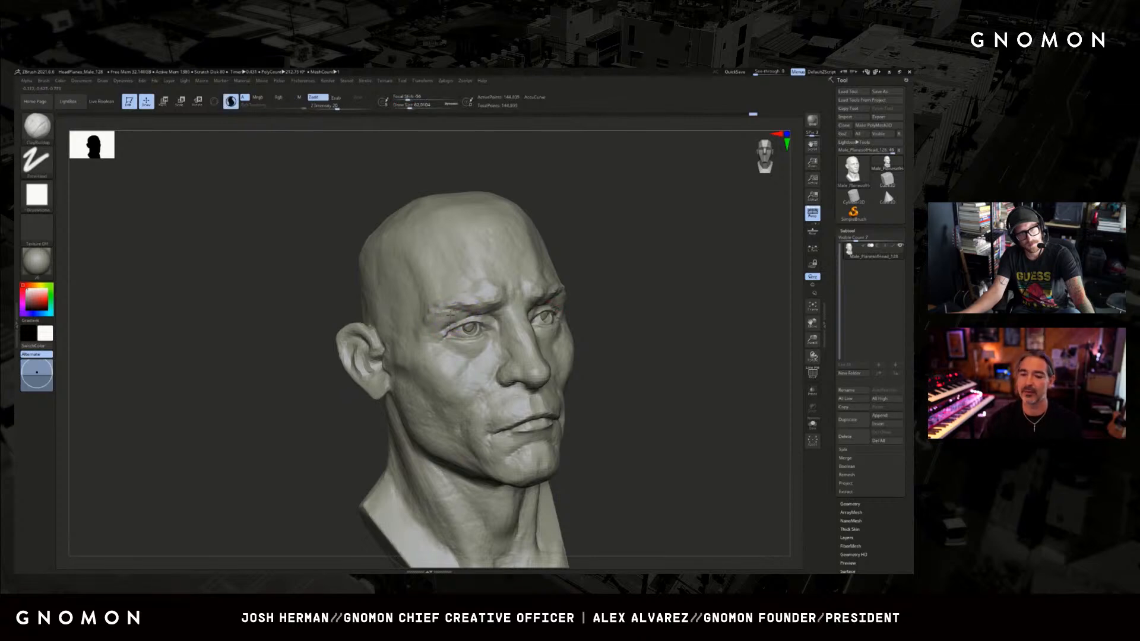
Build up the outer end of the brow ridge above the eye from a three-quarter view.
mouse_move(438, 310)
mouse_down()
mouse_move(508, 290)
mouse_move(461, 300)
mouse_move(499, 287)
mouse_move(493, 278)
mouse_move(445, 305)
mouse_up()
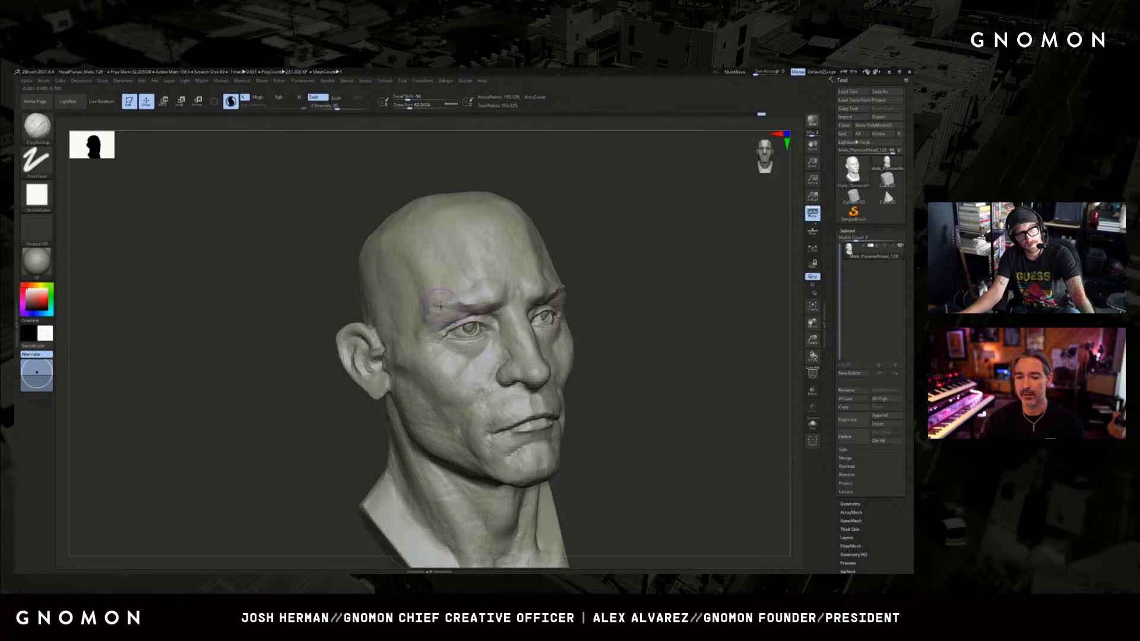
drag(336, 423, 357, 436)
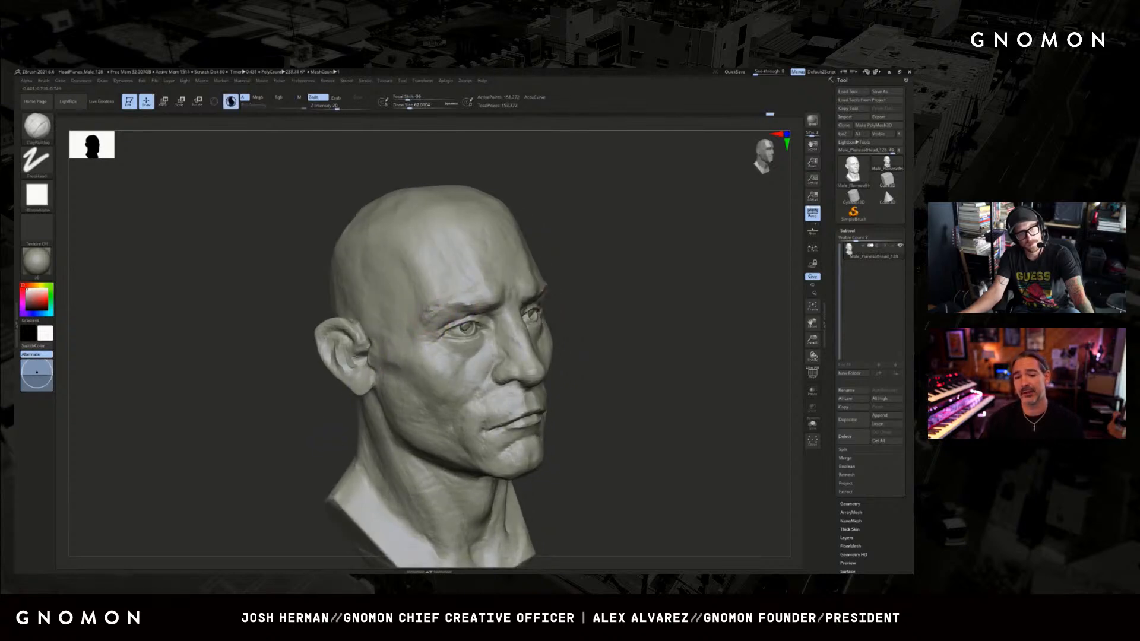
drag(441, 305, 438, 312)
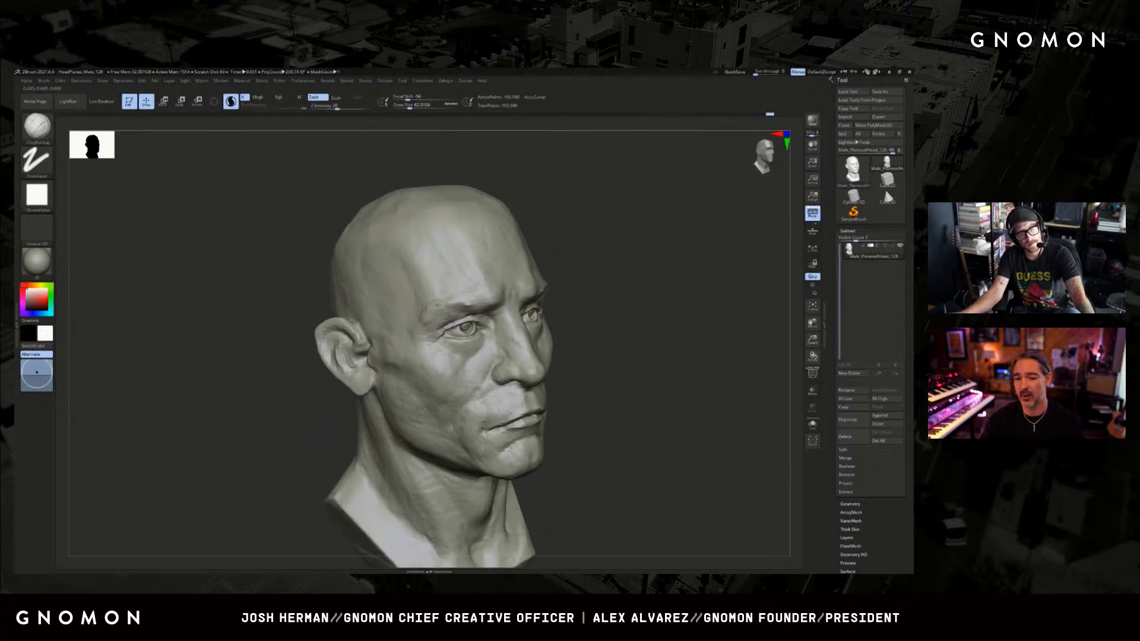
drag(352, 438, 315, 441)
key(bracketleft)
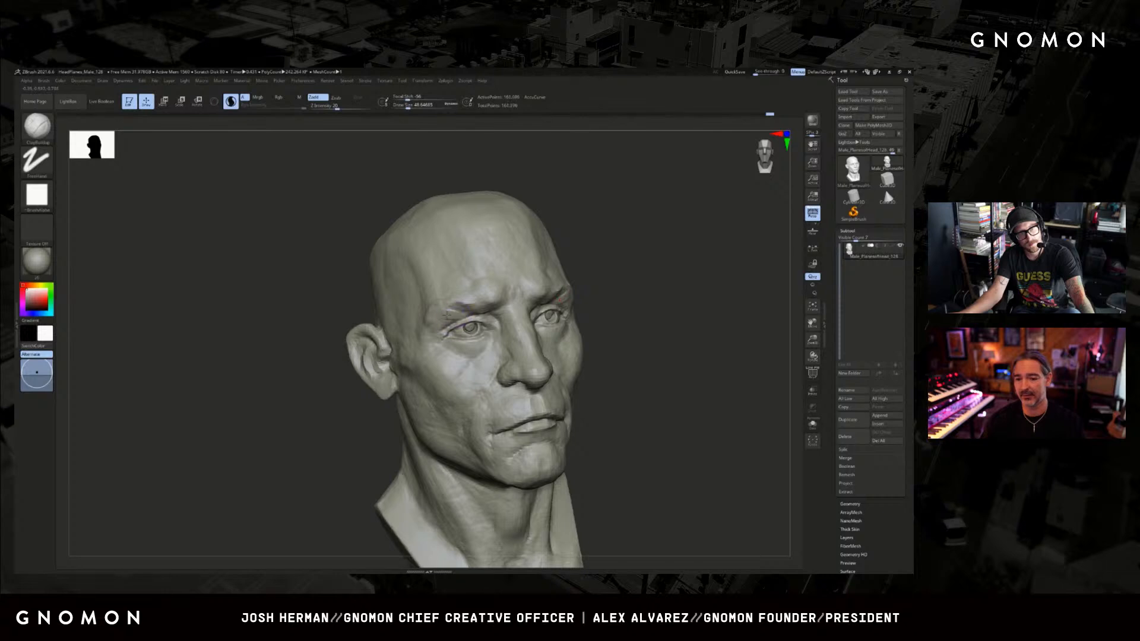
Shape the outer brow and upper lid of the opposite eye with a larger ClayBuildup brush.
drag(656, 288, 575, 290)
drag(646, 265, 603, 279)
key(bracketright)
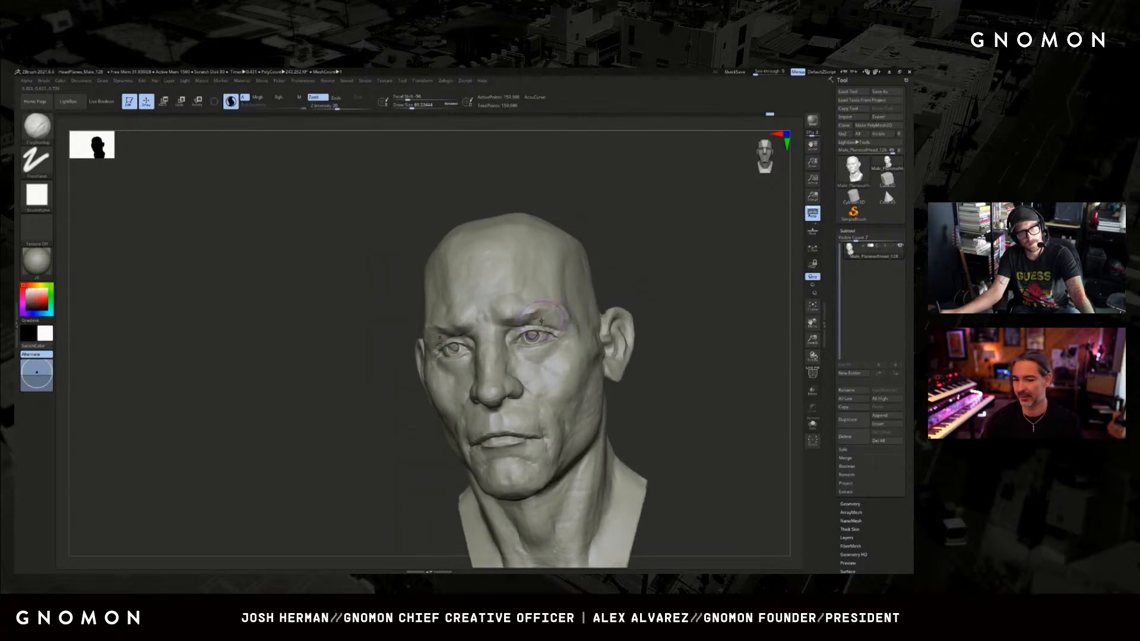
drag(548, 323, 553, 323)
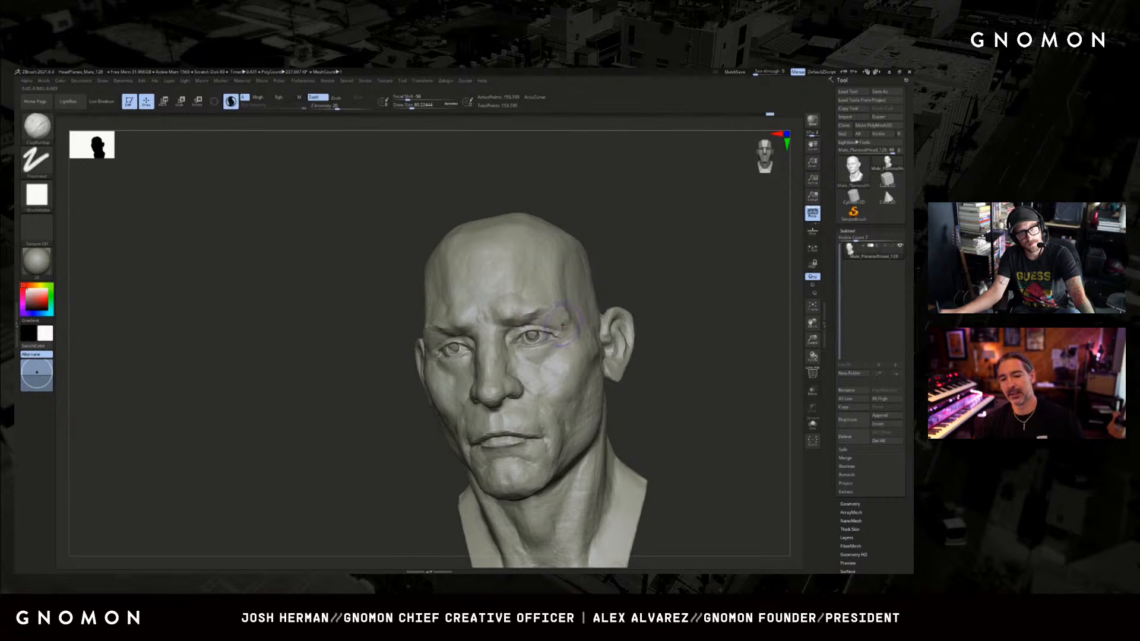
Refine the nose from the inner eye corner and bridge down to the tip with ClayBuildup, checking the wireframe.
drag(611, 289, 629, 292)
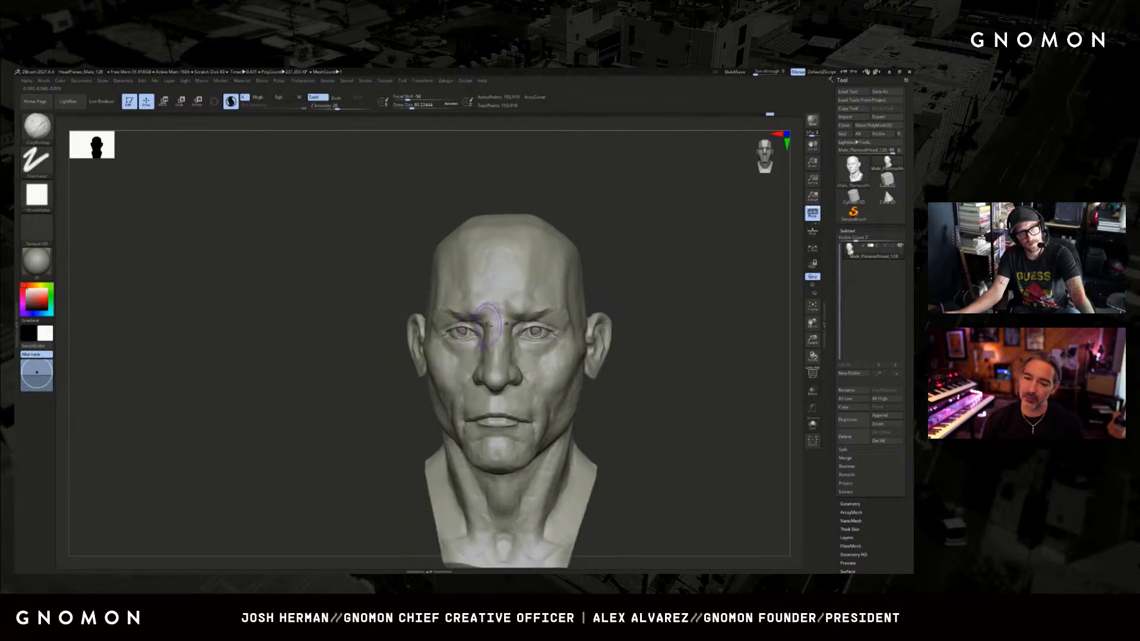
drag(488, 324, 484, 330)
drag(389, 398, 404, 402)
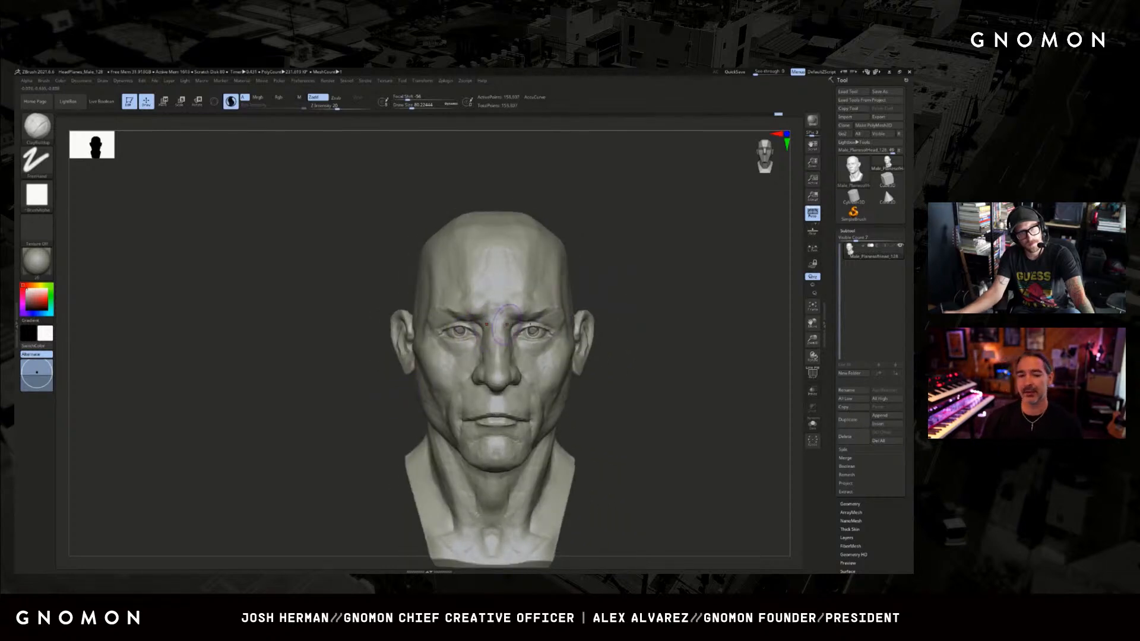
mouse_move(599, 300)
mouse_down()
mouse_move(618, 297)
mouse_move(577, 291)
mouse_up()
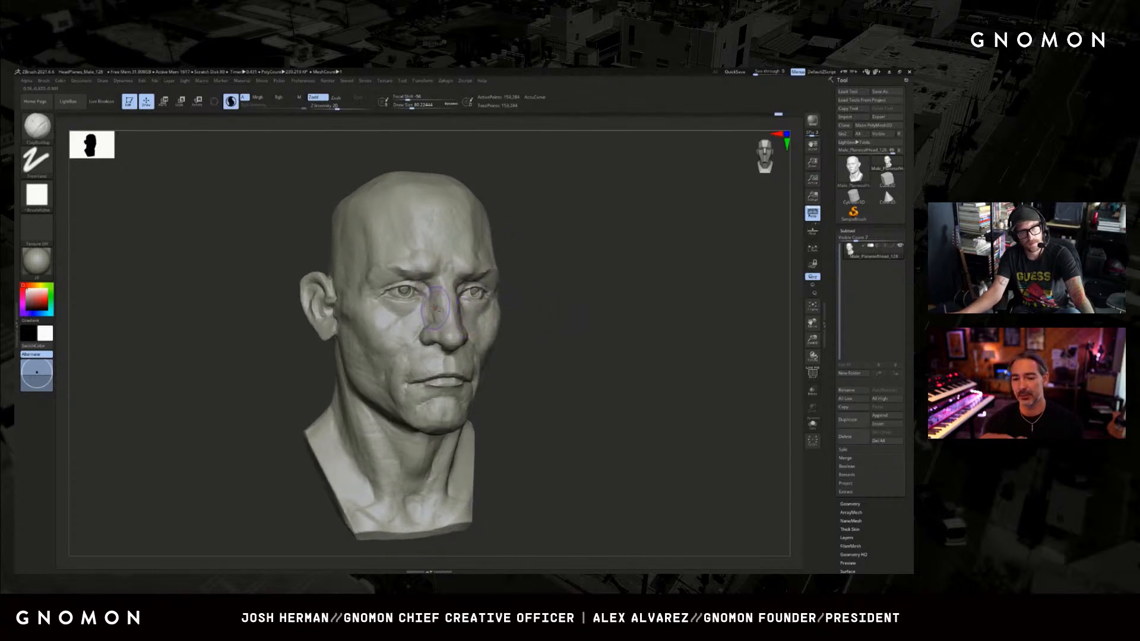
shift+drag(449, 346, 448, 340)
key(shift+f)
key(shift+f)
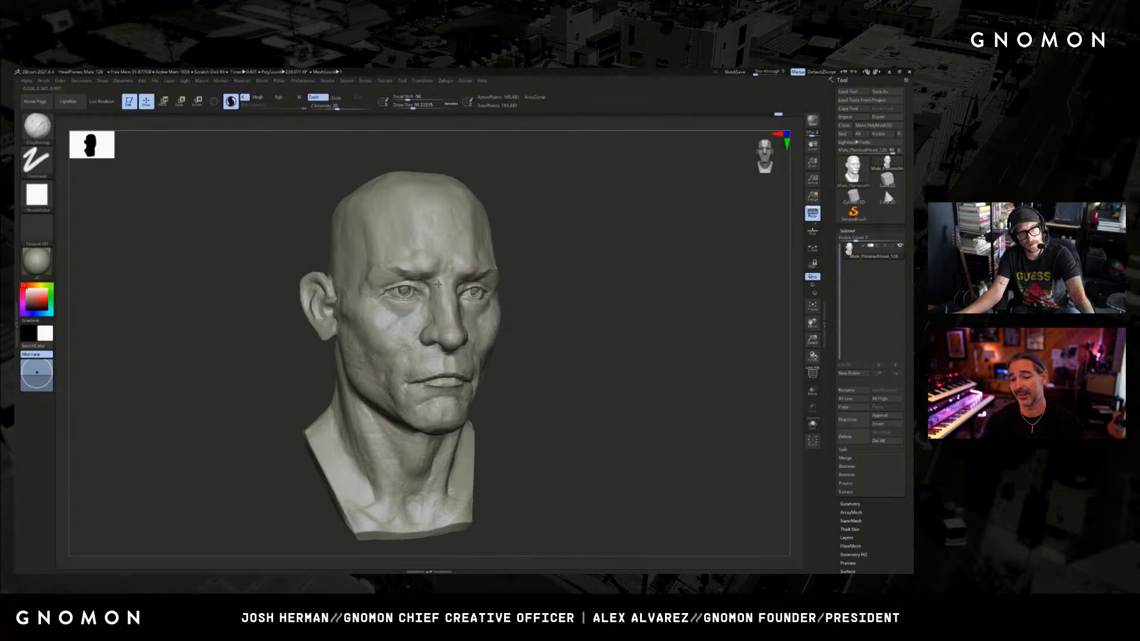
Stroke clay across the root of the nose and between the eyebrows from both sides.
drag(439, 278, 436, 278)
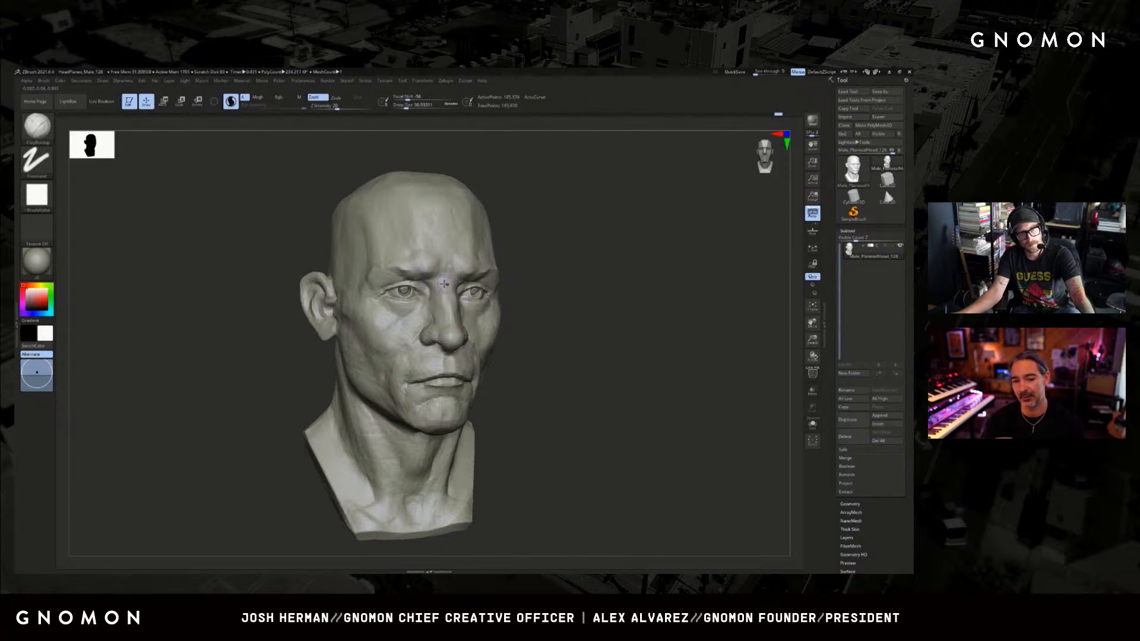
right_drag(463, 268, 443, 275)
drag(443, 275, 446, 276)
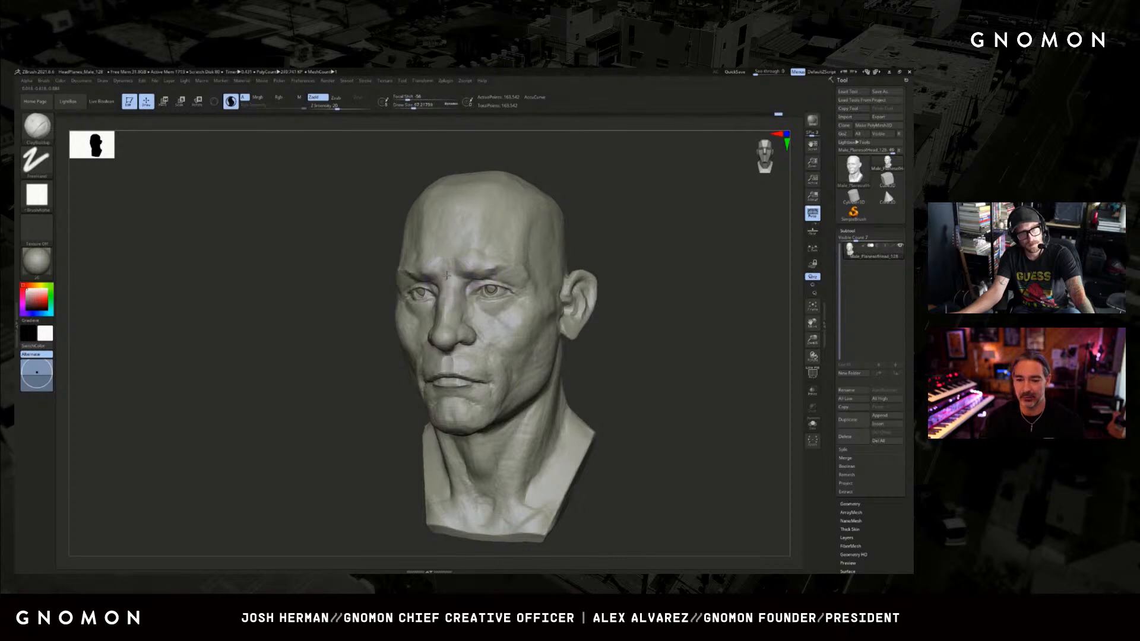
Switch to the Move brush and adjust the brow form above the root of the nose.
right_drag(436, 265, 400, 298)
key(b)
key(m)
key(v)
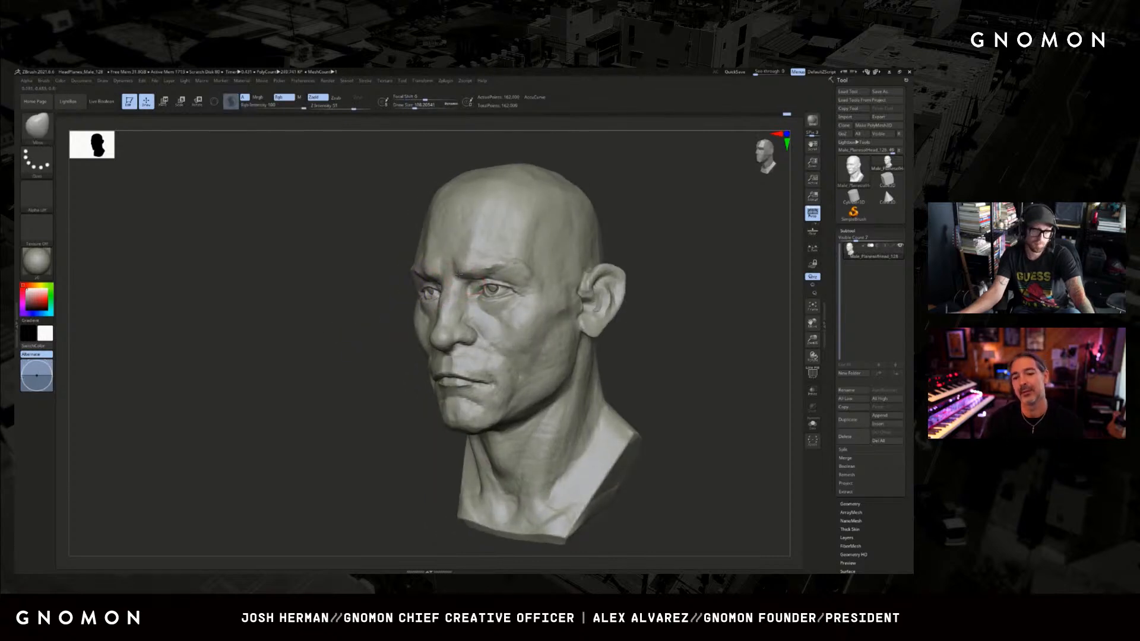
right_drag(314, 326, 351, 334)
right_drag(564, 283, 527, 283)
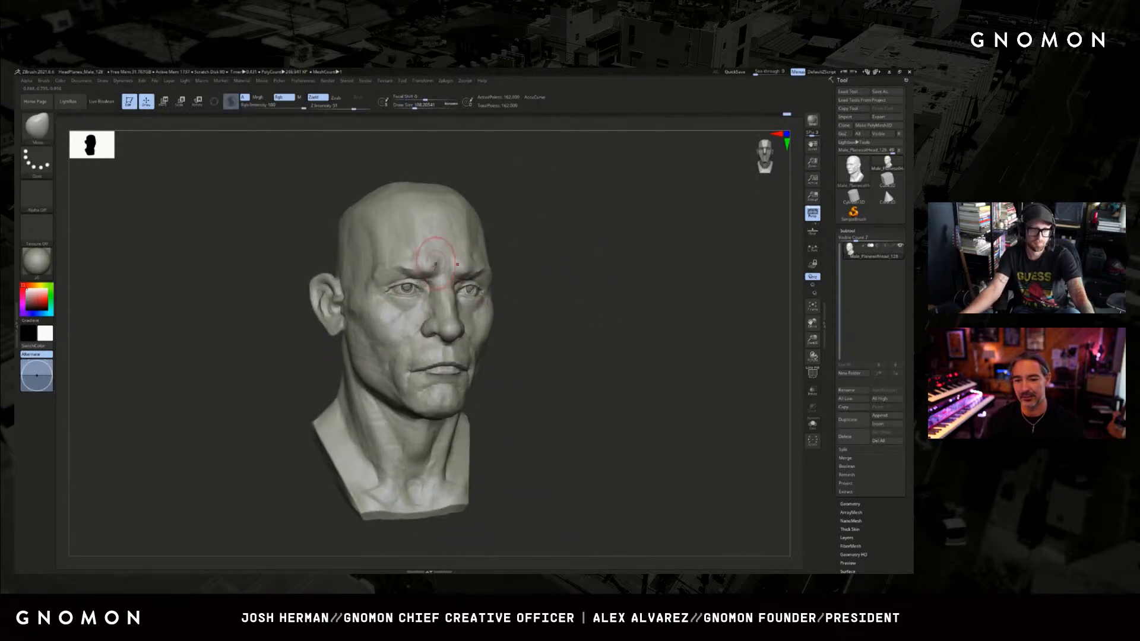
right_drag(440, 266, 378, 264)
Return to the ClayBuildup brush and work the lower forehead just above the inner brow.
key(b)
key(c)
key(b)
mouse_move(392, 252)
shift+mouse_down()
mouse_move(401, 248)
mouse_move(373, 256)
mouse_move(369, 291)
shift+mouse_up()
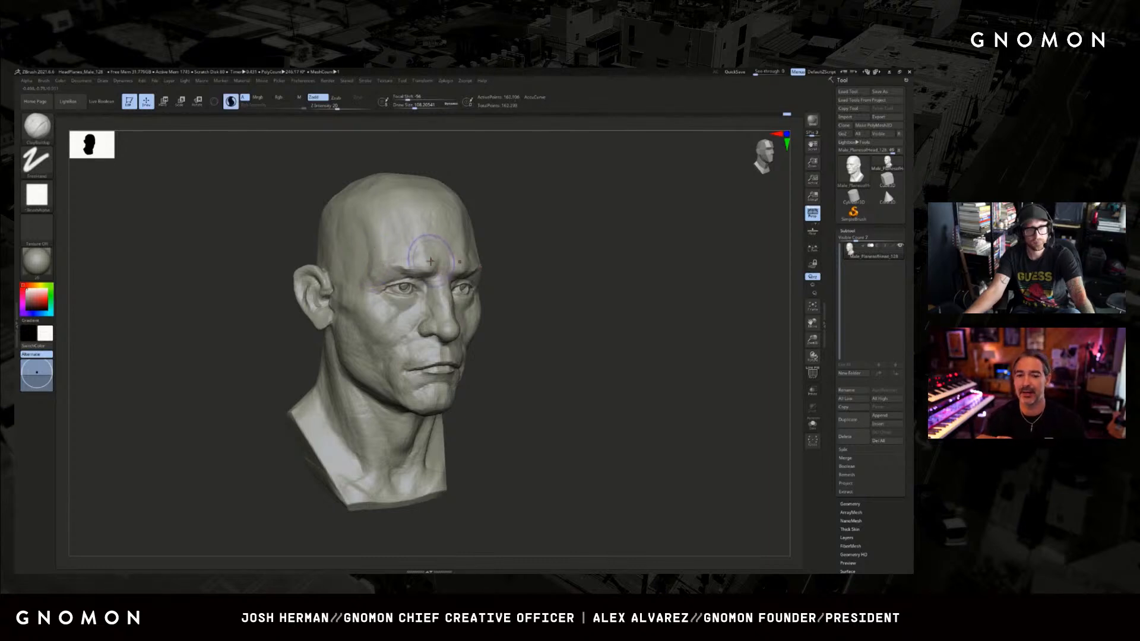
Stroke from the opposite outer eye corner back into the temple with a reduced ClayBuildup brush.
mouse_move(611, 276)
mouse_down()
mouse_move(585, 278)
mouse_move(656, 291)
mouse_up()
key(bracketleft)
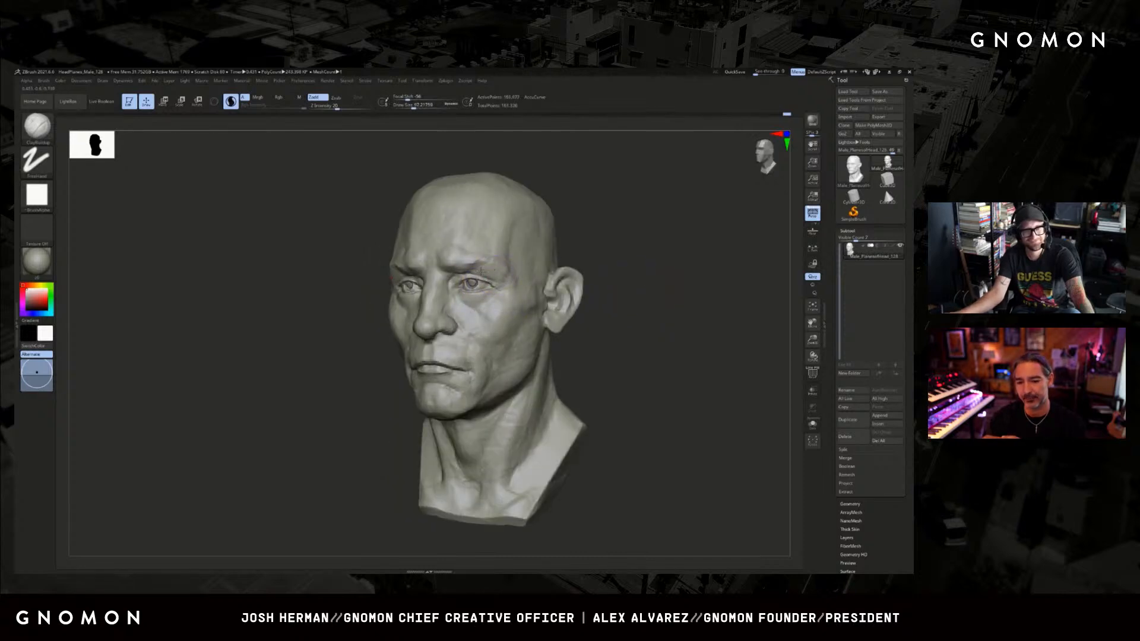
drag(481, 272, 509, 283)
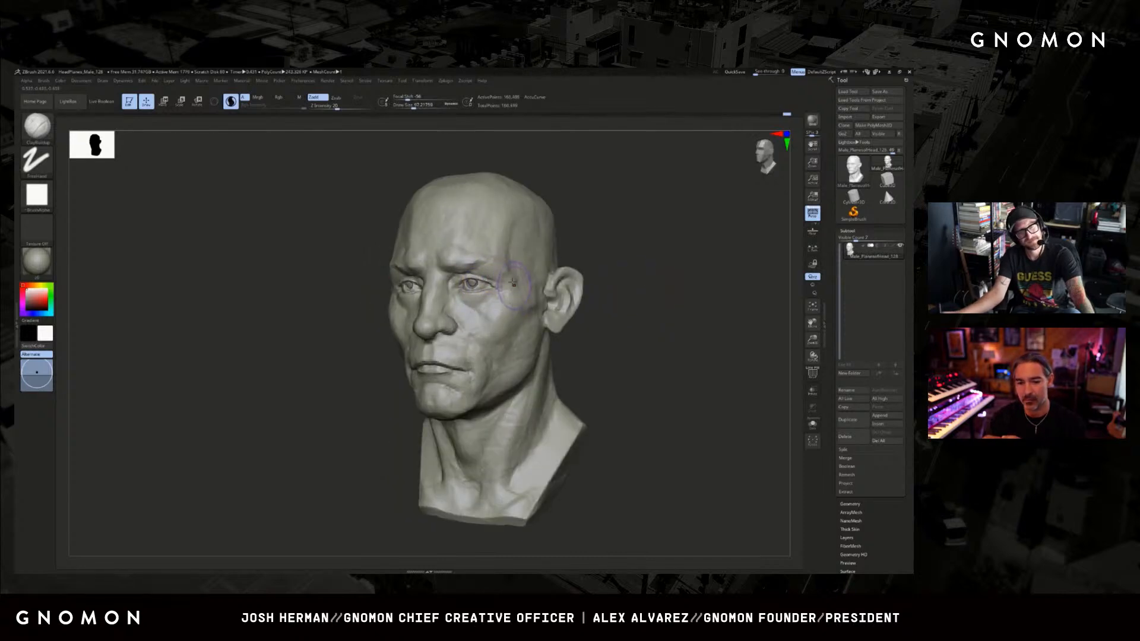
drag(564, 250, 610, 271)
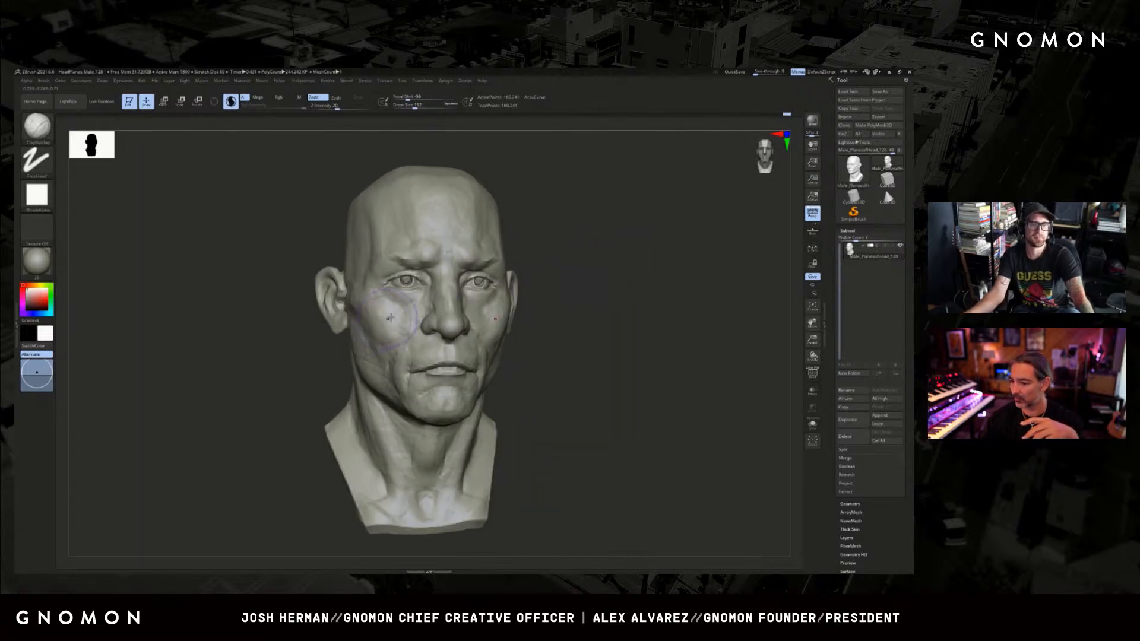
Sweep clay from the cheekbone down toward the mouth with a resized brush, undoing the last stroke.
drag(305, 365, 350, 357)
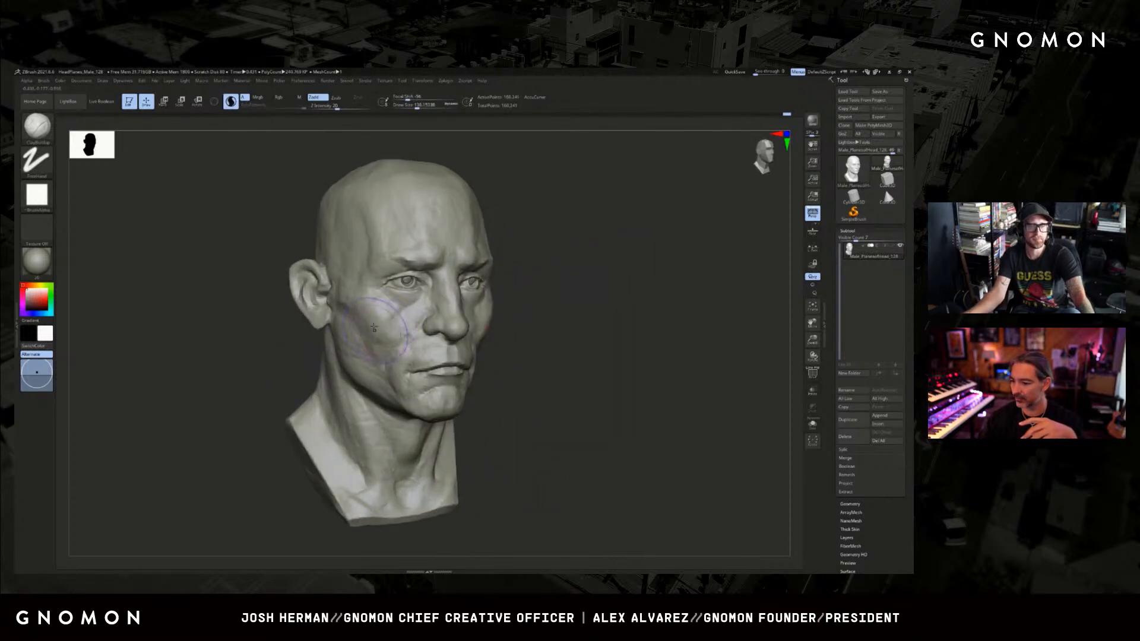
mouse_move(344, 306)
mouse_down()
mouse_move(377, 345)
mouse_move(411, 349)
mouse_move(409, 331)
mouse_move(405, 341)
mouse_up()
key(s)
key(s)
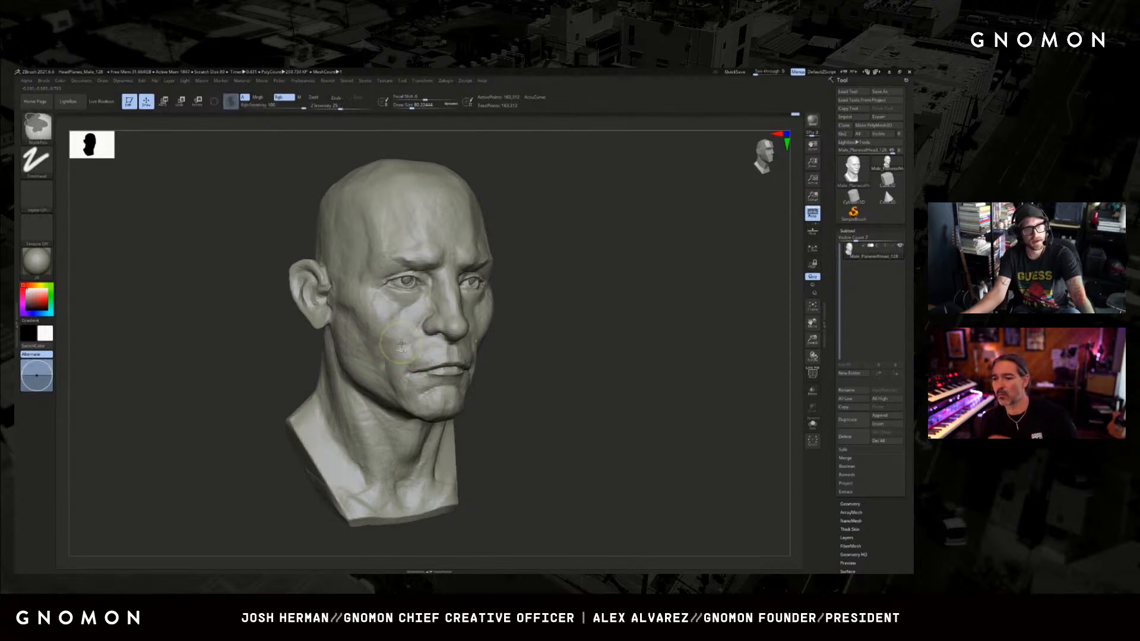
key(ctrl+z)
Rework the front plane of the opposite cheek, undoing the previous stroke and enlarging the brush.
mouse_move(564, 295)
mouse_down()
mouse_move(605, 295)
mouse_move(610, 326)
mouse_up()
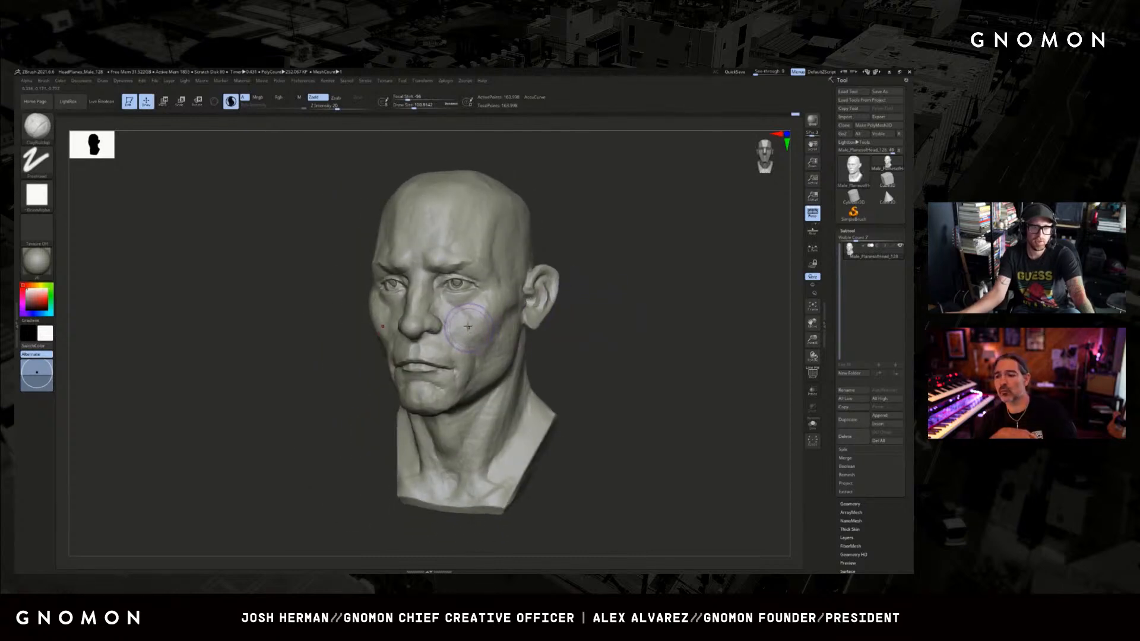
key(ctrl+z)
drag(474, 318, 578, 334)
key(bracketright)
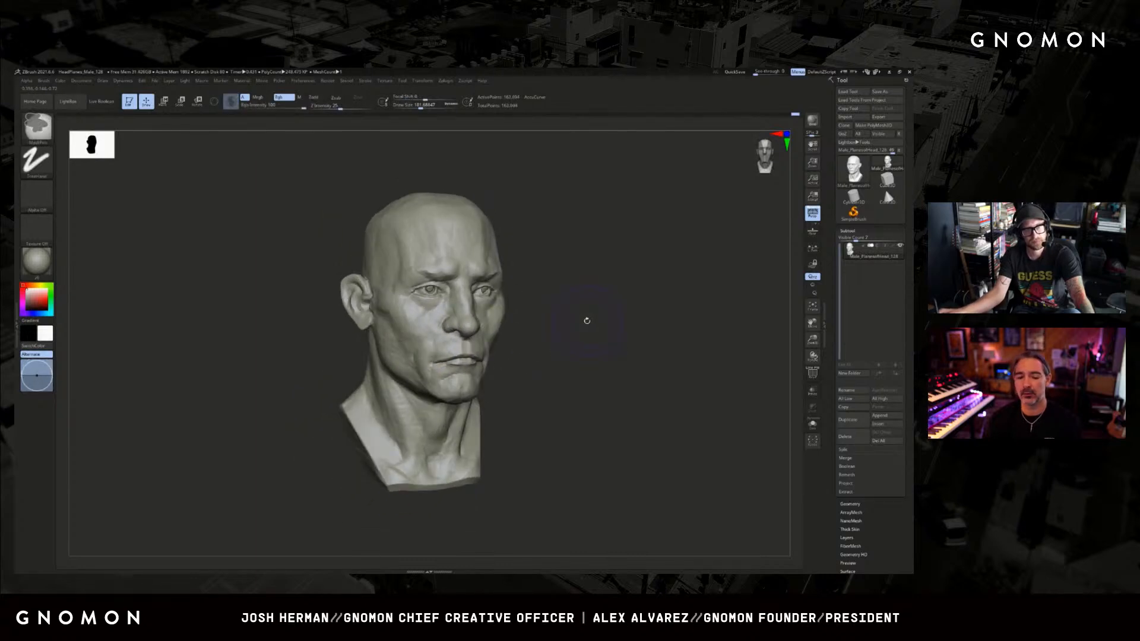
Build up the hollow of the cheek beside the mouth with a large ClayBuildup brush, adjusting its size.
drag(588, 321, 590, 321)
shift+drag(461, 334, 437, 341)
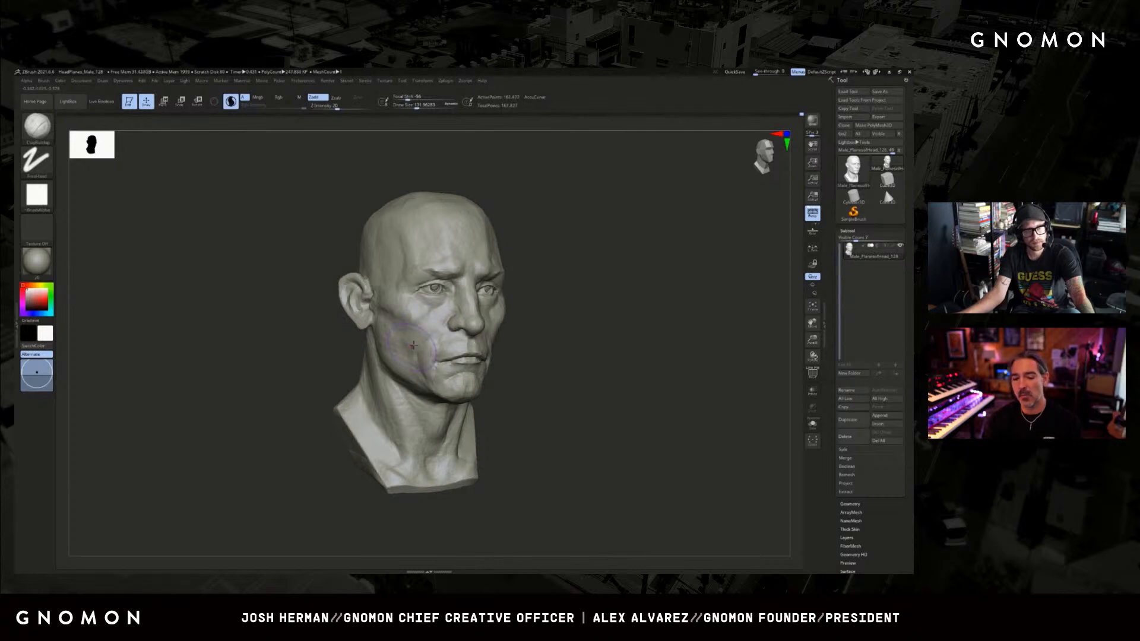
key(bracketleft)
key(bracketright)
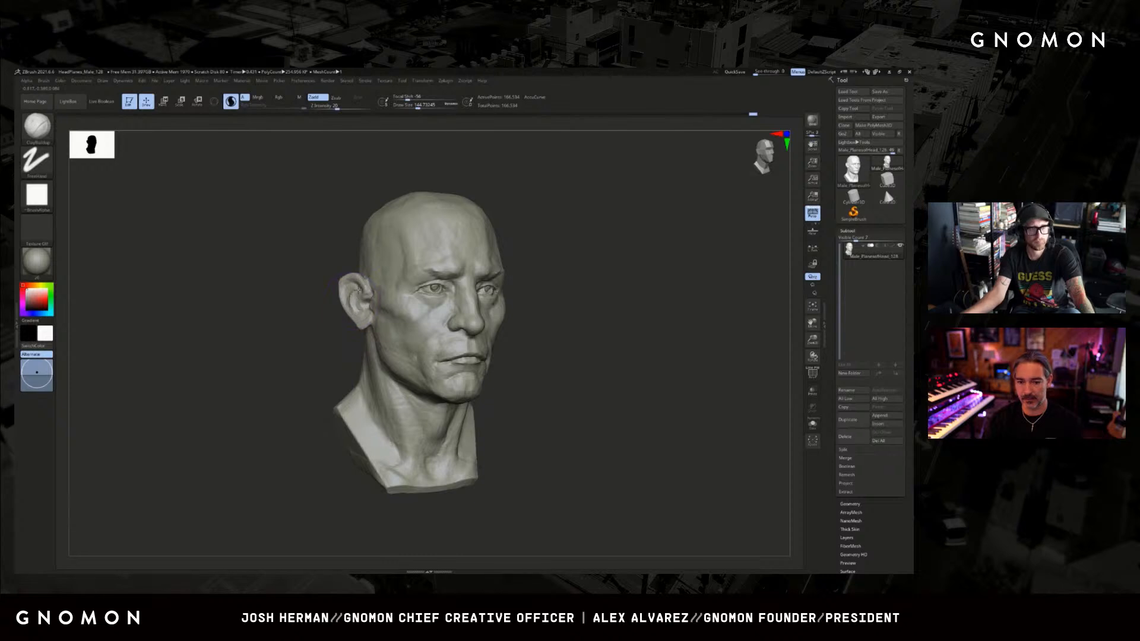
Rework and smooth the area around the ear, adjusting the brush size and checking the mesh density on the wireframe.
drag(351, 295, 517, 294)
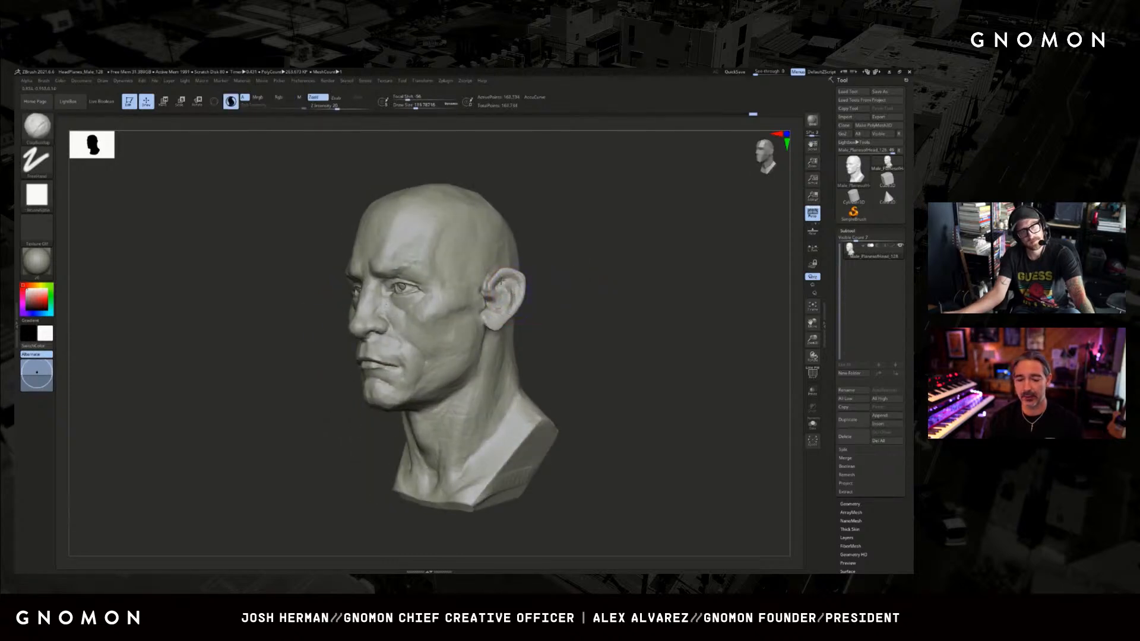
key(shift)
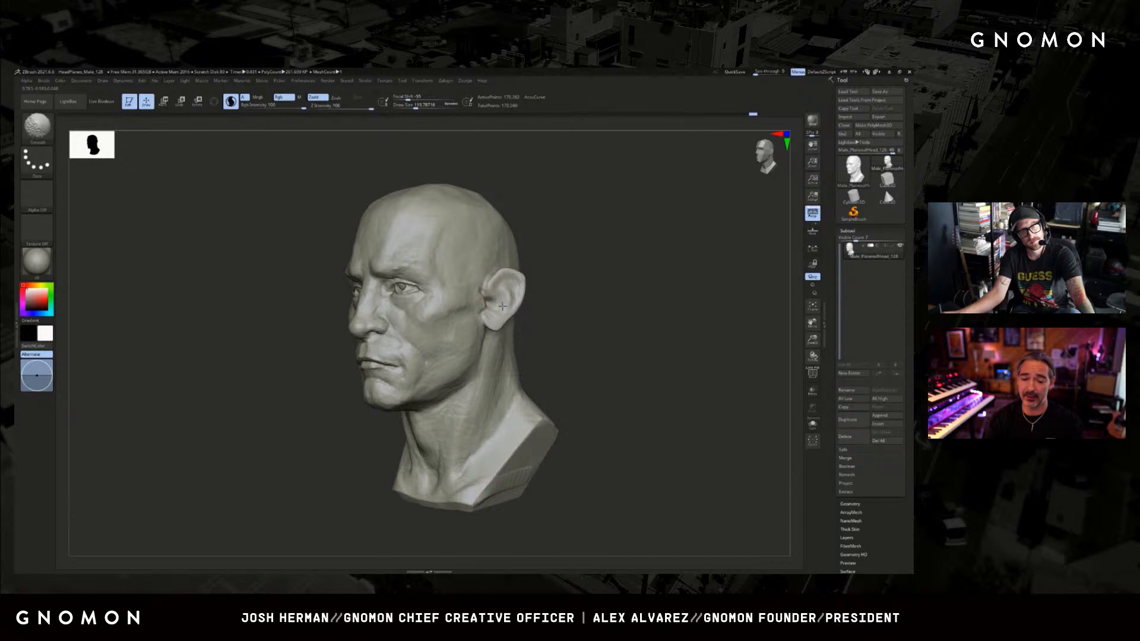
mouse_move(533, 309)
mouse_down()
mouse_move(575, 309)
mouse_move(505, 299)
mouse_move(542, 293)
mouse_move(528, 297)
mouse_up()
key(s)
key(shift+f)
key(shift+f)
key(s)
mouse_move(511, 302)
shift+mouse_down()
mouse_move(493, 287)
mouse_move(535, 305)
mouse_move(505, 314)
mouse_move(570, 301)
shift+mouse_up()
key(s)
key(ctrl+shift)
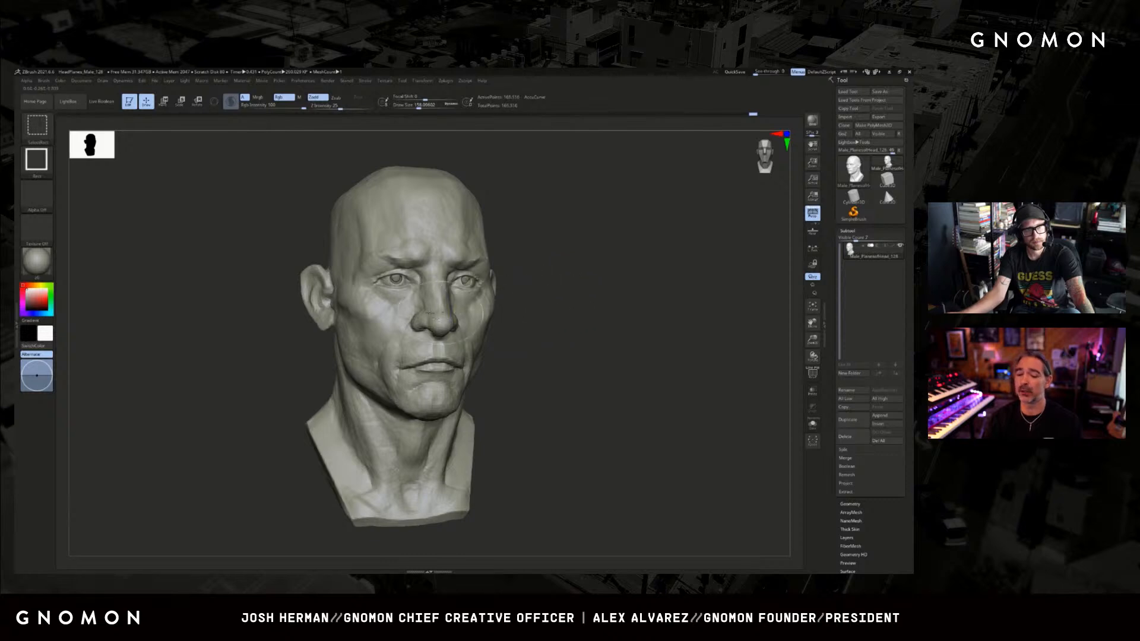
Build up and shape the chin from both sides with a resized ClayBuildup brush.
drag(291, 374, 302, 375)
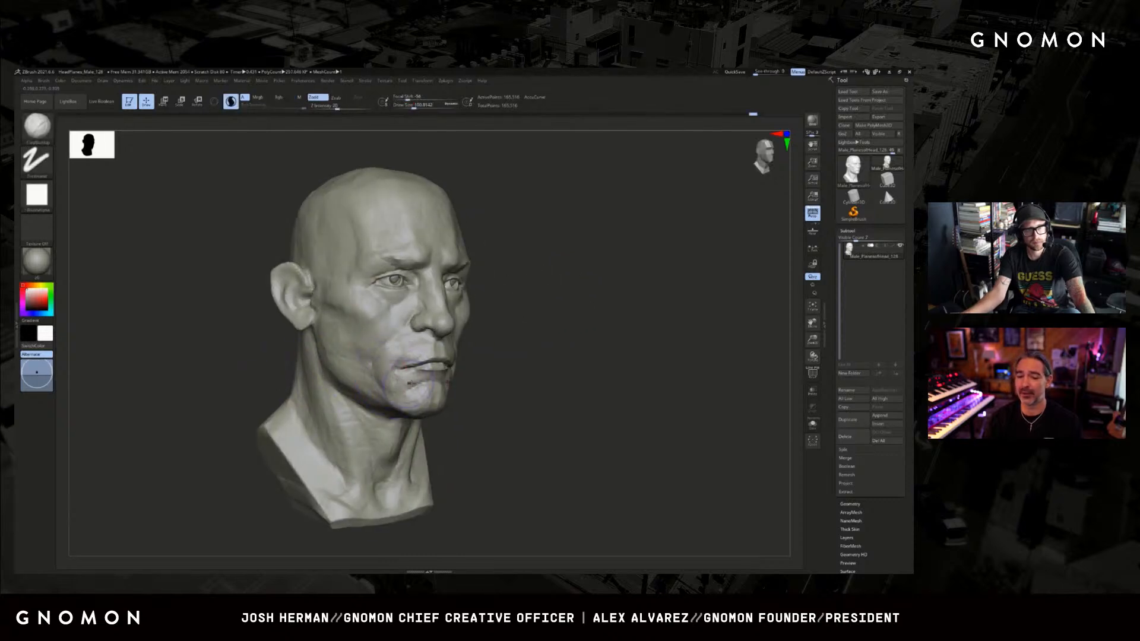
key(s)
drag(421, 378, 425, 383)
key(s)
mouse_move(426, 383)
mouse_down()
mouse_move(404, 390)
mouse_move(419, 403)
mouse_up()
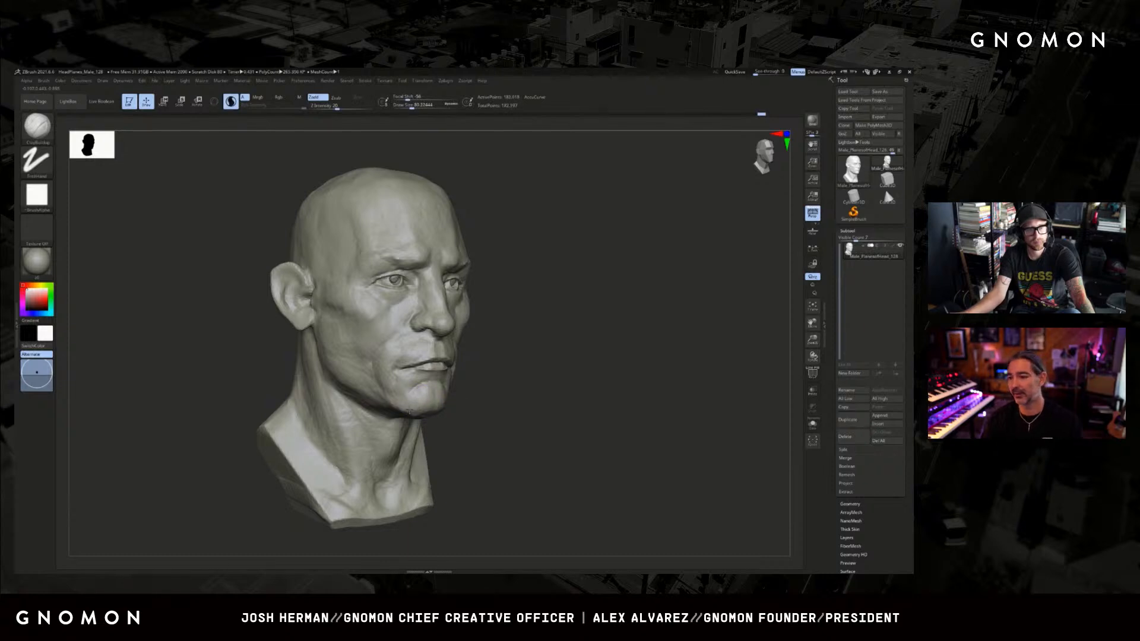
drag(405, 401, 409, 407)
key(])
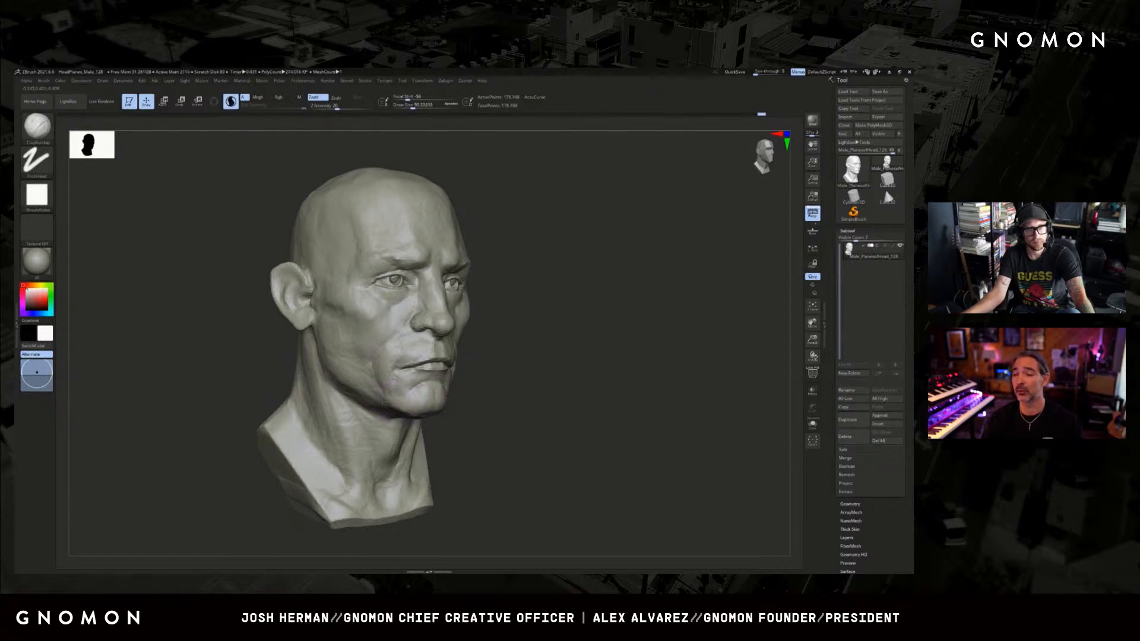
drag(671, 347, 609, 355)
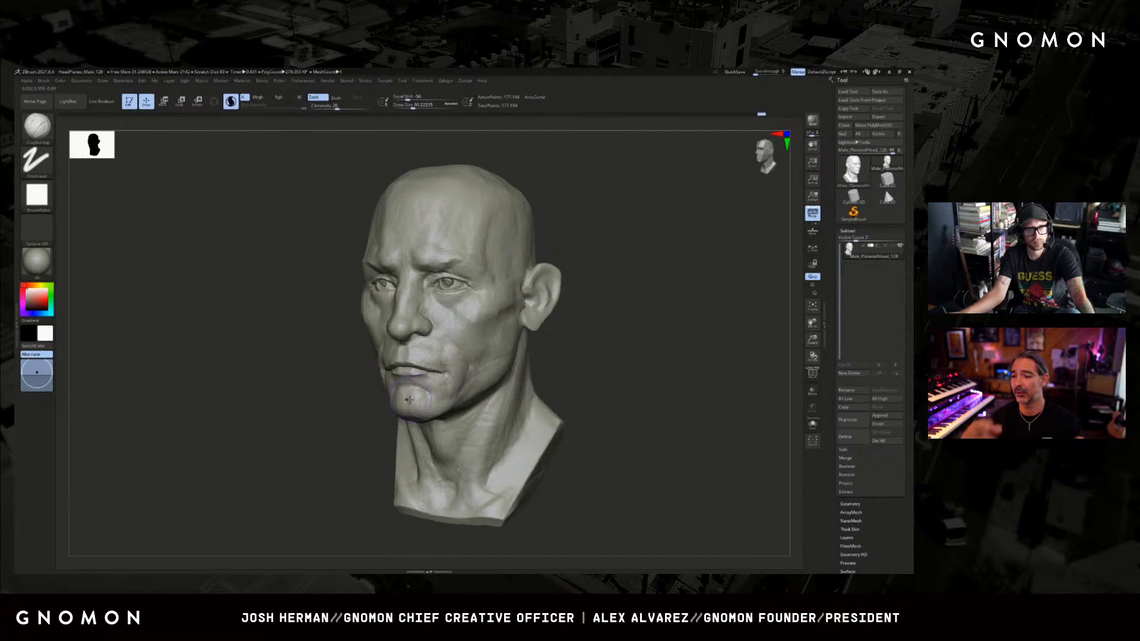
drag(415, 397, 424, 385)
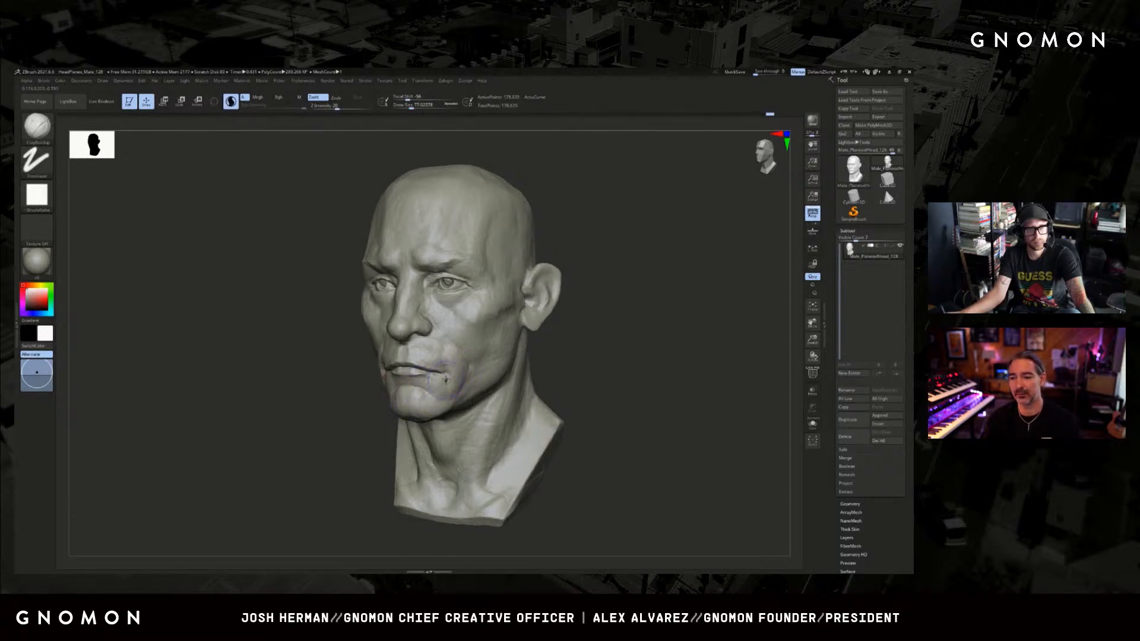
Rework the corner of the mouth with a smaller brush and check the mesh density around it on the wireframe.
mouse_move(567, 350)
shift+mouse_down()
mouse_move(563, 339)
mouse_move(547, 344)
shift+mouse_up()
key([)
drag(382, 368, 392, 371)
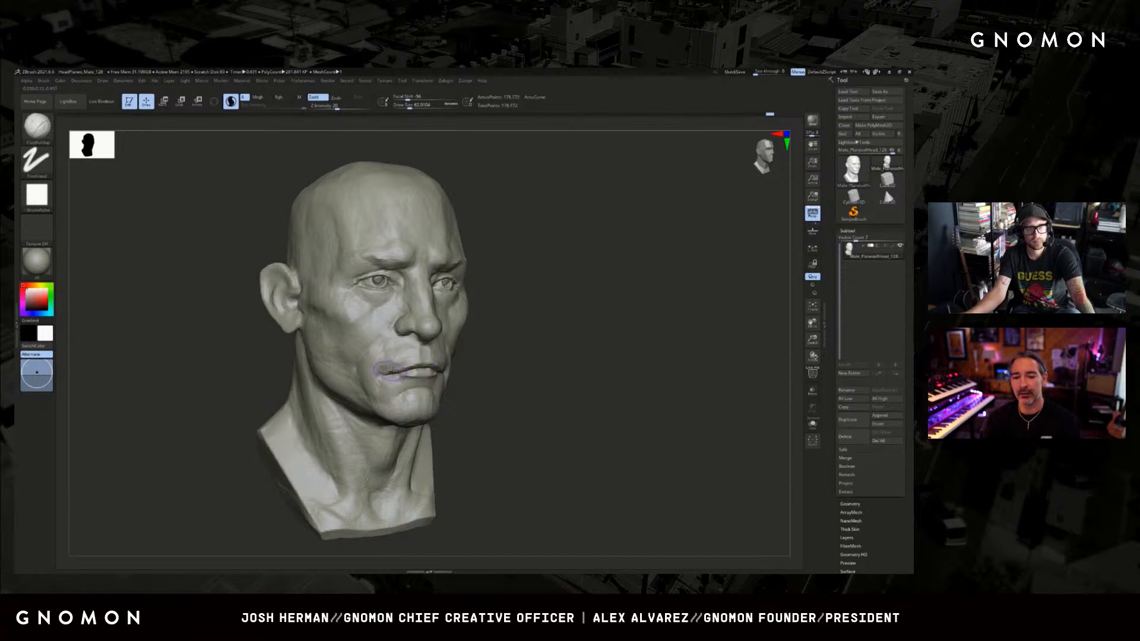
key(shift+f)
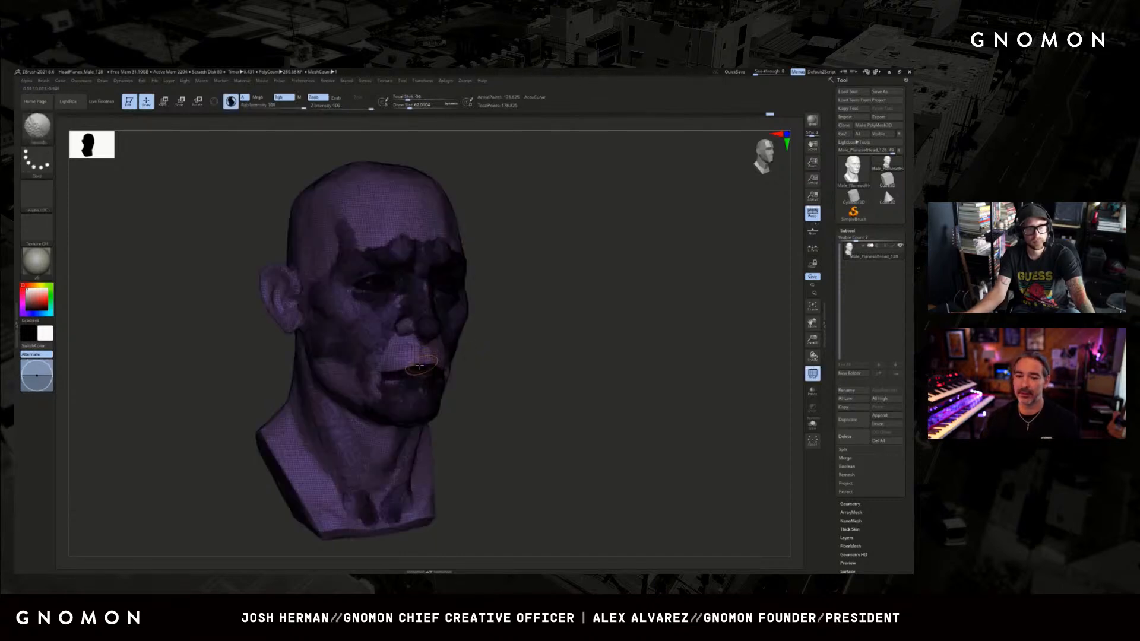
key(shift+f)
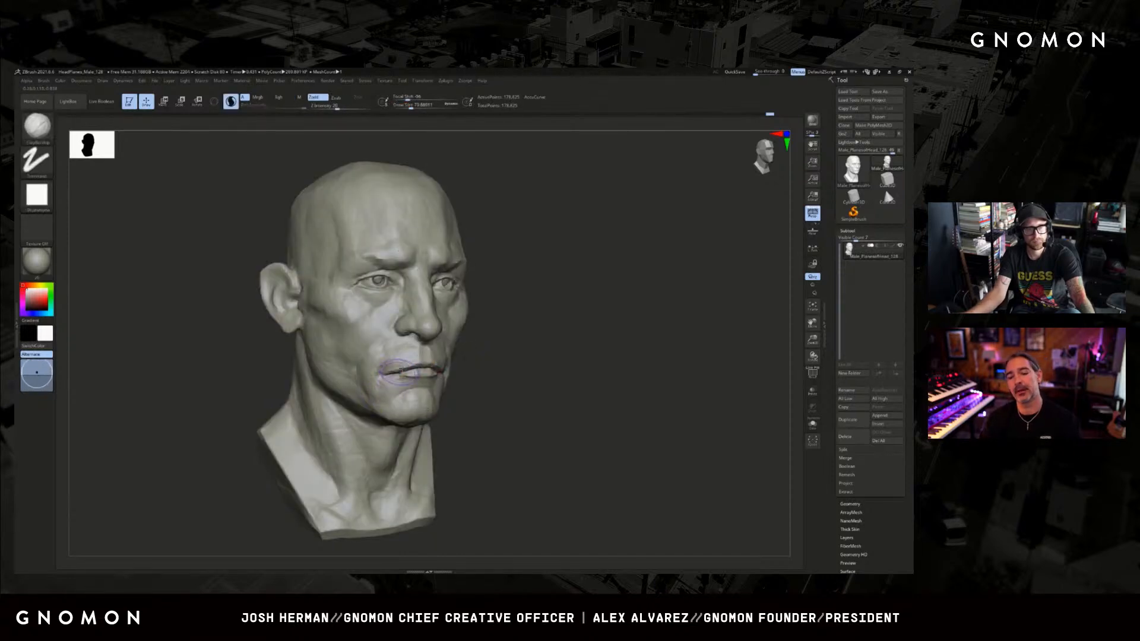
Shape the area above the upper lip with ClayBuildup, undoing one stroke and adjusting the brush size.
key([)
key([)
key([)
drag(404, 355, 402, 364)
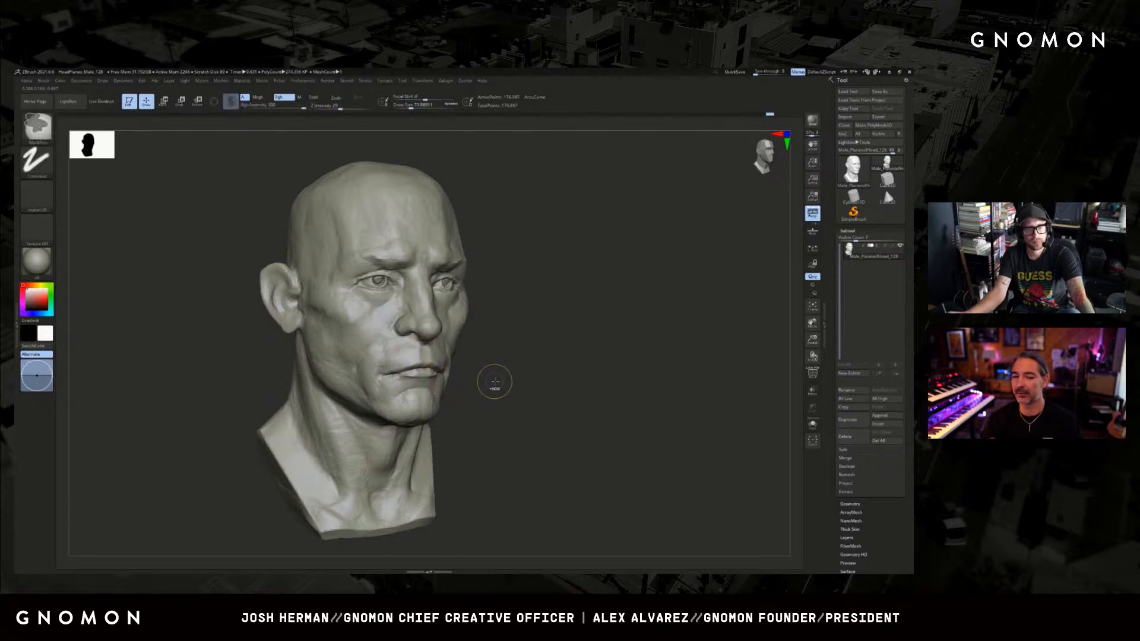
key(ctrl+z)
key(s)
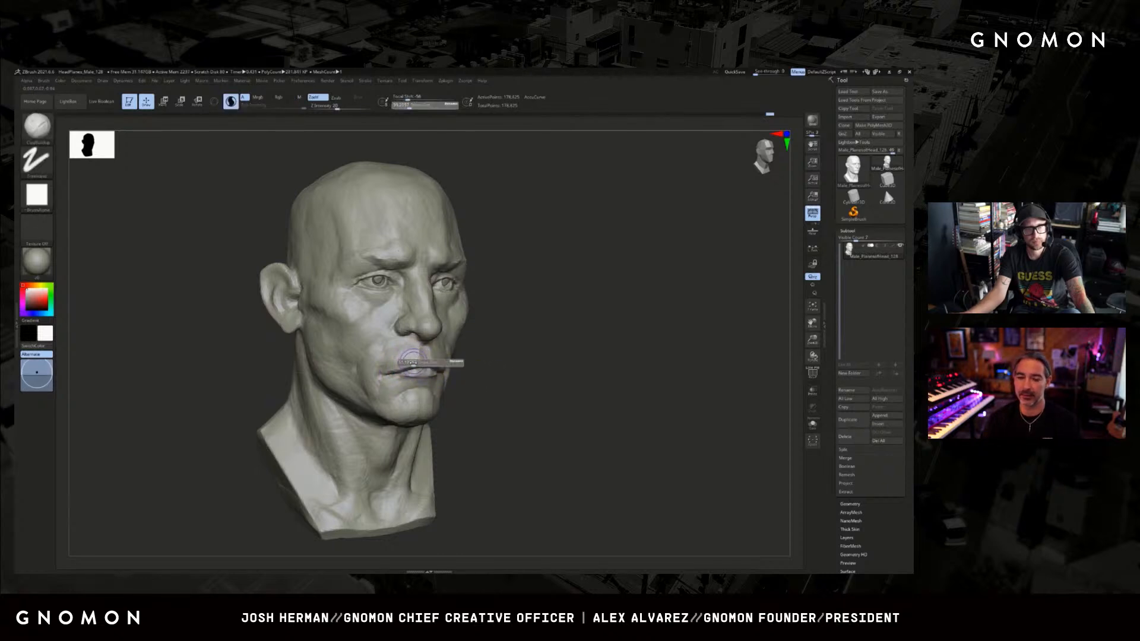
drag(415, 364, 418, 364)
mouse_move(415, 361)
shift+mouse_down()
mouse_move(374, 368)
mouse_move(375, 378)
mouse_move(374, 361)
shift+mouse_up()
key(s)
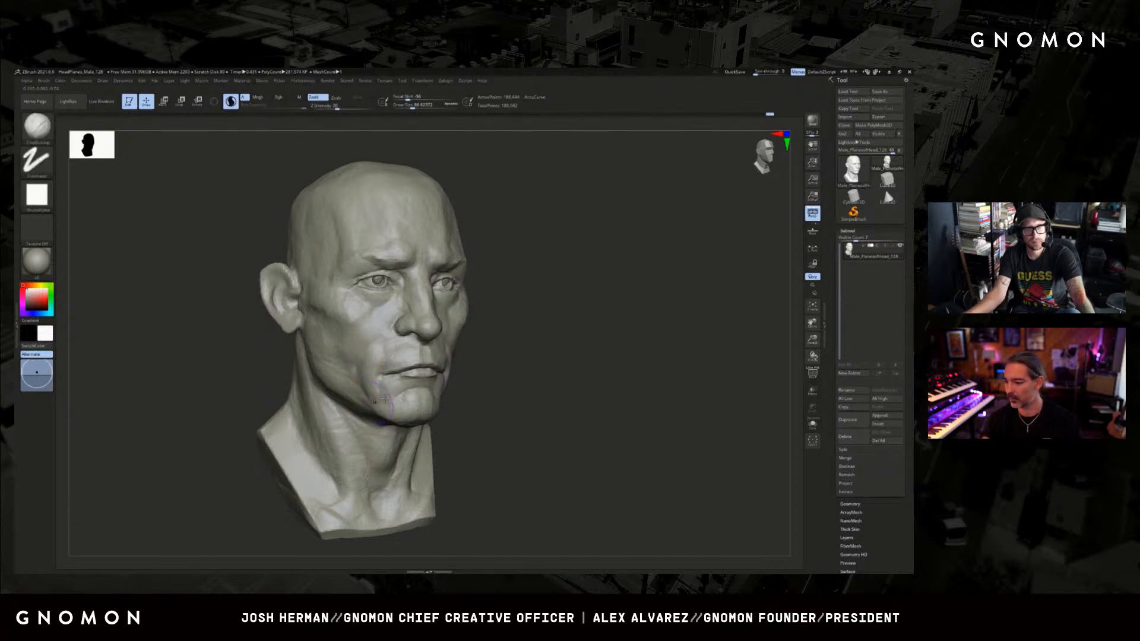
Switch to the DamStandard brush and turn off Sculptris Pro dynamic tessellation.
mouse_move(546, 380)
mouse_down()
mouse_move(565, 376)
mouse_move(527, 386)
mouse_move(521, 349)
mouse_move(555, 378)
mouse_up()
key(b)
key(d)
key(s)
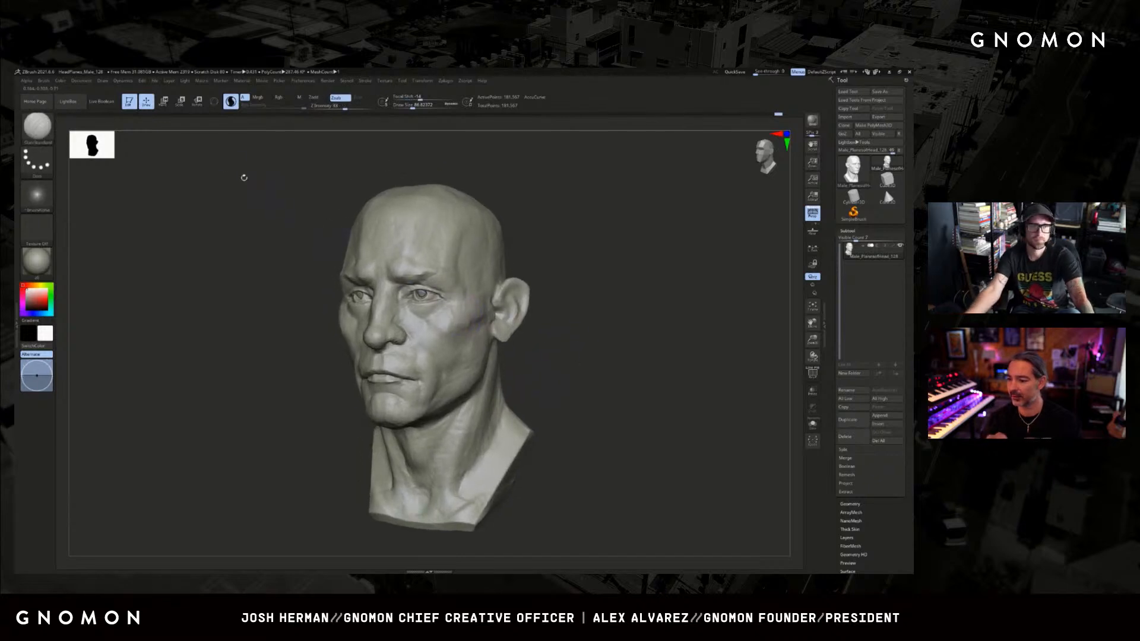
click(231, 101)
shift+drag(570, 252, 611, 254)
drag(285, 309, 429, 321)
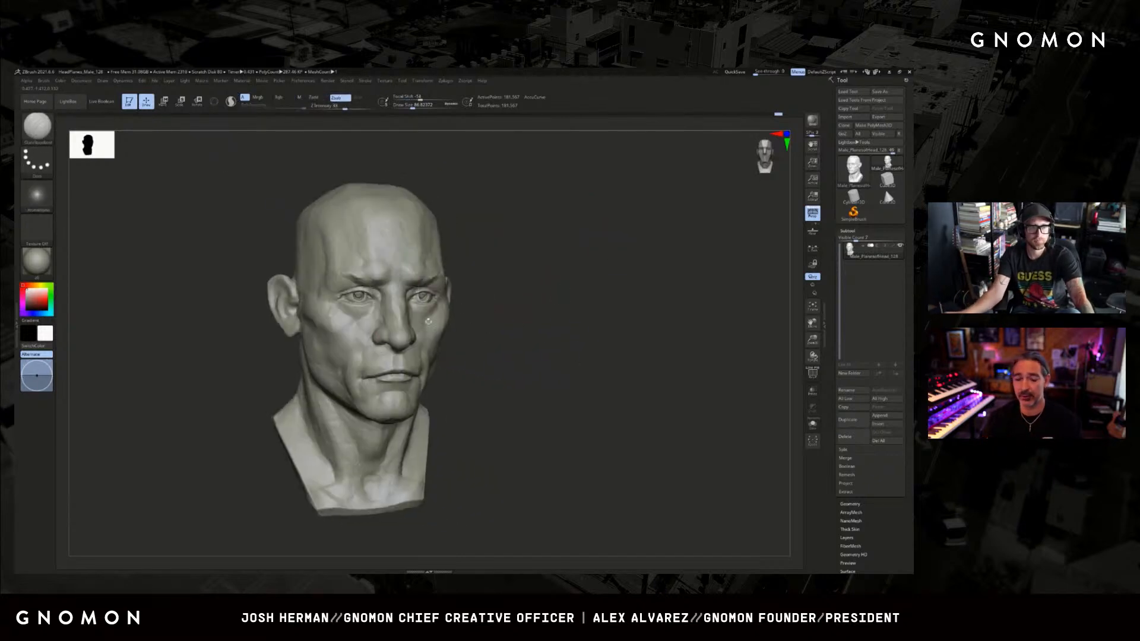
Carve the crease below the eye toward the cheek with a smaller DamStandard brush and inspect both sides.
key([)
key([)
shift+drag(352, 324, 369, 312)
mouse_move(585, 287)
mouse_down()
mouse_move(478, 288)
mouse_move(585, 291)
mouse_up()
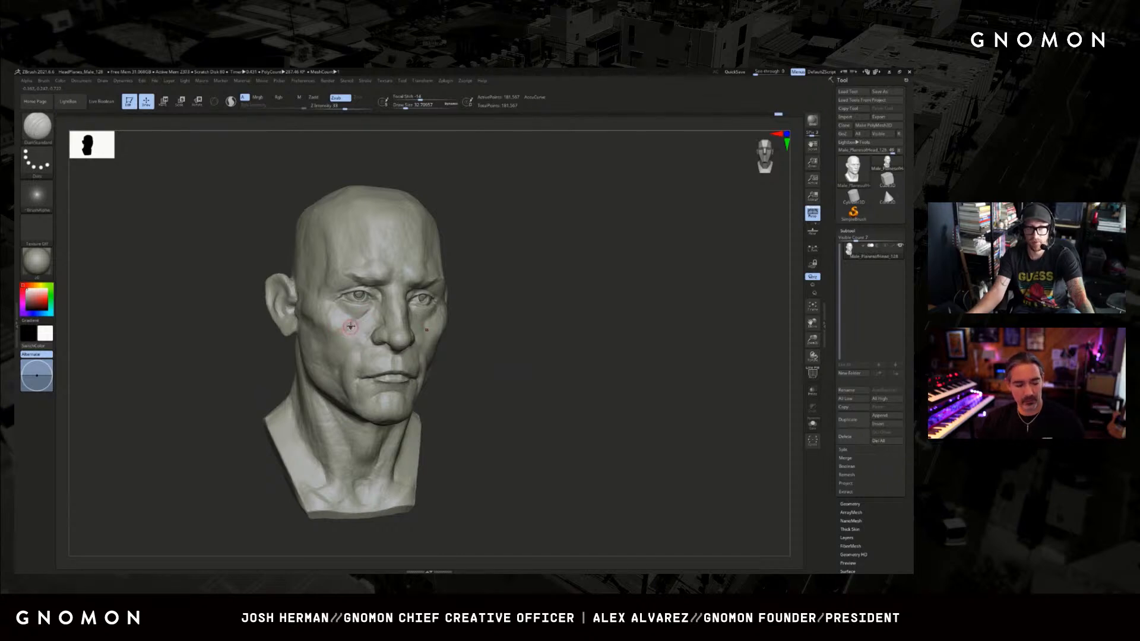
drag(234, 381, 254, 382)
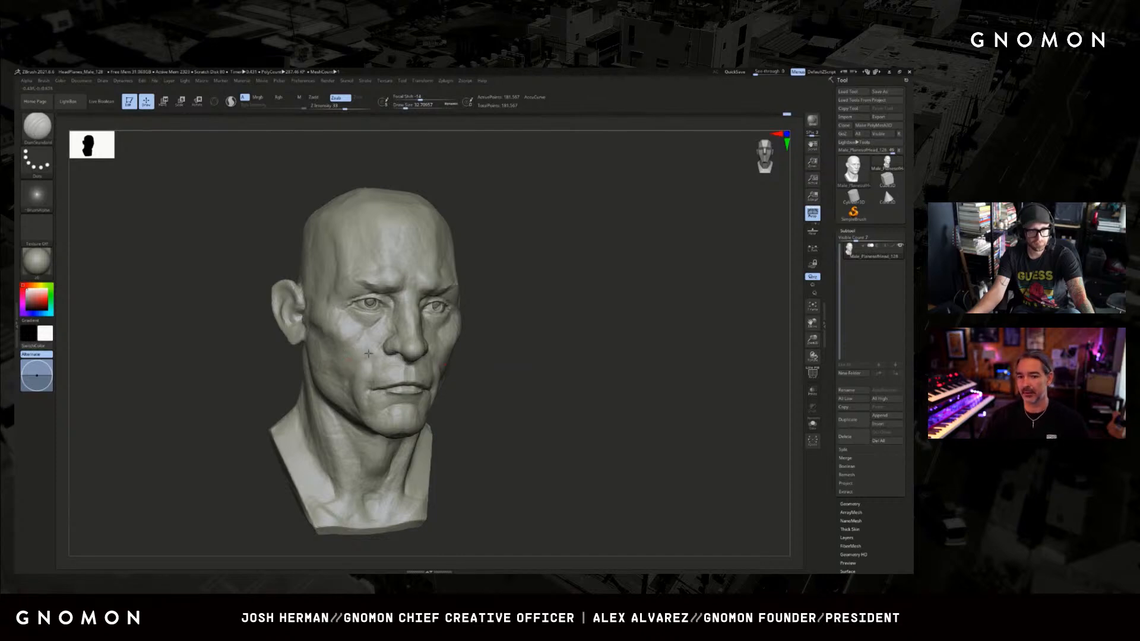
mouse_move(615, 317)
mouse_down()
mouse_move(486, 325)
mouse_move(459, 307)
mouse_up()
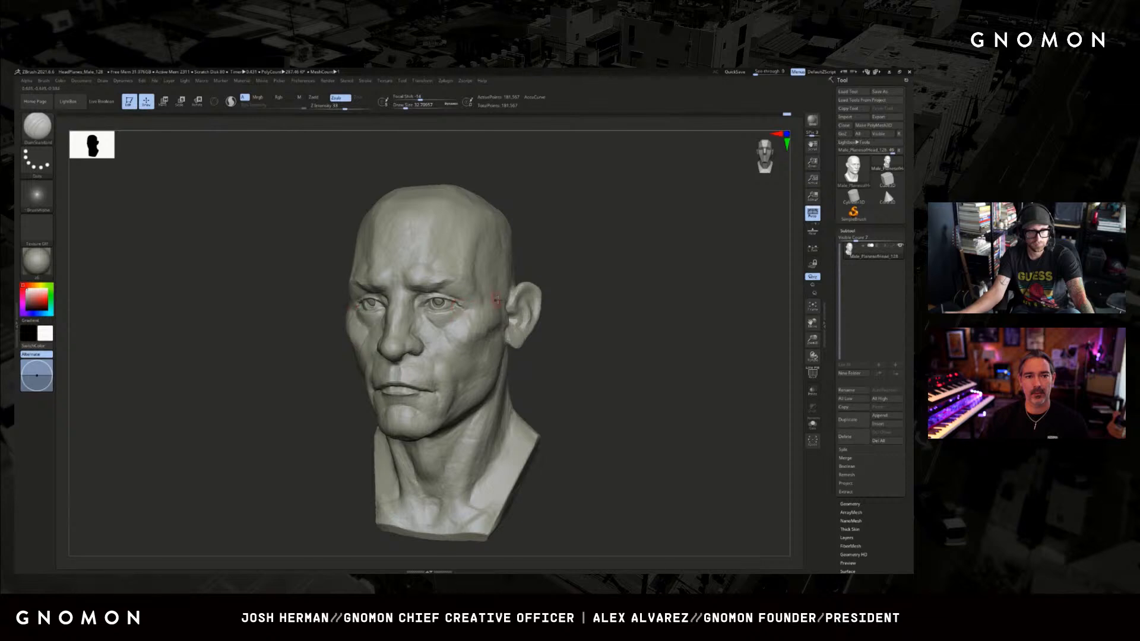
Adjust the shape of the eyelids and the outer corner of the eye with a small Move brush.
drag(550, 282, 630, 279)
key(b)
key(m)
key(v)
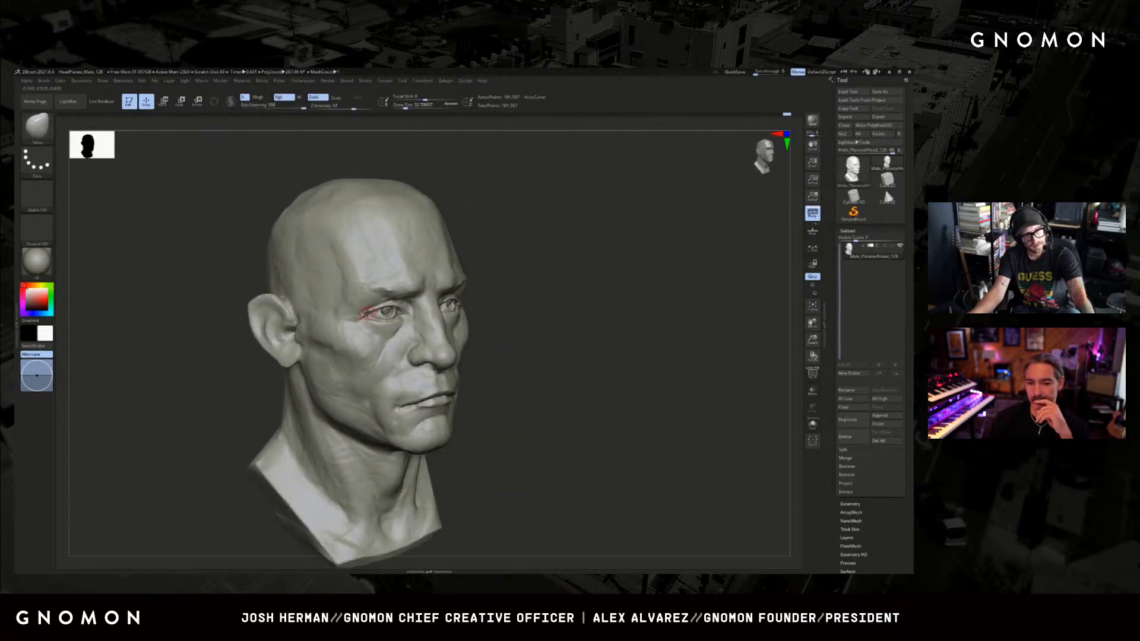
ctrl+right_drag(542, 259, 557, 294)
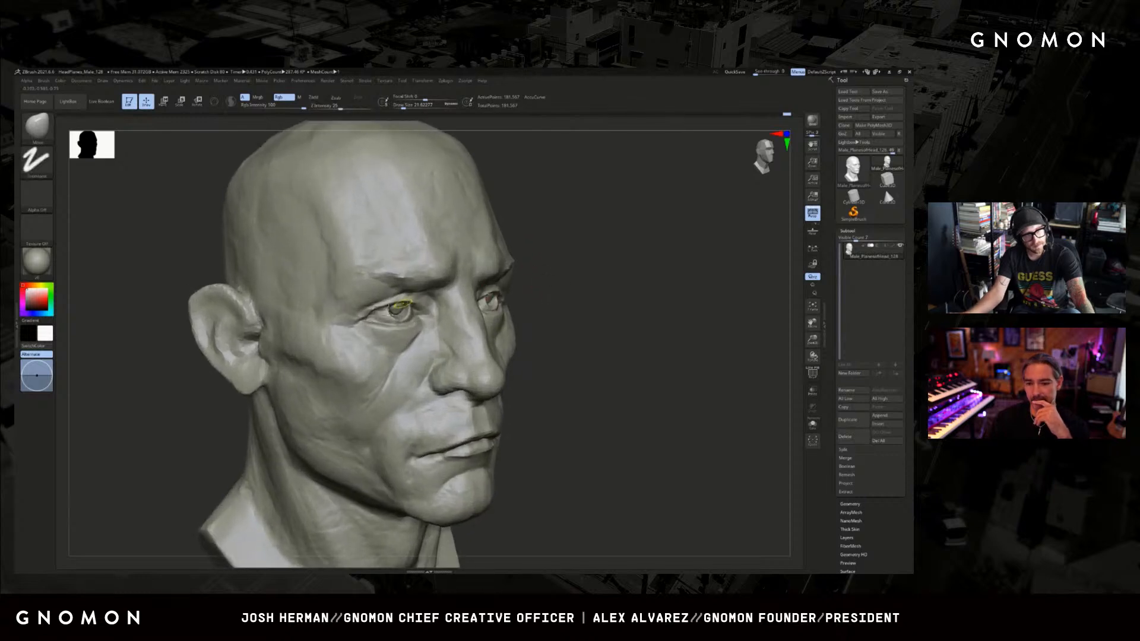
drag(557, 295, 588, 296)
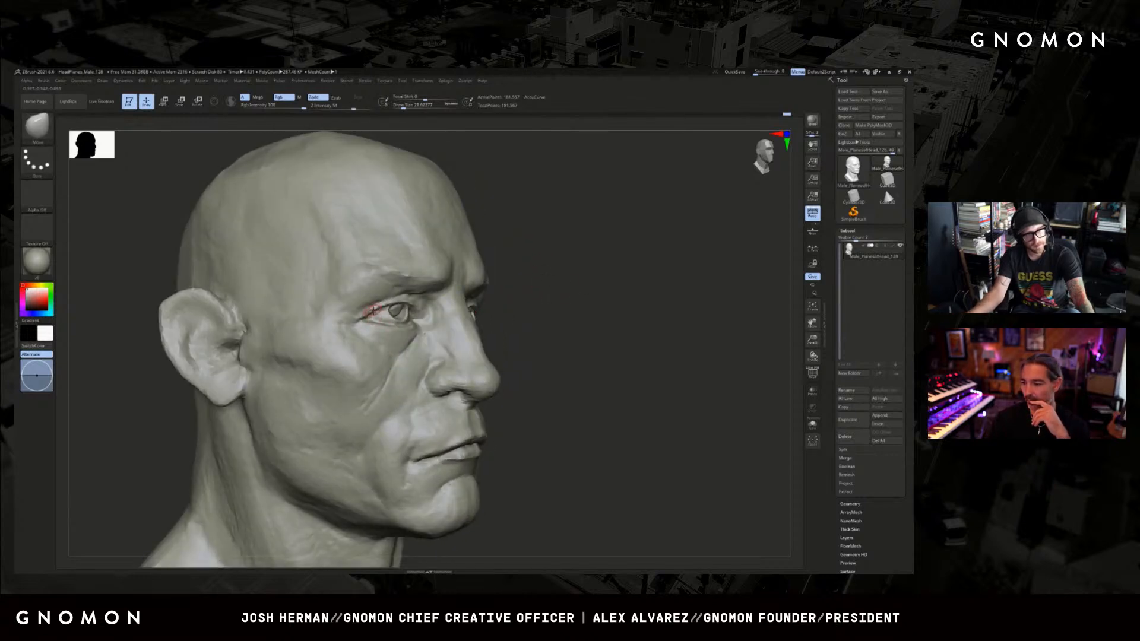
Sharpen the crease at the outer corner of the eye with DamStandard, undoing the last stroke.
key(b)
key(d)
key(s)
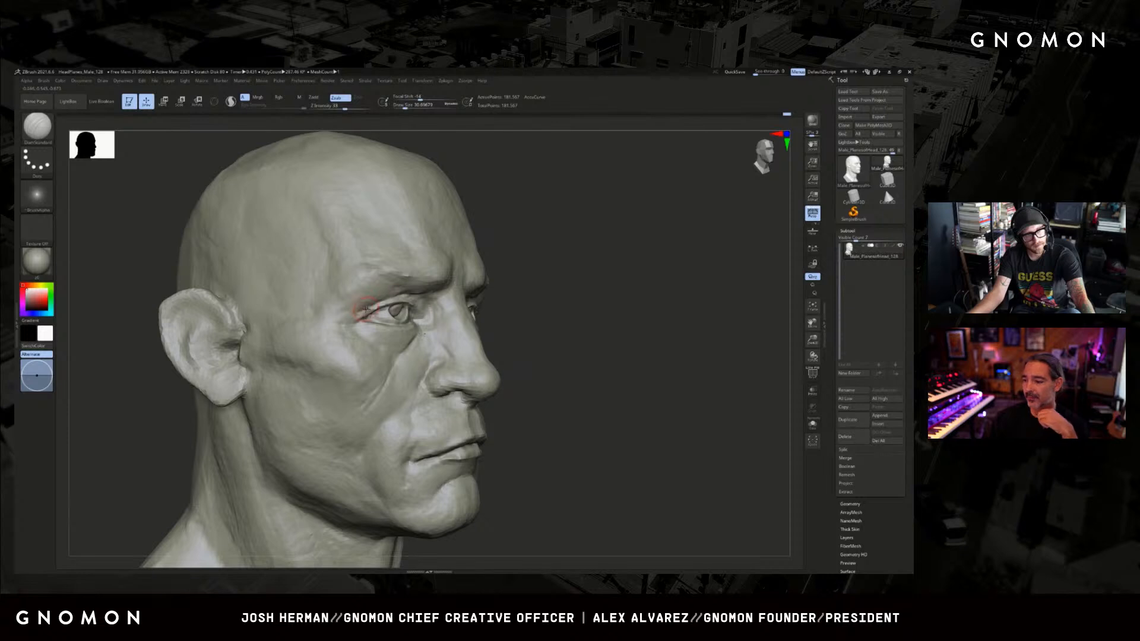
key(ctrl+z)
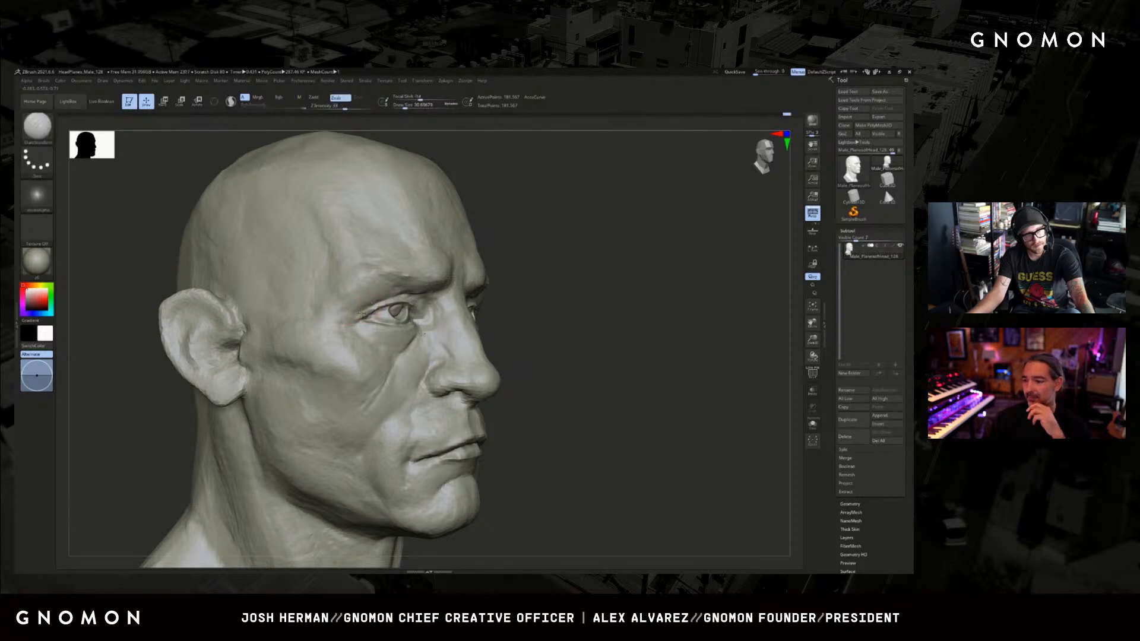
Build up the front of the cheek beside the nose with an enlarged ClayBuildup brush.
key(f)
shift+drag(596, 281, 603, 319)
key(b)
key(c)
key(b)
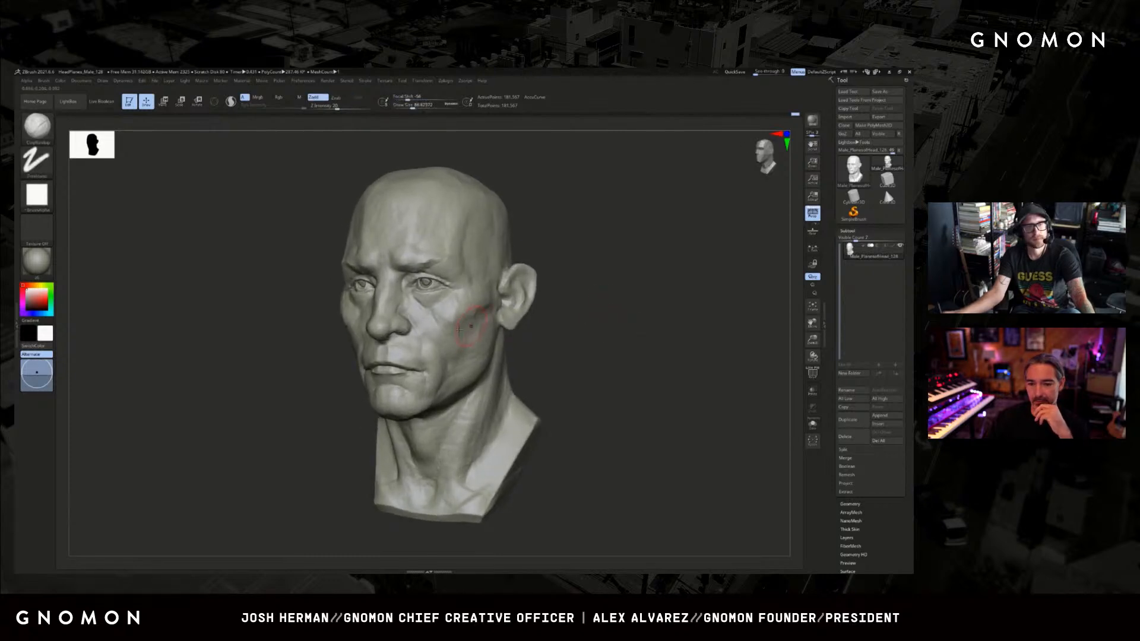
key(s)
click(439, 344)
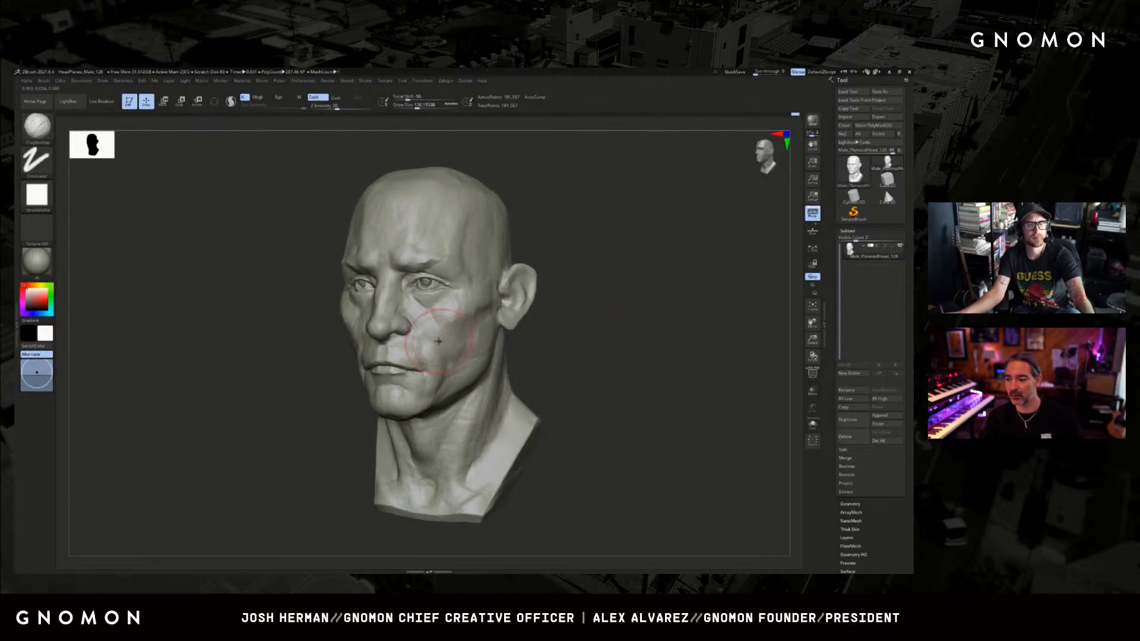
shift+drag(437, 340, 429, 326)
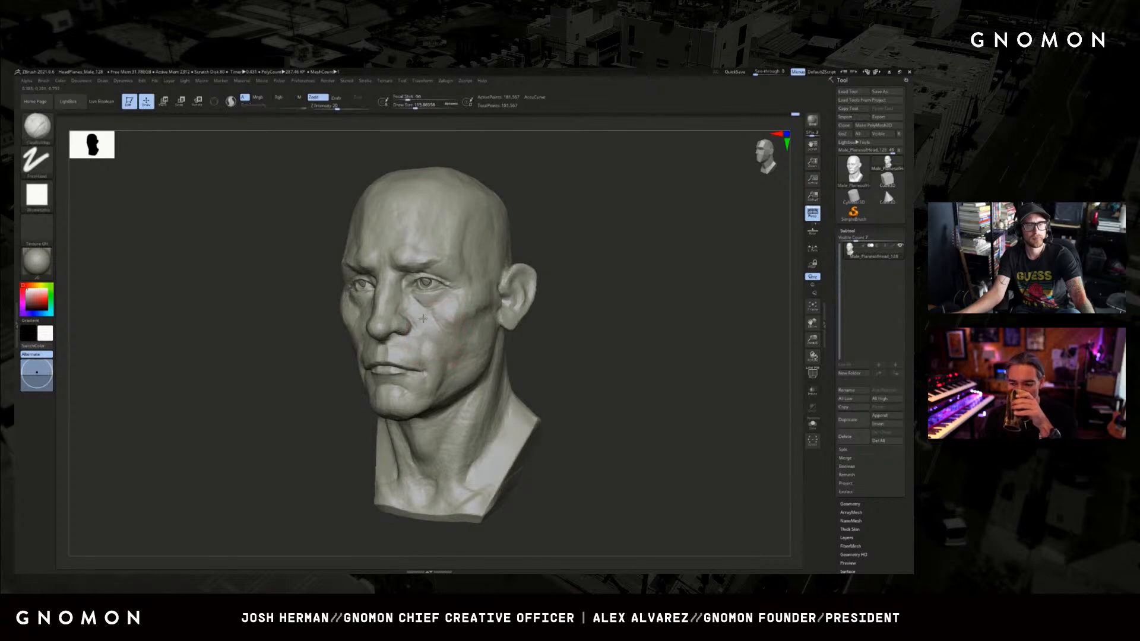
drag(566, 331, 504, 326)
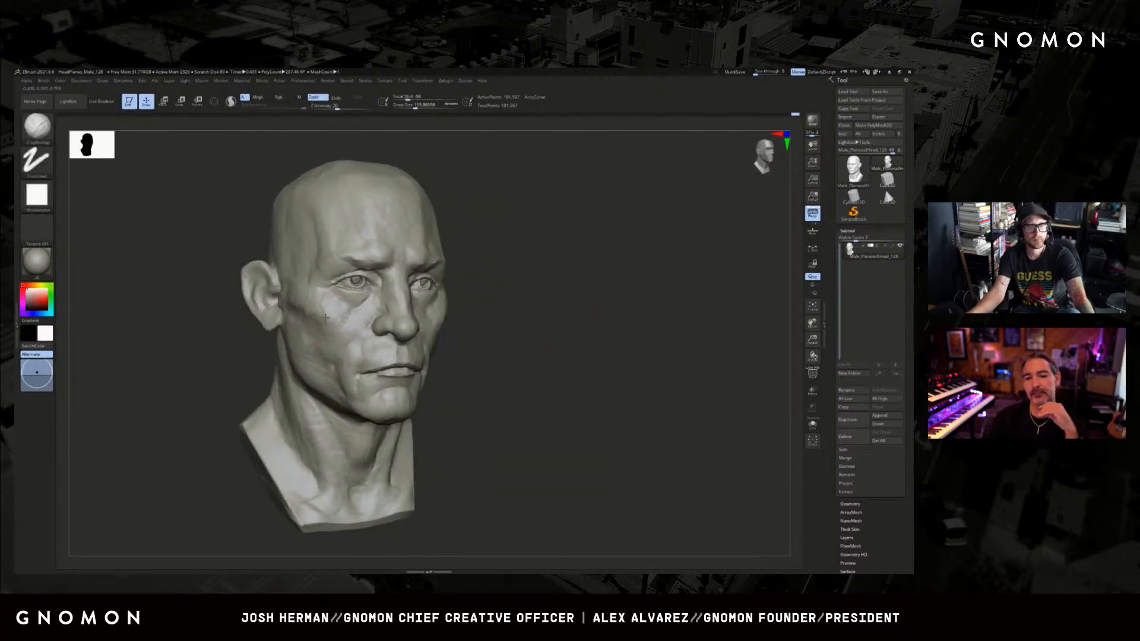
Refine the cheekbones, temples and outer eye area on both sides with the Standard brush.
key(b)
key(s)
key(t)
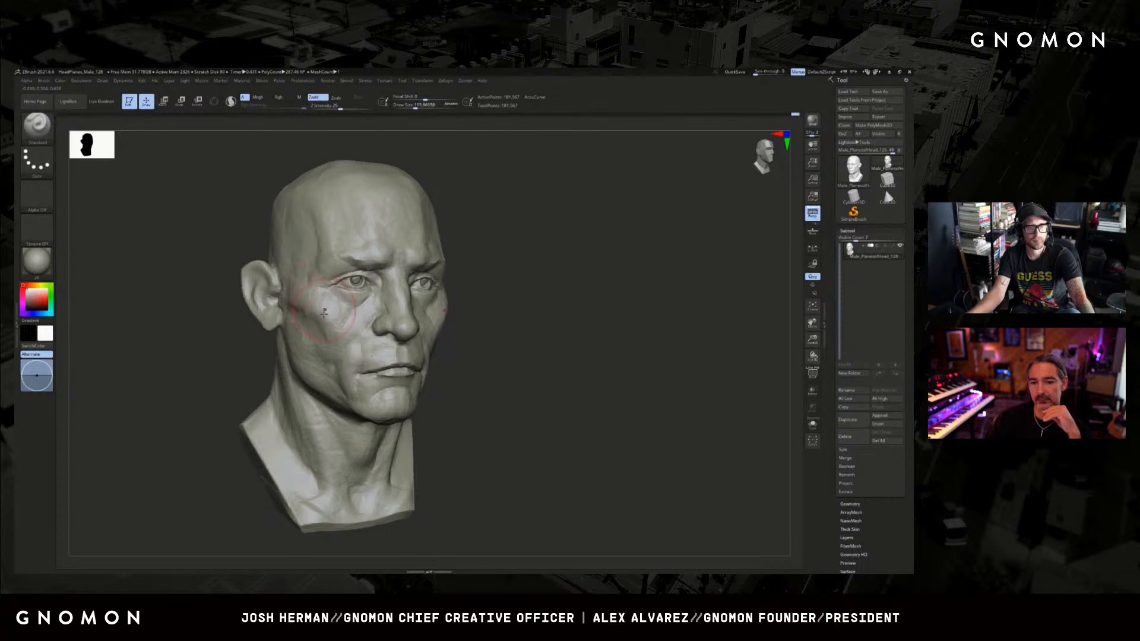
mouse_move(497, 254)
shift+mouse_down()
mouse_move(594, 250)
mouse_move(445, 272)
shift+mouse_up()
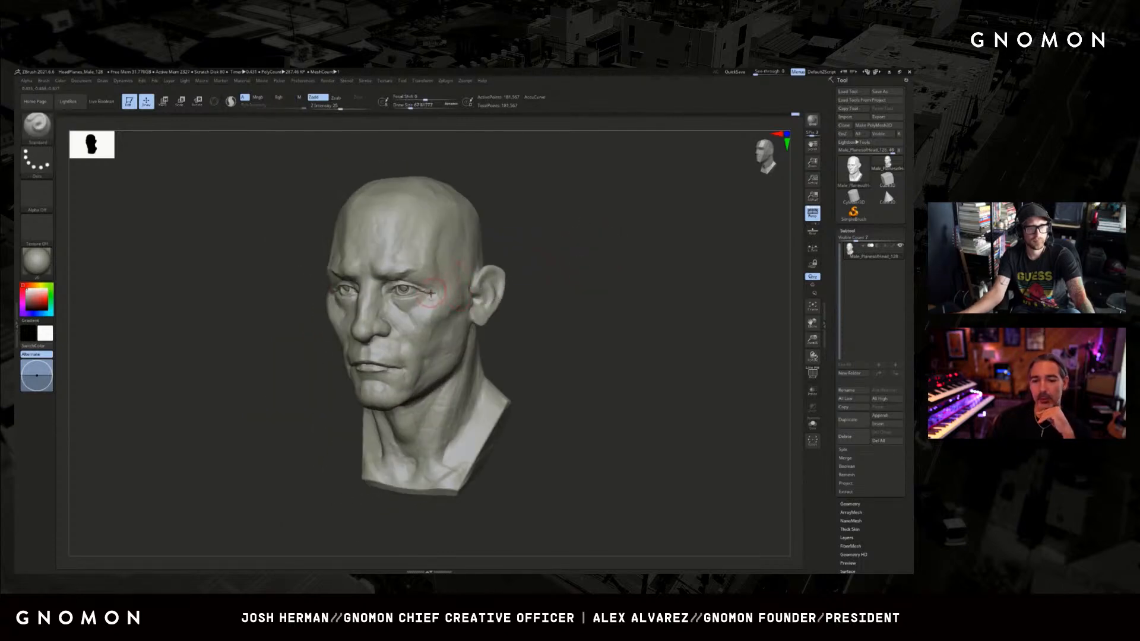
shift+drag(513, 251, 537, 252)
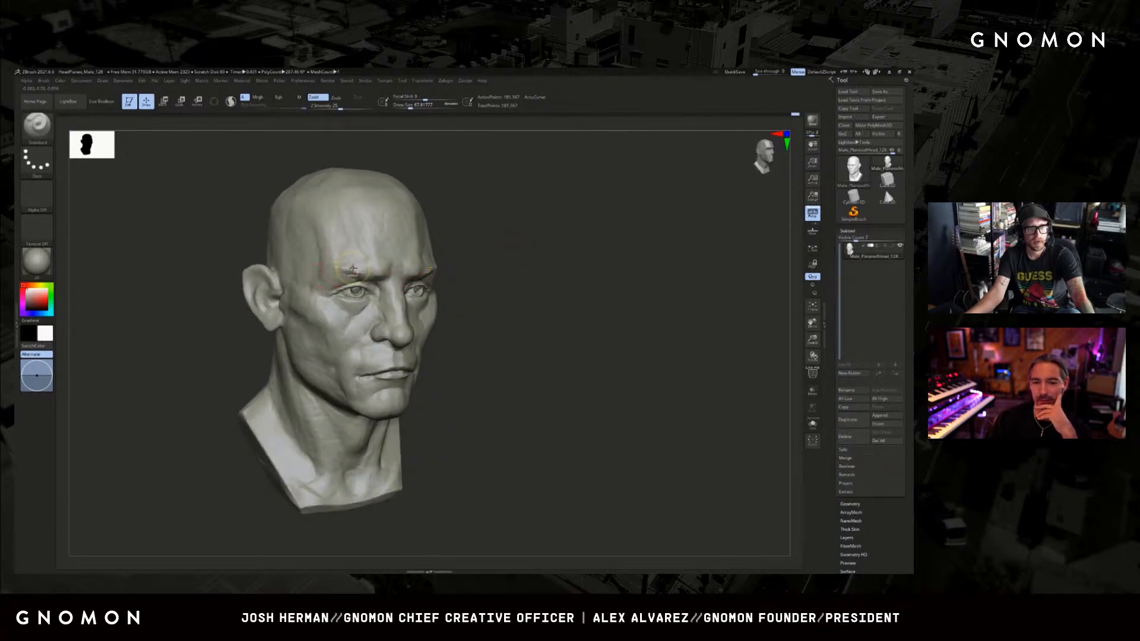
mouse_move(523, 246)
shift+mouse_down()
mouse_move(545, 244)
mouse_move(519, 247)
mouse_move(575, 267)
mouse_move(575, 278)
shift+mouse_up()
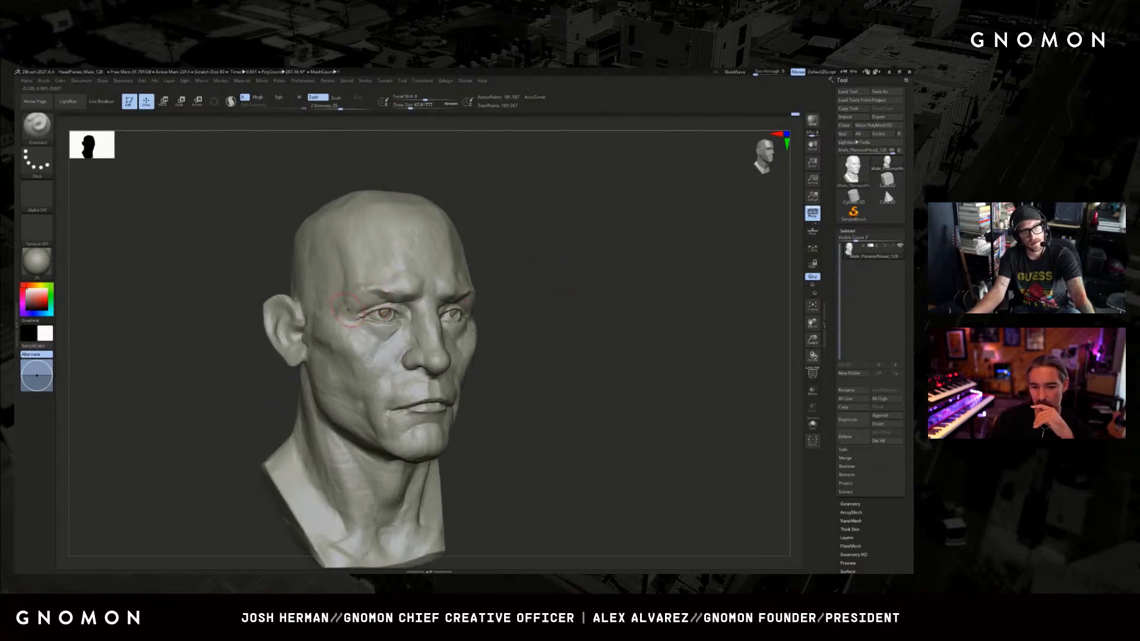
shift+drag(601, 271, 568, 273)
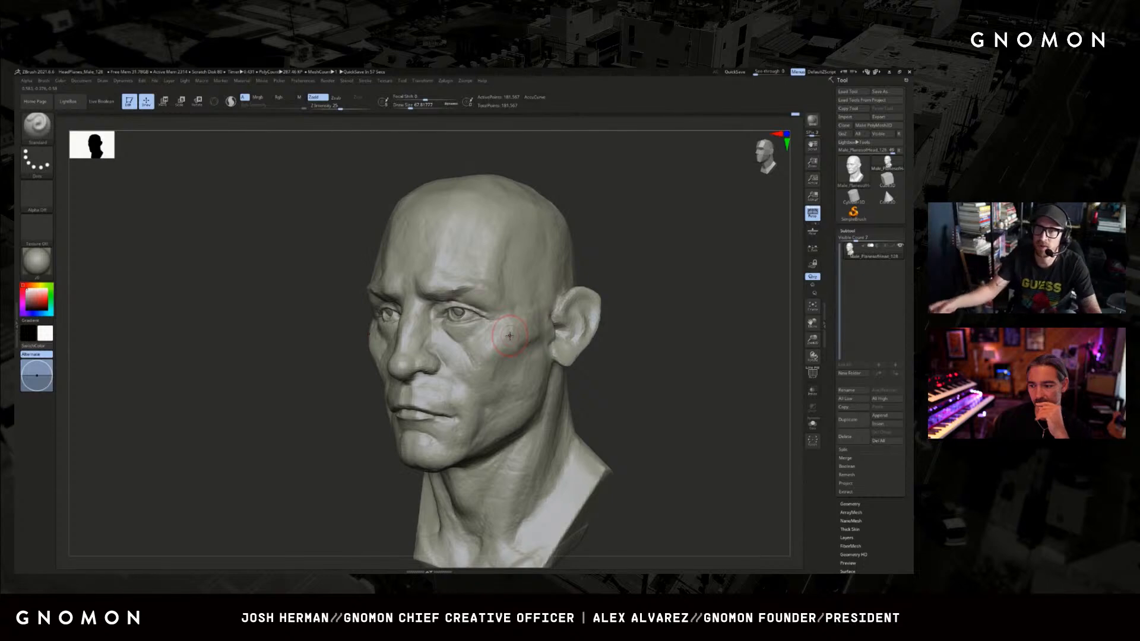
Switch to ClayBuildup and add volume along the outer brow above the eye.
drag(682, 337, 677, 336)
key(b)
key(c)
key(b)
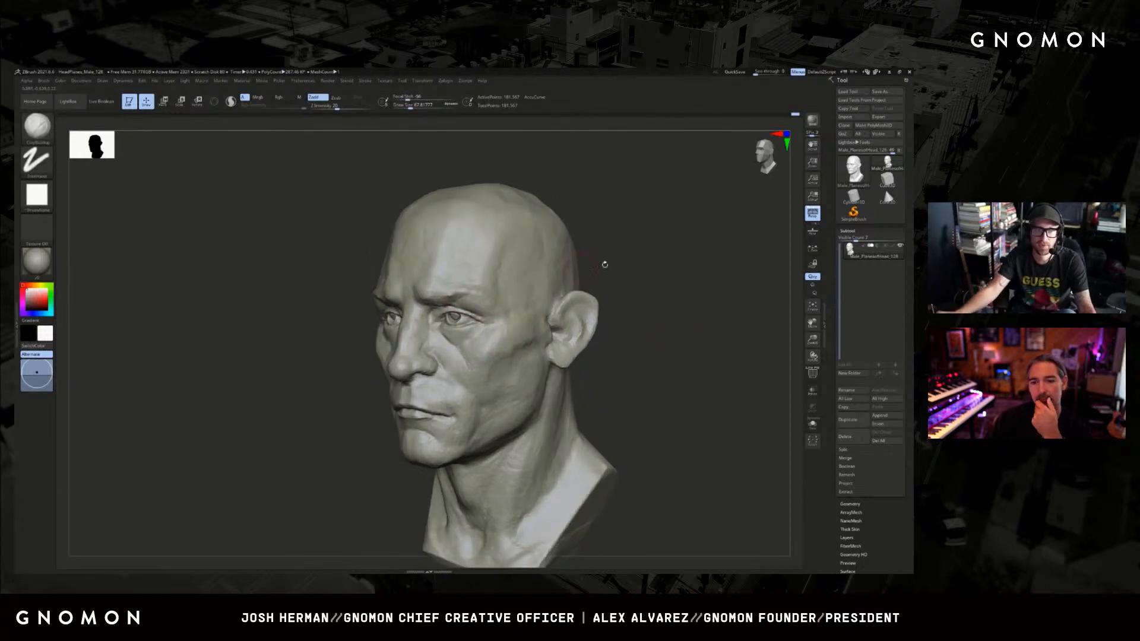
drag(604, 265, 692, 266)
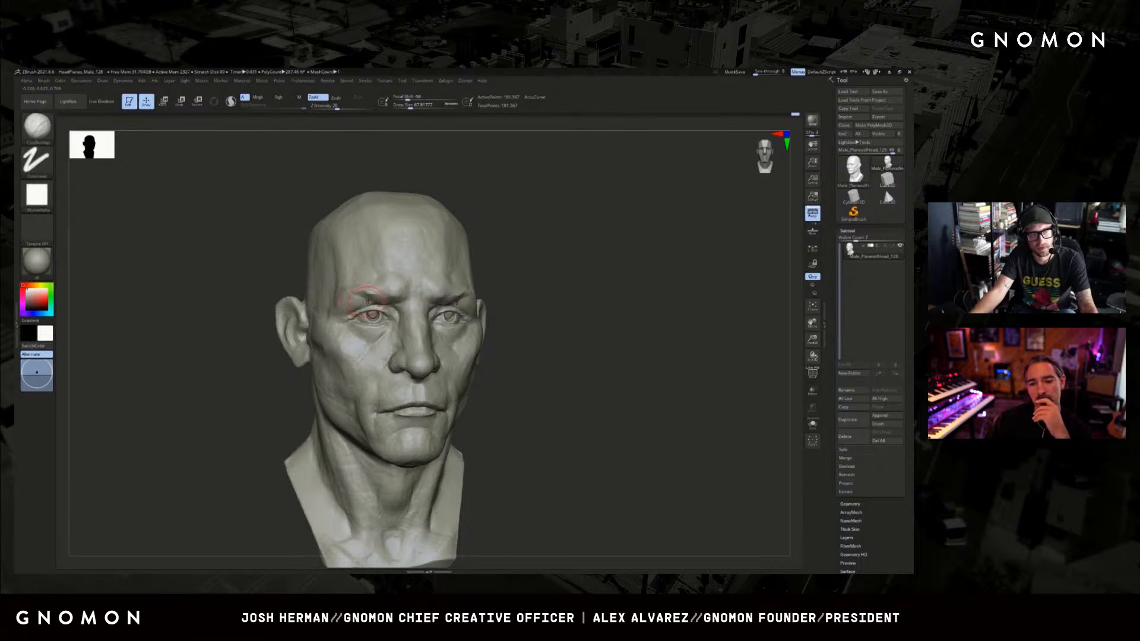
mouse_move(361, 296)
shift+mouse_down()
mouse_move(378, 300)
mouse_move(367, 300)
shift+mouse_up()
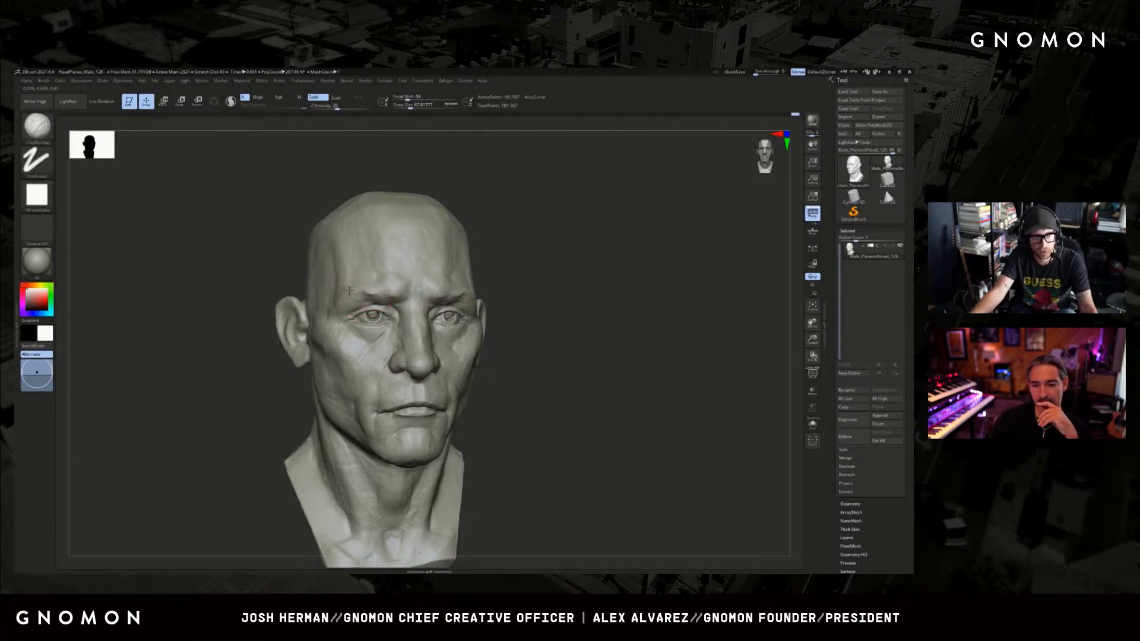
Refine the outer ends of both brows with a slightly smaller ClayBuildup brush and review the head from both sides.
shift+drag(538, 267, 464, 298)
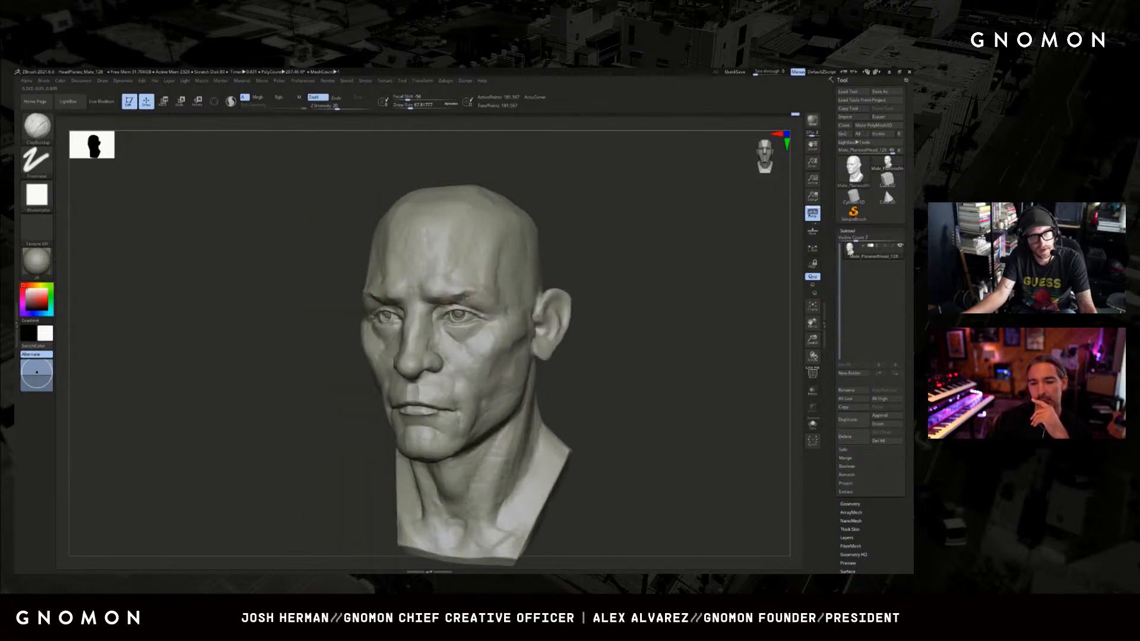
drag(554, 264, 593, 260)
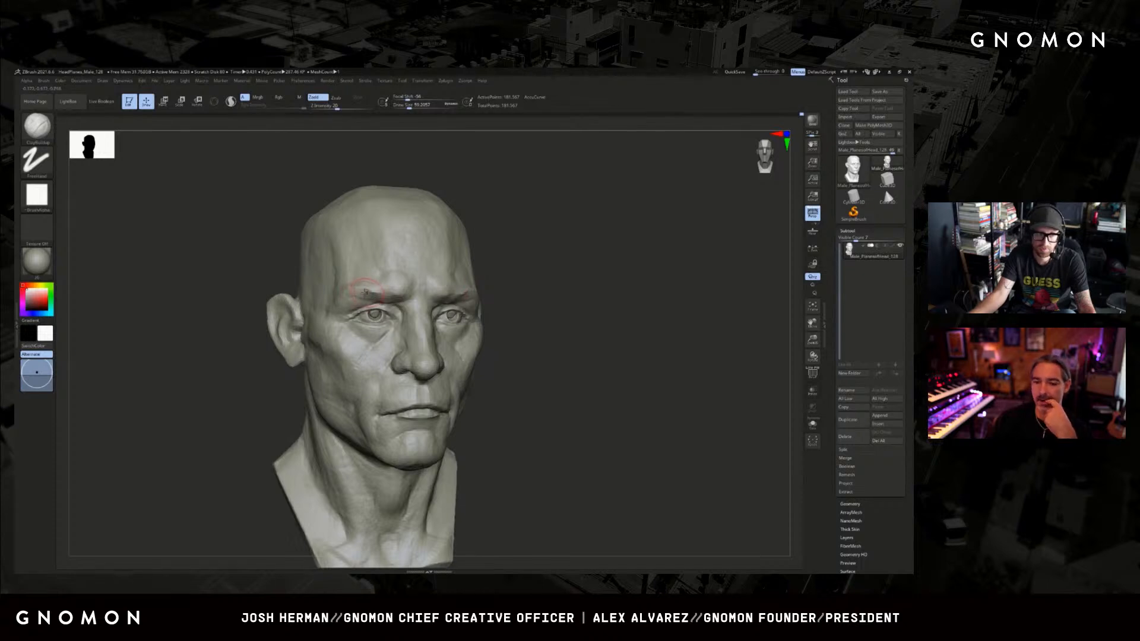
right_drag(378, 300, 501, 286)
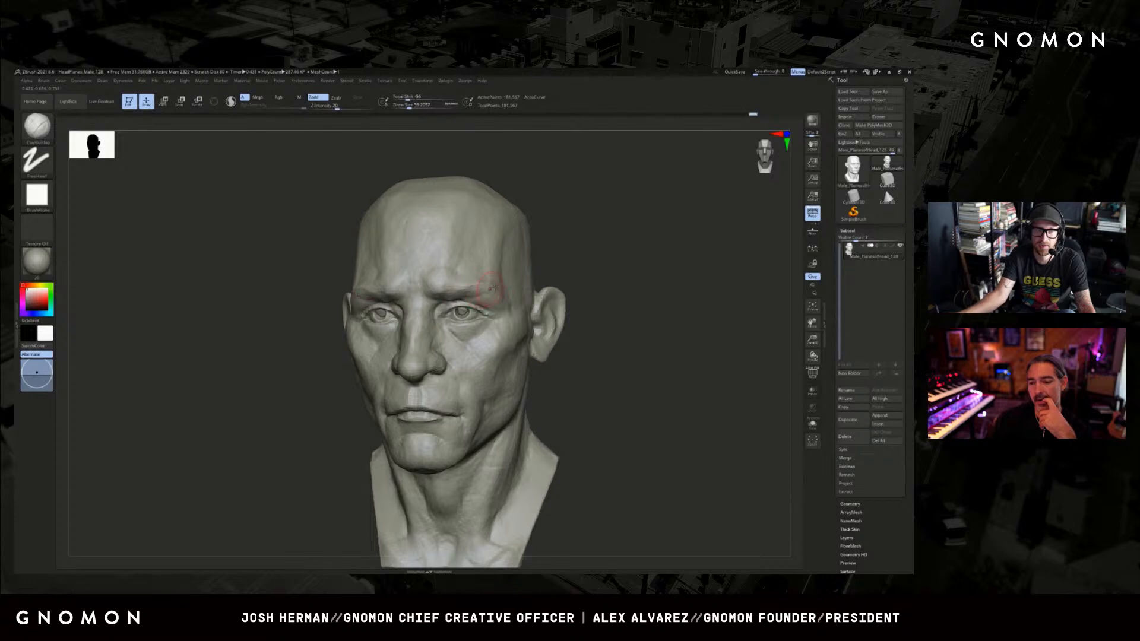
mouse_move(493, 288)
right_down()
mouse_move(501, 278)
mouse_move(435, 227)
right_up()
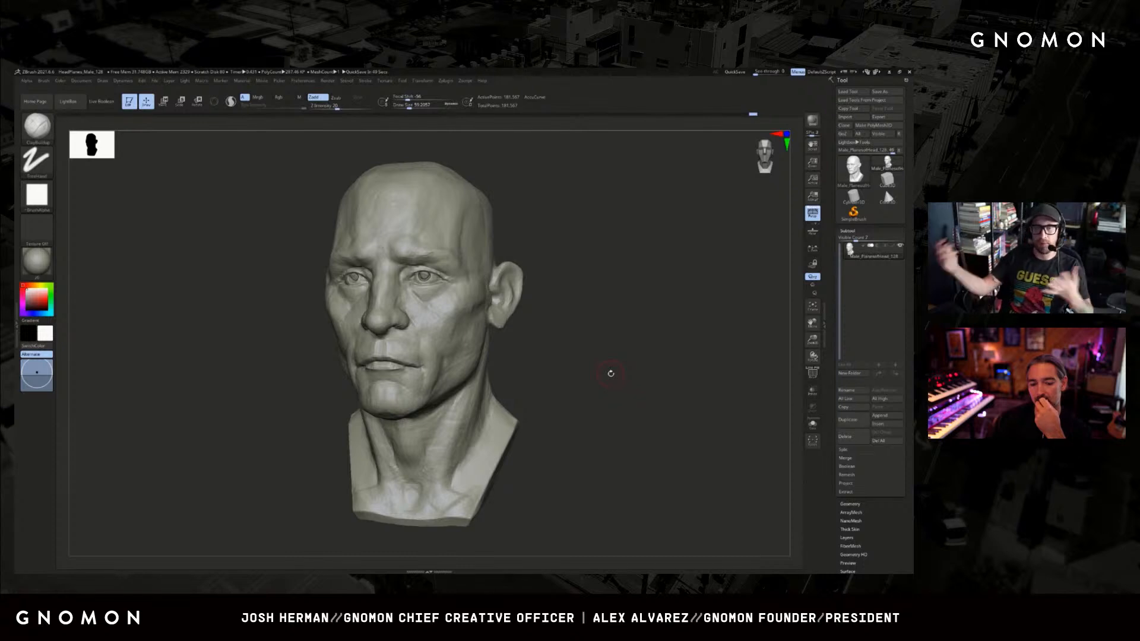
drag(570, 336, 610, 345)
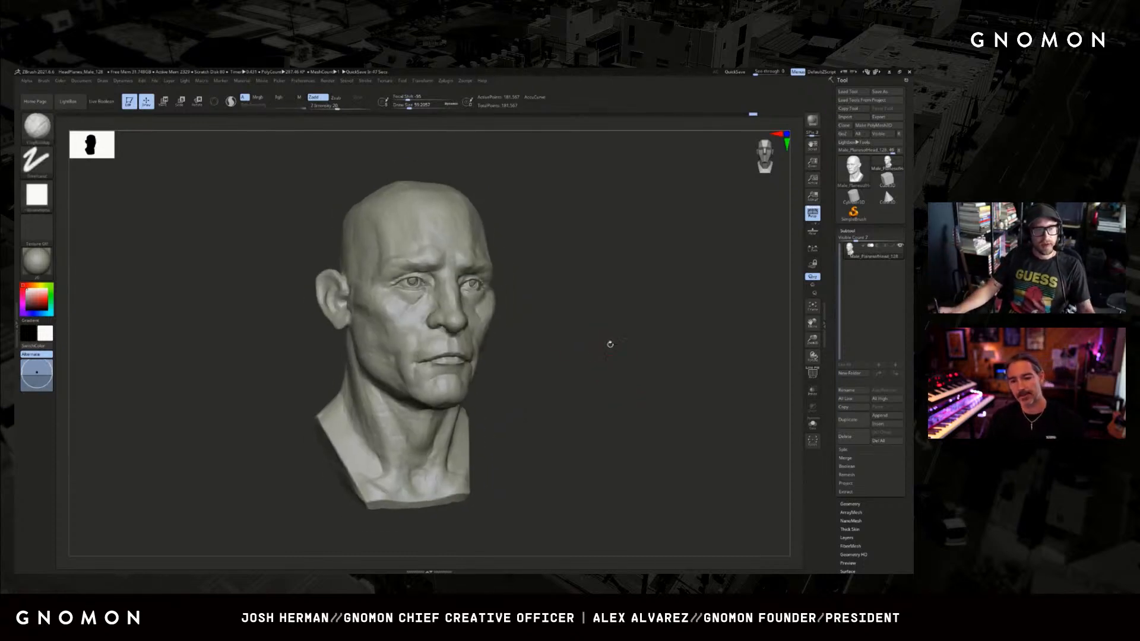
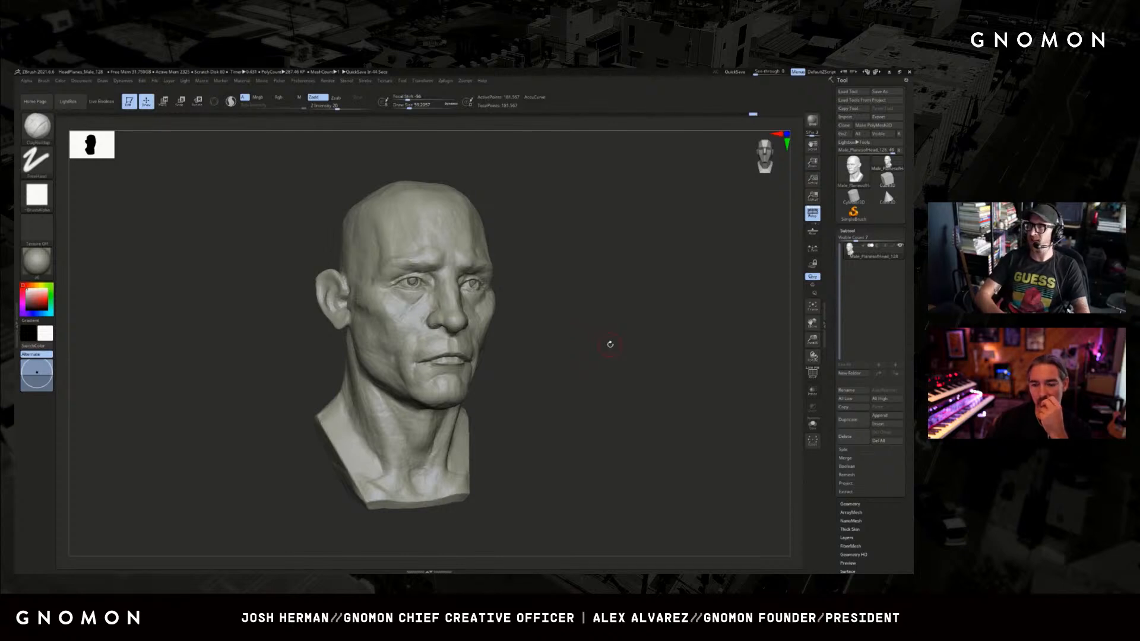
Build up the top and upper side of the skull with an enlarged ClayBuildup brush.
mouse_move(606, 315)
mouse_down()
mouse_move(600, 285)
mouse_move(624, 280)
mouse_move(593, 273)
mouse_up()
key(s)
drag(425, 250, 438, 252)
key(s)
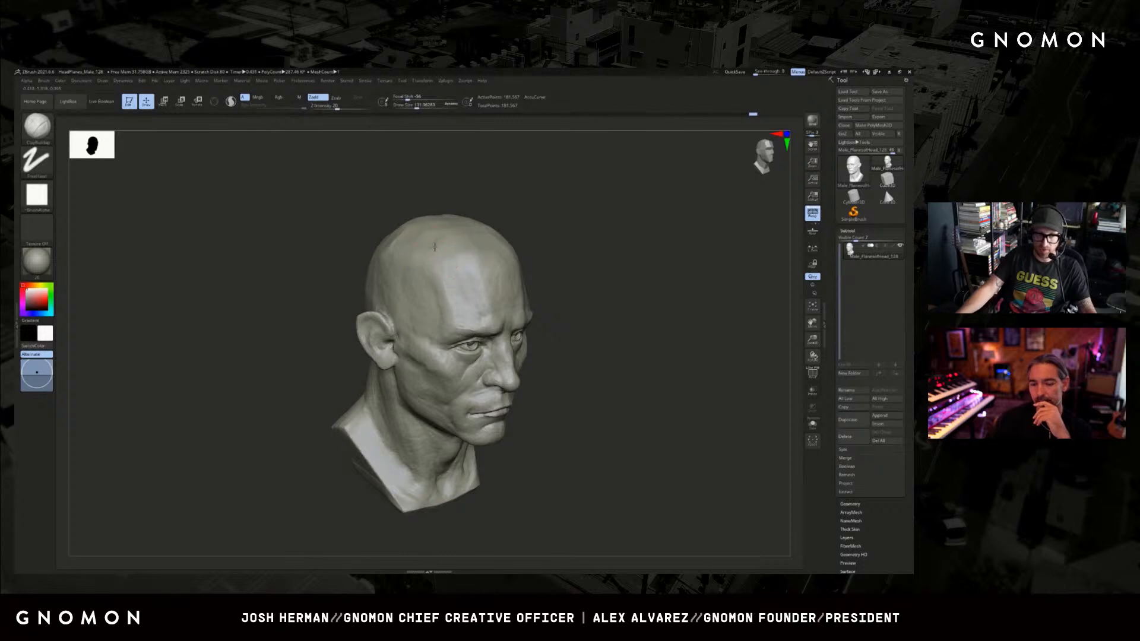
drag(459, 212, 439, 234)
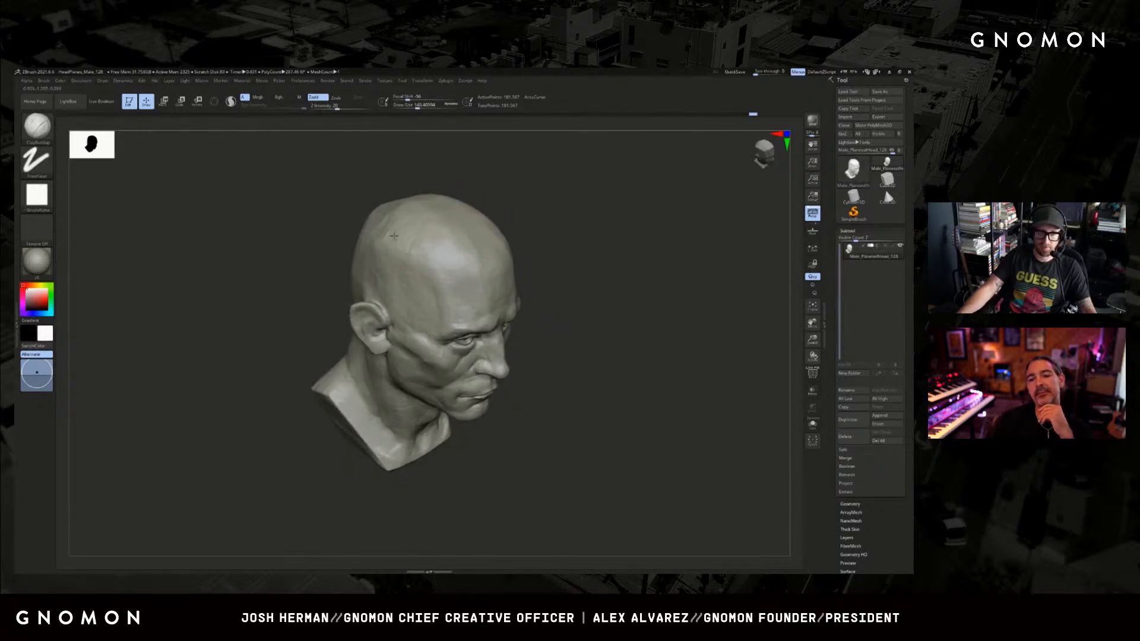
mouse_move(543, 202)
mouse_down()
mouse_move(575, 219)
mouse_move(585, 249)
mouse_up()
Reduce the ClayBuildup brush size and refine the area directly beneath the eye.
key(s)
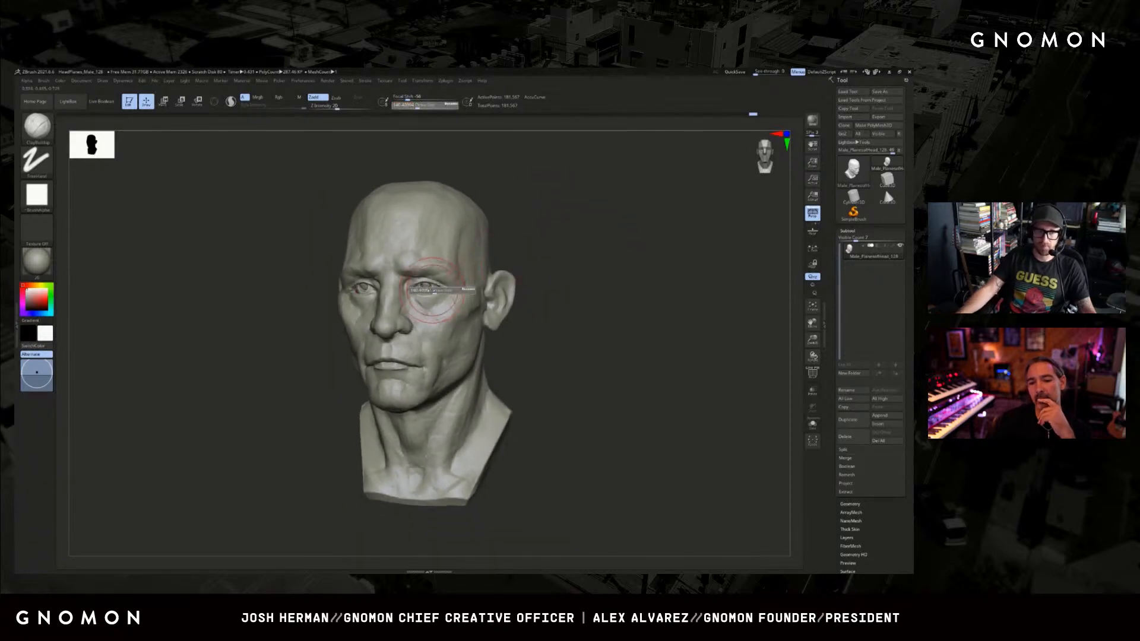
drag(434, 295, 430, 295)
alt+drag(549, 243, 563, 261)
key(s)
drag(450, 296, 436, 297)
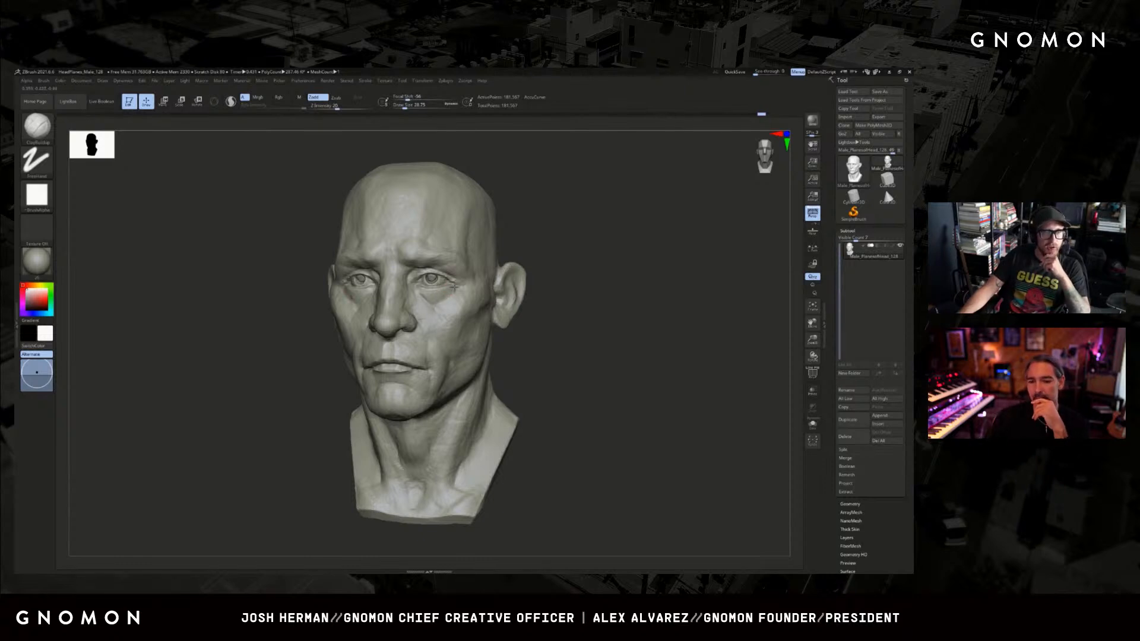
Switch to the Standard brush, enlarge it and shape the transition from lower eyelid to upper cheek.
drag(512, 243, 564, 249)
key(b)
key(s)
key(t)
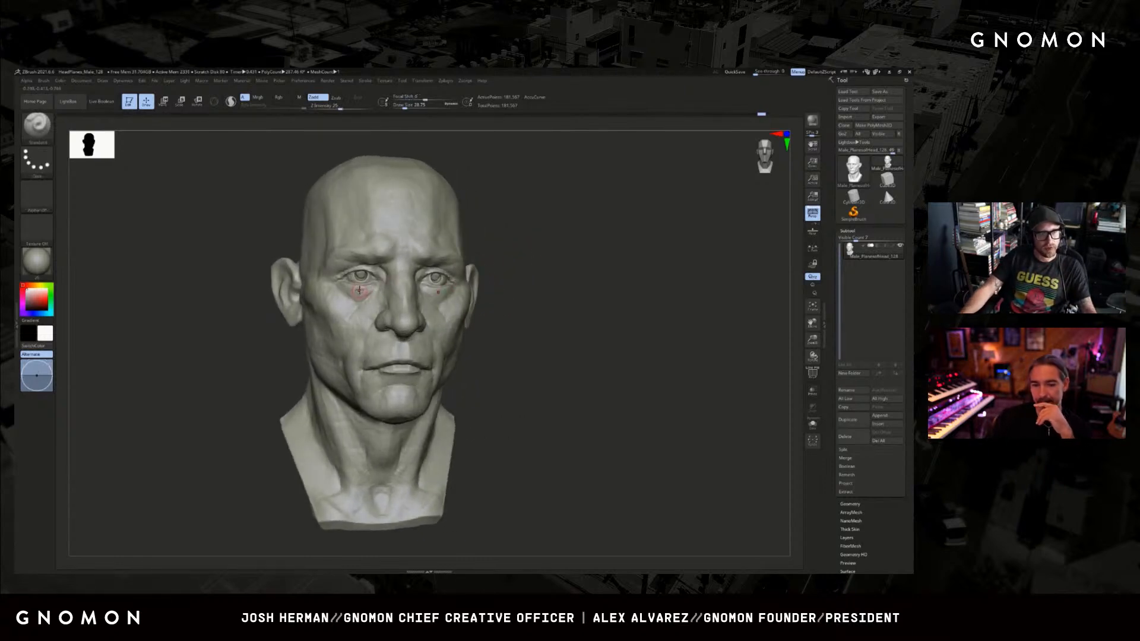
key(s)
drag(353, 302, 354, 294)
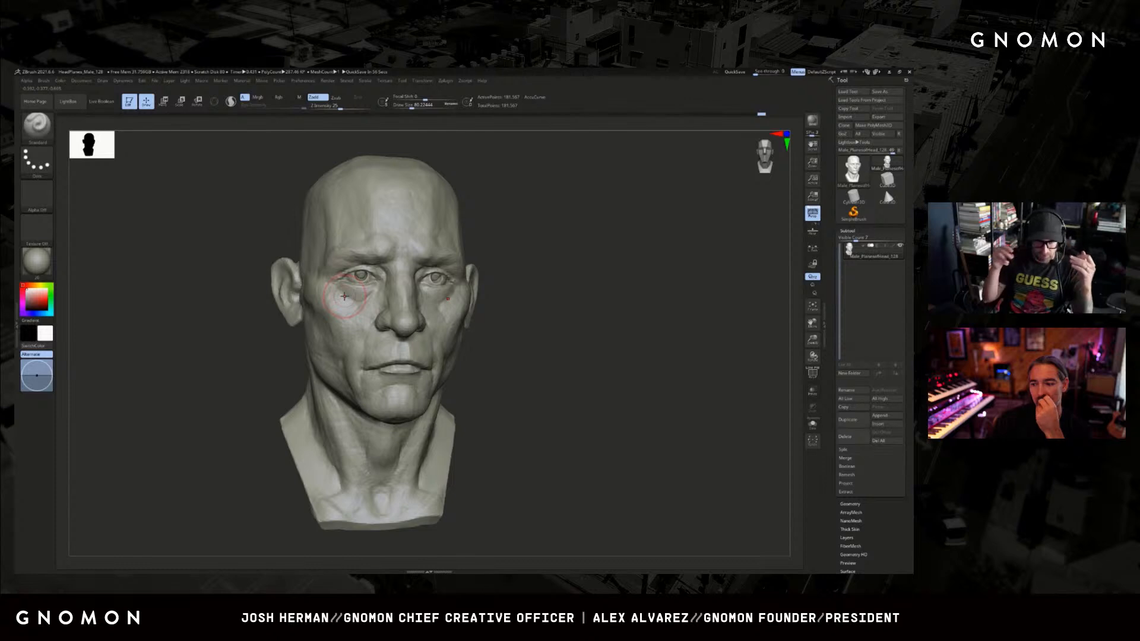
Refine the bags beneath both eyes with a resized Standard brush, working from both three-quarter views.
drag(594, 231, 515, 255)
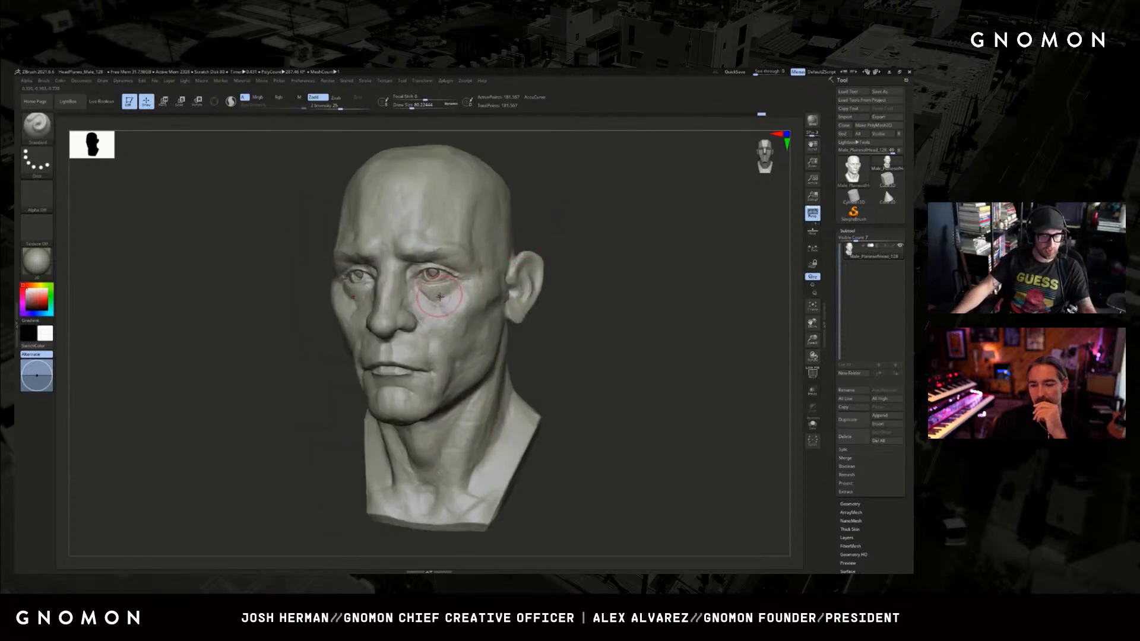
key(s)
drag(439, 295, 433, 300)
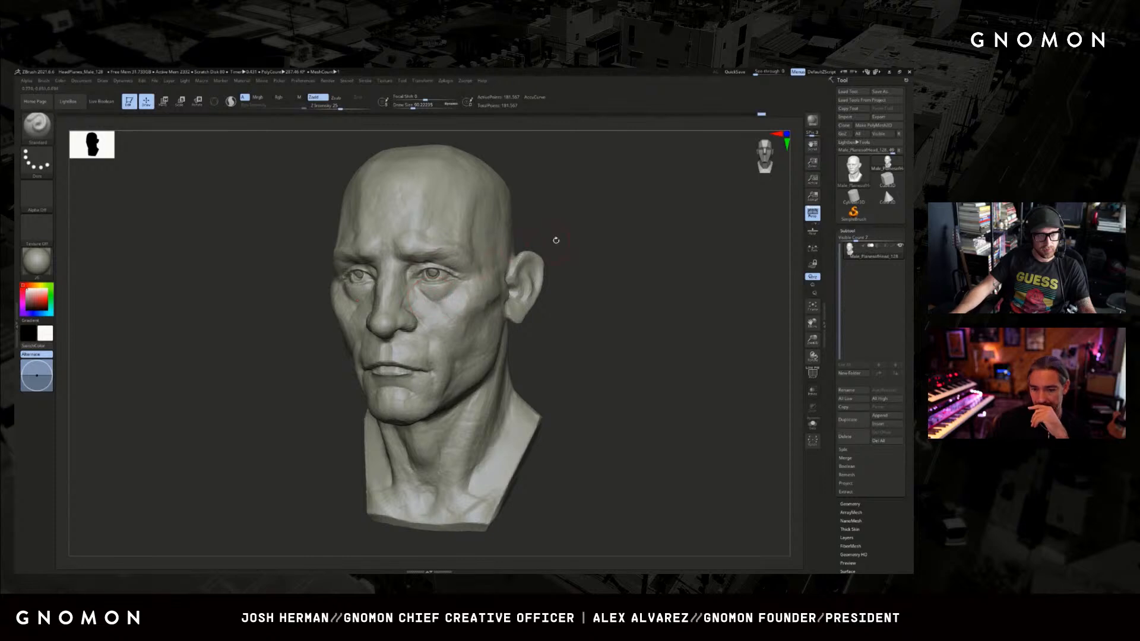
drag(556, 240, 539, 252)
key(s)
drag(358, 298, 353, 290)
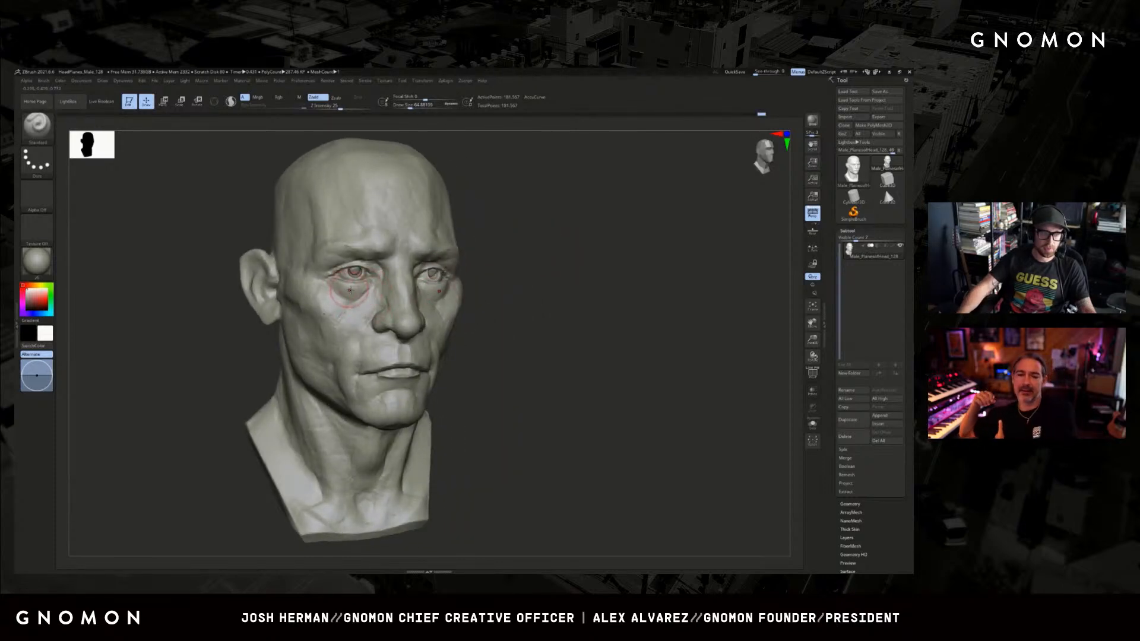
Switch to DamStandard and define the creases around the inner corners of both eyes.
mouse_move(522, 240)
mouse_down()
mouse_move(572, 237)
mouse_move(571, 247)
mouse_up()
key(b)
key(d)
key(s)
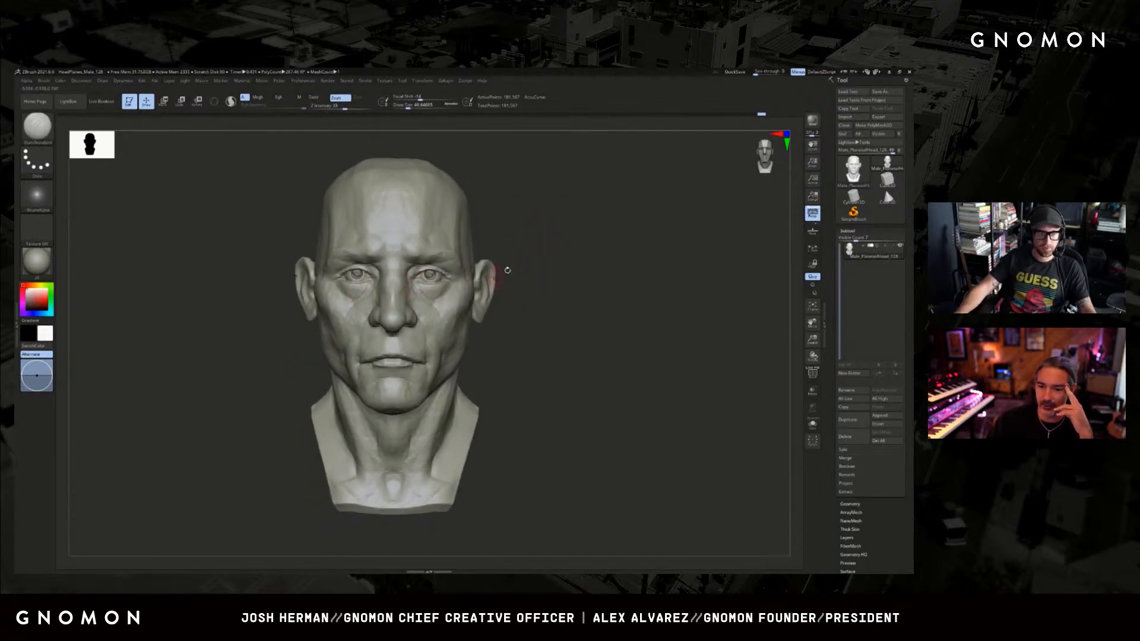
drag(504, 267, 452, 277)
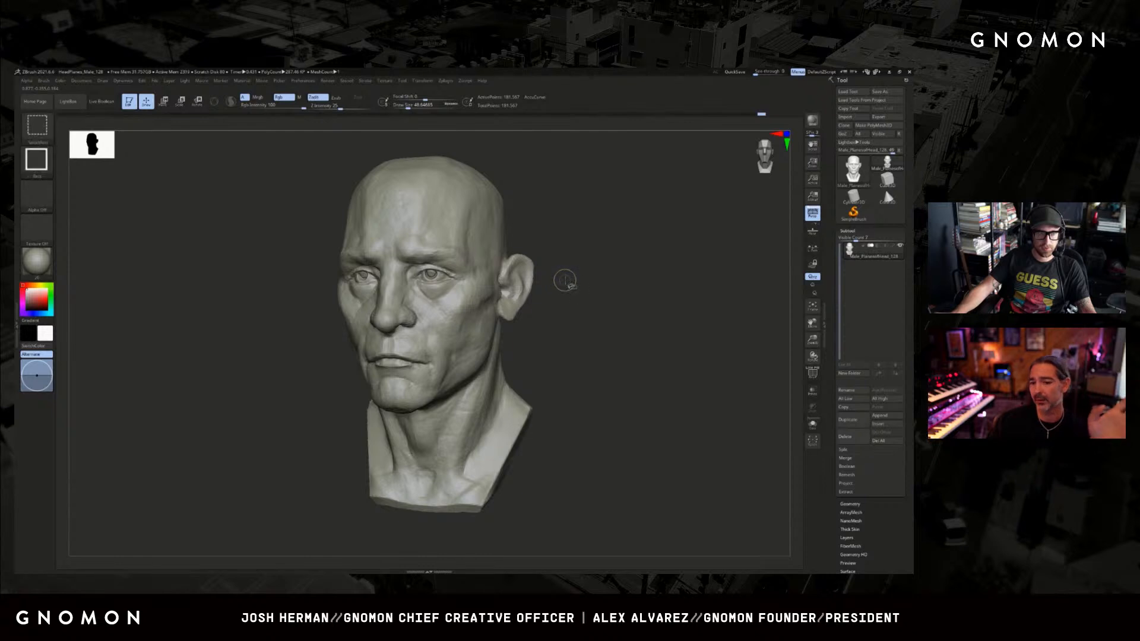
drag(564, 275, 575, 271)
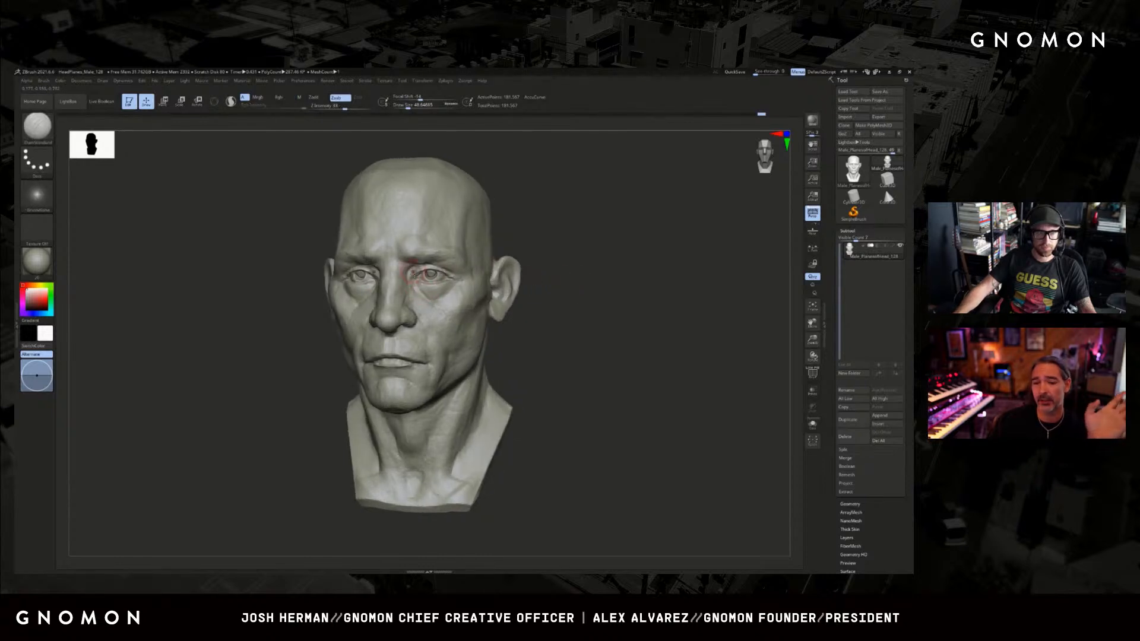
drag(567, 205, 549, 208)
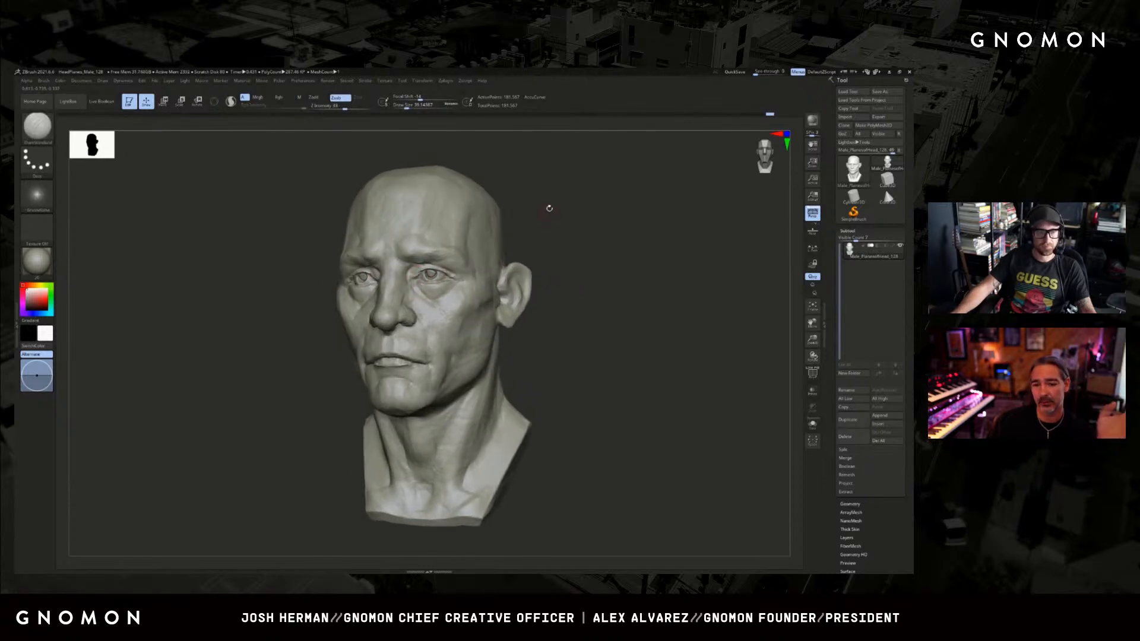
ctrl+right_drag(549, 209, 545, 239)
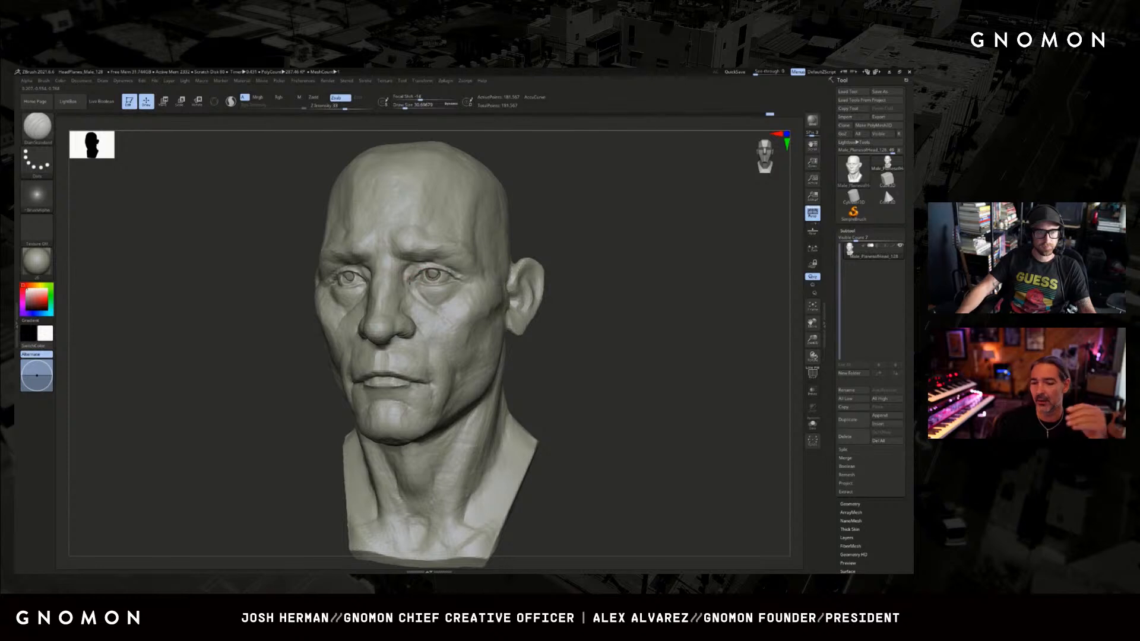
drag(562, 233, 560, 237)
key(ctrl)
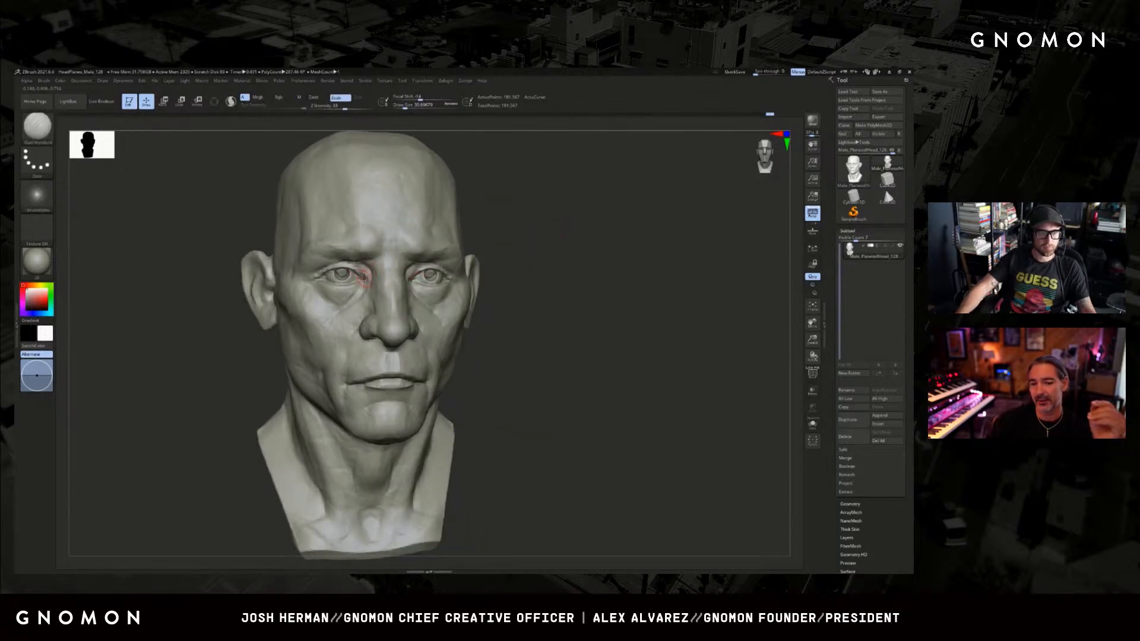
Switch to ClayBuildup and refine the brow and the fold above the eye.
key(b)
key(c)
key(b)
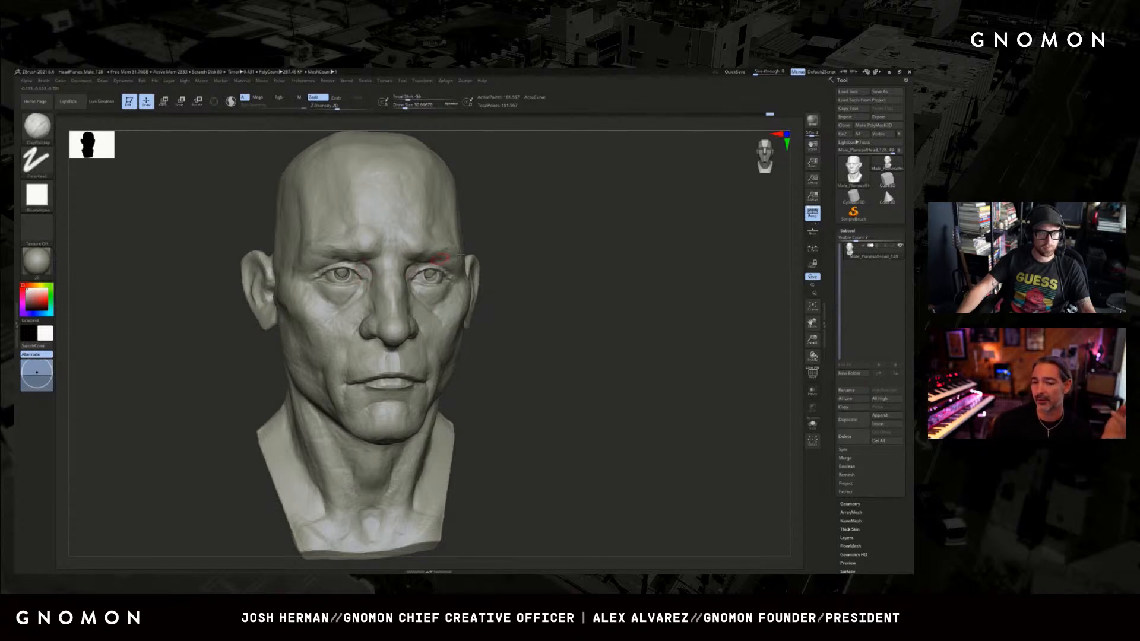
right_drag(440, 259, 542, 223)
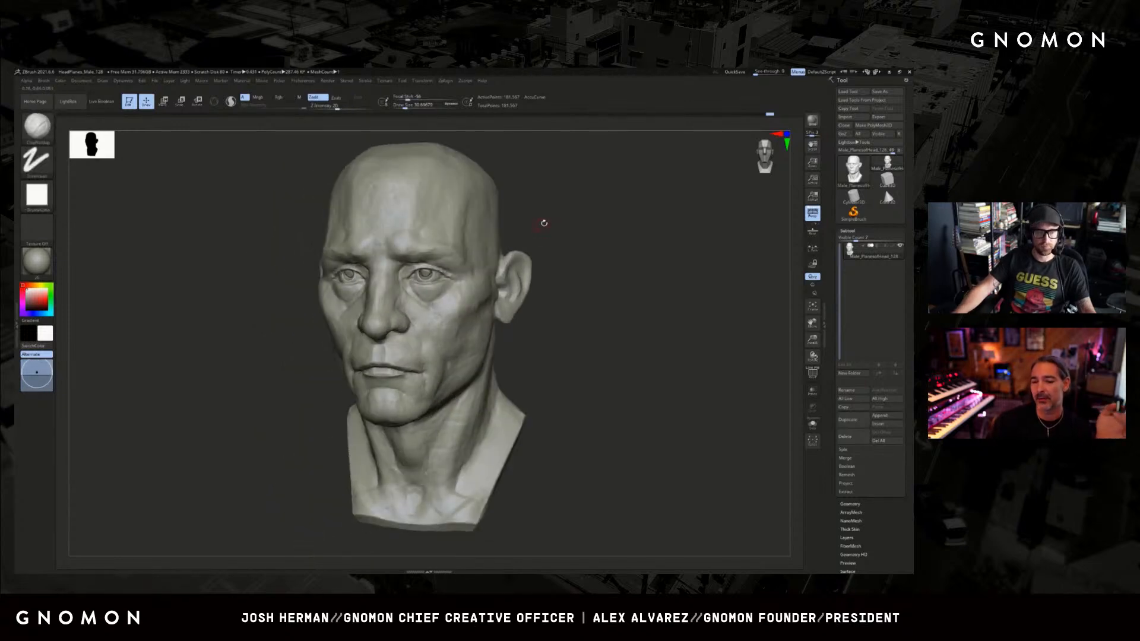
key(s)
click(403, 274)
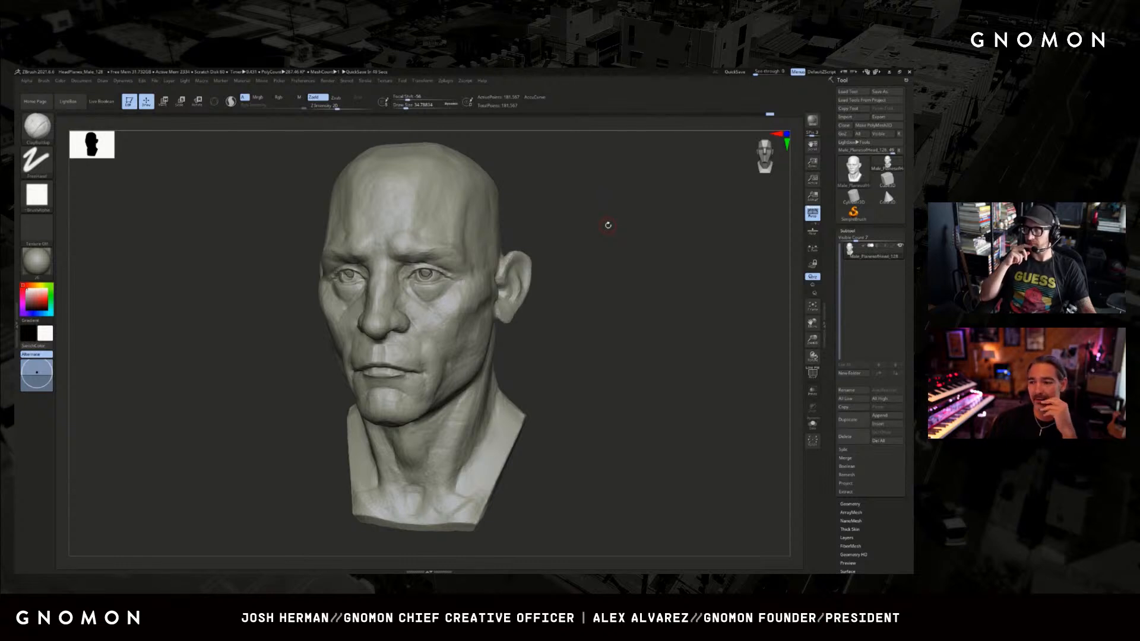
Switch to the Standard brush and reduce its size to work on the philtrum above the upper lip.
drag(600, 305, 712, 326)
key(b)
key(s)
key(t)
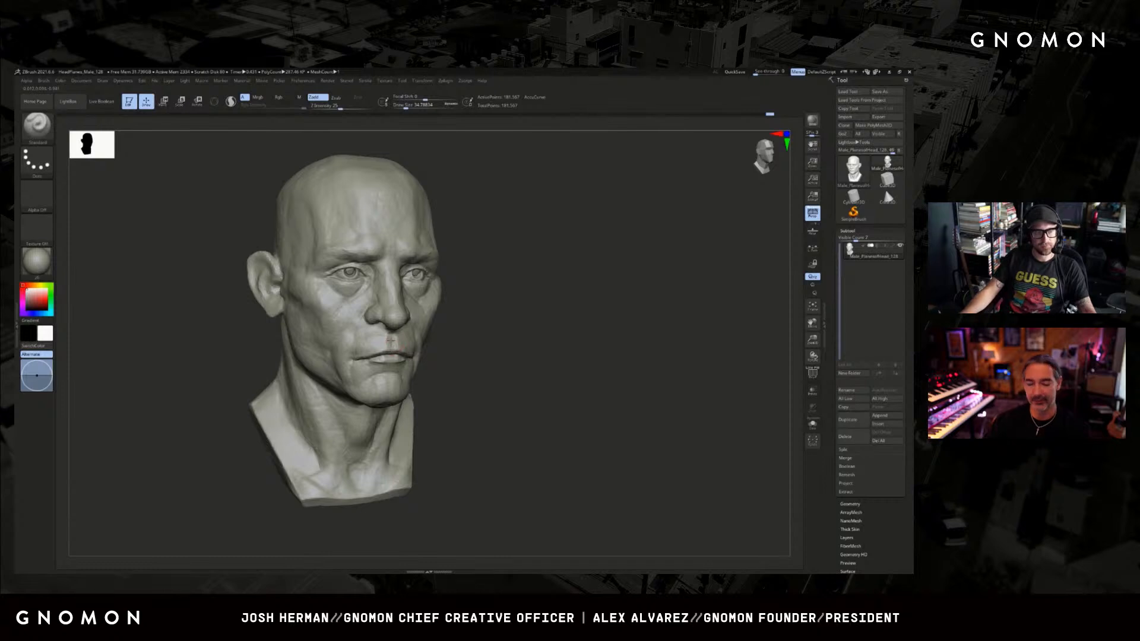
key(shift+f)
key(shift+f)
alt+drag(466, 331, 445, 341)
key(s)
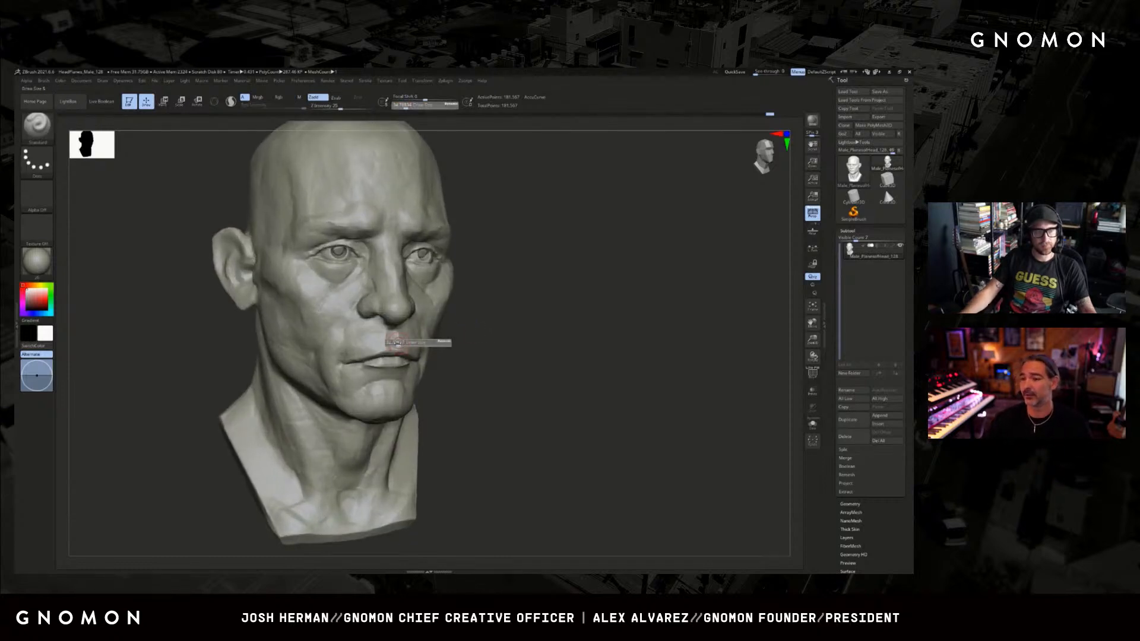
click(395, 342)
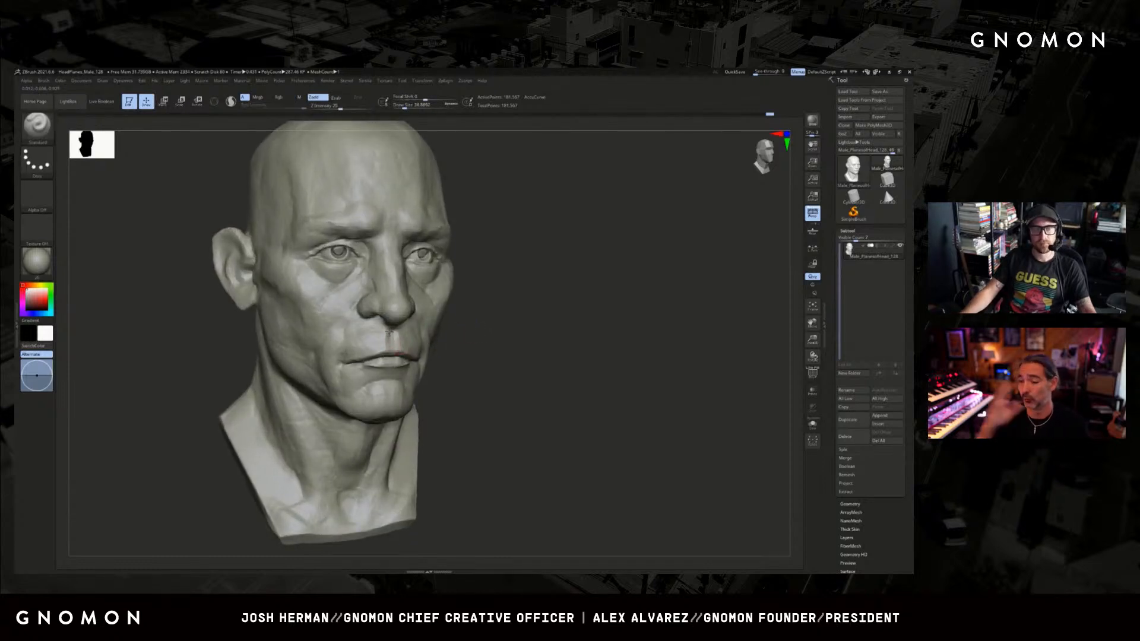
Sculpt the philtrum ridges and refine the upper lip with the Standard brush, checking the mouth from below.
alt+drag(496, 349, 493, 348)
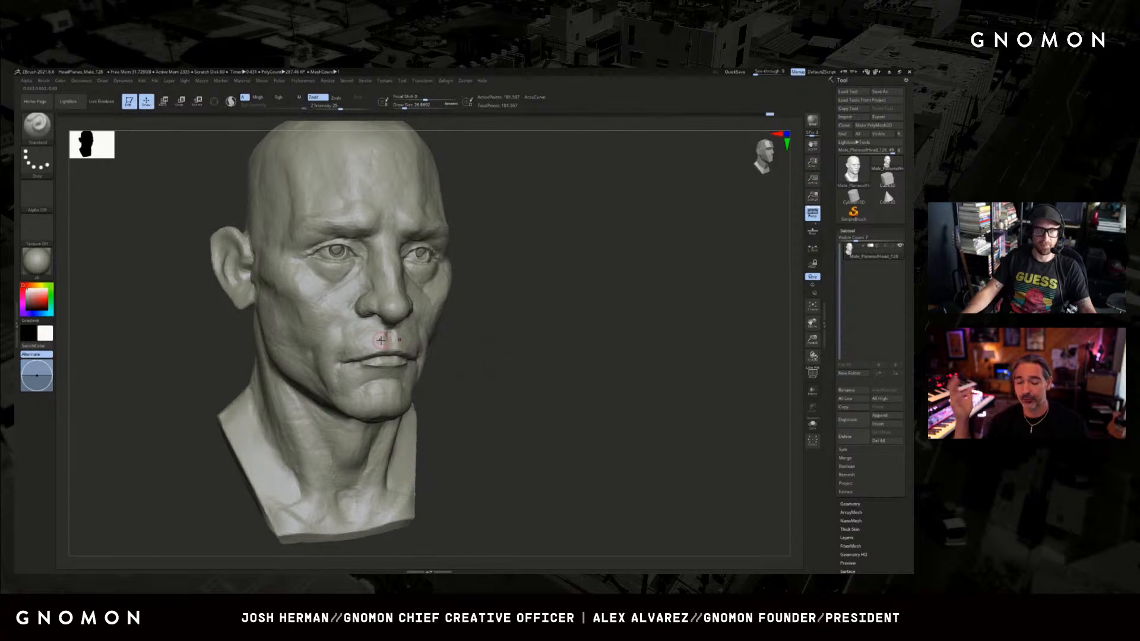
shift+drag(382, 334, 384, 346)
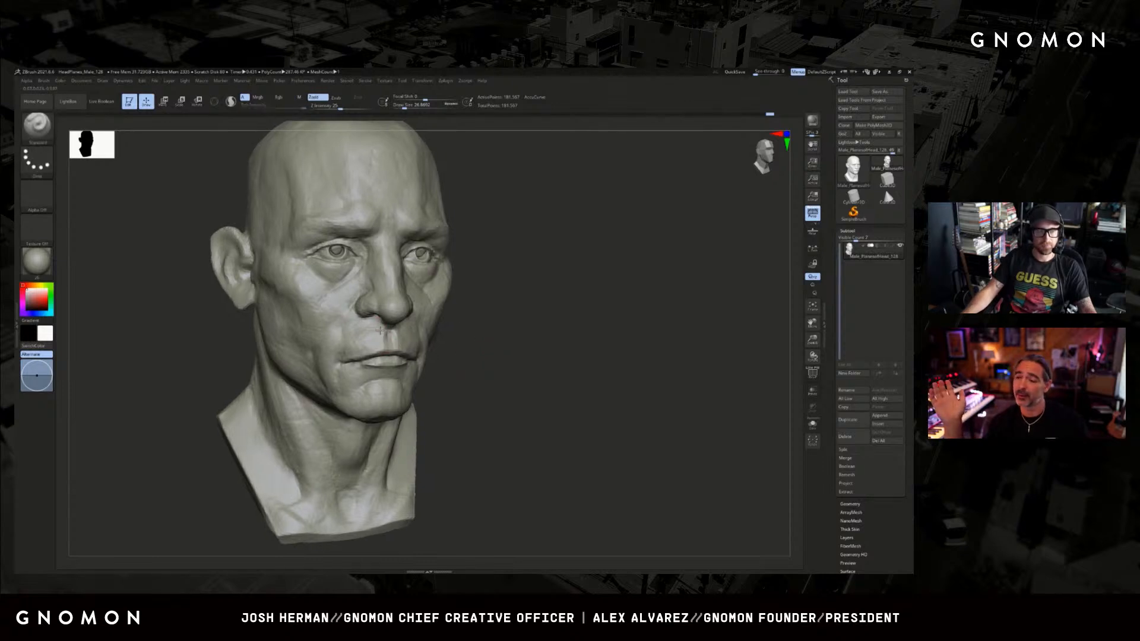
drag(458, 346, 397, 346)
drag(489, 397, 453, 344)
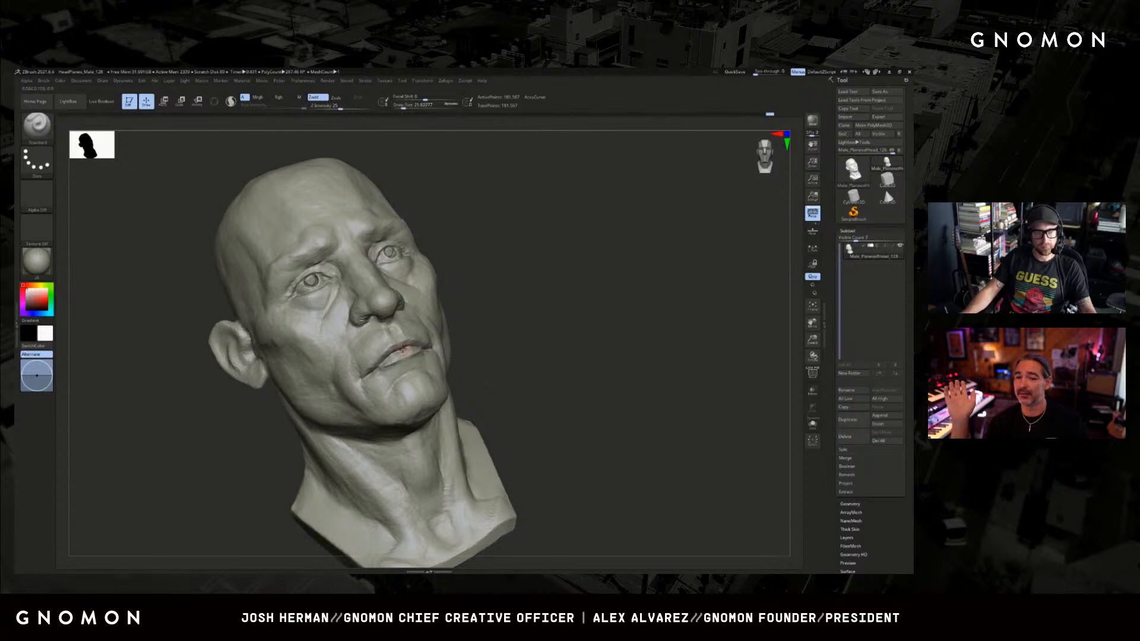
drag(509, 316, 386, 429)
drag(324, 410, 361, 383)
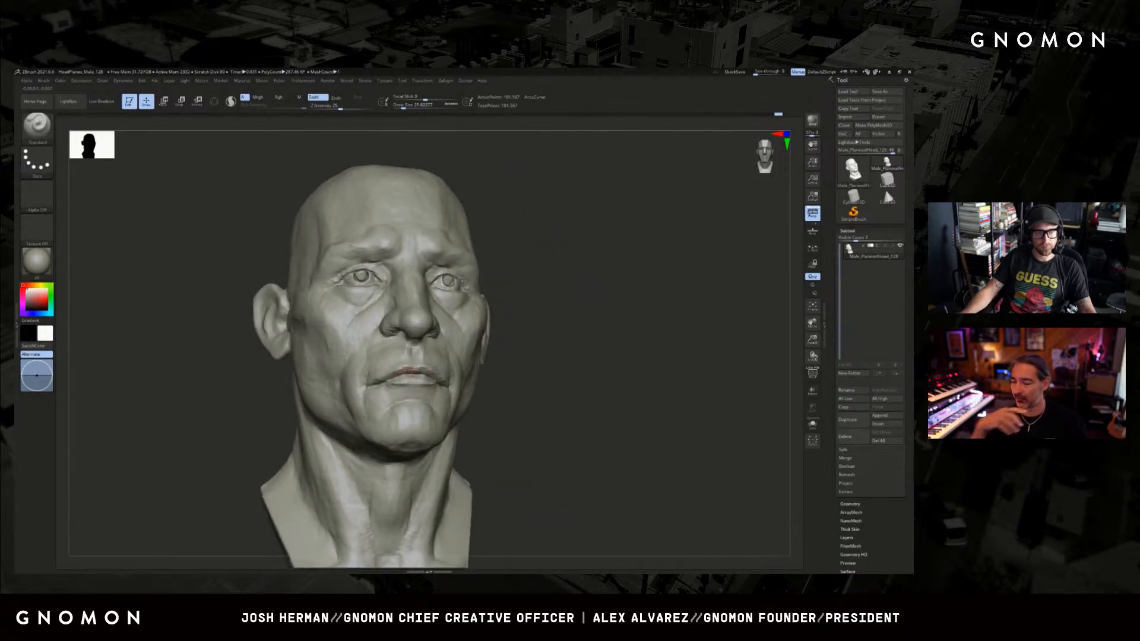
Switch to the Clay brush, enlarge it and shape the lower lip and the area beneath it.
mouse_move(491, 379)
mouse_down()
mouse_move(539, 382)
mouse_move(522, 387)
mouse_move(504, 373)
mouse_move(563, 369)
mouse_move(563, 325)
mouse_move(537, 329)
mouse_up()
key(shift)
key(b)
key(c)
key(l)
key(])
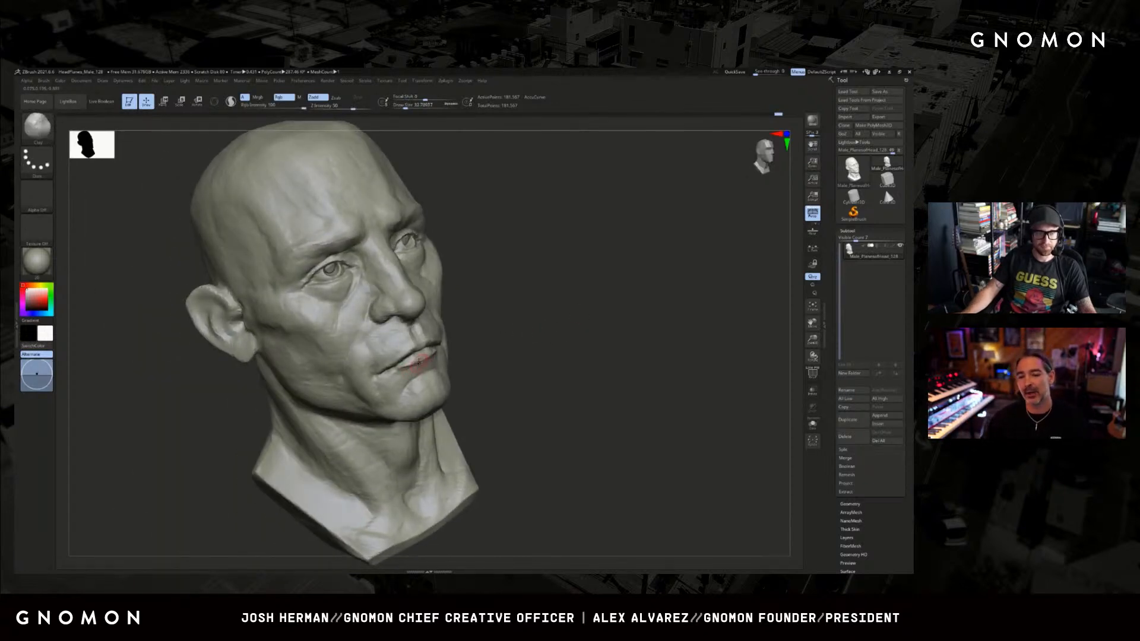
drag(401, 368, 400, 371)
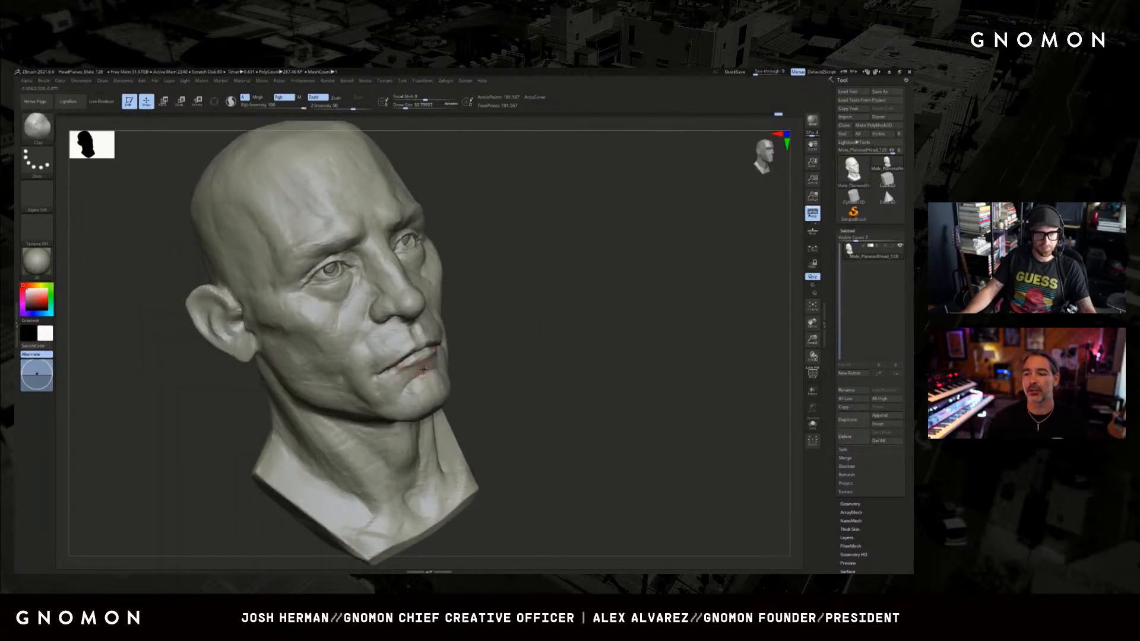
Switch back to the Standard brush and refine the corner of the mouth.
key(b)
key(s)
key(t)
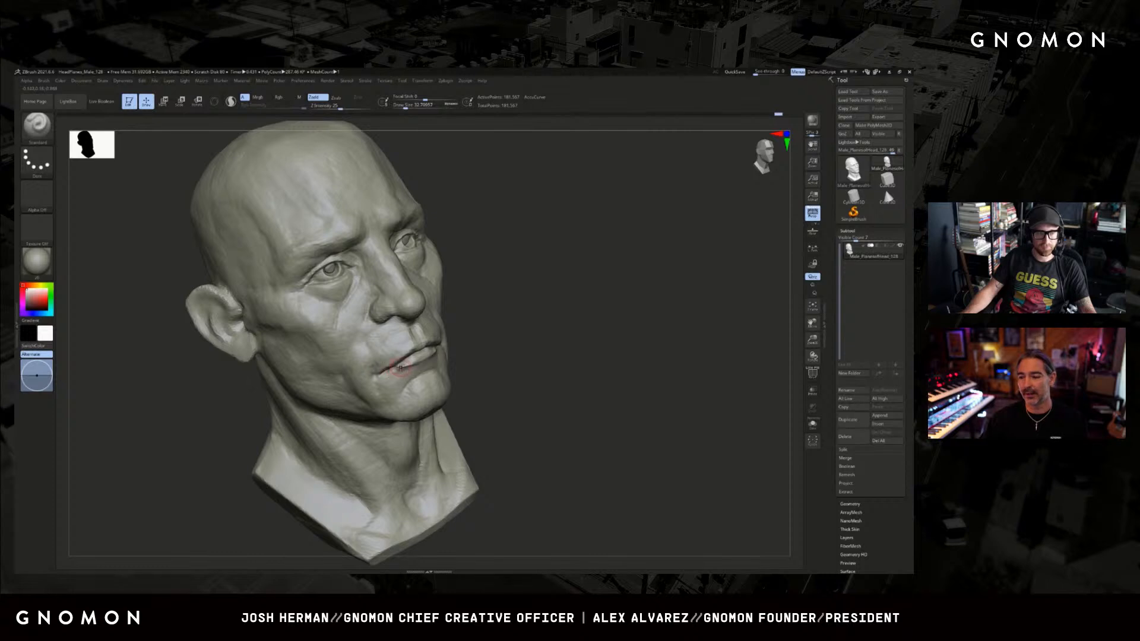
key(shift+f)
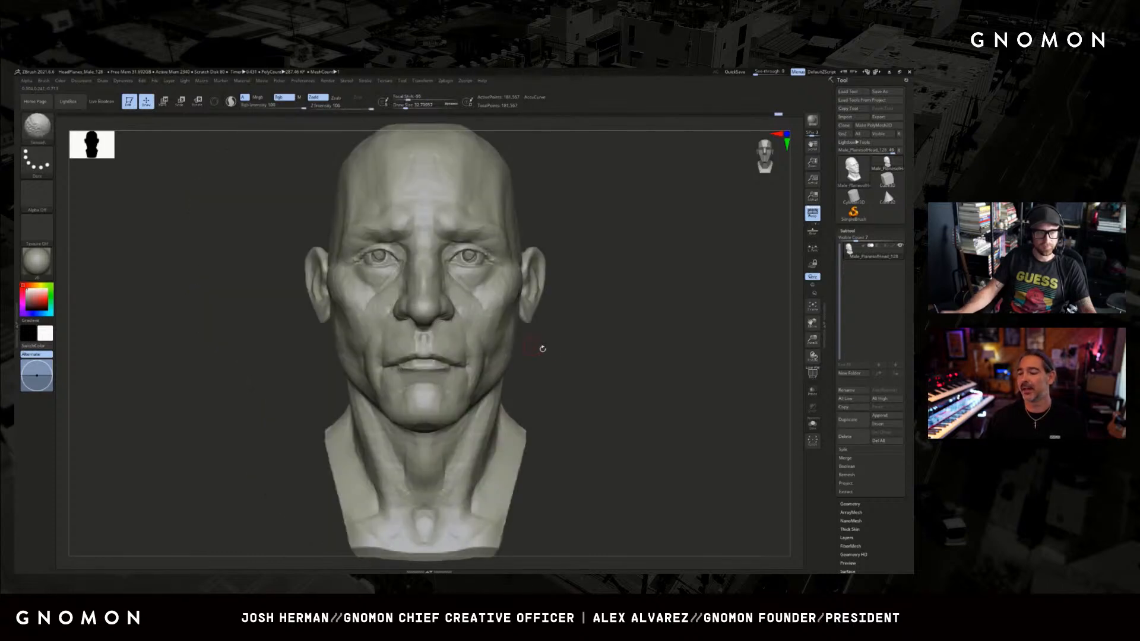
mouse_move(542, 349)
mouse_down()
mouse_move(568, 371)
mouse_move(534, 374)
mouse_up()
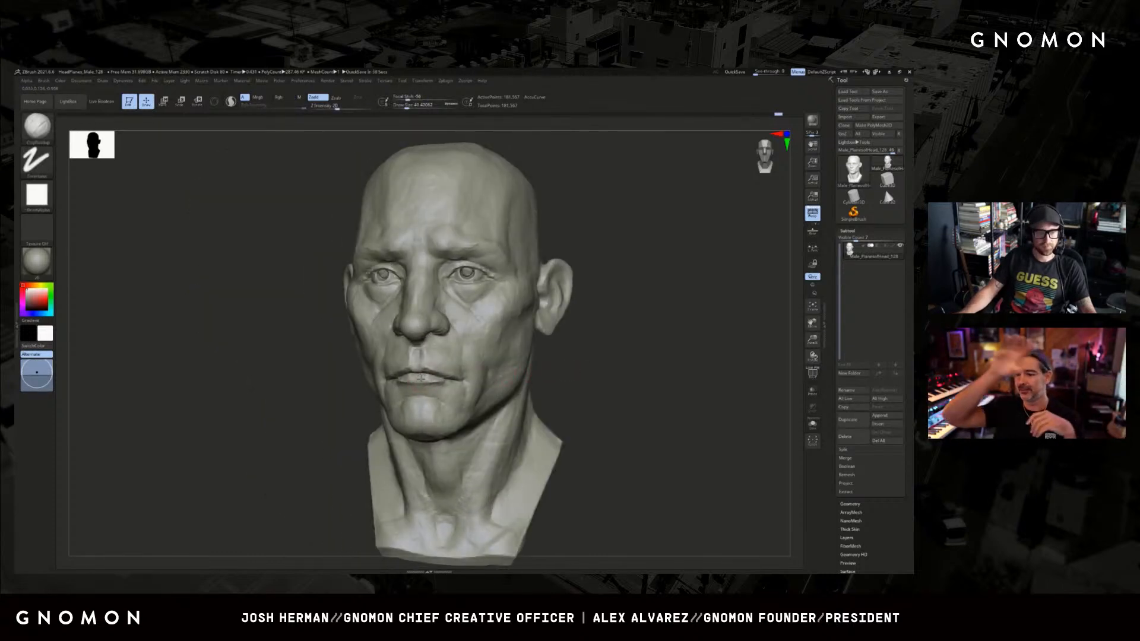
Refine the area around the mouth corner with the ClayBuildup brush.
key(ctrl)
key(ctrl)
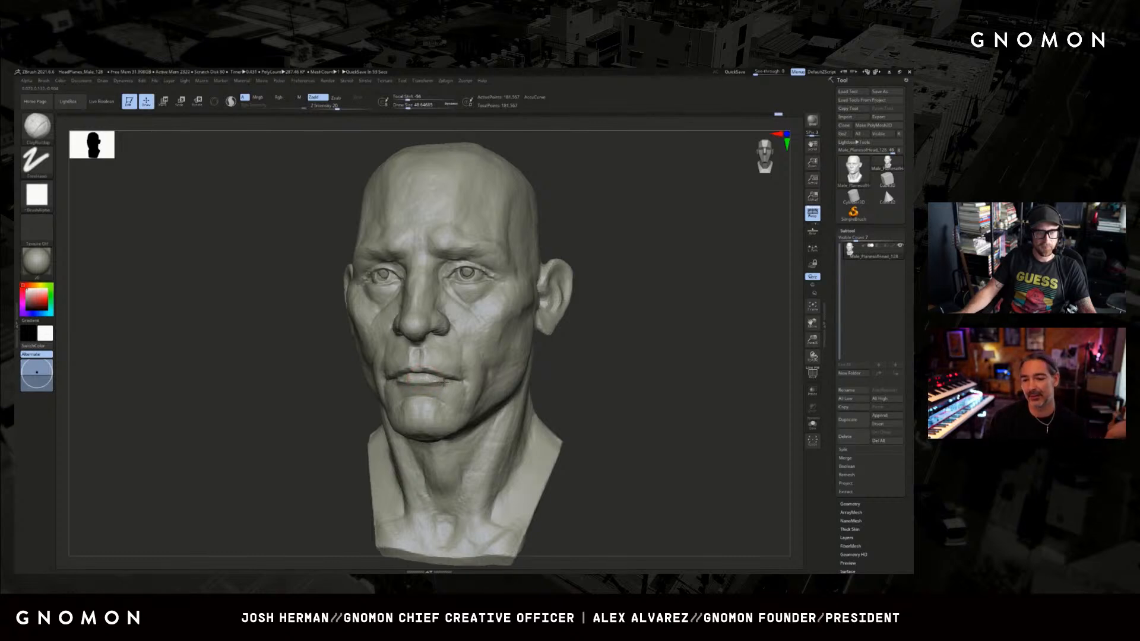
mouse_move(451, 381)
mouse_down()
mouse_move(587, 351)
mouse_move(617, 369)
mouse_up()
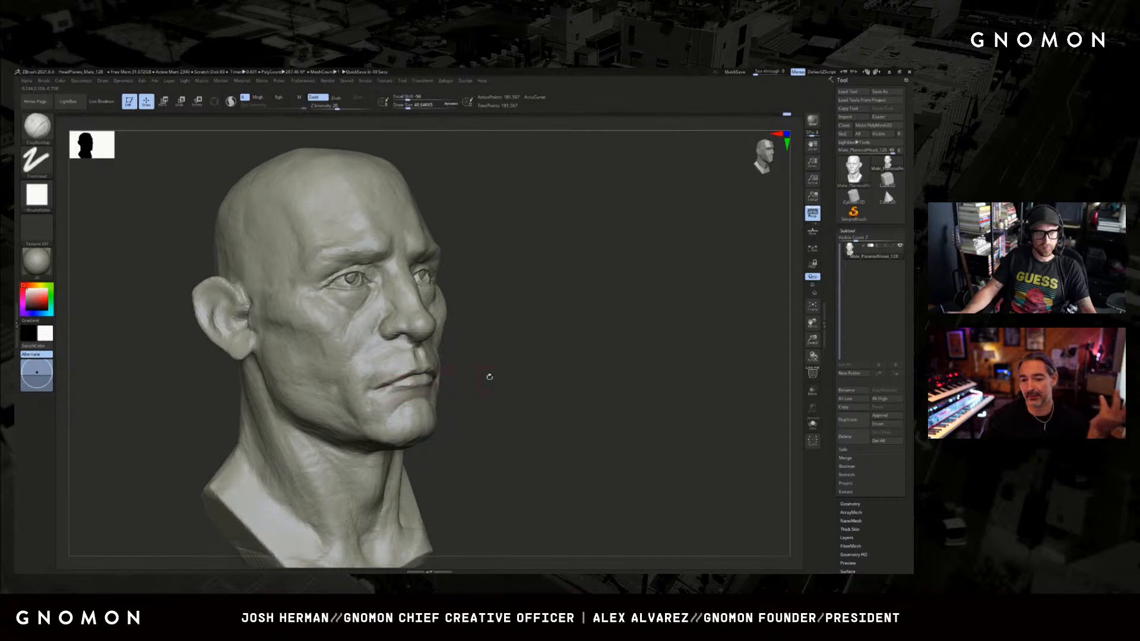
Switch to the Standard brush and refine the side of the neck below the jaw and the area around the mouth.
drag(490, 377, 447, 380)
key(b)
key(s)
key(t)
drag(250, 435, 269, 444)
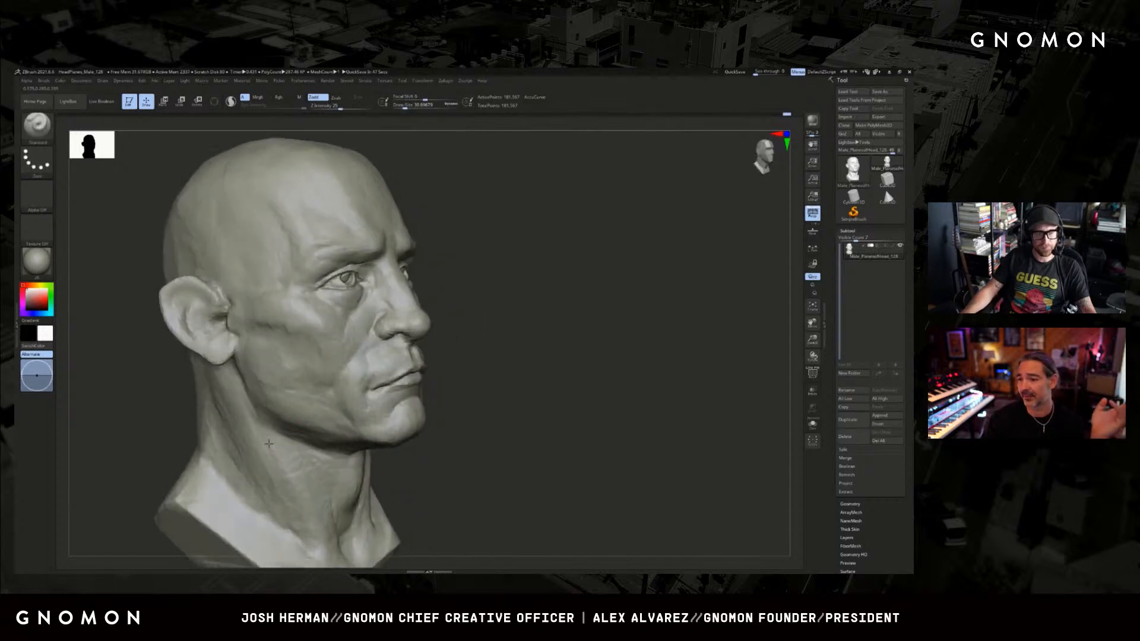
drag(448, 379, 386, 383)
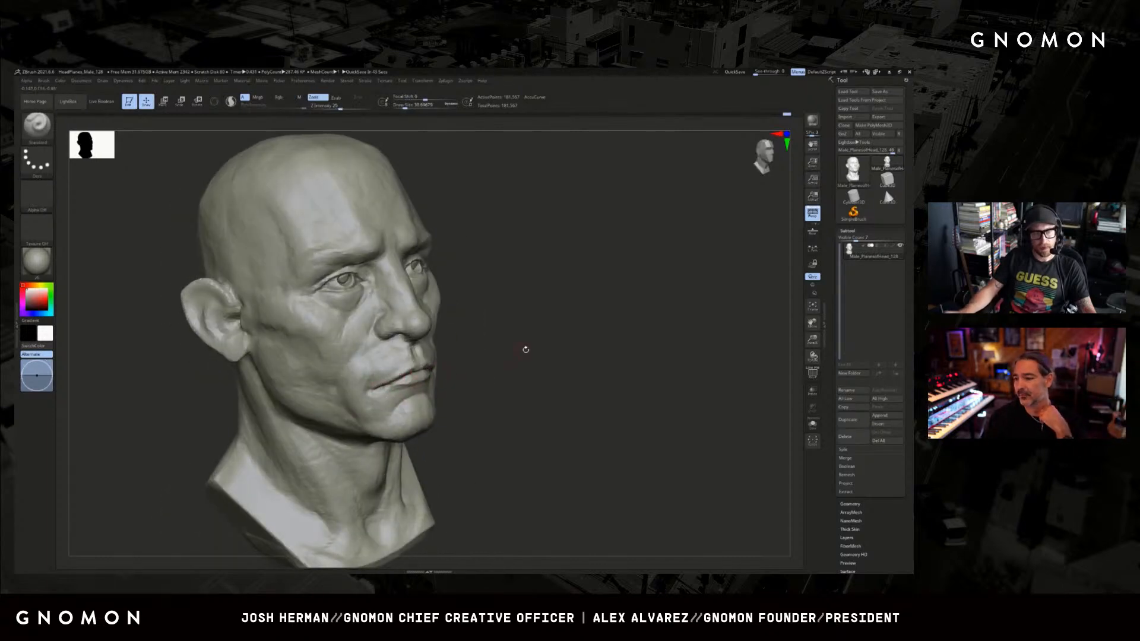
drag(526, 350, 516, 373)
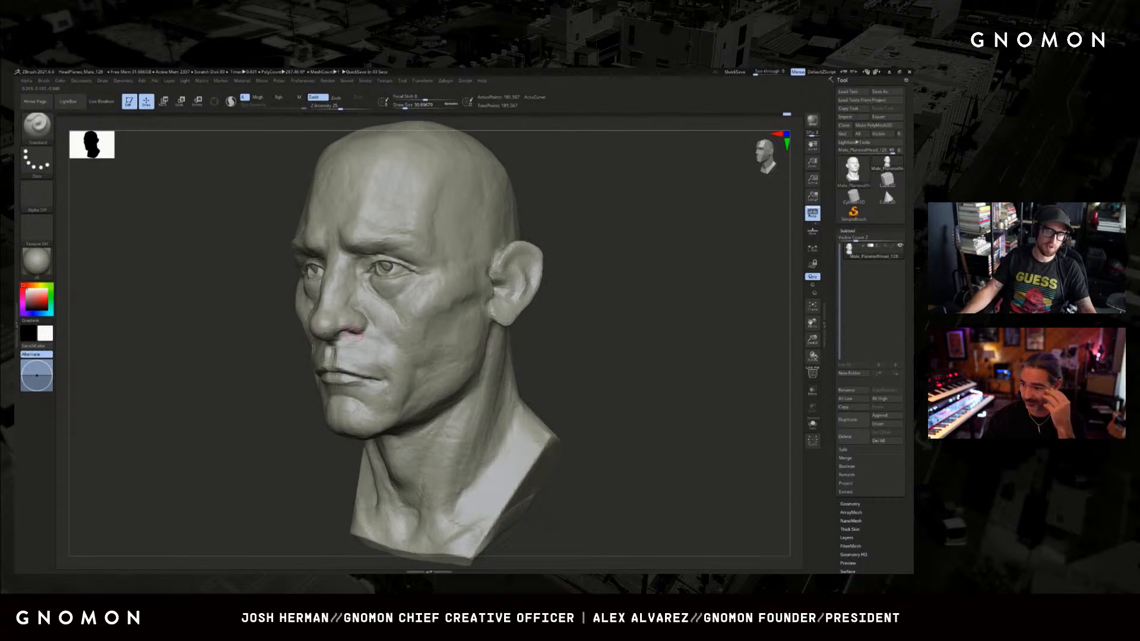
Switch to the DamStandard brush and carve the fold from beneath the eye down across the cheek.
drag(227, 356, 286, 397)
key(b)
key(c)
key(b)
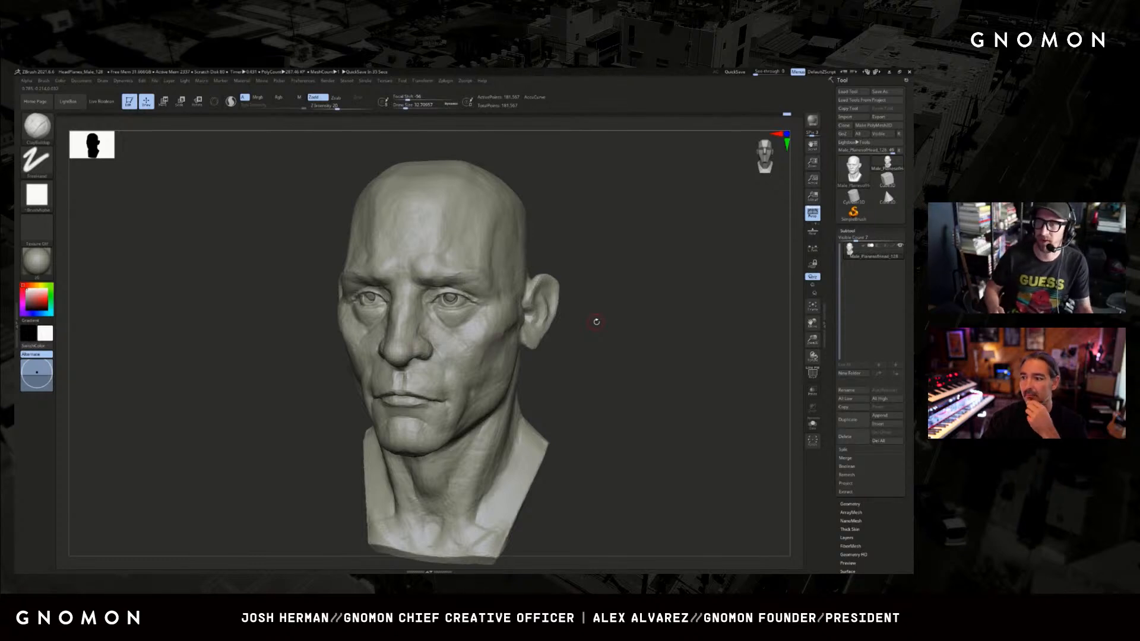
shift+drag(575, 334, 671, 338)
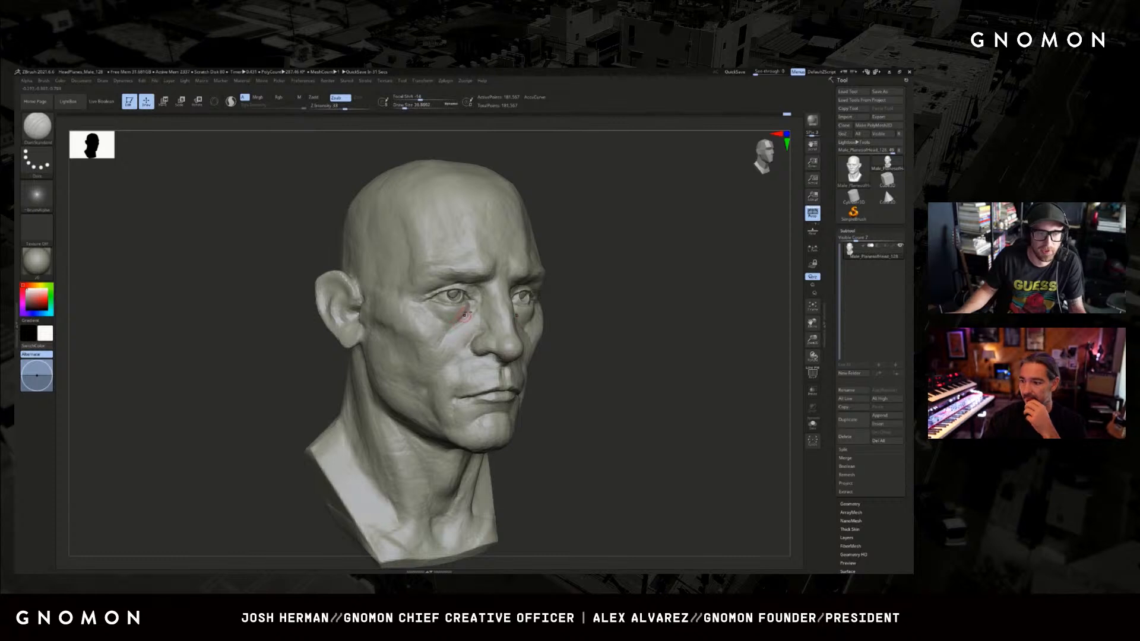
drag(470, 309, 434, 350)
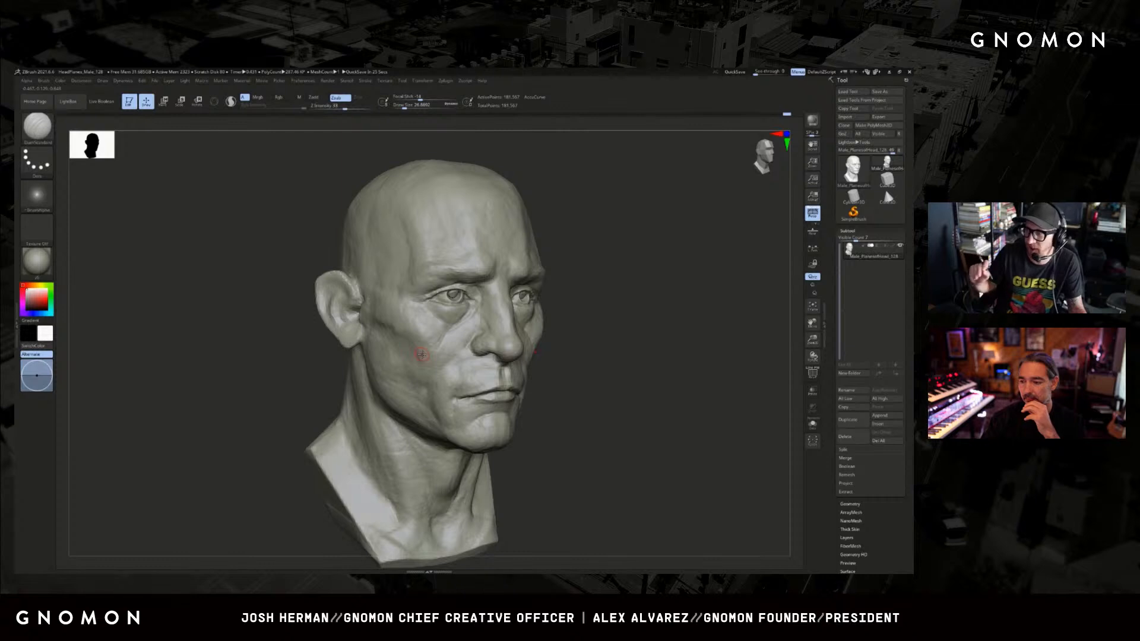
Refine and smooth the cheek and the area under the eye, checking the face from both sides.
mouse_move(603, 323)
mouse_down()
mouse_move(625, 346)
mouse_move(658, 342)
mouse_move(636, 326)
mouse_up()
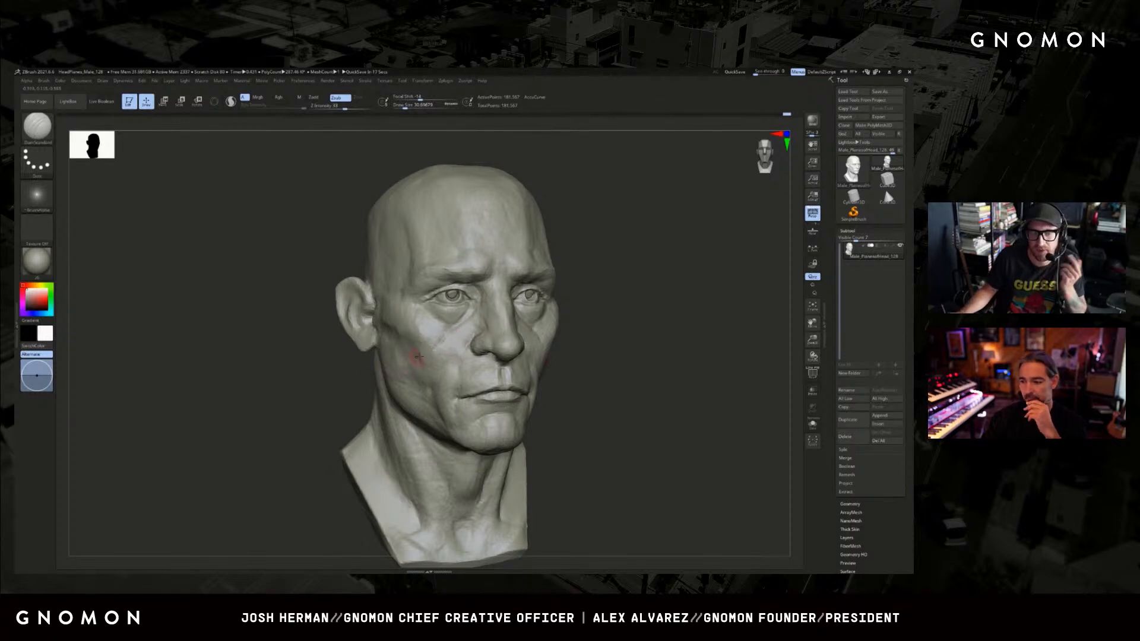
mouse_move(573, 306)
mouse_down()
mouse_move(449, 342)
mouse_move(428, 359)
mouse_move(449, 336)
mouse_up()
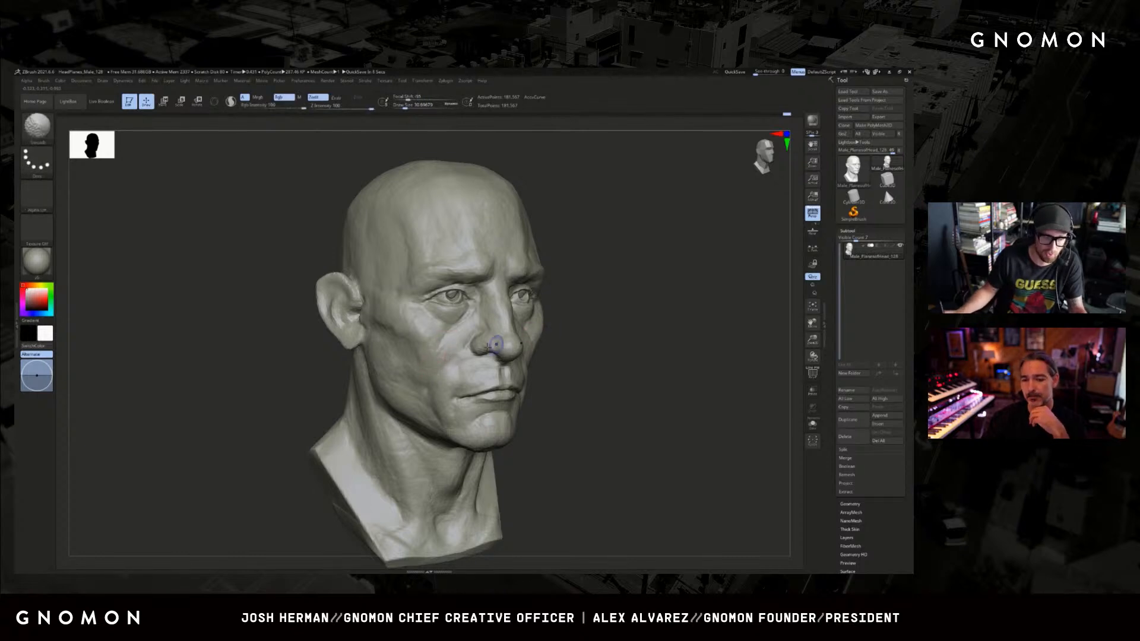
key(shift+f)
key(shift+f)
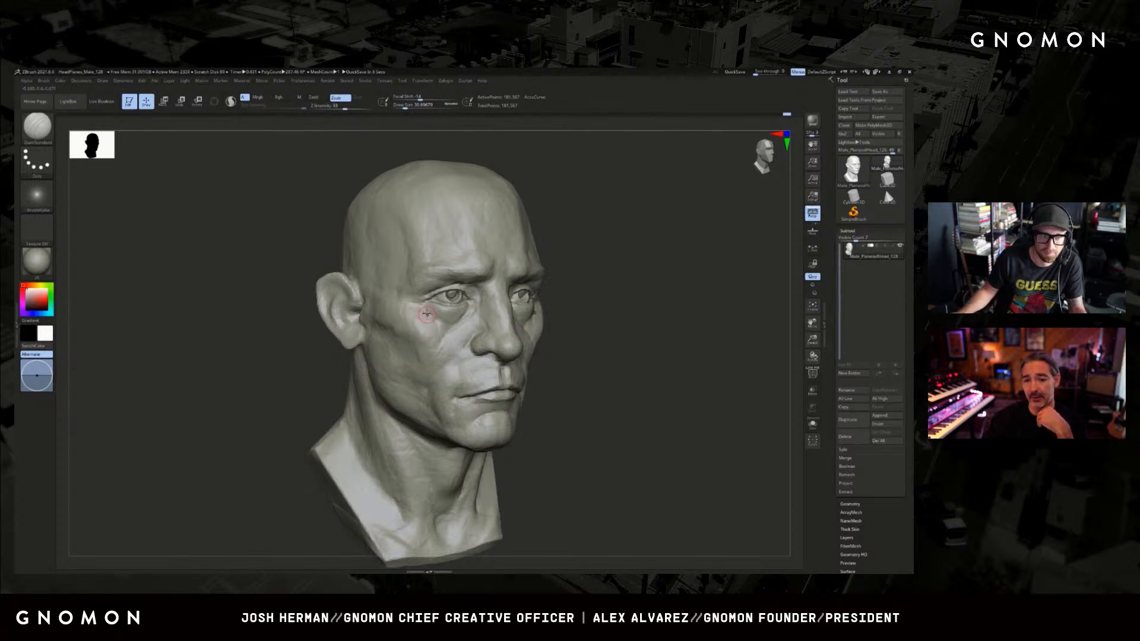
key(ctrl)
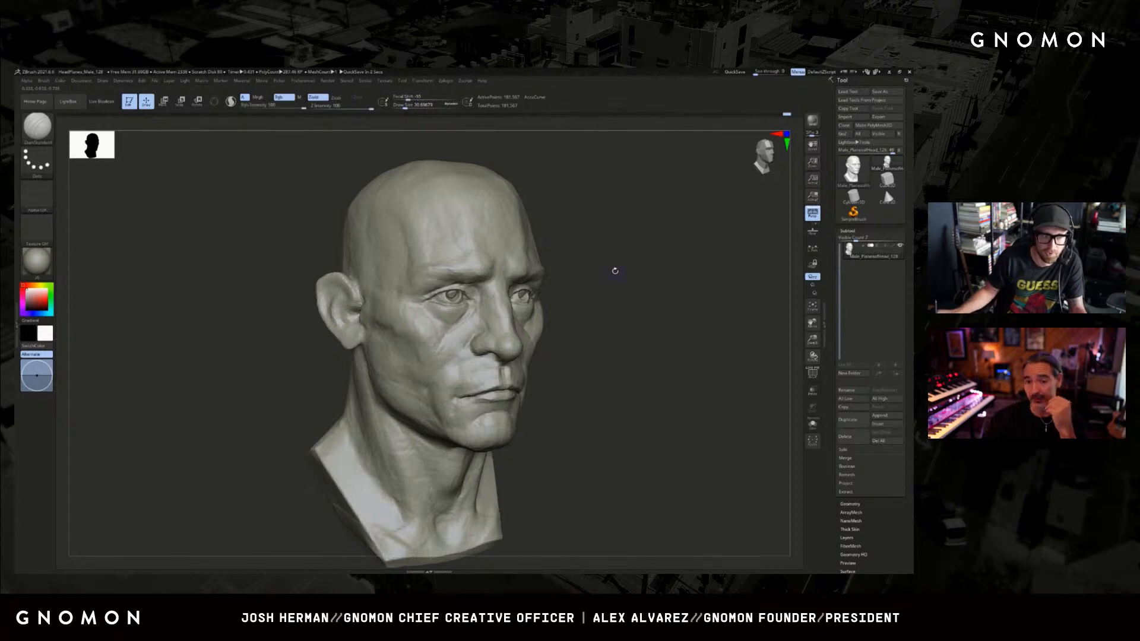
mouse_move(614, 270)
mouse_down()
mouse_move(681, 267)
mouse_move(627, 273)
mouse_up()
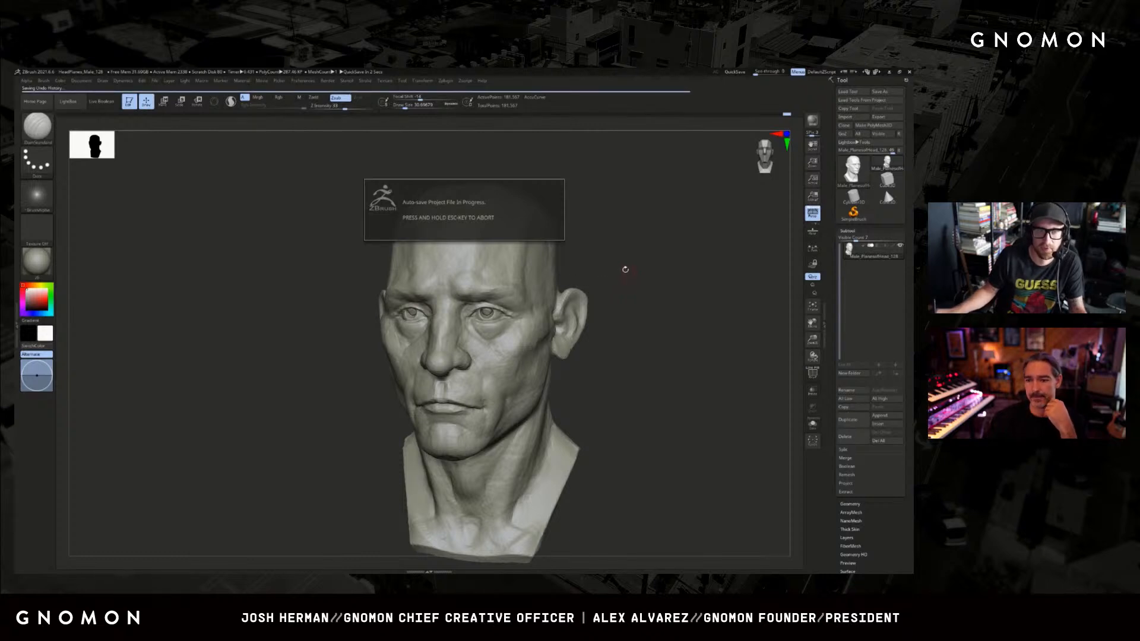
drag(650, 353, 649, 353)
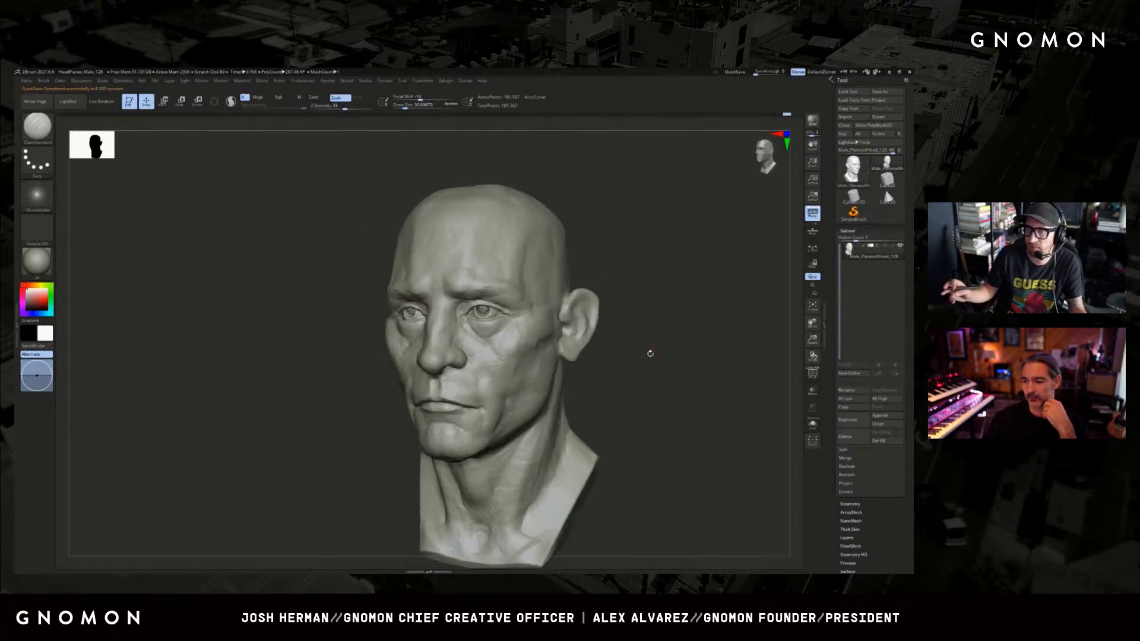
mouse_move(631, 295)
mouse_down()
mouse_move(620, 291)
mouse_move(626, 303)
mouse_up()
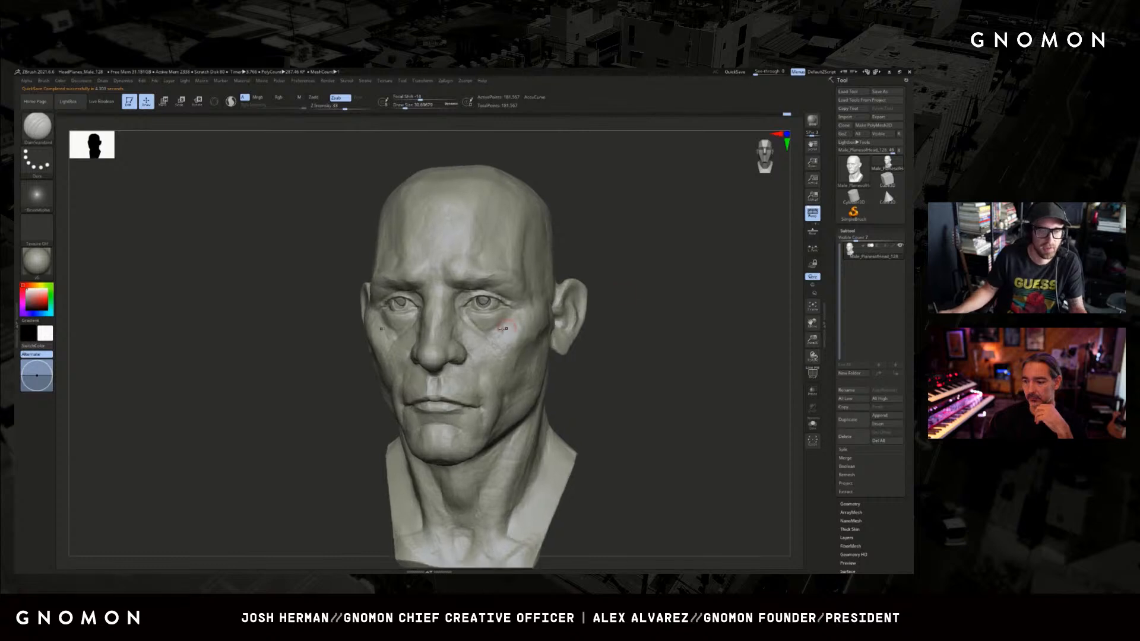
Switch to the ClayBuildup brush, enlarge it and build up the outer area beneath the eye.
key(b)
key(c)
key(b)
key(bracketright)
key(bracketright)
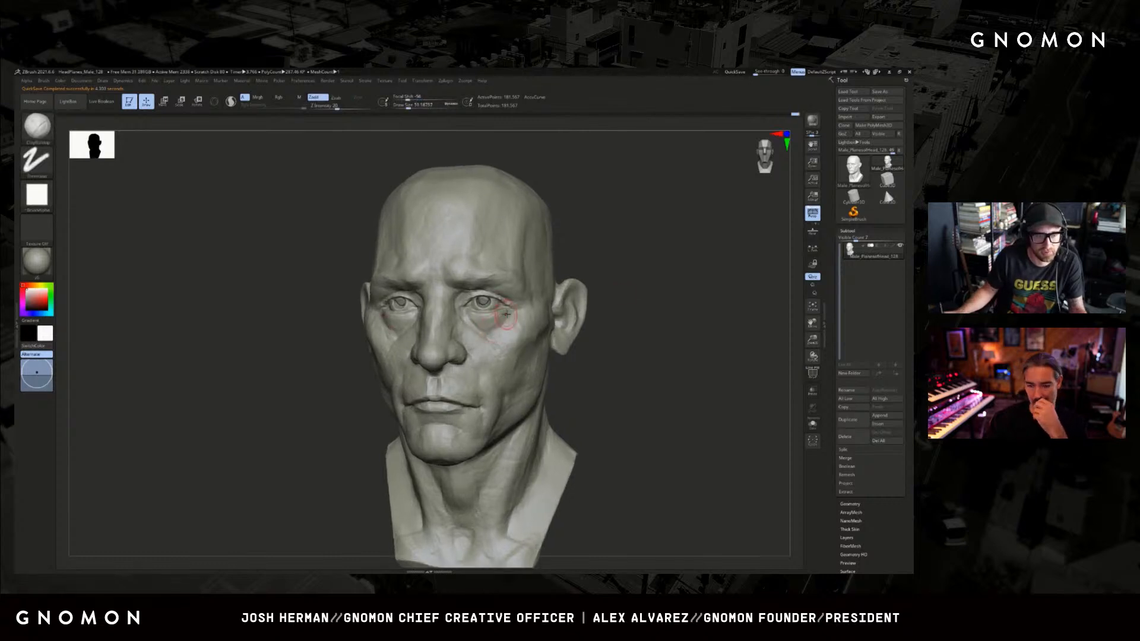
drag(620, 265, 677, 261)
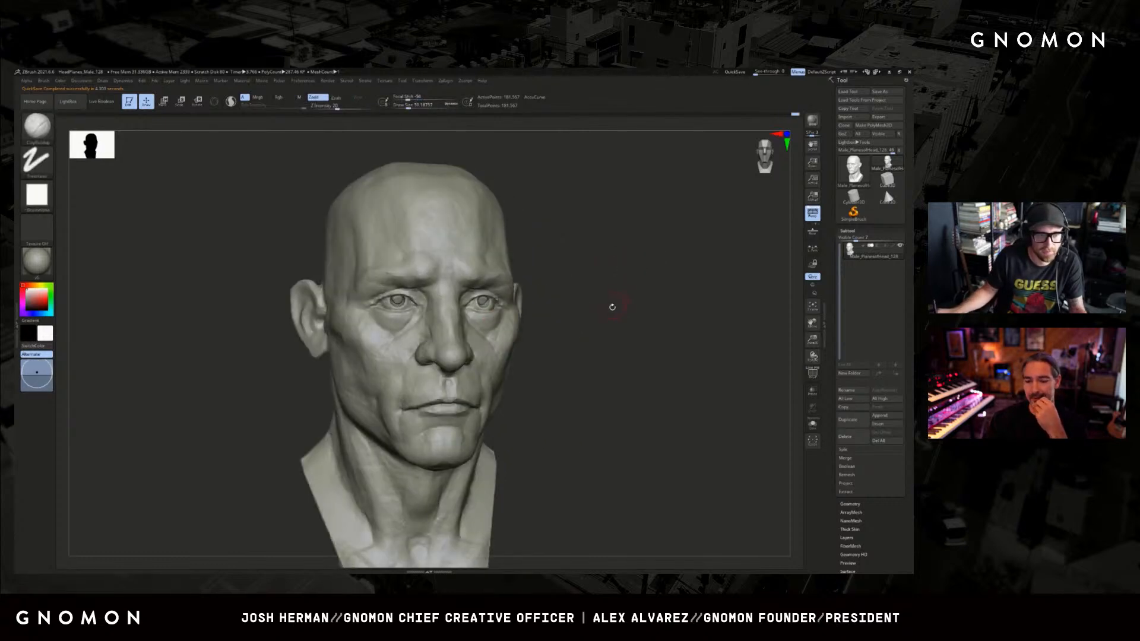
Turn on Sculptris Pro and shape the philtrum with the resized ClayBuildup brush.
drag(611, 305, 602, 306)
key(bracketleft)
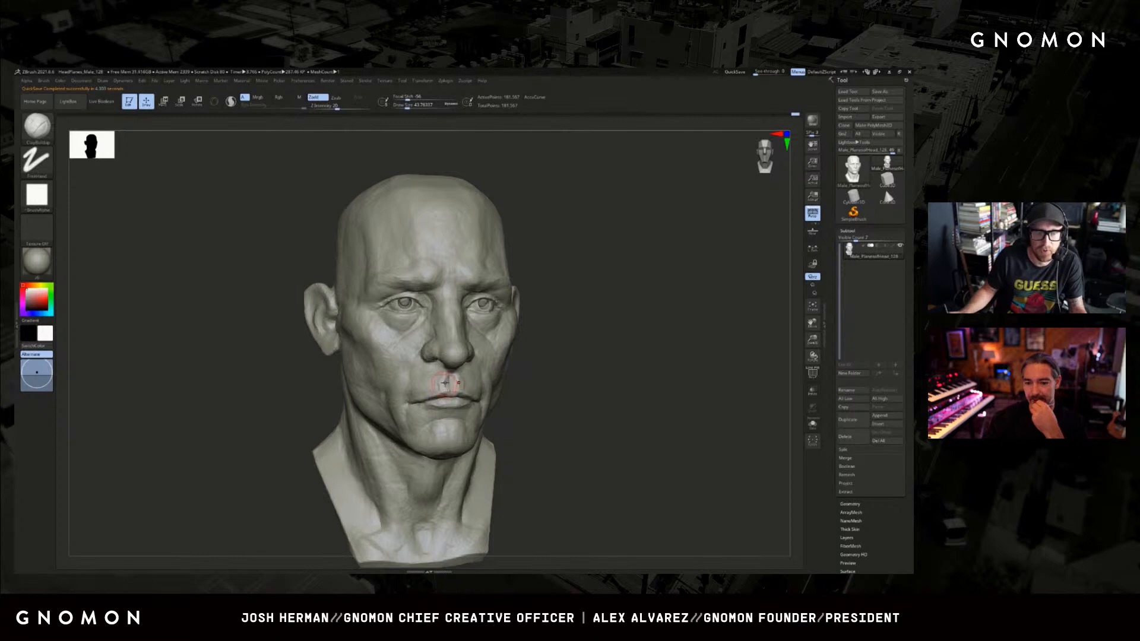
key(shift+f)
key(shift+f)
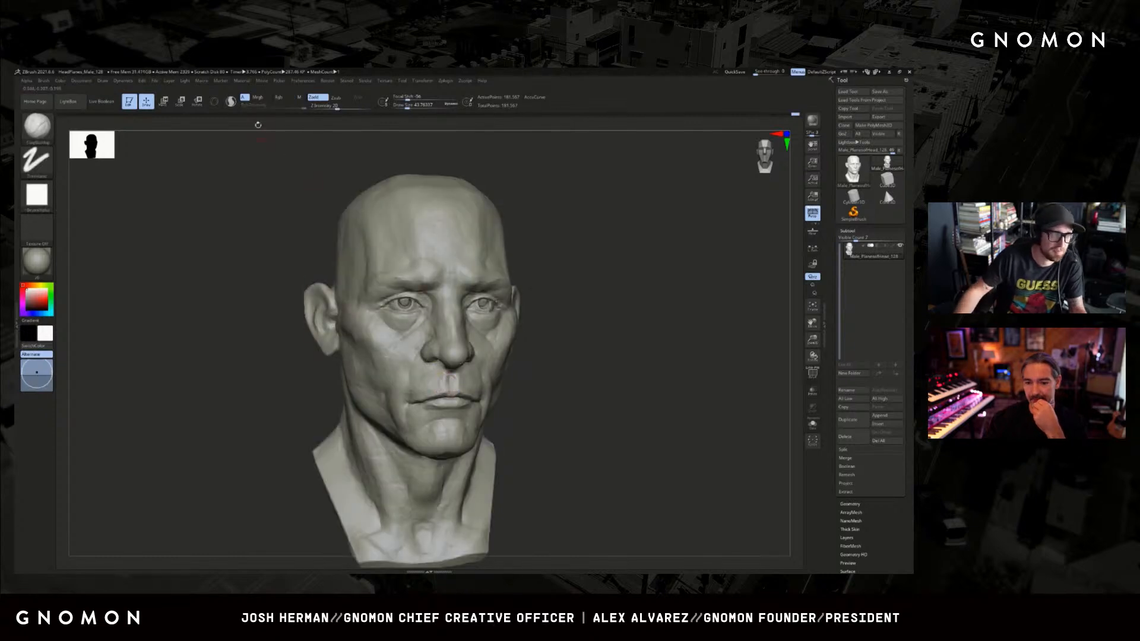
click(231, 101)
key(bracketright)
key(bracketright)
drag(453, 380, 444, 386)
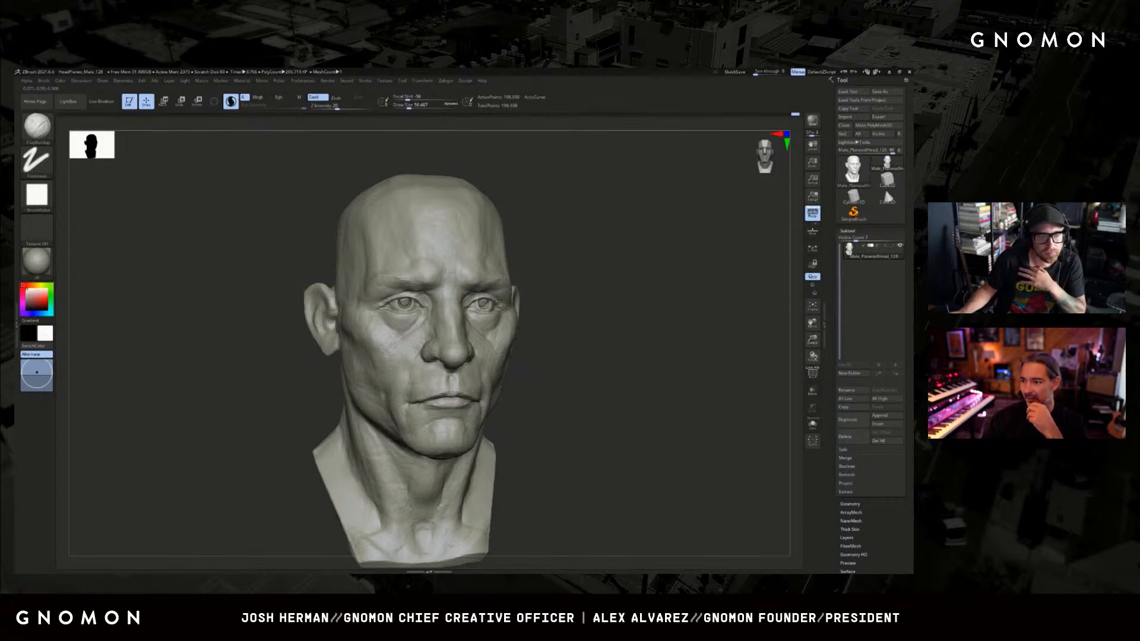
Reduce the brush size and refine the philtrum from the front.
shift+drag(532, 371, 487, 374)
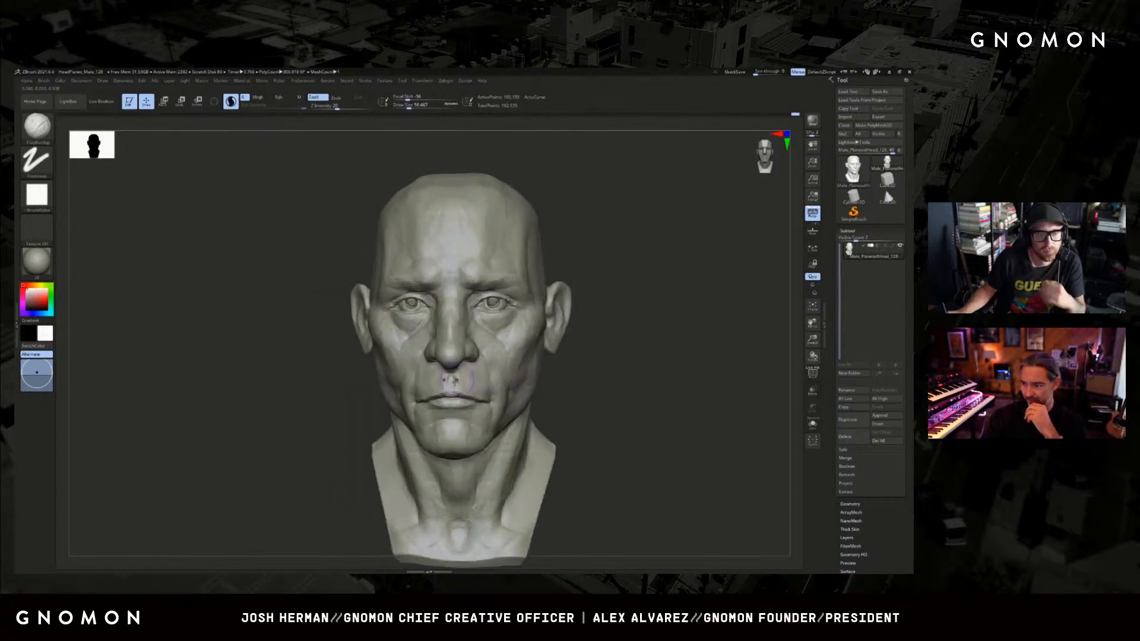
key(bracketleft)
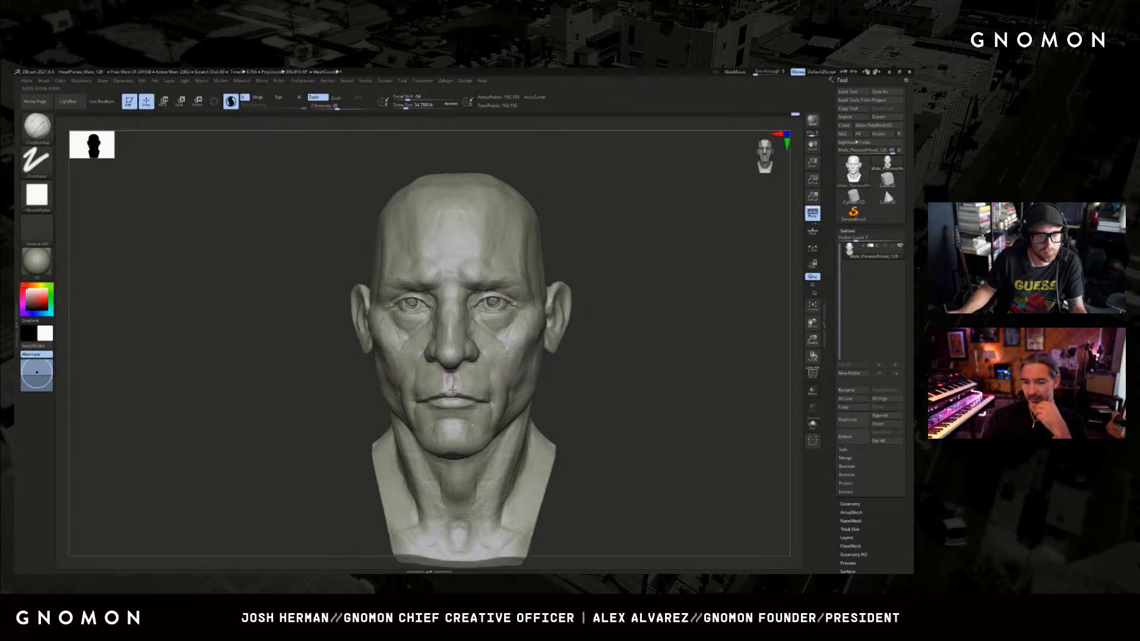
key(ctrl)
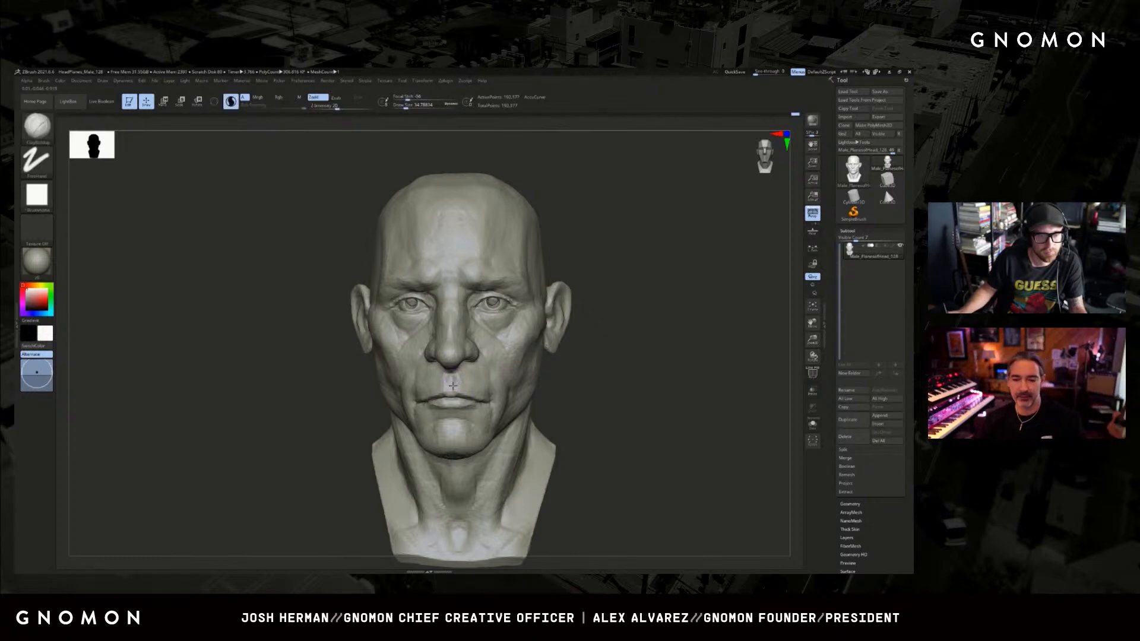
Sculpt the upper lip and the area between it and the nose in three-quarter view.
mouse_move(555, 363)
mouse_down()
mouse_move(569, 356)
mouse_move(576, 301)
mouse_move(612, 316)
mouse_up()
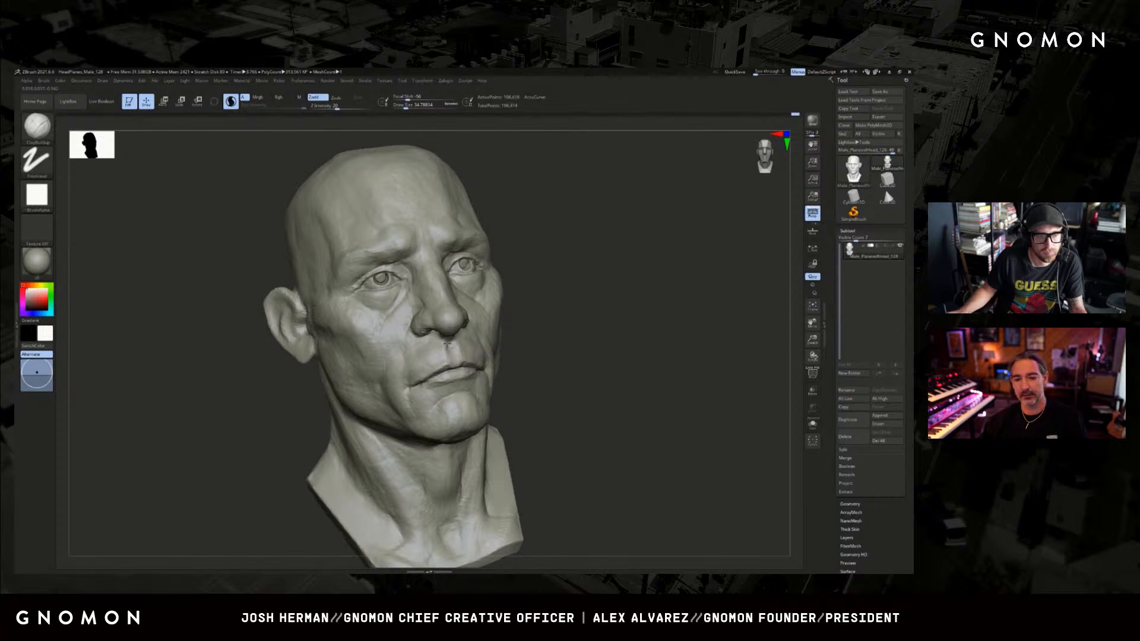
drag(448, 346, 441, 351)
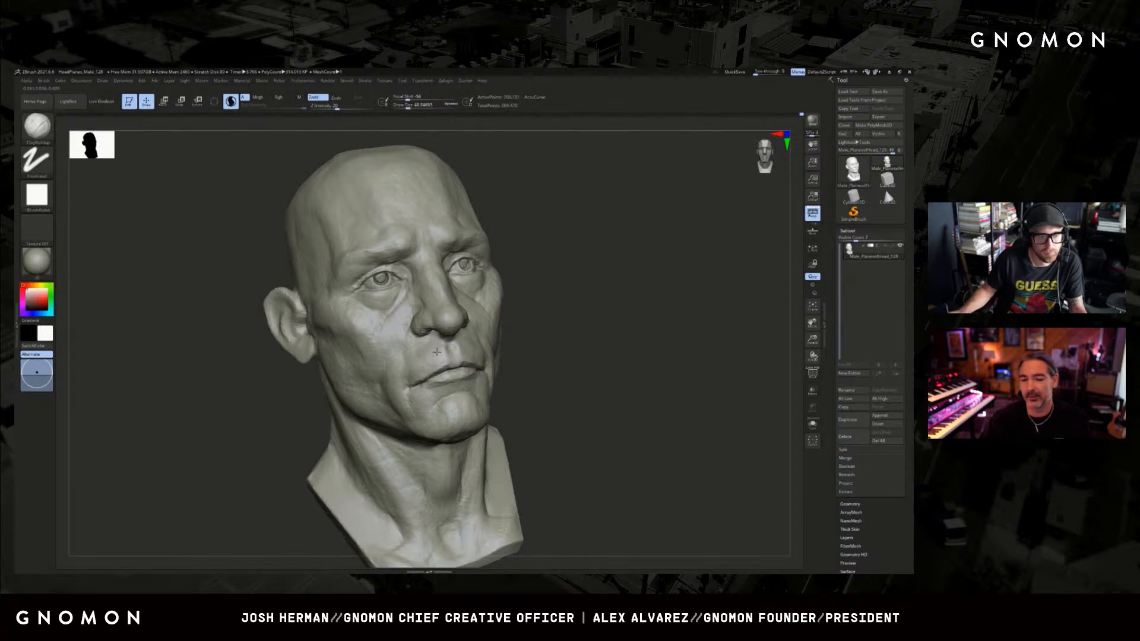
mouse_move(522, 349)
mouse_down()
mouse_move(555, 344)
mouse_move(524, 354)
mouse_up()
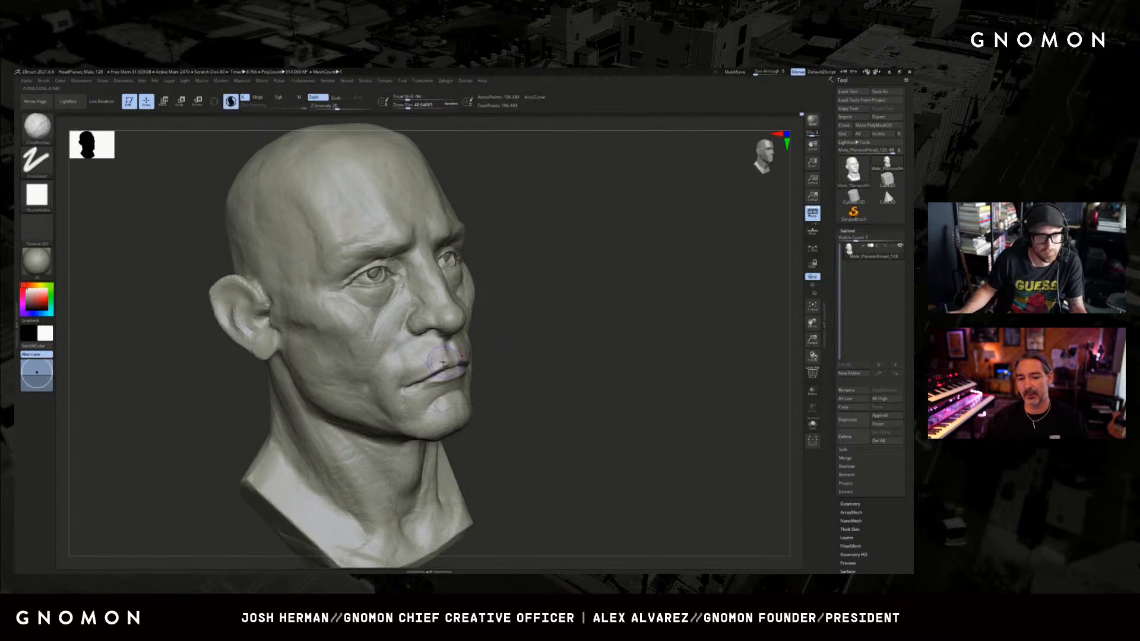
mouse_move(442, 362)
mouse_down()
mouse_move(428, 356)
mouse_move(429, 367)
mouse_up()
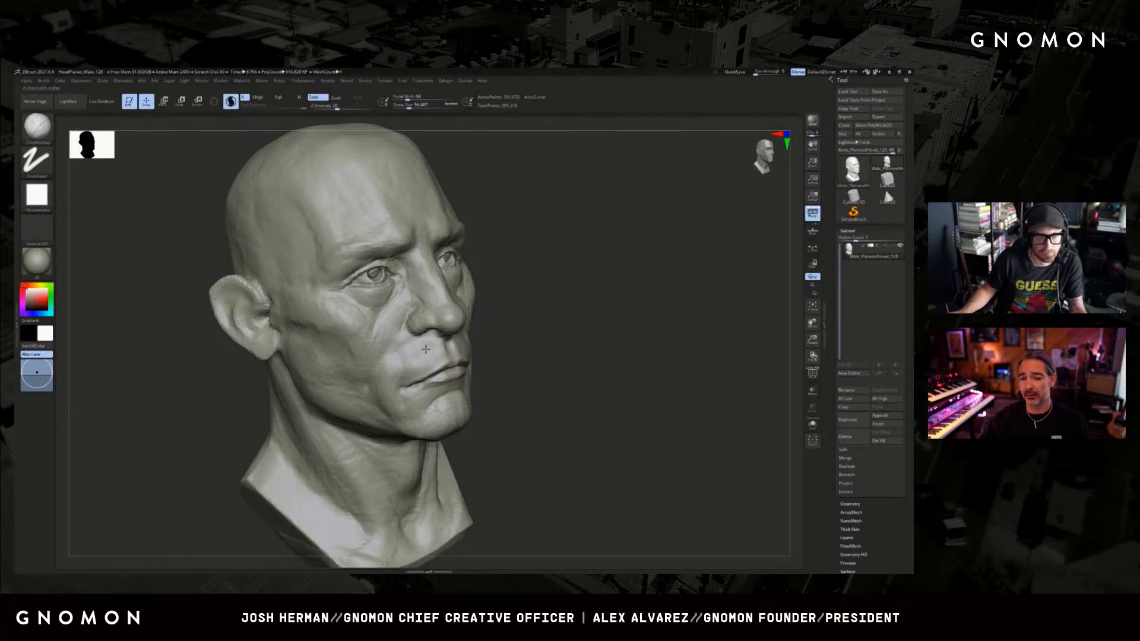
Carve the corner of the mouth with the DamStandard brush and turn off Sculptris Pro.
key(b)
key(d)
key(s)
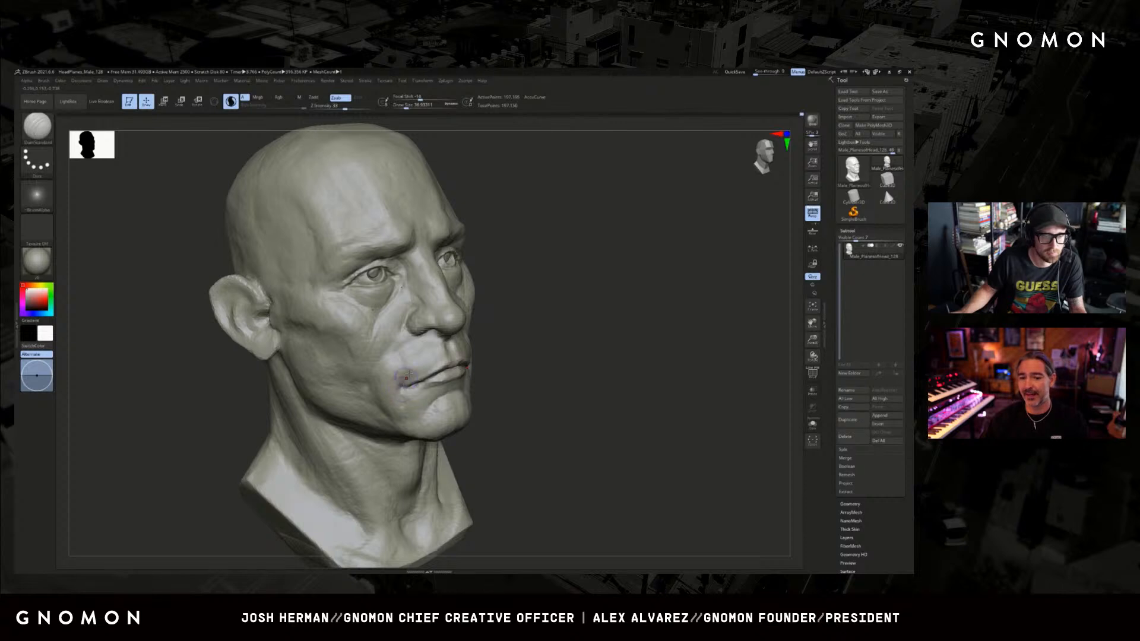
drag(564, 300, 384, 212)
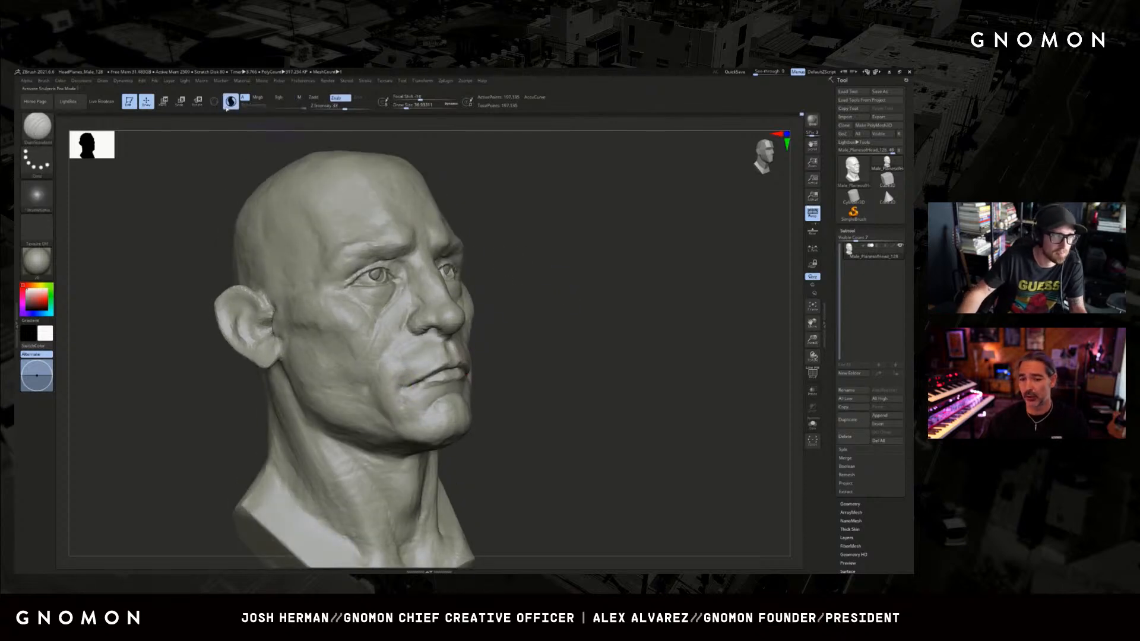
mouse_move(587, 300)
mouse_down()
mouse_move(461, 357)
mouse_move(405, 402)
mouse_up()
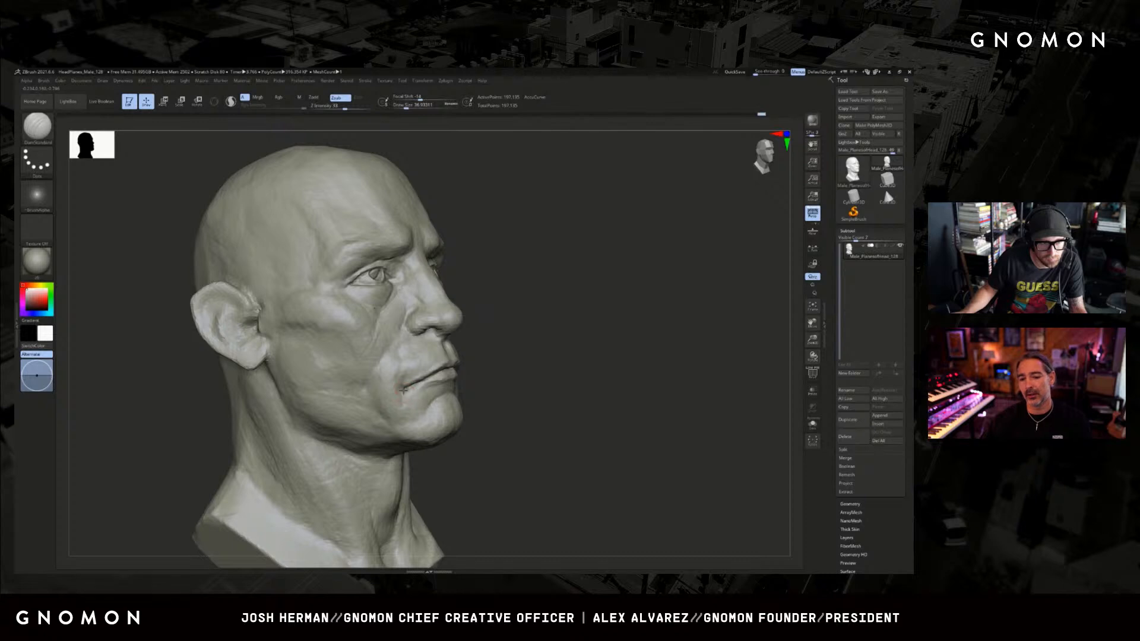
mouse_move(482, 379)
mouse_down()
mouse_move(429, 395)
mouse_move(391, 436)
mouse_up()
key(ctrl+z)
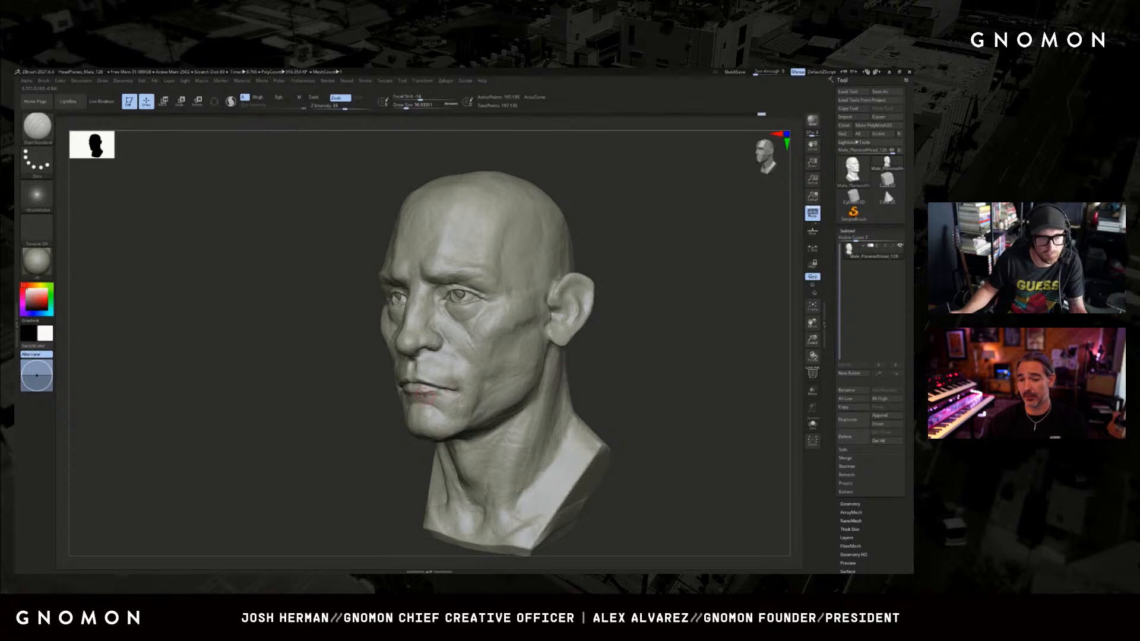
Adjust the shape of the mouth corner and the surrounding cheek with the Move brush.
key(b)
key(m)
key(v)
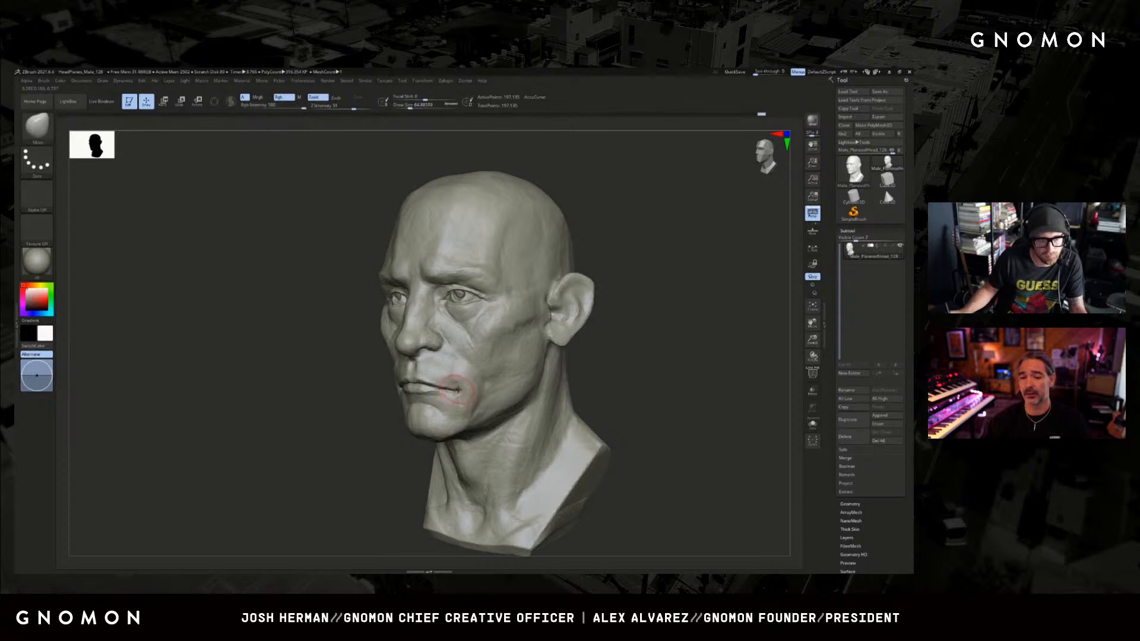
mouse_move(433, 394)
mouse_down()
mouse_move(561, 396)
mouse_move(517, 398)
mouse_up()
right_drag(461, 387, 385, 417)
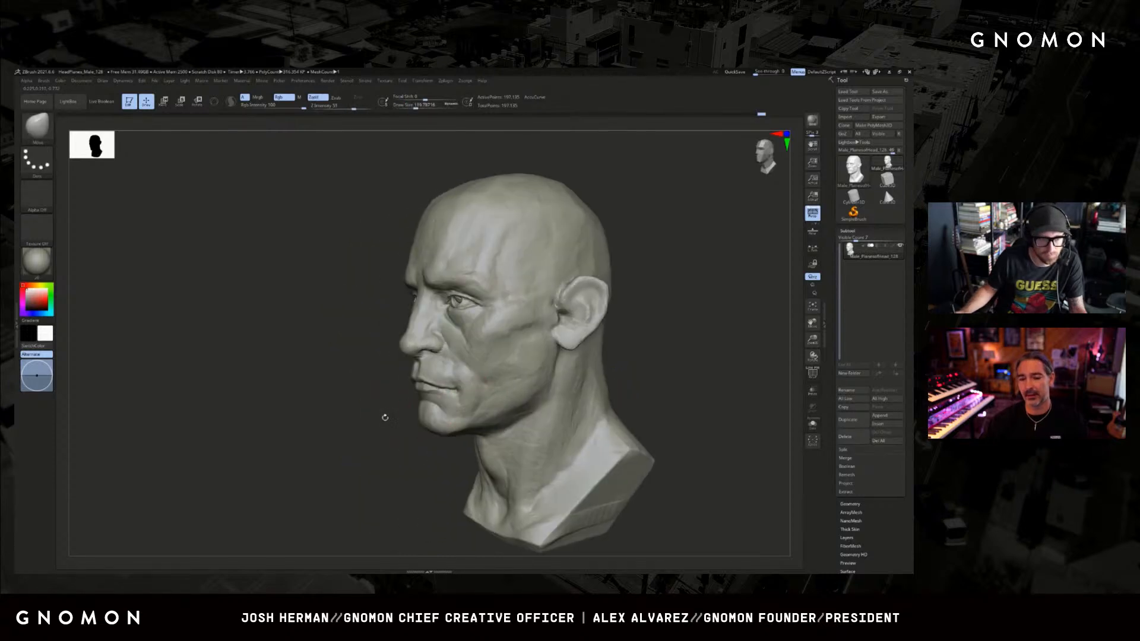
Switch to the Standard brush and refine the volume around the lips and mouth corner.
key(b)
key(s)
key(t)
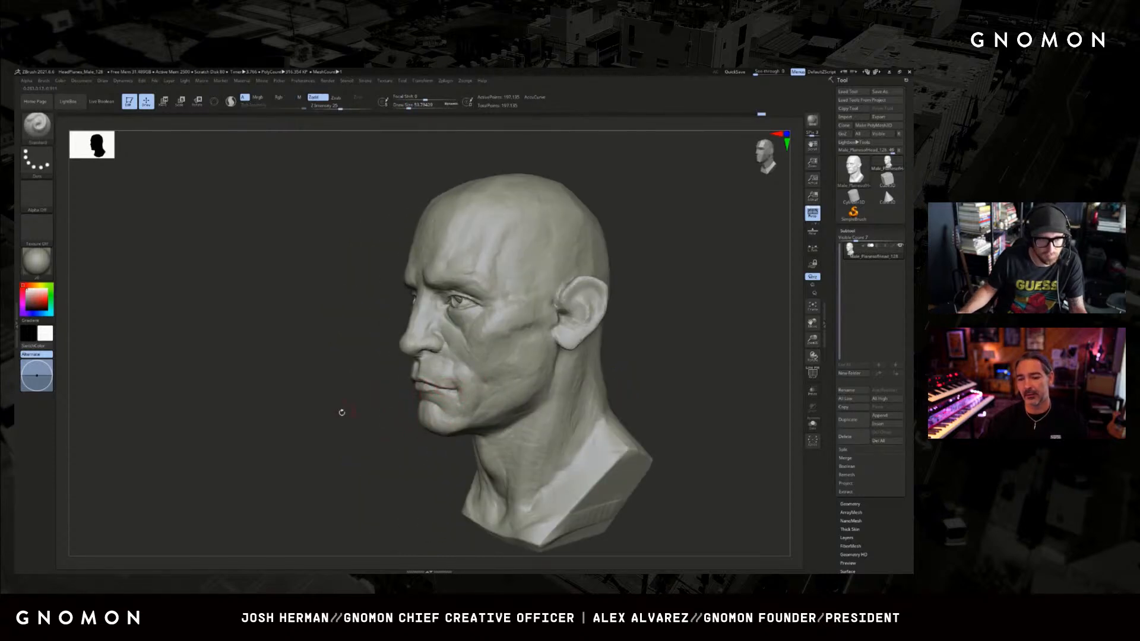
drag(342, 413, 399, 410)
drag(297, 430, 416, 417)
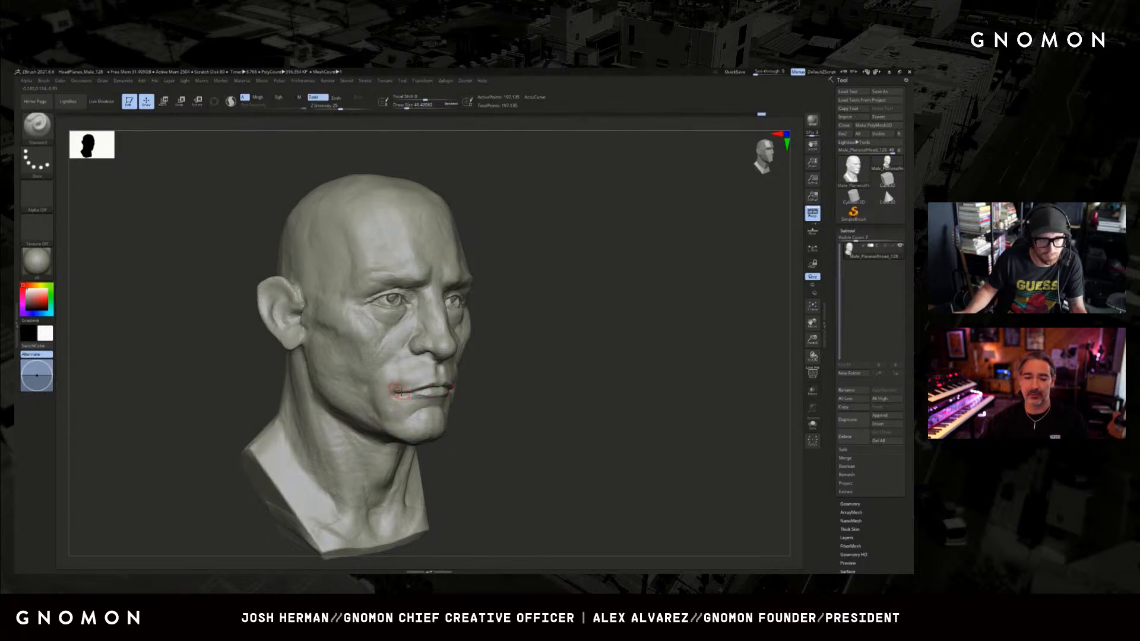
key(s)
drag(405, 394, 415, 394)
Switch back to the Move brush, resize it and adjust the form beside the mouth.
key(b)
key(m)
key(v)
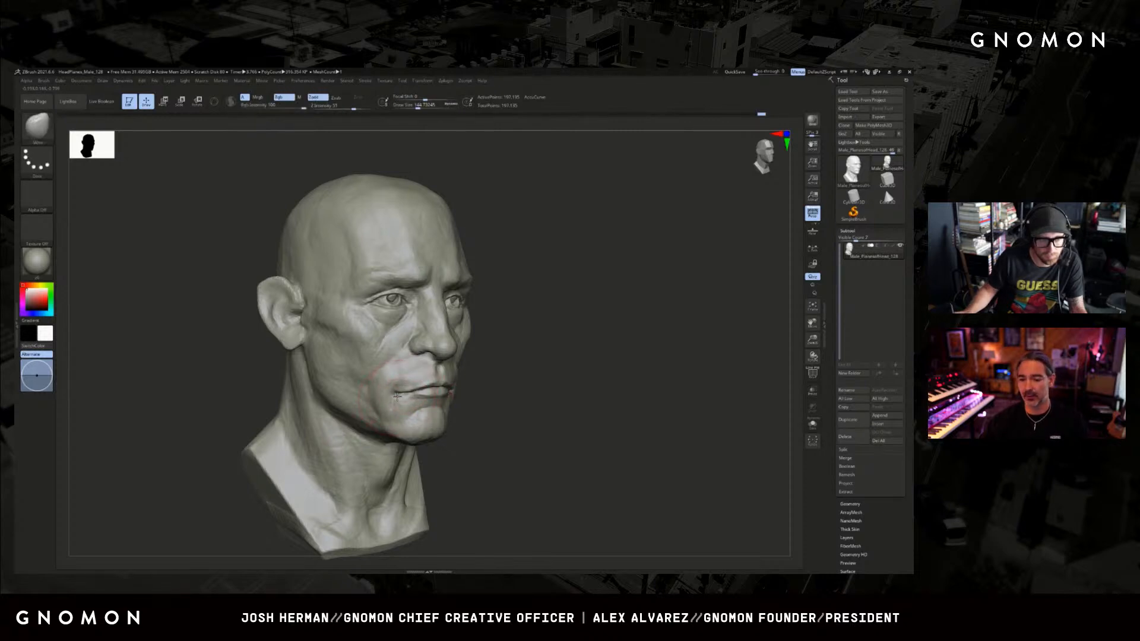
key(b)
key(c)
key(l)
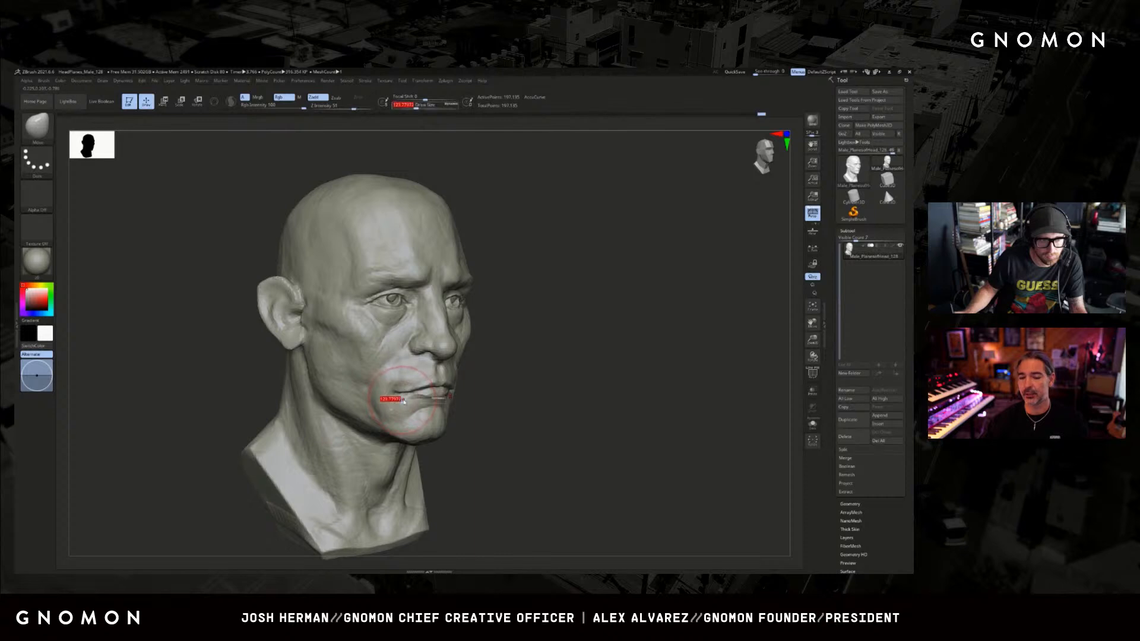
Switch to the ClayBuildup brush, resize it and build up the form beside and below the mouth corner.
key(b)
key(c)
key(b)
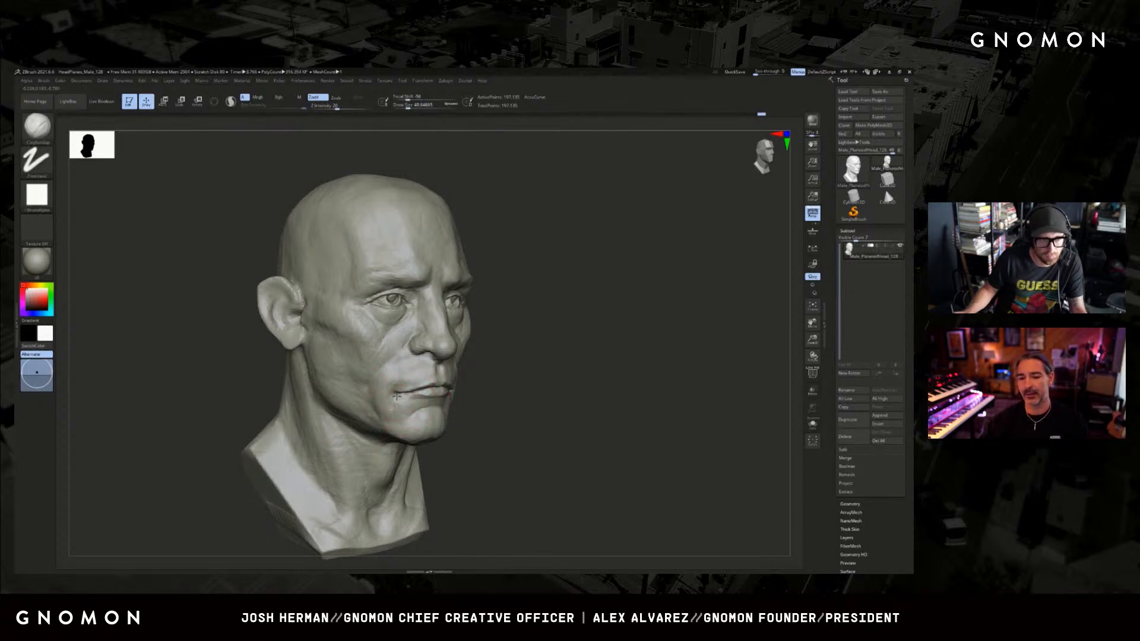
key(shift+f)
key(shift+f)
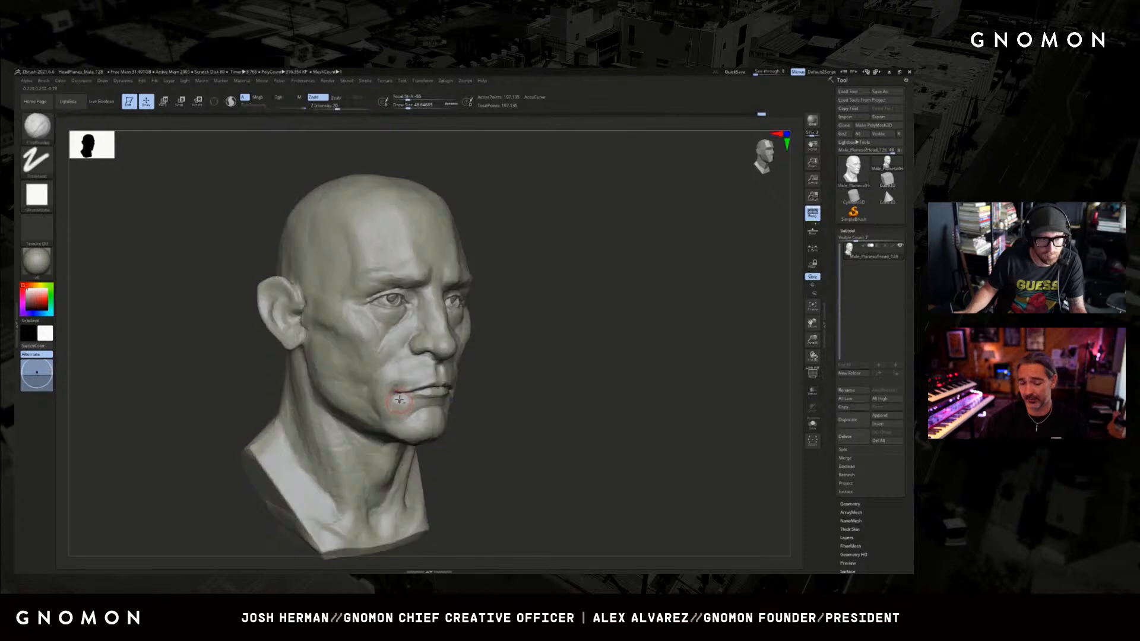
key(s)
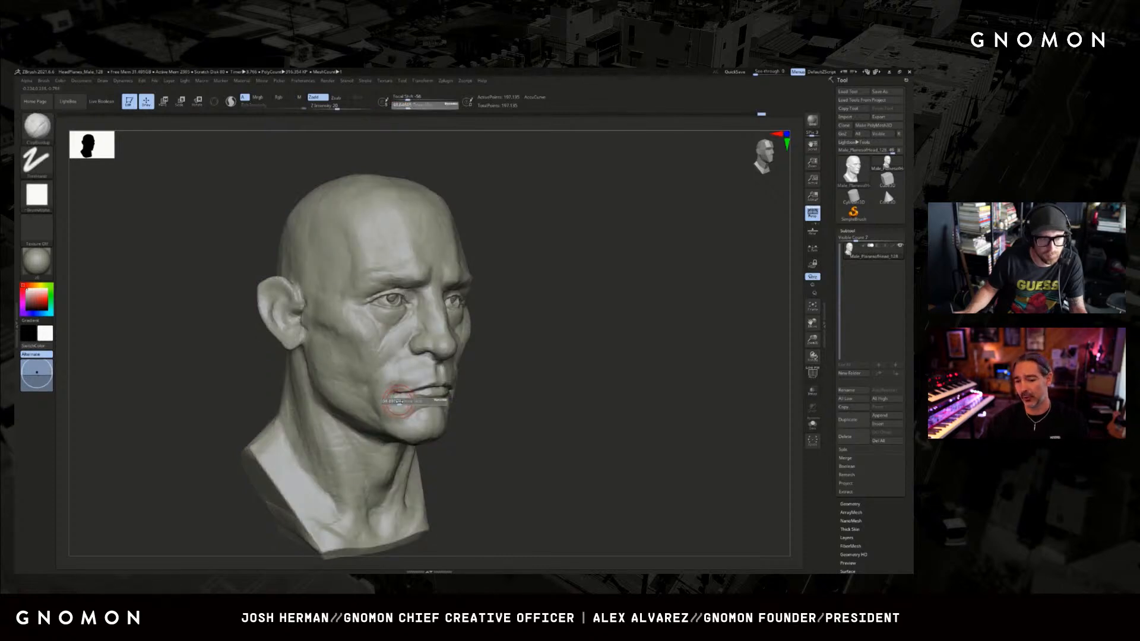
drag(397, 403, 400, 402)
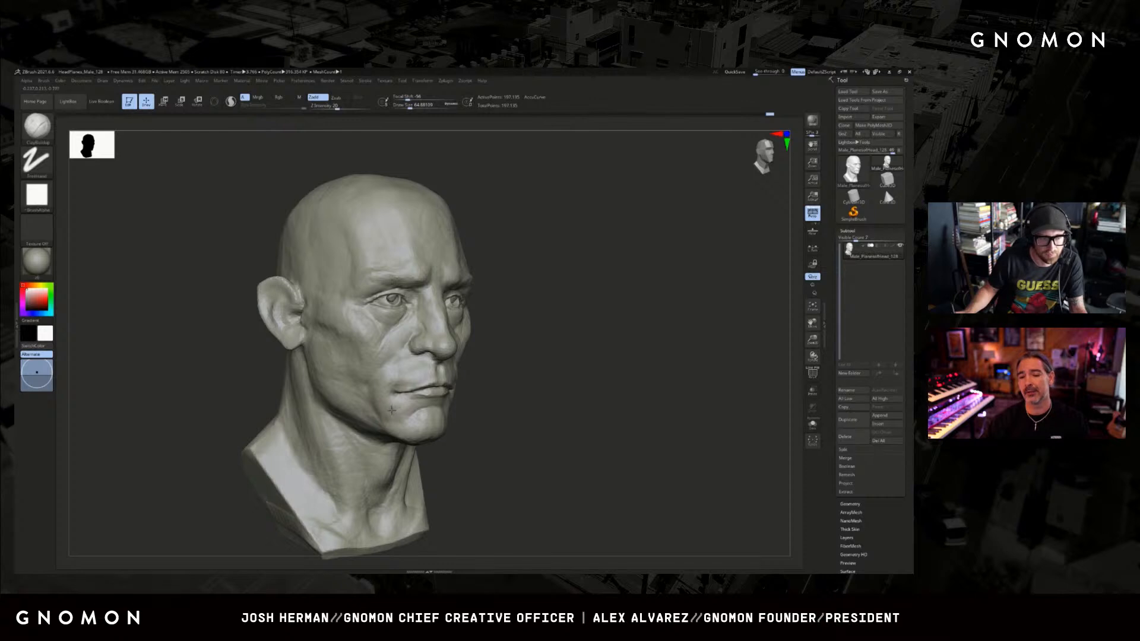
drag(492, 414, 347, 410)
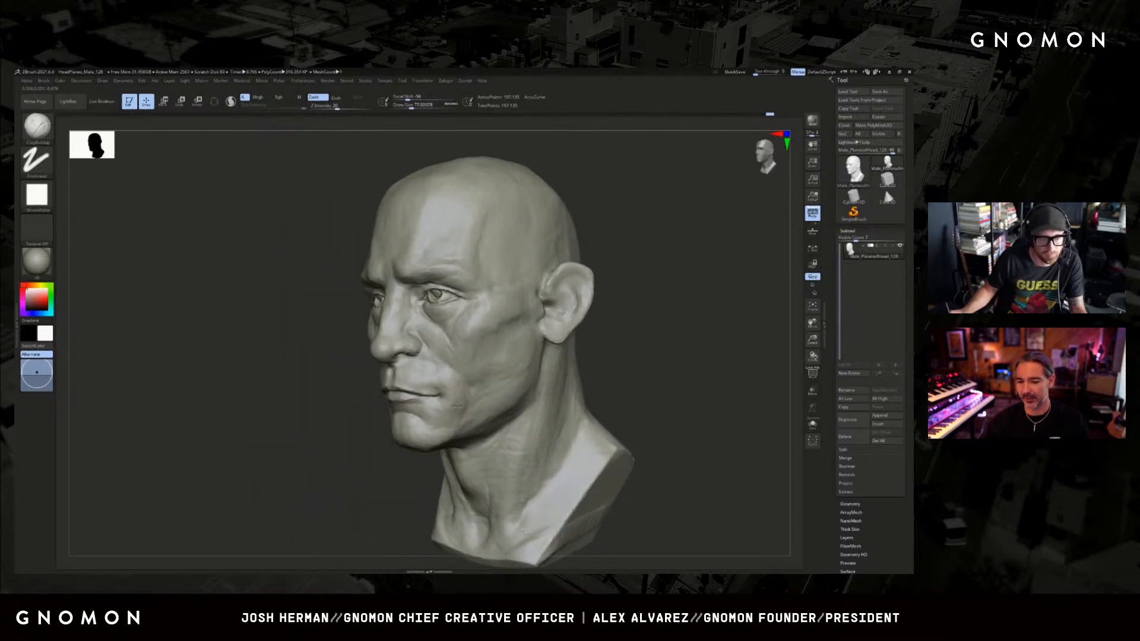
Refine the crease beside the mouth corner with the DamStandard brush.
key(b)
key(d)
key(s)
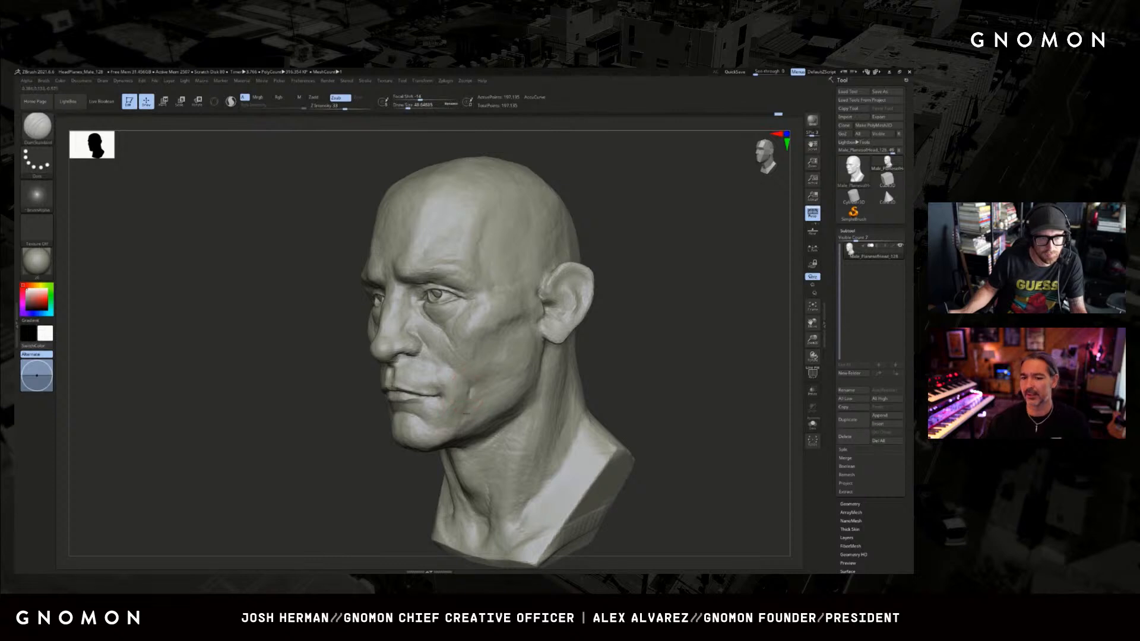
mouse_move(360, 451)
shift+mouse_down()
mouse_move(538, 404)
mouse_move(522, 395)
shift+mouse_up()
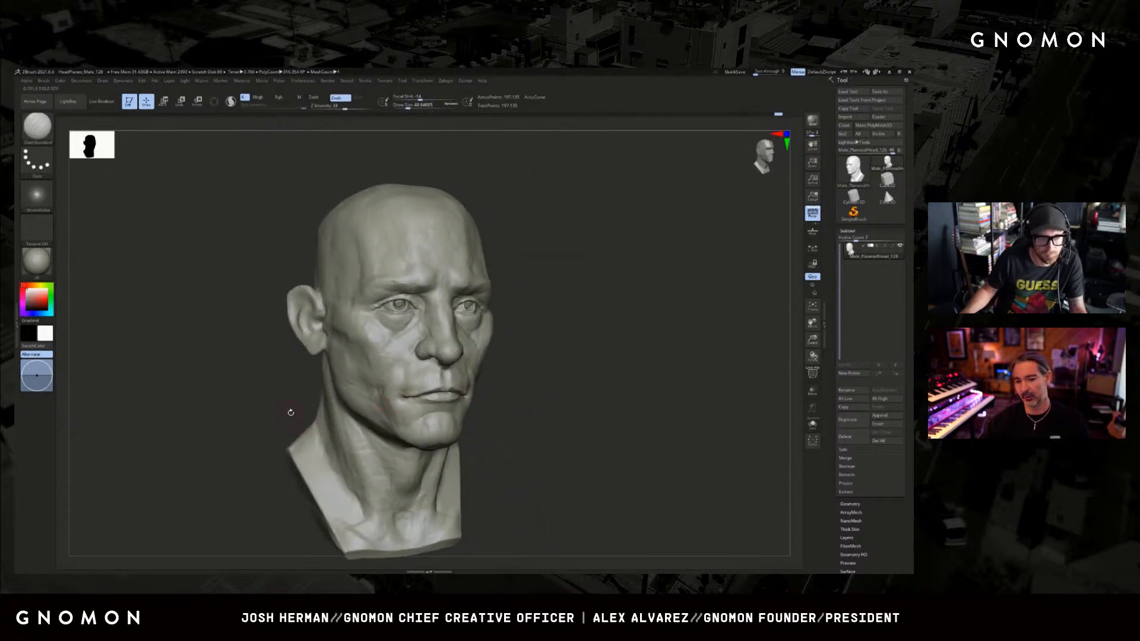
drag(290, 412, 333, 409)
Build up the lower cheek and jaw planes with an enlarged ClayBuildup brush.
key(b)
key(c)
key(b)
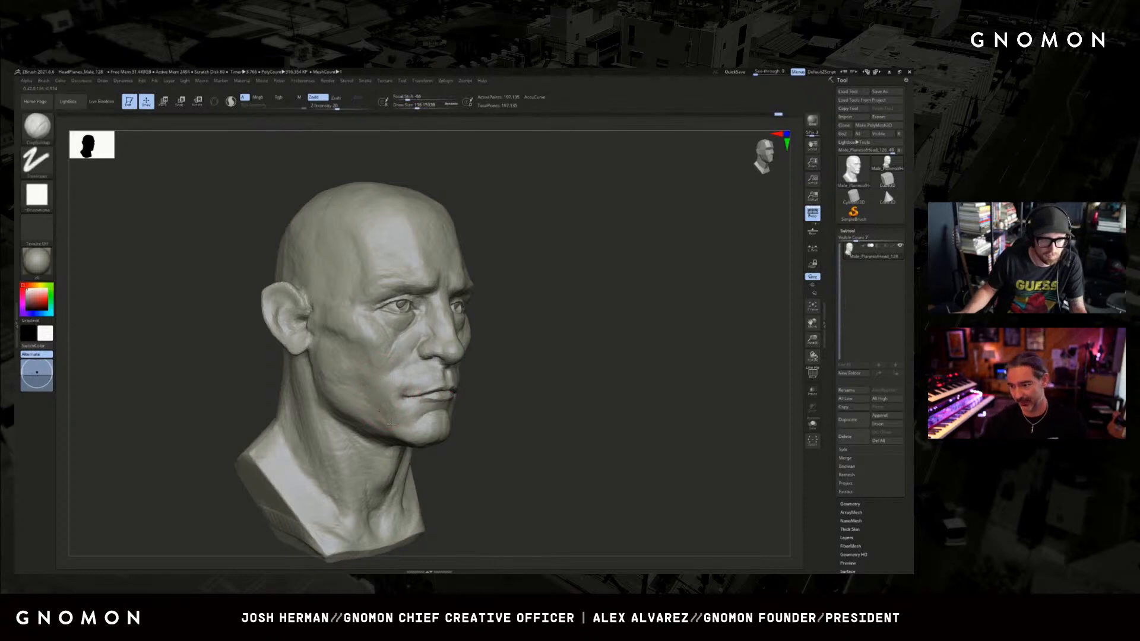
key(shift+f)
key(shift+f)
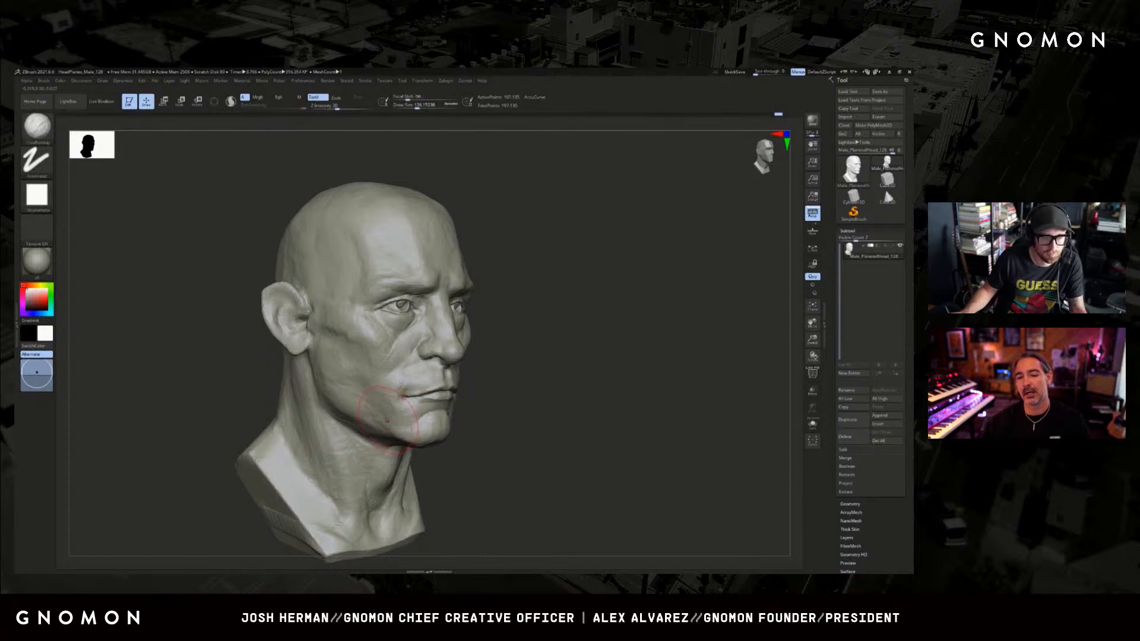
drag(623, 371, 550, 362)
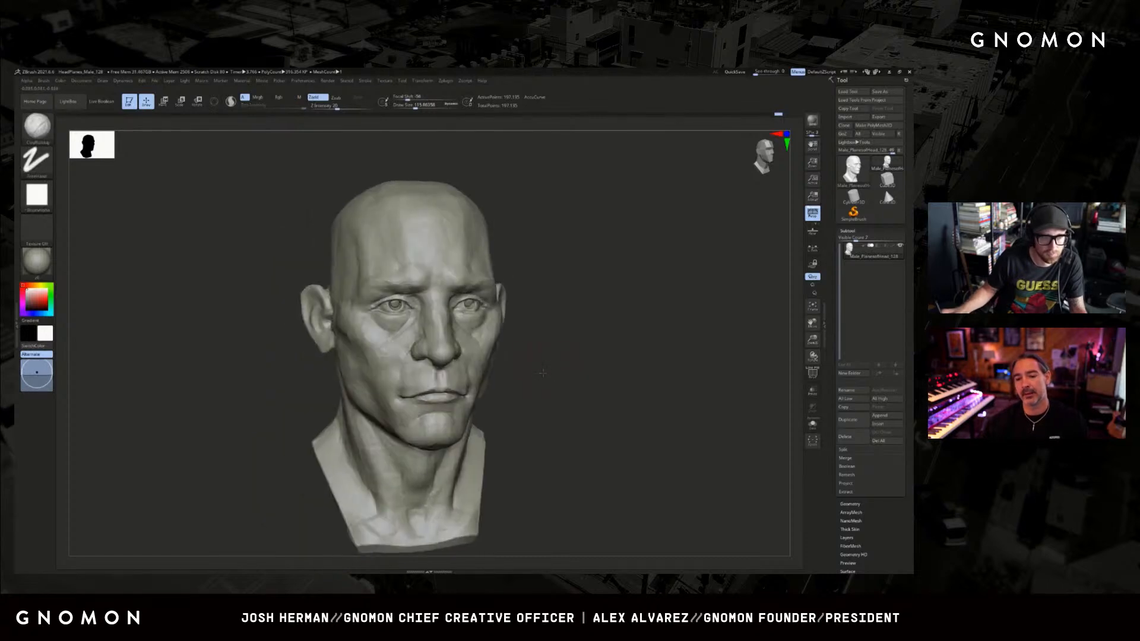
key(ctrl)
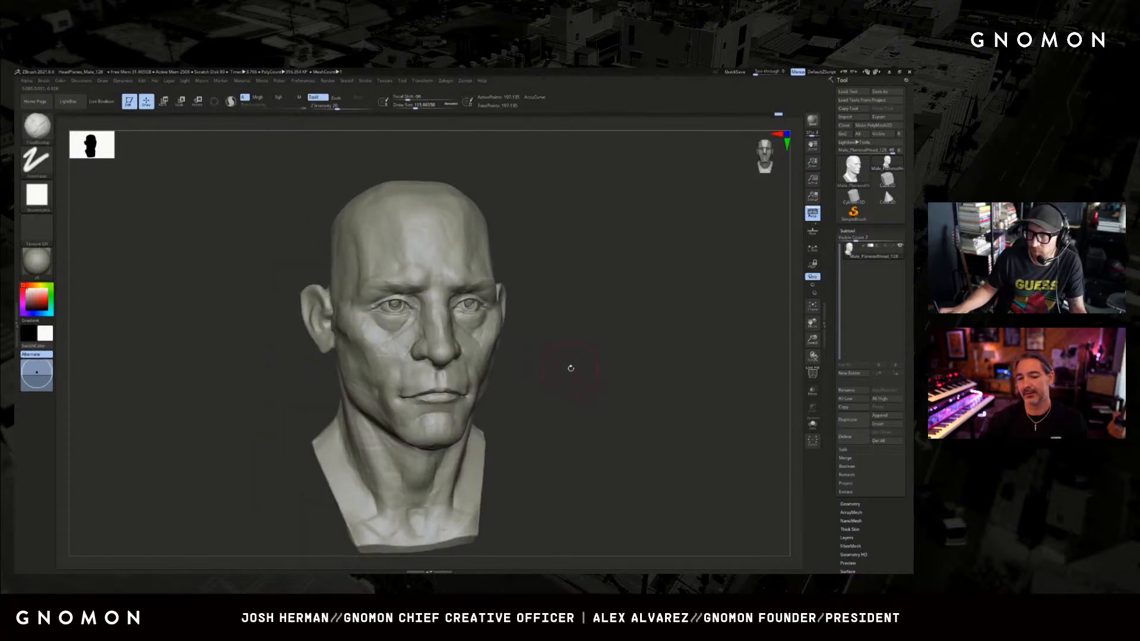
alt+drag(576, 368, 574, 364)
key(s)
drag(575, 364, 582, 364)
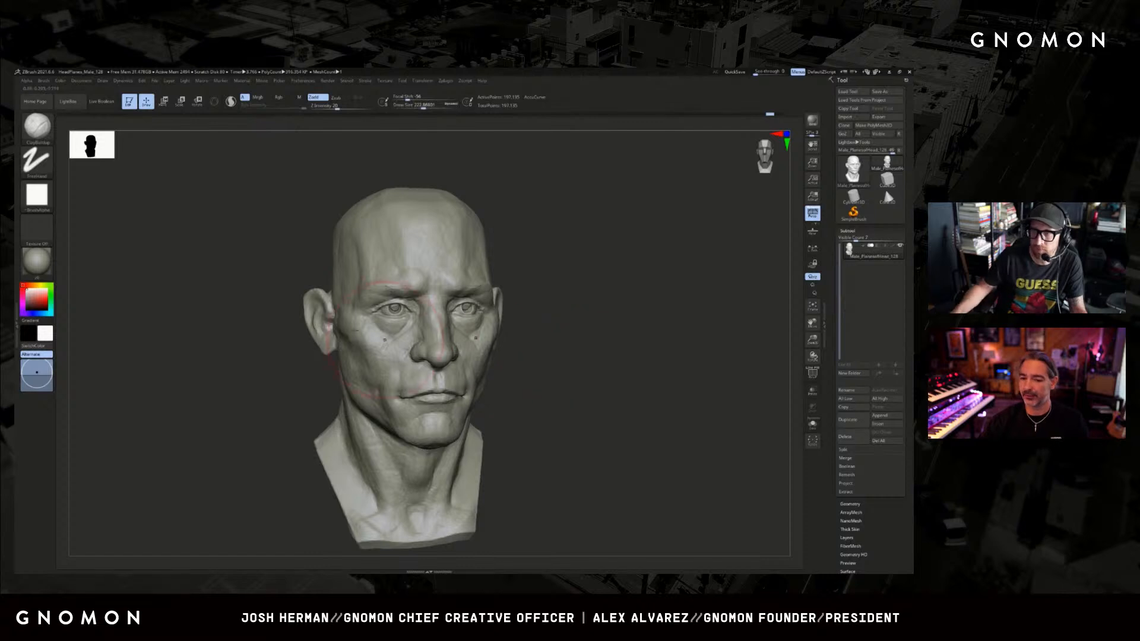
Reshape the cheek and jaw with the Move brush, adjusting the brush size.
key(b)
key(m)
key(v)
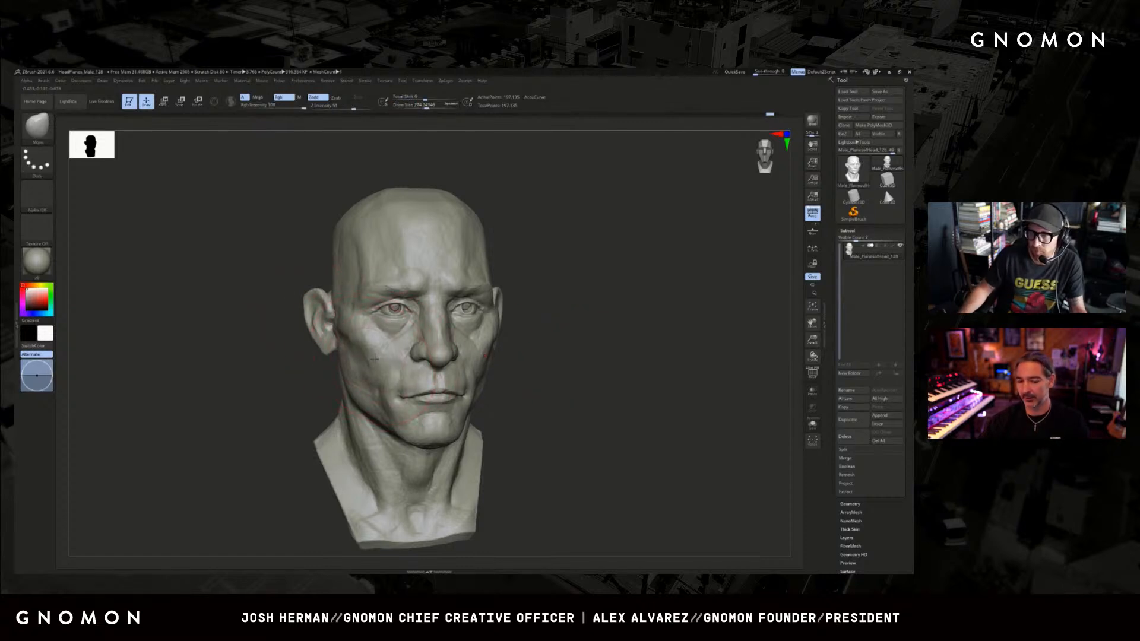
mouse_move(600, 356)
mouse_down()
mouse_move(590, 362)
mouse_move(596, 350)
mouse_up()
key(s)
drag(498, 370, 493, 370)
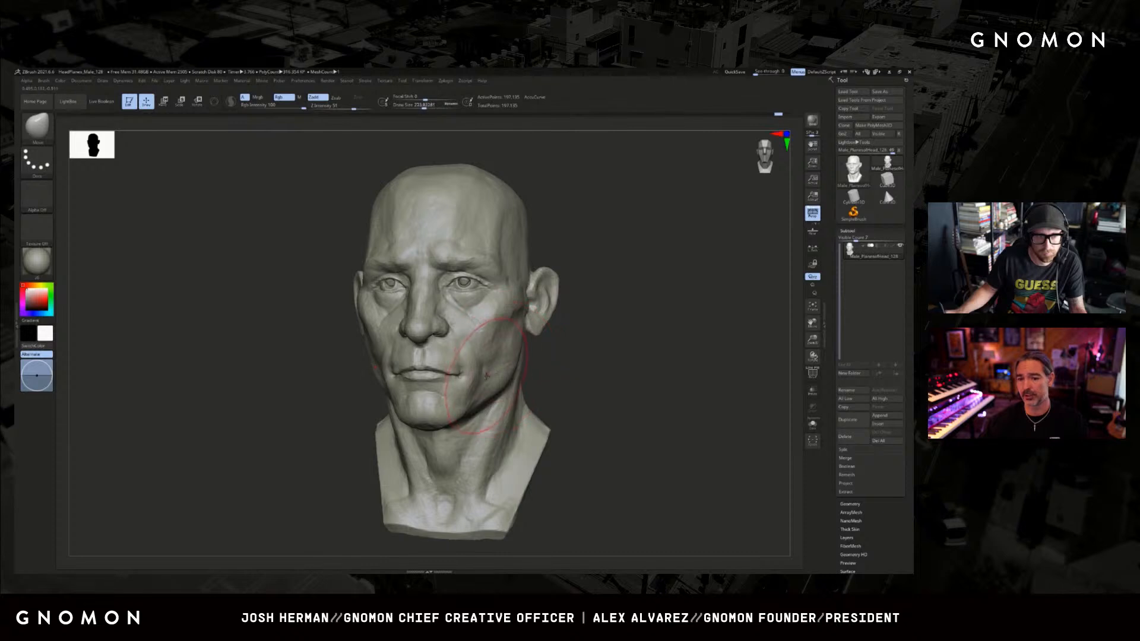
Enlarge the Move brush and adjust the contour of the forehead and the side of the skull.
shift+drag(582, 356, 554, 339)
key(s)
drag(395, 221, 405, 220)
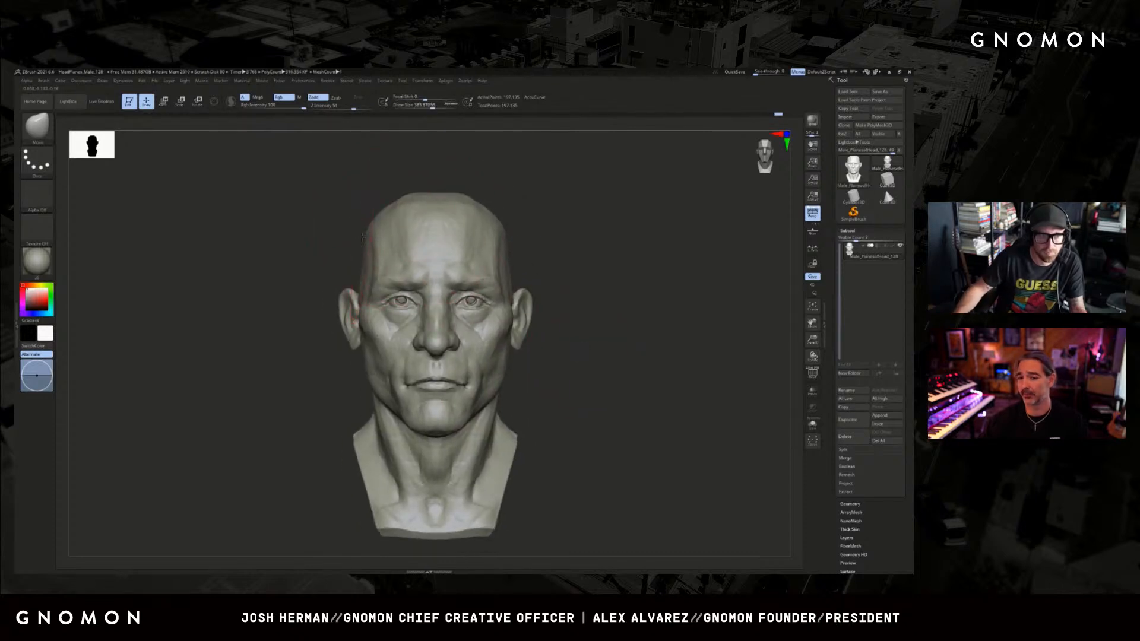
drag(303, 220, 355, 235)
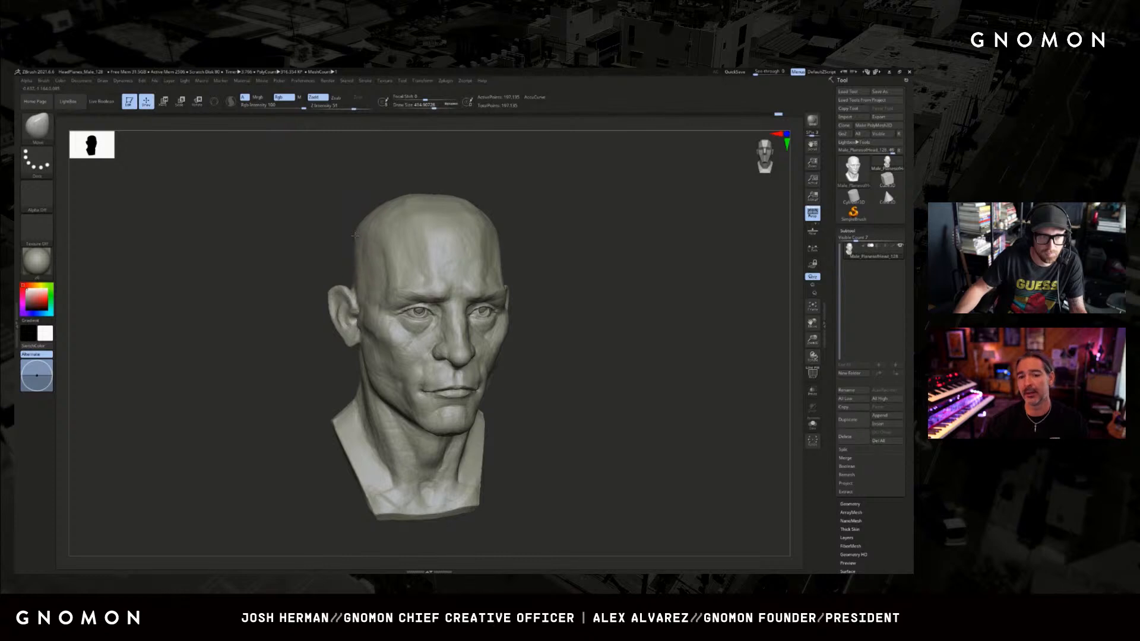
mouse_move(523, 205)
shift+mouse_down()
mouse_move(543, 199)
mouse_move(539, 214)
mouse_move(498, 223)
mouse_move(504, 282)
shift+mouse_up()
key(s)
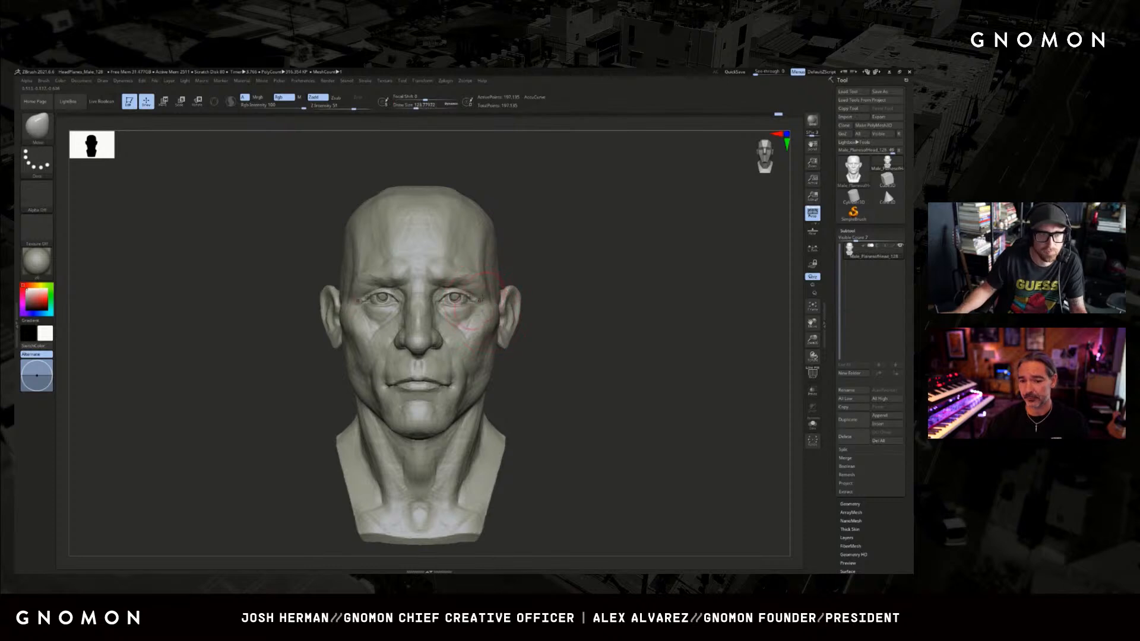
Refine the area around the outer eye and upper cheek with a resized DamStandard brush.
key(b)
key(d)
key(s)
key(s)
drag(484, 291, 462, 325)
key(s)
mouse_move(530, 285)
mouse_down()
mouse_move(489, 285)
mouse_move(568, 294)
mouse_up()
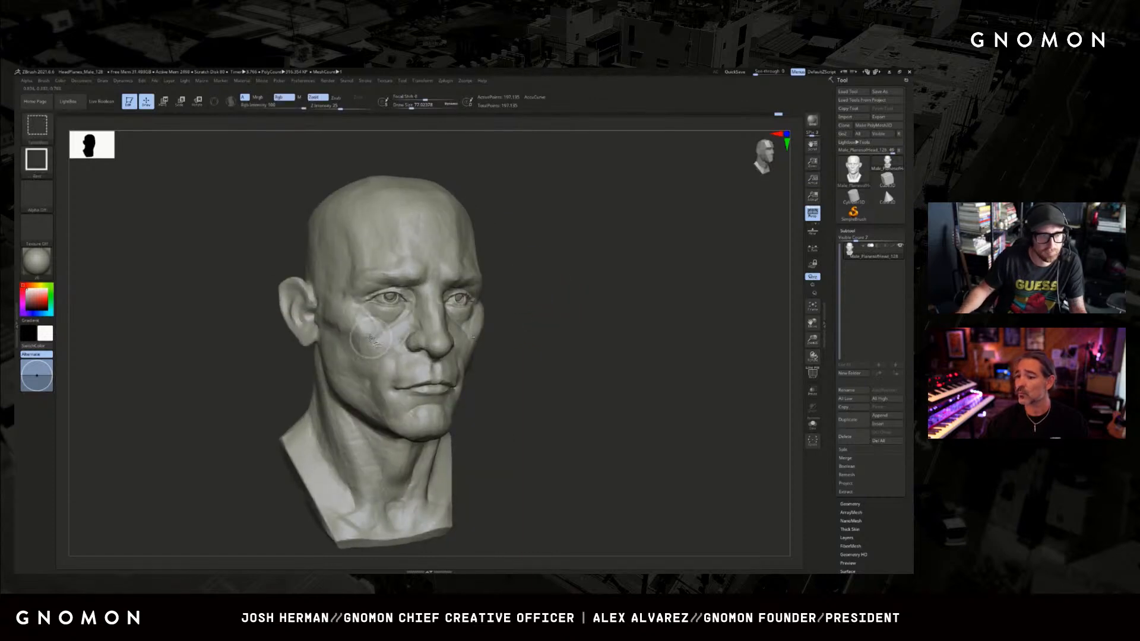
mouse_move(369, 341)
mouse_down()
mouse_move(395, 369)
mouse_move(387, 335)
mouse_up()
shift+drag(565, 297, 538, 309)
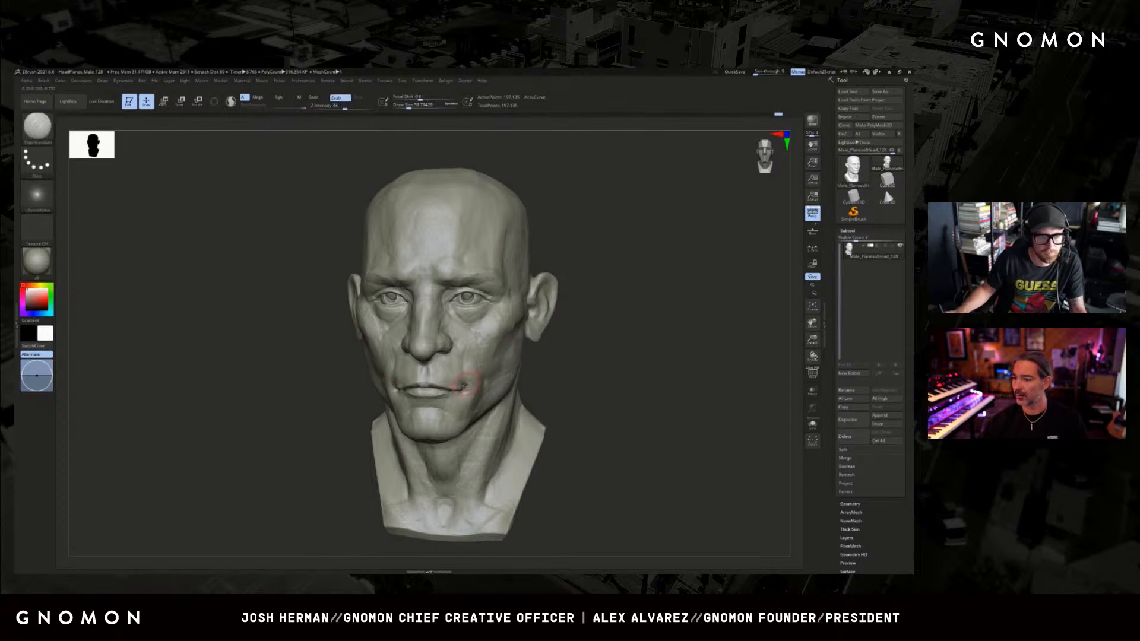
Carve the corner of the mouth and adjust its shape with the Move brush.
drag(570, 371, 553, 376)
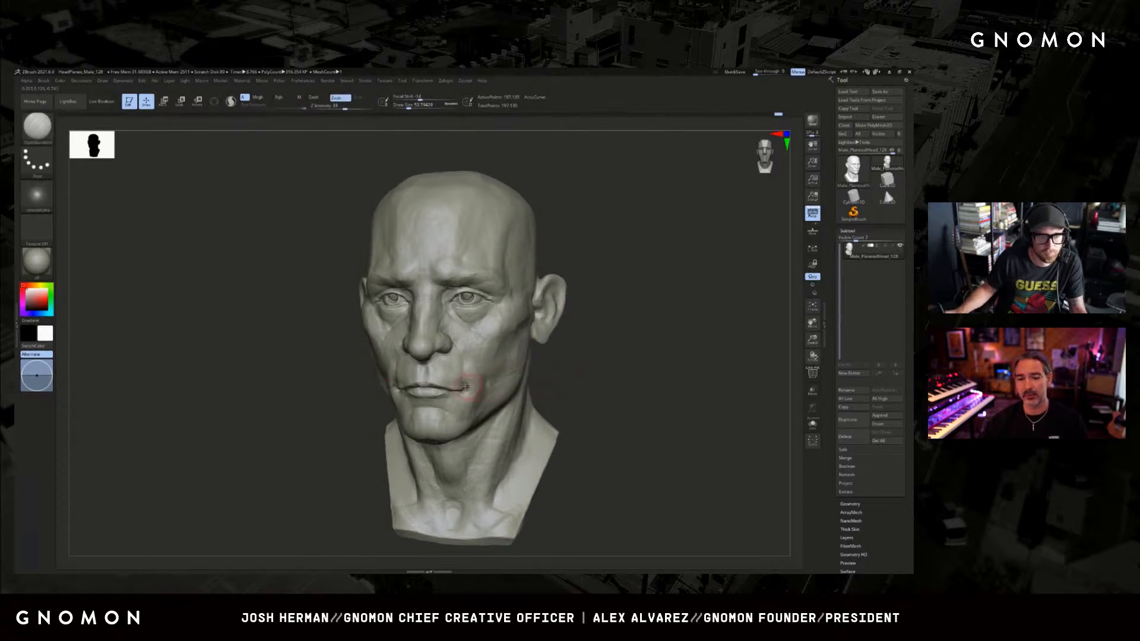
drag(466, 384, 470, 381)
key(b)
key(m)
key(v)
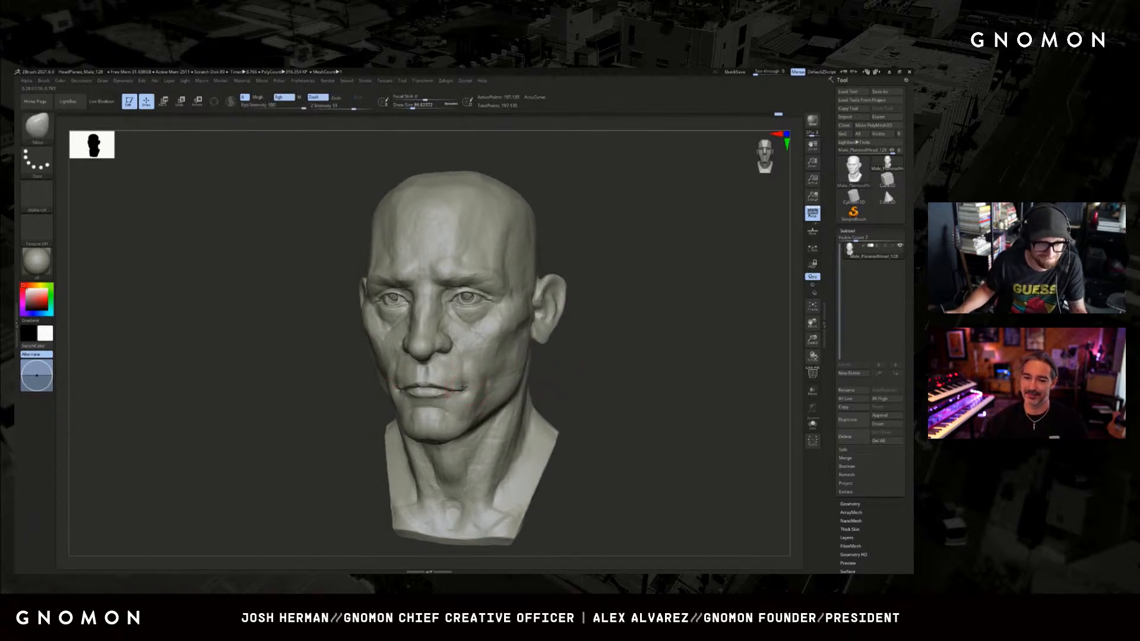
mouse_move(573, 358)
shift+mouse_down()
mouse_move(518, 384)
mouse_move(564, 365)
shift+mouse_up()
Switch to the DamStandard brush, reduce its size and sharpen the mouth corner.
key(b)
key(d)
key(s)
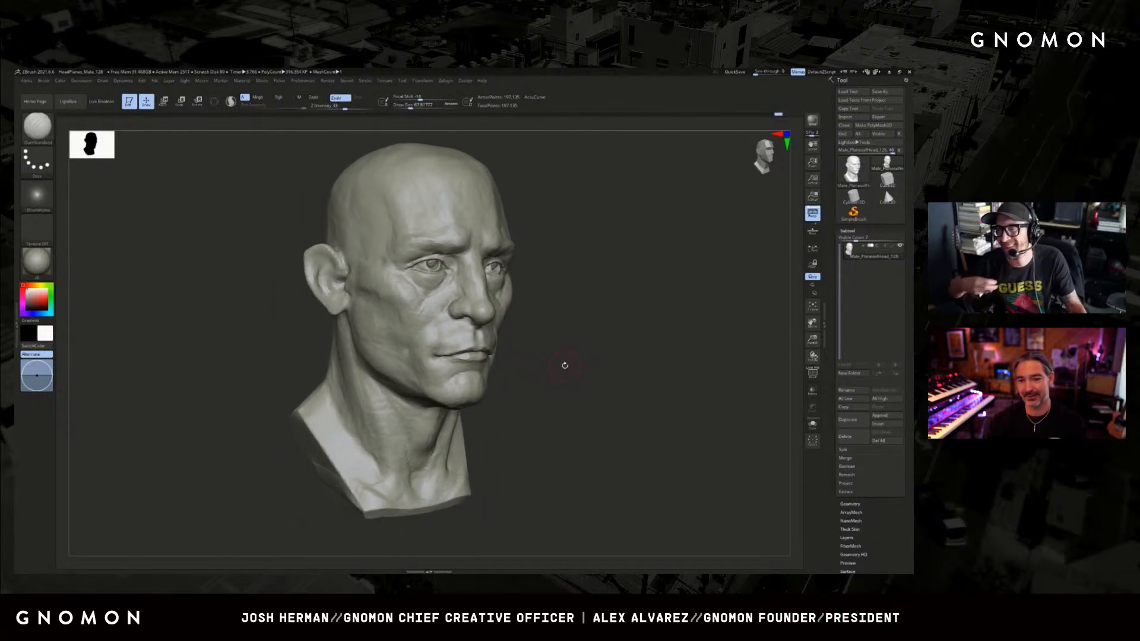
key(s)
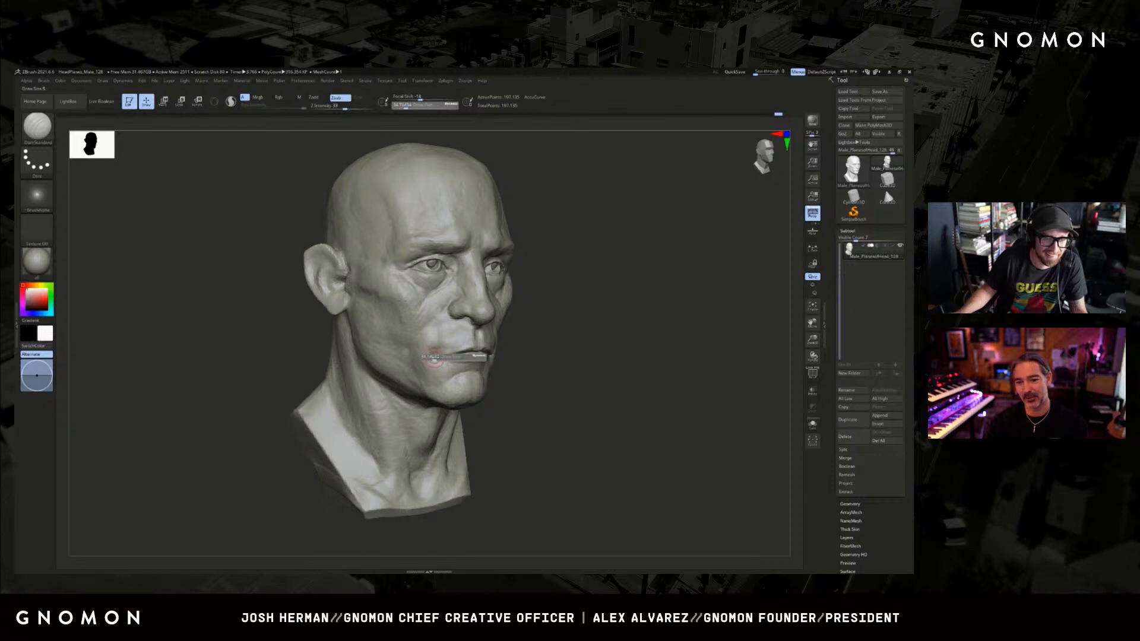
mouse_move(564, 344)
mouse_down()
mouse_move(587, 329)
mouse_move(558, 357)
mouse_move(564, 348)
mouse_up()
Adjust the cheek volume beside the mouth with a resized Move brush.
key(b)
key(m)
key(v)
key(s)
drag(492, 369, 495, 369)
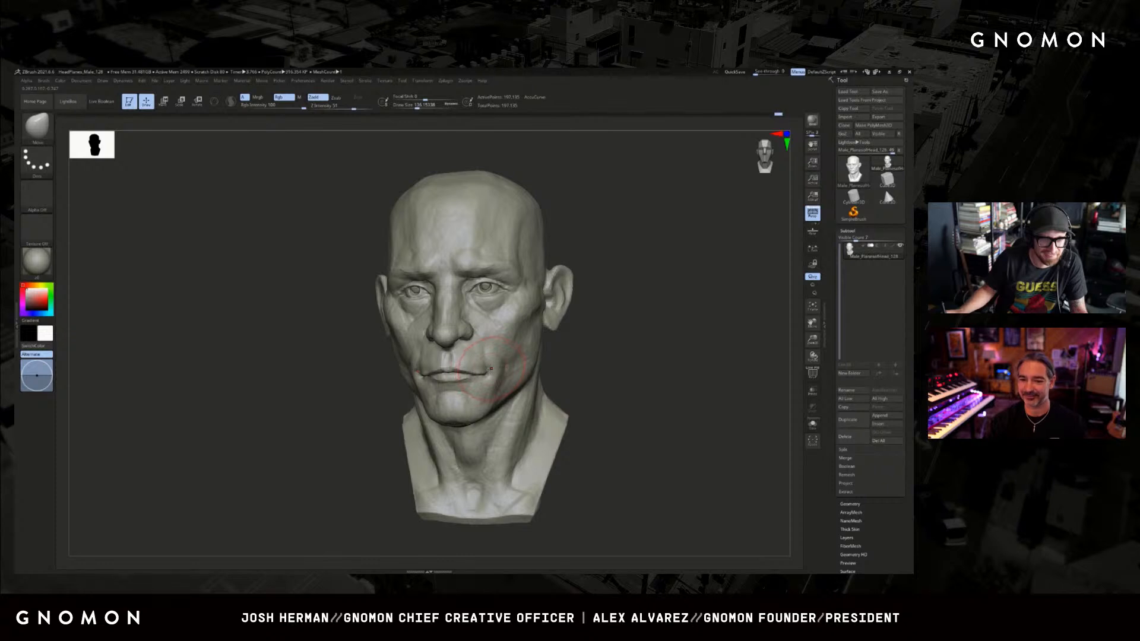
Refine the lower cheek and jaw contour on the other side of the face, resizing the Move brush.
drag(587, 355, 623, 355)
key(s)
drag(410, 376, 413, 376)
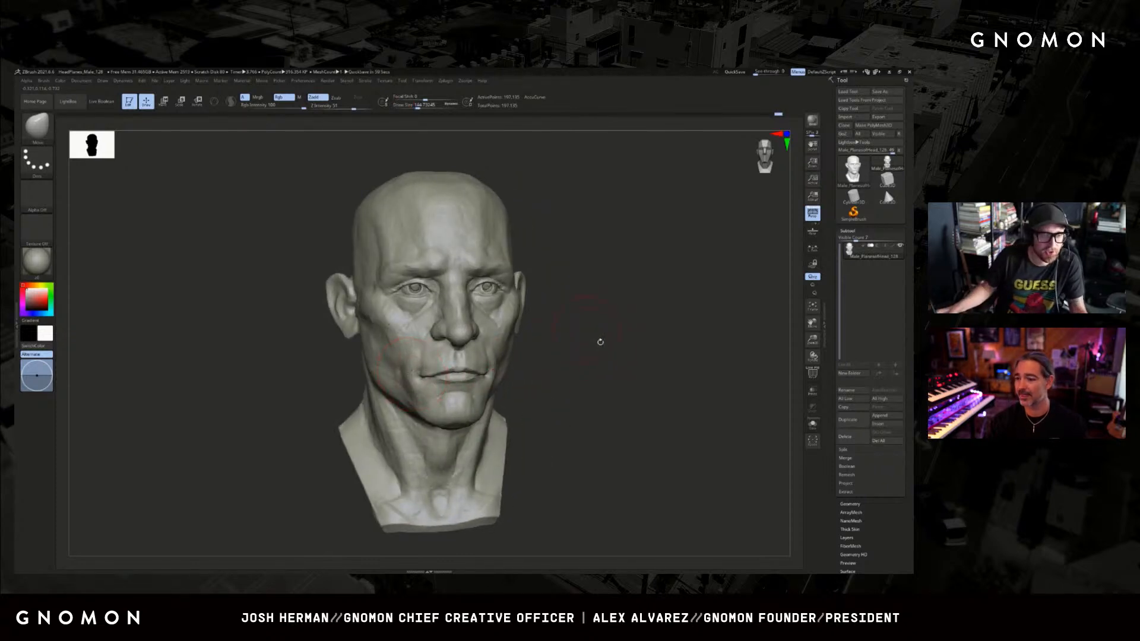
drag(588, 366, 596, 365)
key(s)
drag(414, 375, 410, 375)
drag(570, 362, 589, 363)
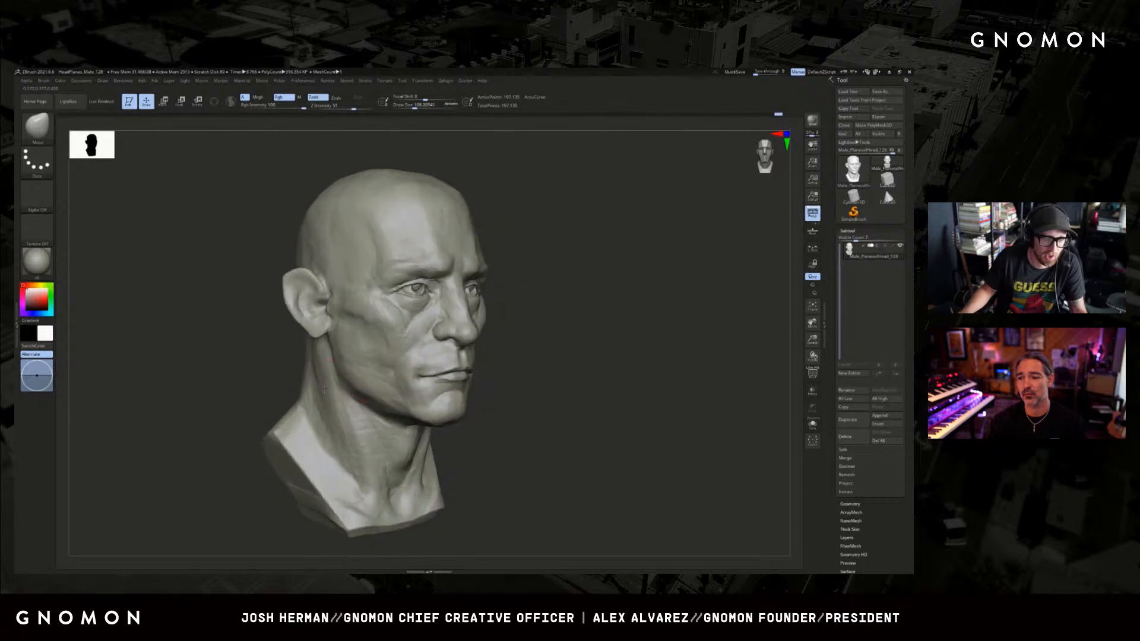
Build up the cheek surface behind the mouth corner with the ClayBuildup brush.
key(b)
key(c)
key(b)
drag(402, 365, 400, 366)
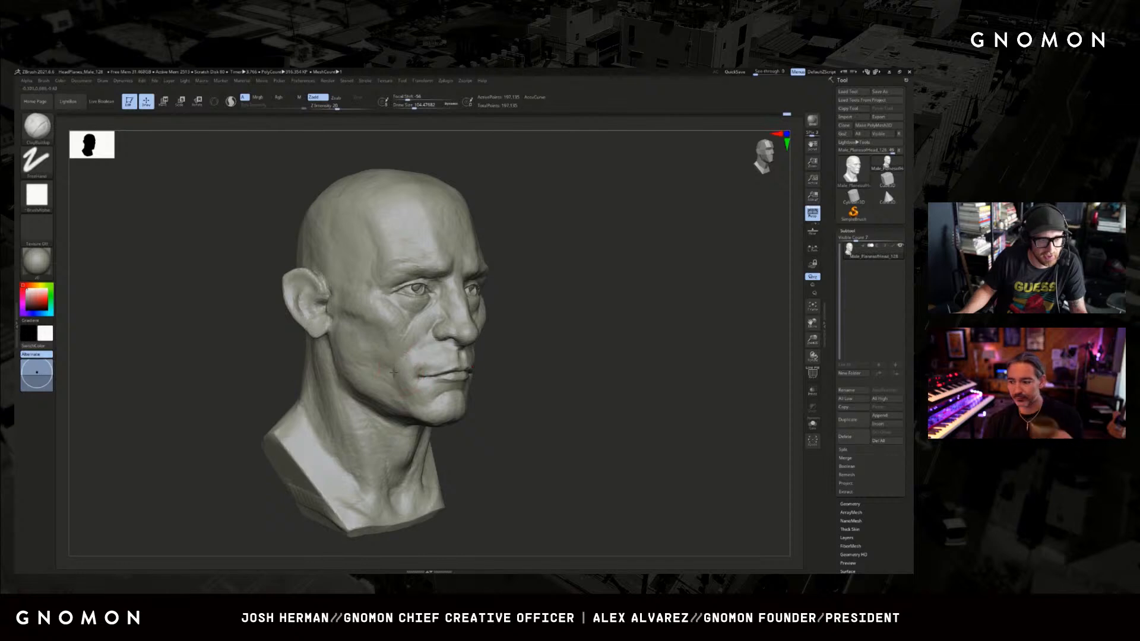
mouse_move(520, 374)
mouse_down()
mouse_move(564, 377)
mouse_move(540, 381)
mouse_up()
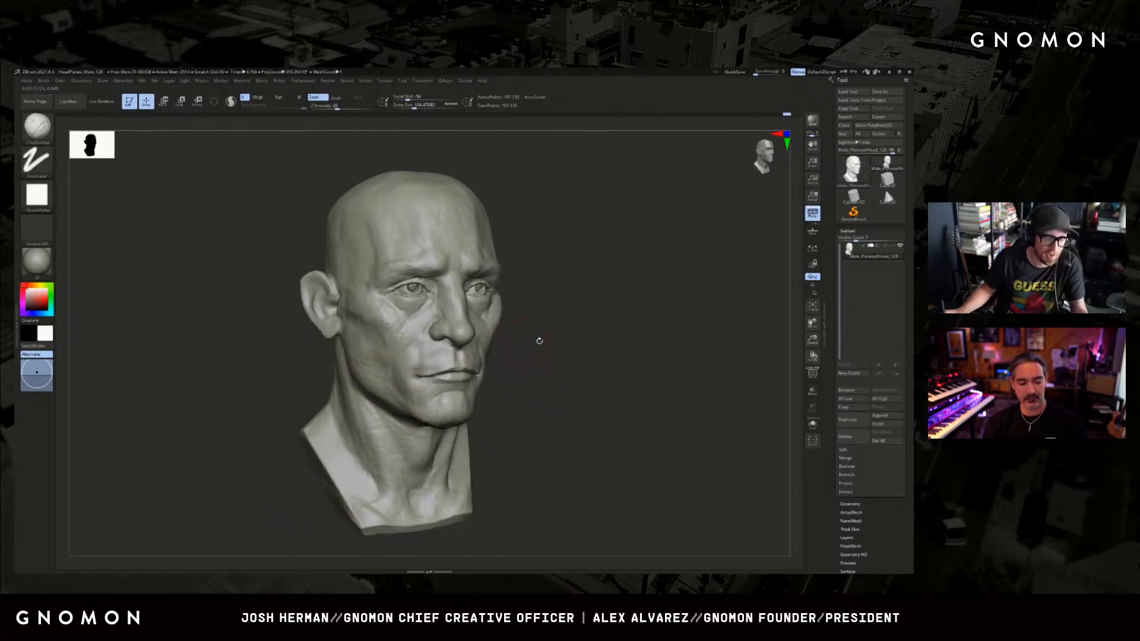
Adjust the cheek beside the nose and below the eye with a resized Move brush.
mouse_move(540, 341)
shift+mouse_down()
mouse_move(565, 351)
mouse_move(478, 338)
shift+mouse_up()
key(b)
key(m)
key(v)
key(s)
key(s)
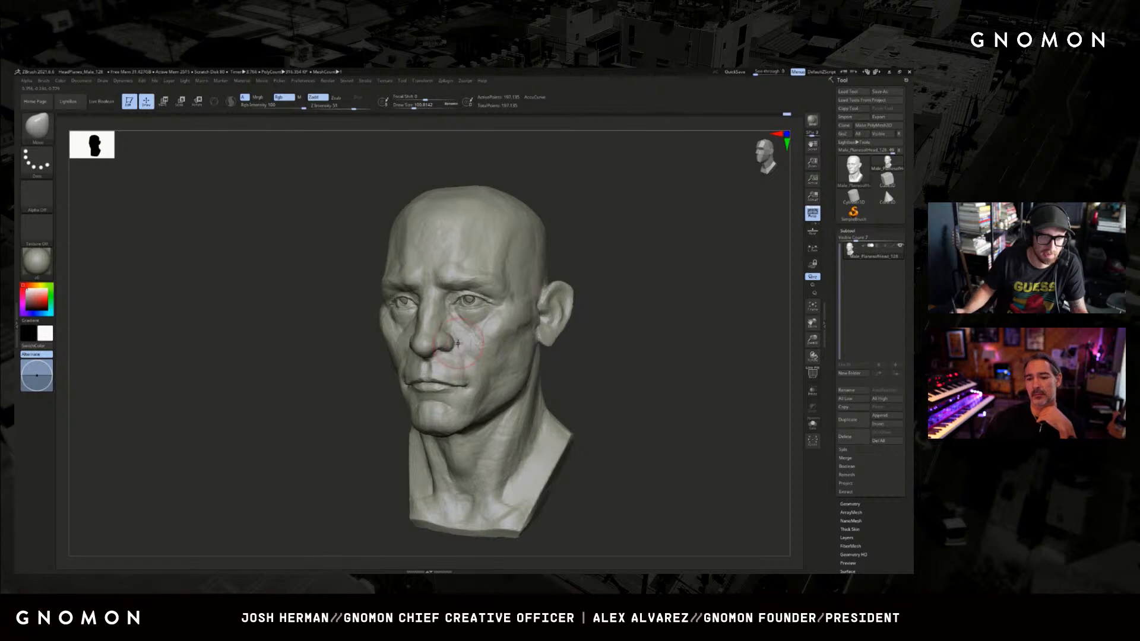
drag(325, 424, 389, 424)
drag(387, 340, 394, 340)
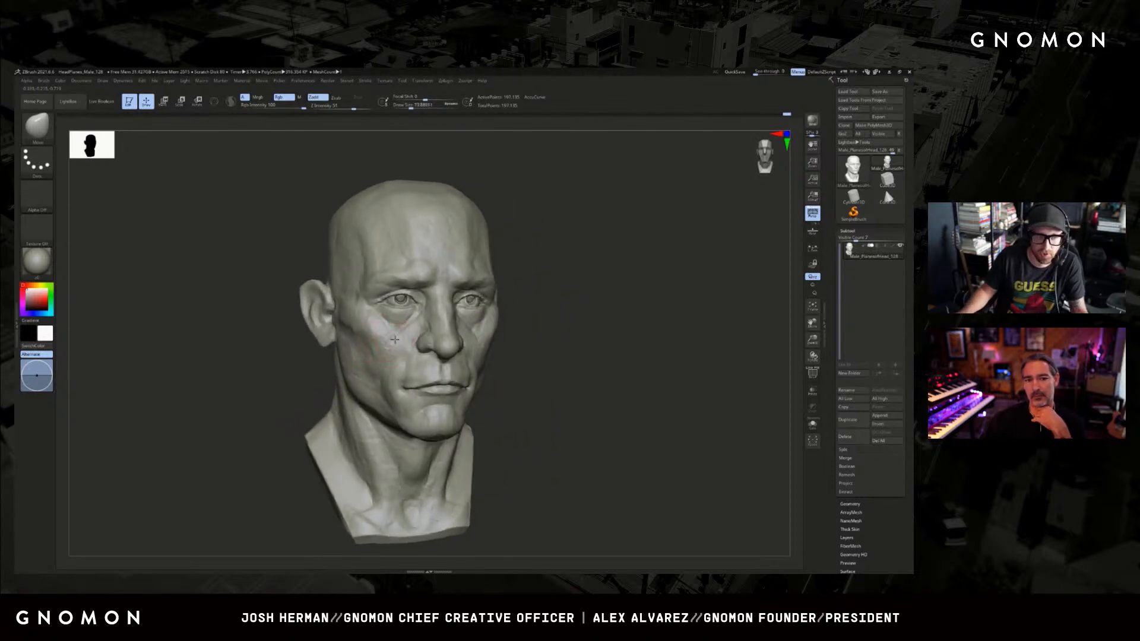
drag(564, 320, 576, 318)
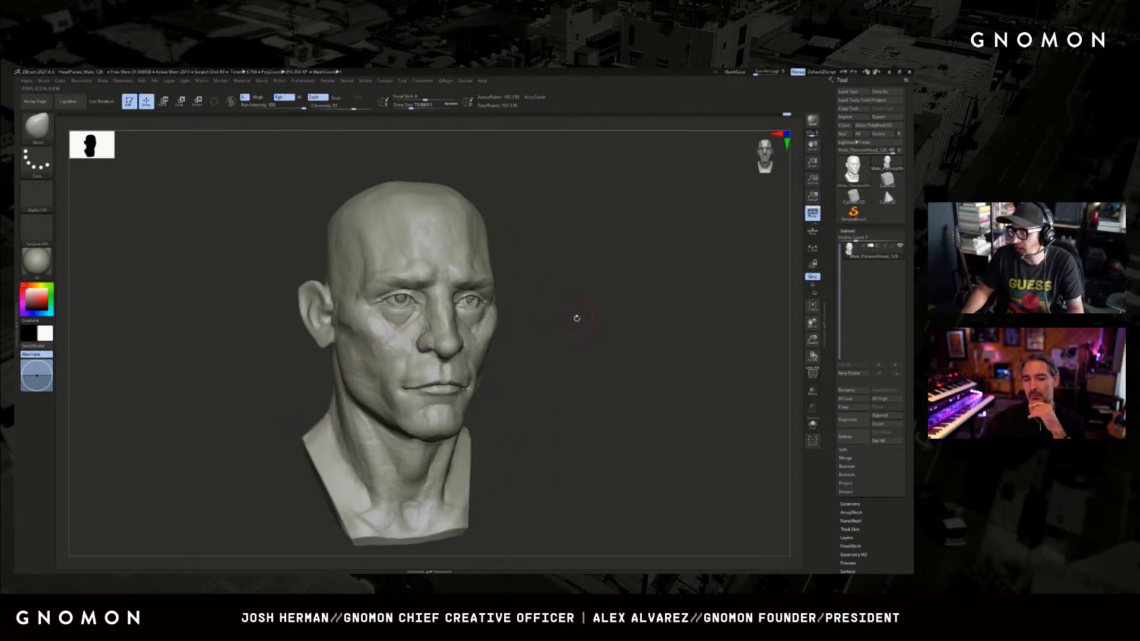
mouse_move(598, 358)
mouse_down()
mouse_move(608, 389)
mouse_move(608, 368)
mouse_move(560, 343)
mouse_up()
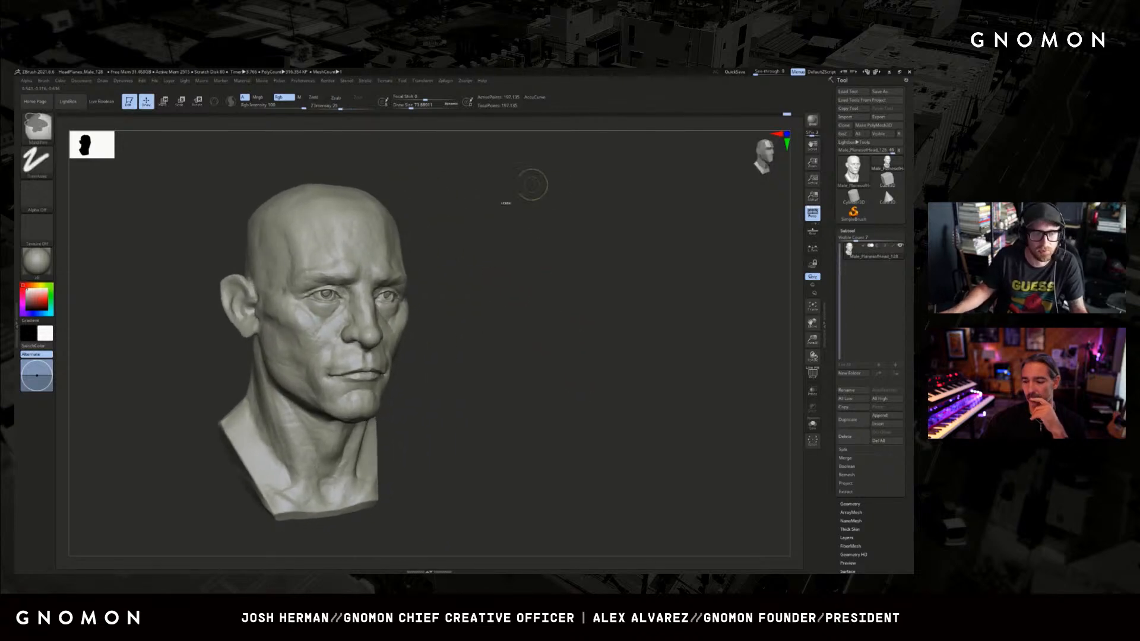
mouse_move(492, 202)
ctrl+mouse_down()
mouse_move(171, 560)
mouse_move(198, 503)
mouse_move(533, 438)
ctrl+mouse_up()
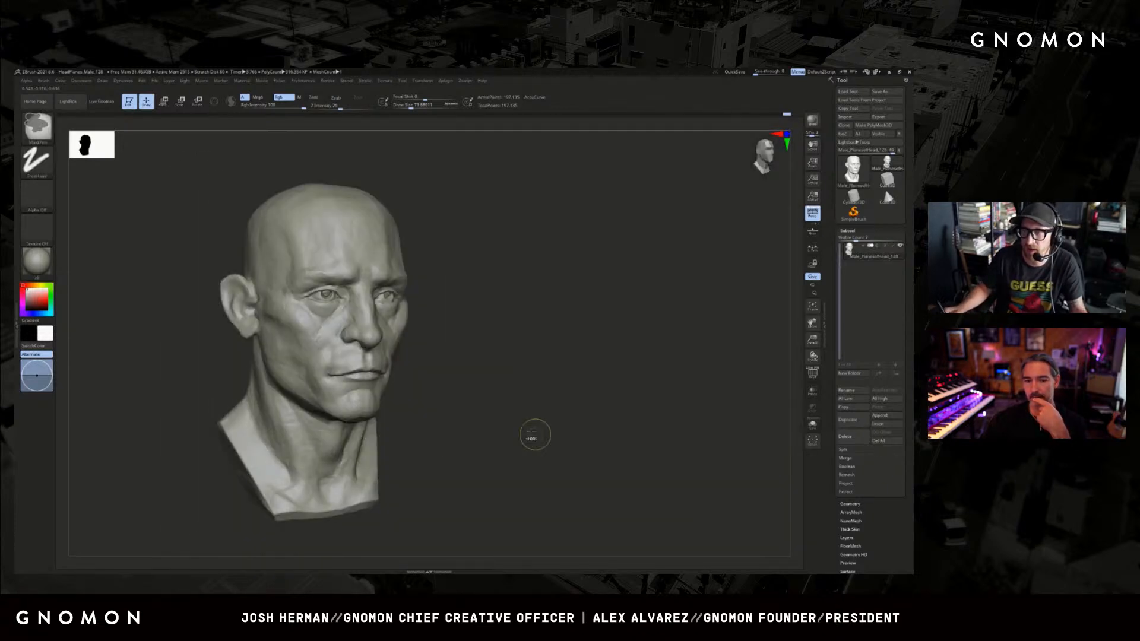
drag(469, 413, 470, 411)
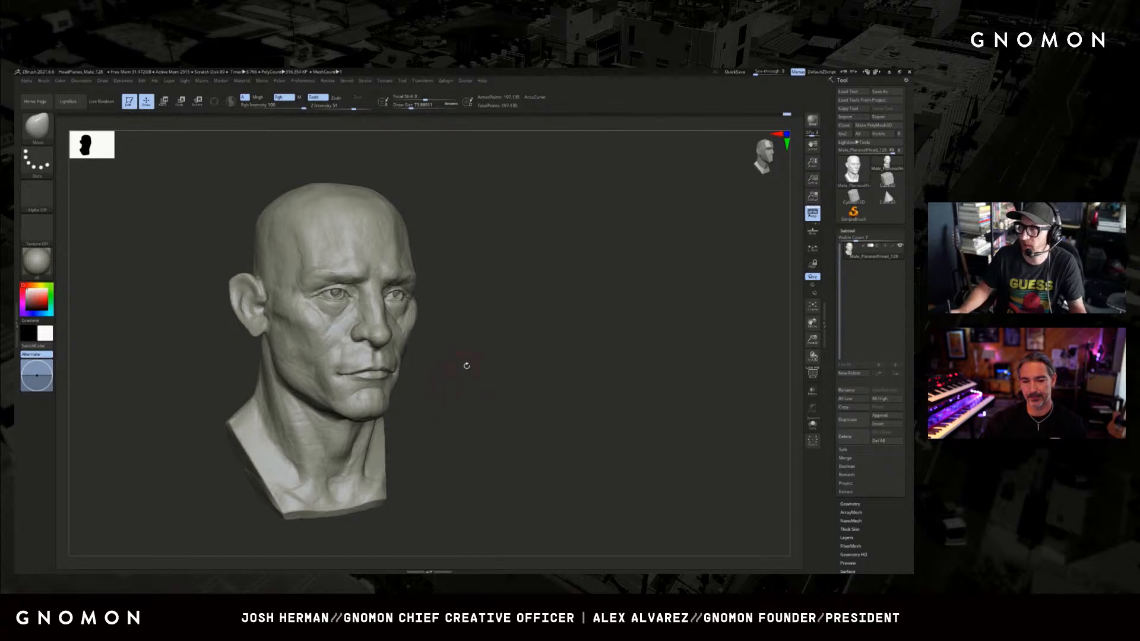
Build up the cheekbone and outer cheek with the ClayBuildup brush, working on both sides of the face.
alt+drag(532, 377, 521, 358)
key(2)
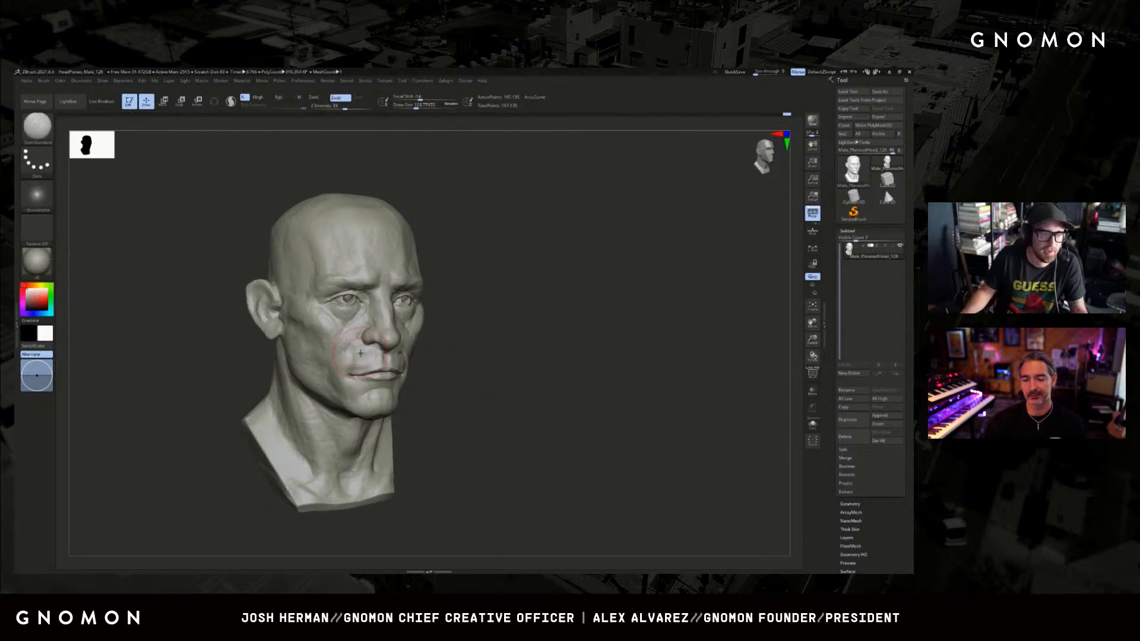
key(1)
mouse_move(322, 339)
mouse_down()
mouse_move(302, 326)
mouse_move(321, 340)
mouse_up()
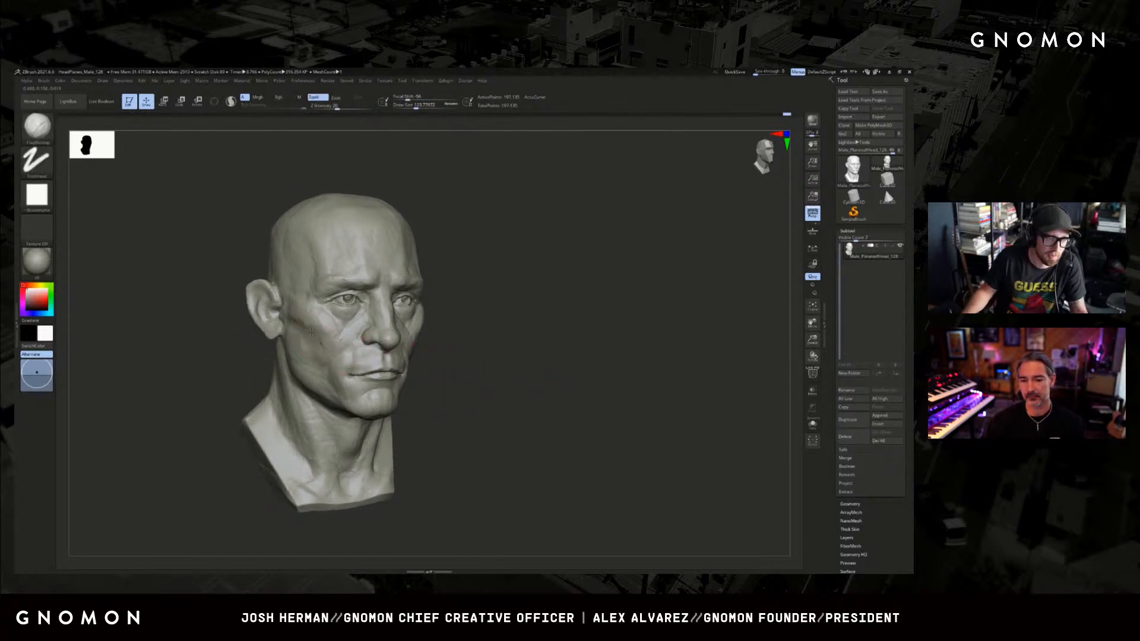
drag(558, 314, 443, 339)
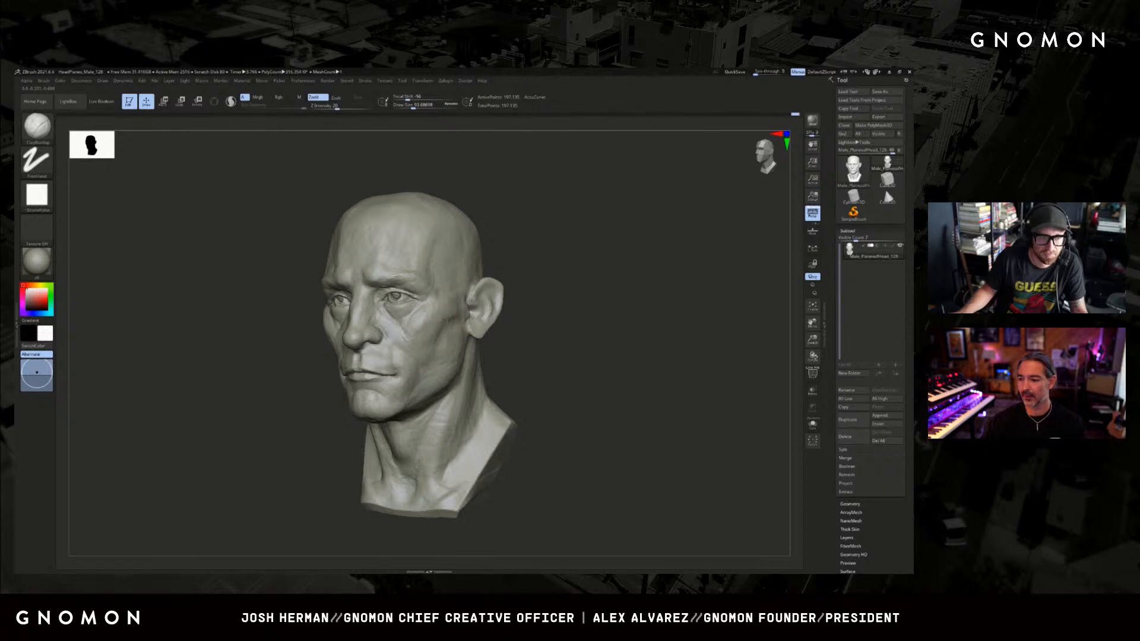
drag(532, 351, 540, 347)
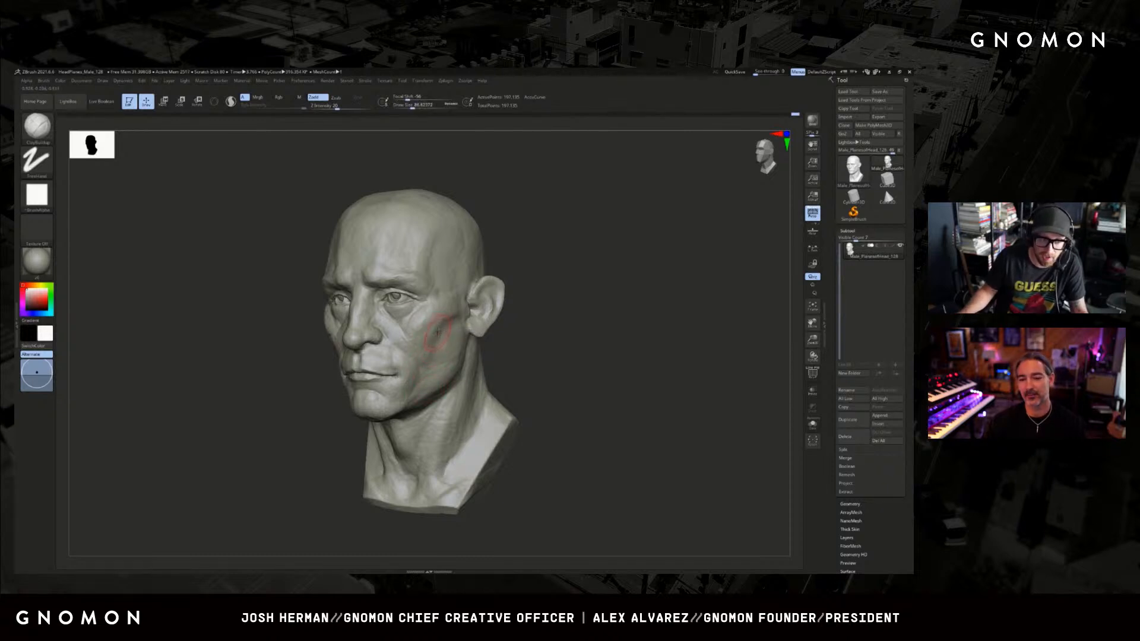
key(bracketright)
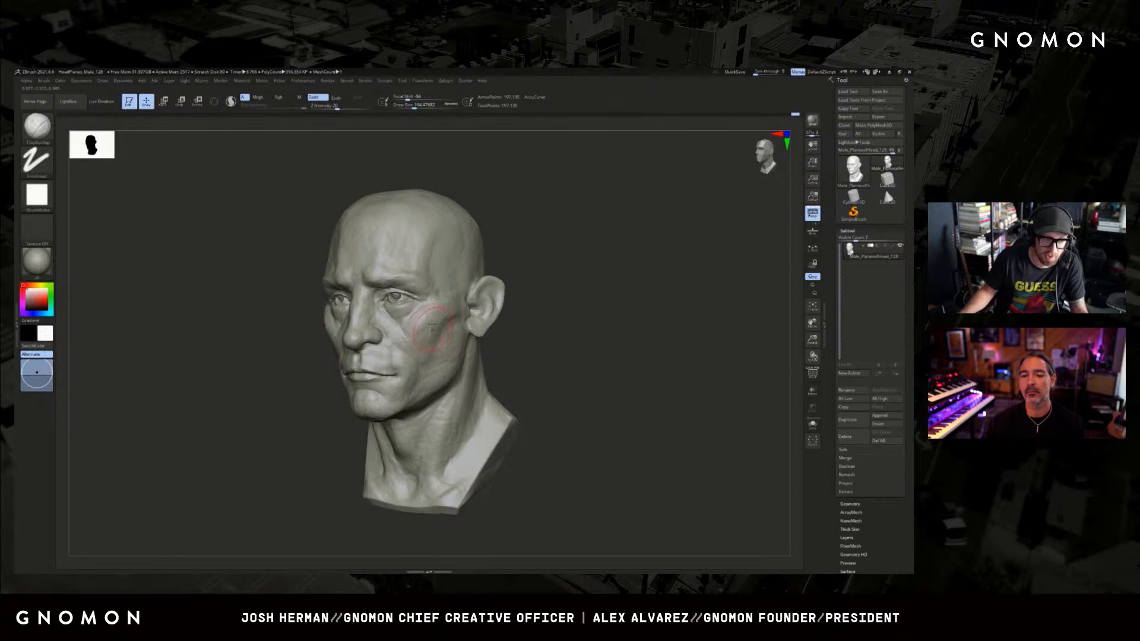
Refine the cheekbone surface below the outer eye corner with a resized ClayBuildup brush.
drag(529, 297, 559, 313)
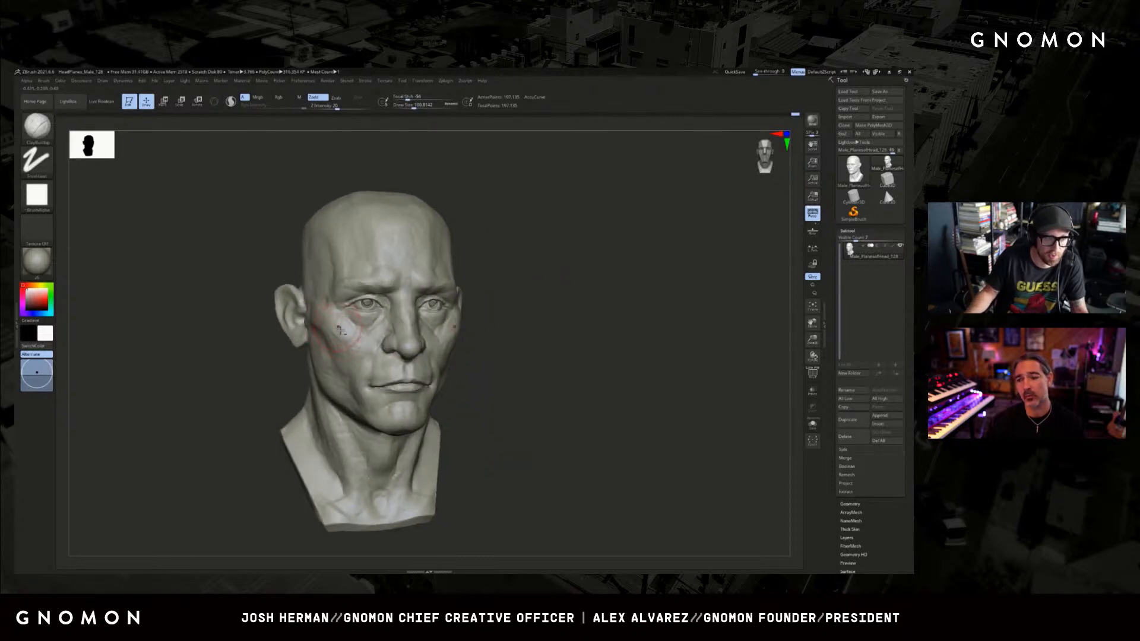
shift+drag(349, 332, 340, 335)
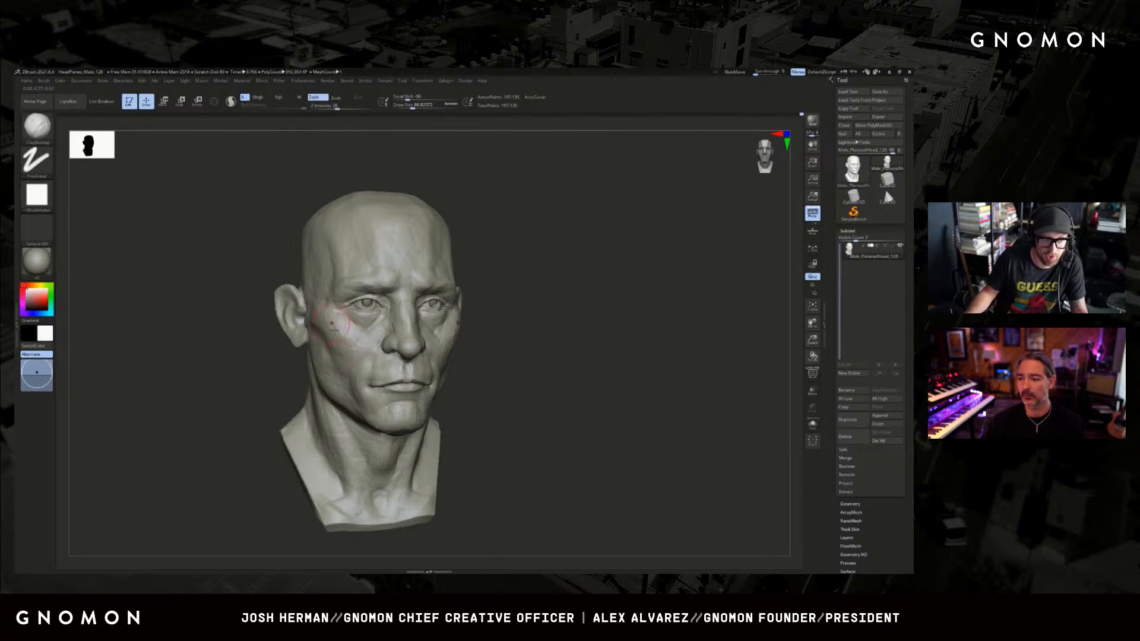
key([)
key(])
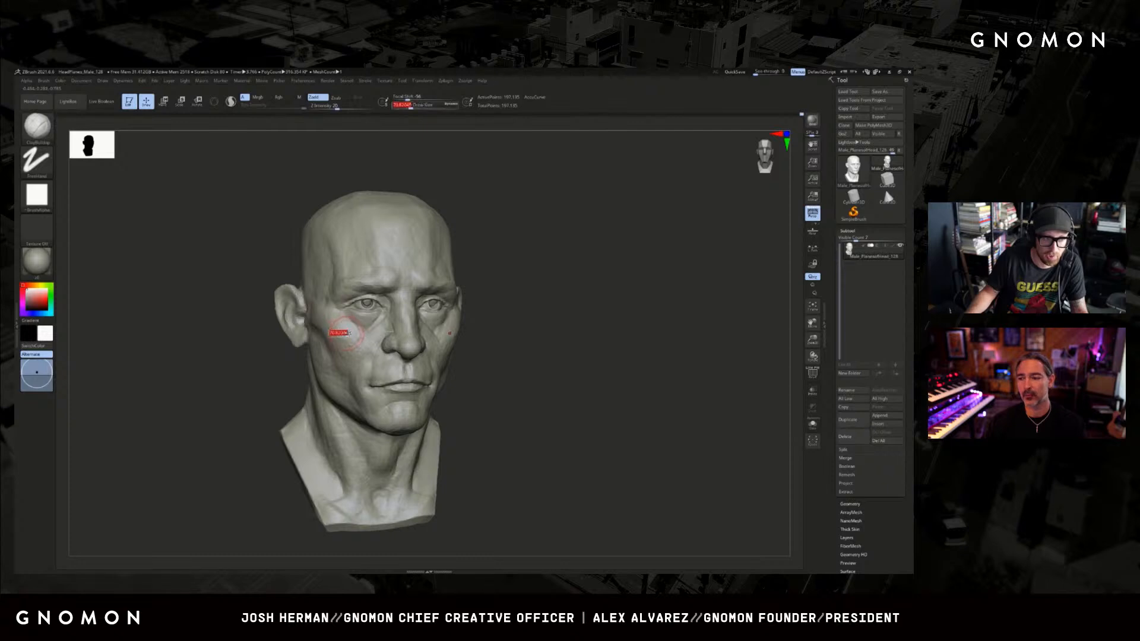
drag(338, 331, 347, 333)
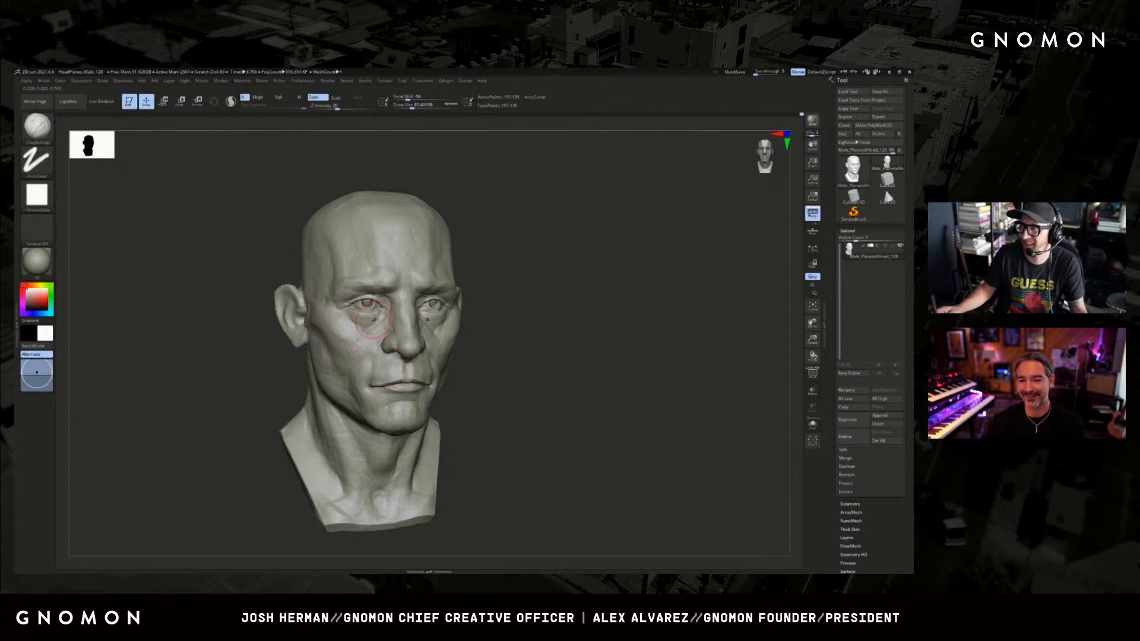
mouse_move(566, 337)
mouse_down()
mouse_move(591, 333)
mouse_move(469, 337)
mouse_up()
drag(561, 326, 475, 339)
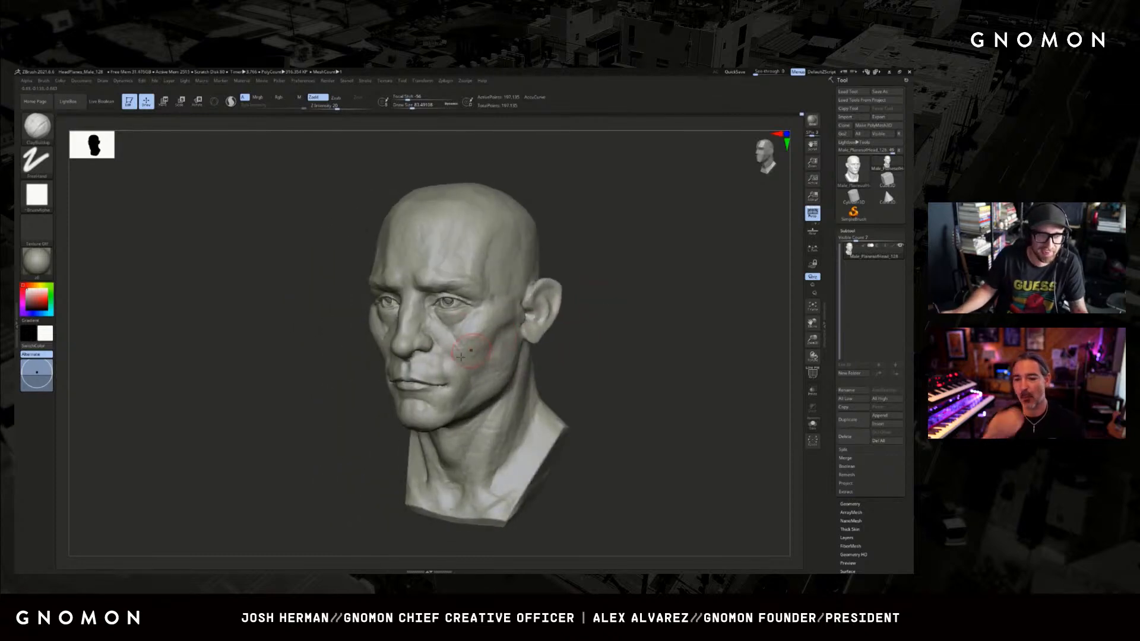
Adjust the shape of the cheekbone and the side of the face with a resized Move brush.
key(b)
key(m)
key(v)
mouse_move(338, 382)
mouse_down()
mouse_move(377, 383)
mouse_move(371, 364)
mouse_up()
key(s)
drag(372, 345, 369, 345)
drag(293, 388, 340, 375)
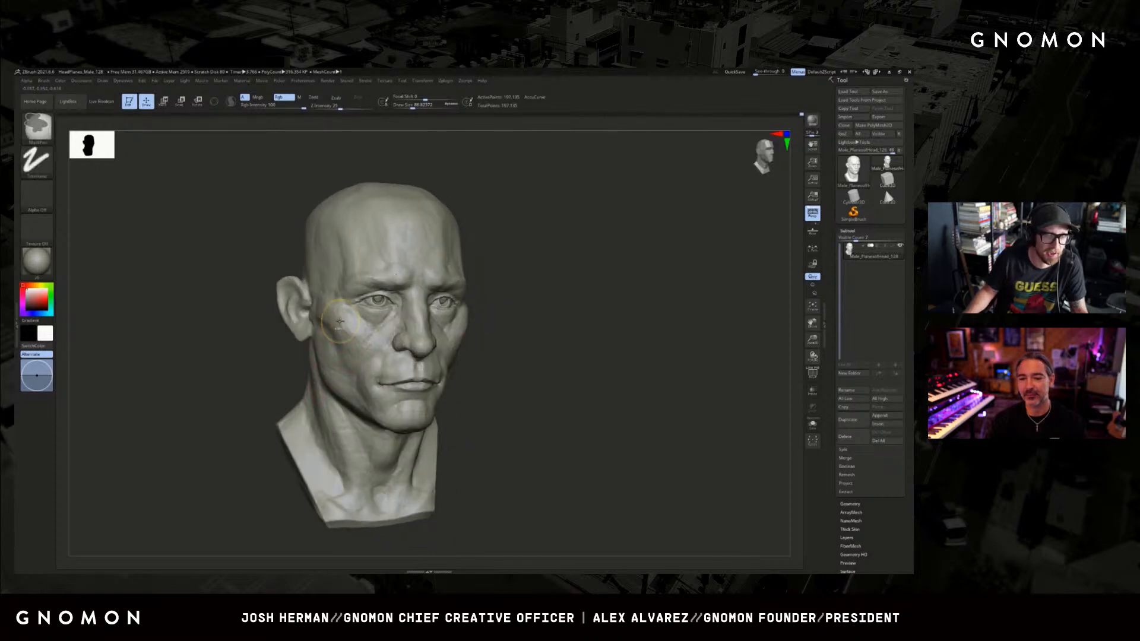
key(s)
drag(341, 320, 339, 320)
mouse_move(303, 352)
mouse_down()
mouse_move(275, 354)
mouse_move(339, 343)
mouse_up()
key(s)
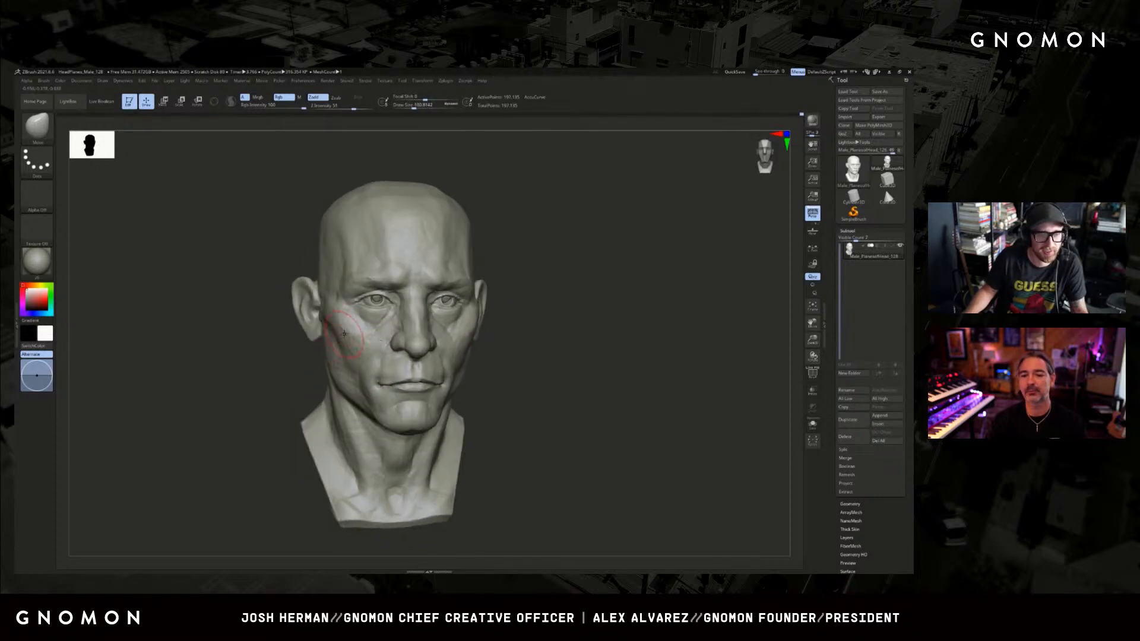
Define the hollow beneath the cheekbone in front of the ear with a smaller DamStandard brush.
drag(554, 341, 590, 333)
key(b)
key(d)
key(s)
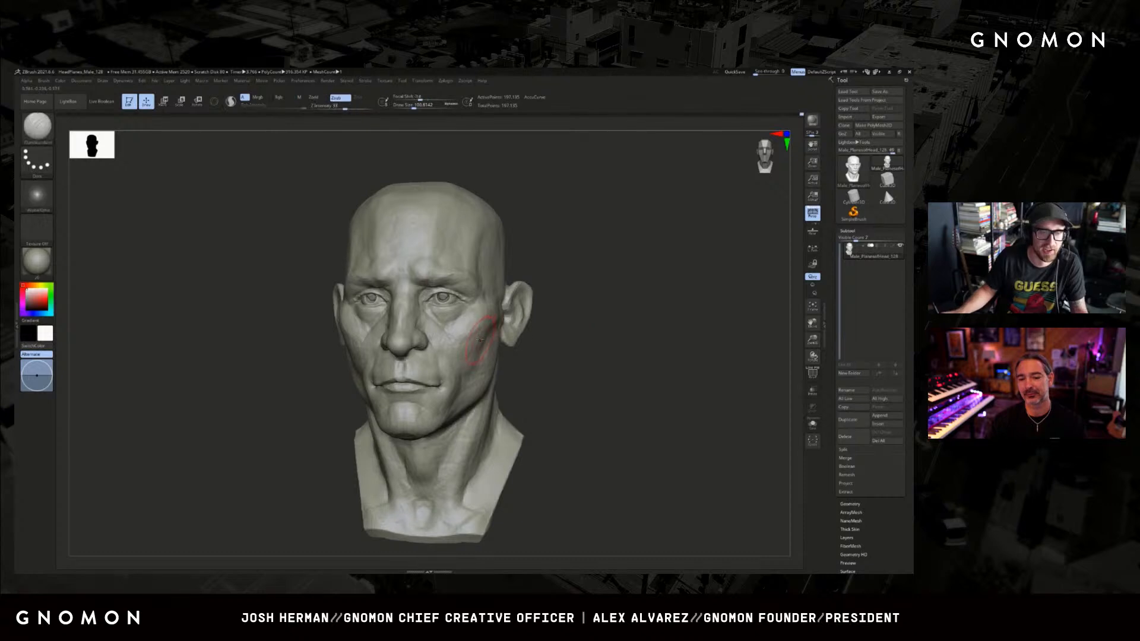
key(s)
drag(502, 330, 497, 331)
drag(578, 305, 539, 319)
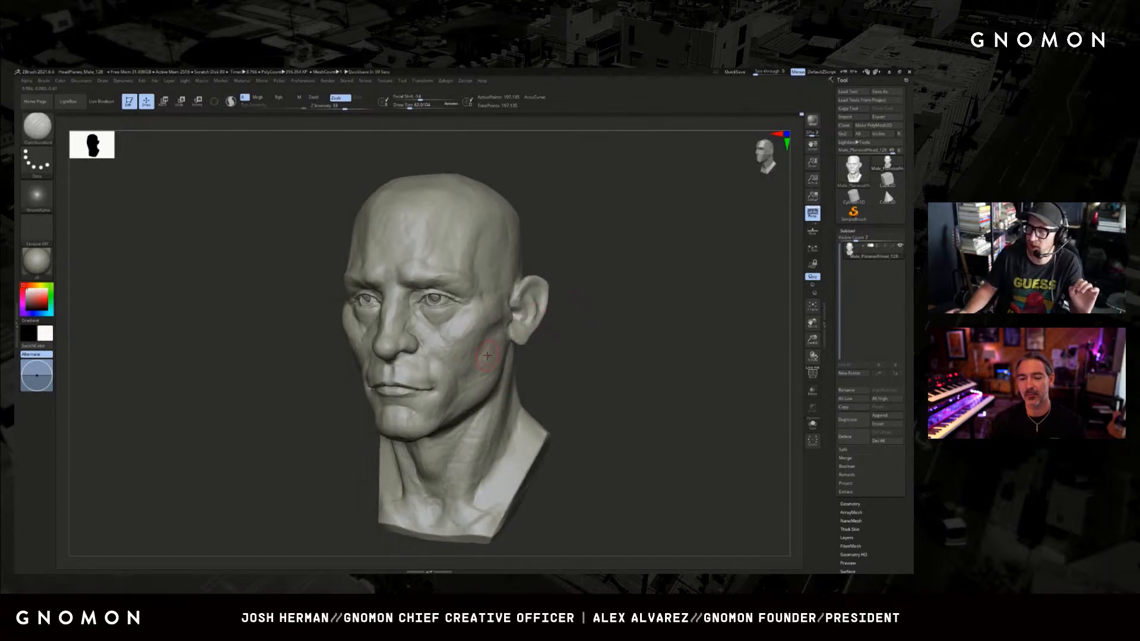
Adjust the under-eye and front cheek contour from the side profile with the Move brush.
shift+drag(639, 315, 561, 319)
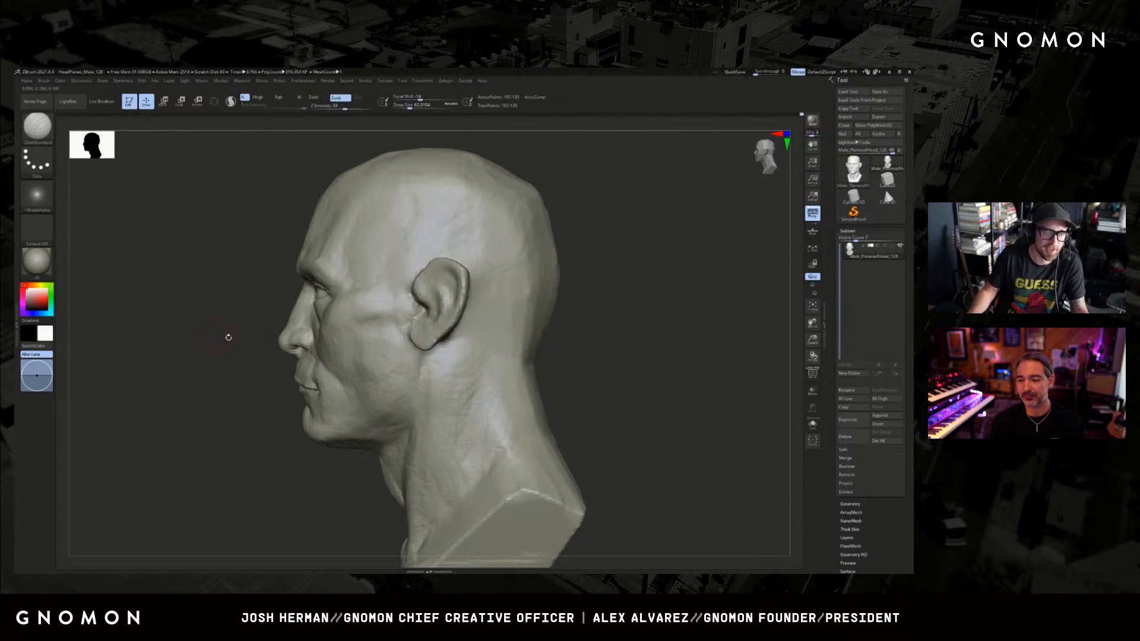
mouse_move(228, 337)
alt+mouse_down()
mouse_move(341, 370)
mouse_move(387, 353)
alt+mouse_up()
key(b)
key(m)
key(v)
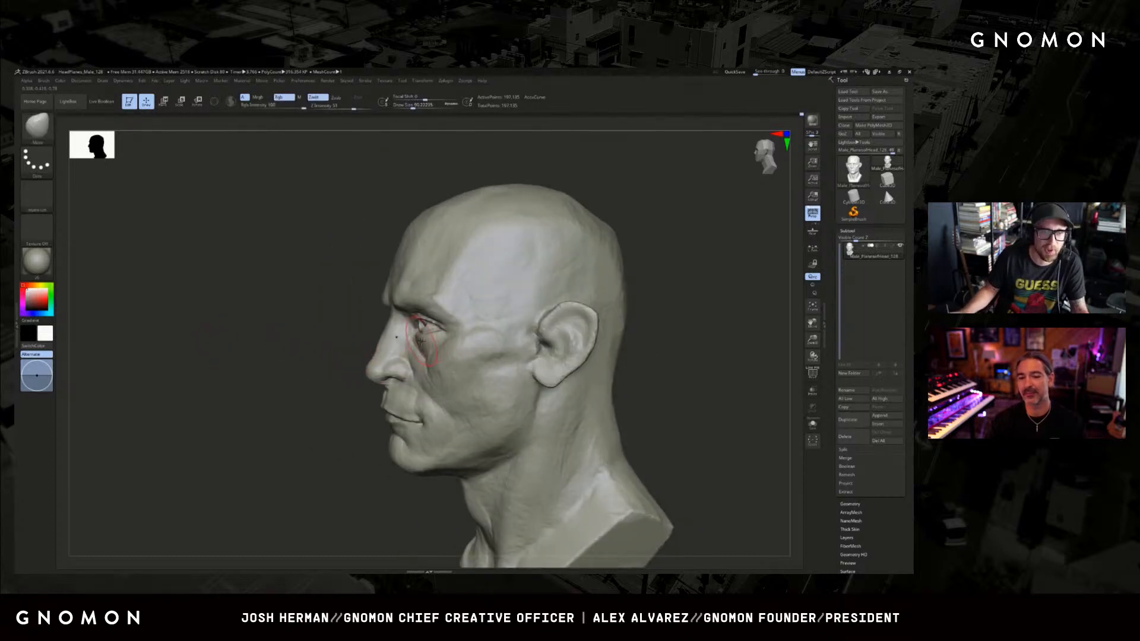
mouse_move(278, 353)
shift+mouse_down()
mouse_move(574, 319)
mouse_move(587, 307)
mouse_move(582, 318)
shift+mouse_up()
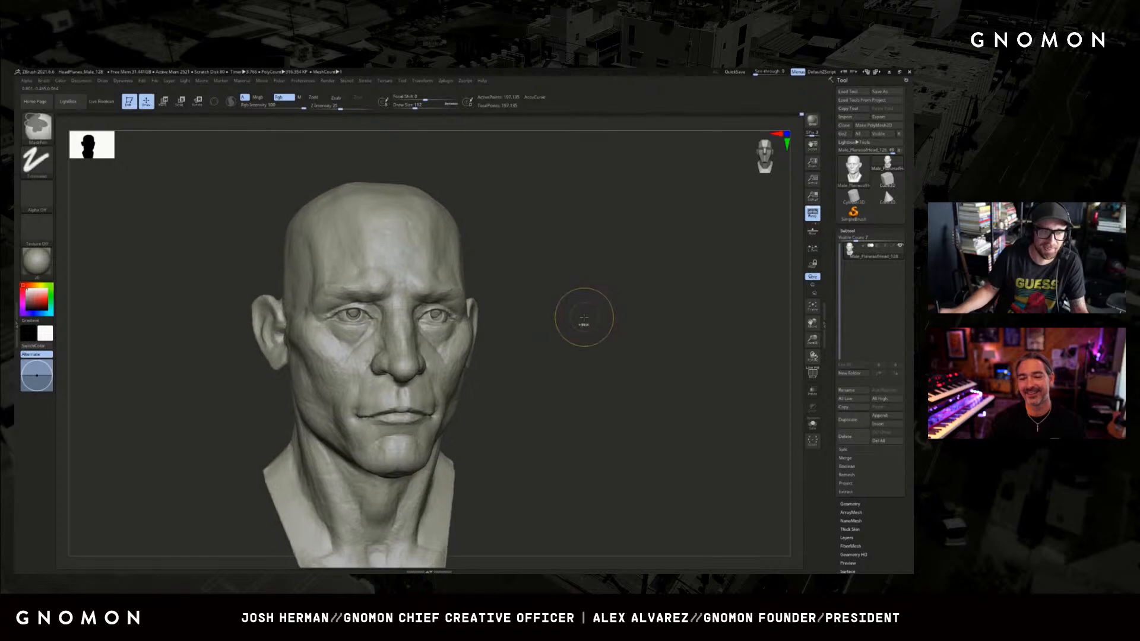
ctrl+right_drag(583, 318, 570, 321)
mouse_move(570, 321)
mouse_down()
mouse_move(593, 326)
mouse_move(424, 321)
mouse_move(453, 320)
mouse_up()
key(s)
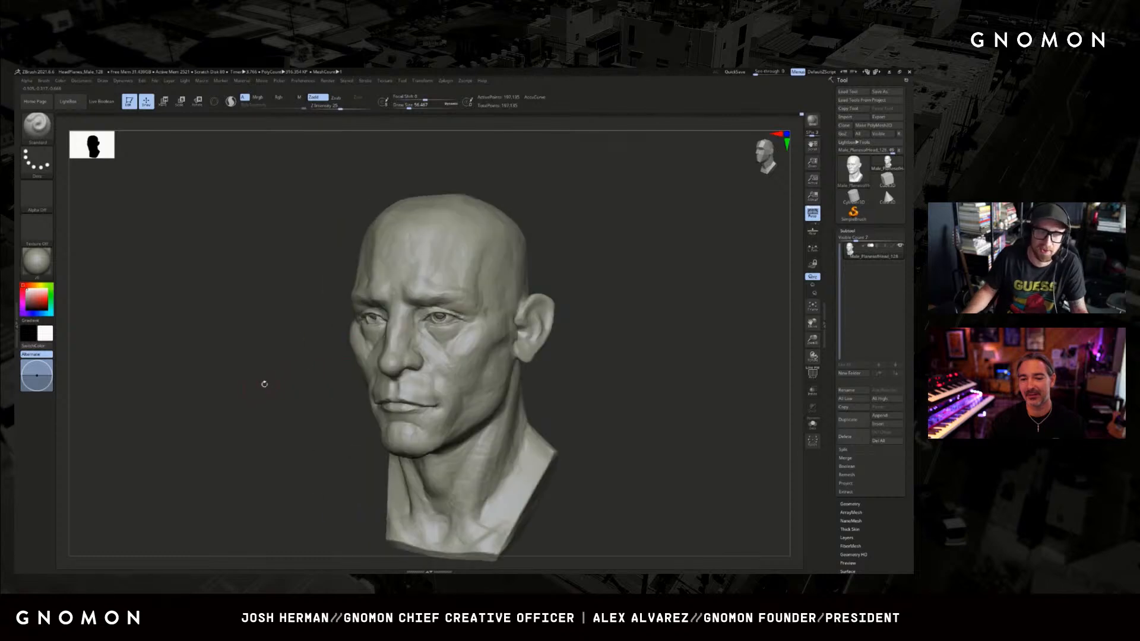
Adjust the eyelid shape with the Move brush reduced to a draw size of about 18.
shift+drag(254, 394, 600, 301)
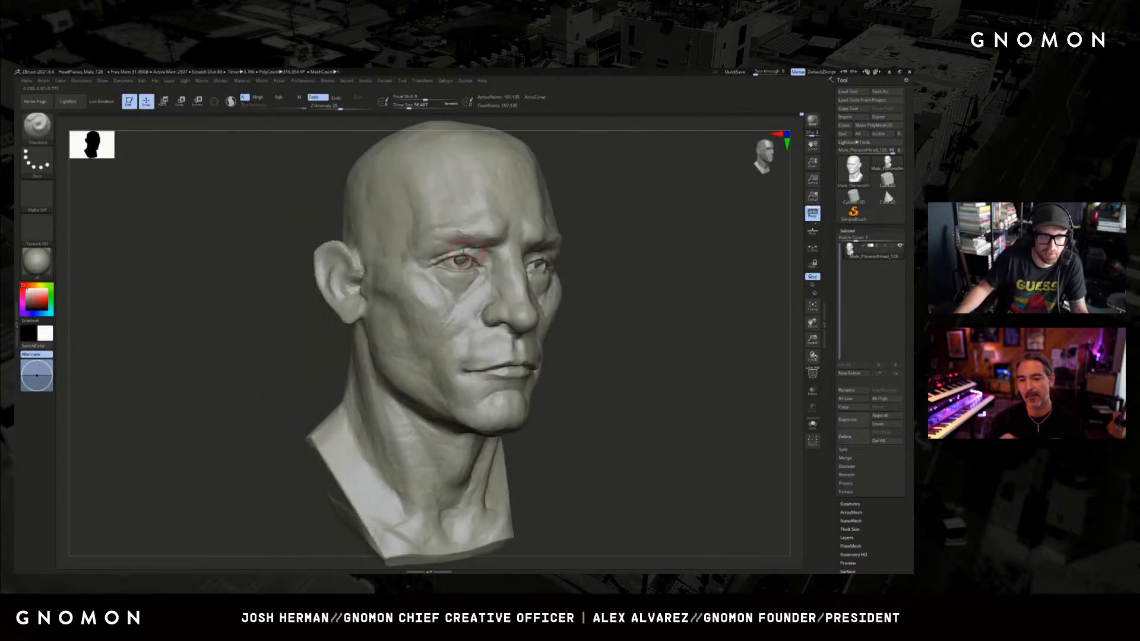
key(b)
key(m)
key(v)
key(s)
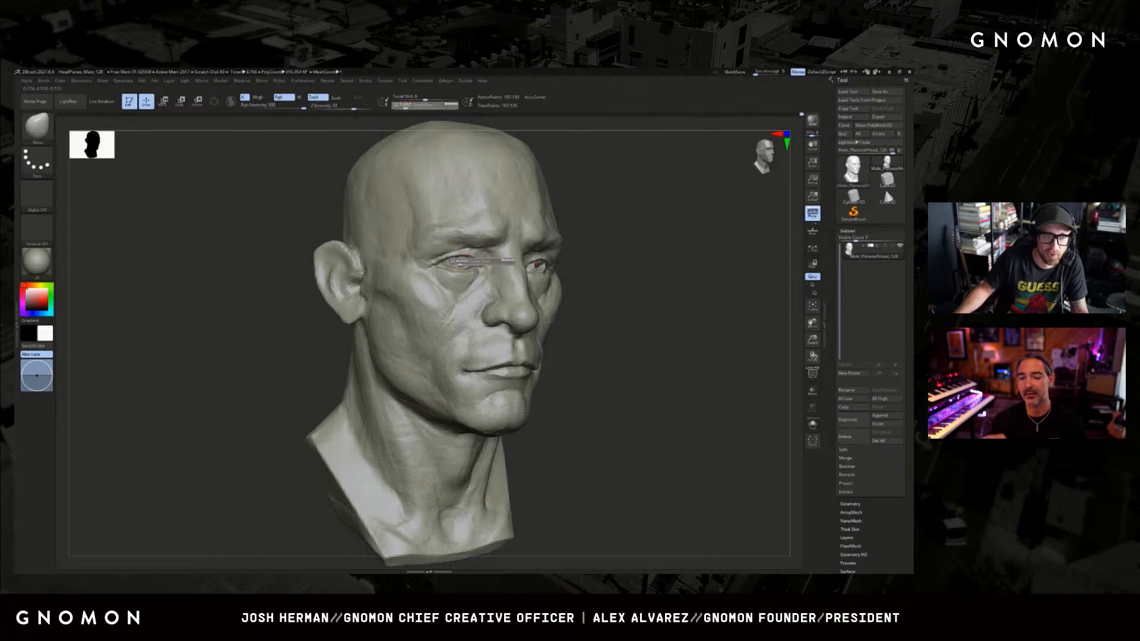
drag(461, 261, 458, 261)
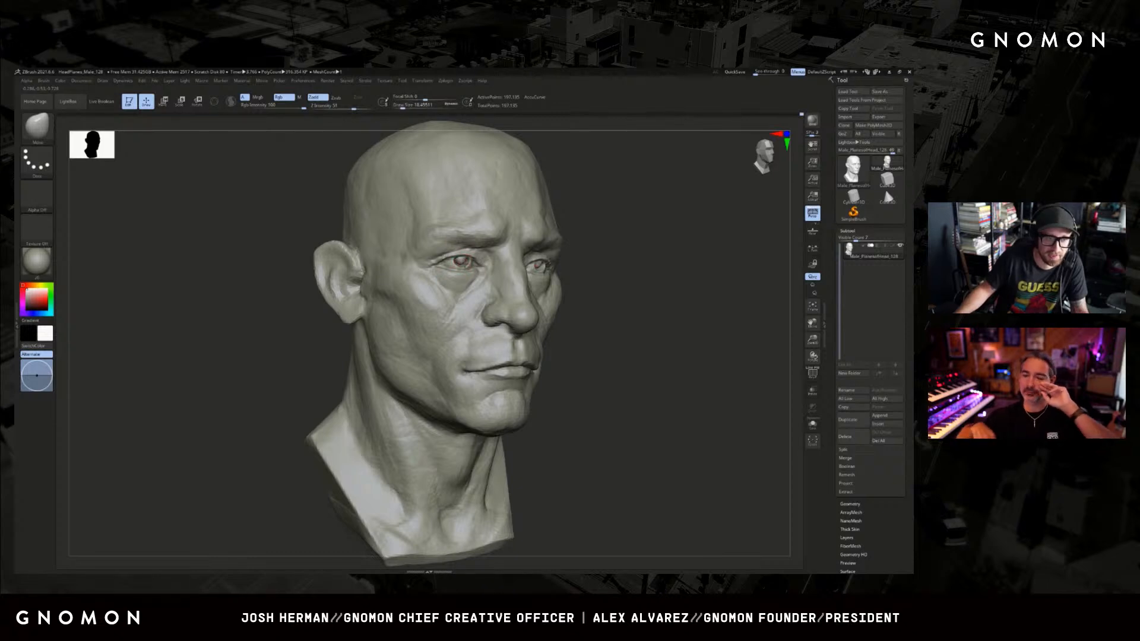
Undo the last eye change and rework the eyelids with the ClayBuildup and Standard brushes.
drag(591, 237, 522, 238)
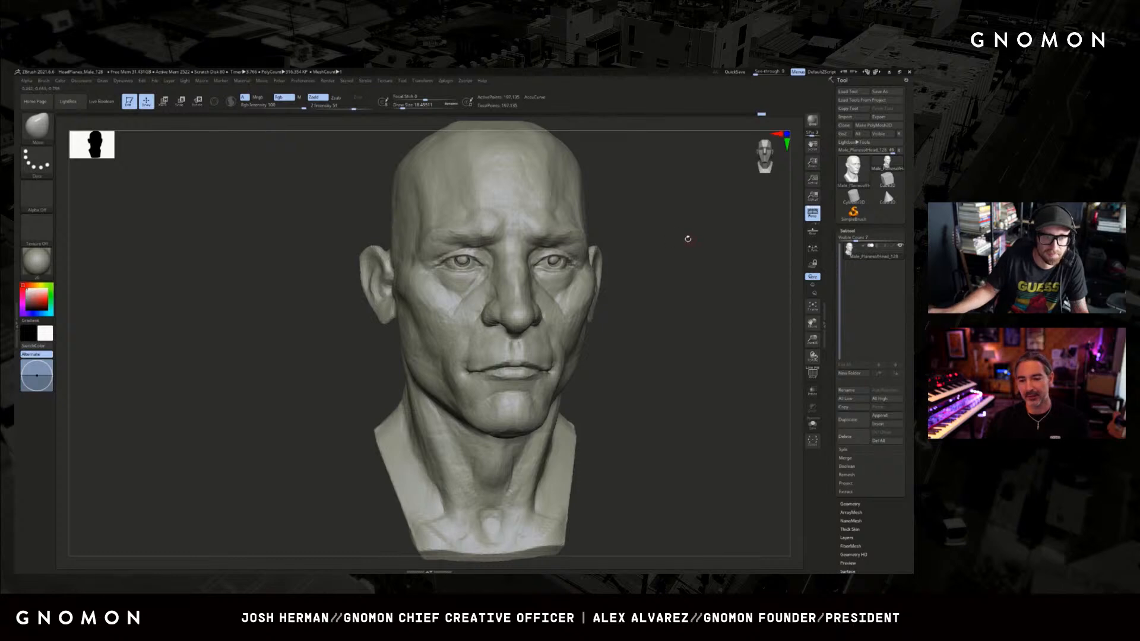
mouse_move(687, 238)
mouse_down()
mouse_move(647, 253)
mouse_move(616, 239)
mouse_move(597, 257)
mouse_move(558, 255)
mouse_up()
key(ctrl)
key(ctrl+z)
key(b)
key(c)
key(b)
key(bracketright)
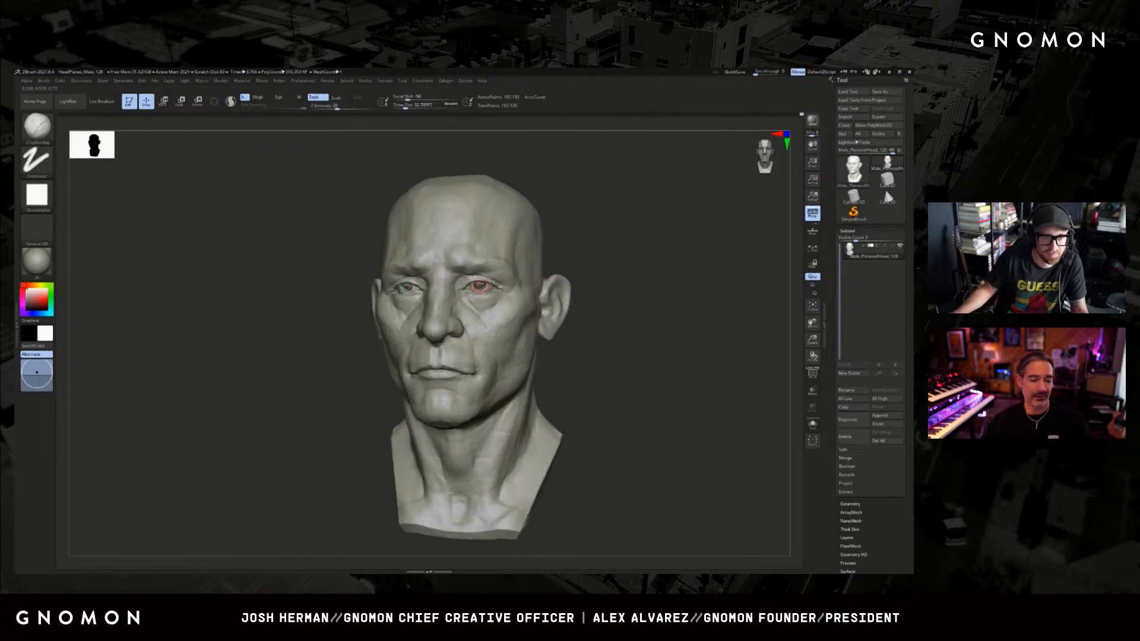
key(b)
key(s)
key(t)
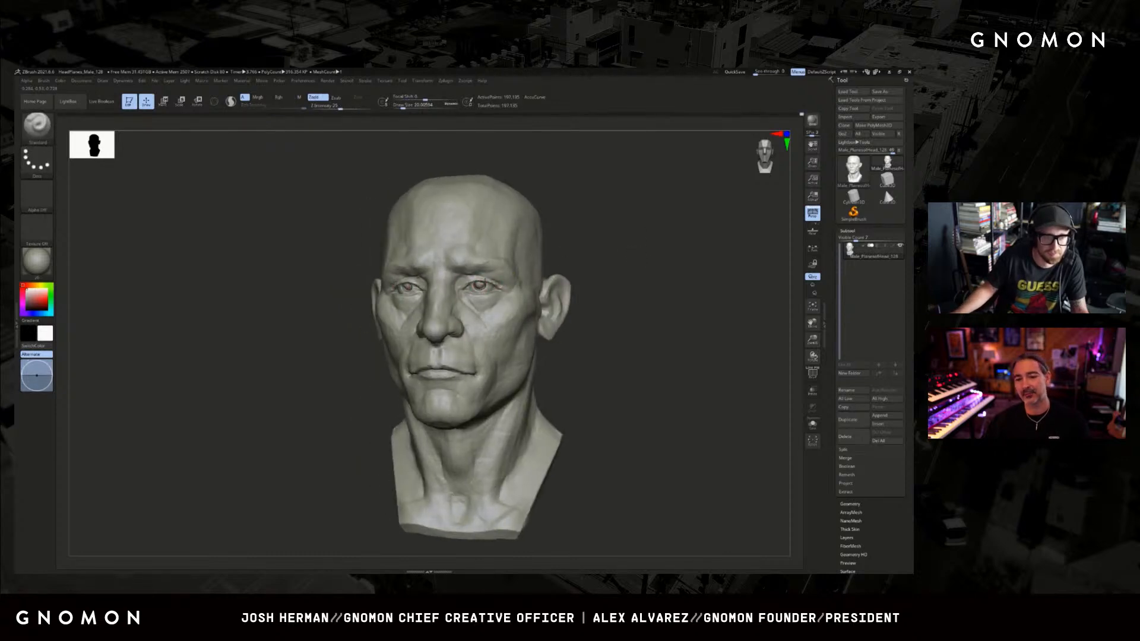
Add volume to the eyelids with the Clay brush and smooth the surface.
drag(579, 262, 647, 262)
key(b)
key(c)
key(l)
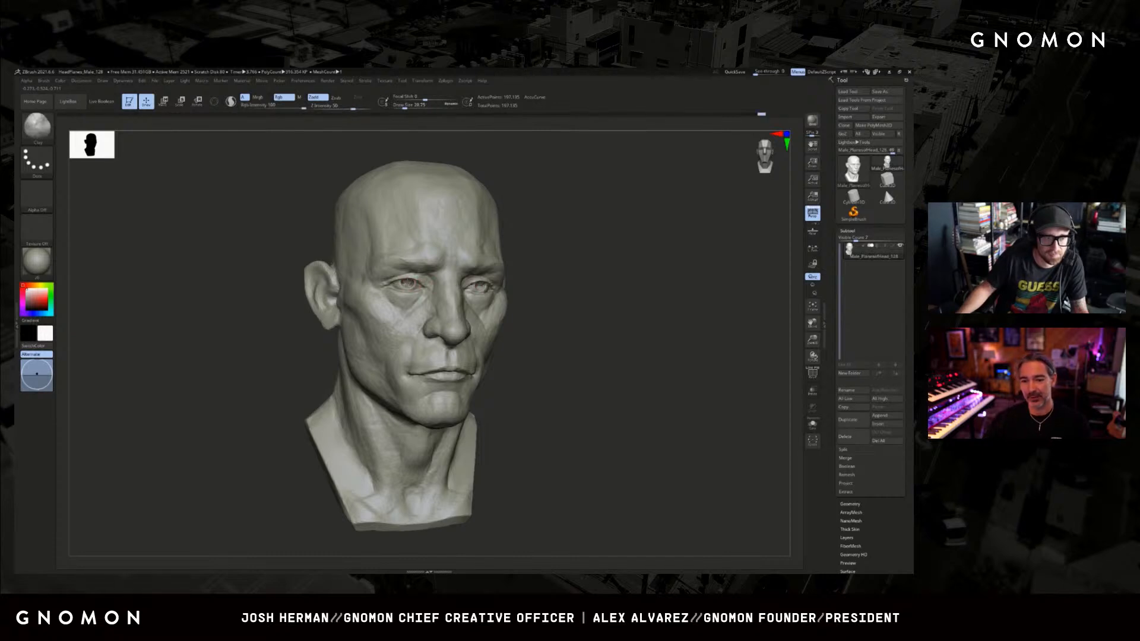
shift+drag(600, 267, 524, 271)
key(shift)
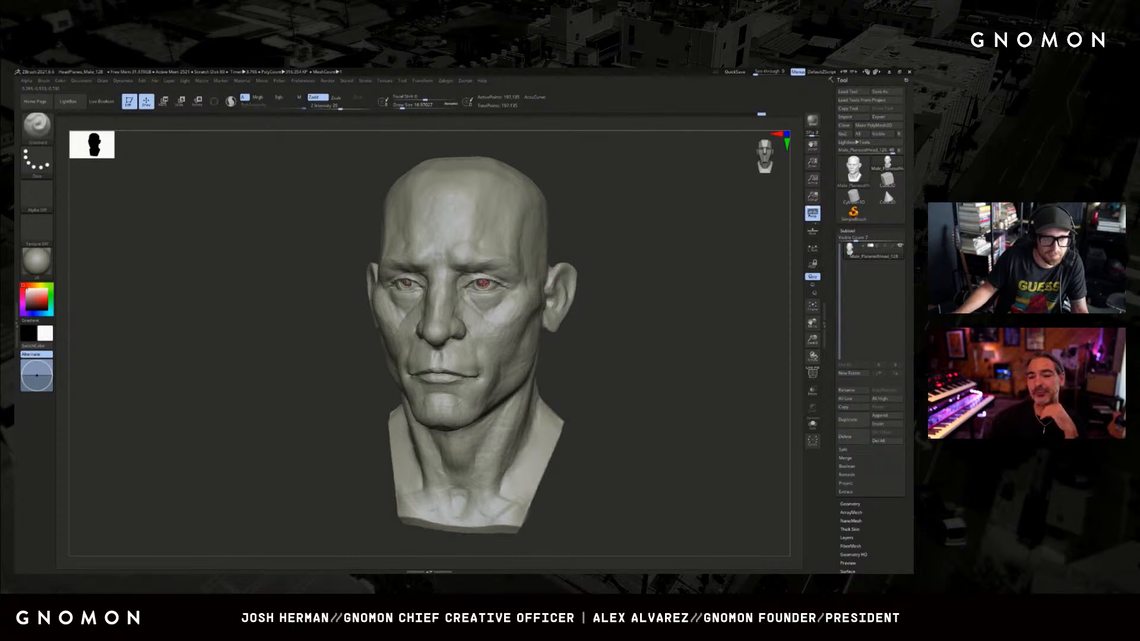
Reposition the eyelid edges with a small Move brush.
key(b)
key(m)
key(v)
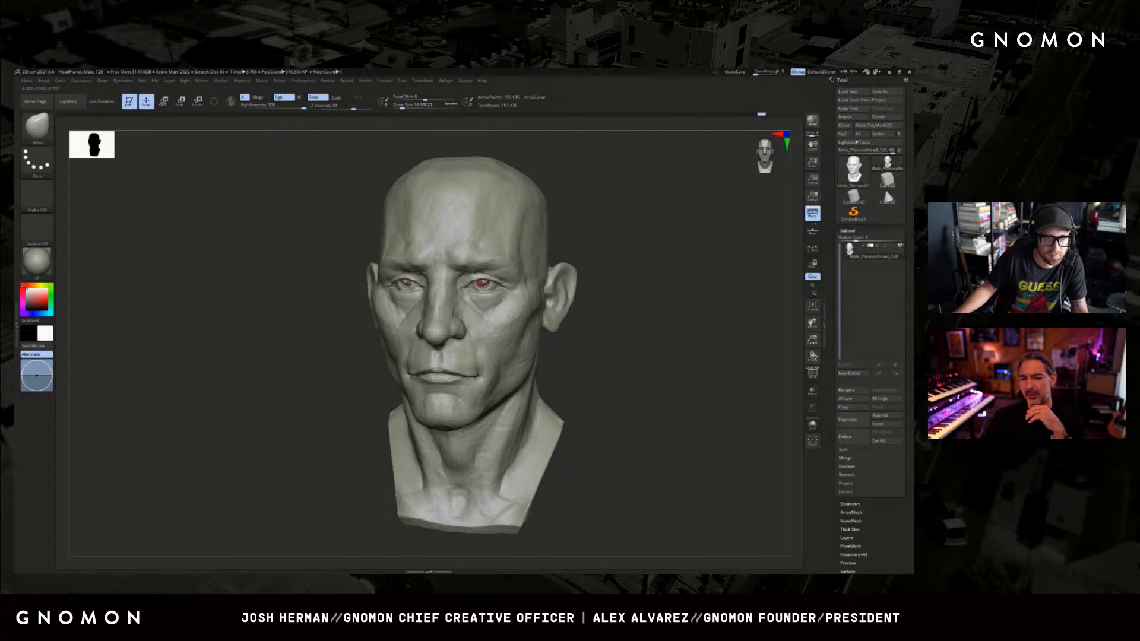
key(f)
mouse_move(593, 256)
shift+mouse_down()
mouse_move(575, 278)
mouse_move(582, 293)
mouse_move(535, 273)
shift+mouse_up()
Undo the last eyelid stroke and redo the crease with a larger DamStandard brush, draw size about 31.
key(b)
key(d)
key(s)
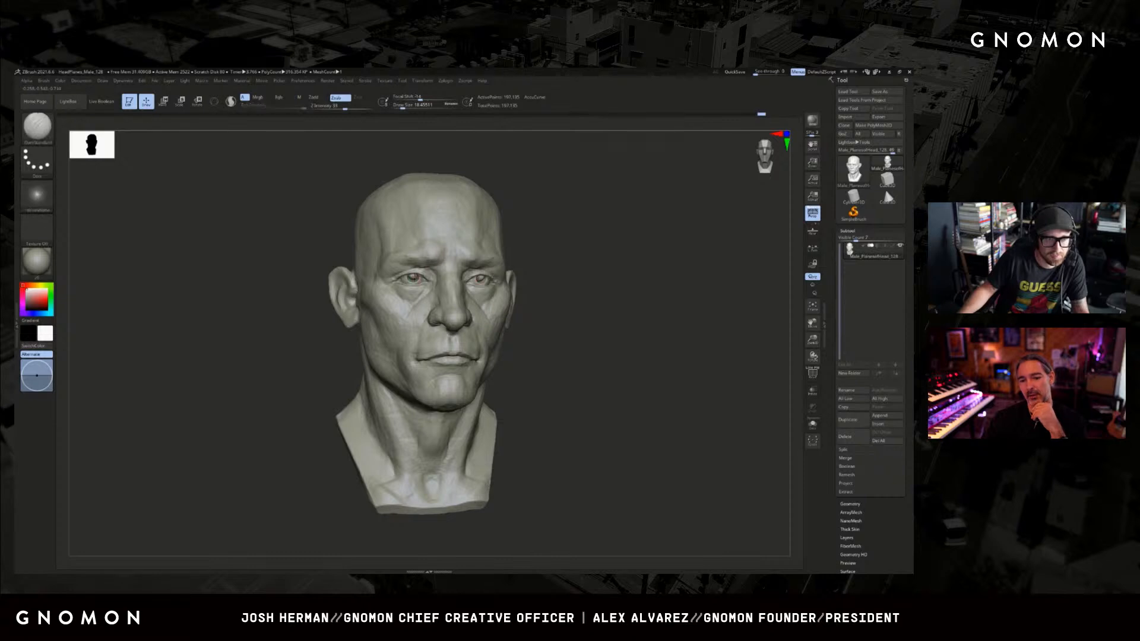
key(ctrl+z)
drag(402, 109, 406, 108)
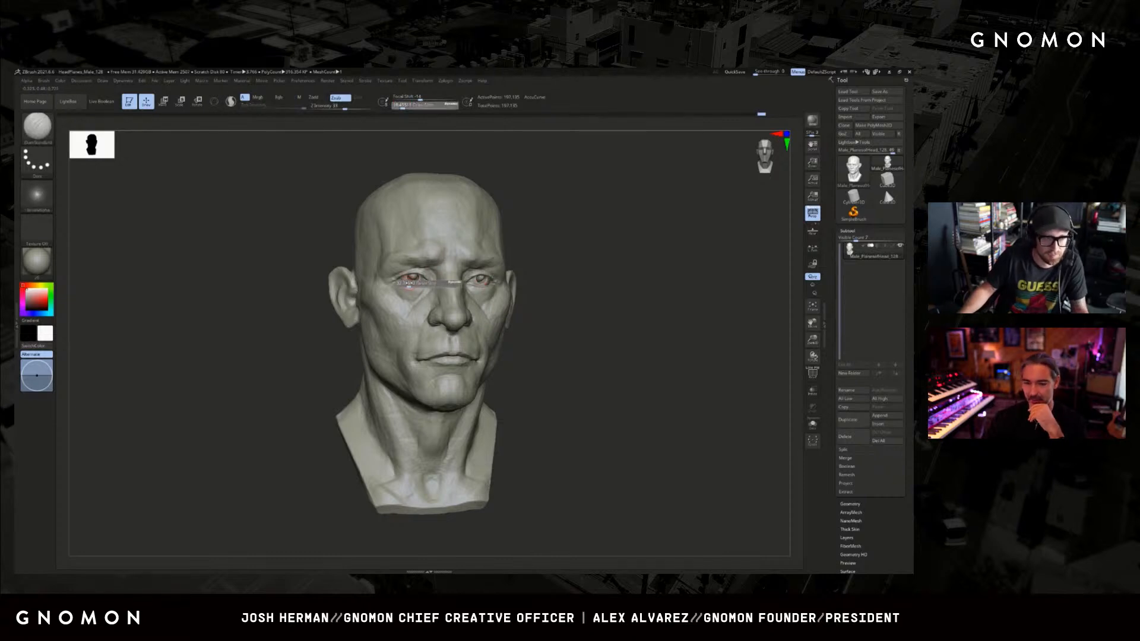
key(s)
click(415, 276)
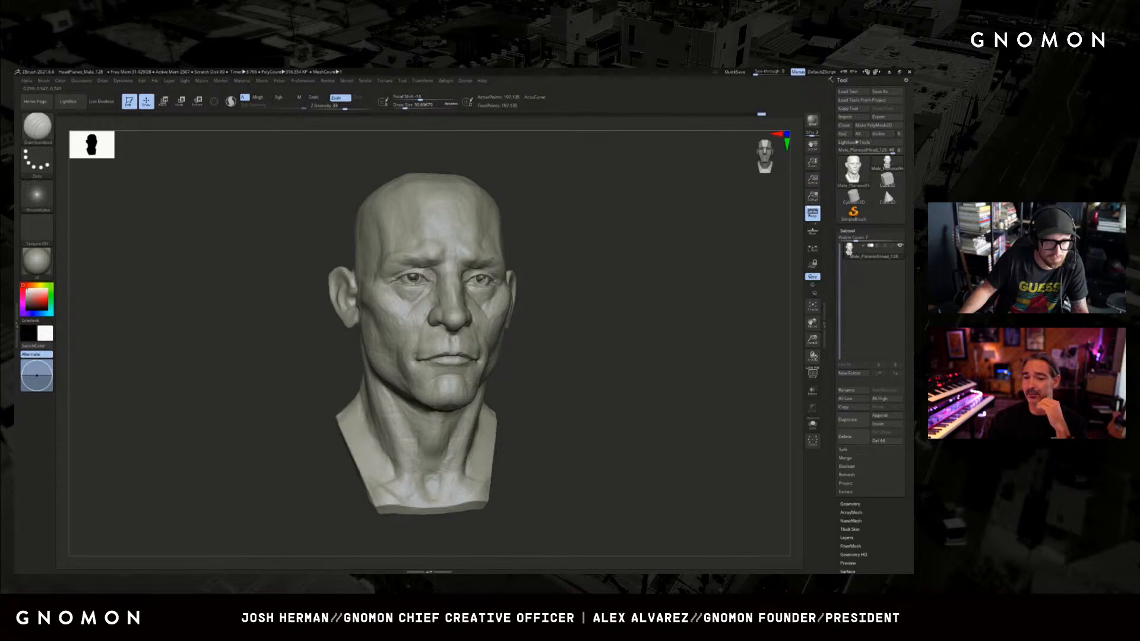
Sharpen the eyelid creases and eye corners from several tilted angles with the DamStandard brush.
mouse_move(575, 249)
mouse_down()
mouse_move(613, 261)
mouse_move(523, 279)
mouse_up()
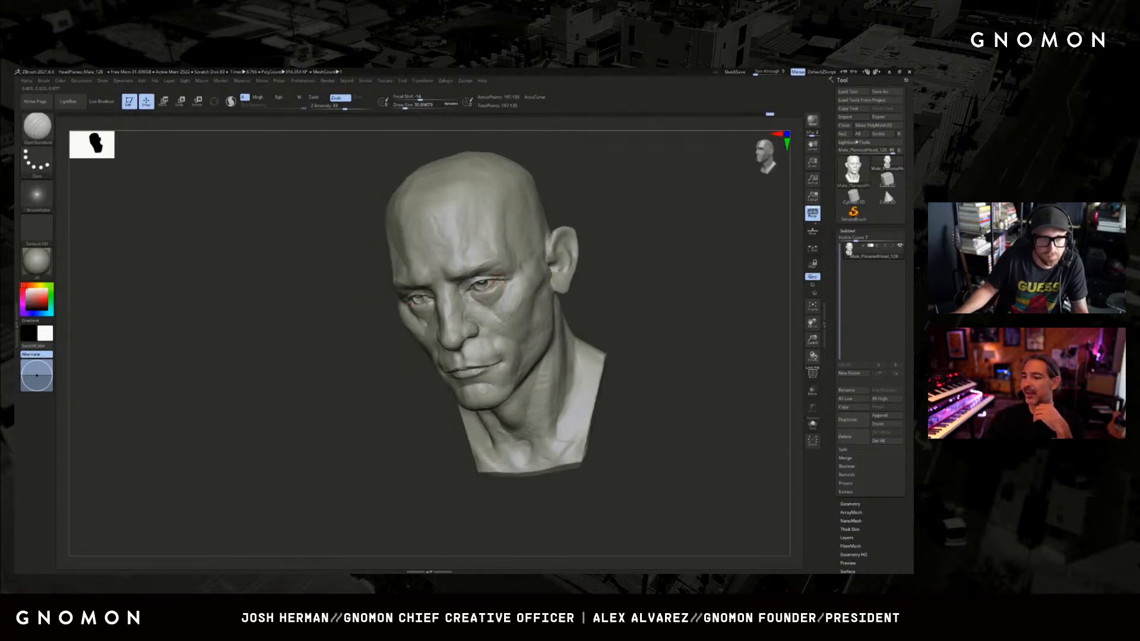
mouse_move(605, 252)
mouse_down()
mouse_move(596, 206)
mouse_move(573, 216)
mouse_up()
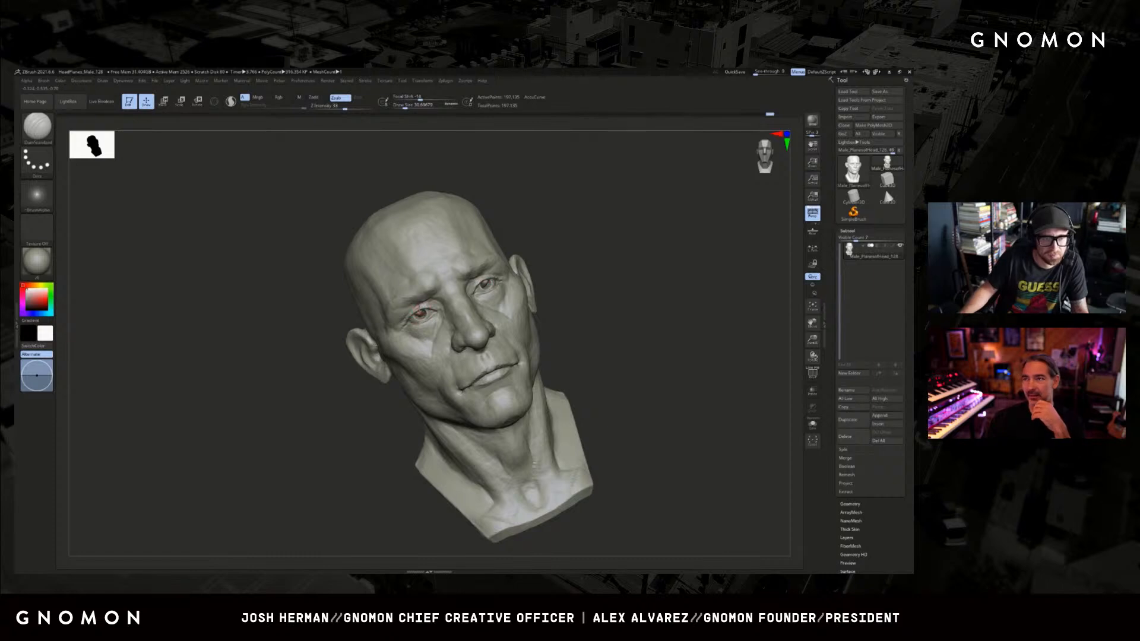
drag(304, 349, 353, 330)
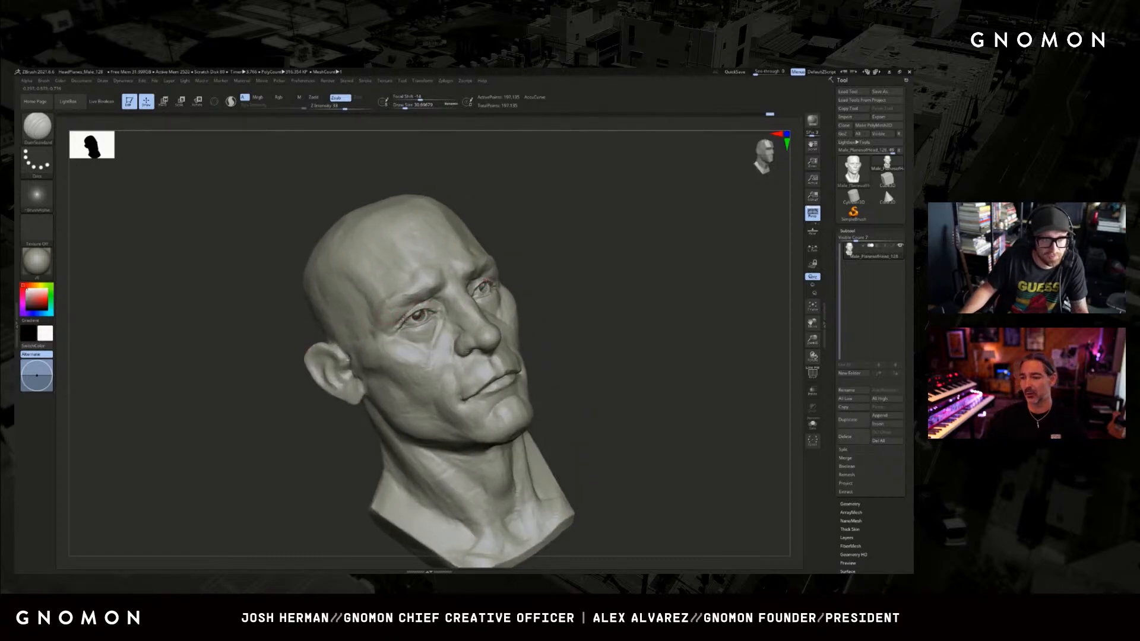
shift+drag(584, 232, 635, 258)
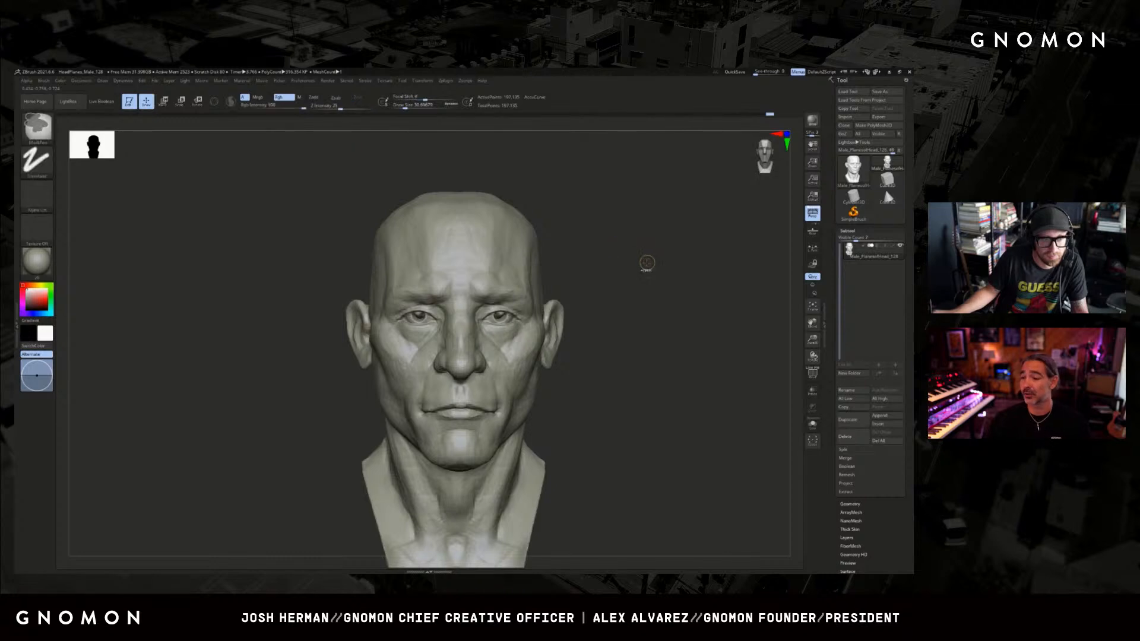
drag(547, 272, 573, 282)
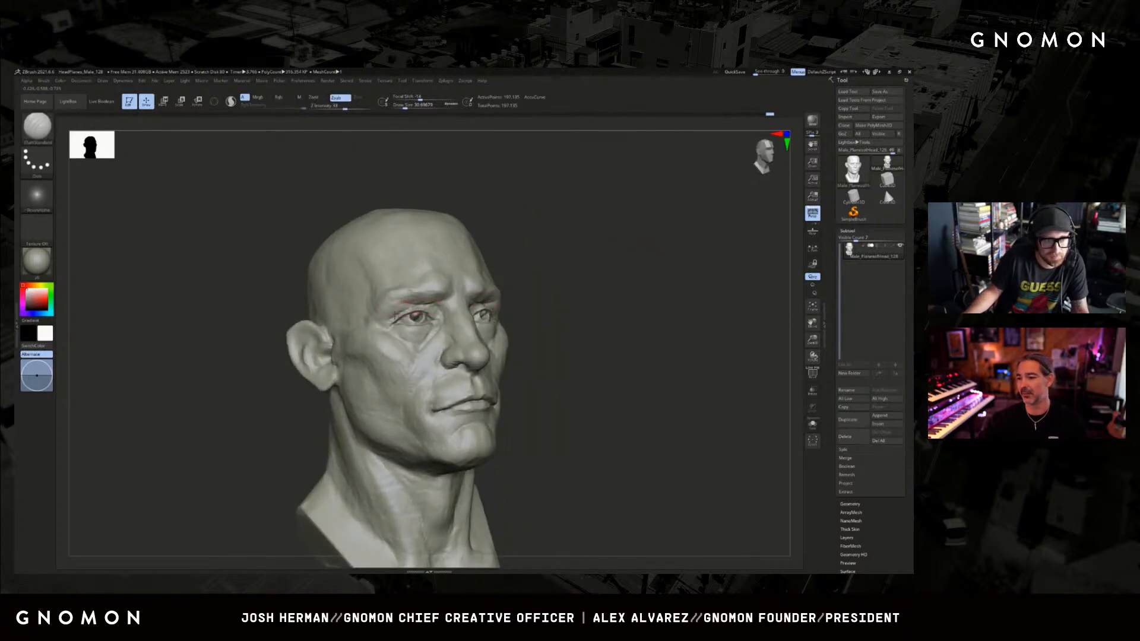
Save the sculpted head as a tool file named RandomHead.
shift+drag(547, 297, 635, 297)
key(f)
key(f)
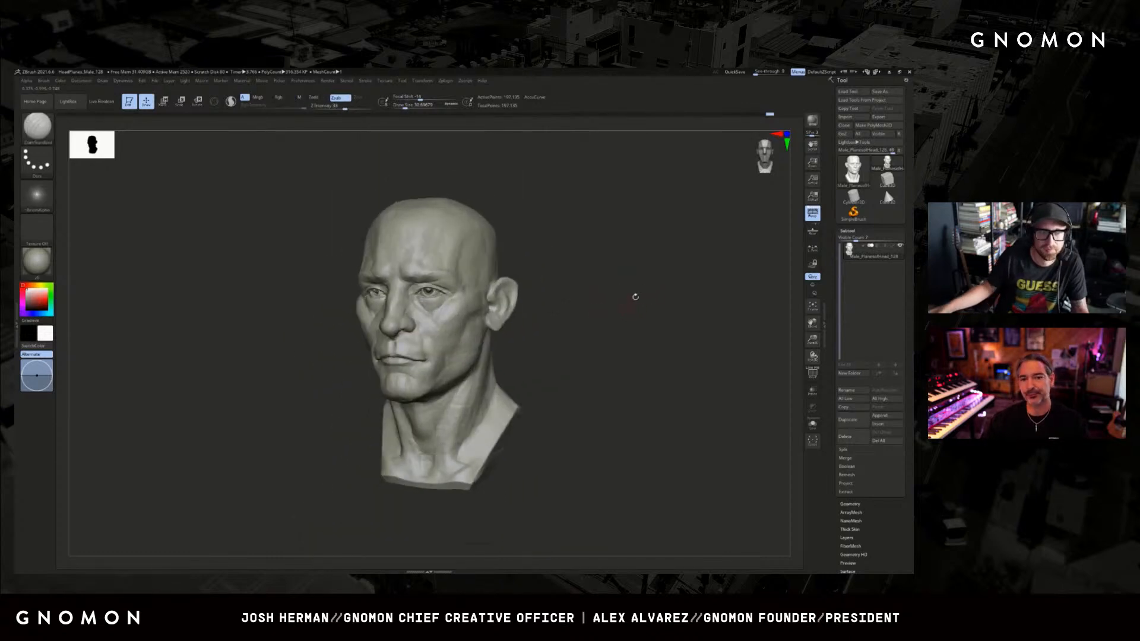
shift+drag(673, 224, 684, 221)
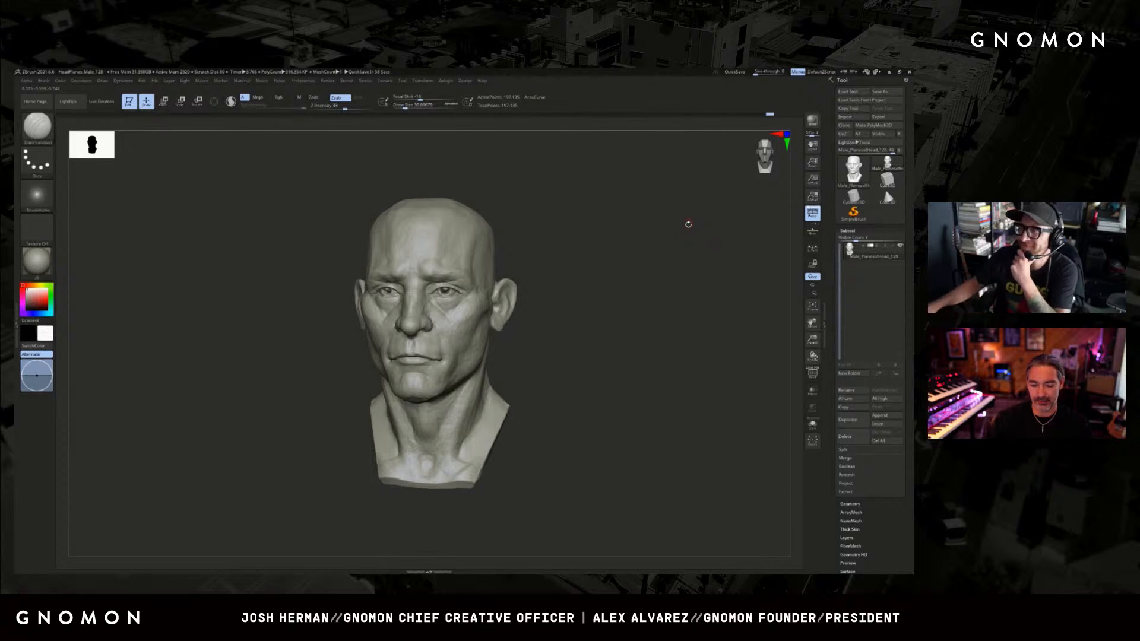
click(882, 92)
drag(683, 160, 913, 159)
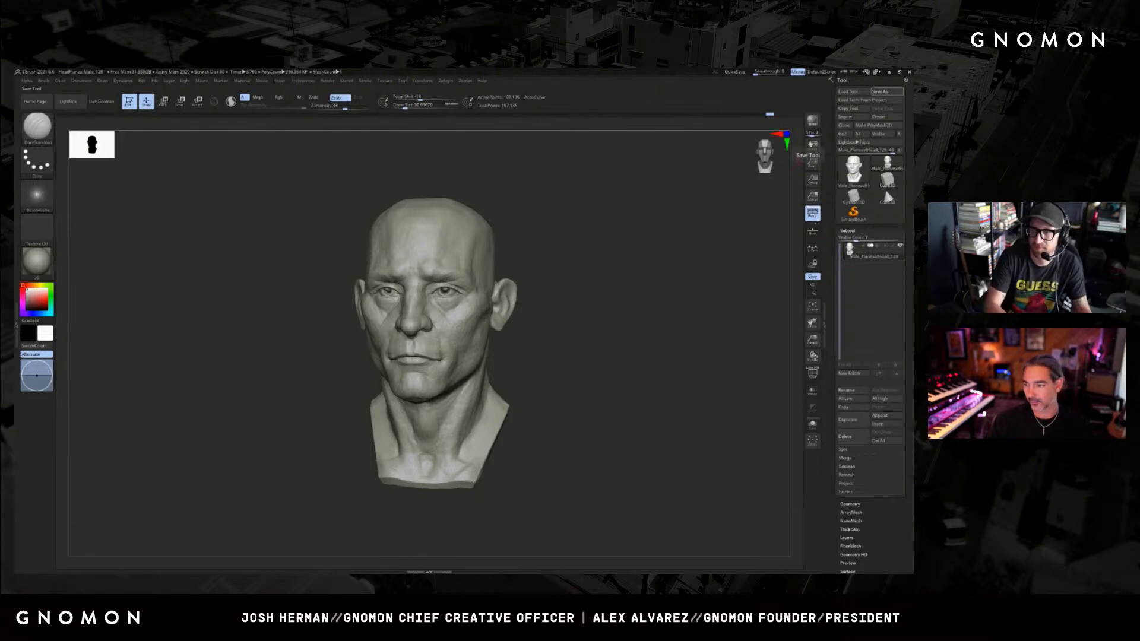
Carve the inner folds of the ears and the crease in front of them with the DamStandard brush.
shift+drag(684, 229, 697, 228)
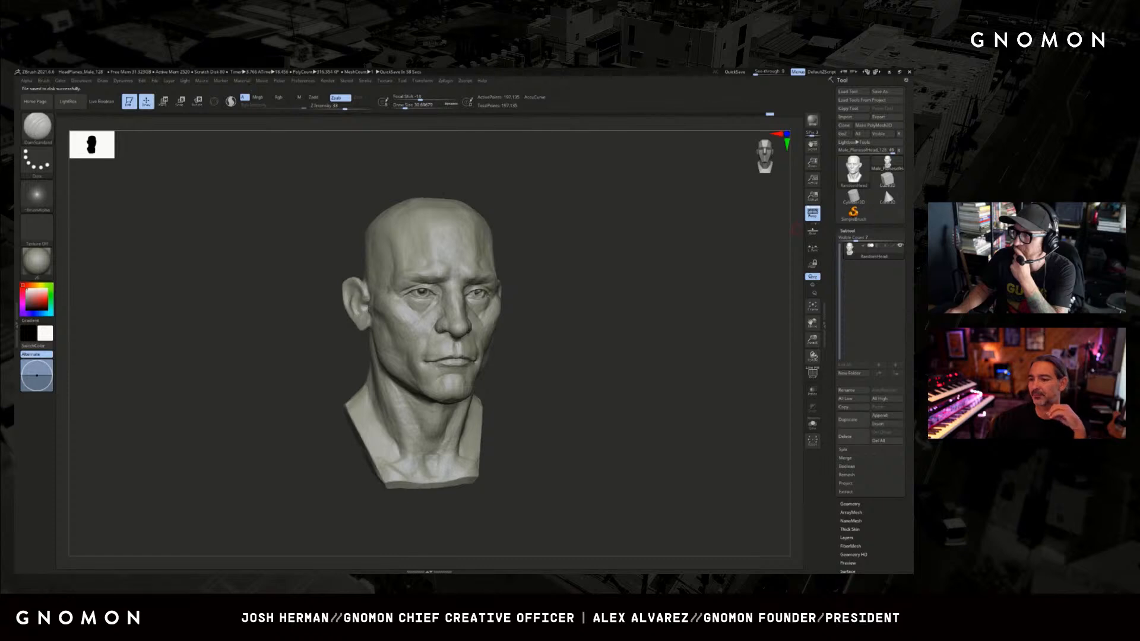
drag(727, 325, 731, 322)
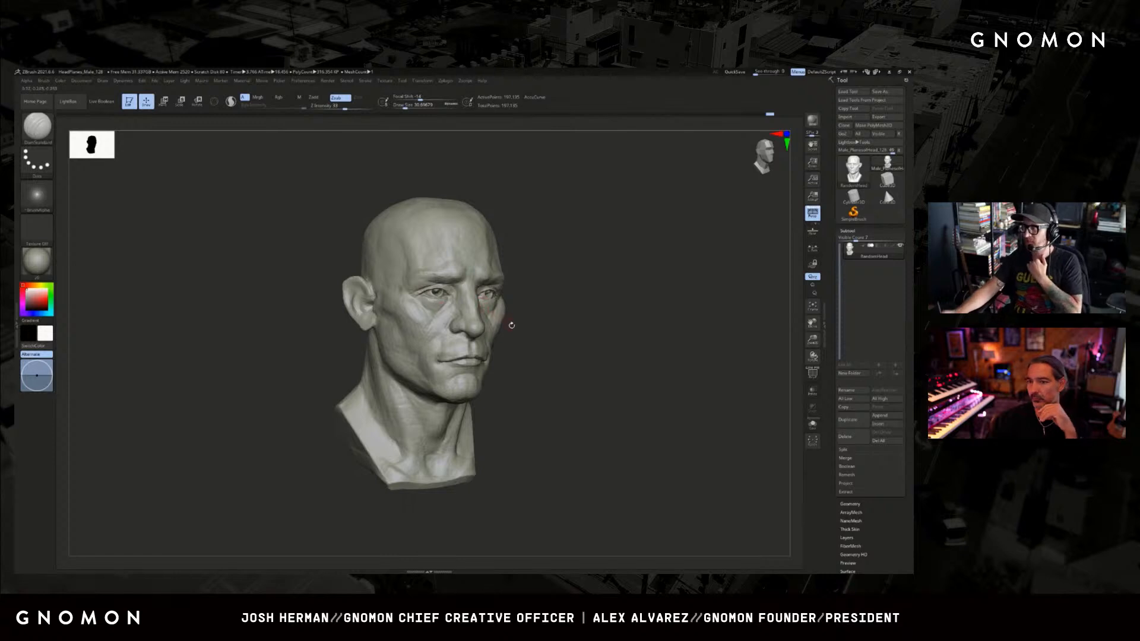
mouse_move(526, 296)
mouse_down()
mouse_move(564, 310)
mouse_move(567, 362)
mouse_up()
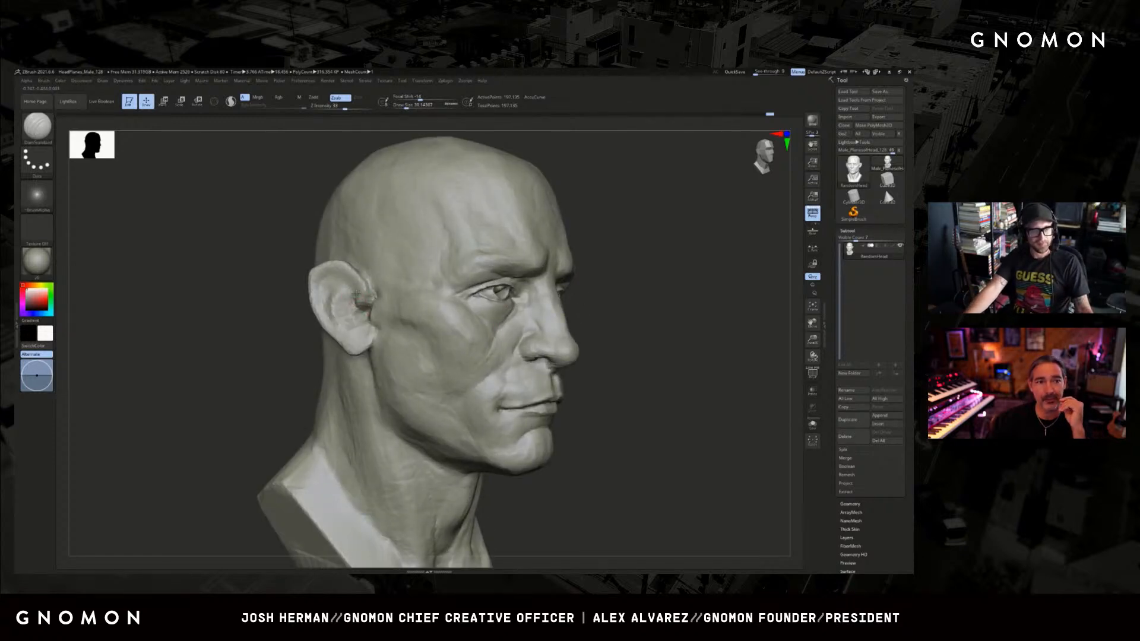
mouse_move(351, 286)
mouse_down()
mouse_move(339, 275)
mouse_move(320, 283)
mouse_move(333, 320)
mouse_up()
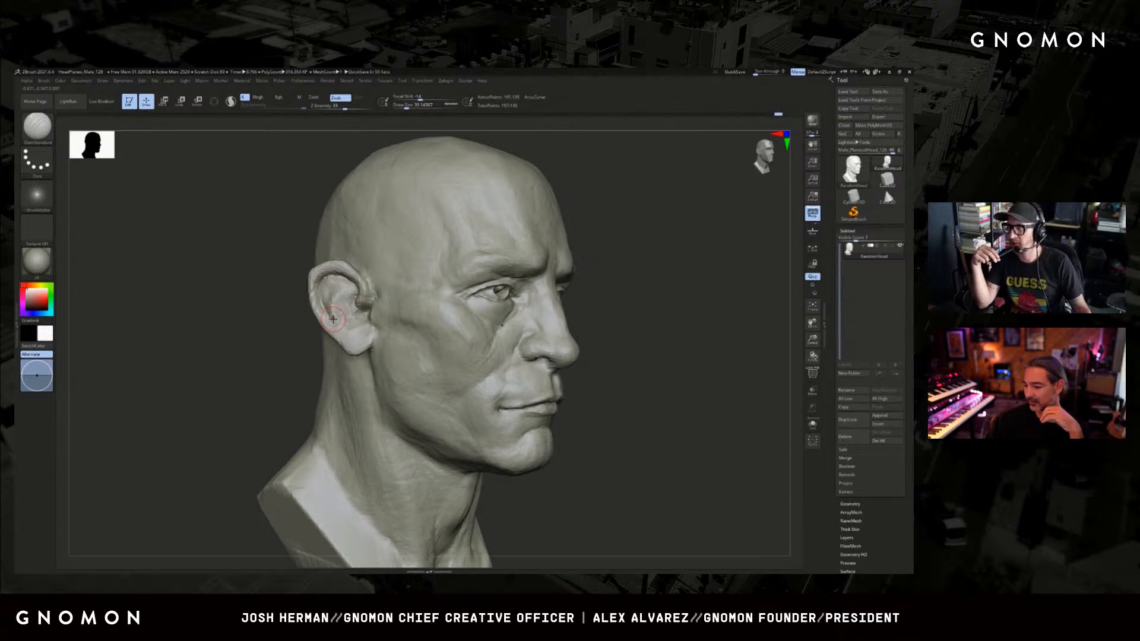
drag(676, 318, 597, 348)
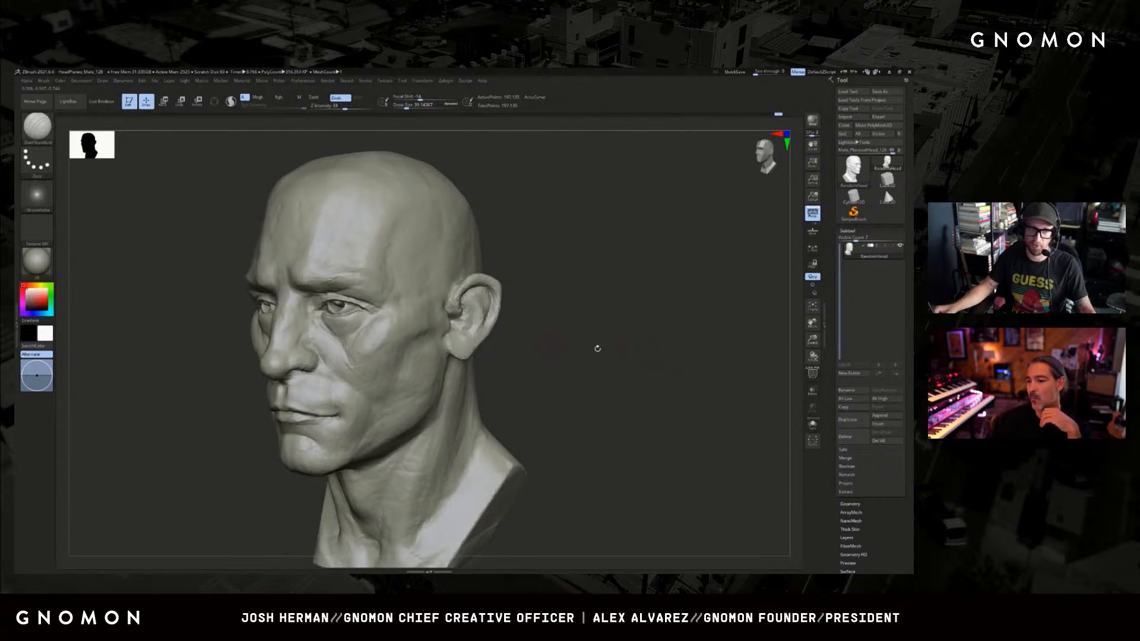
mouse_move(483, 325)
mouse_down()
mouse_move(461, 341)
mouse_move(476, 311)
mouse_move(468, 300)
mouse_up()
key(s)
key(s)
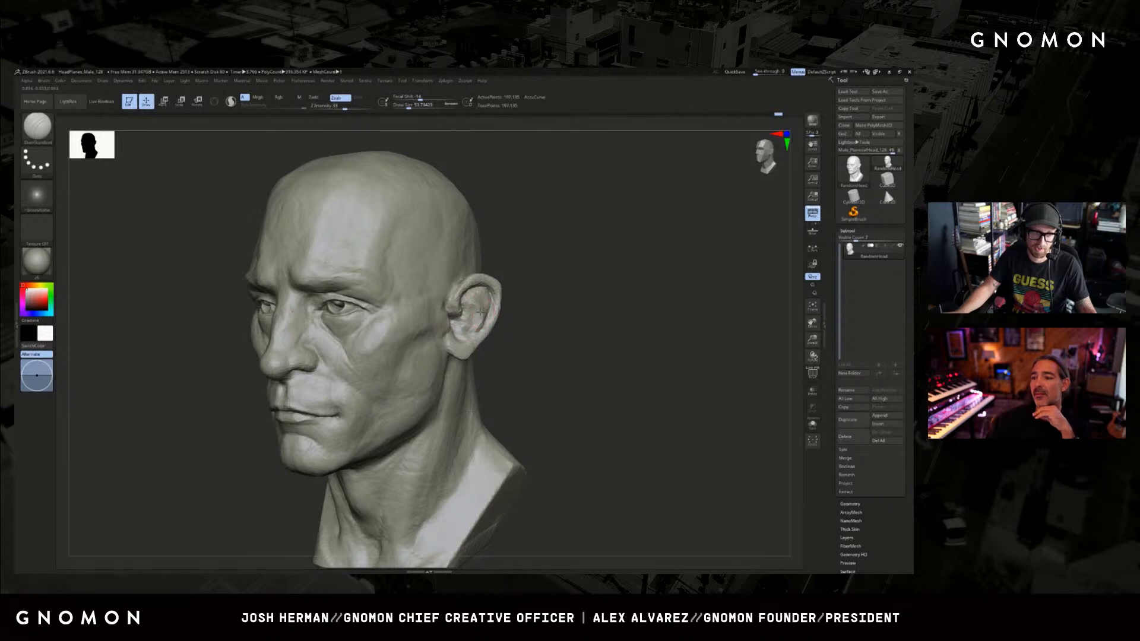
drag(534, 320, 505, 328)
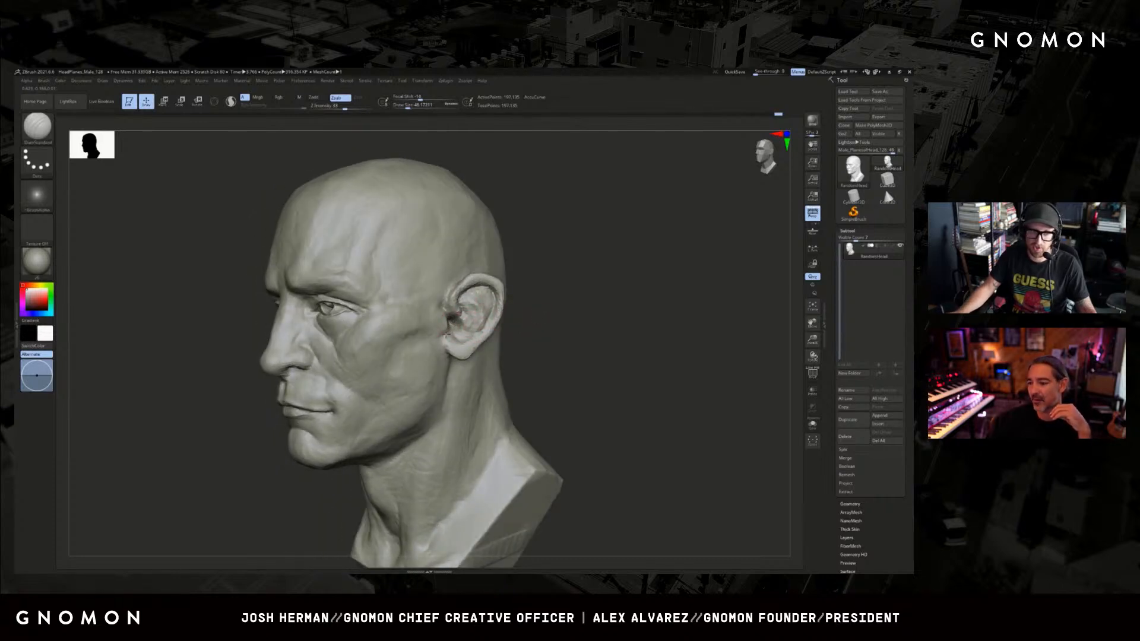
Build up the side of the face between the cheekbone and the ear with a large ClayBuildup brush.
key(b)
key(c)
key(b)
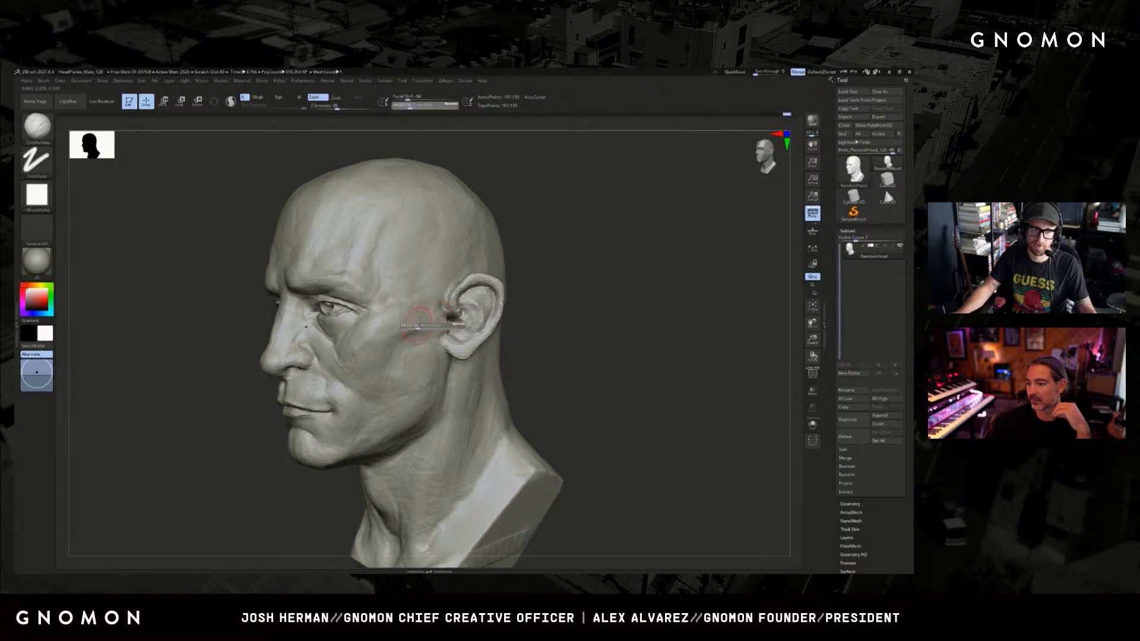
drag(522, 309, 555, 301)
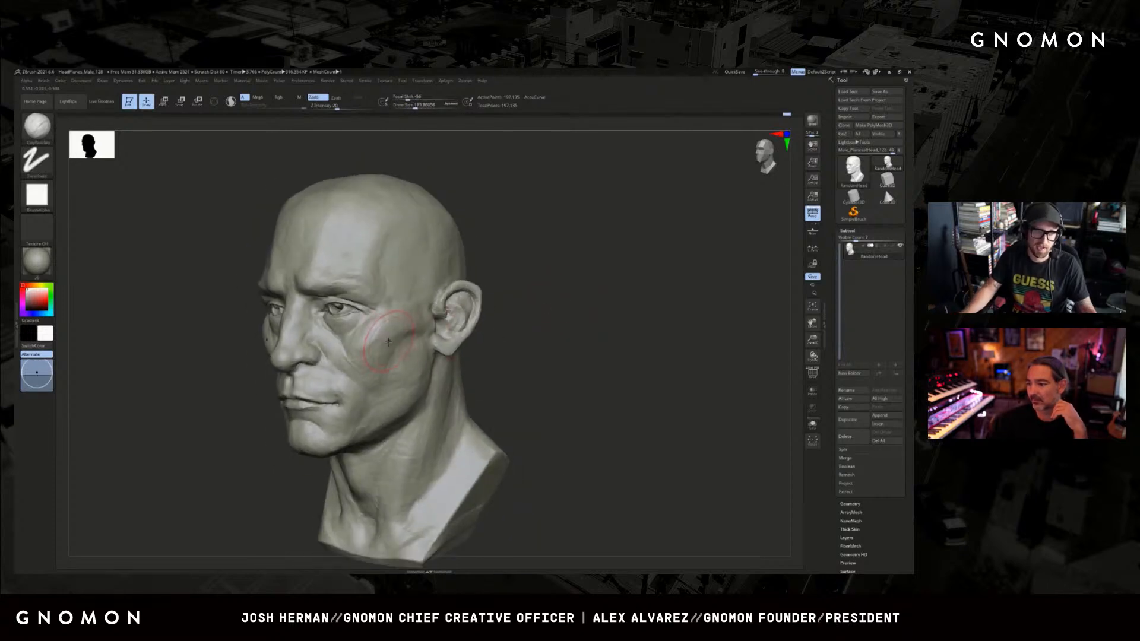
key(ctrl)
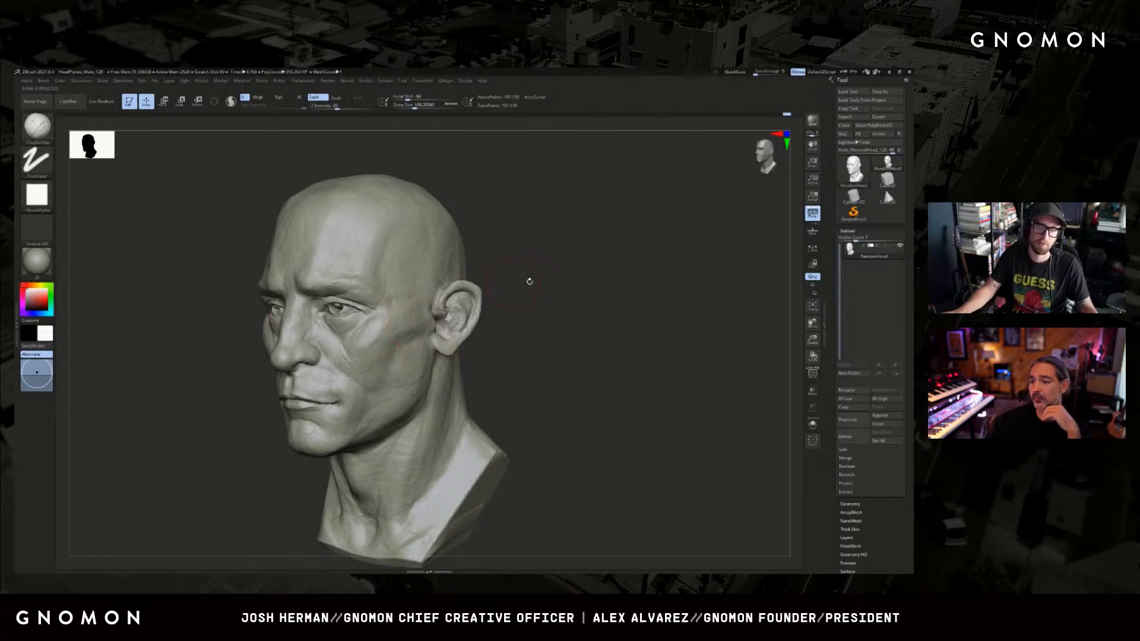
mouse_move(527, 280)
mouse_down()
mouse_move(517, 291)
mouse_move(538, 298)
mouse_up()
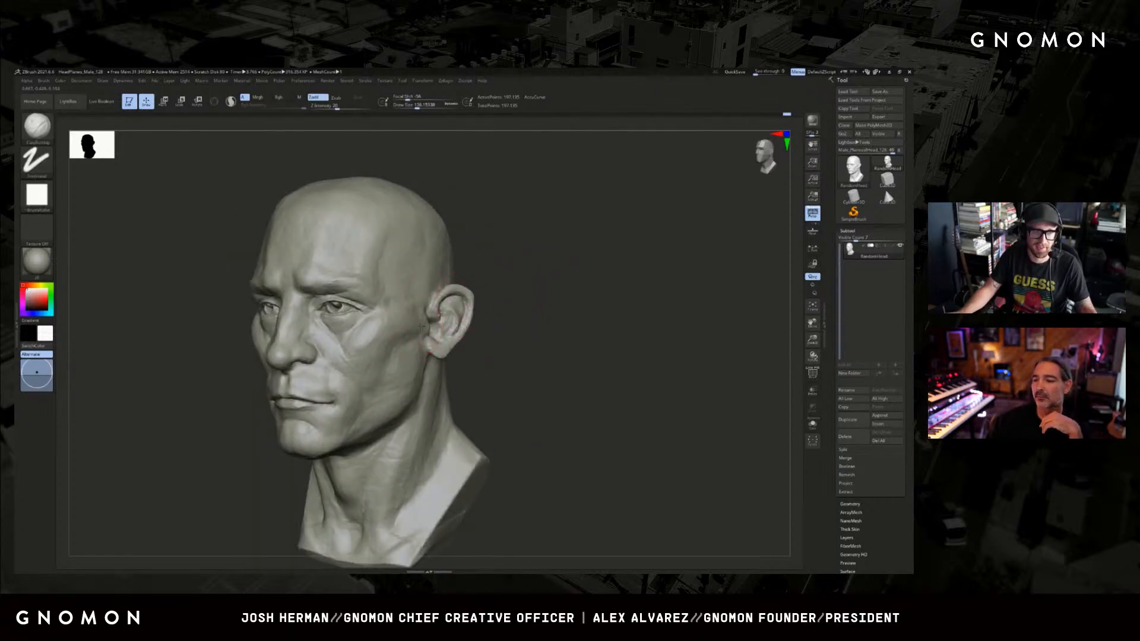
drag(421, 325, 426, 326)
Reshape the side of the face with the Move brush and refine the outer cheek with ClayBuildup.
key(b)
key(m)
key(v)
mouse_move(496, 324)
mouse_down()
mouse_move(526, 334)
mouse_move(611, 321)
mouse_move(598, 336)
mouse_up()
key(s)
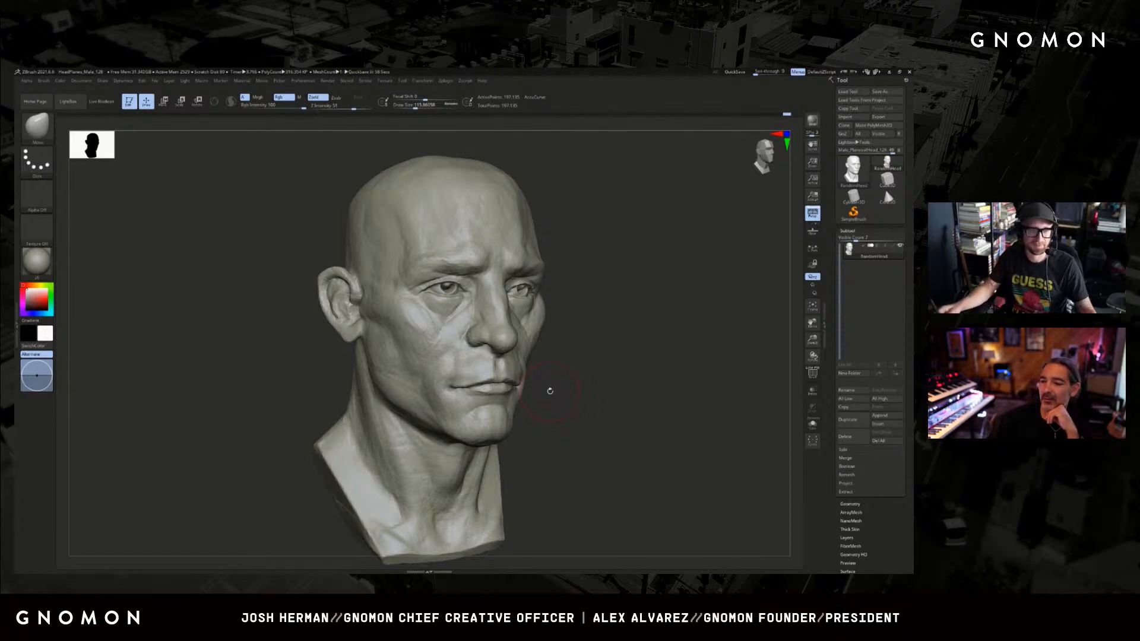
mouse_move(550, 391)
alt+mouse_down()
mouse_move(614, 334)
mouse_move(553, 309)
alt+mouse_up()
key(b)
key(c)
key(b)
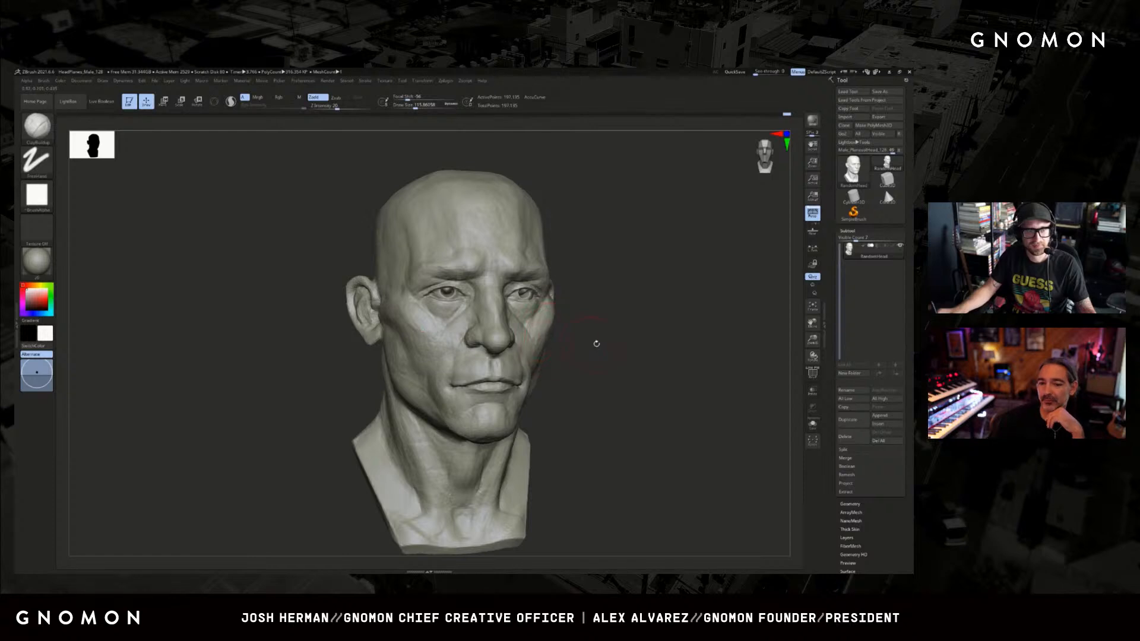
alt+drag(597, 344, 601, 331)
drag(642, 337, 484, 317)
mouse_move(599, 347)
mouse_down()
mouse_move(603, 314)
mouse_move(683, 297)
mouse_up()
Sharpen the eyelid crease and inner eye corner with a small DamStandard brush.
key(b)
key(d)
key(s)
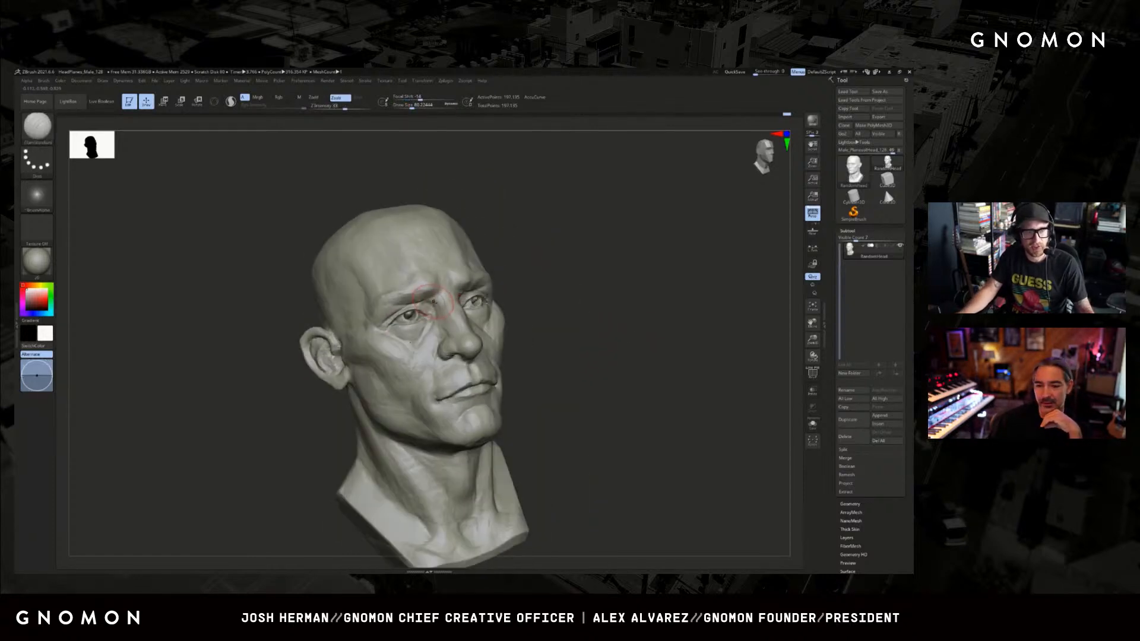
key(bracketleft)
key(bracketleft)
key(bracketleft)
key(bracketleft)
alt+drag(523, 262, 550, 280)
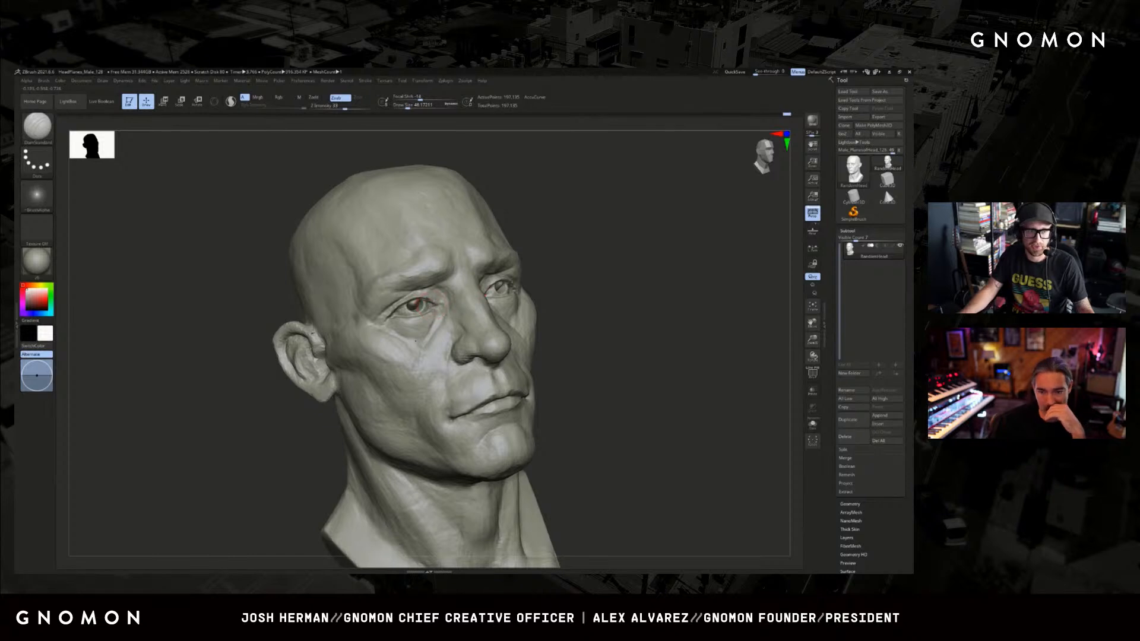
drag(423, 302, 433, 308)
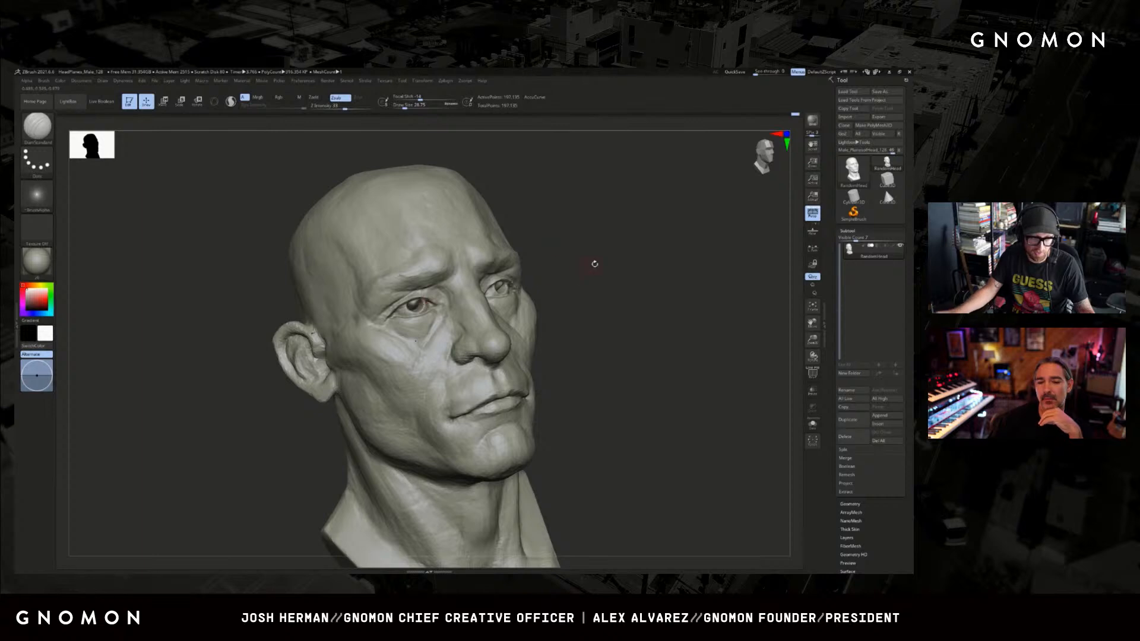
drag(595, 264, 547, 273)
Adjust the outer cheekbone in front of the ear with a small Move brush.
mouse_move(657, 237)
mouse_down()
mouse_move(629, 239)
mouse_move(636, 250)
mouse_move(615, 252)
mouse_move(613, 266)
mouse_move(667, 260)
mouse_move(679, 270)
mouse_move(641, 270)
mouse_up()
key(b)
key(m)
key(v)
key(bracketright)
key(bracketright)
key(bracketright)
key(bracketleft)
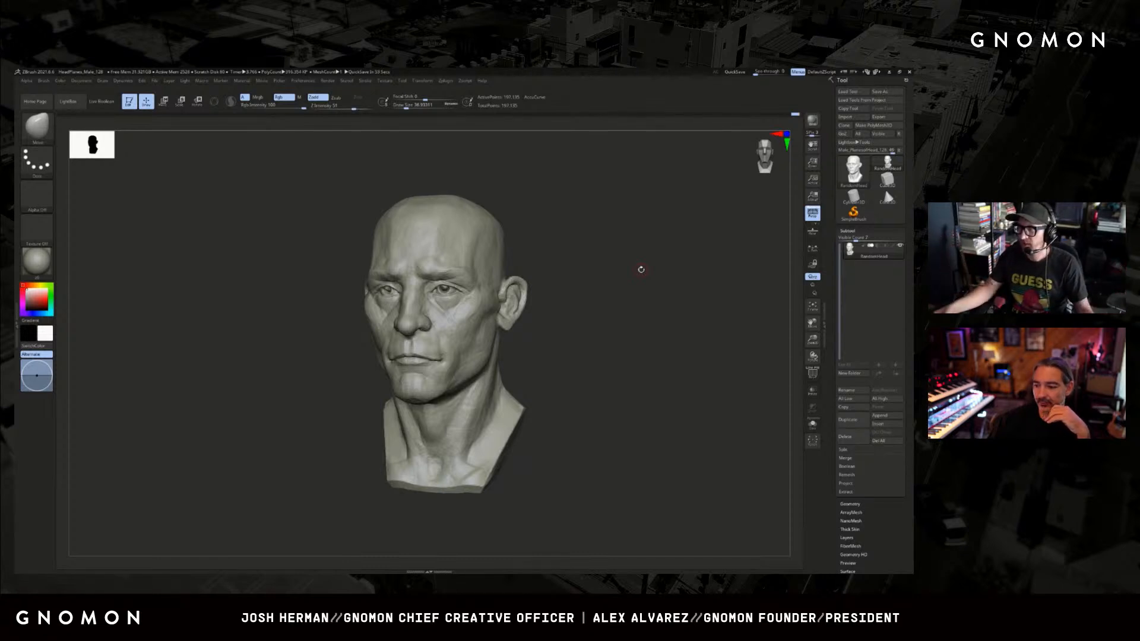
alt+drag(603, 313, 602, 359)
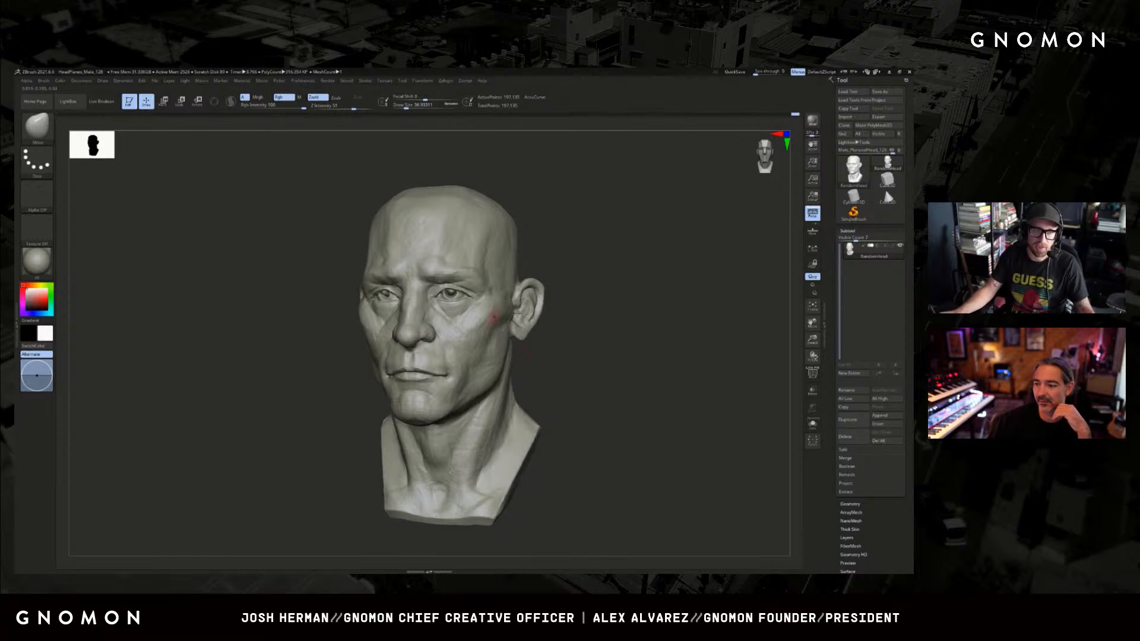
right_drag(493, 317, 500, 324)
Add volume beneath the eye with the ClayBuildup brush.
key(b)
key(c)
key(b)
mouse_move(464, 316)
mouse_down()
mouse_move(452, 307)
mouse_move(459, 314)
mouse_up()
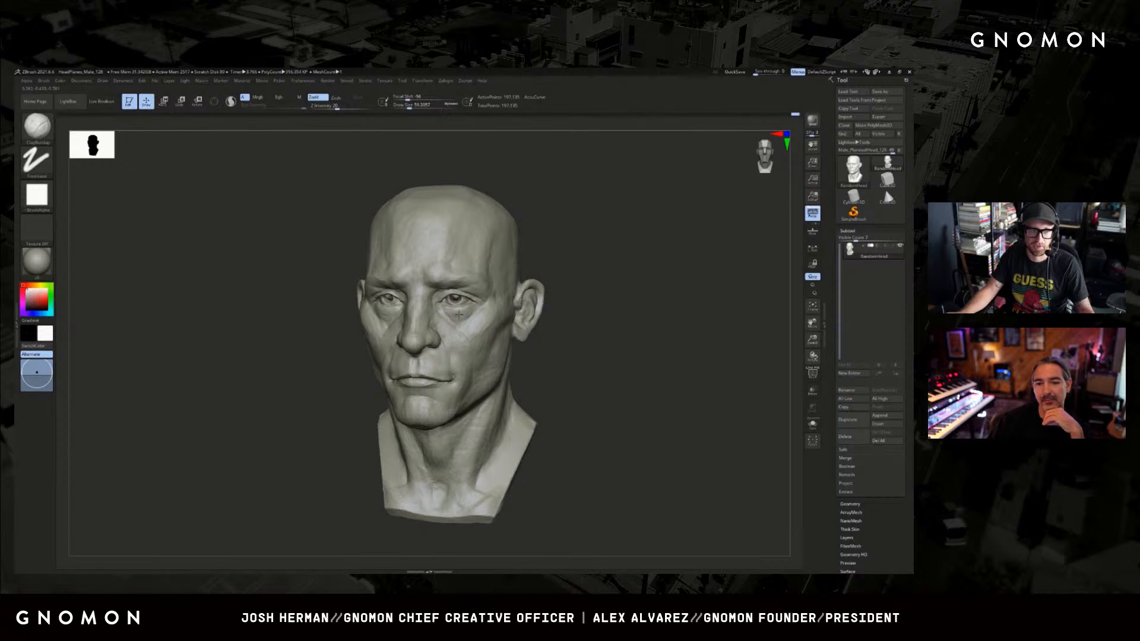
drag(523, 297, 551, 285)
Reshape the cheek beside the nose and the lower face with a larger Move brush, undoing one stroke.
key(b)
key(m)
key(v)
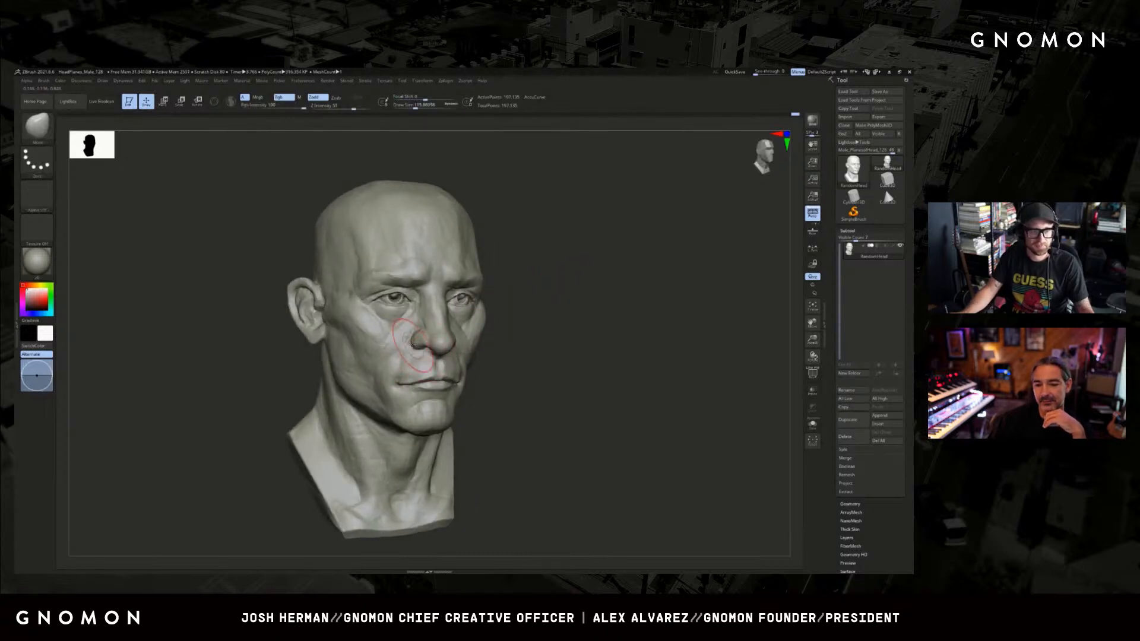
drag(415, 342, 409, 340)
drag(545, 330, 460, 329)
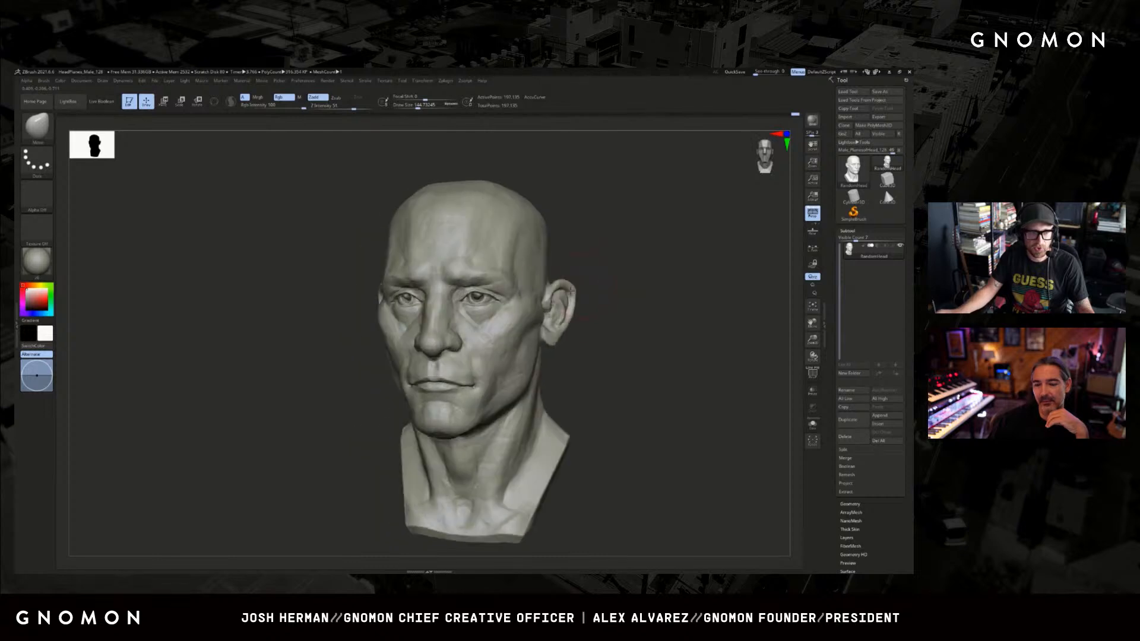
key(ctrl+z)
drag(393, 380, 318, 419)
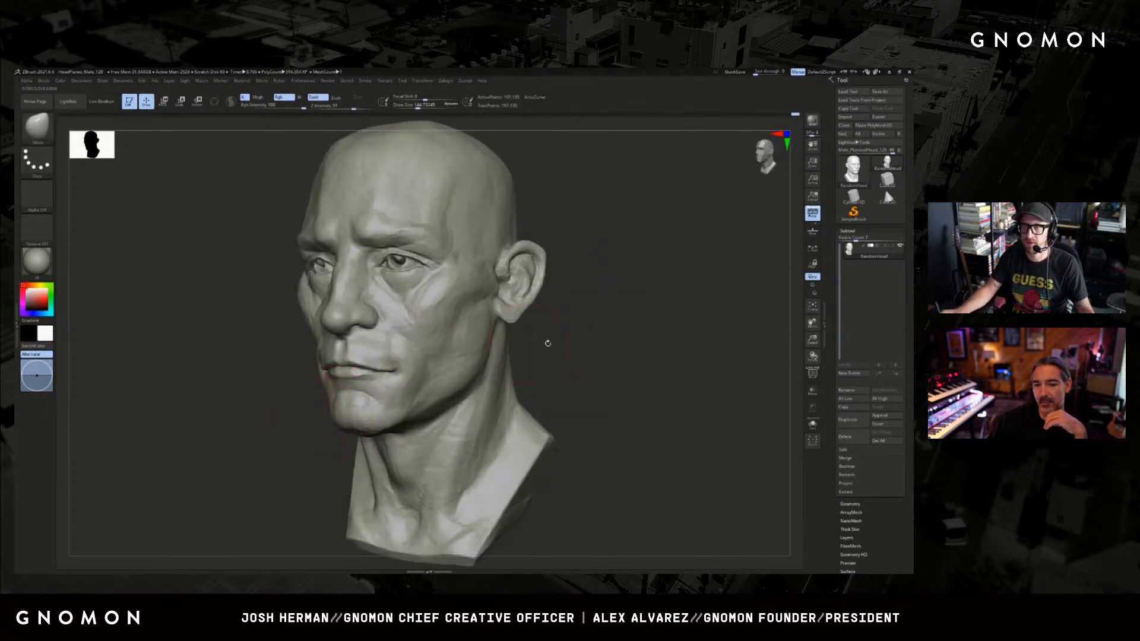
drag(650, 340, 606, 247)
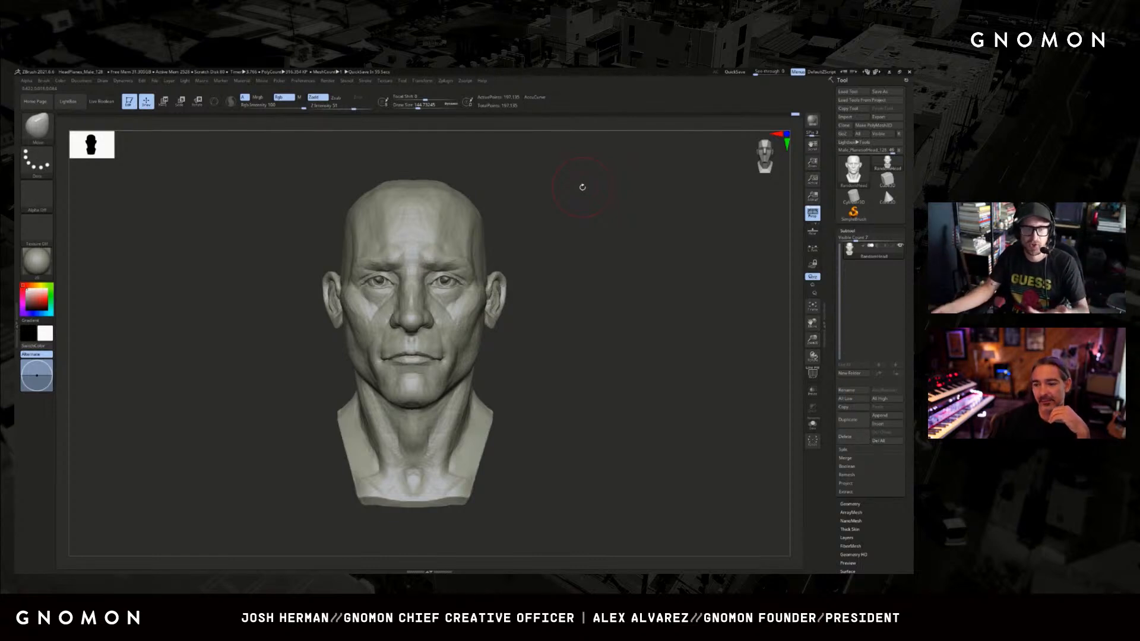
drag(603, 311, 621, 312)
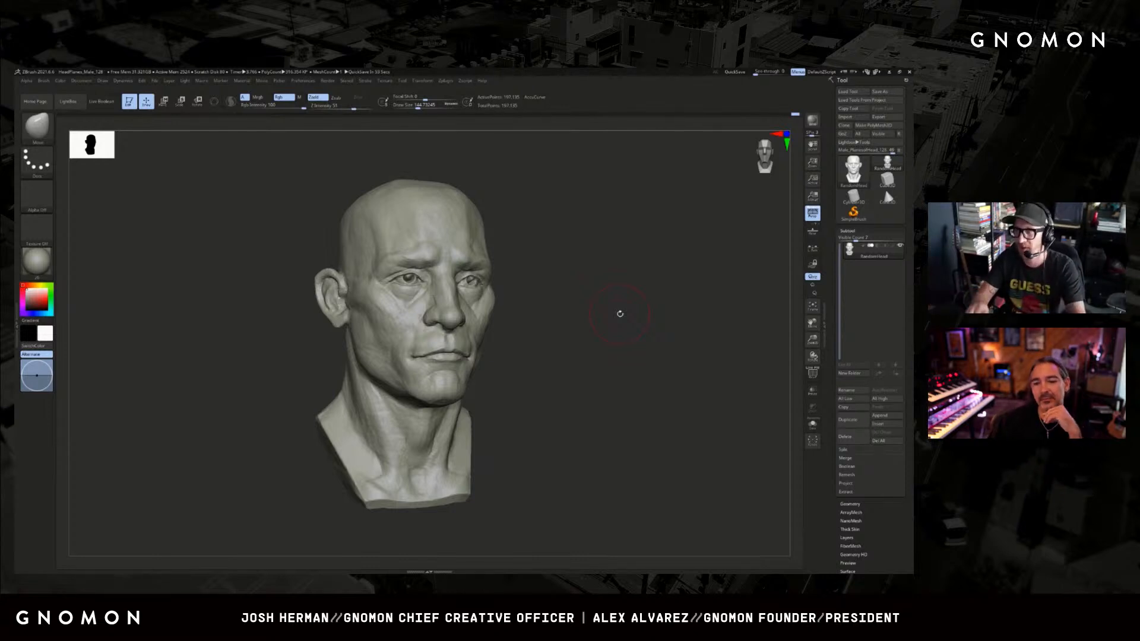
mouse_move(606, 311)
mouse_down()
mouse_move(623, 320)
mouse_move(627, 306)
mouse_up()
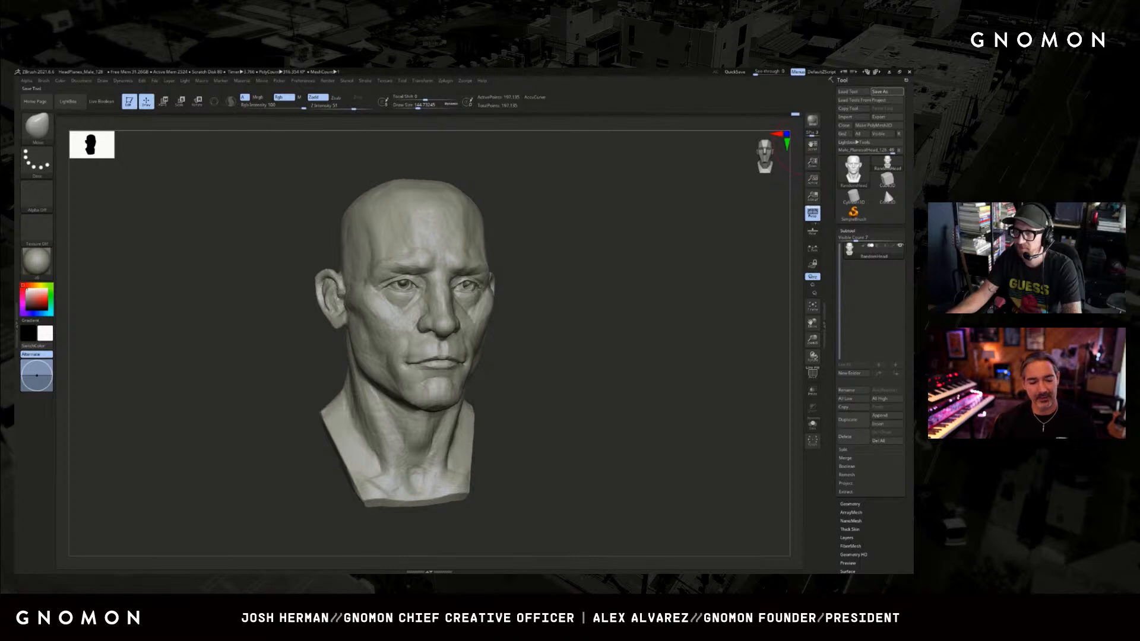
drag(766, 307, 773, 311)
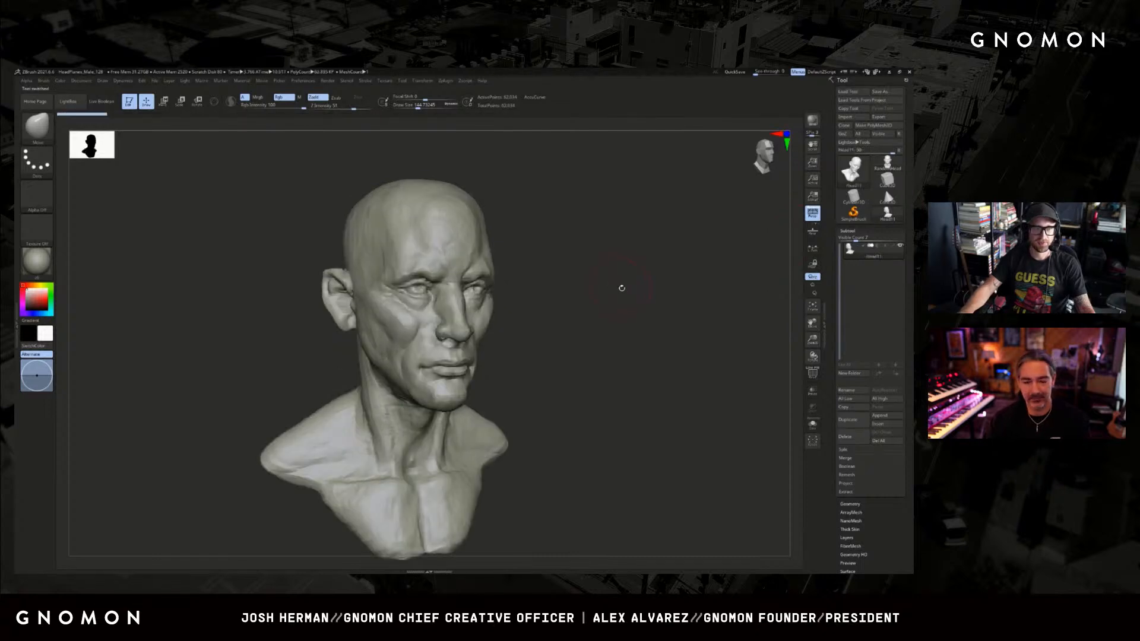
Snapshot the bust in front view, place the RandomHead sculpt beside it for comparison, and clear the canvas snapshot.
drag(621, 288, 736, 301)
key(shift+s)
click(887, 163)
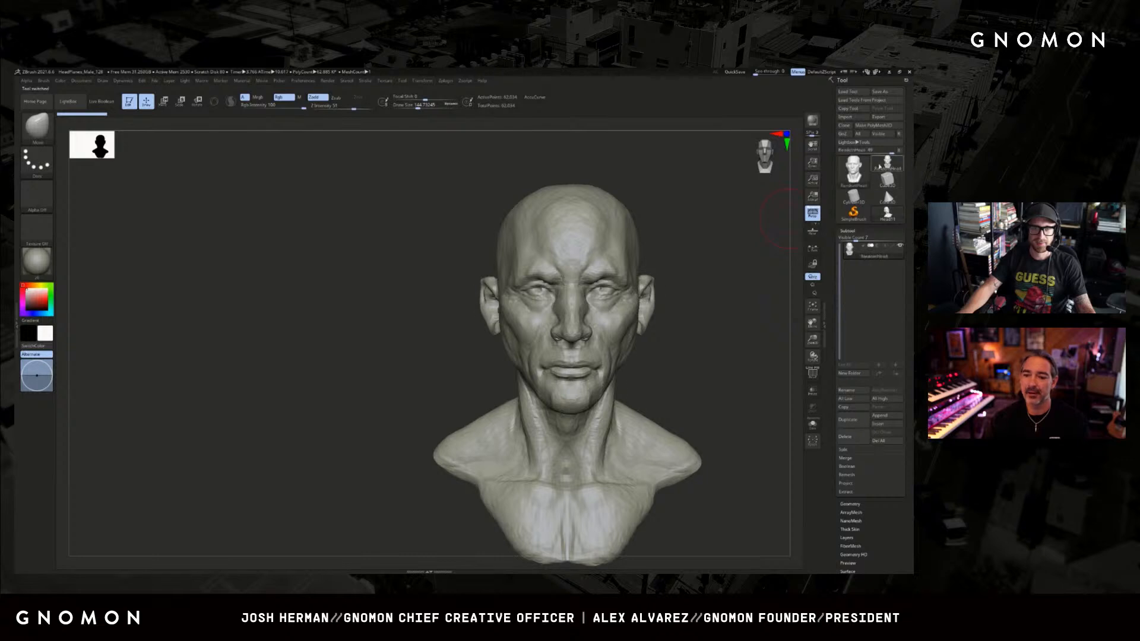
mouse_move(748, 217)
alt+mouse_down()
mouse_move(545, 213)
mouse_move(509, 168)
mouse_move(496, 168)
alt+mouse_up()
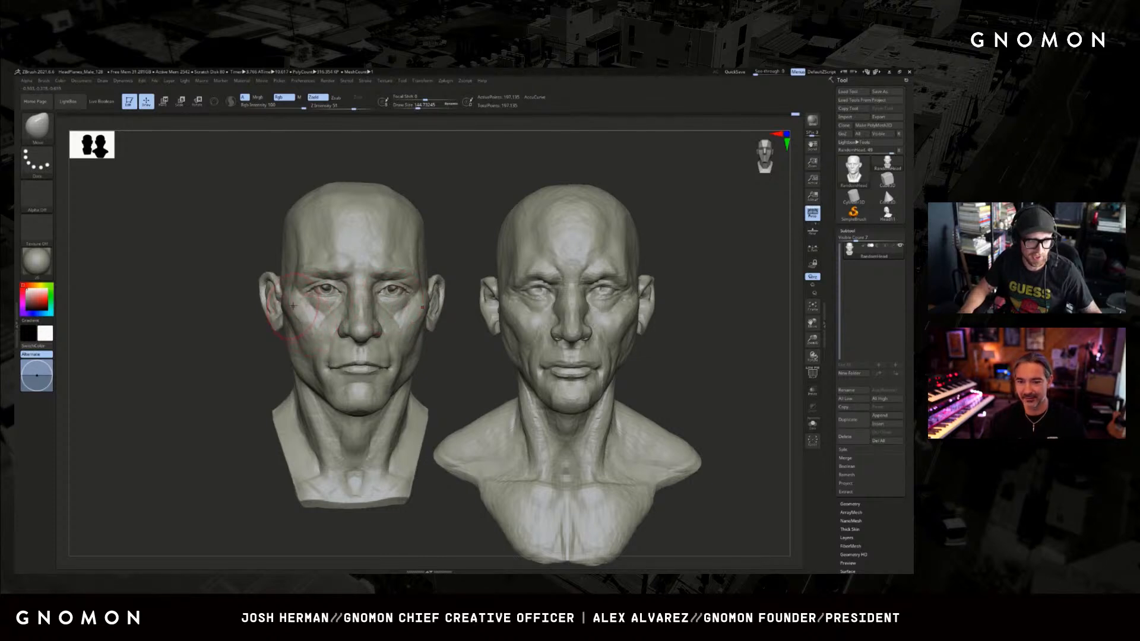
mouse_move(521, 163)
mouse_down()
mouse_move(500, 180)
mouse_move(602, 194)
mouse_up()
key(ctrl+n)
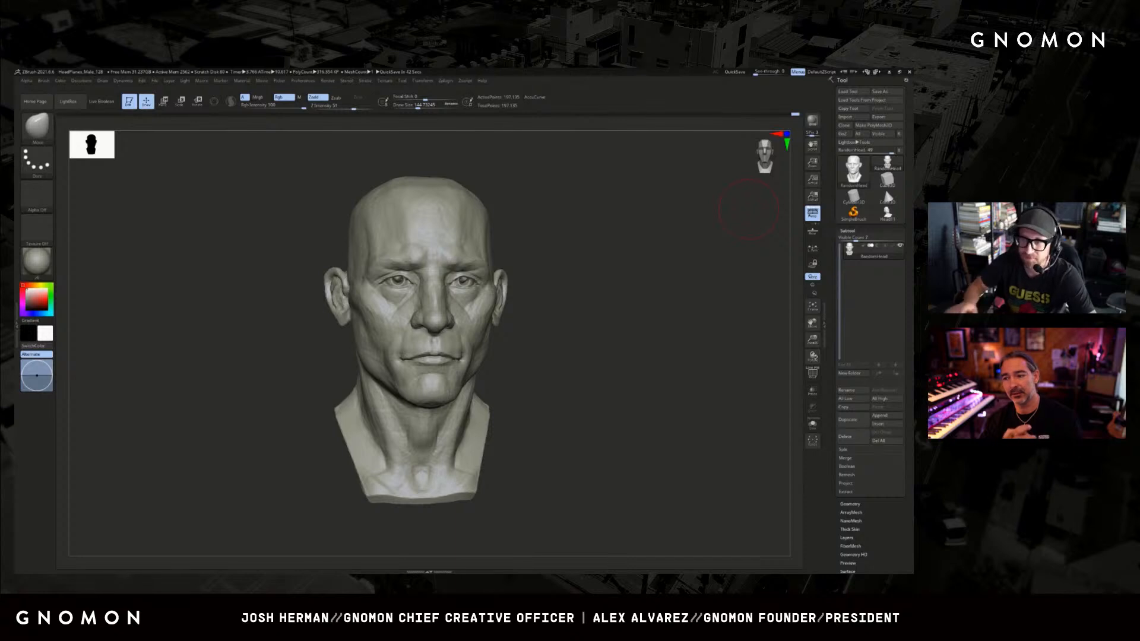
drag(672, 313, 677, 316)
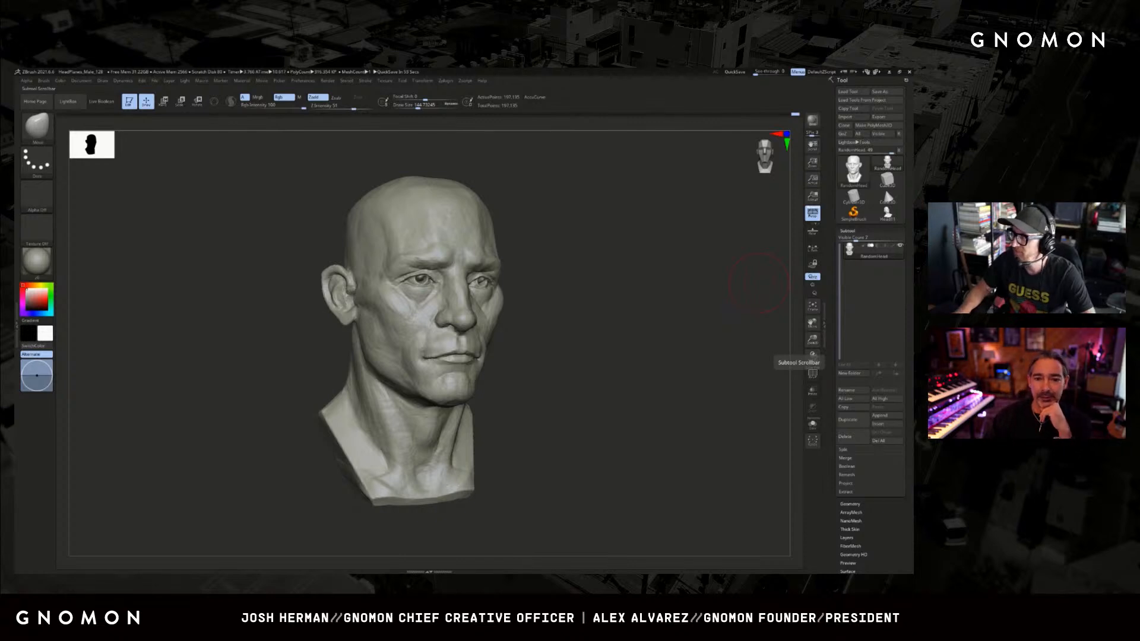
drag(533, 308, 552, 318)
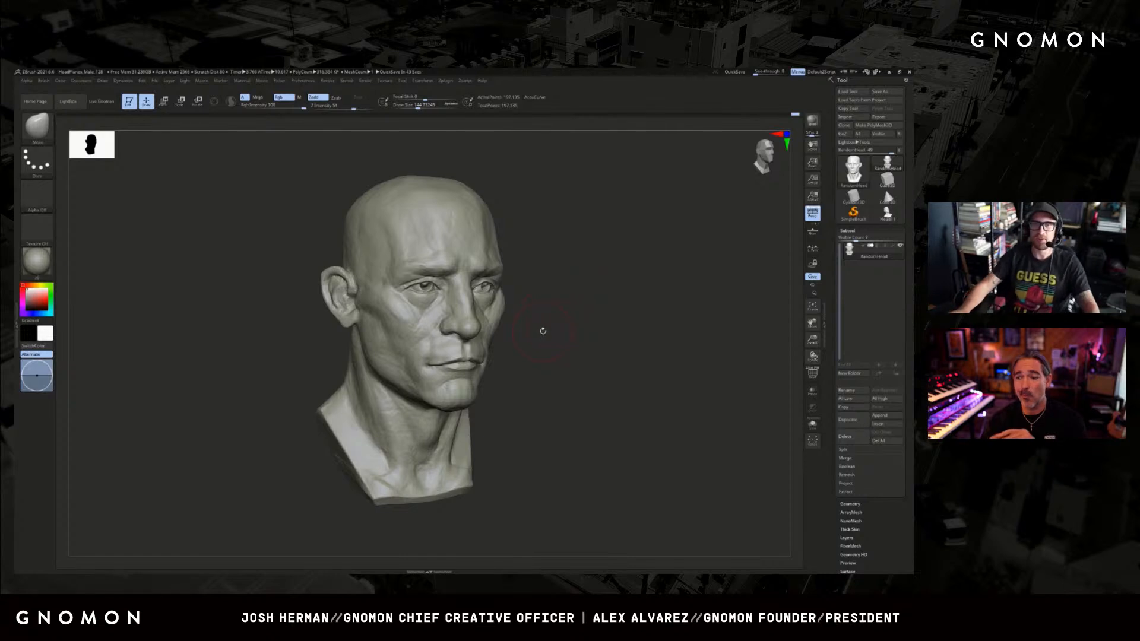
mouse_move(544, 329)
mouse_down()
mouse_move(585, 316)
mouse_move(608, 324)
mouse_move(572, 326)
mouse_up()
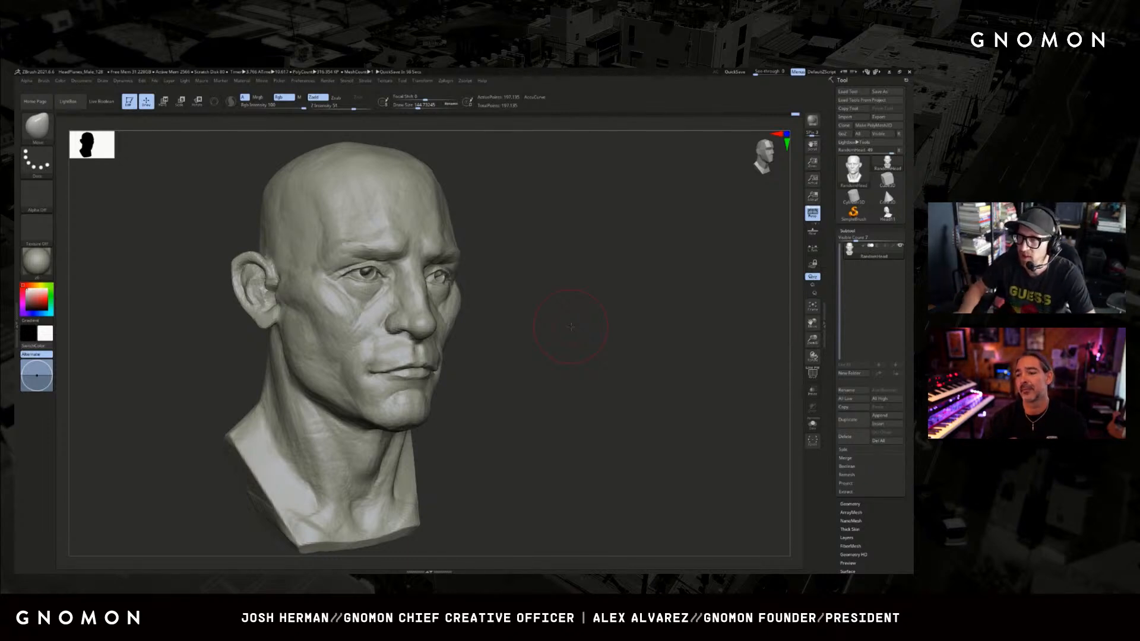
drag(570, 327, 566, 324)
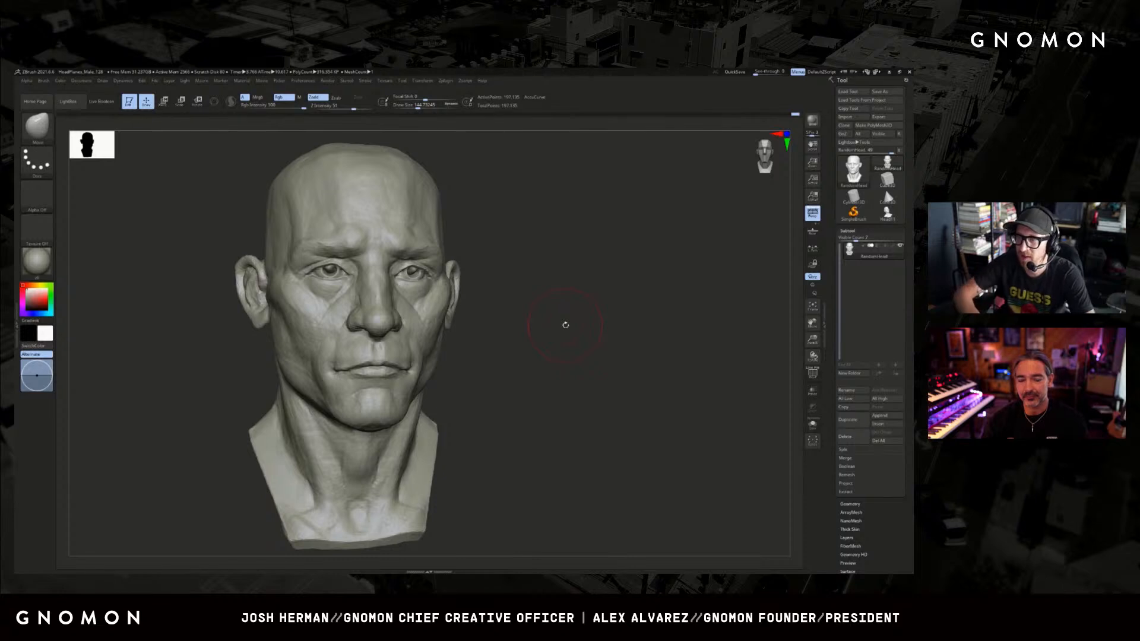